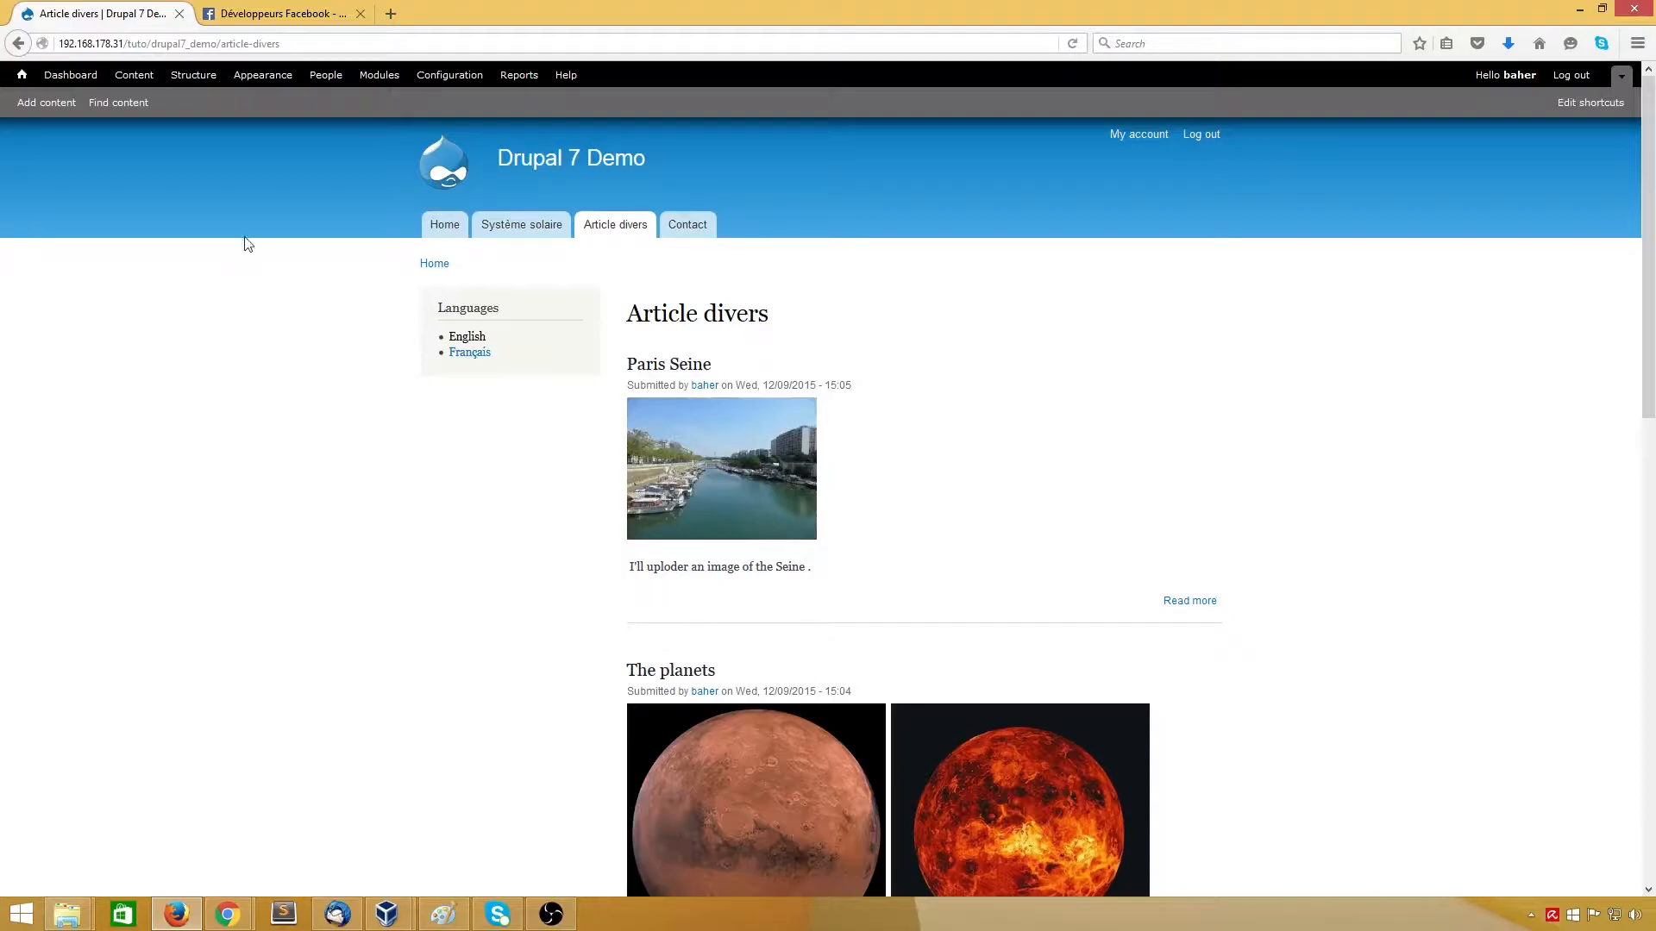
Step: Search the web for "facebook autopost" in a new tab and open the Facebook Autopost project page on Drupal.org
click(391, 13)
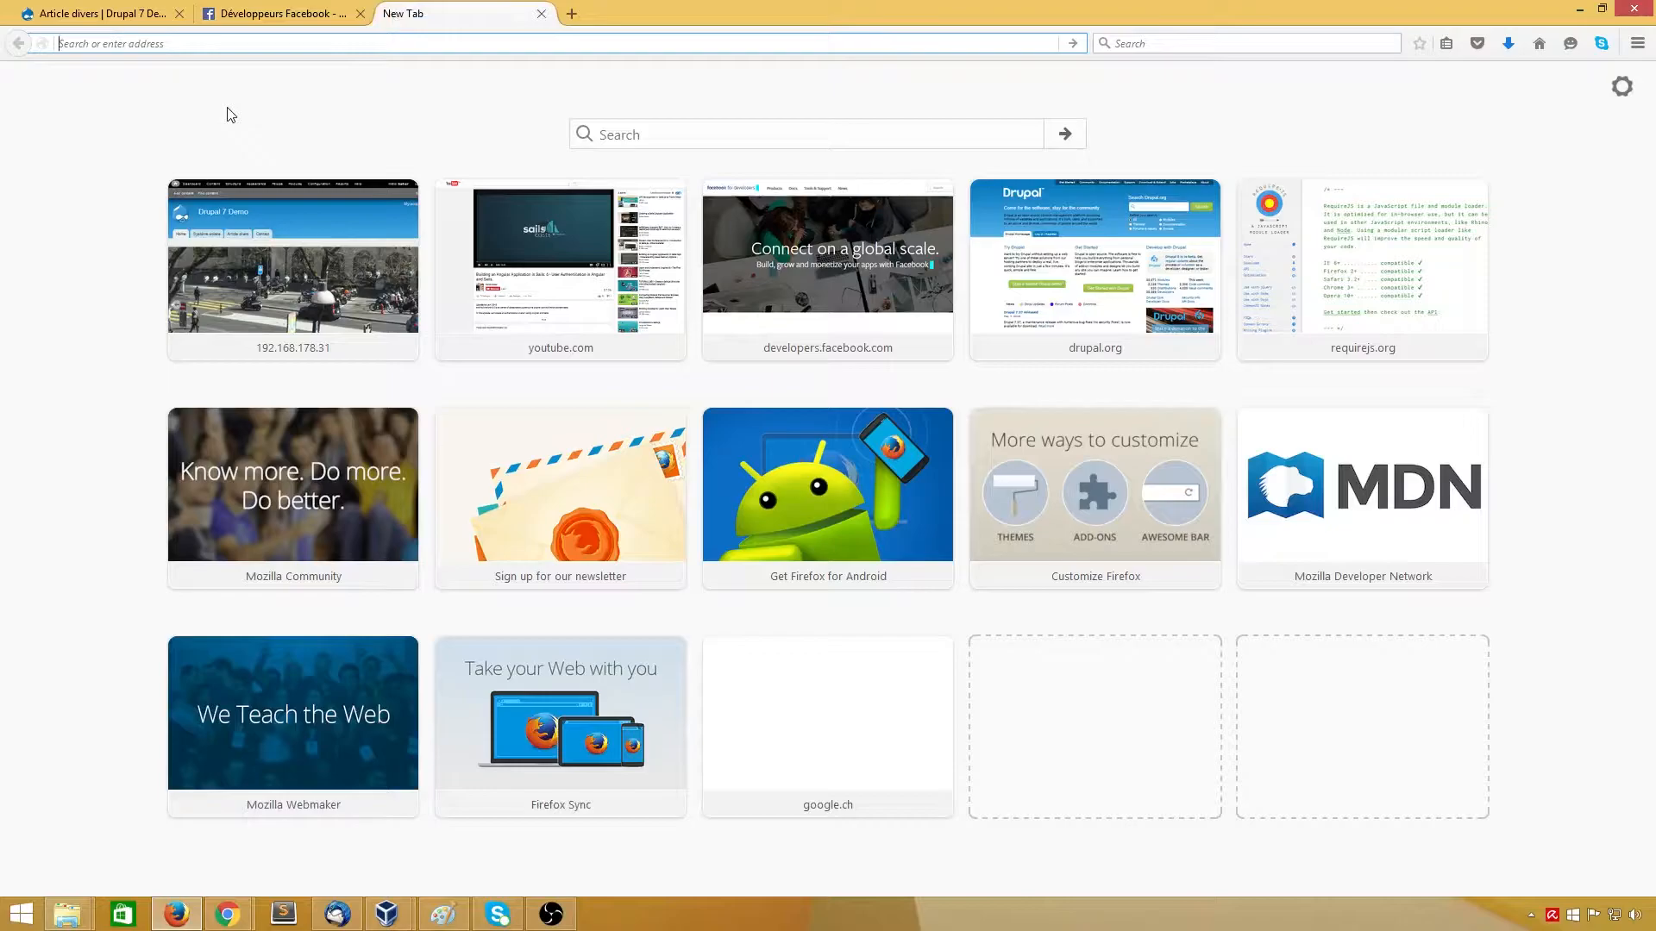
text(face)
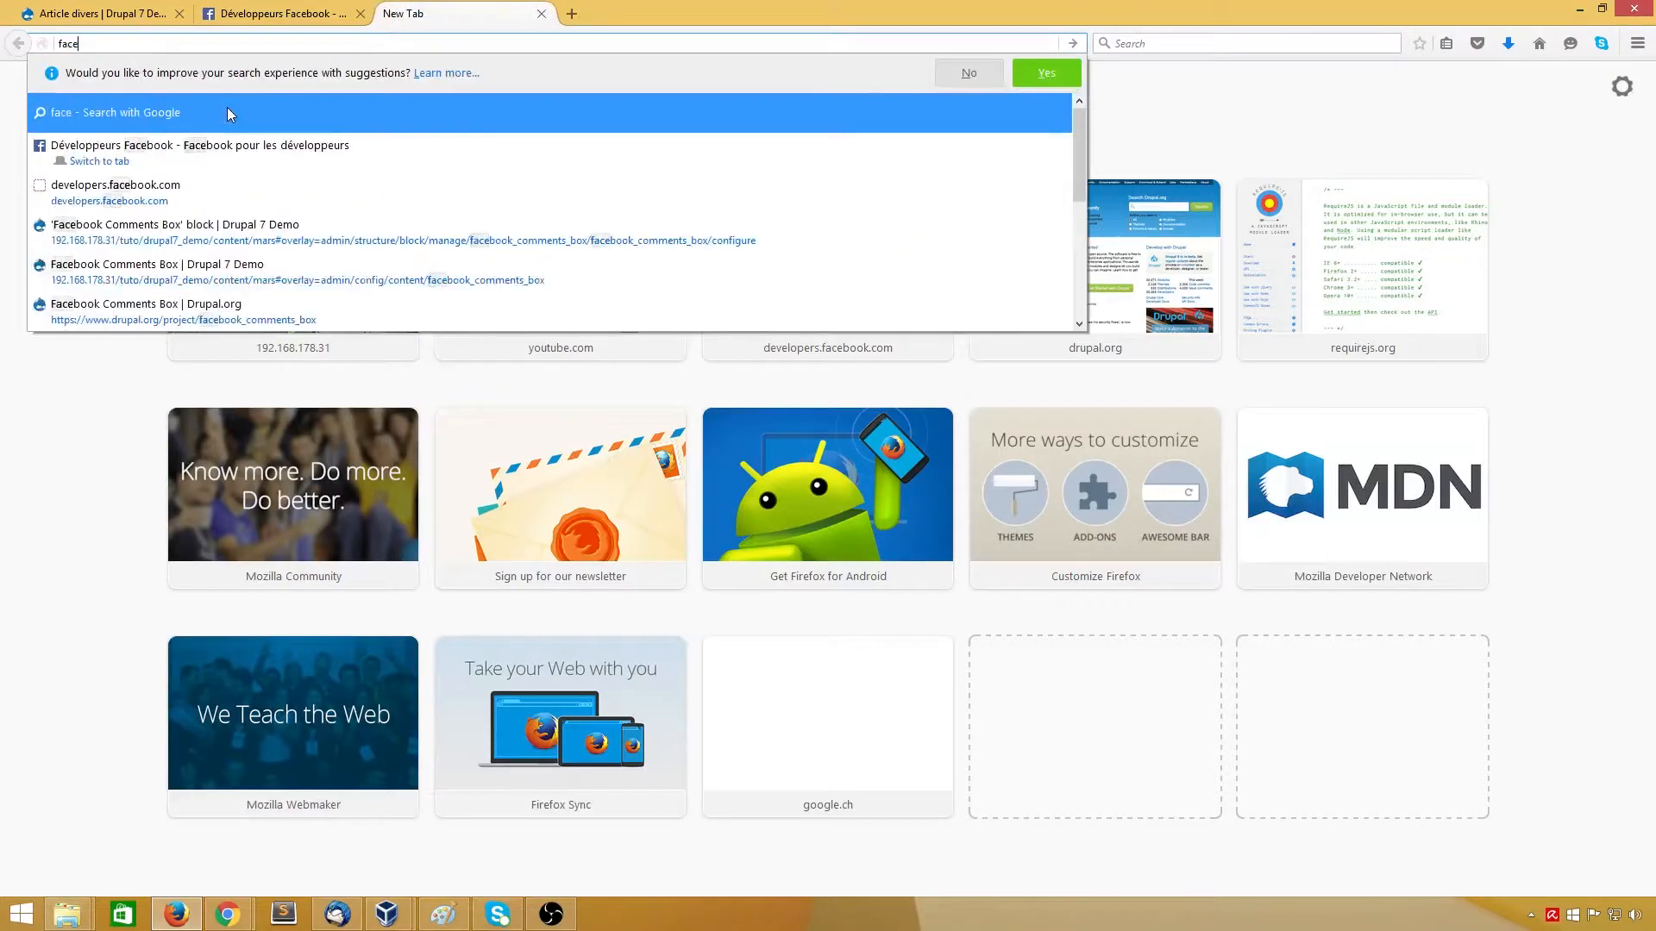
text(book)
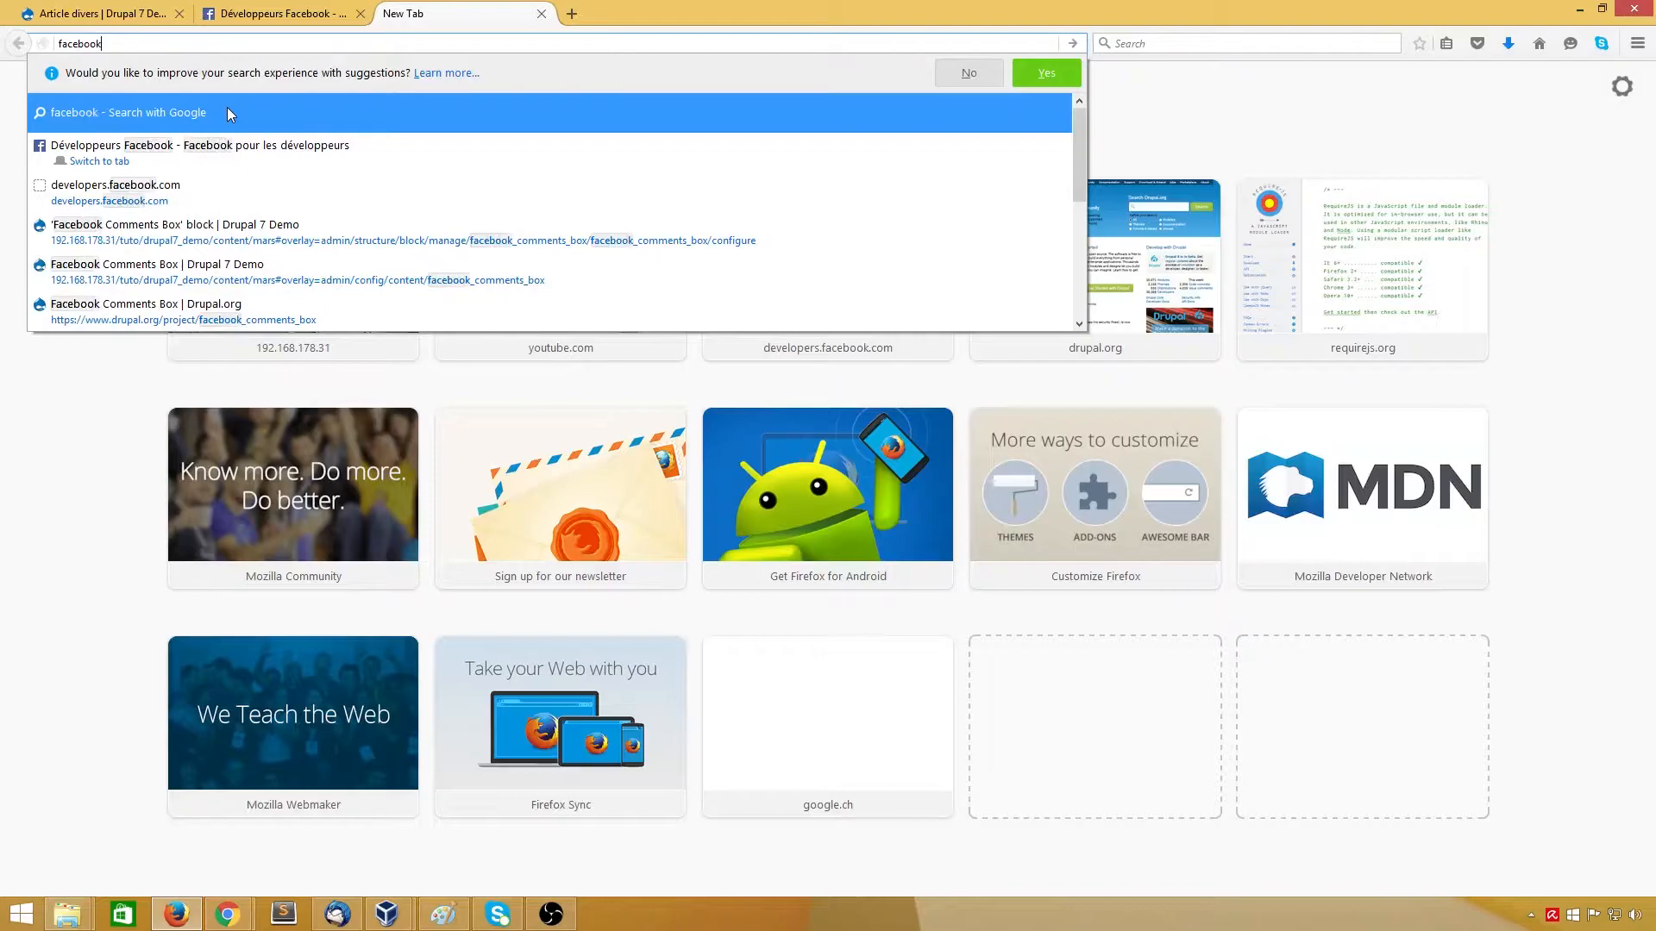
text( autopostr)
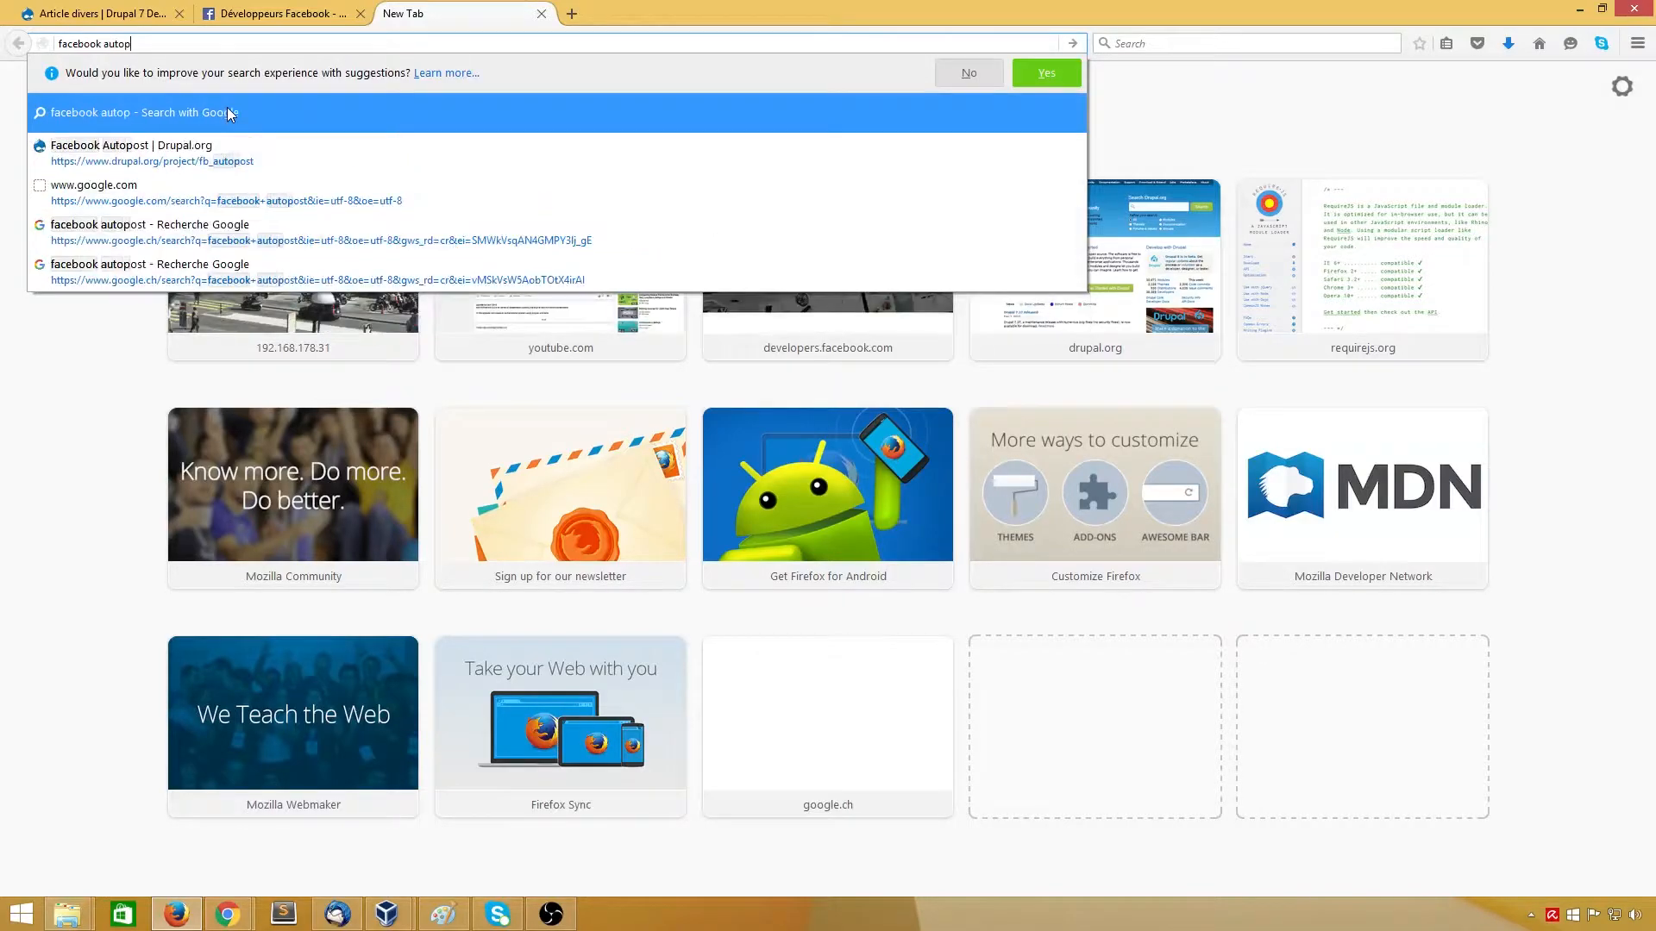
key(BackSpace)
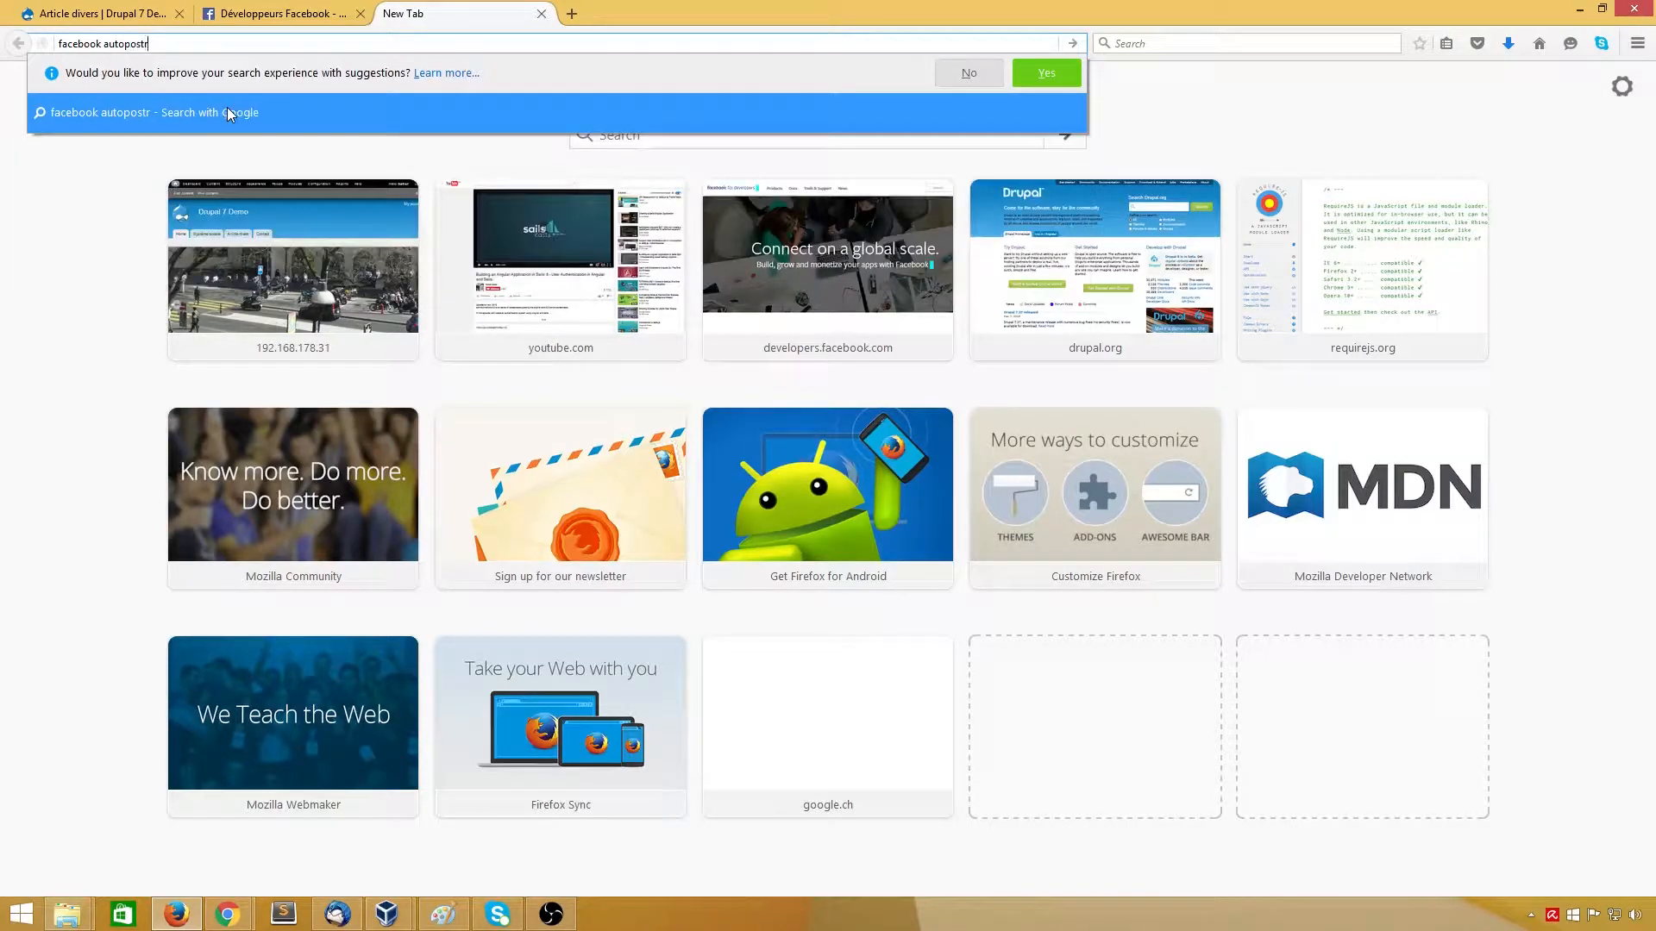
key(Return)
click(243, 217)
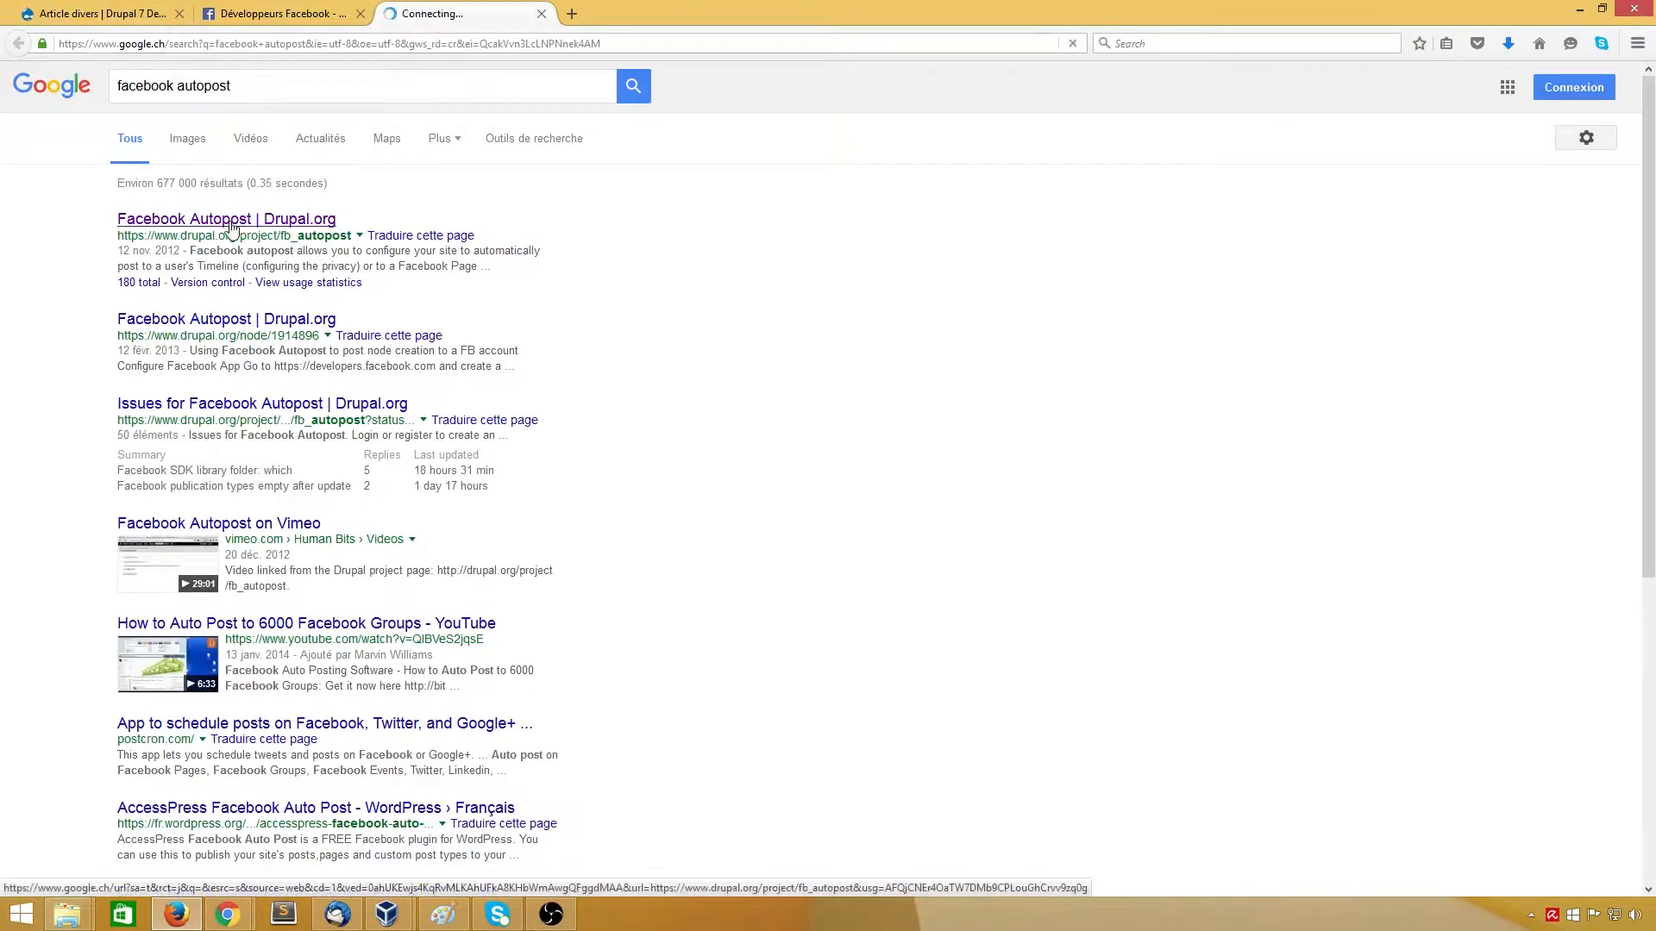
Step: Download the recommended 7.x-1.4 release of Facebook Autopost as a zip file
scroll(340, 543, down, 5)
scroll(274, 552, down, 15)
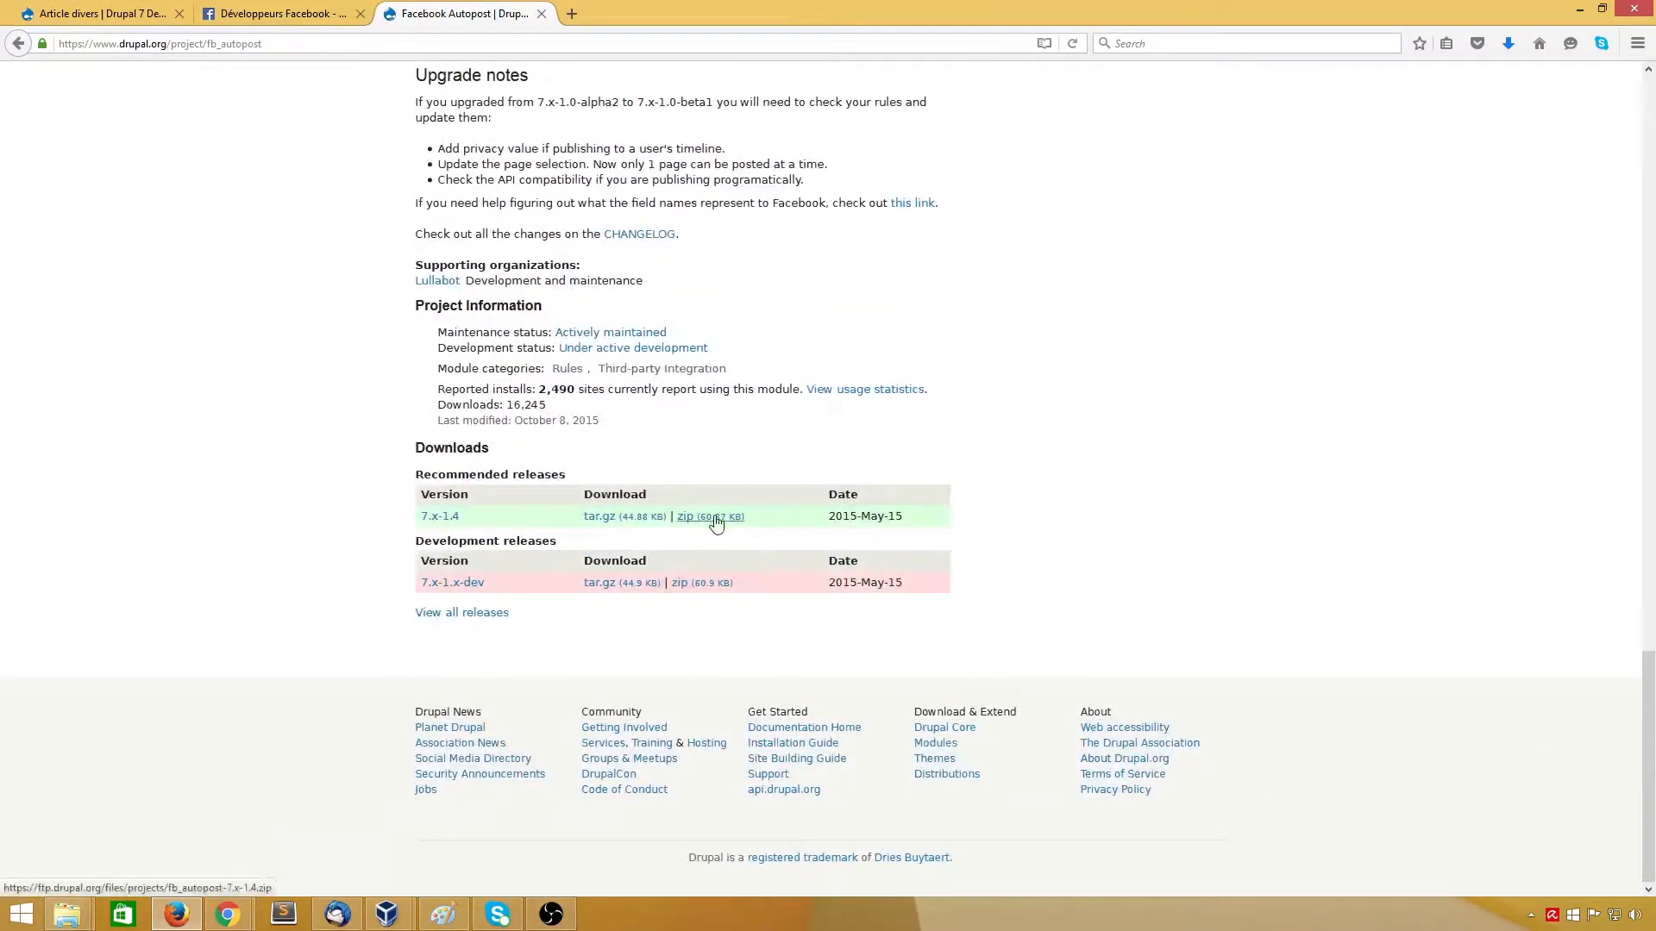
click(685, 515)
click(1063, 485)
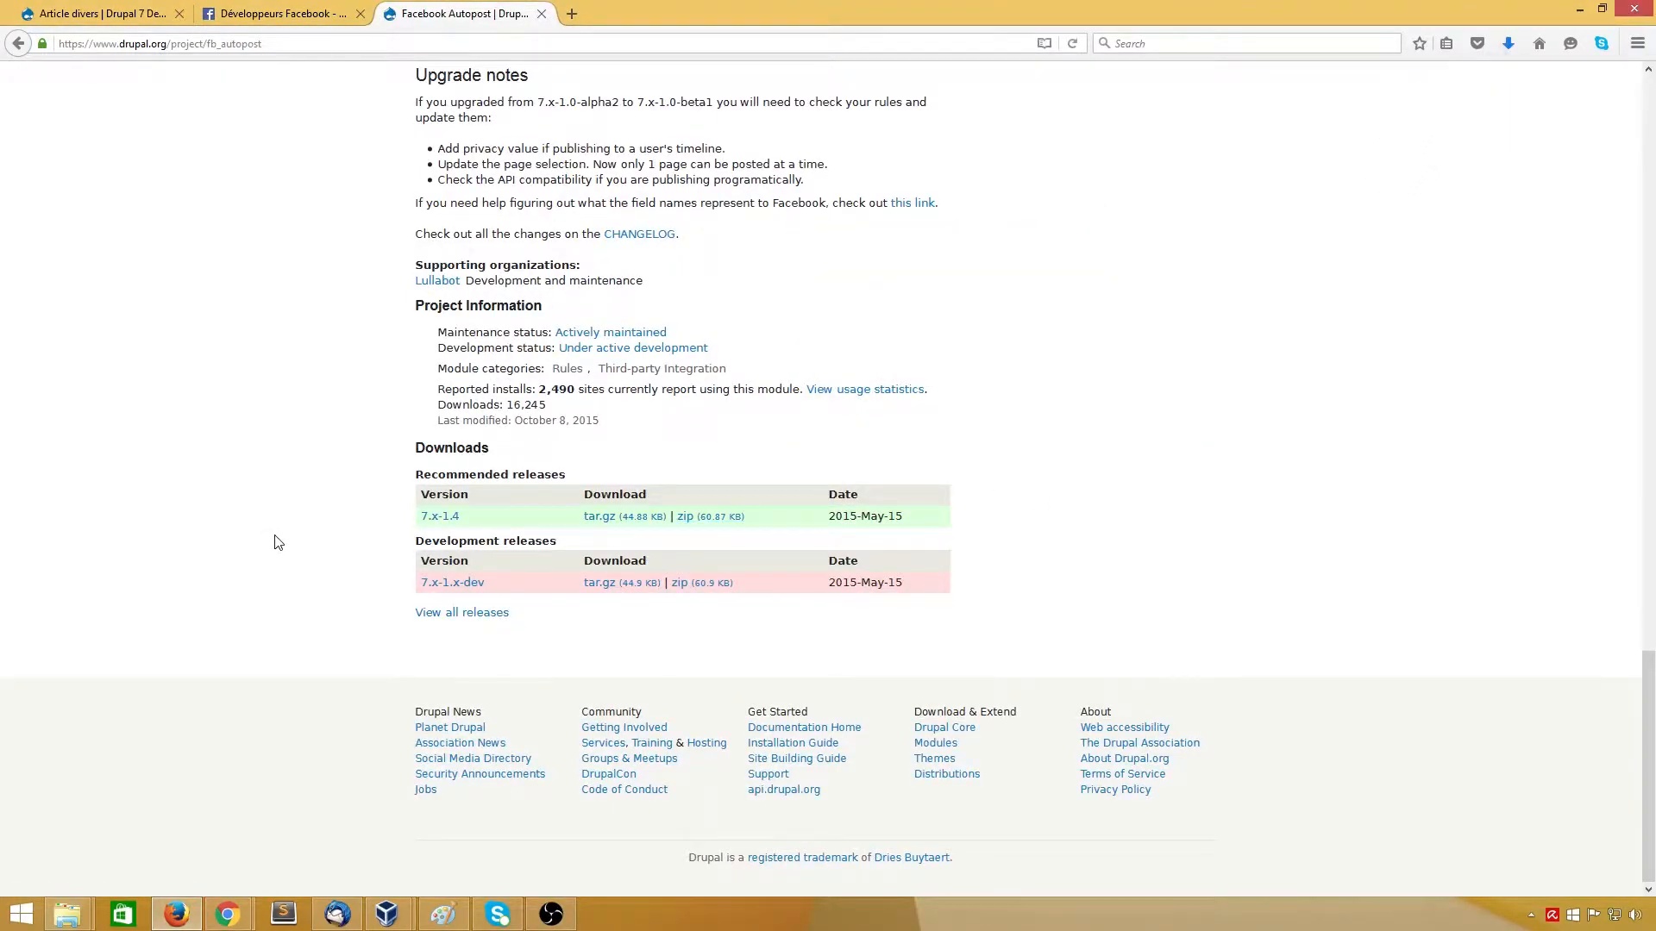
Step: Open the Rules and Entity API project pages from the Integrations section in separate new tabs
scroll(277, 542, up, 7)
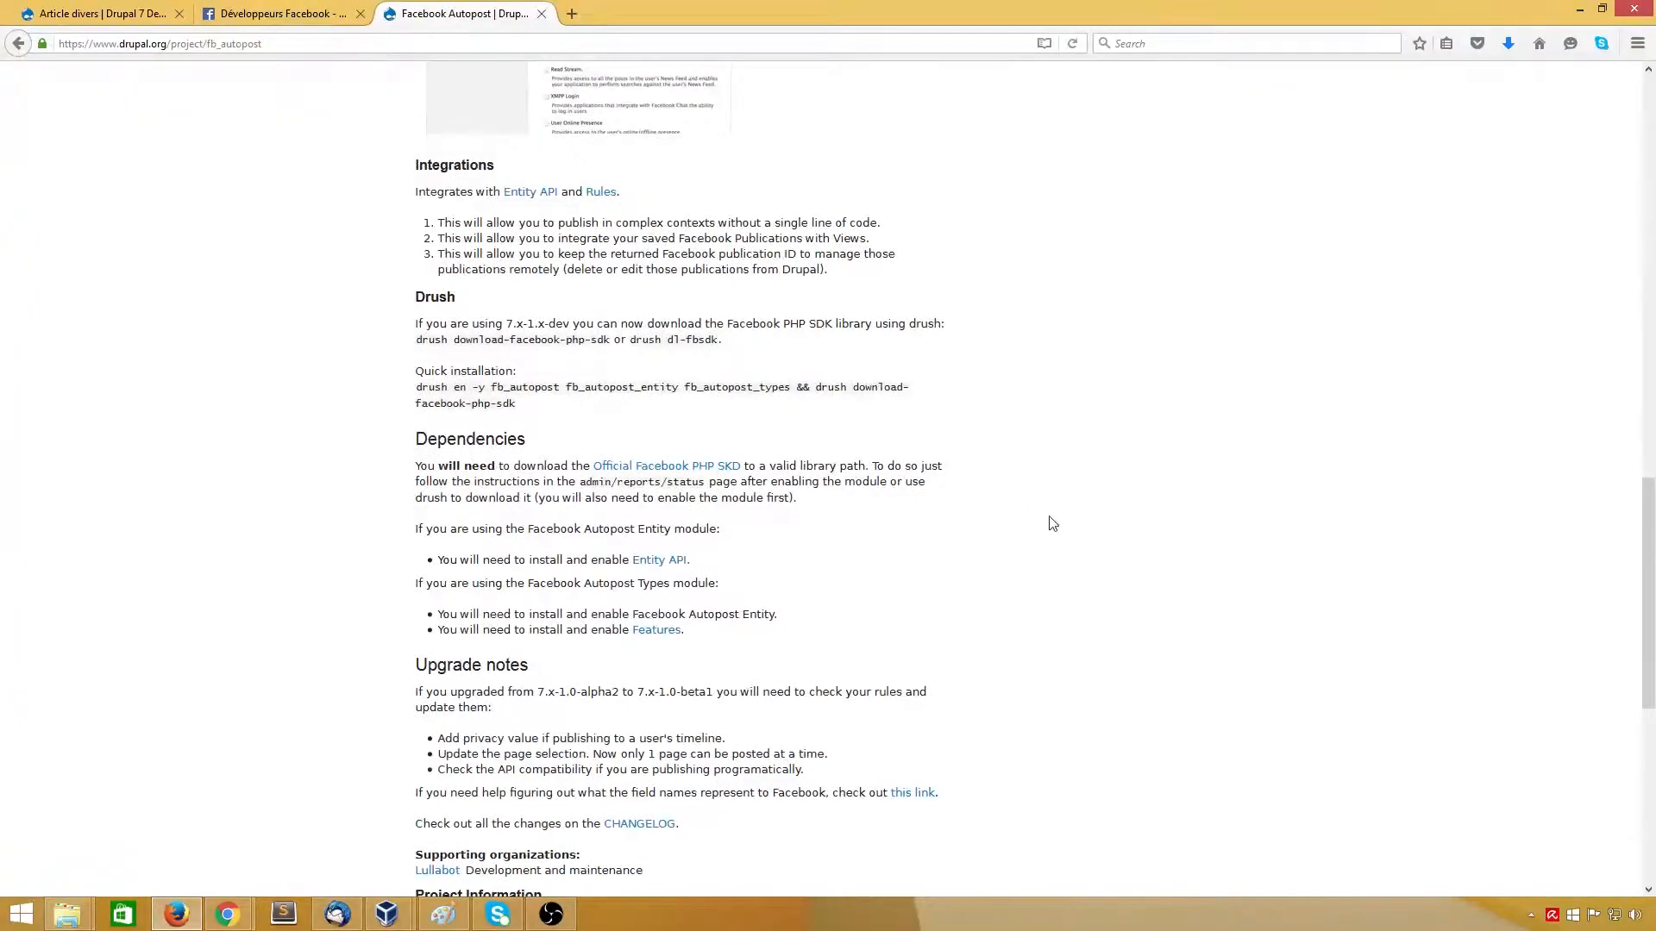
right_click(602, 192)
click(652, 218)
right_click(530, 191)
click(587, 203)
Step: Download the recommended 7.x-2.9 release of the Rules module as a zip file
click(642, 19)
scroll(417, 438, down, 15)
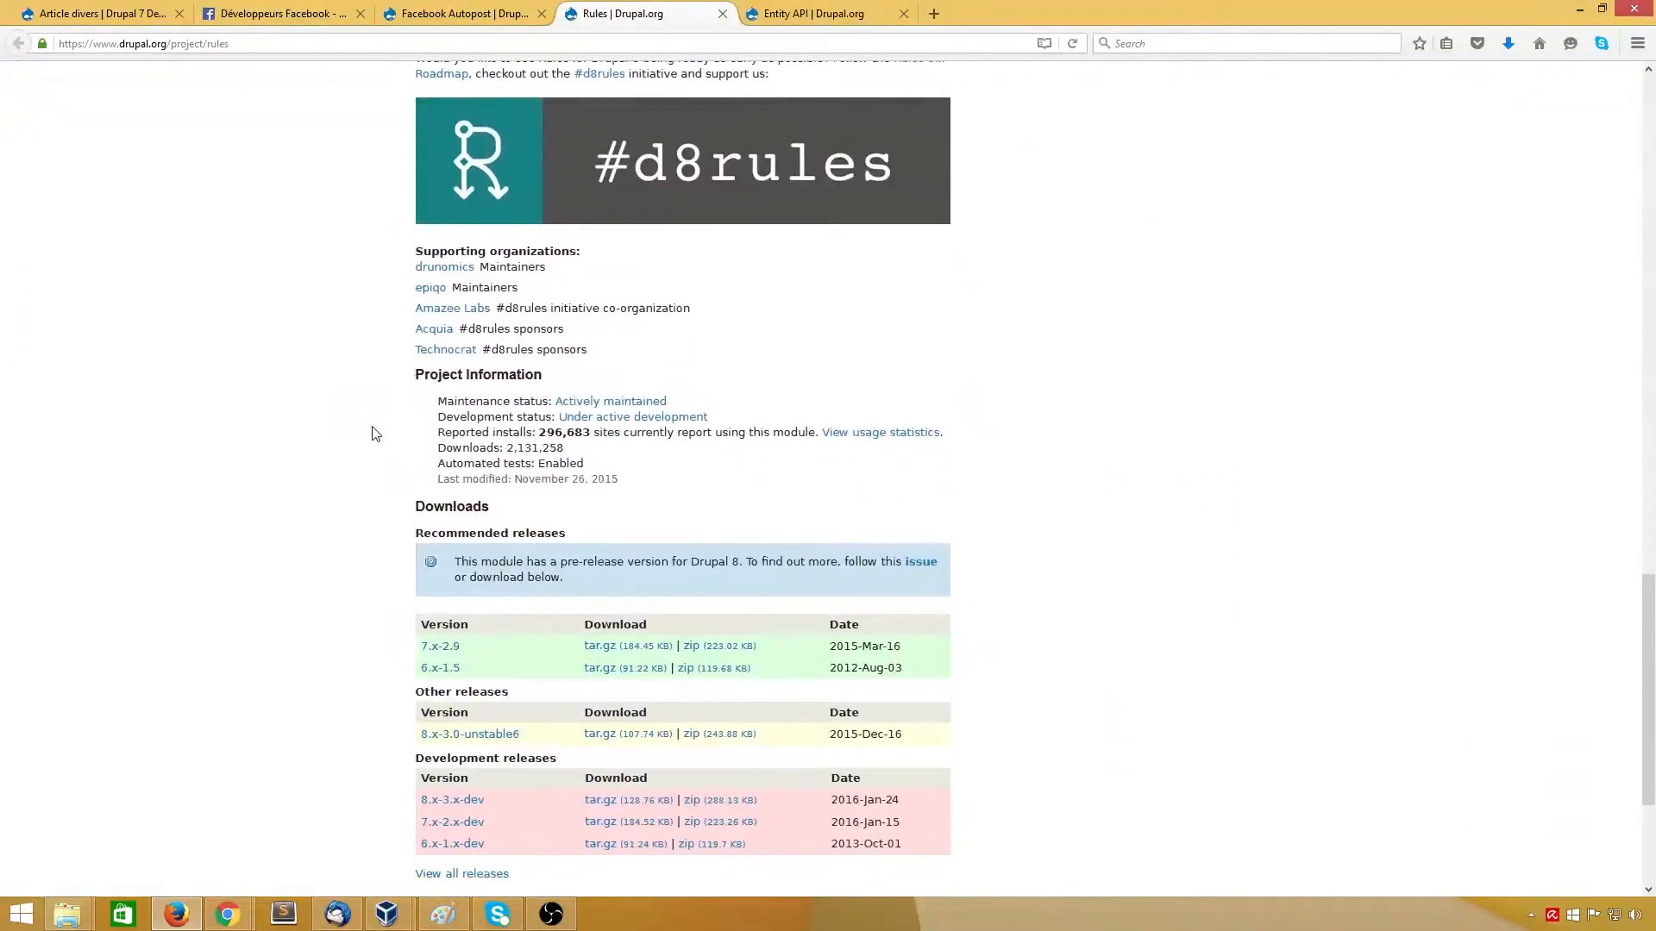
click(695, 649)
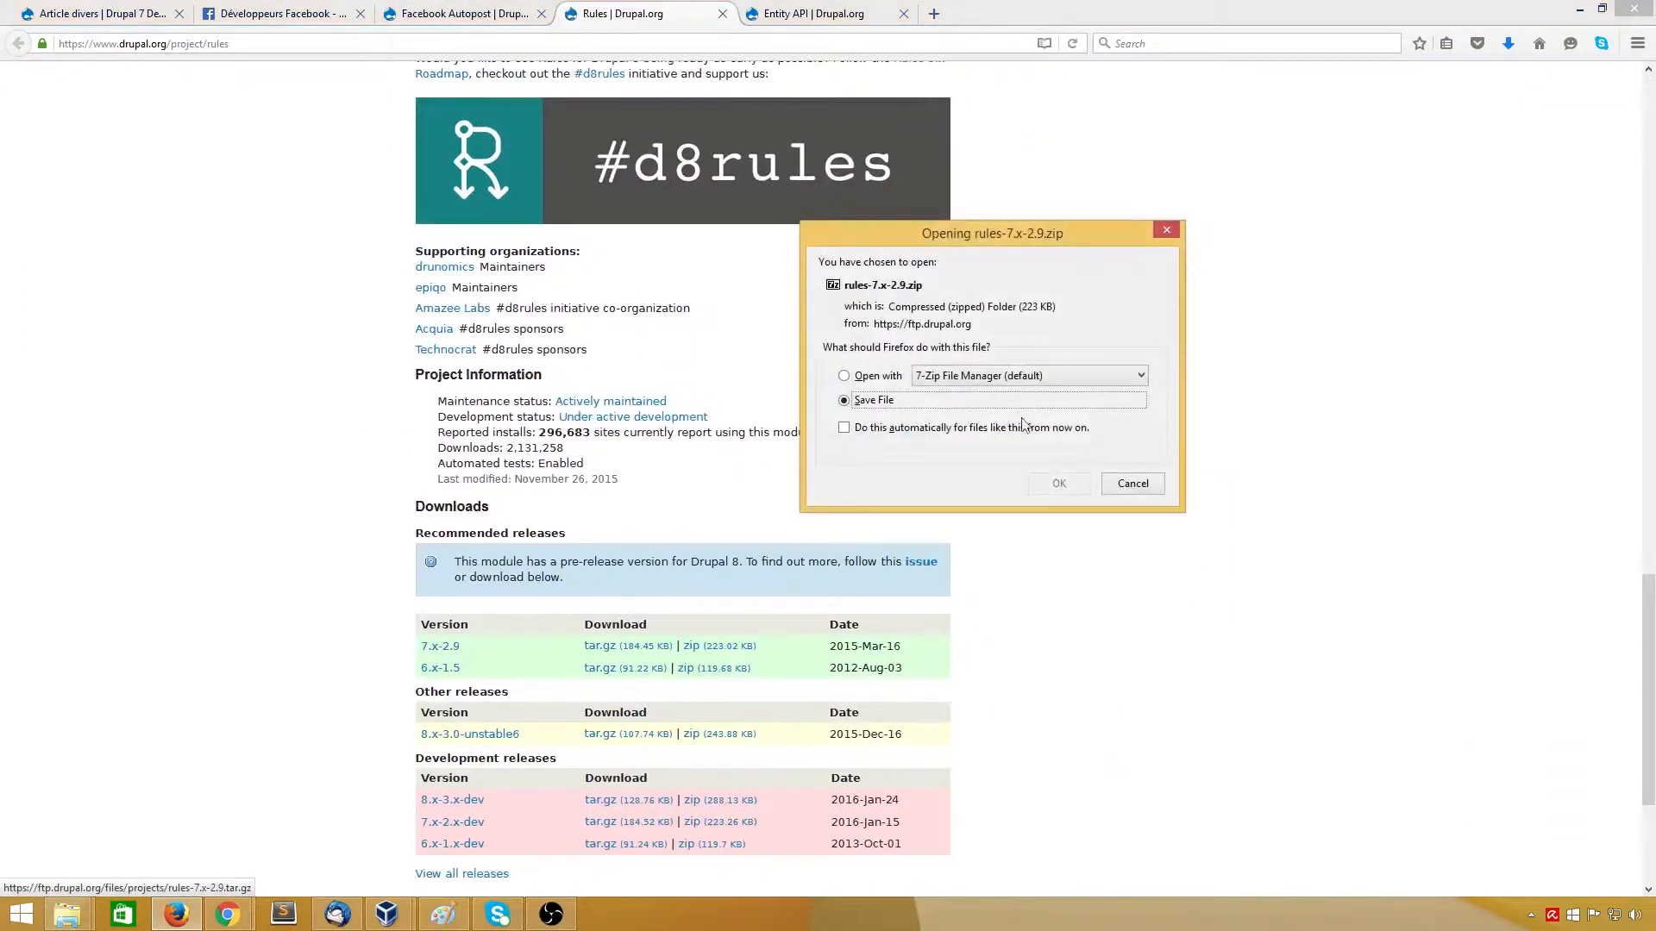
click(1060, 484)
Step: Download the recommended 7.x-1.6 release of the Entity API module as a zip file
key(ctrl+Tab)
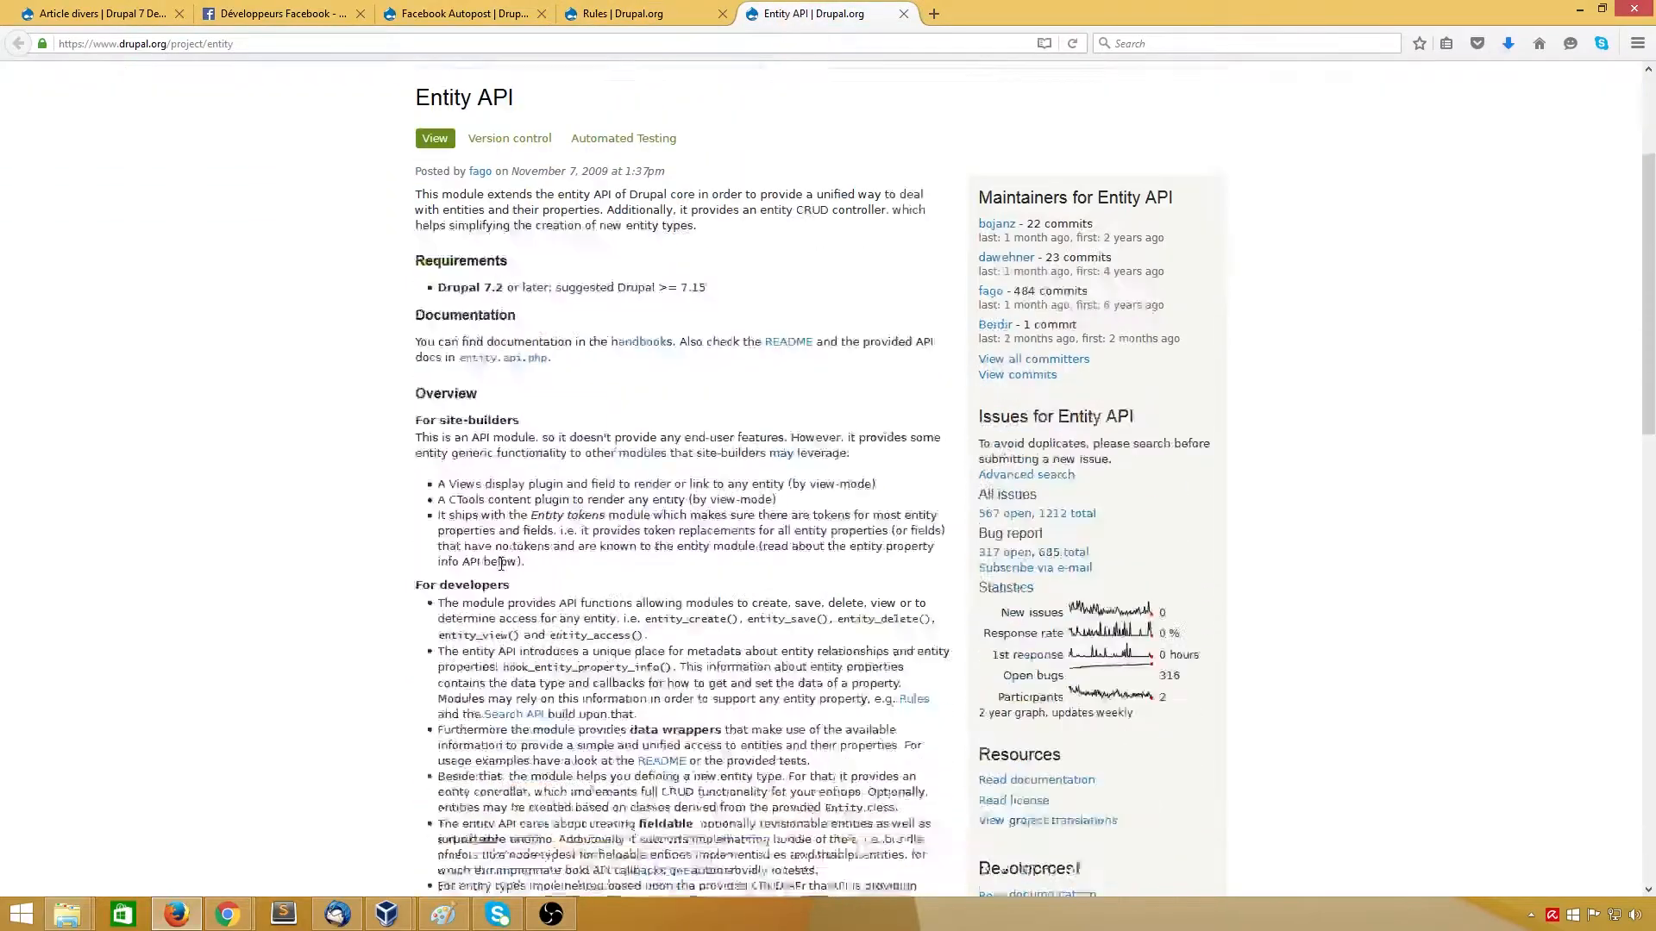
scroll(501, 564, down, 15)
click(695, 429)
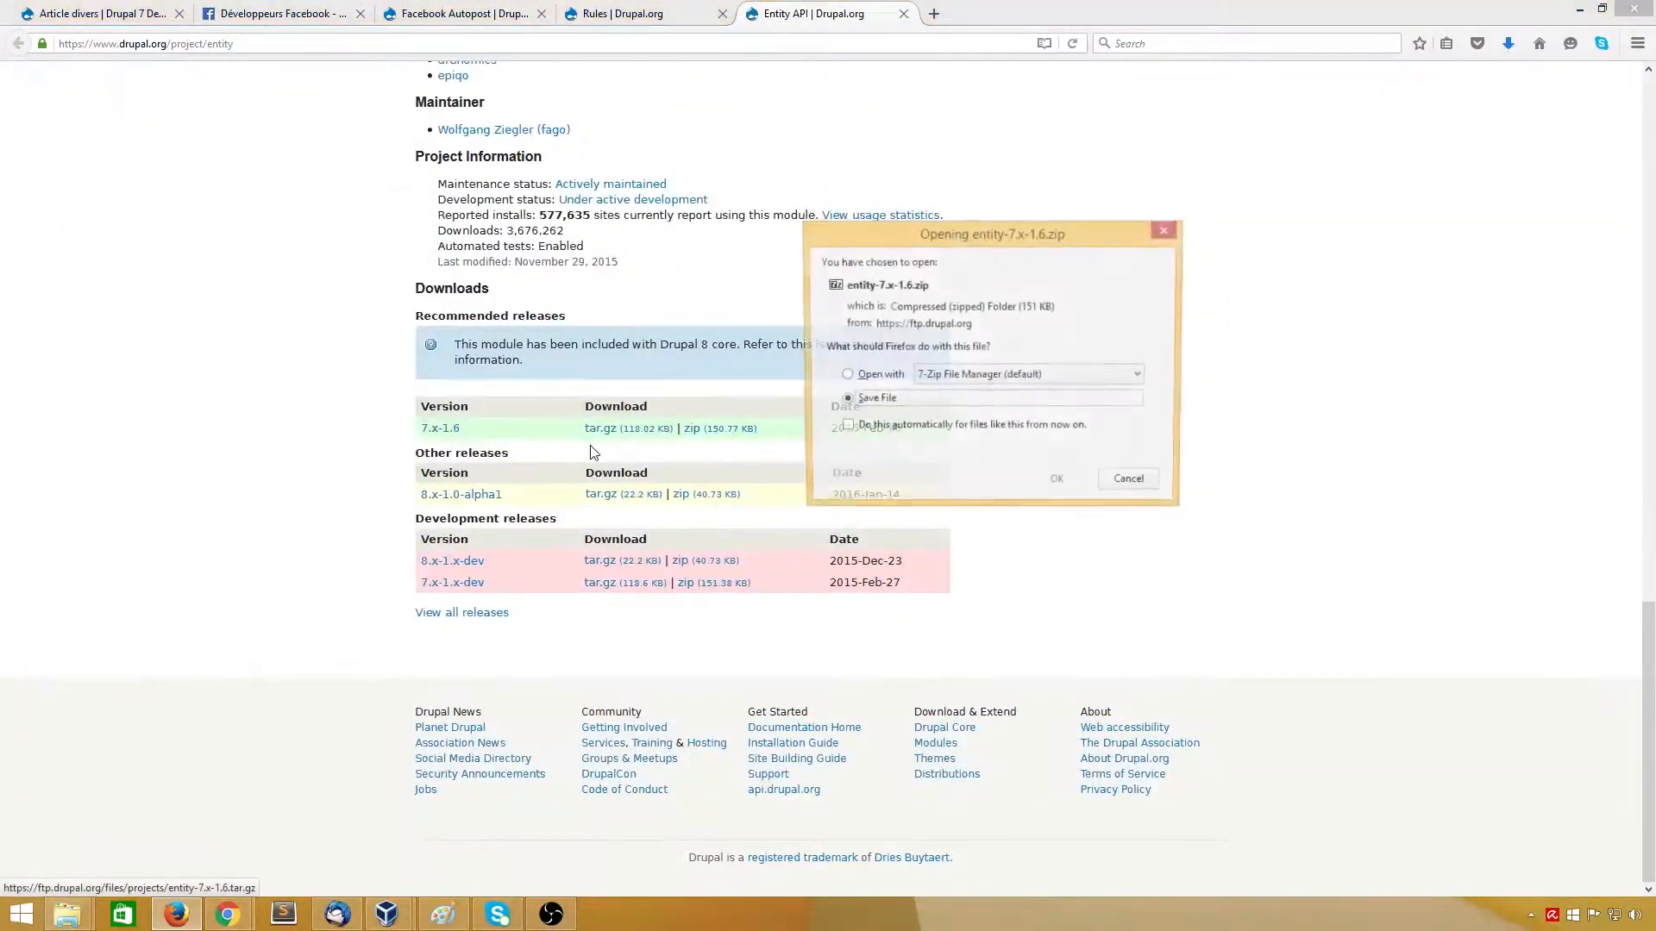
click(1060, 487)
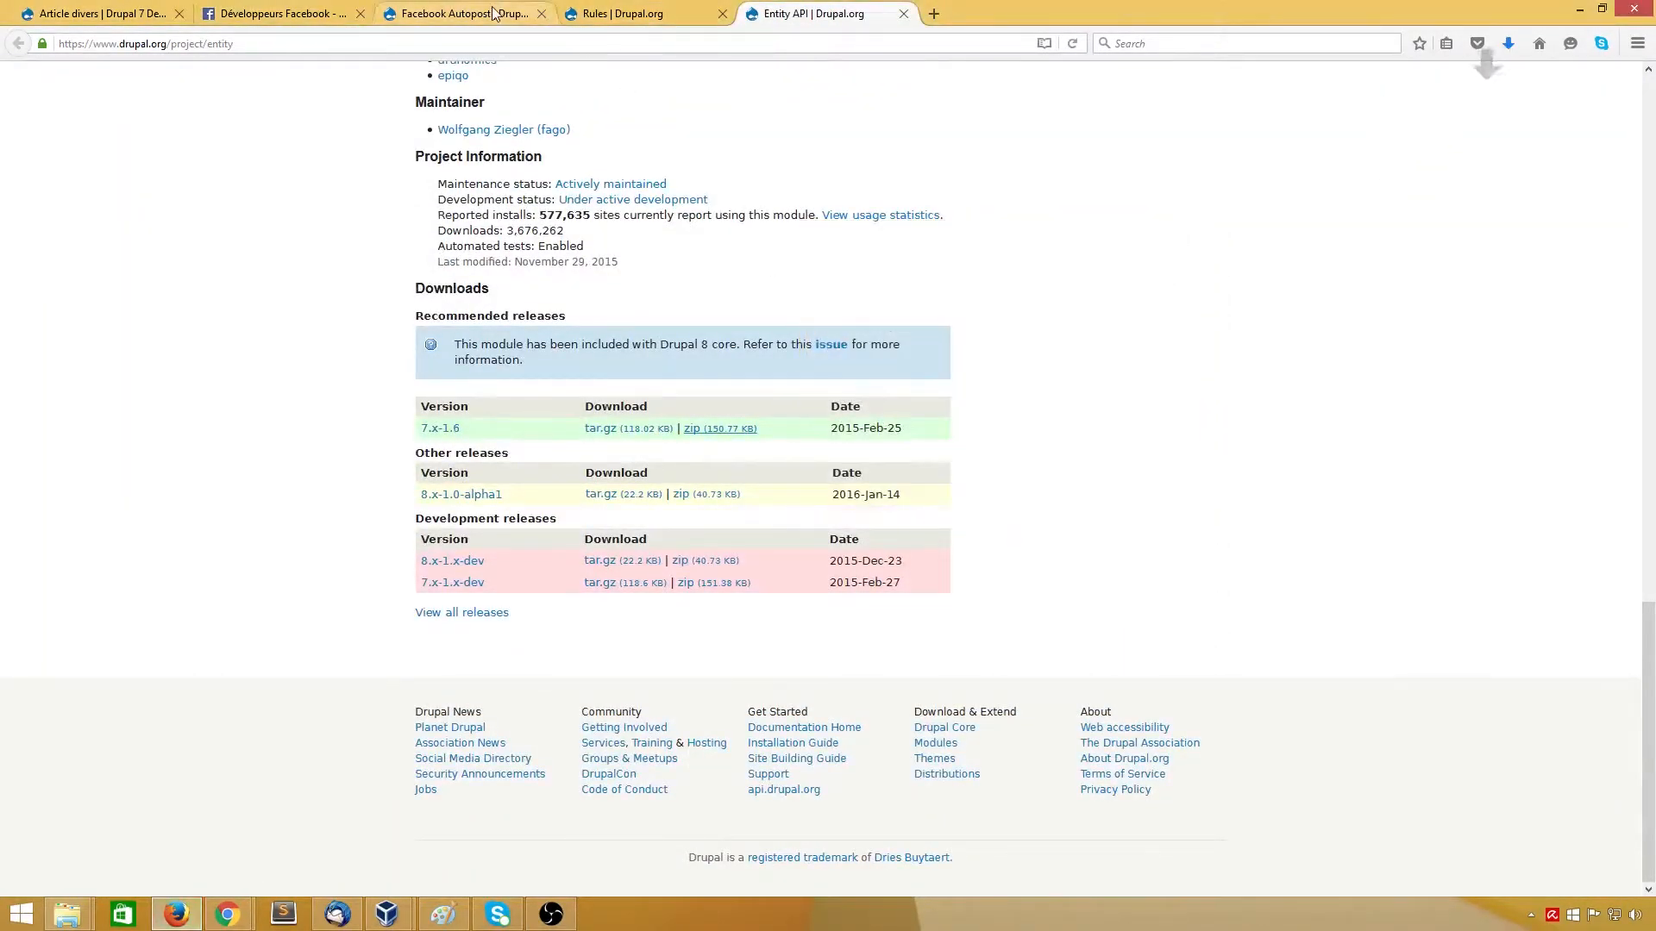
Step: Open the official Facebook PHP SDK repository in a new tab from the Dependencies section of the Facebook Autopost page
click(457, 13)
click(248, 434)
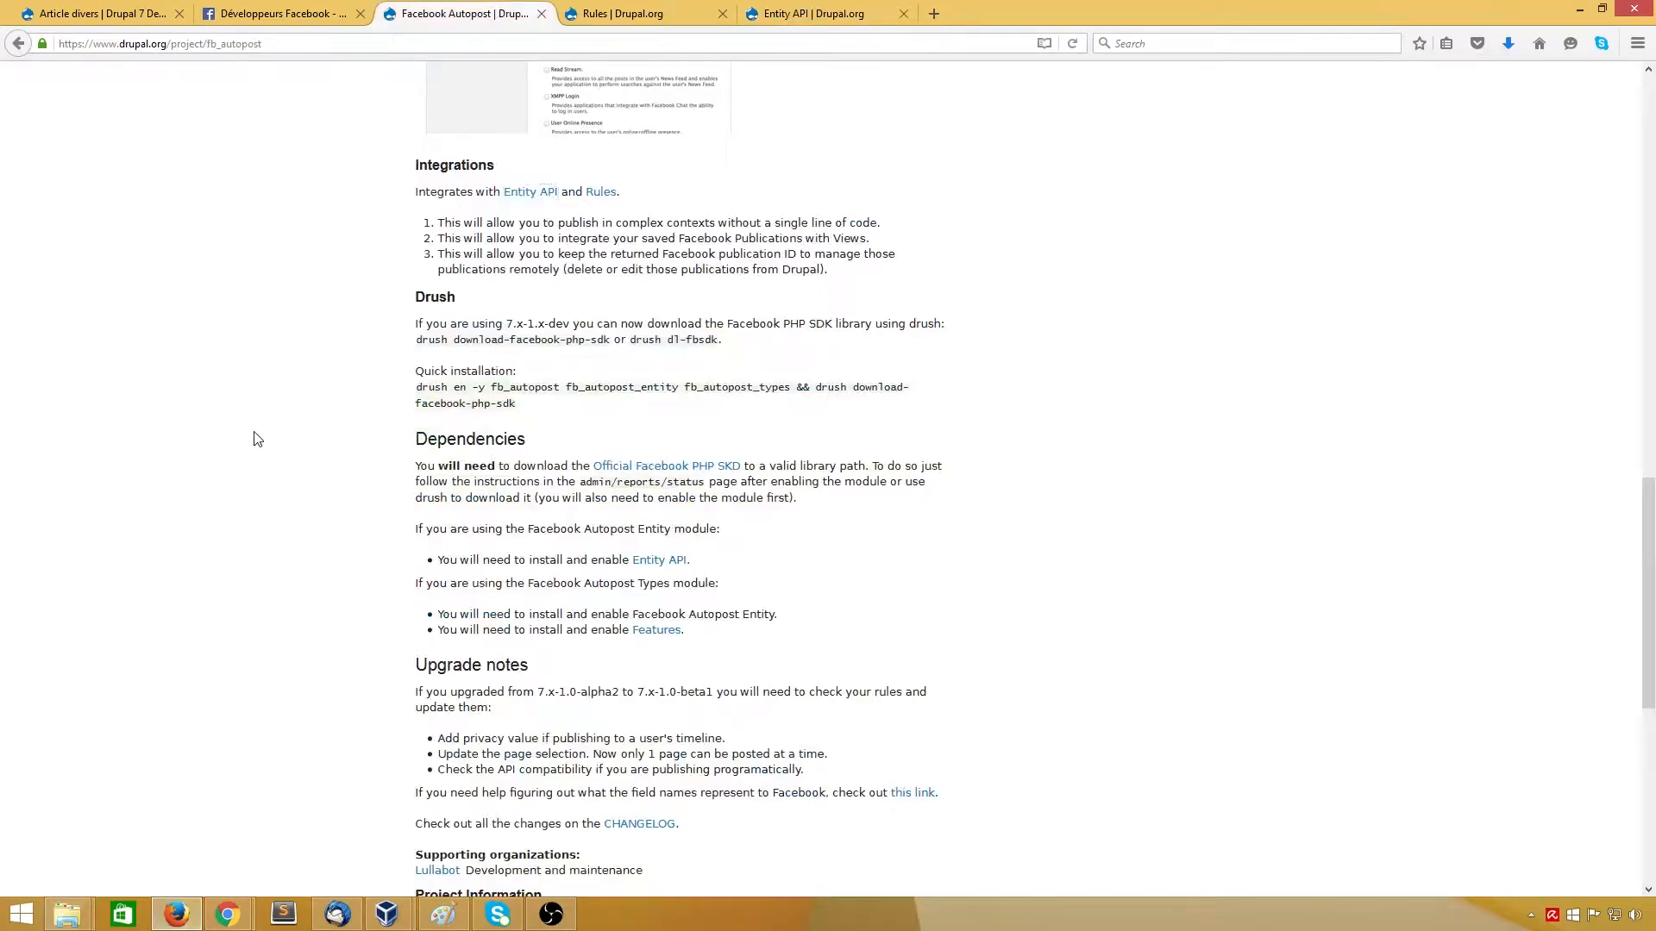
right_click(667, 474)
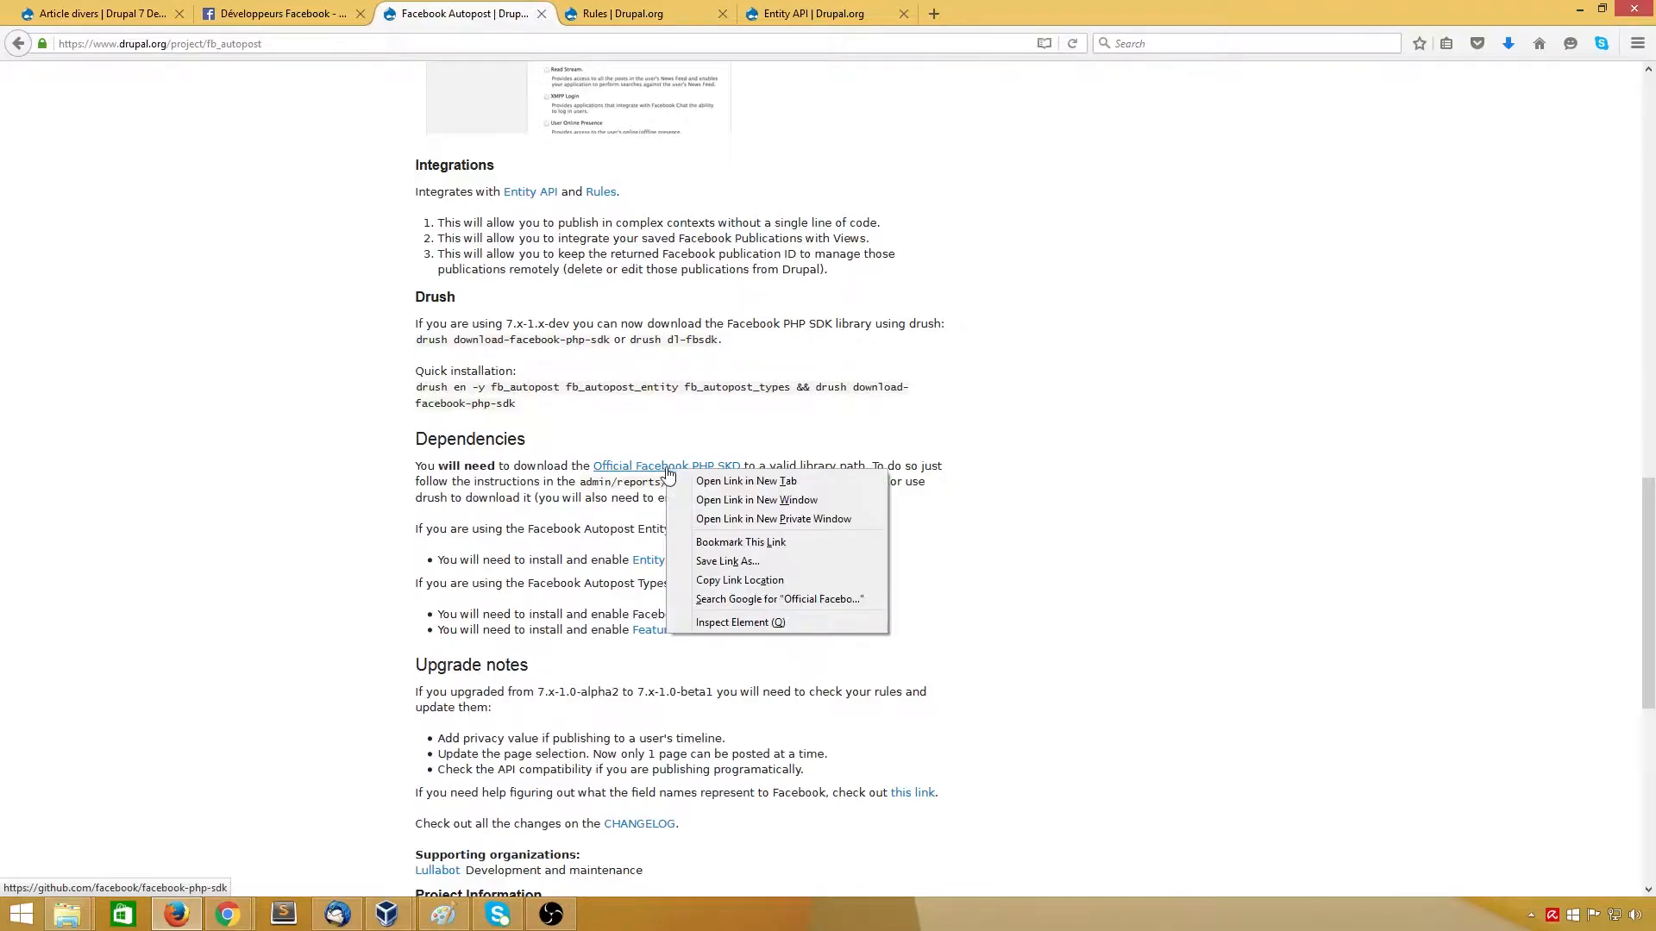
click(722, 481)
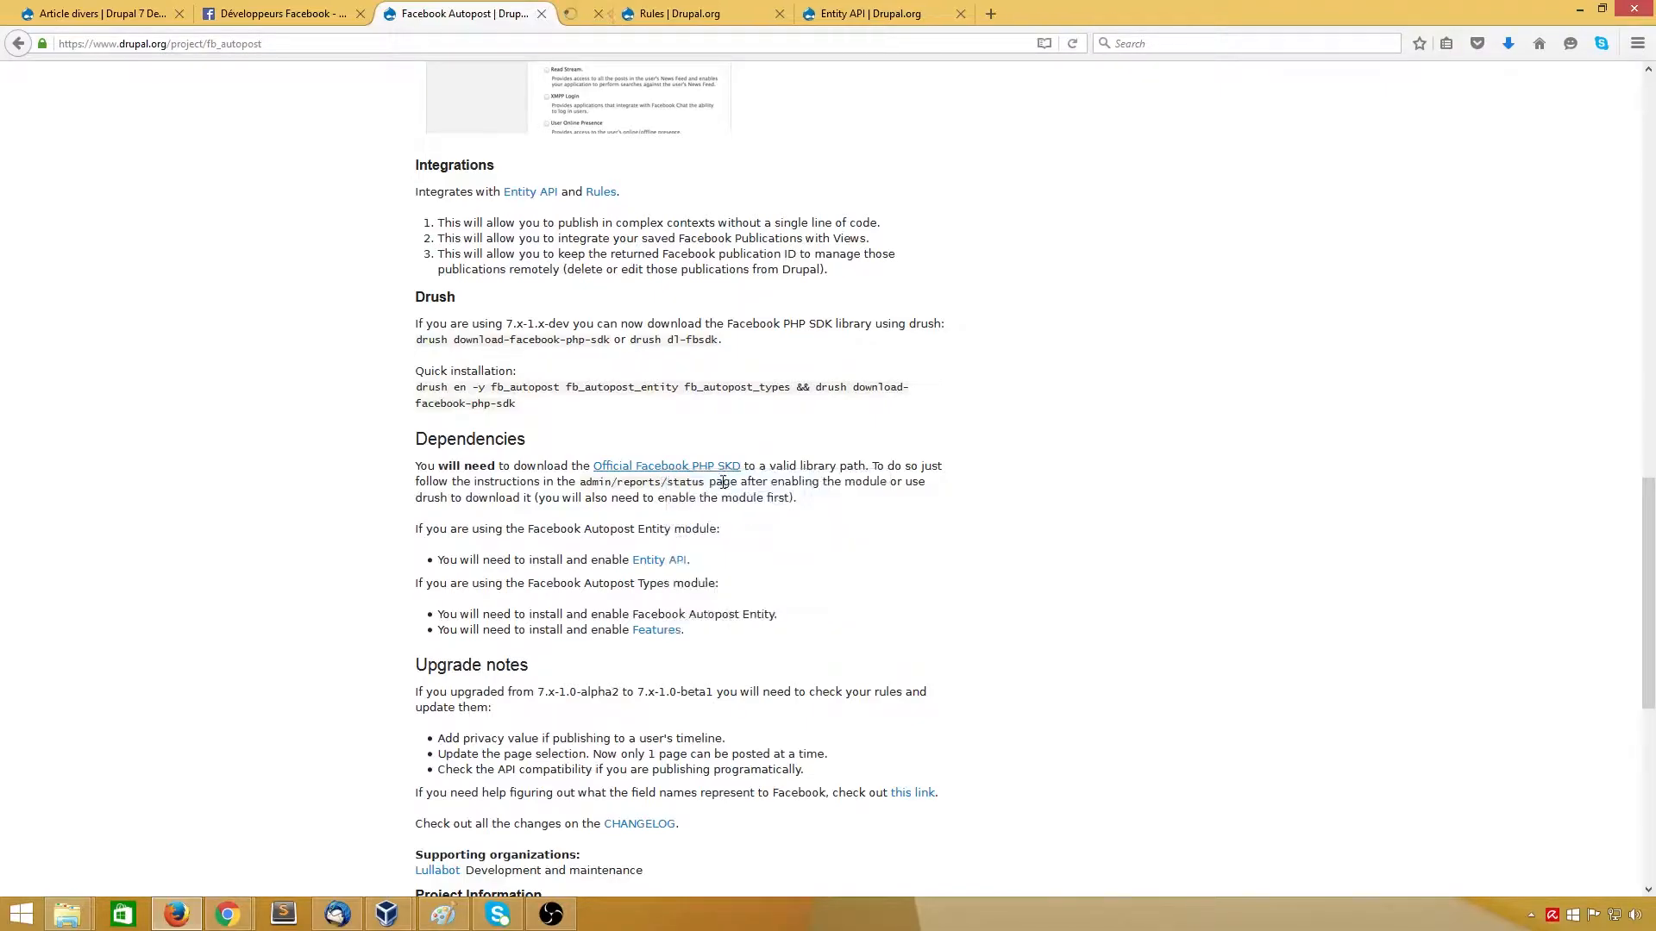
click(668, 14)
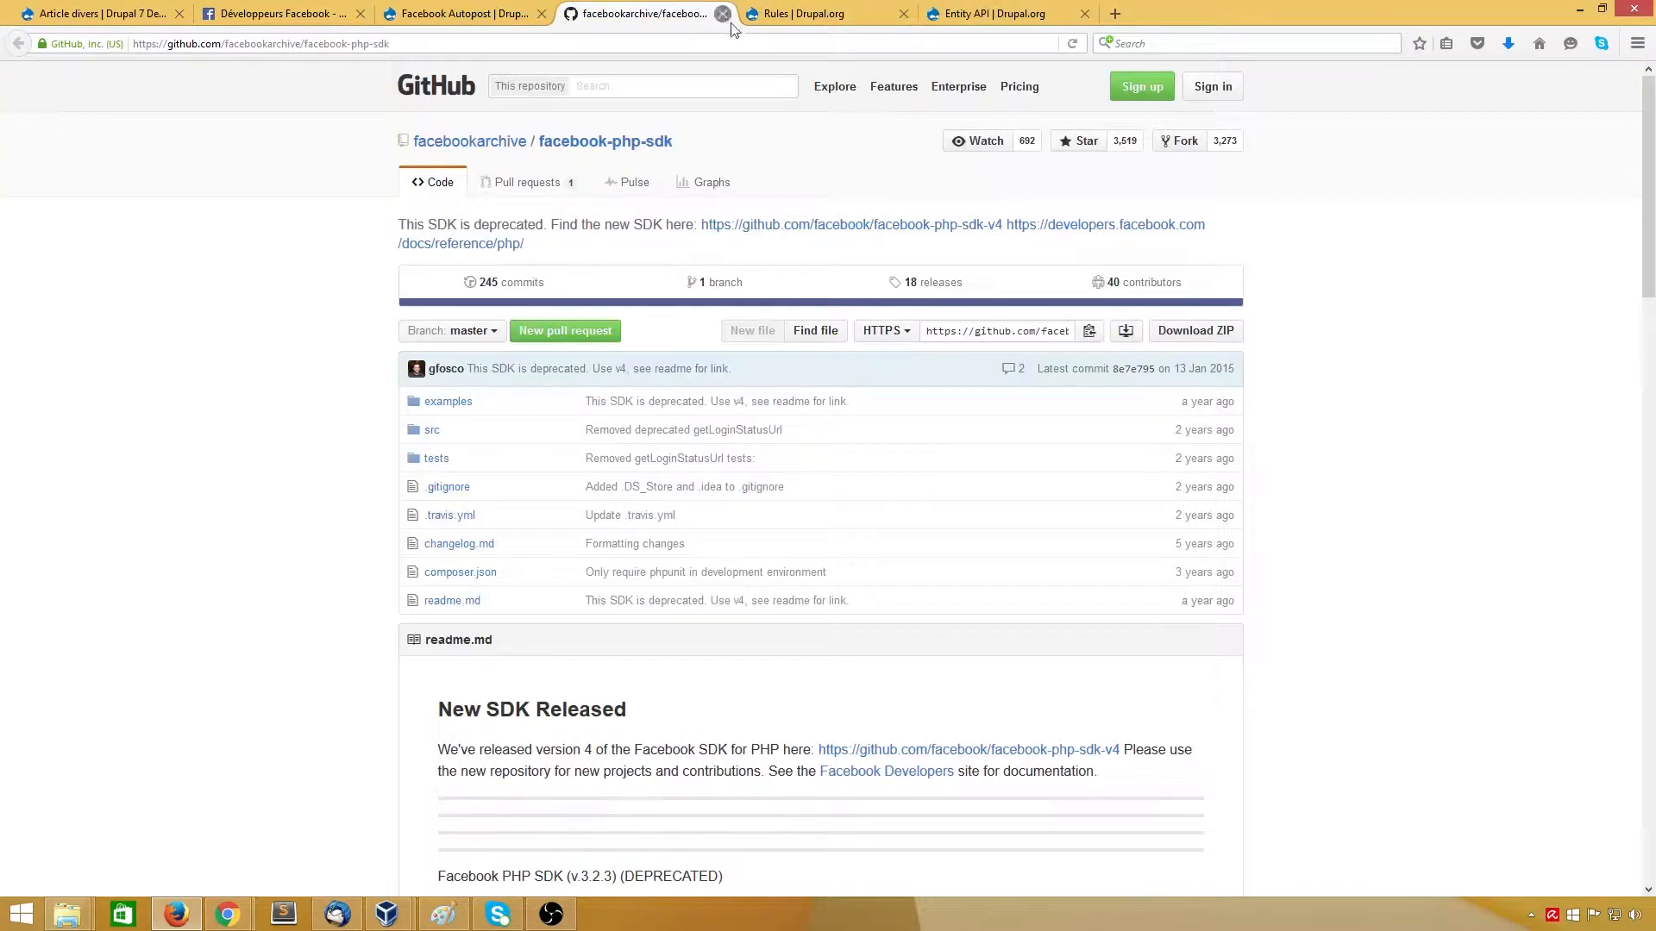
Step: Download the facebookarchive/facebook-php-sdk repository's master branch as a zip file
drag(697, 148, 413, 143)
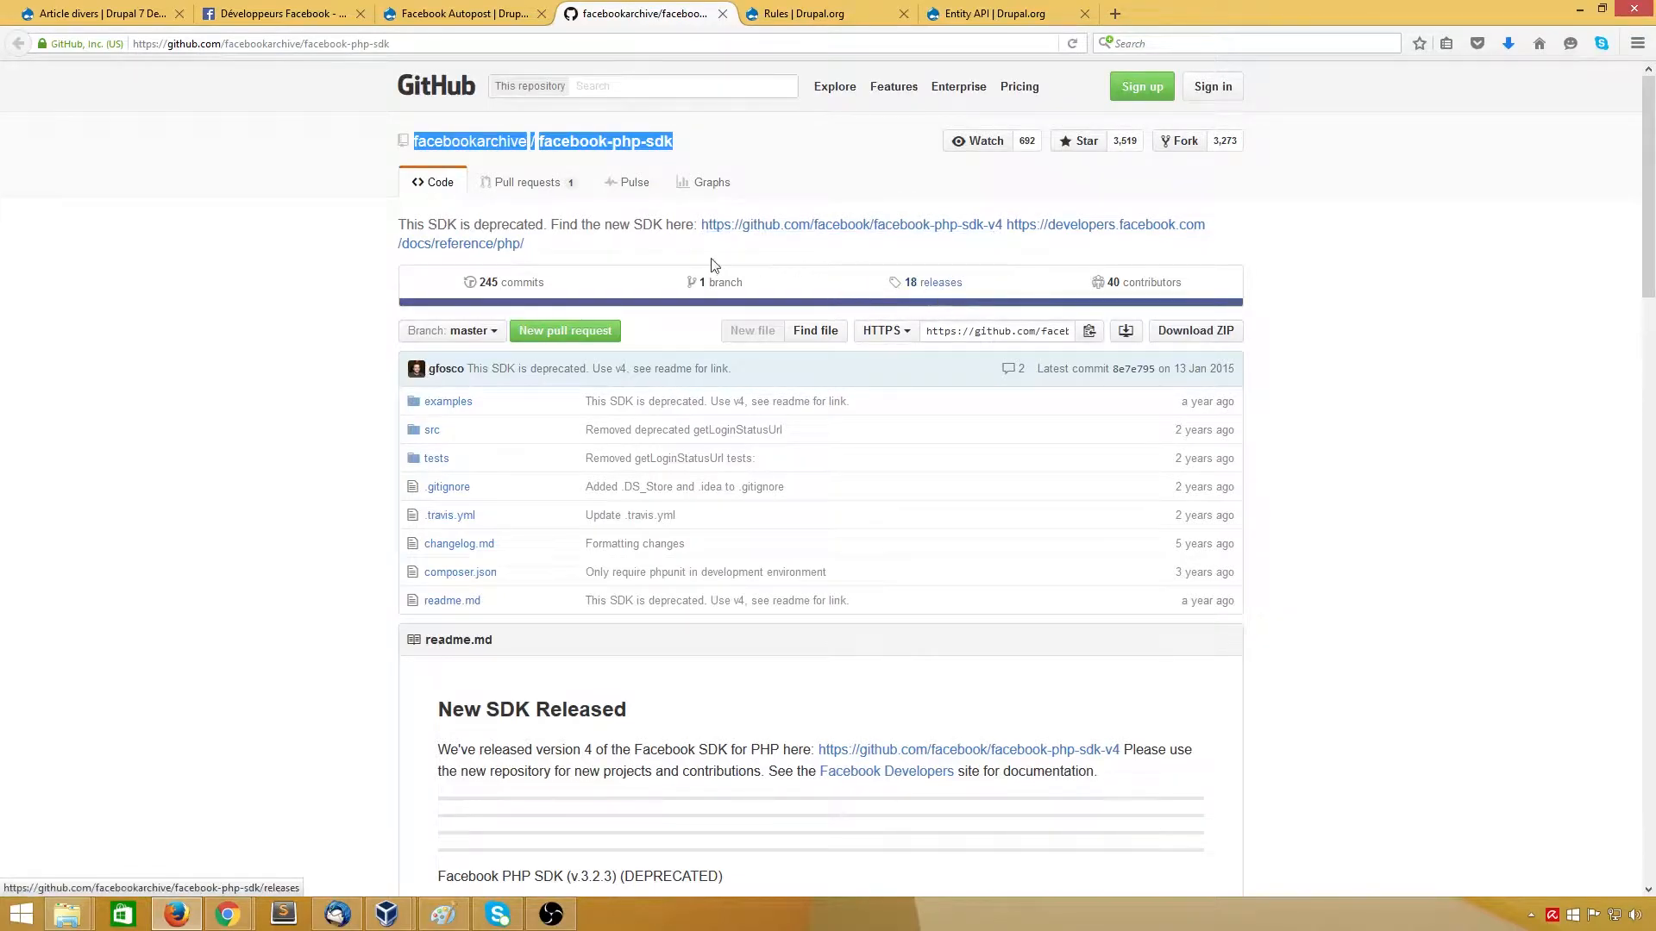
click(731, 136)
drag(684, 144, 417, 146)
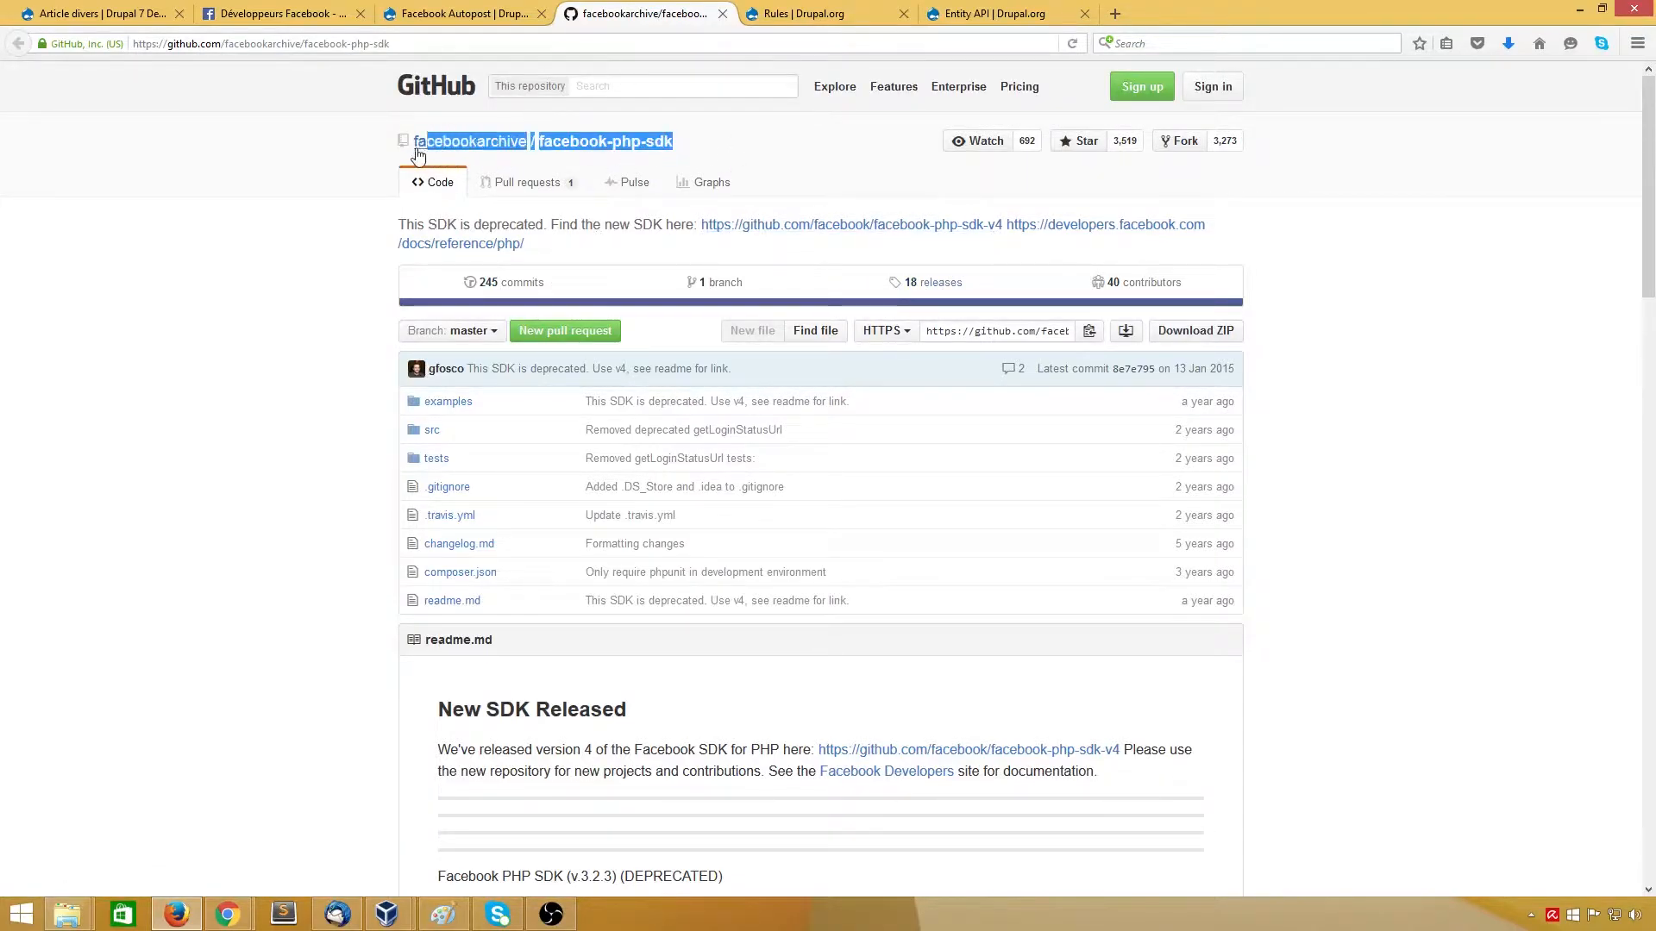
click(159, 482)
click(1208, 334)
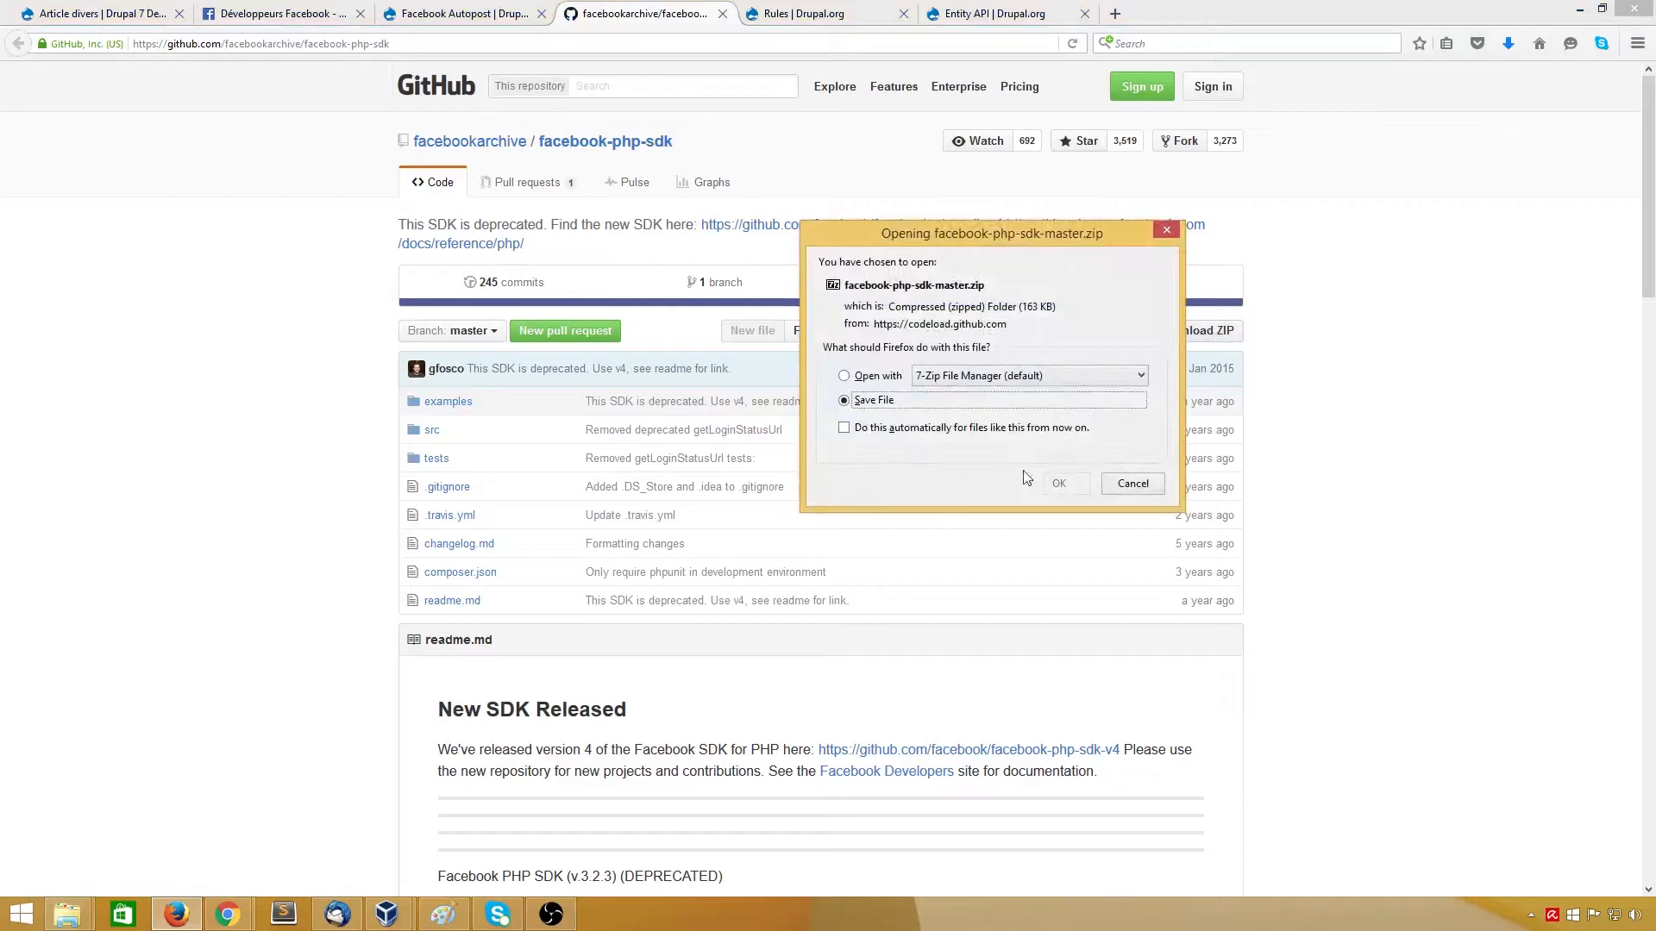
click(1063, 483)
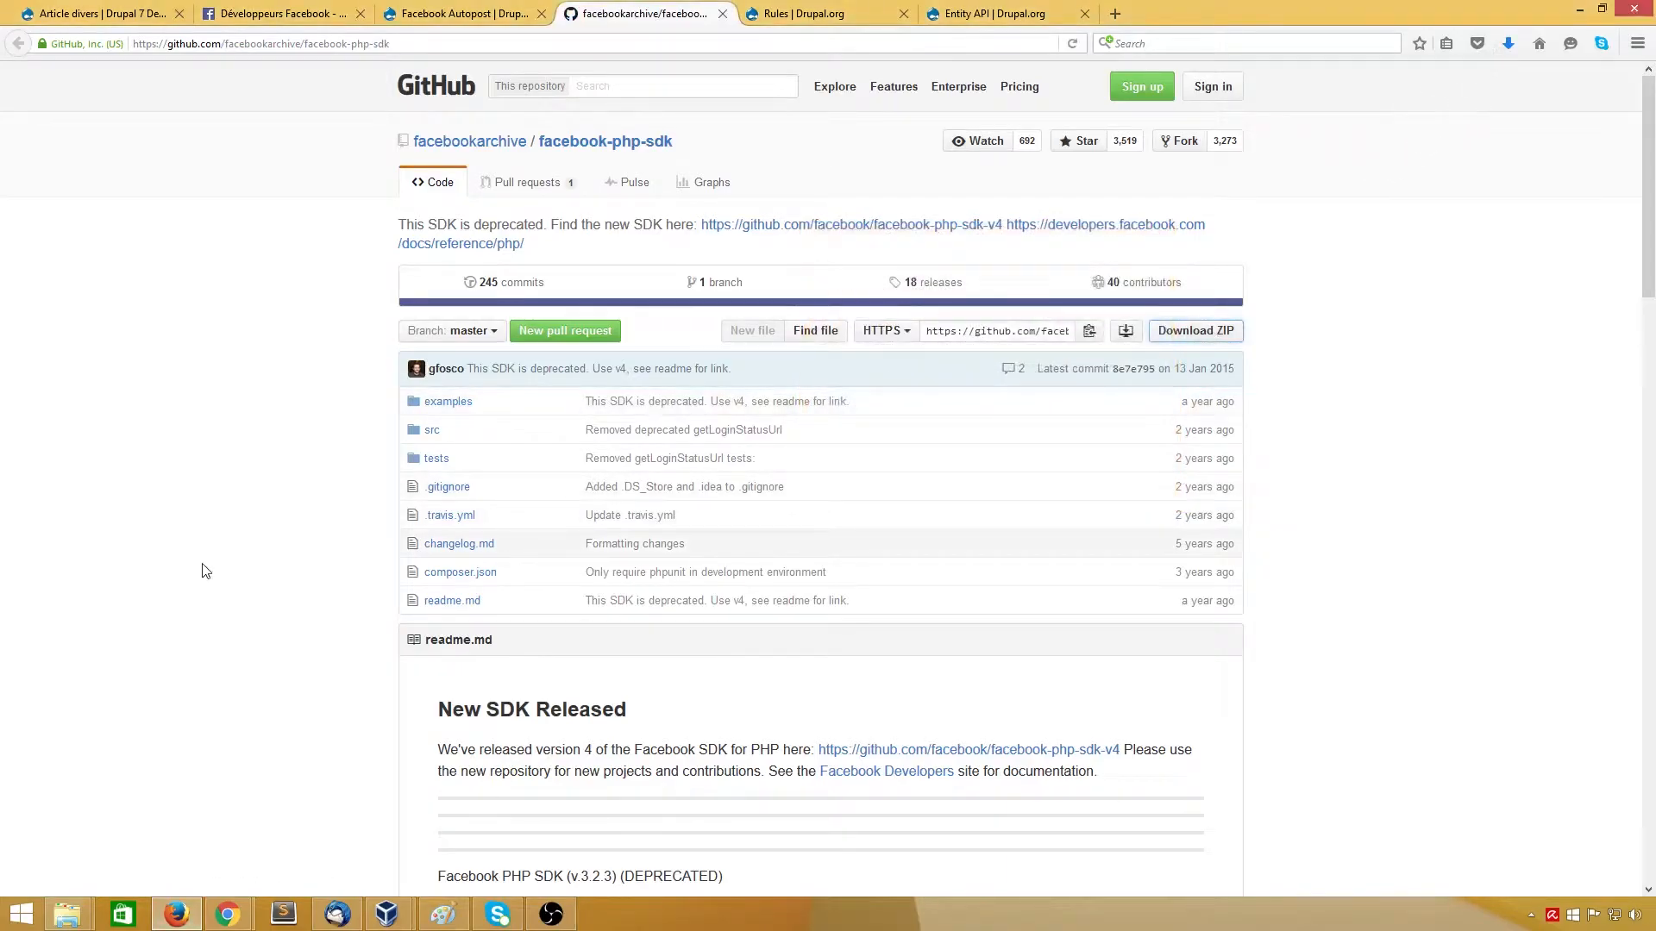
Step: Switch to the Téléchargements folder in File Explorer and open the fb_autopost-7.x-1.4.zip archive
mouse_move(69, 912)
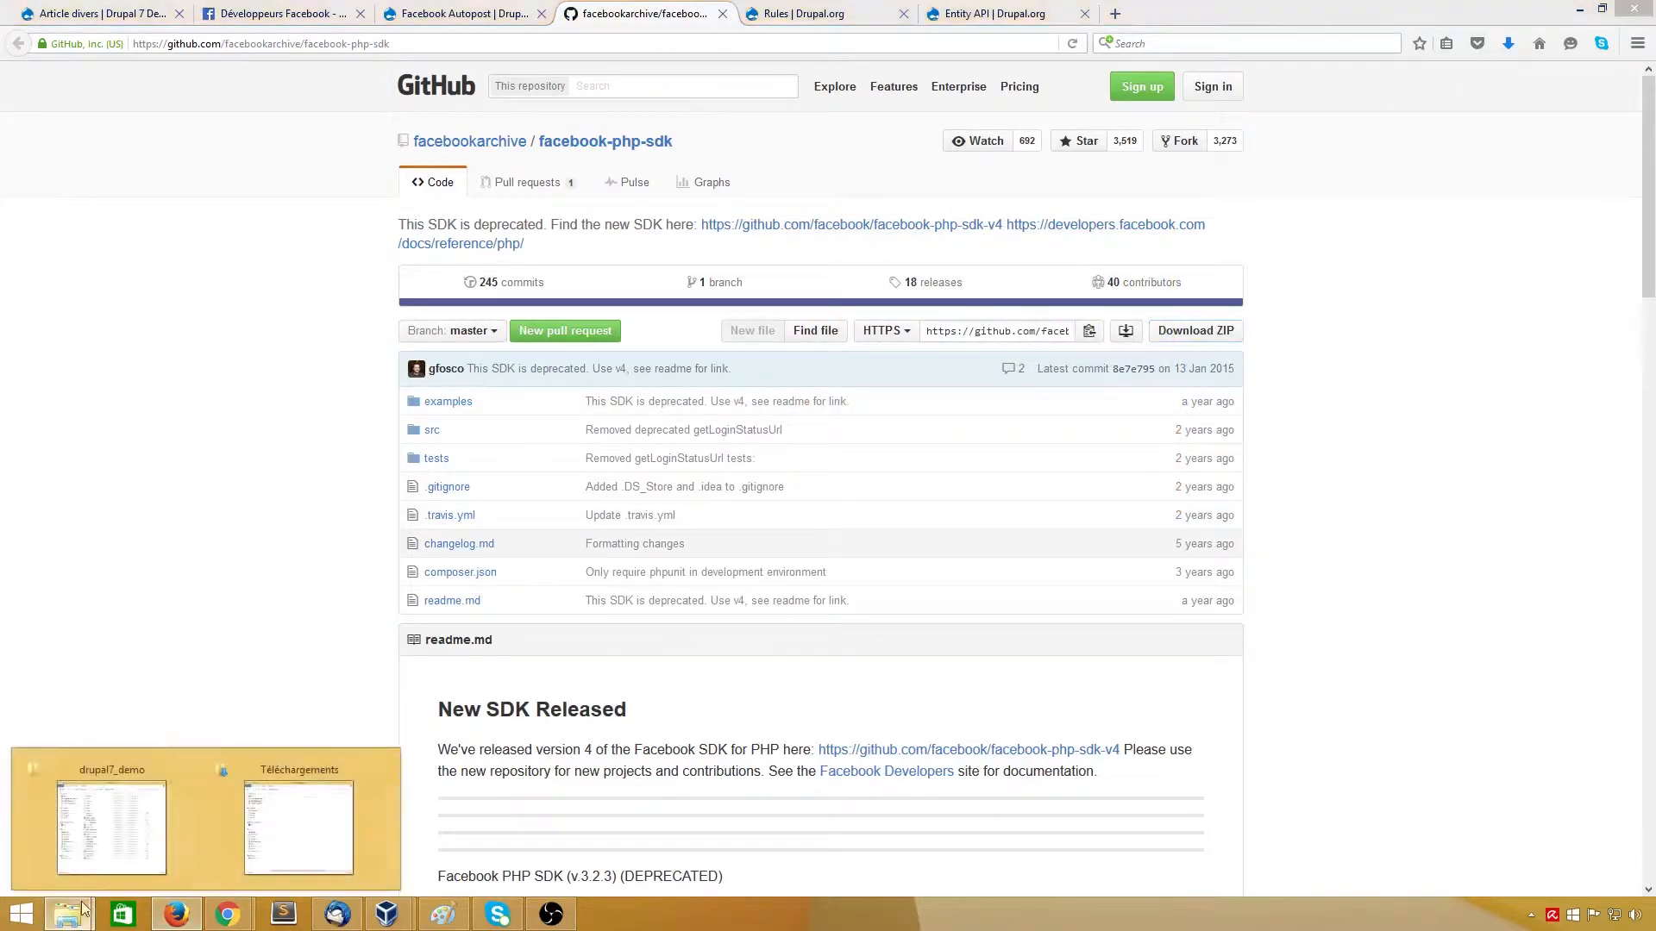
click(259, 810)
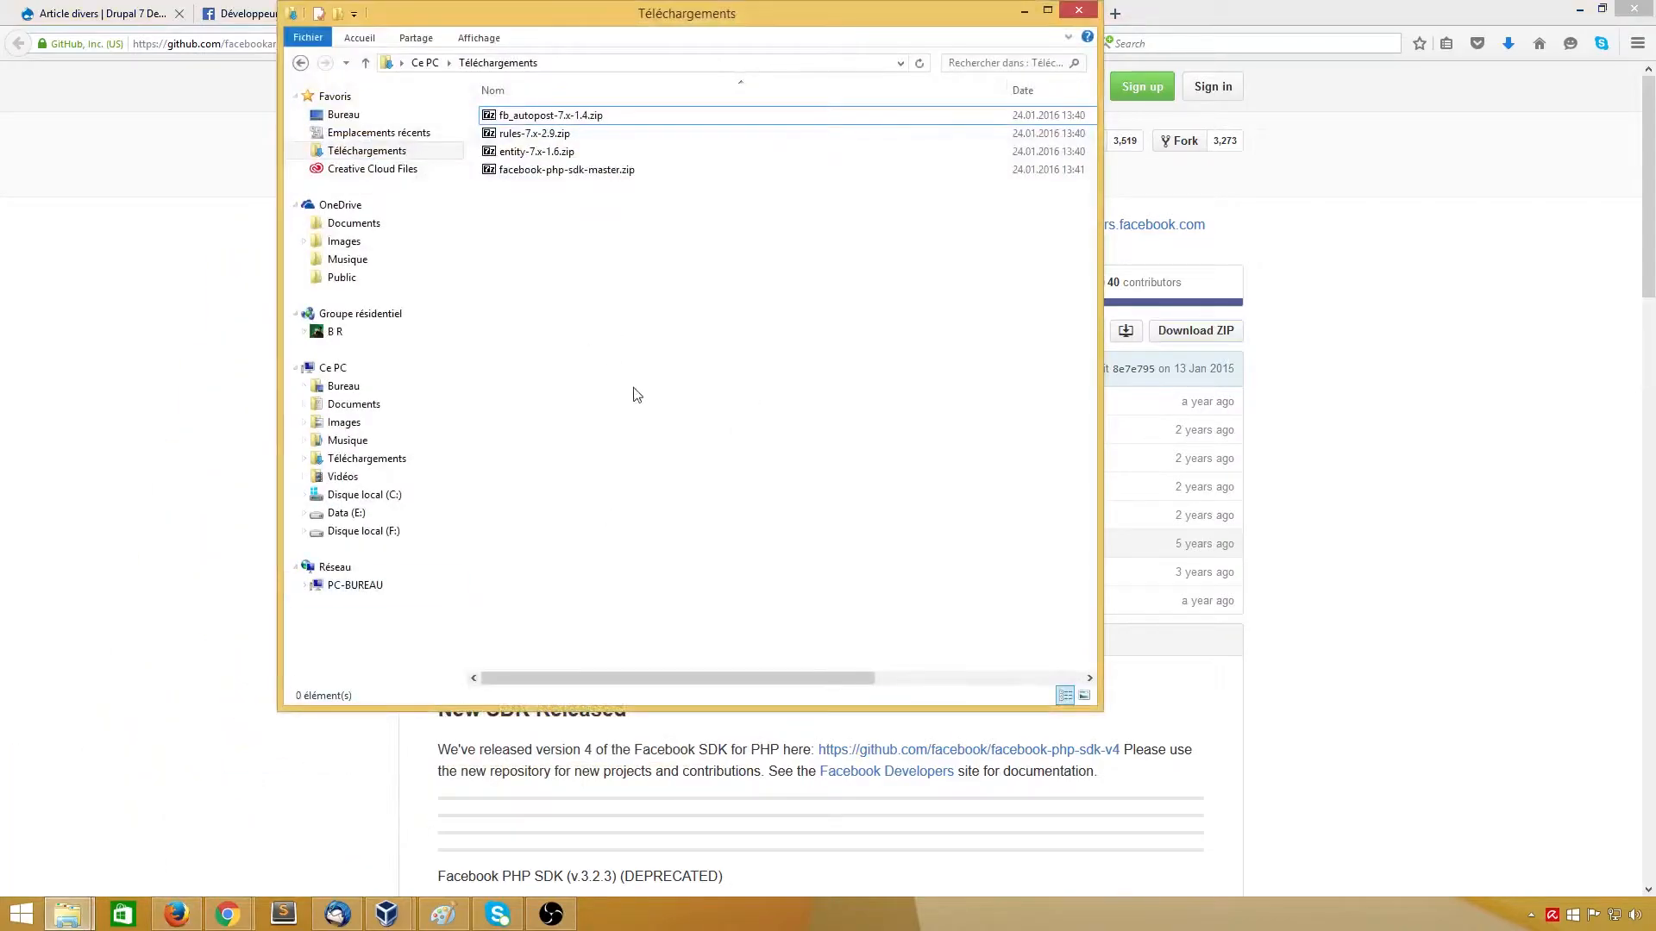
click(535, 118)
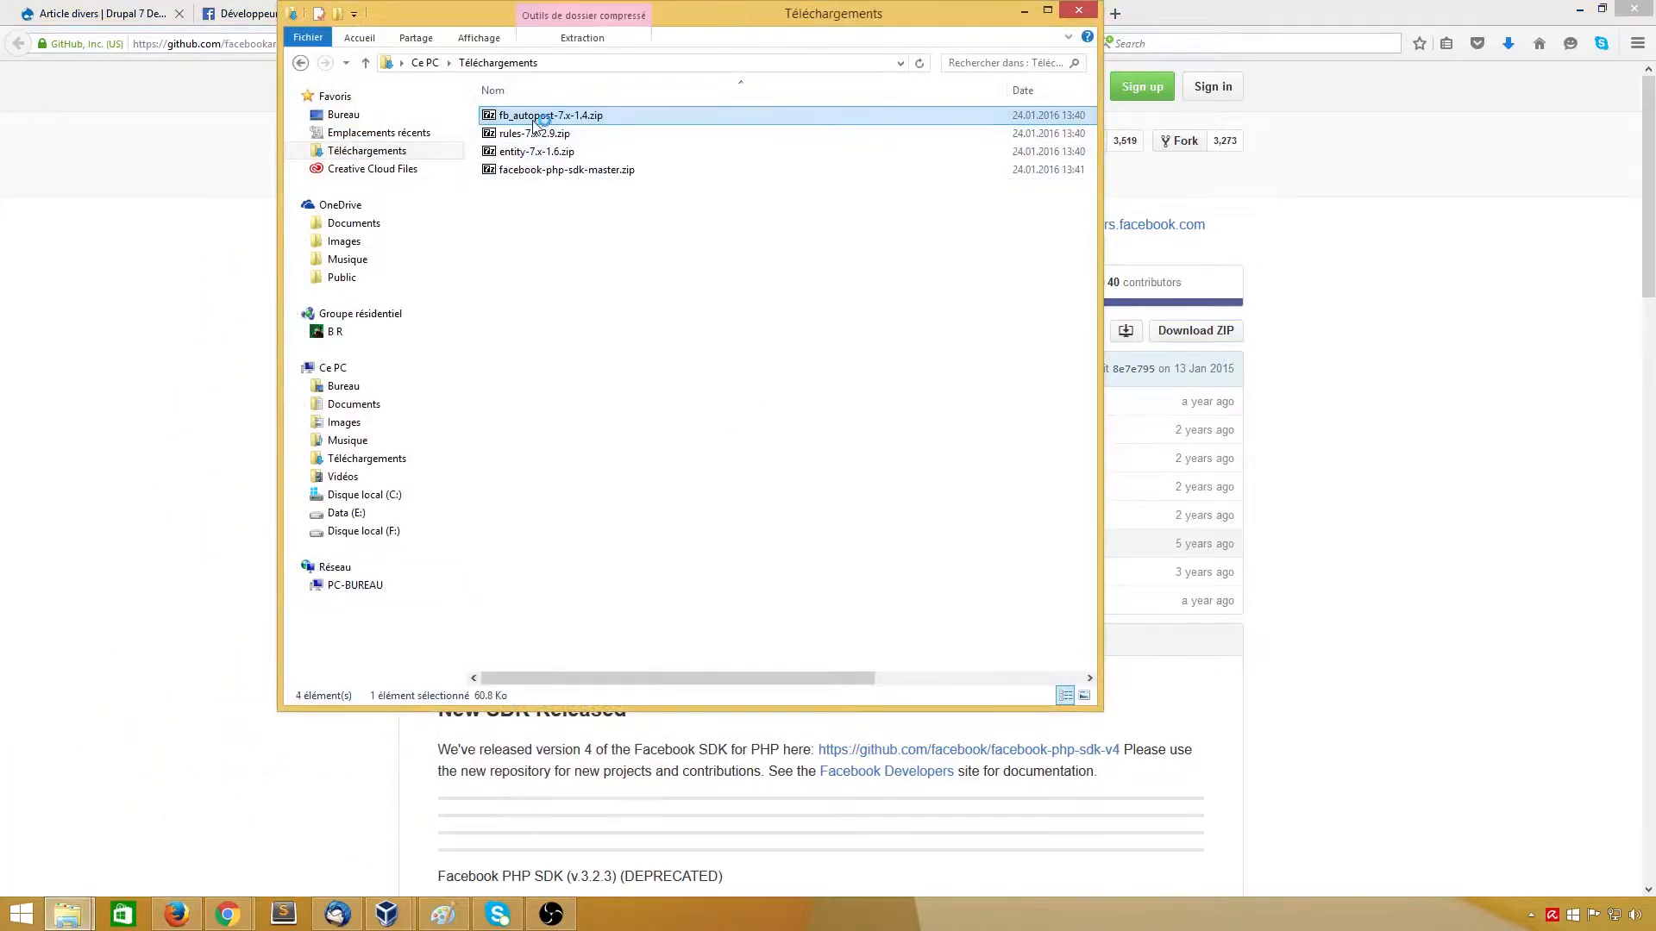
double_click(534, 117)
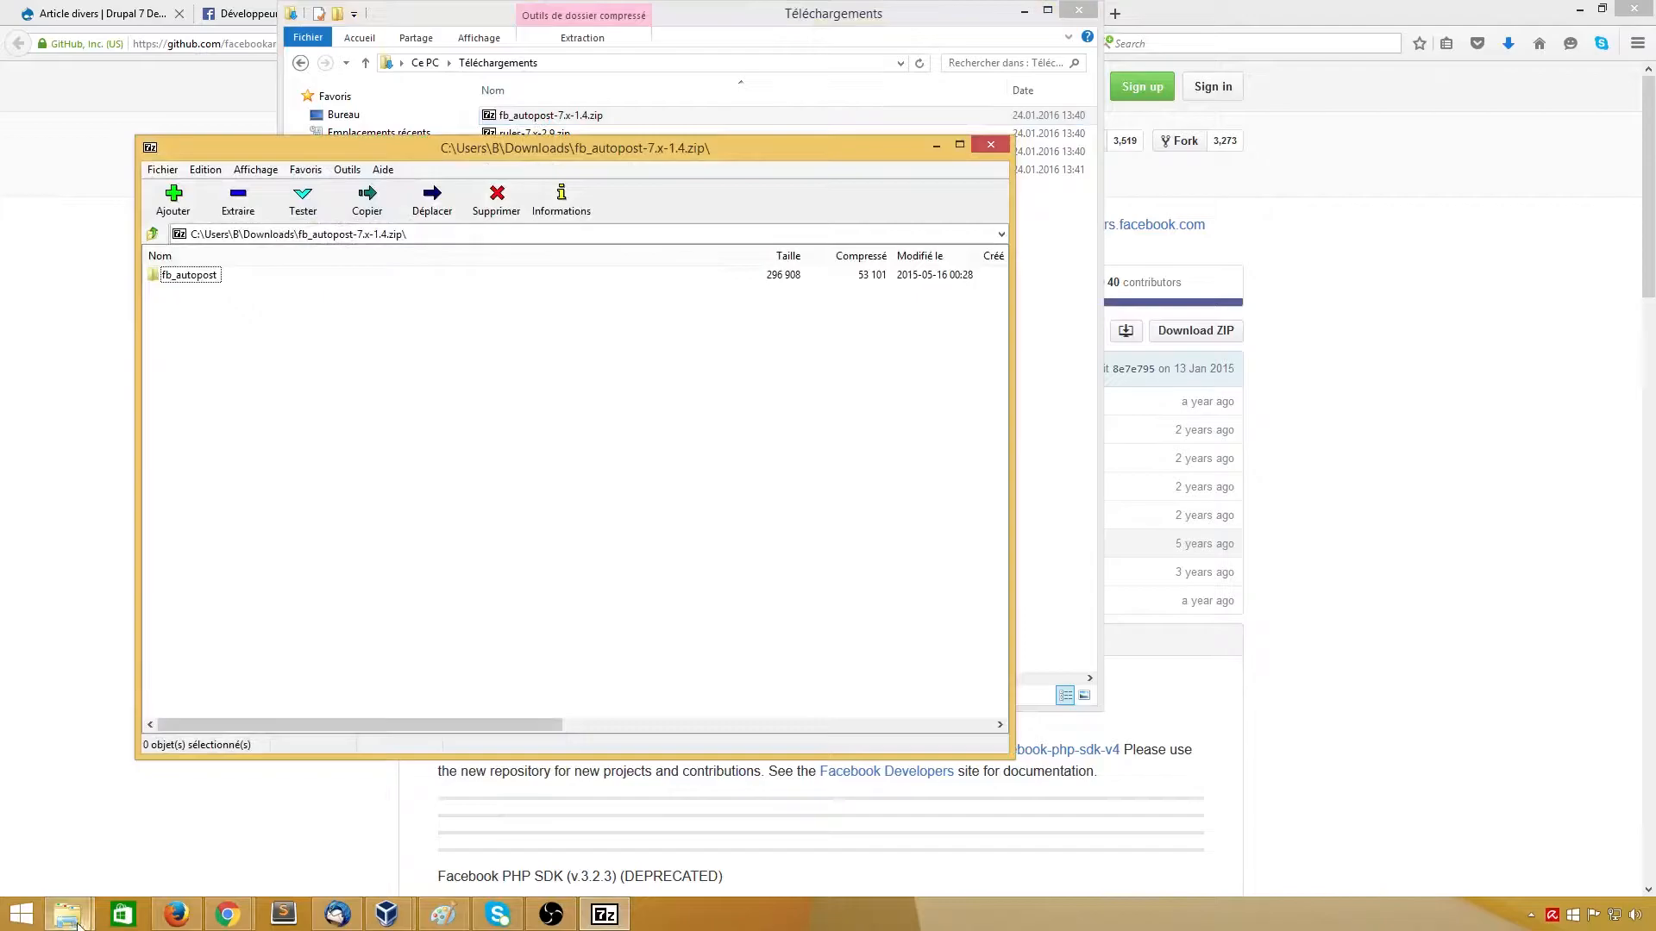
Step: Bring up the drupal7_demo folder window and arrange it side by side with the narrowed 7-Zip archive window
mouse_move(75, 921)
click(129, 815)
drag(520, 192, 1191, 120)
click(939, 398)
click(1016, 399)
click(872, 419)
drag(1012, 417, 812, 418)
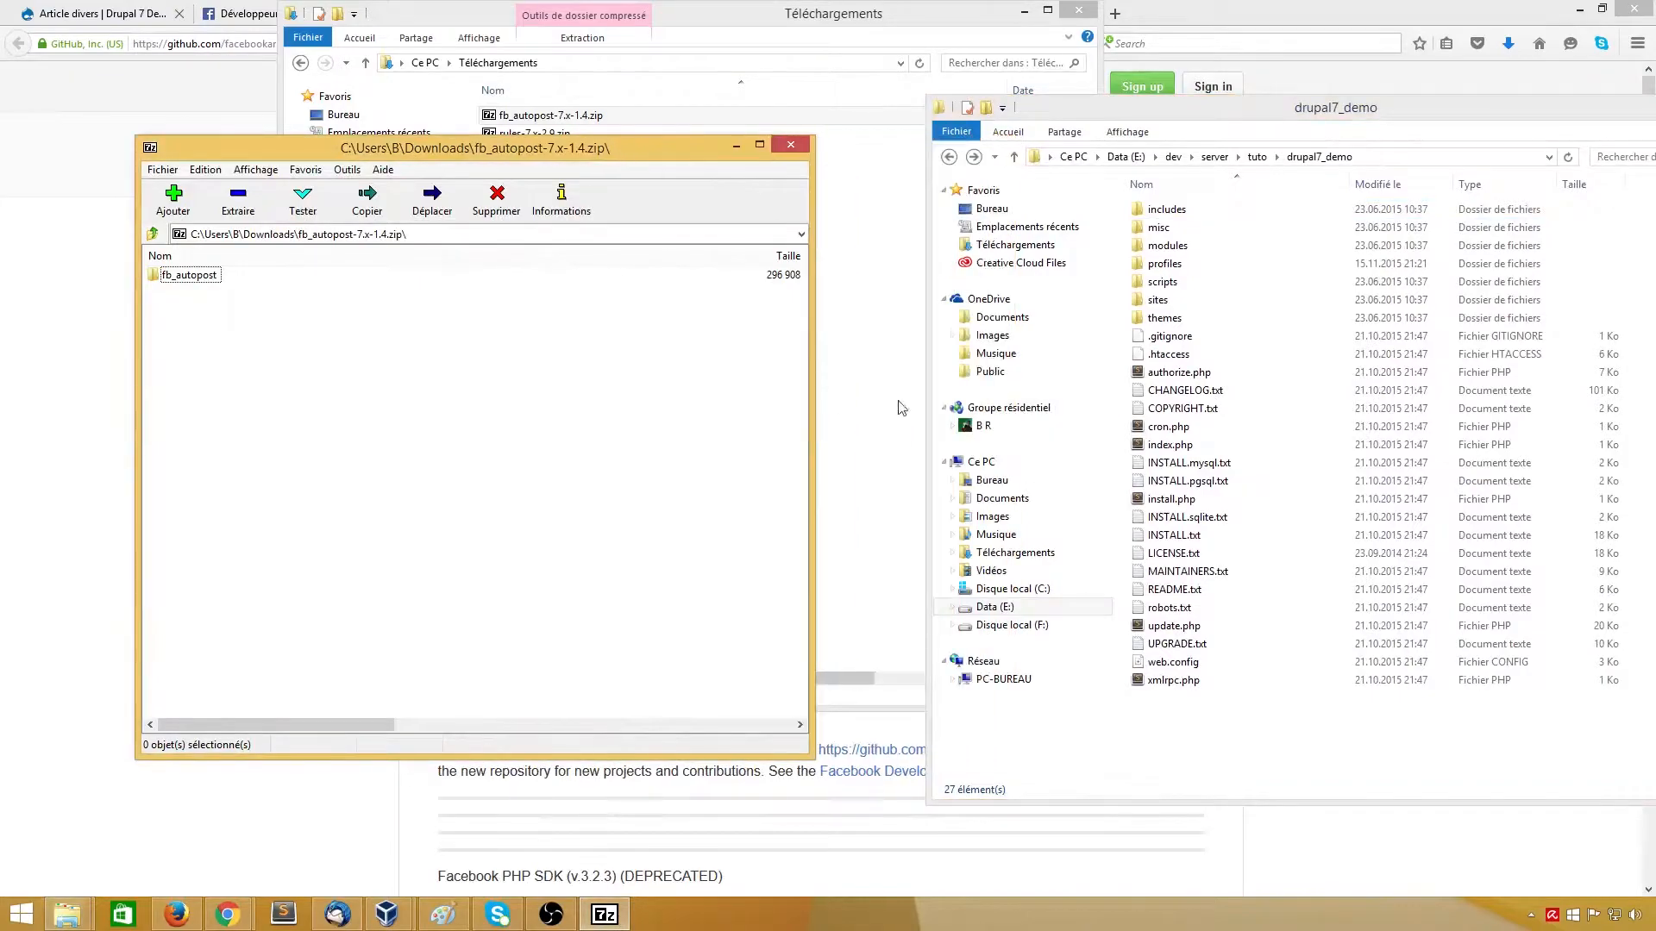
Step: Extract the fb_autopost folder from its archive into the Drupal site's sites/all/modules folder and close the archive
double_click(1159, 299)
double_click(1164, 210)
double_click(1167, 228)
click(188, 276)
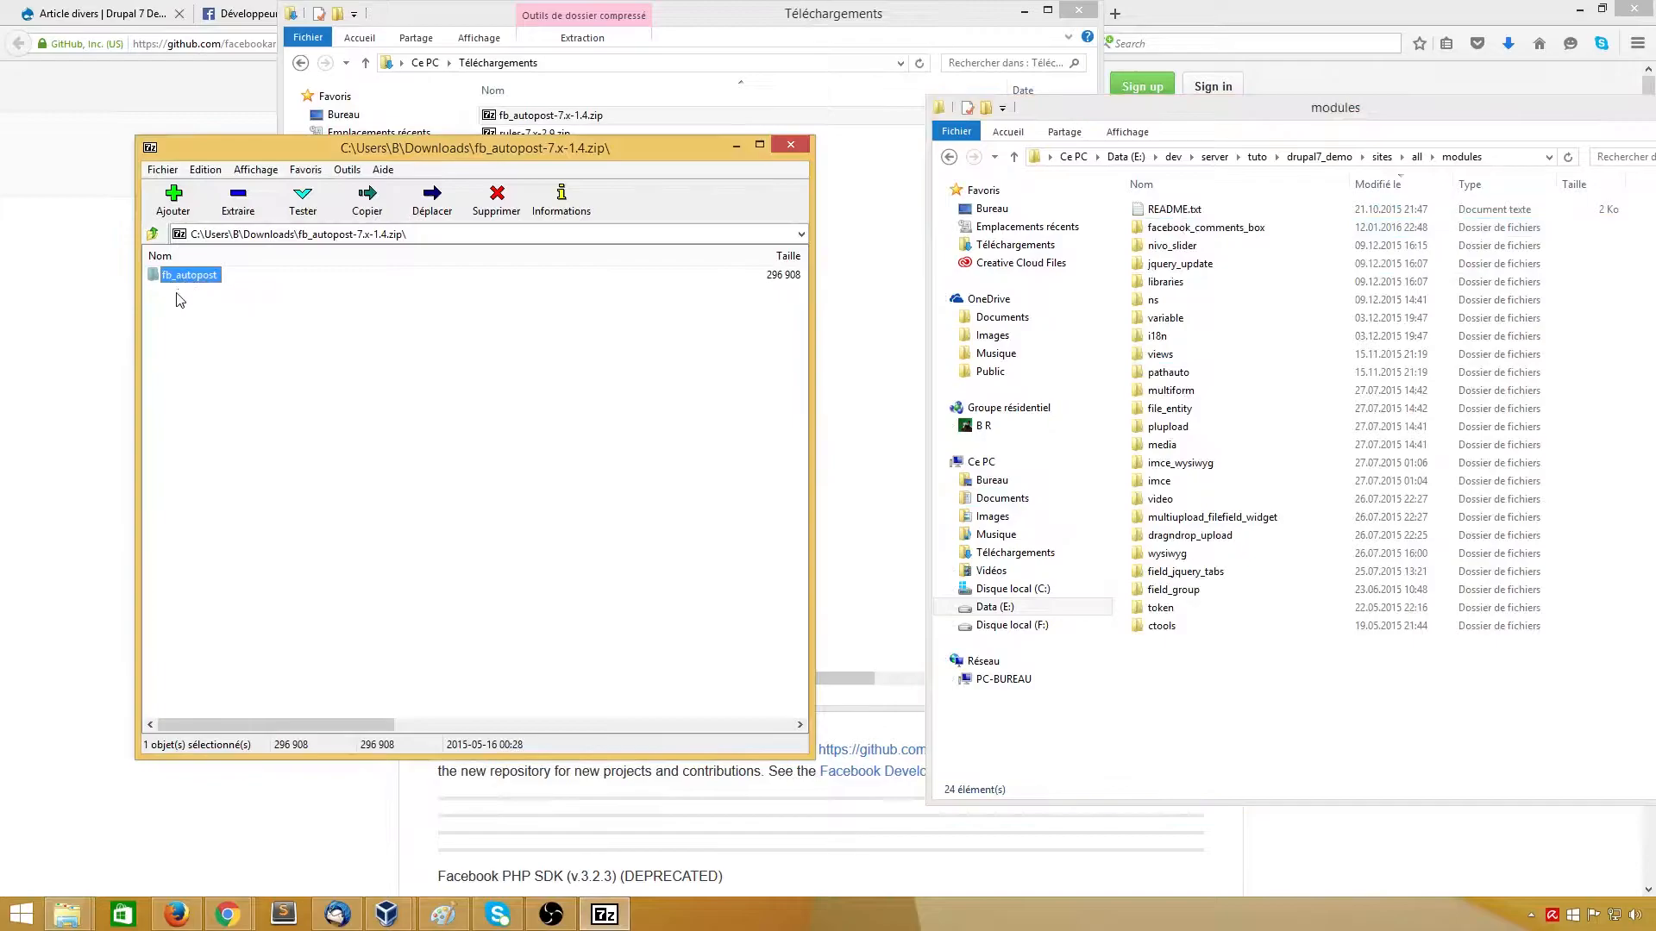
drag(178, 282, 1252, 747)
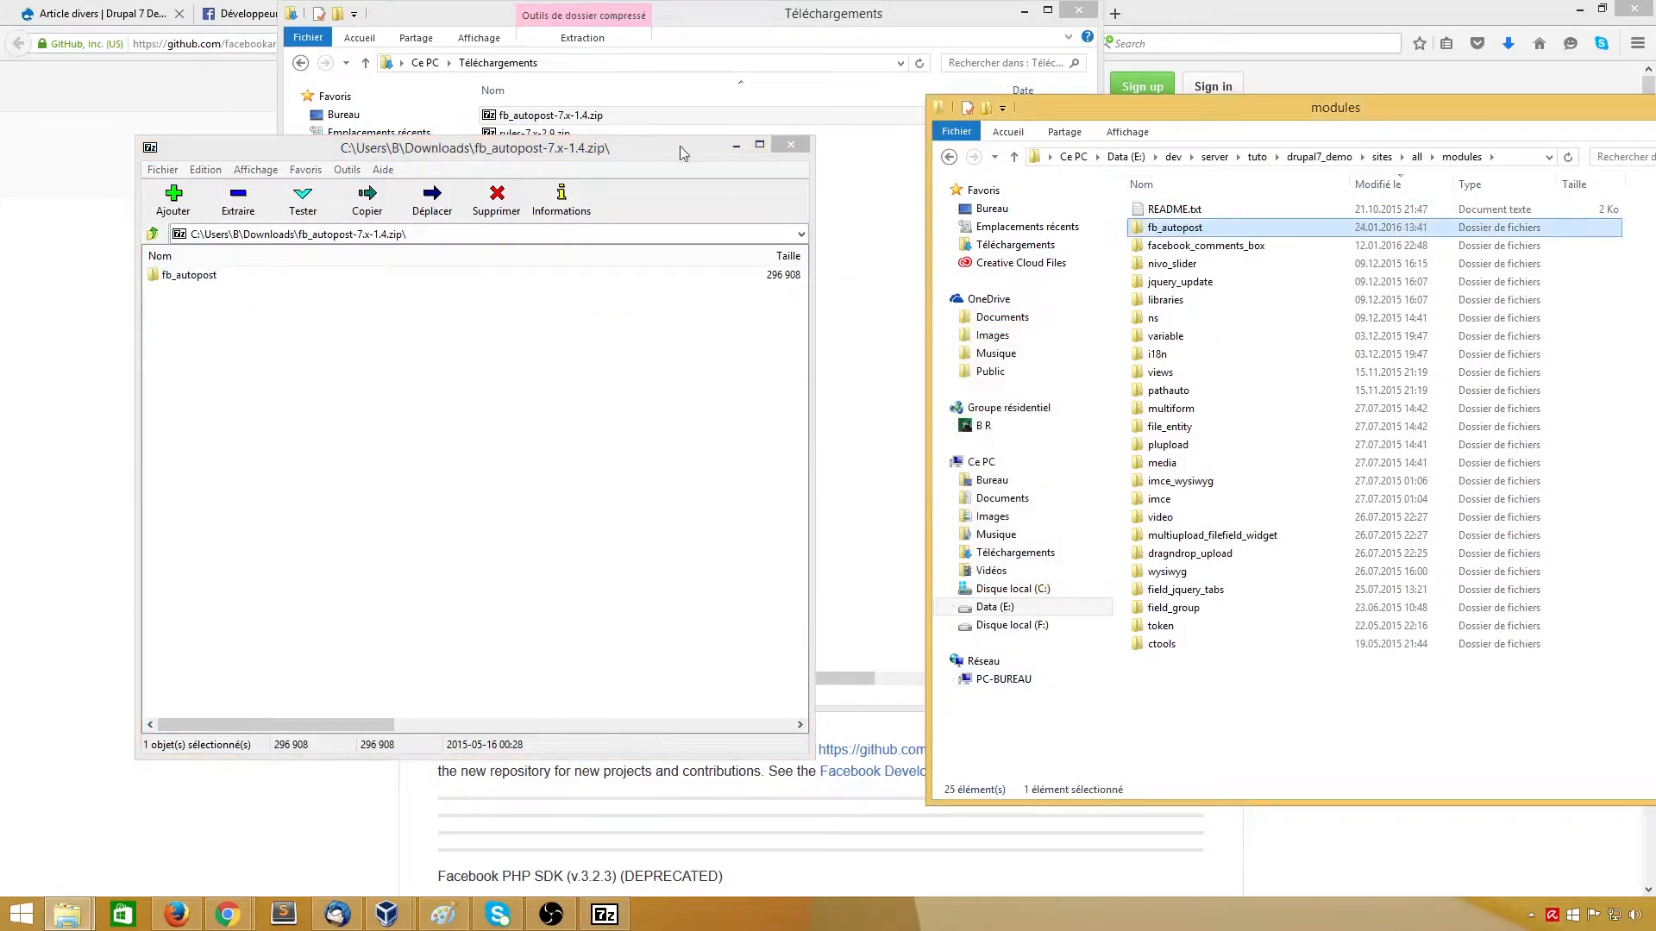
click(790, 145)
Step: Extract the rules folder from rules-7.x-2.9.zip into sites/all/modules and close the archive
click(533, 134)
double_click(533, 134)
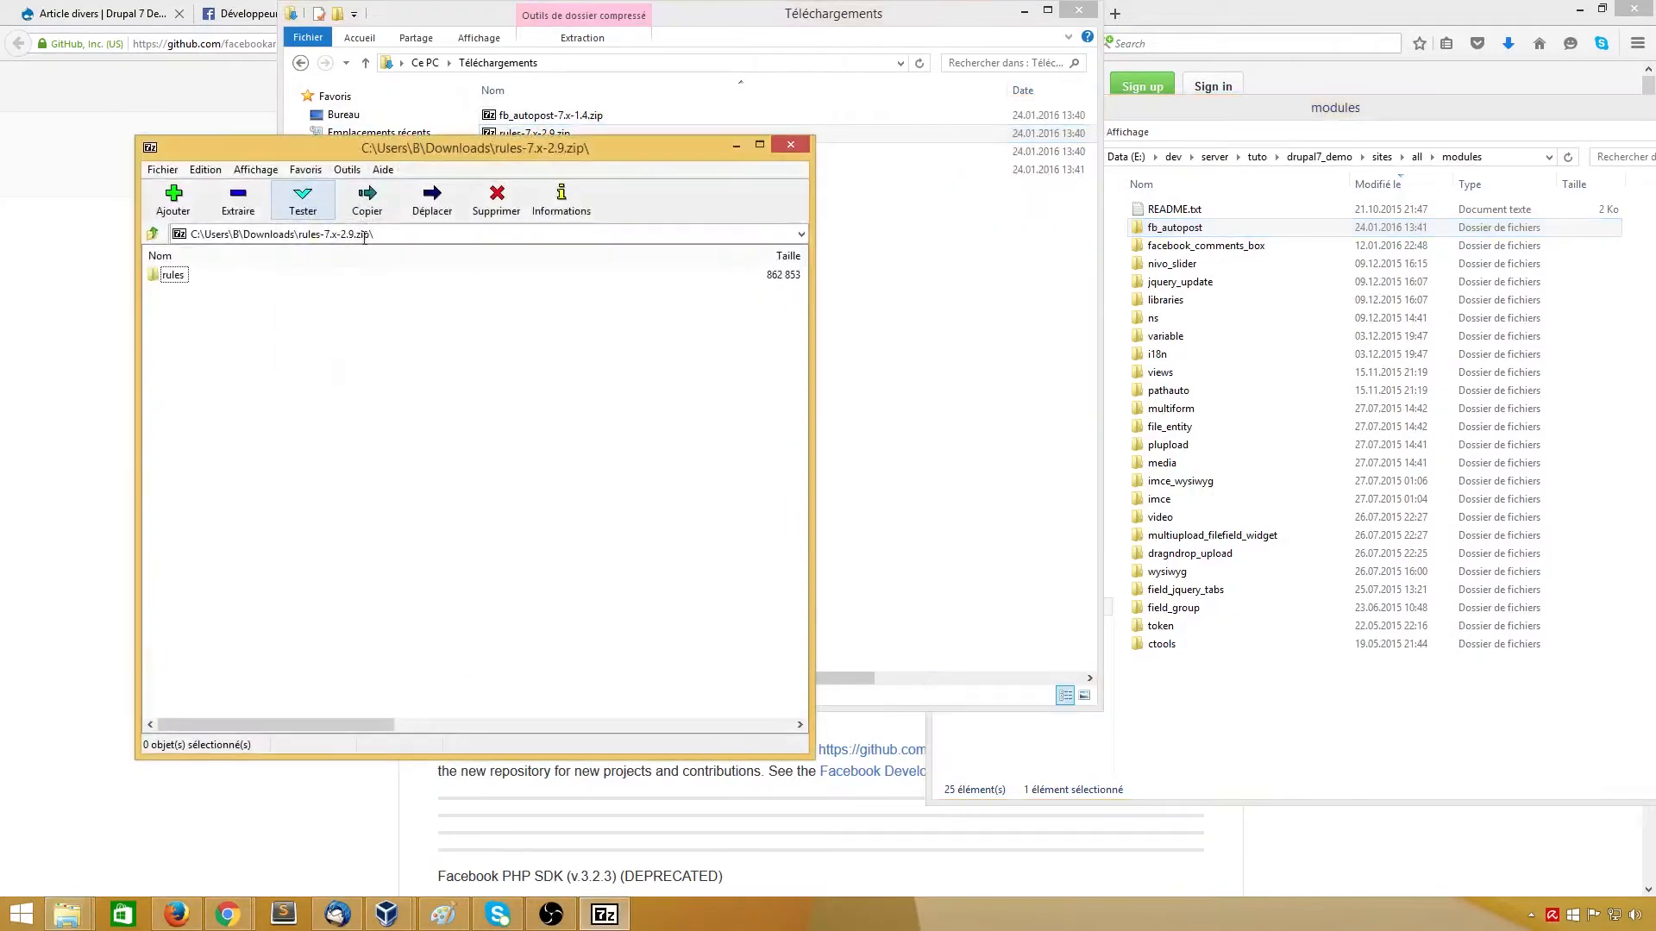
drag(173, 276, 1328, 776)
click(790, 145)
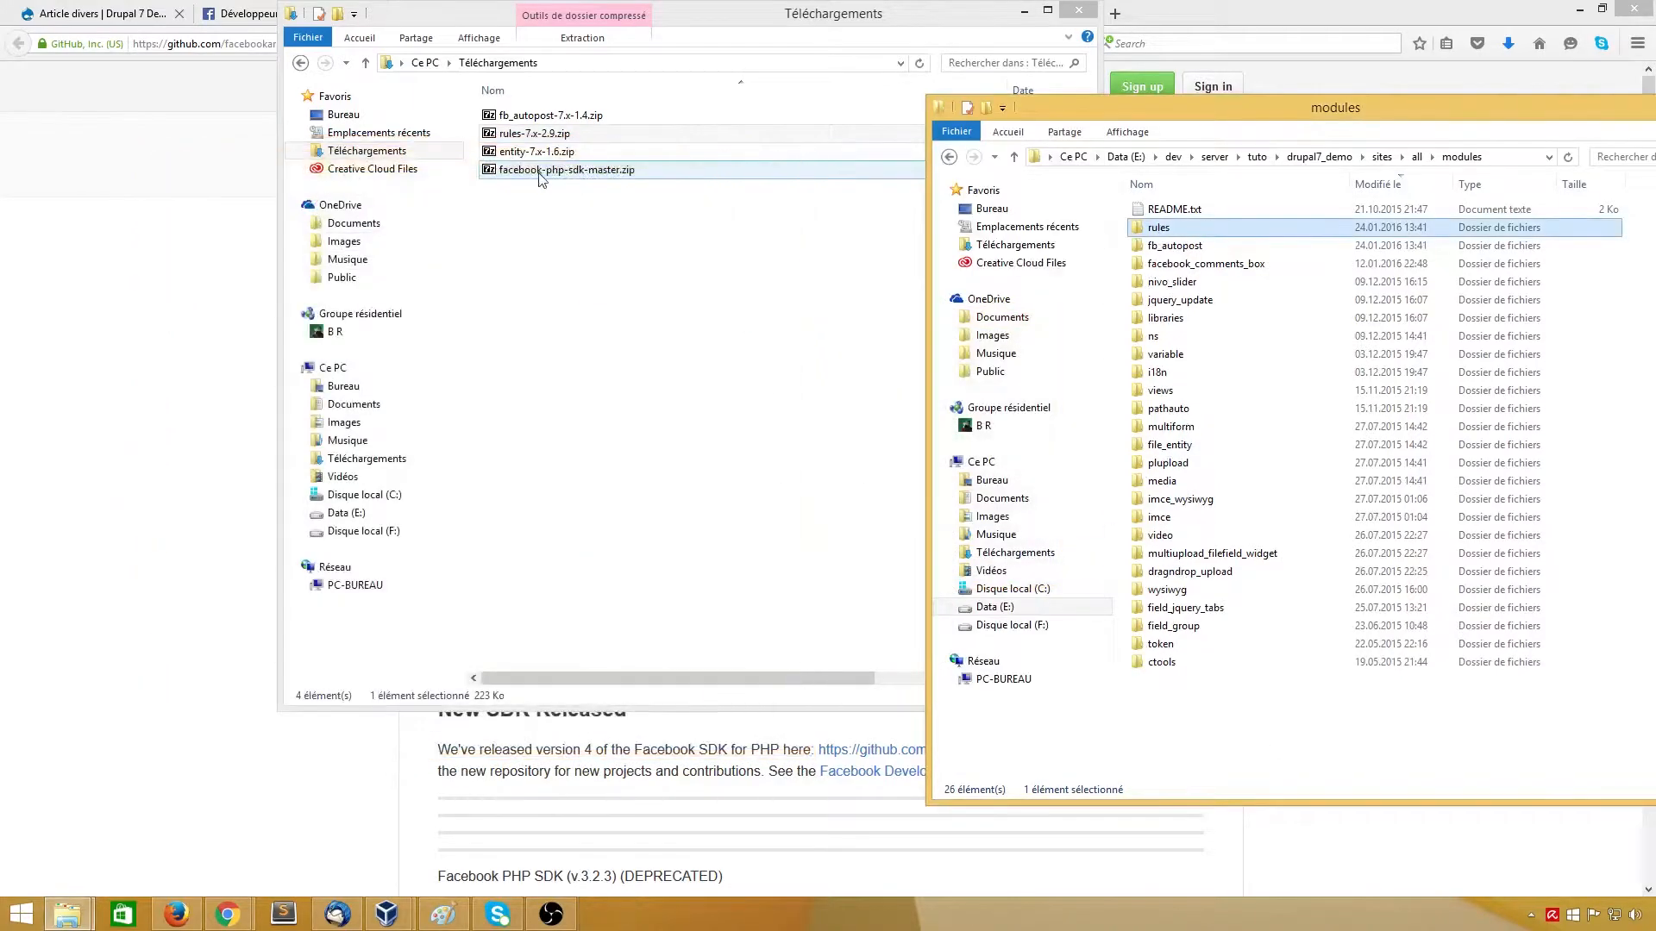
Step: Extract the entity folder from entity-7.x-1.6.zip into sites/all/modules and close the archive
click(534, 151)
double_click(534, 151)
click(177, 277)
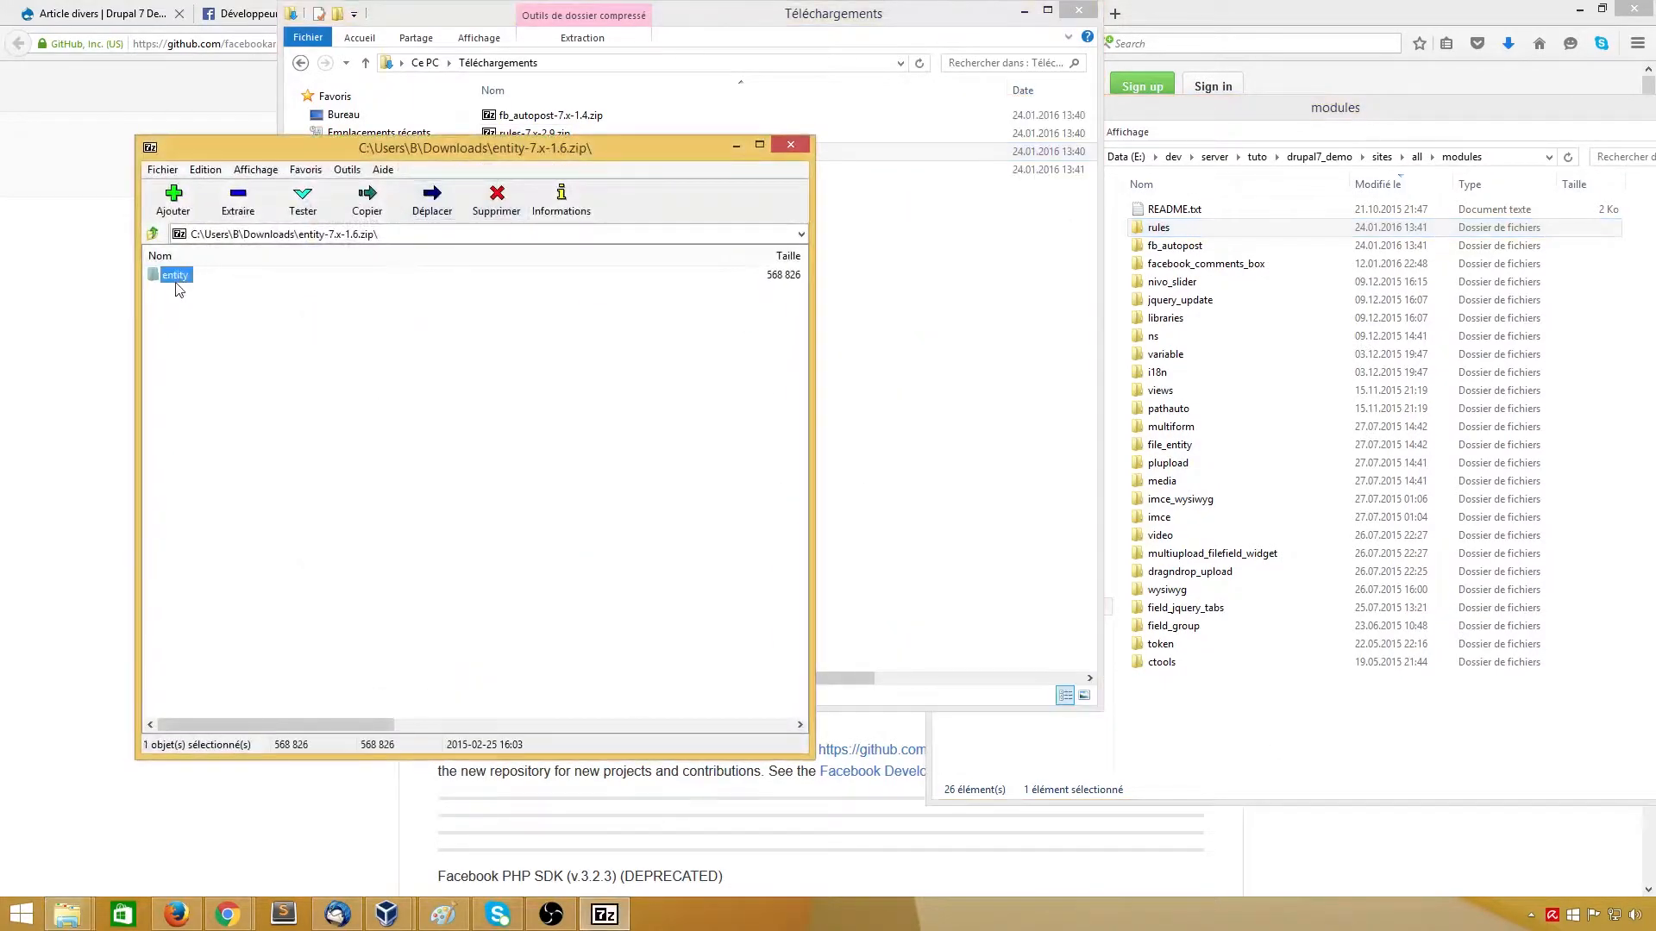
drag(171, 282, 1341, 752)
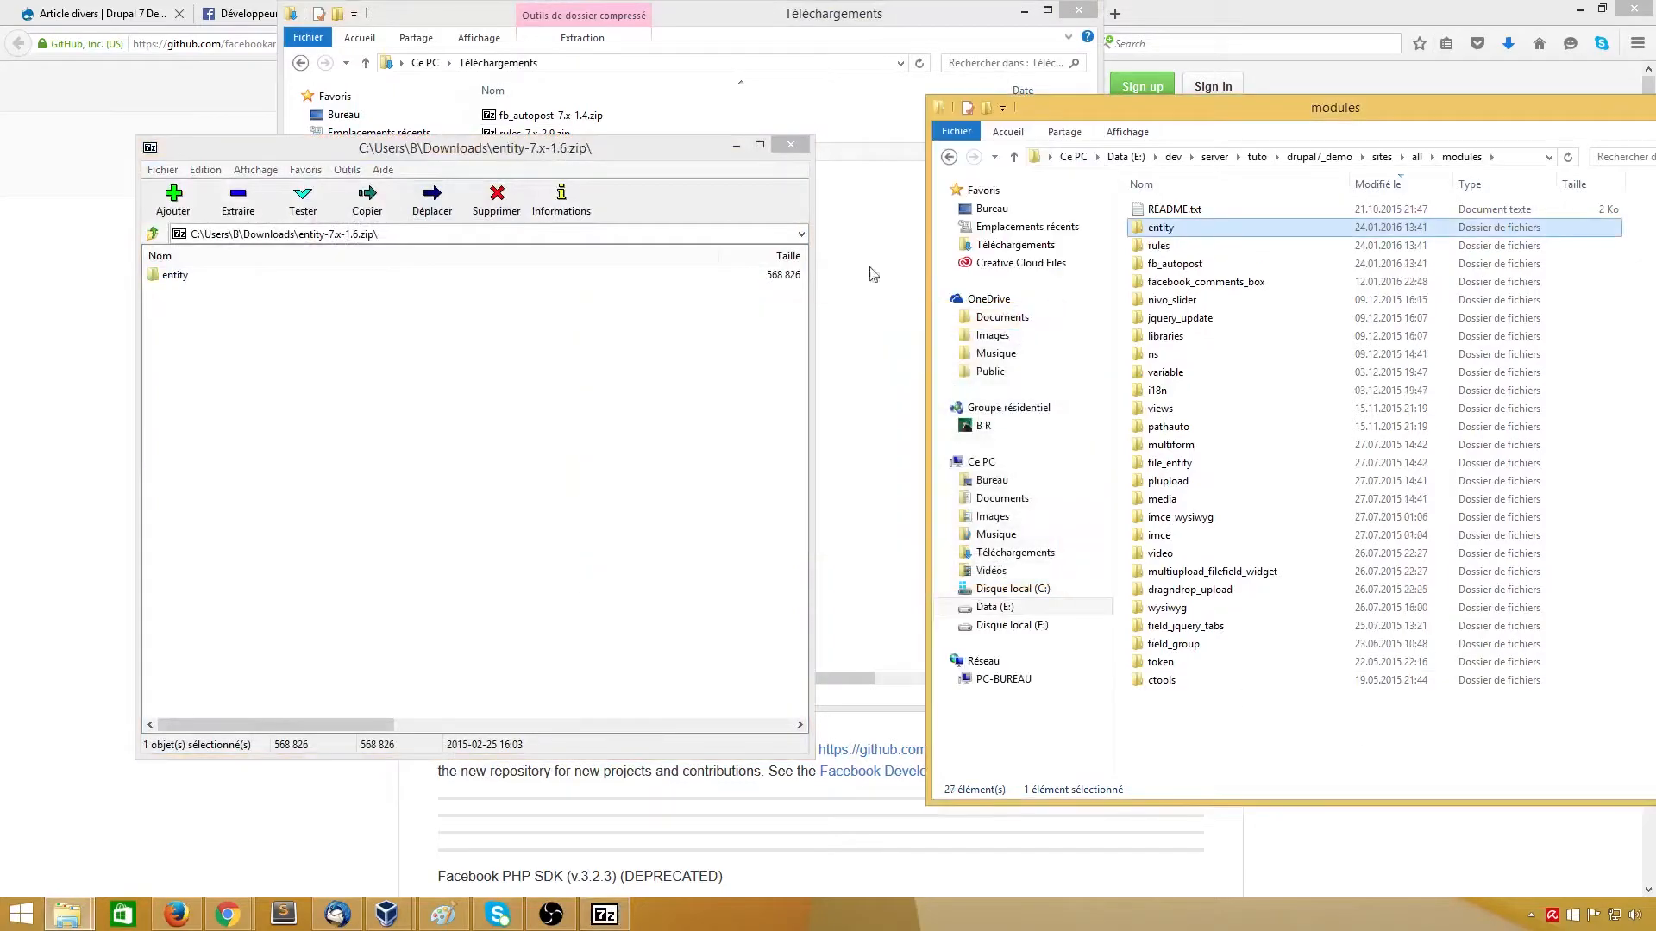
click(791, 145)
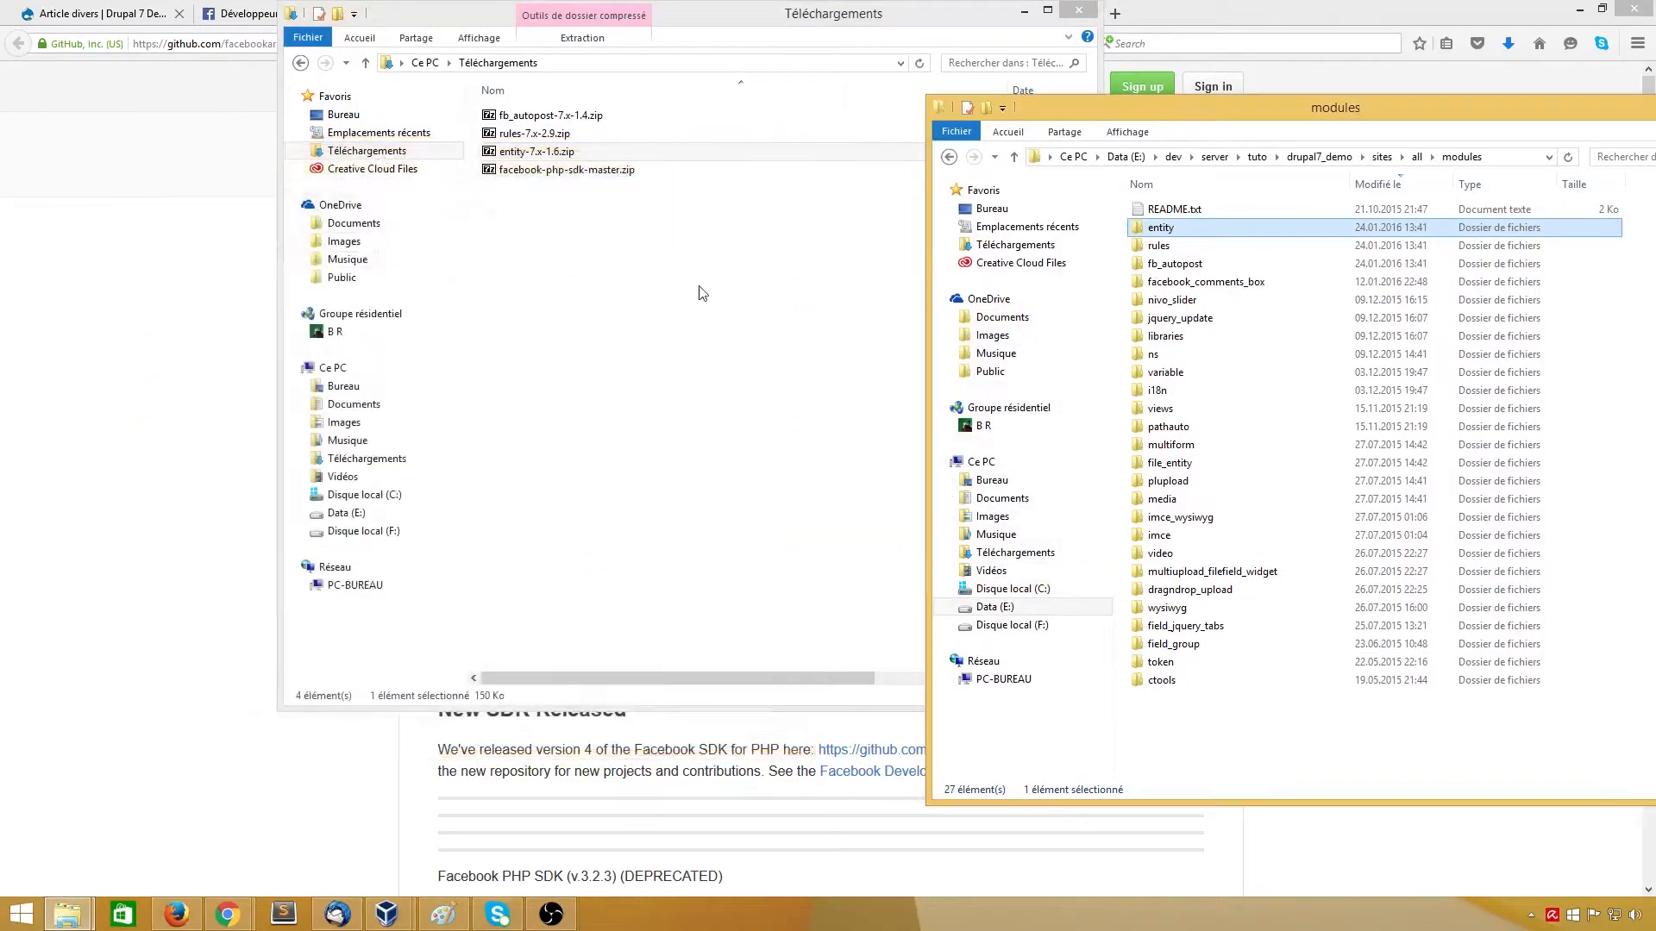
Step: Create a folder named facebook-php-sdk in the site's sites/all/libraries folder and open it
click(948, 156)
double_click(1172, 212)
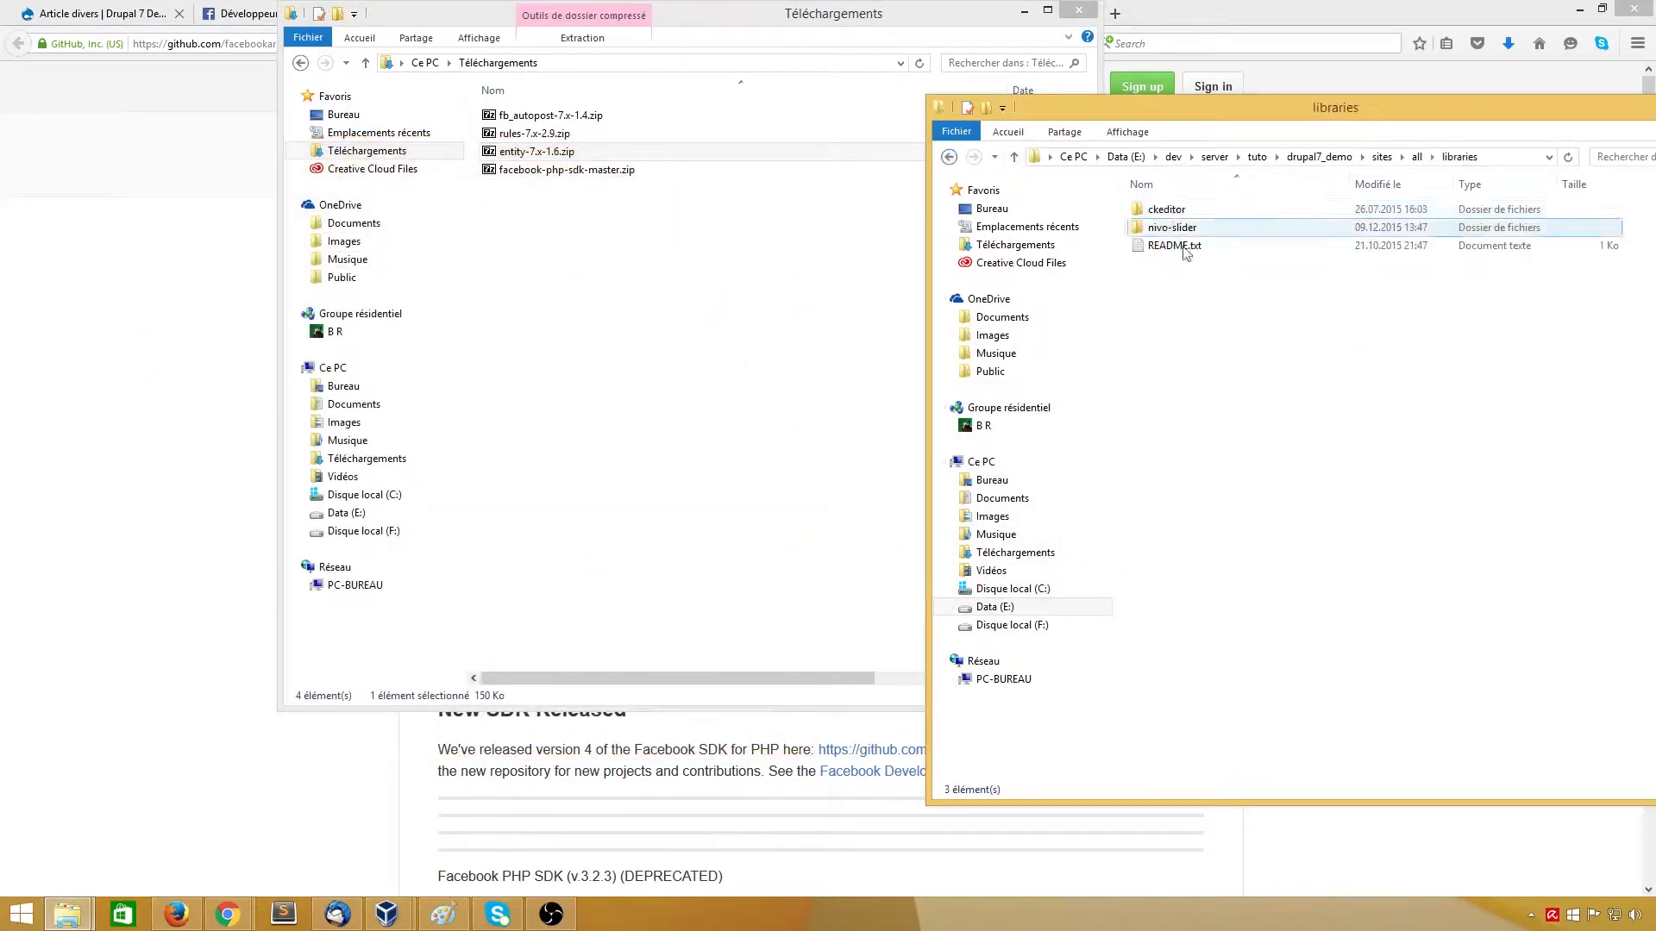
right_click(1209, 337)
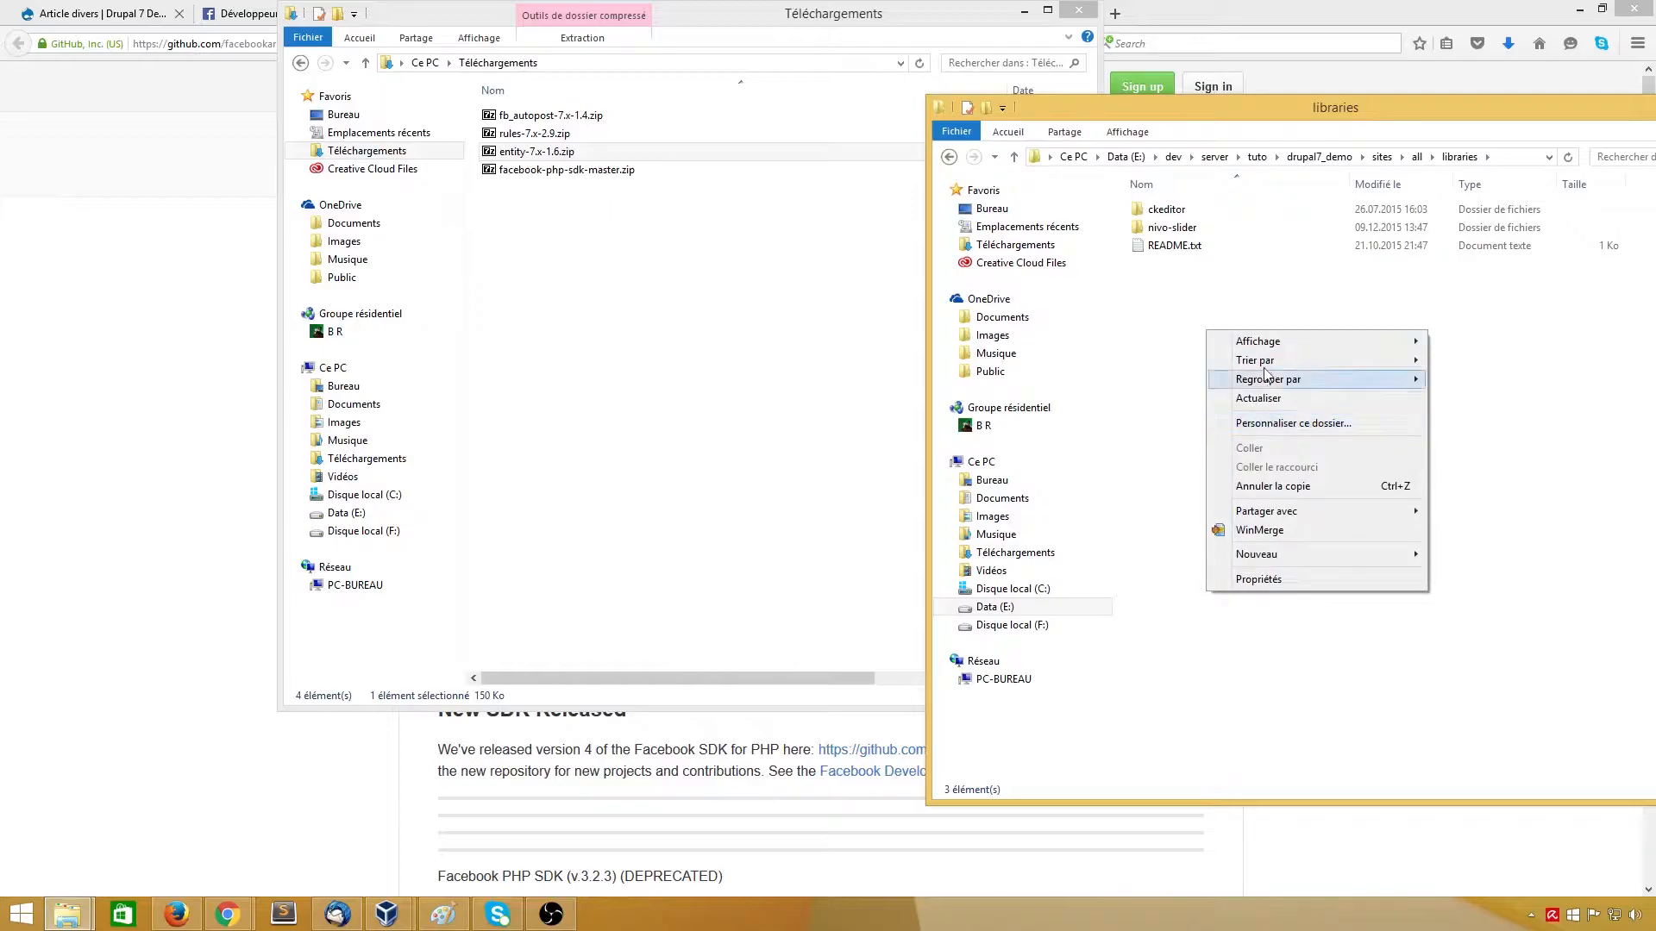
mouse_move(1280, 561)
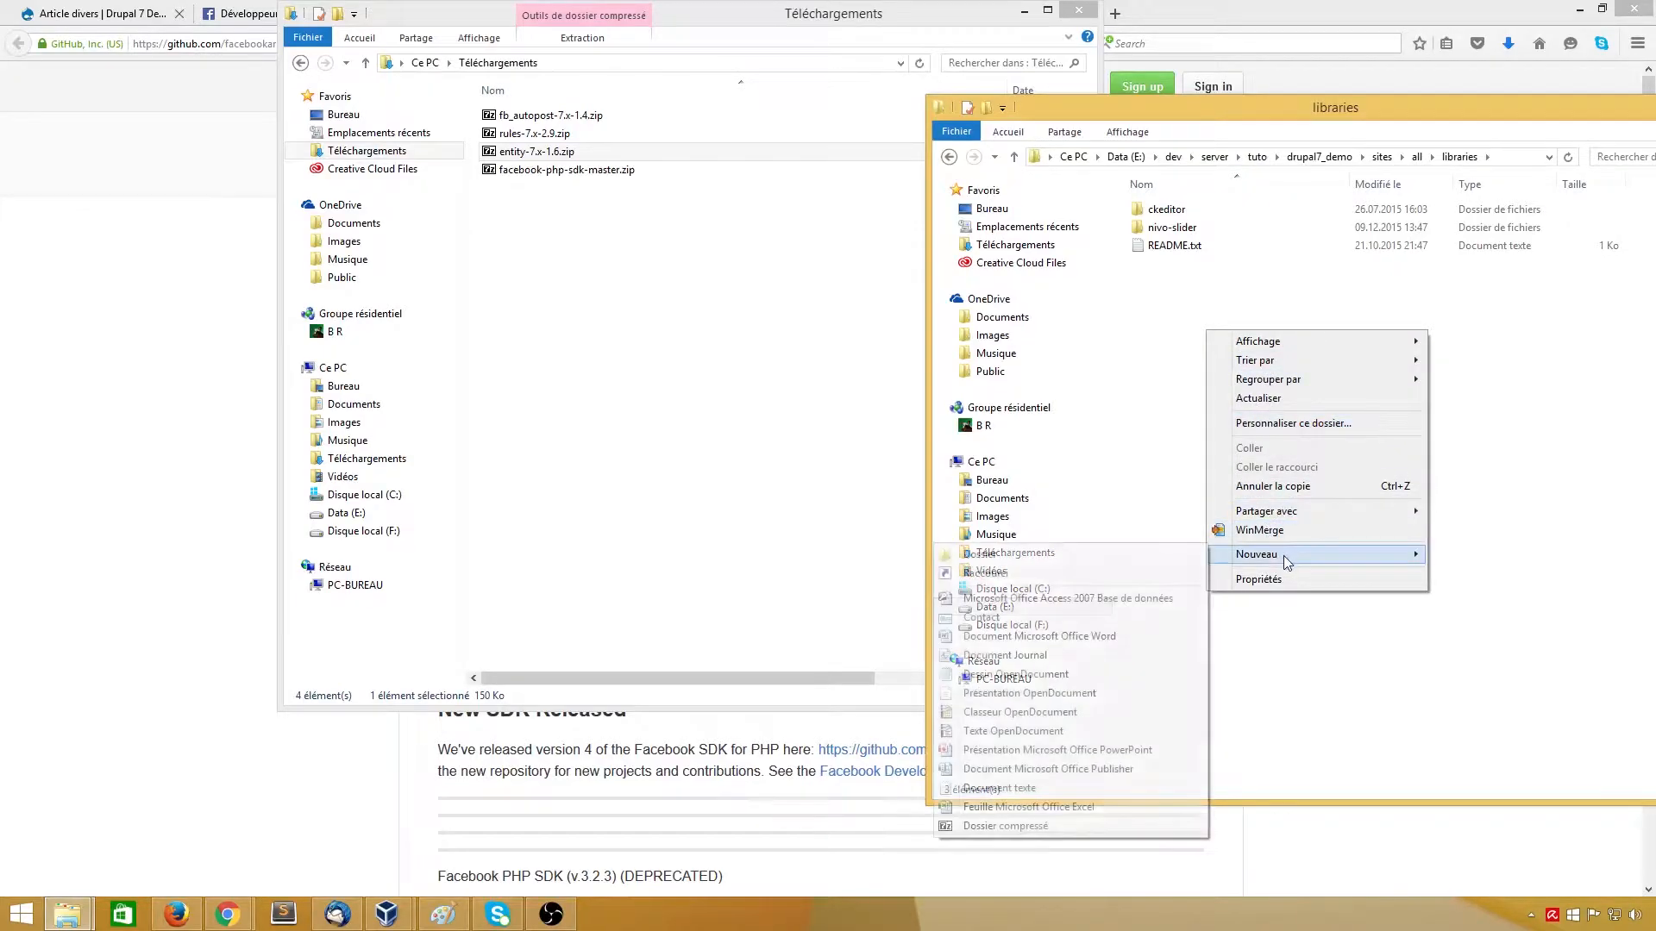
click(1100, 560)
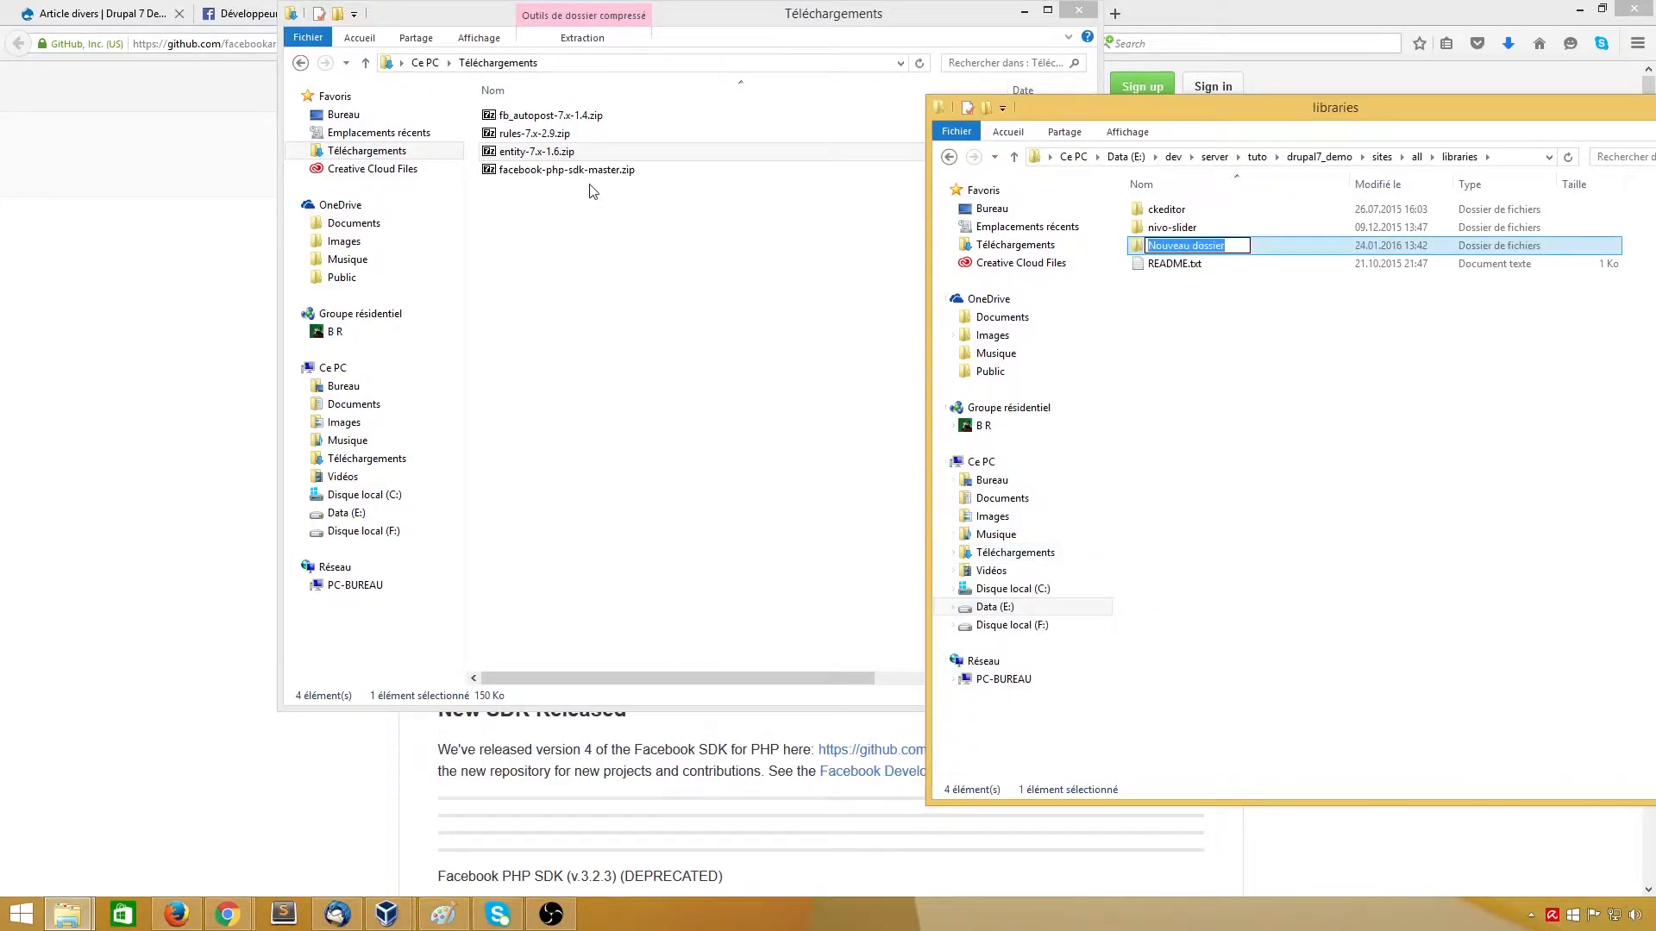
text(facebook)
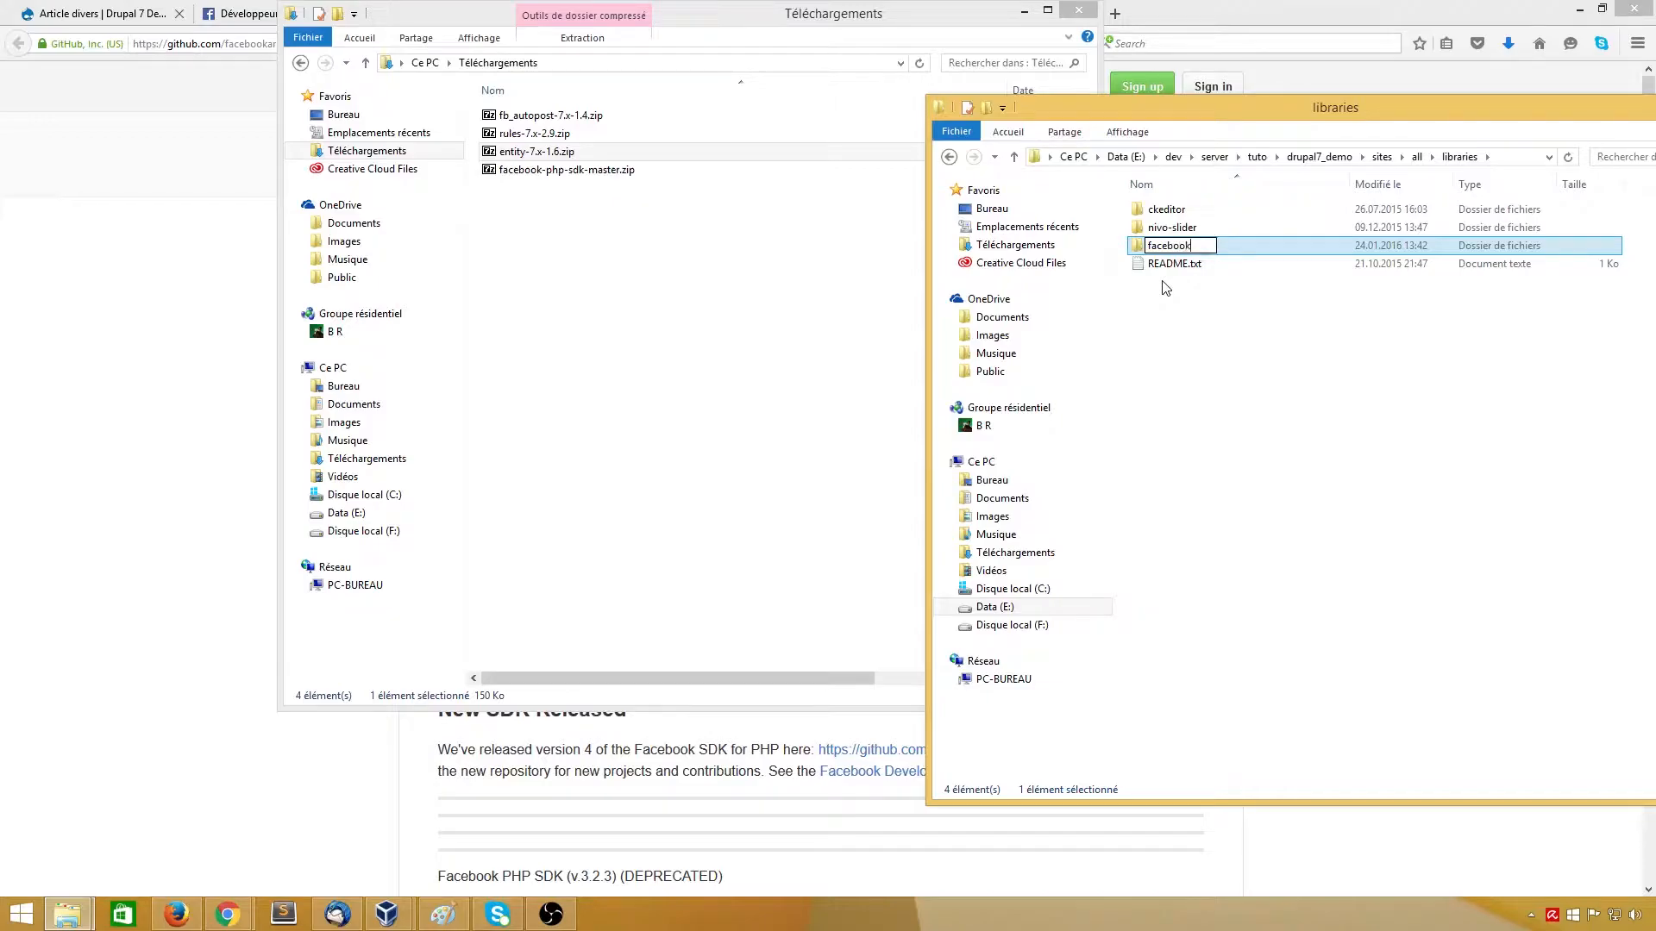
text(-php-sdk)
key(Return)
key(Return)
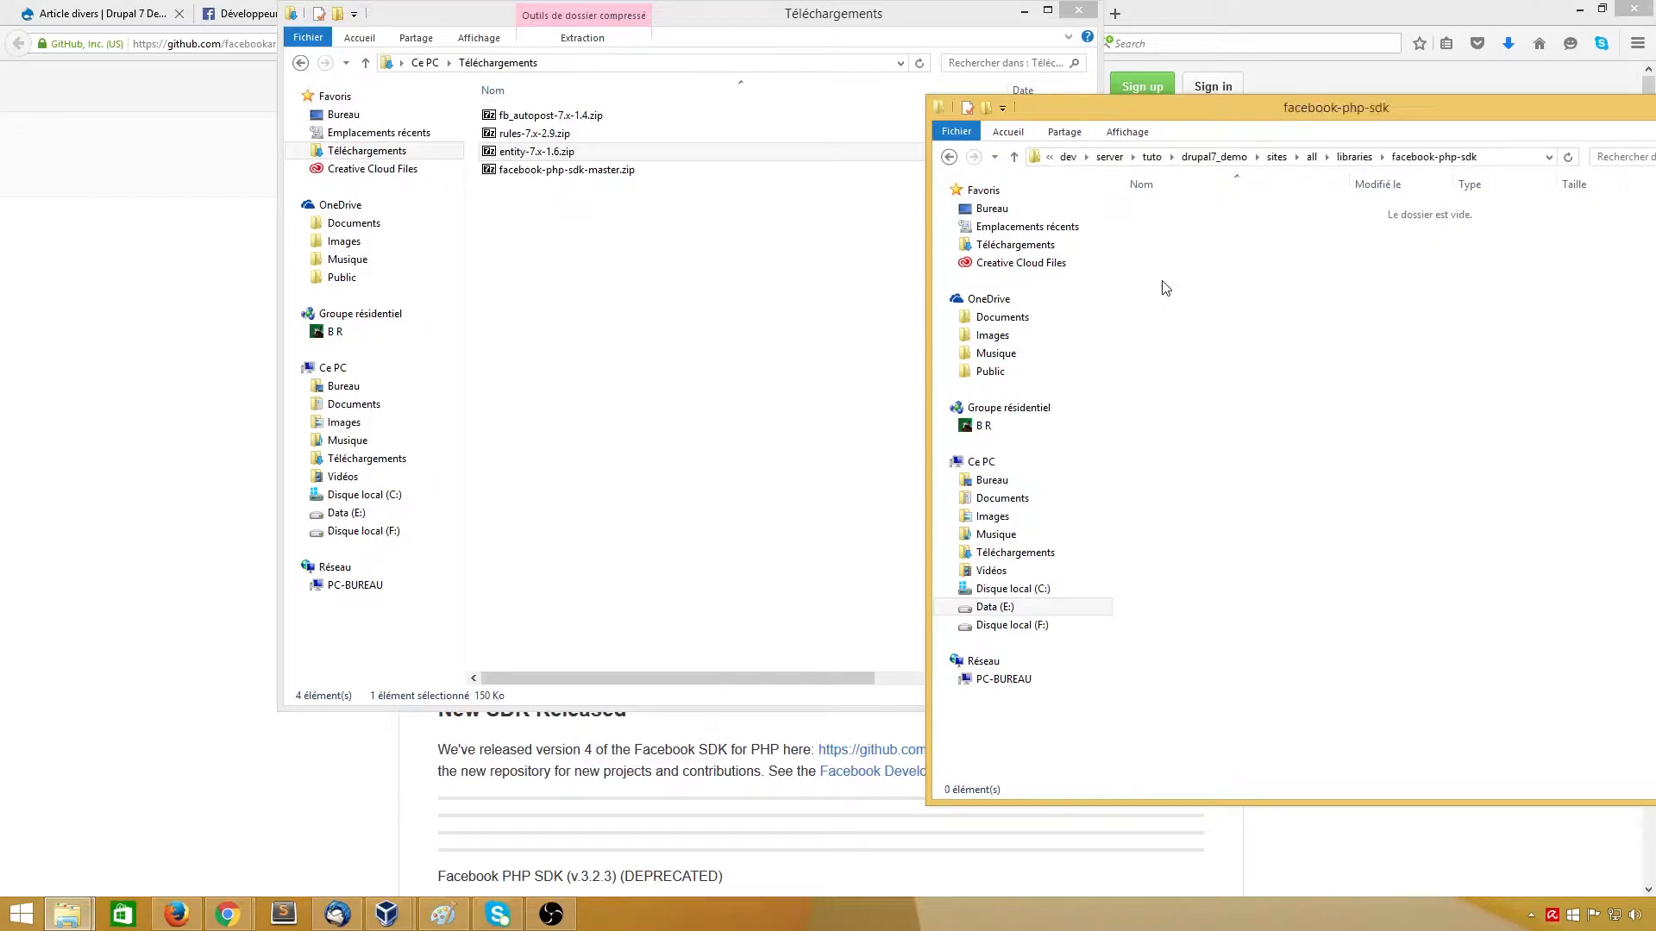
Step: Extract the src folder from facebook-php-sdk-master.zip into the facebook-php-sdk folder, check the extracted files and close the archive
double_click(566, 171)
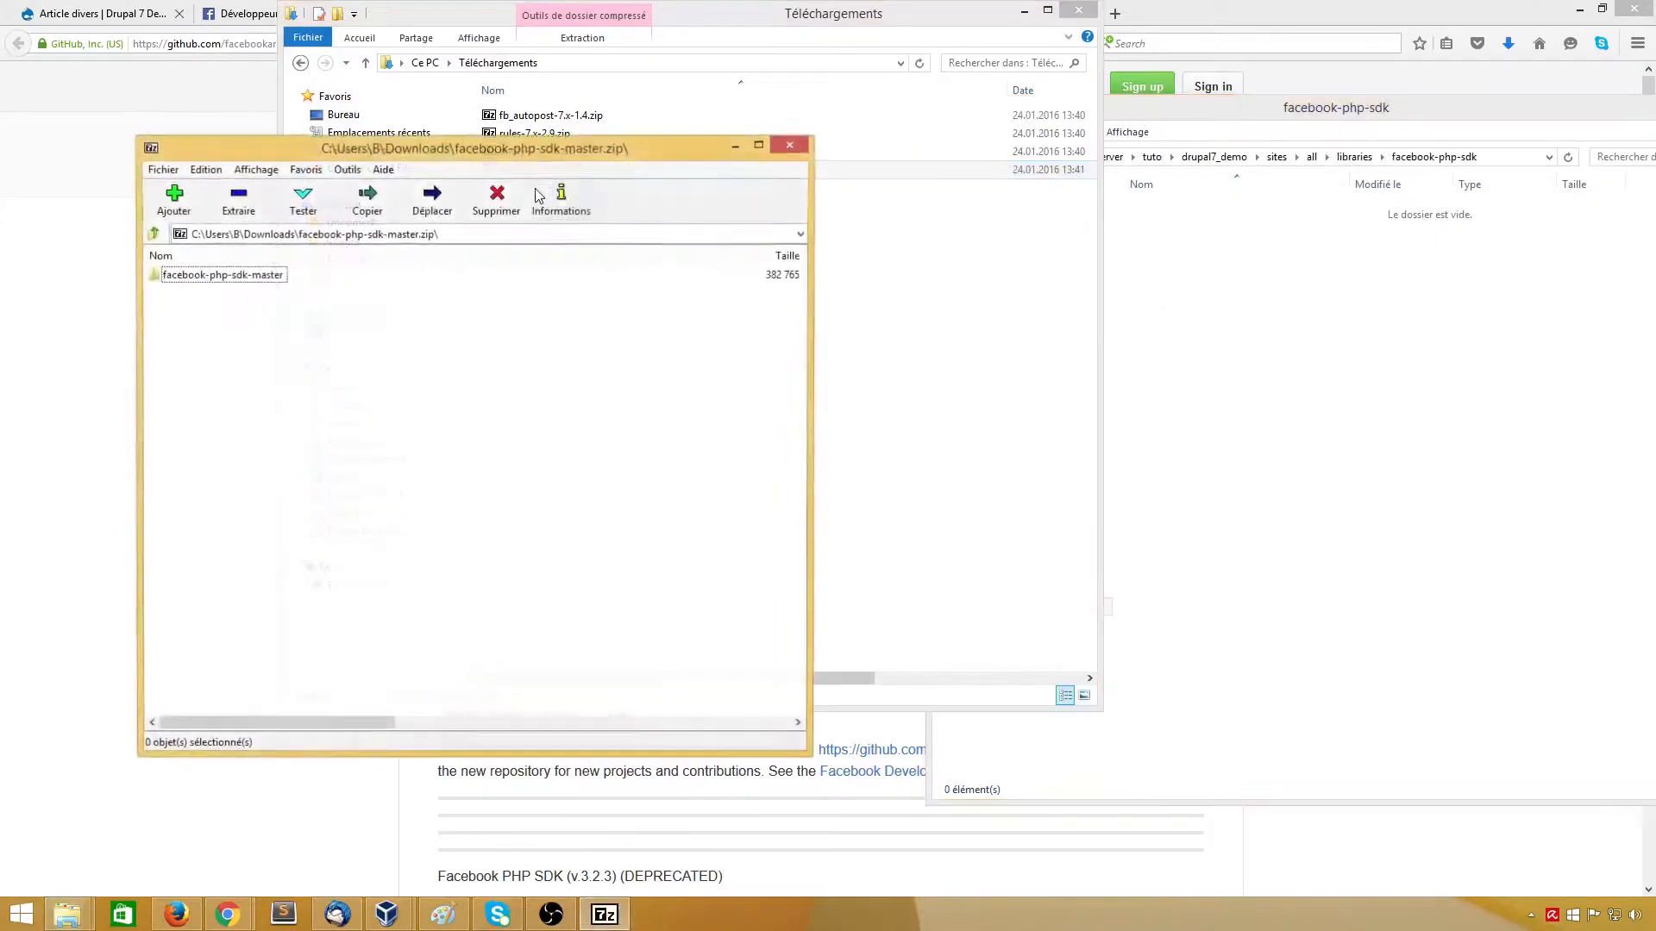
double_click(231, 280)
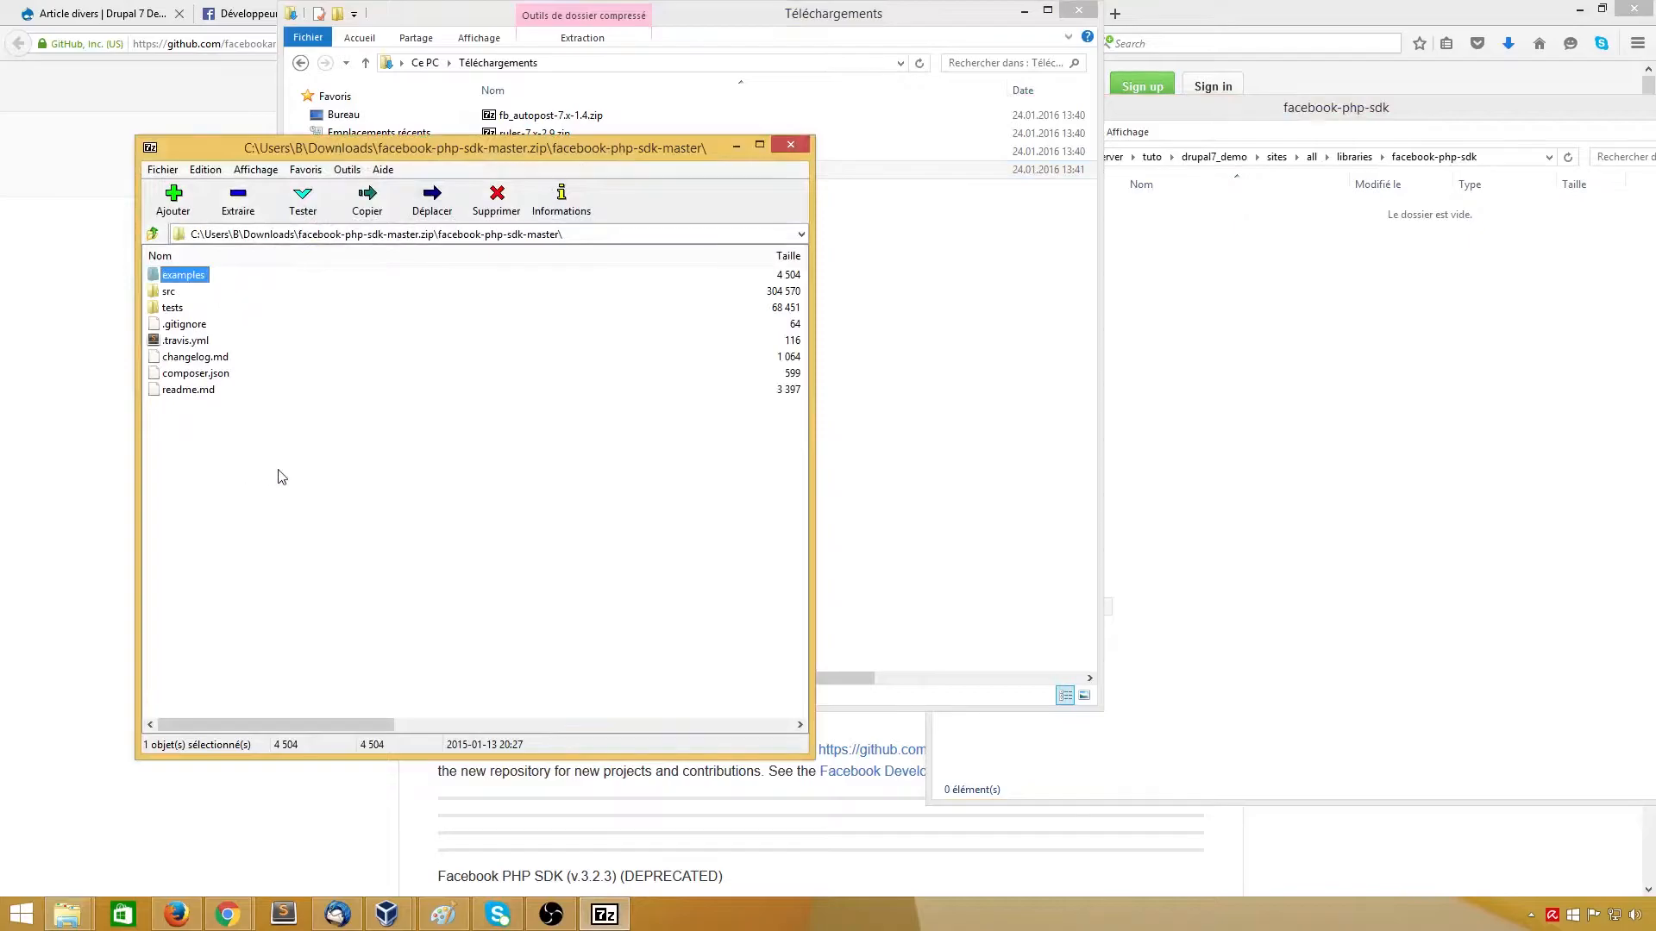
click(168, 293)
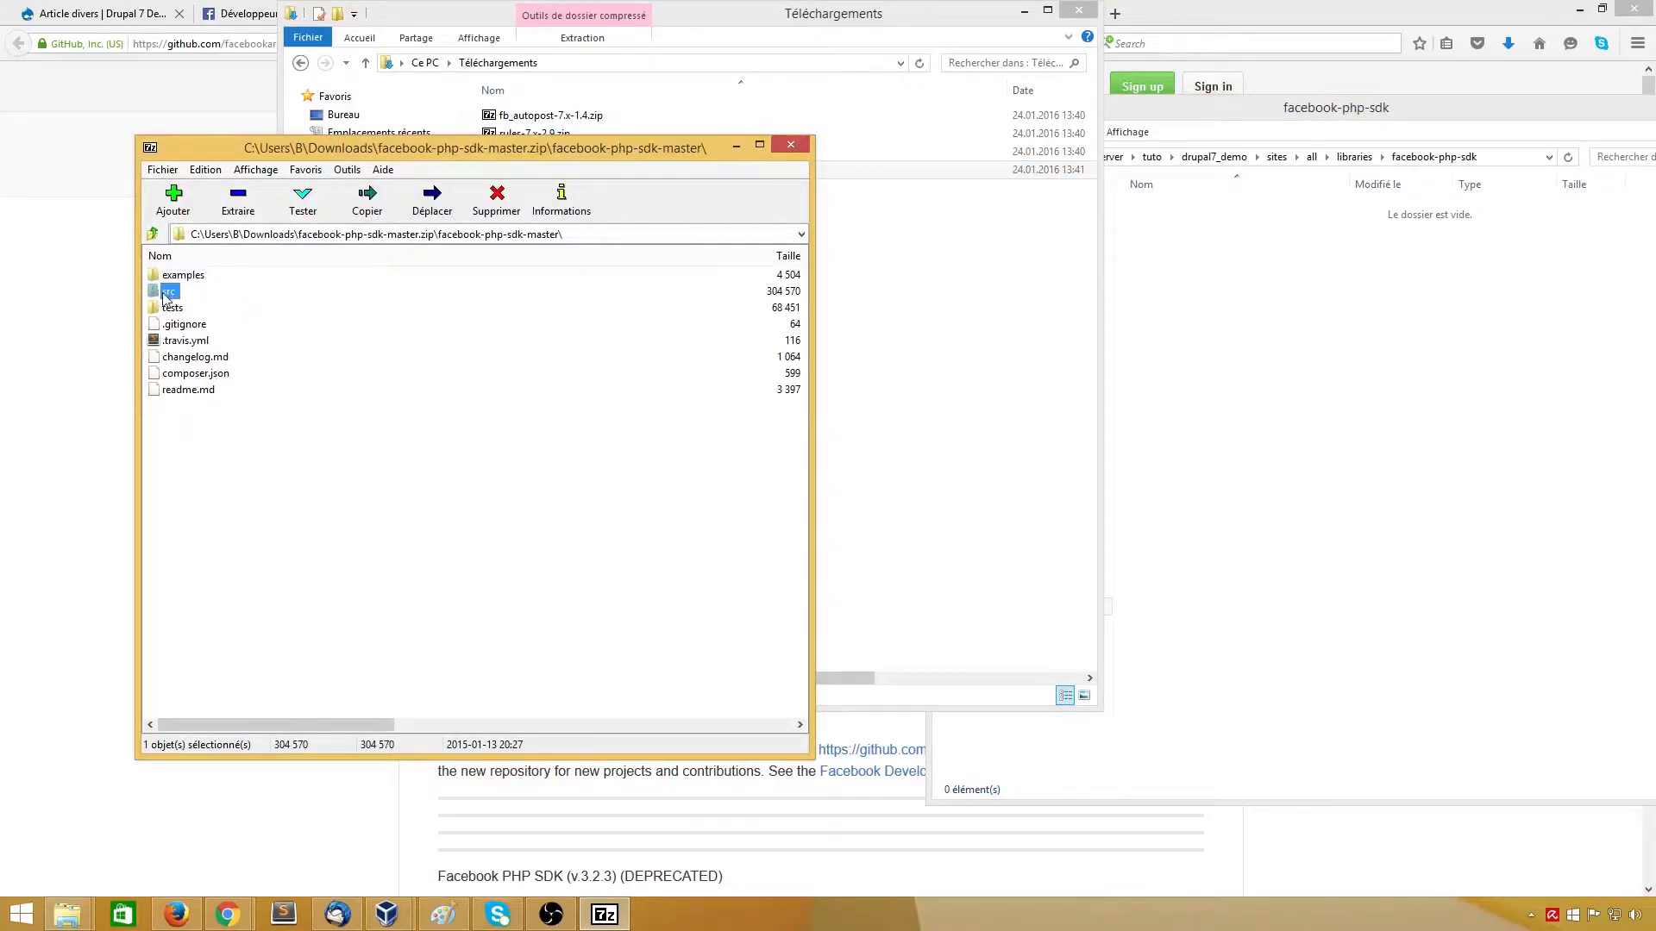
drag(168, 294, 1246, 336)
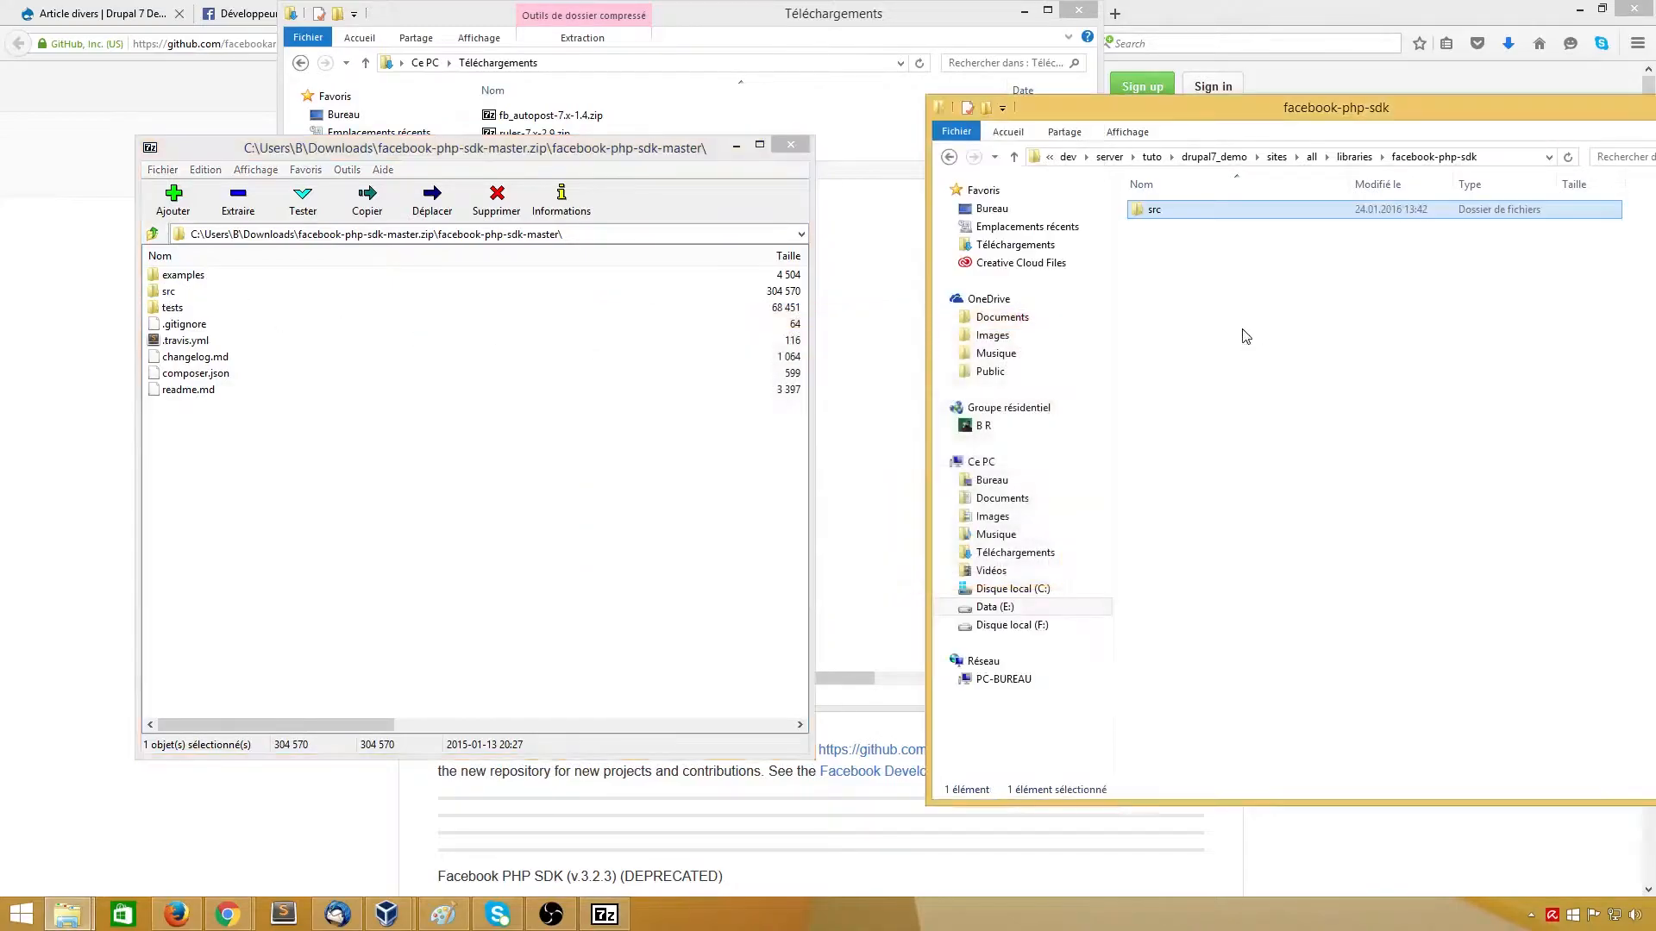
key(Return)
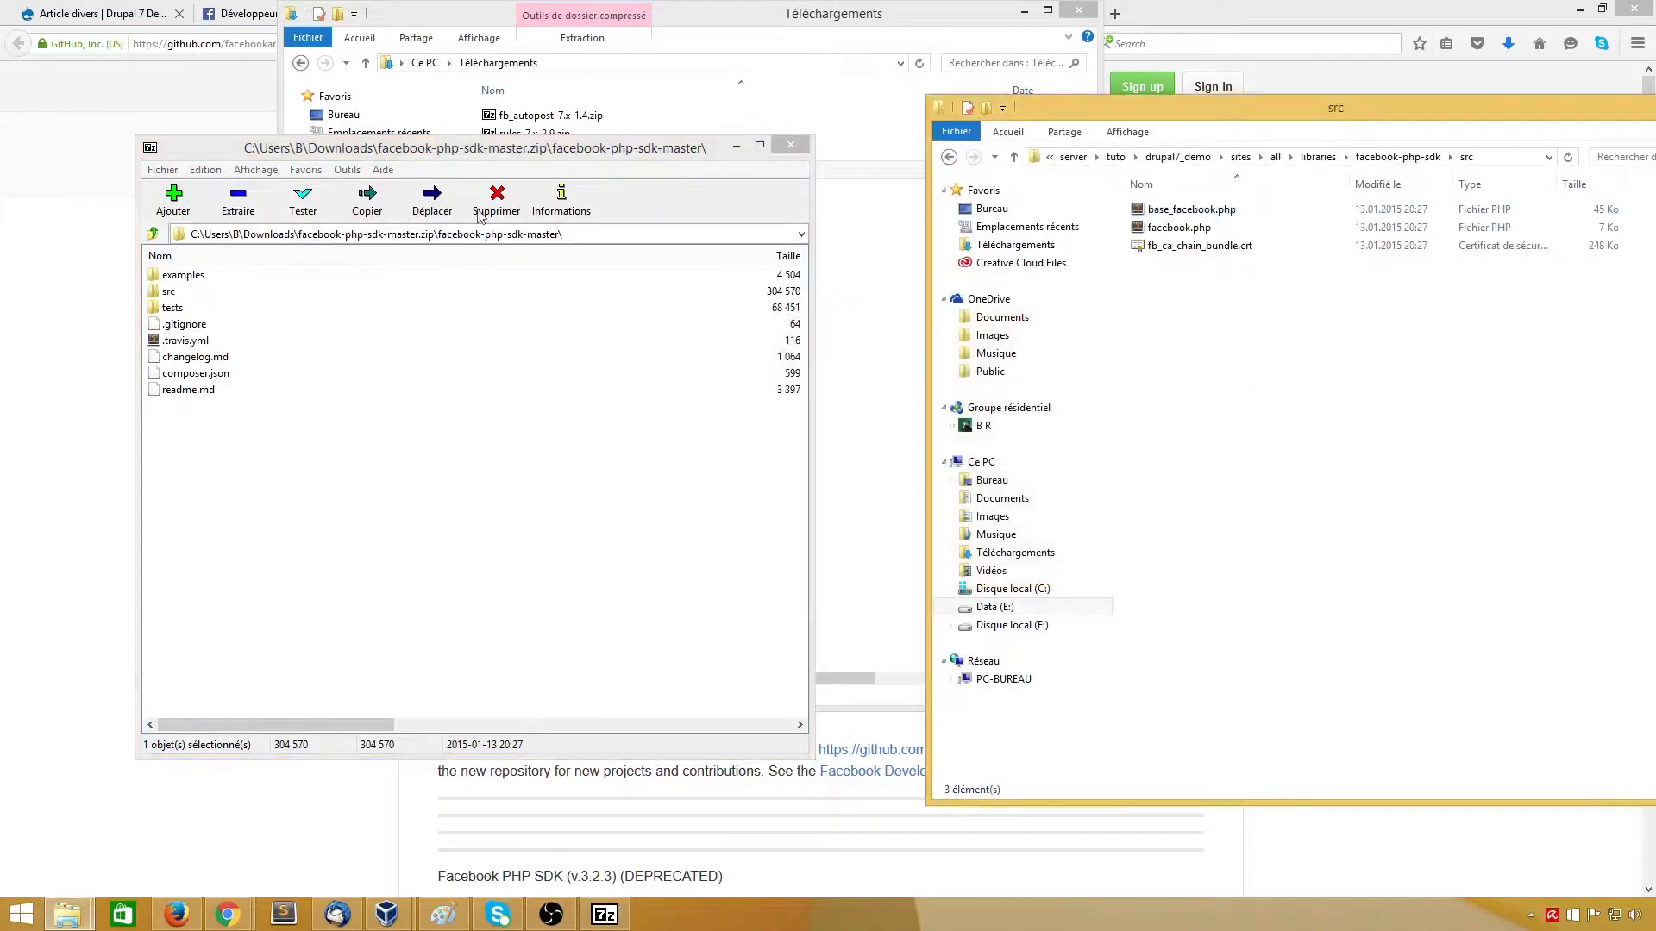
click(791, 145)
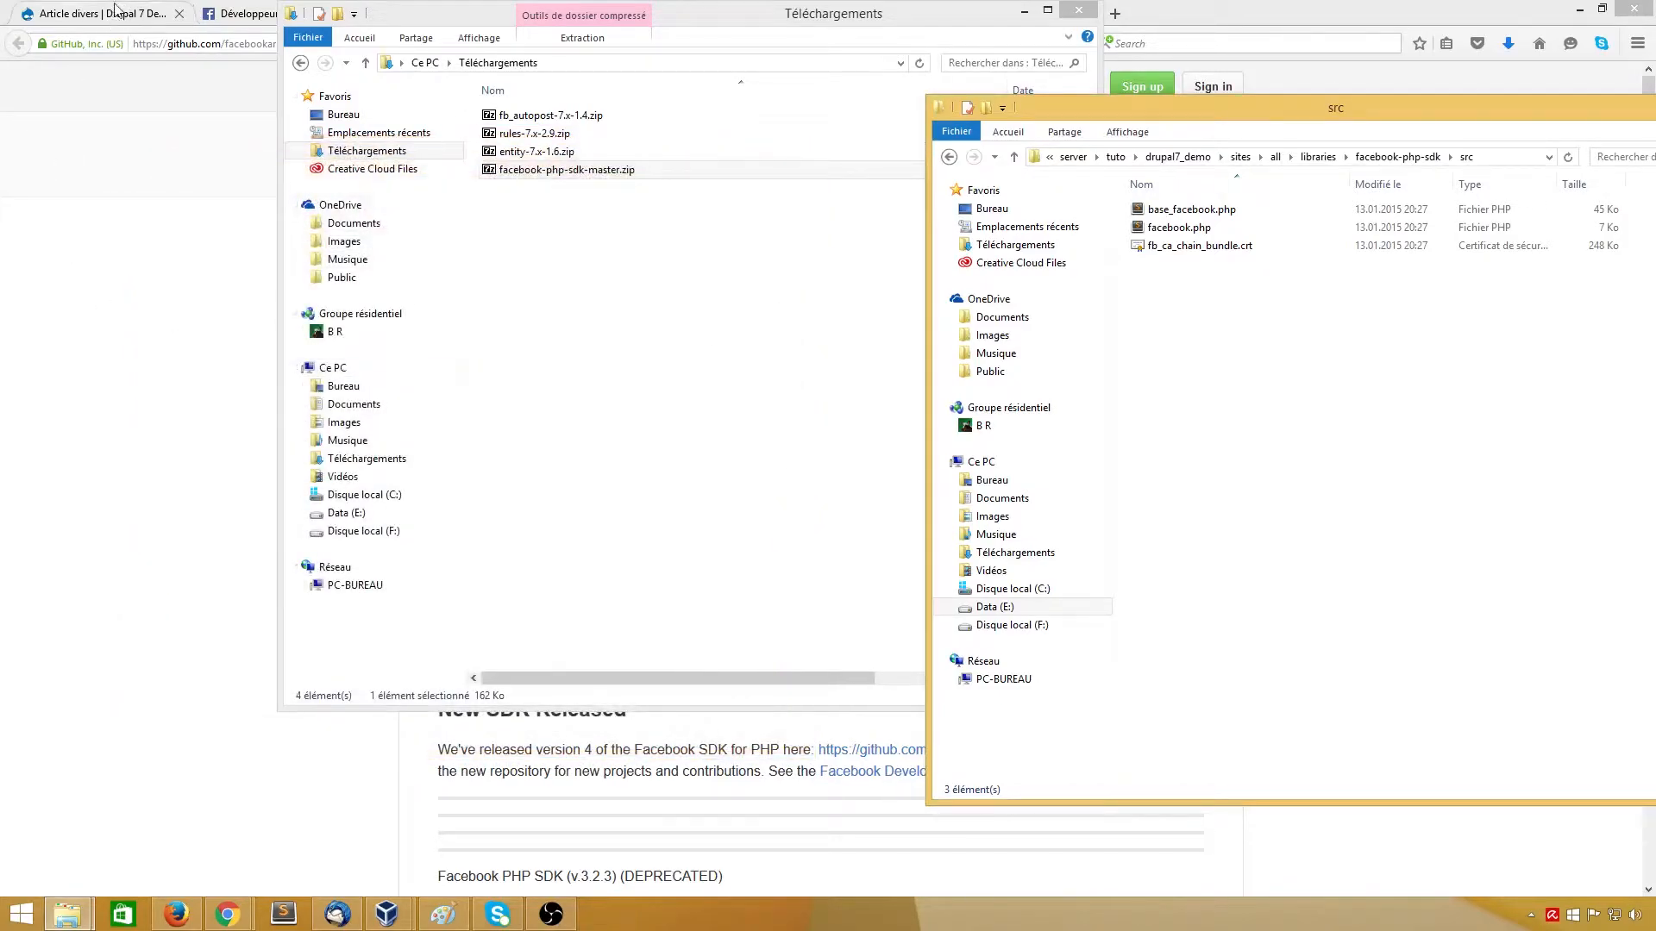
Step: Minimize the downloads window, switch to Firefox and open the Drupal 7 Demo site's module administration page
click(1024, 15)
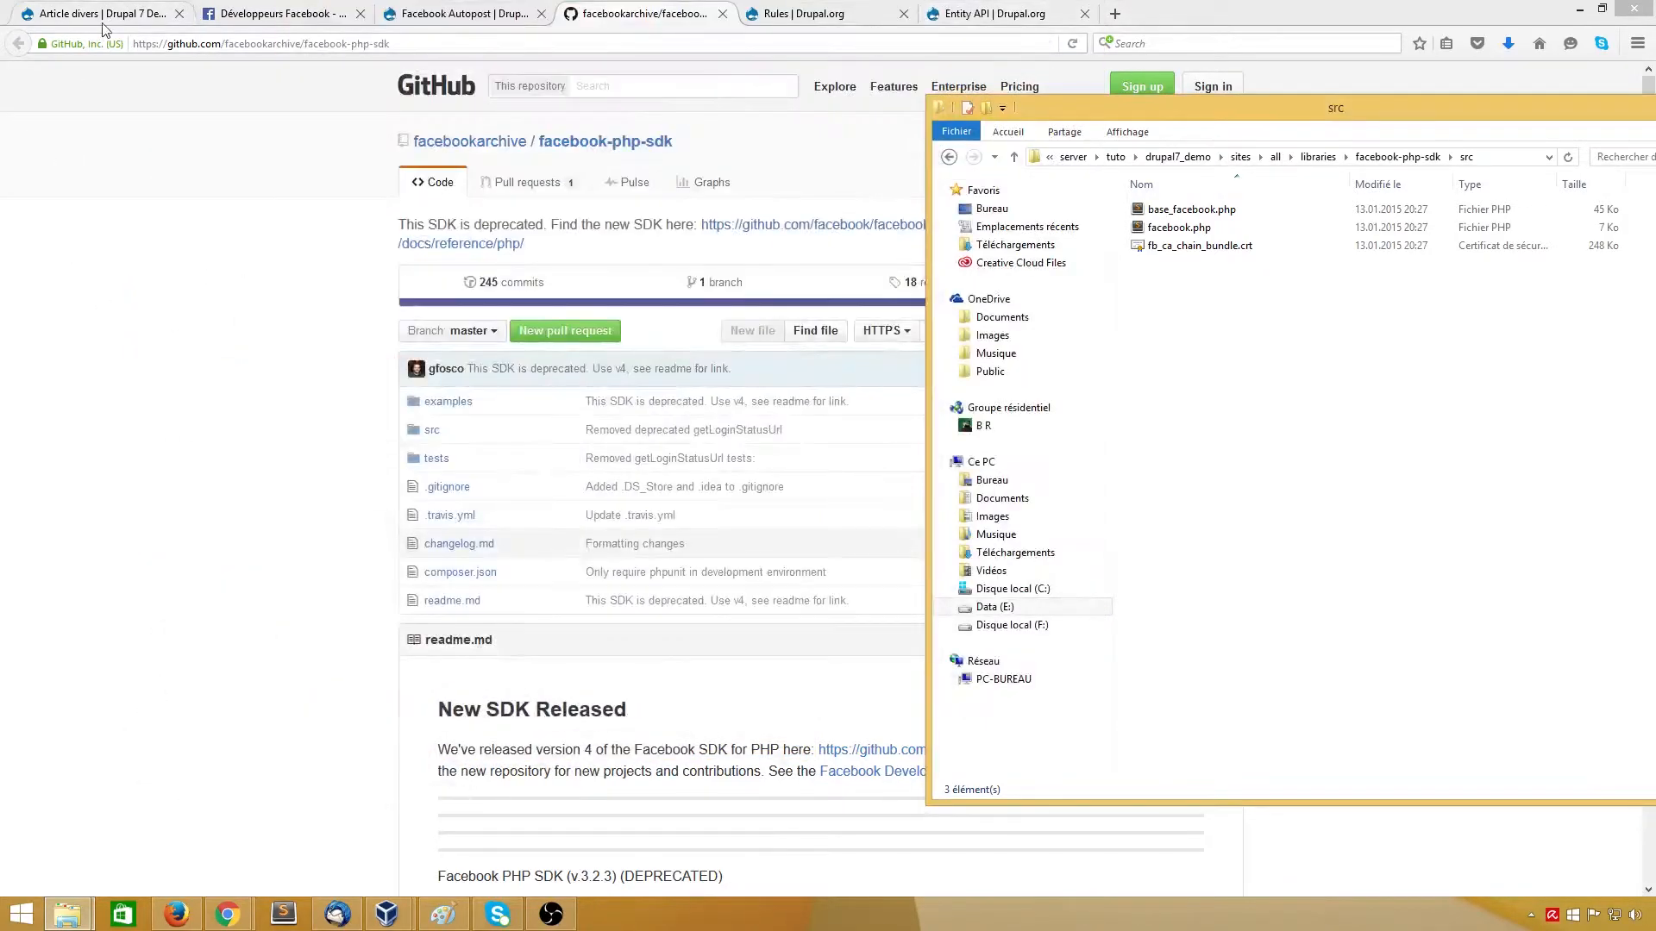
click(111, 16)
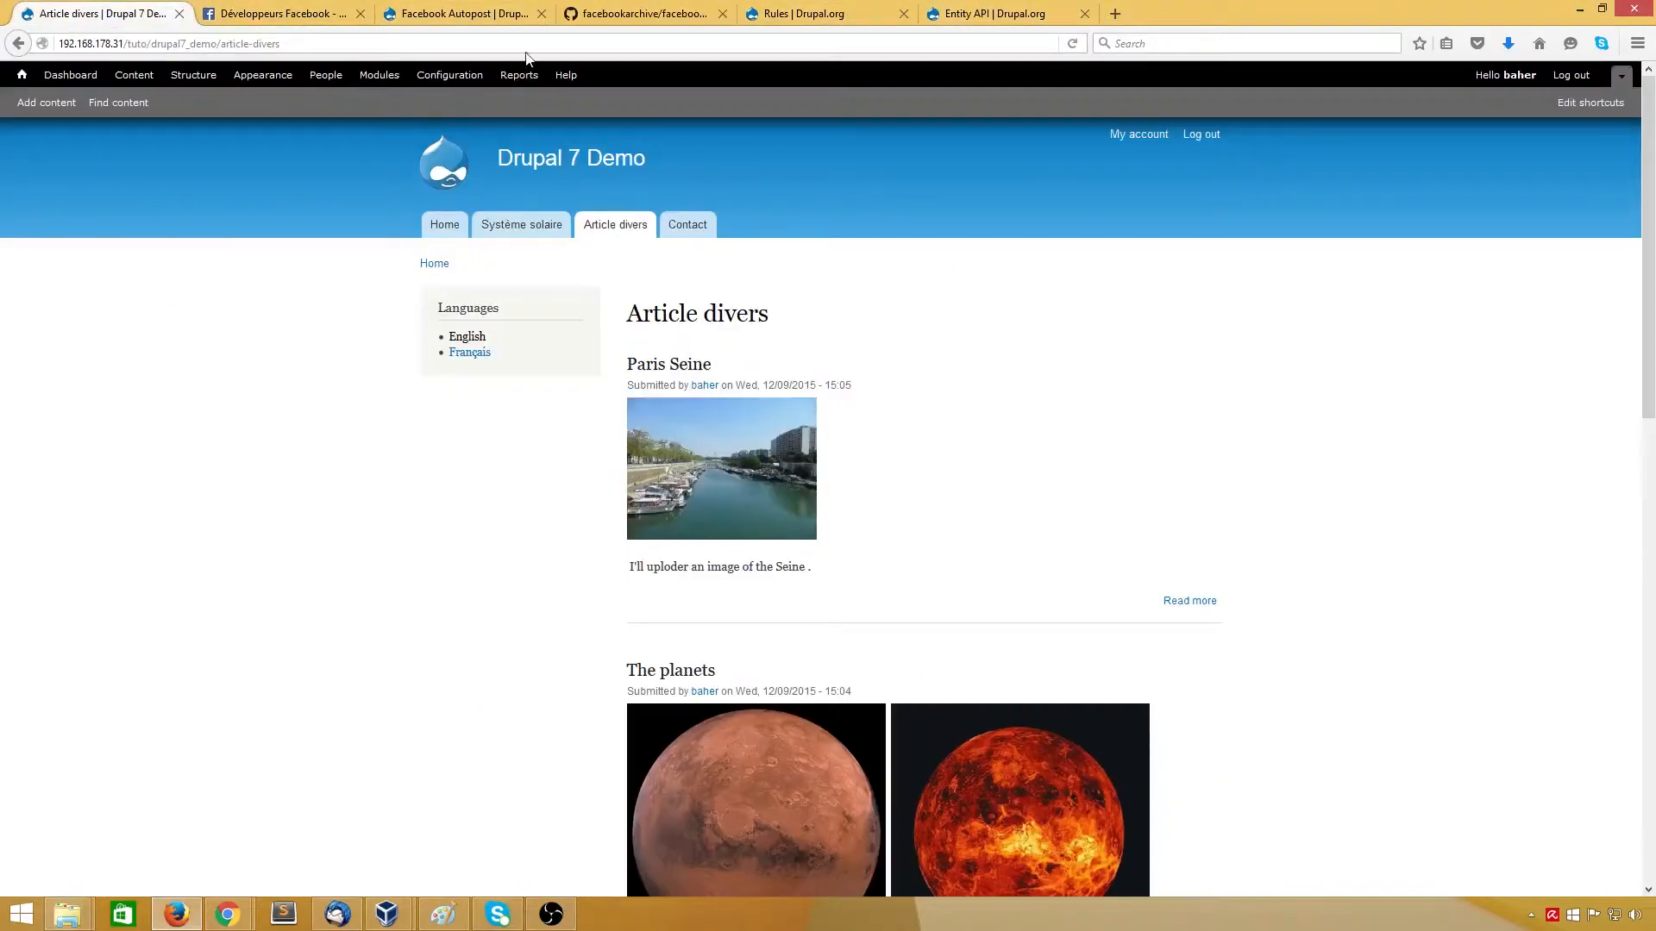
click(380, 76)
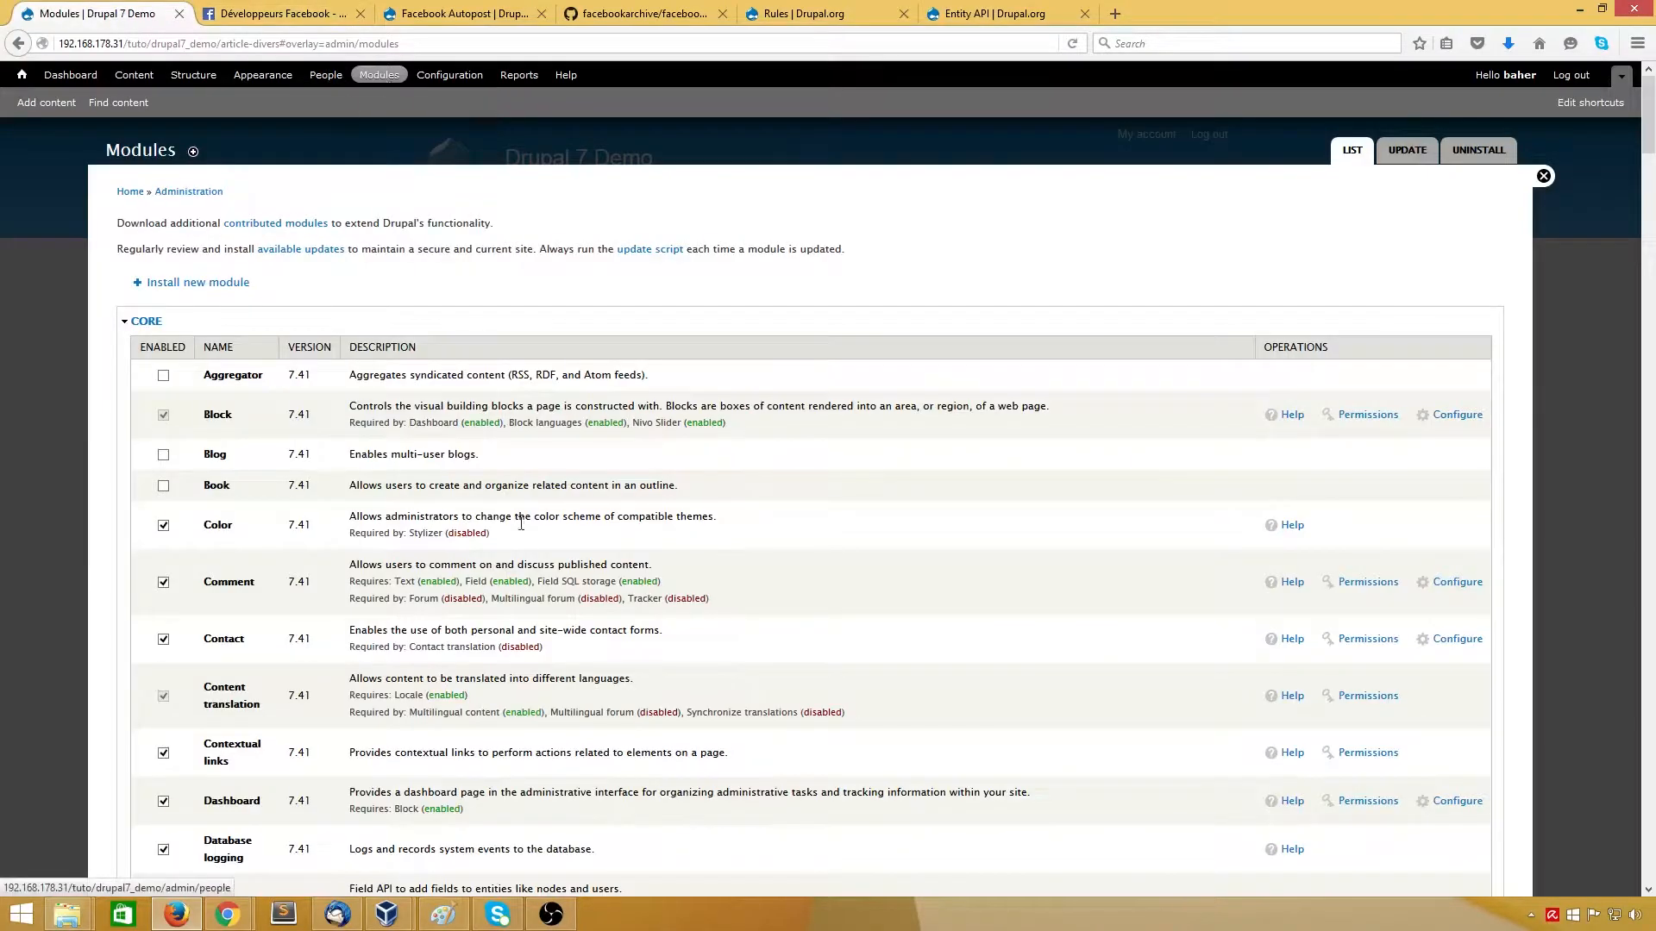
Step: Select the Facebook Autopost, Facebook Autopost Entity and Facebook Permissions modules for enabling
scroll(459, 495, down, 9)
scroll(459, 495, down, 20)
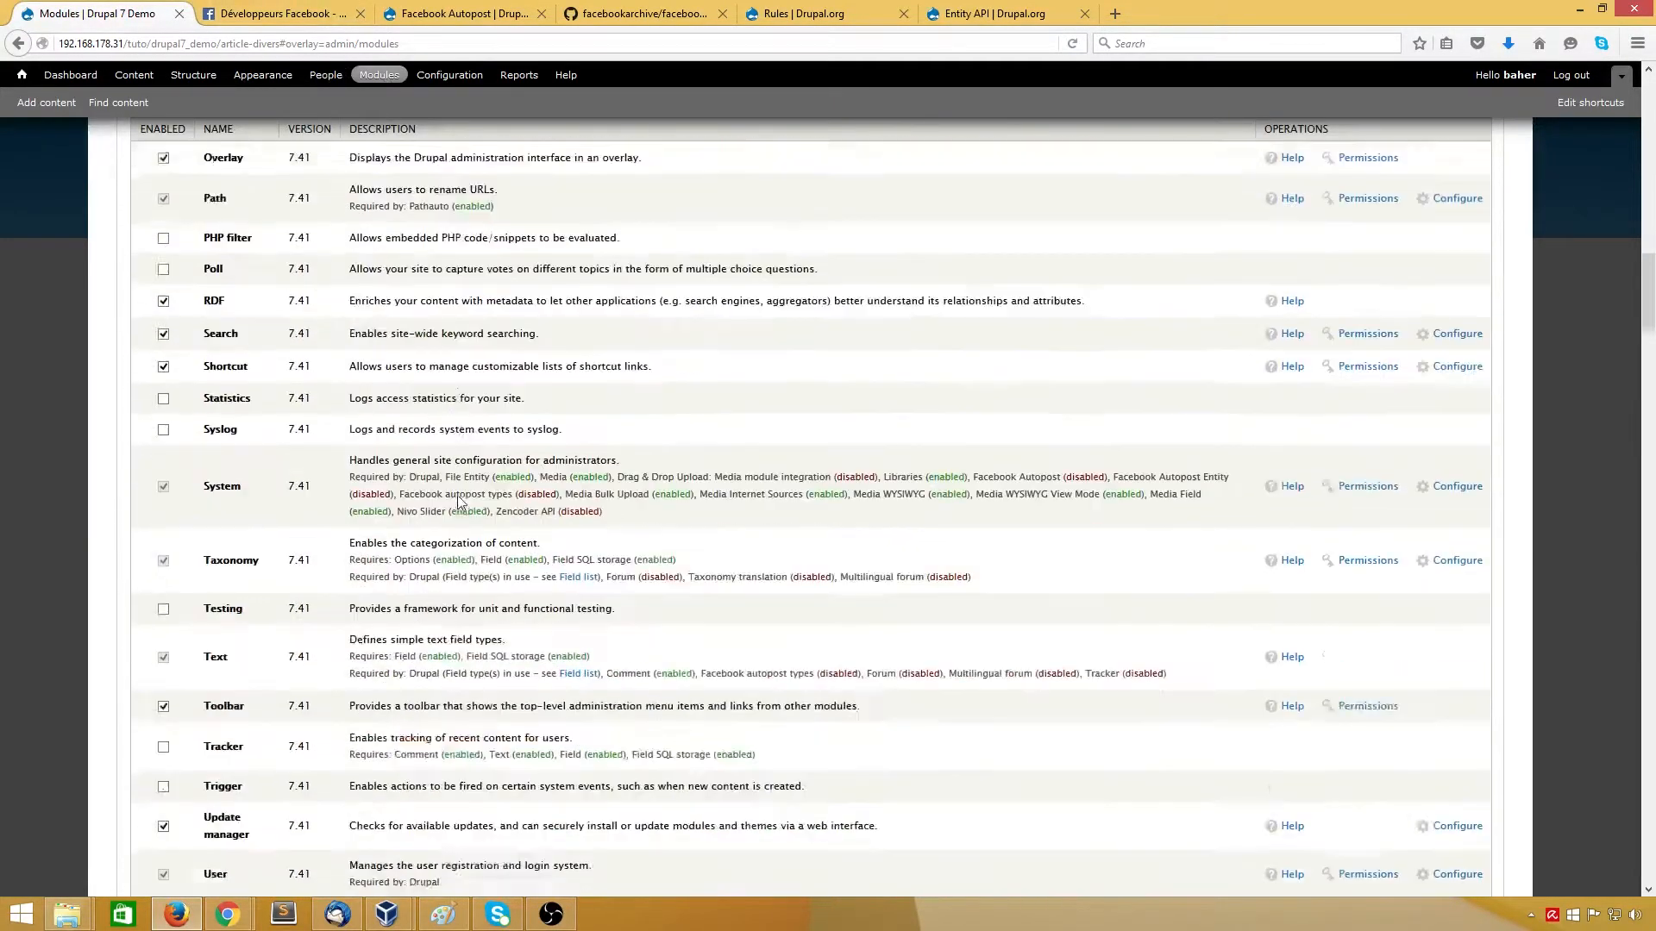
scroll(459, 495, down, 10)
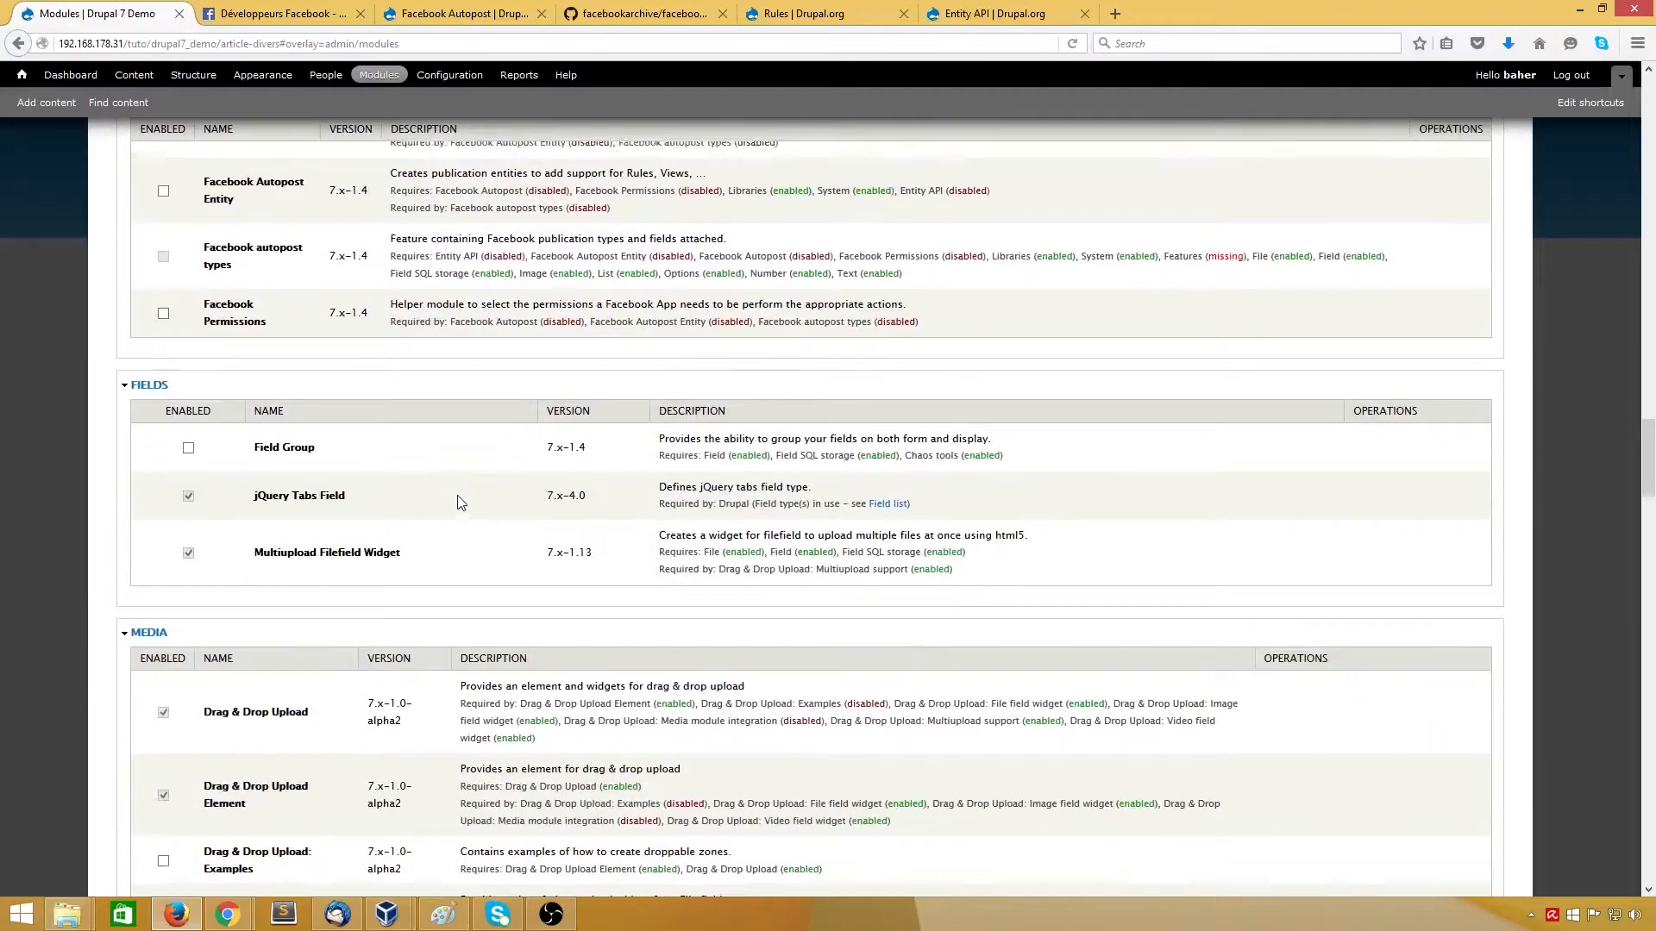
scroll(459, 496, up, 4)
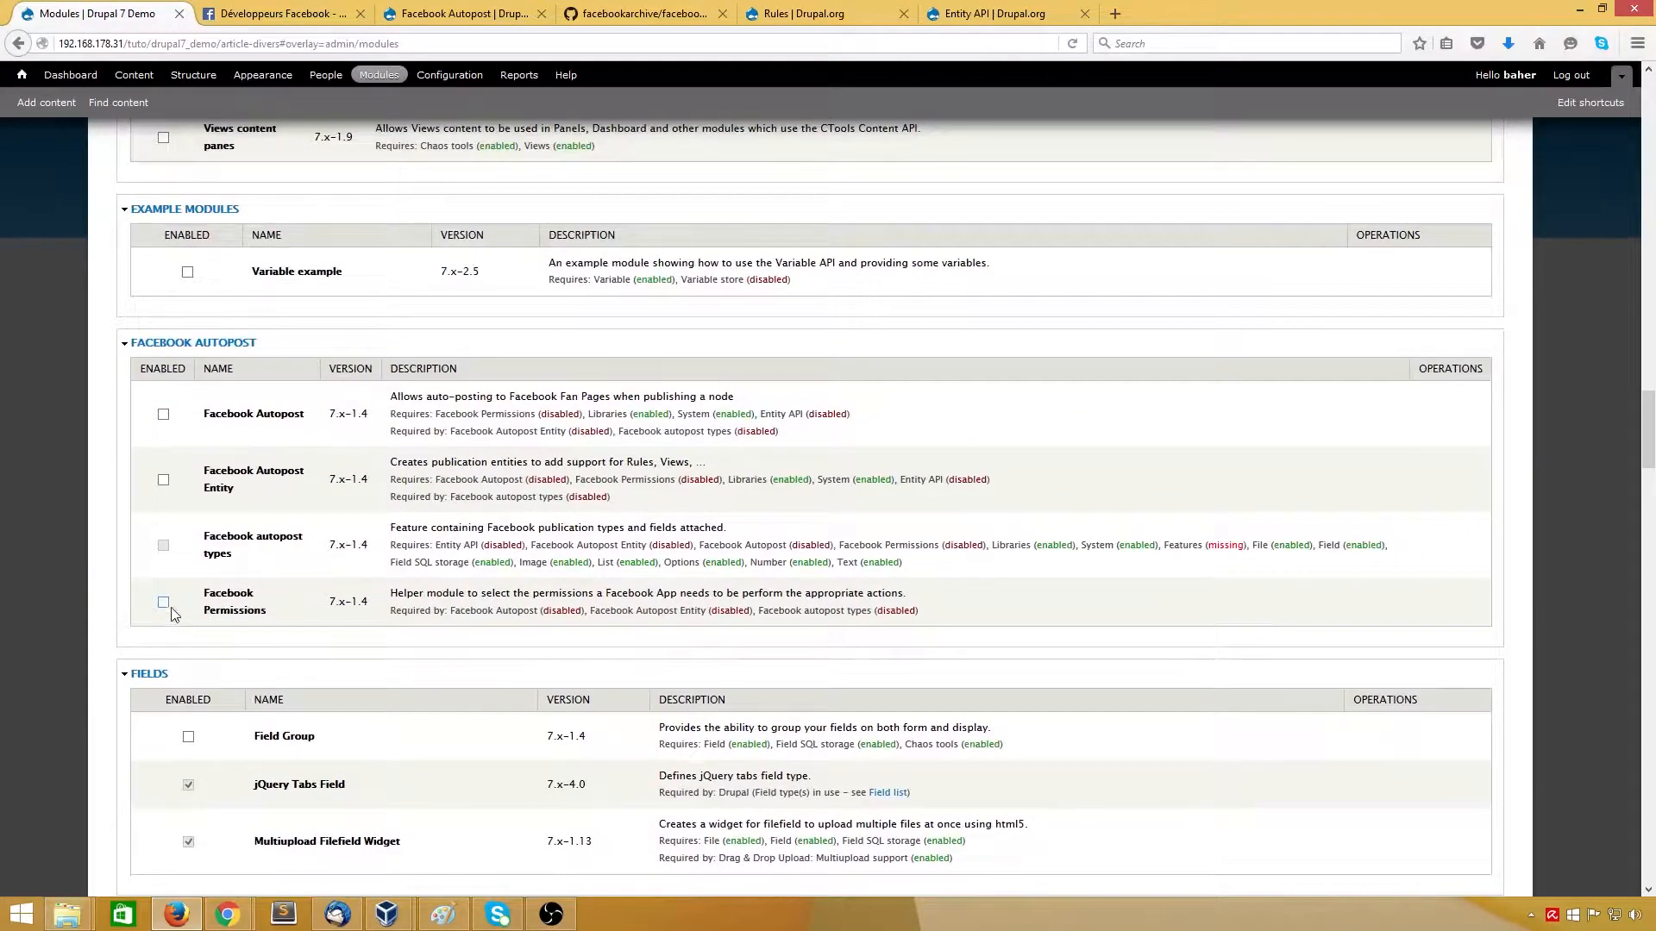
click(163, 415)
click(162, 480)
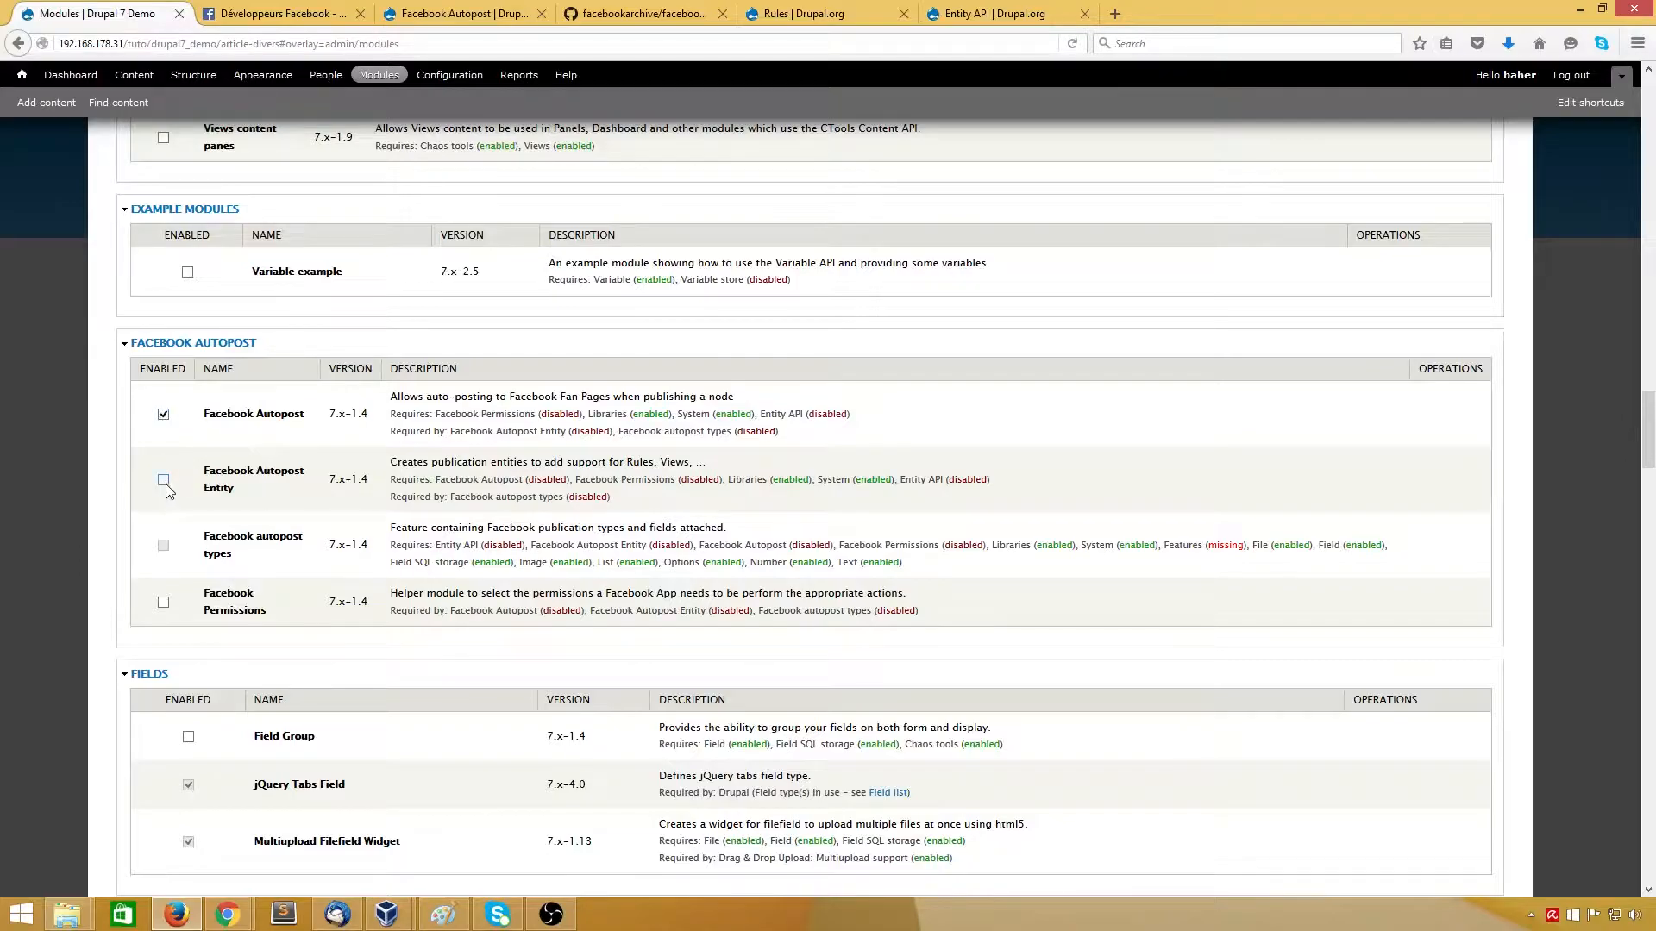
click(164, 603)
Step: Select the Entity API, Rules, Rules Scheduler and Rules UI modules for enabling
scroll(459, 558, down, 5)
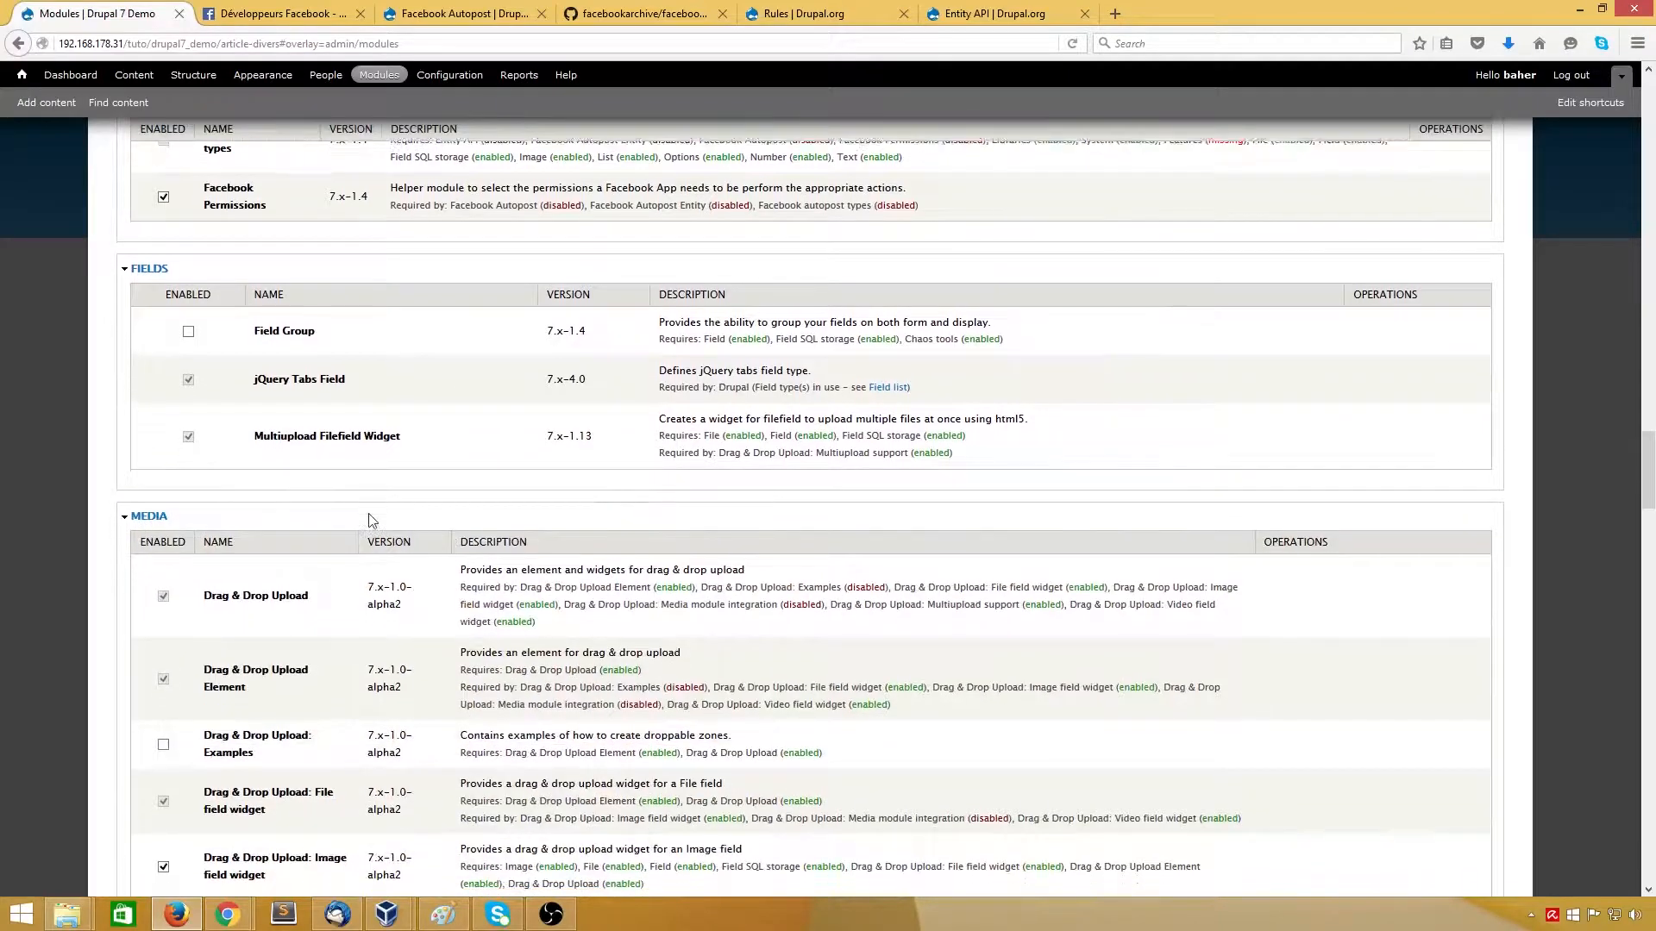
scroll(369, 514, down, 3)
scroll(369, 518, down, 2)
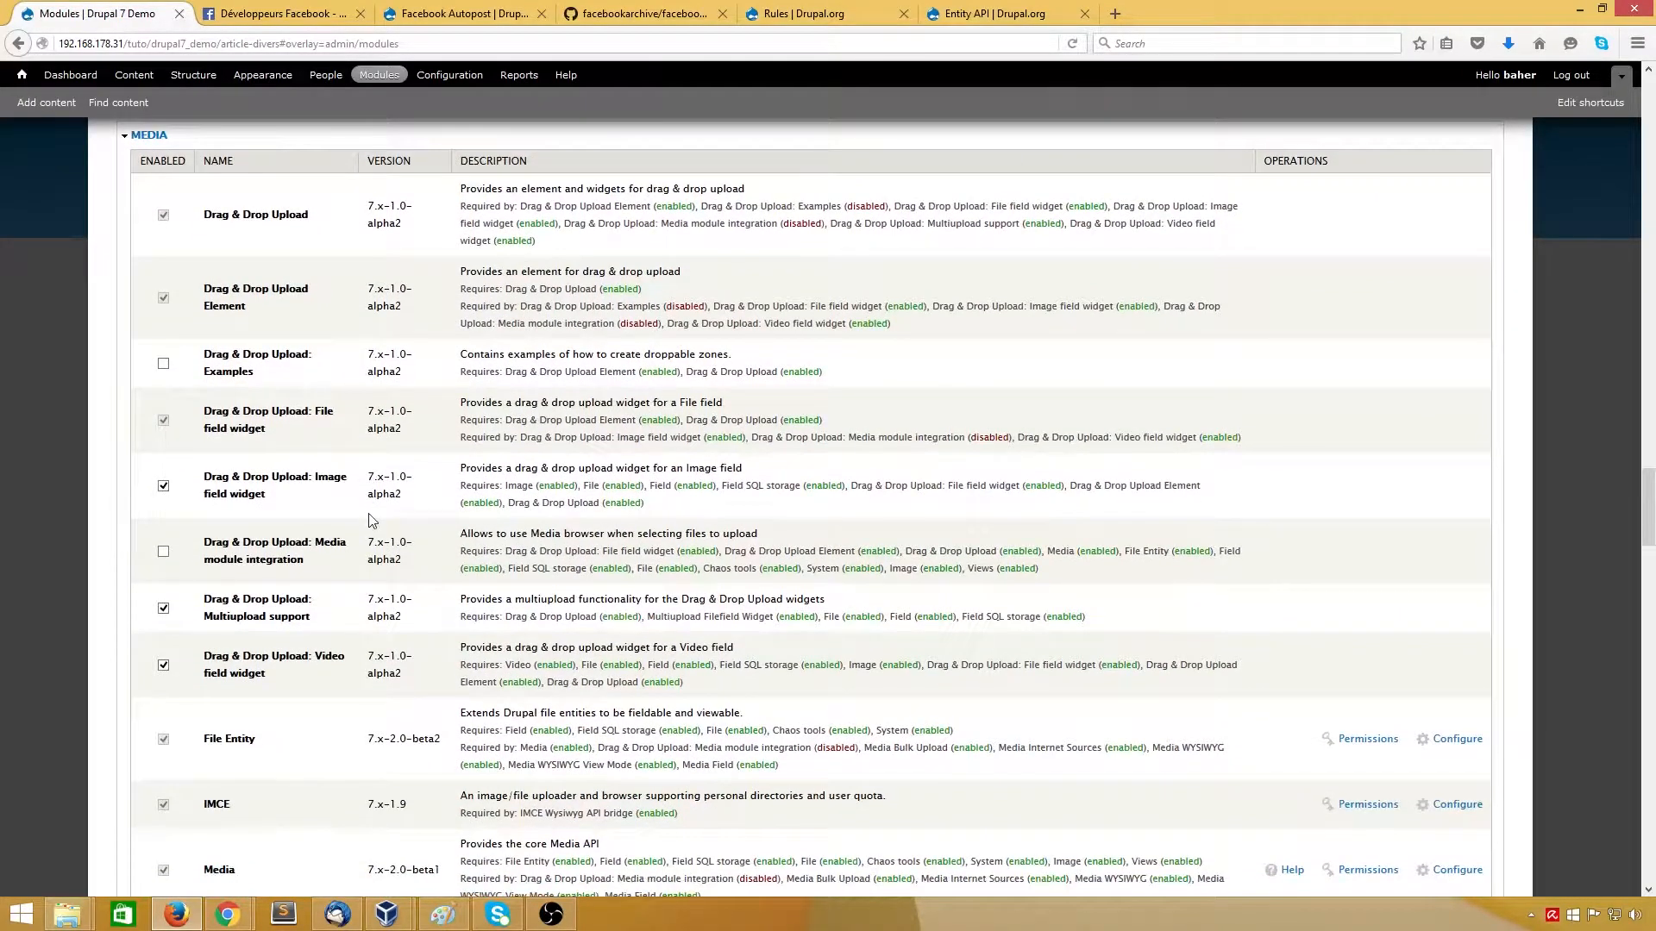
scroll(373, 520, down, 15)
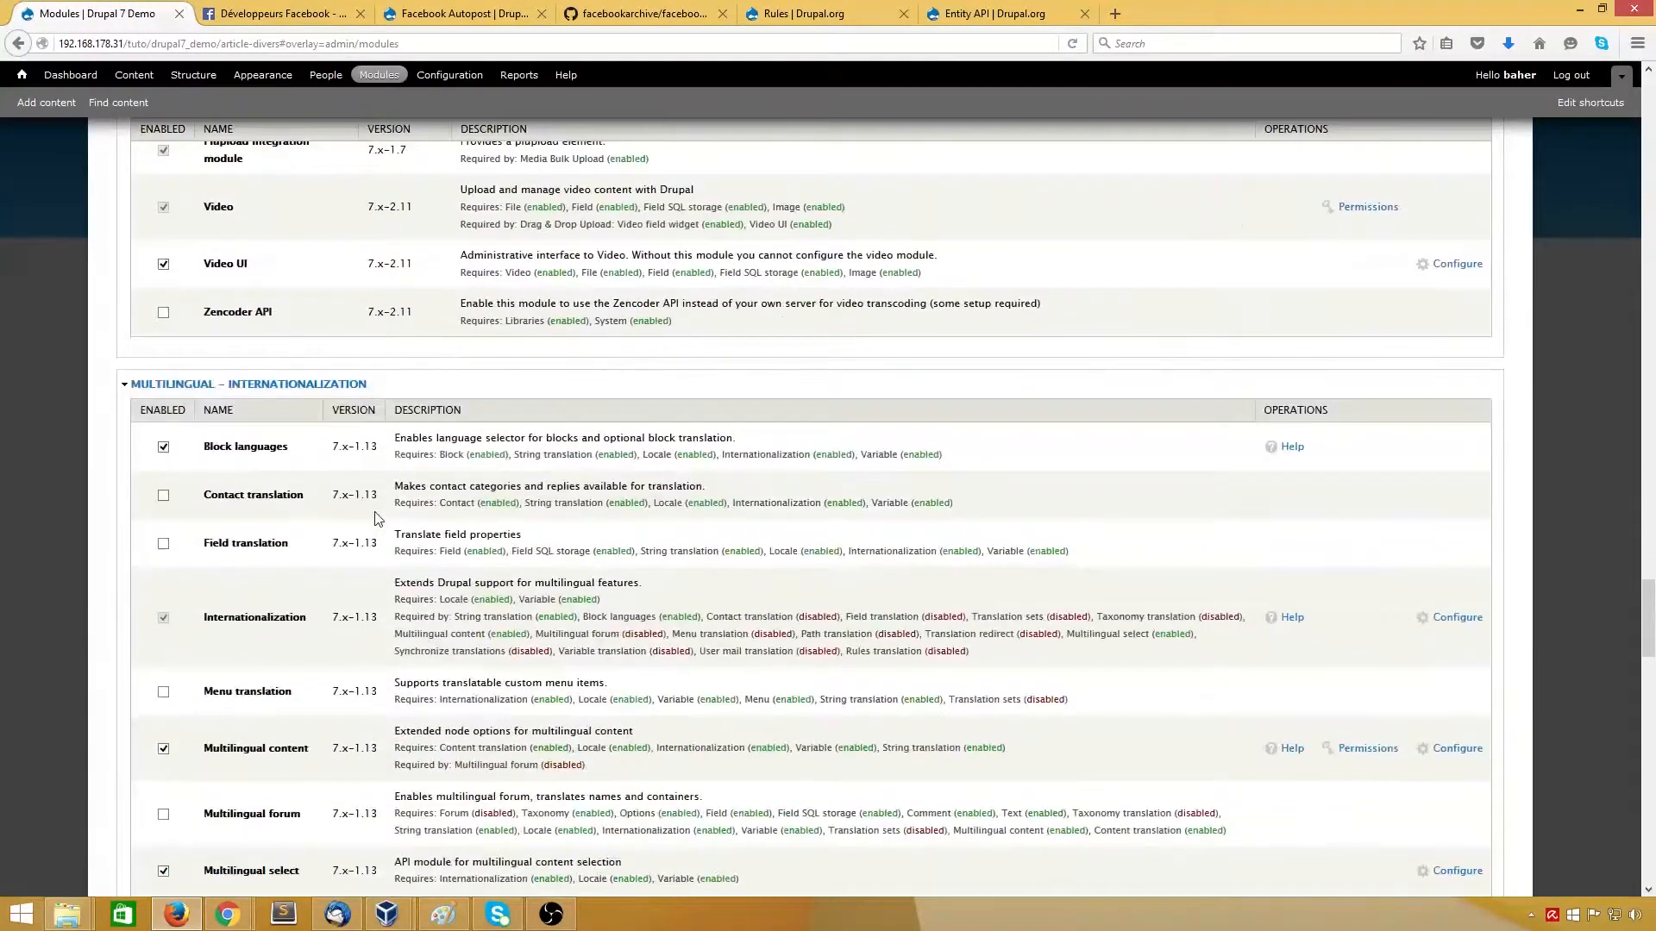
scroll(376, 518, down, 20)
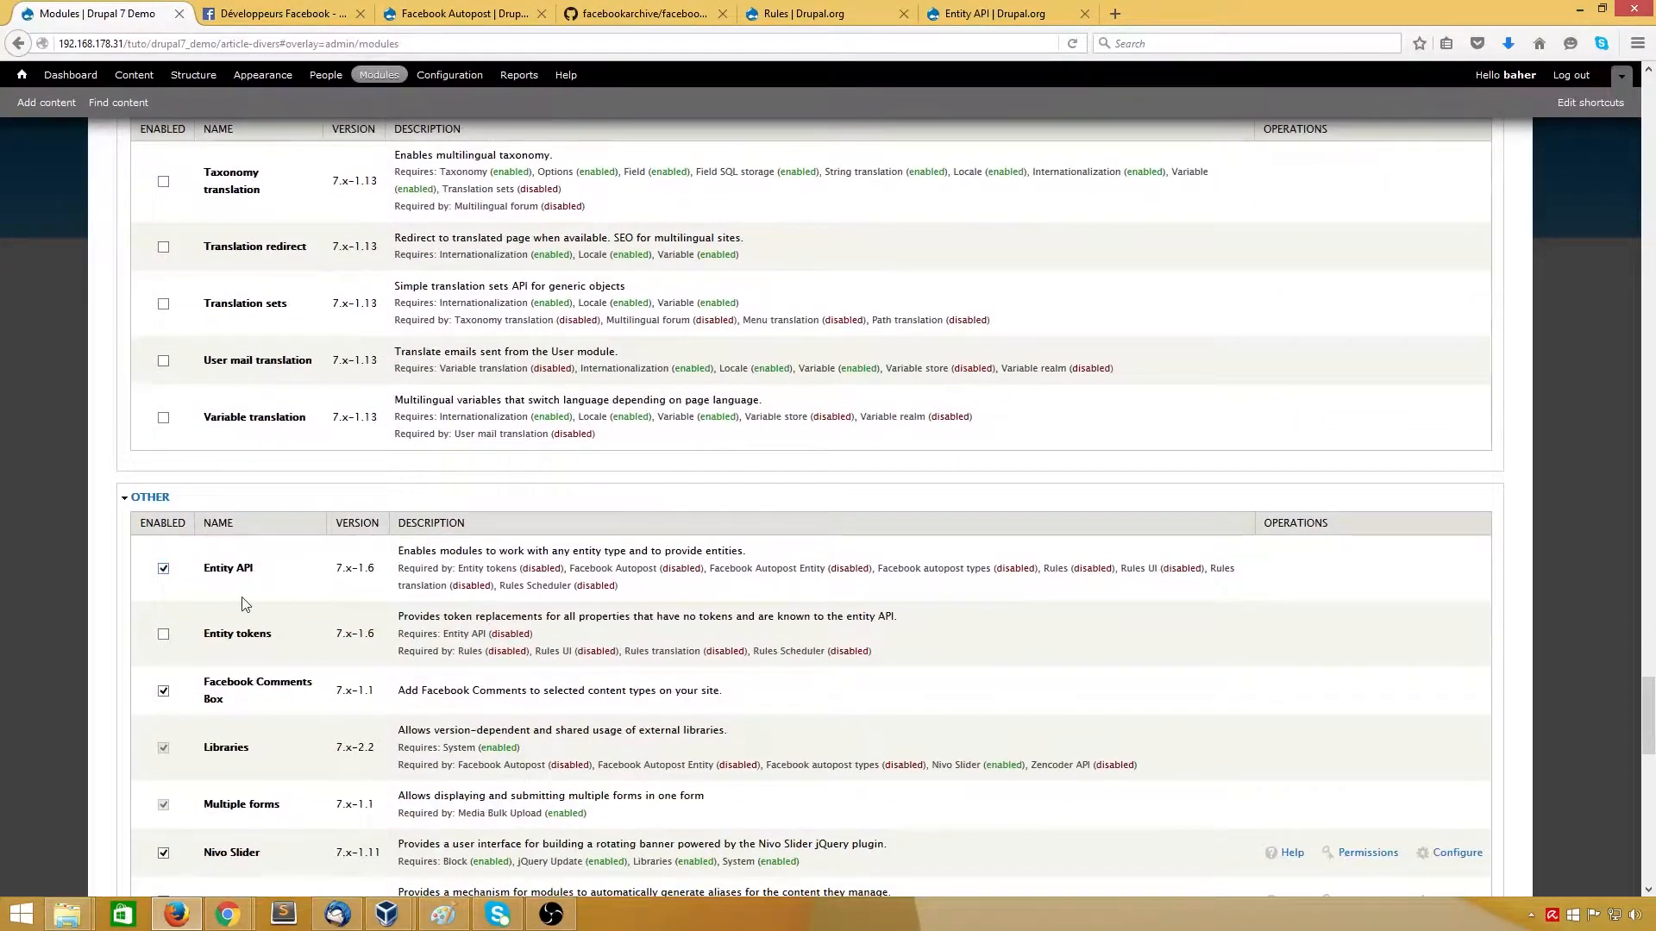
scroll(242, 604, down, 3)
scroll(243, 604, down, 2)
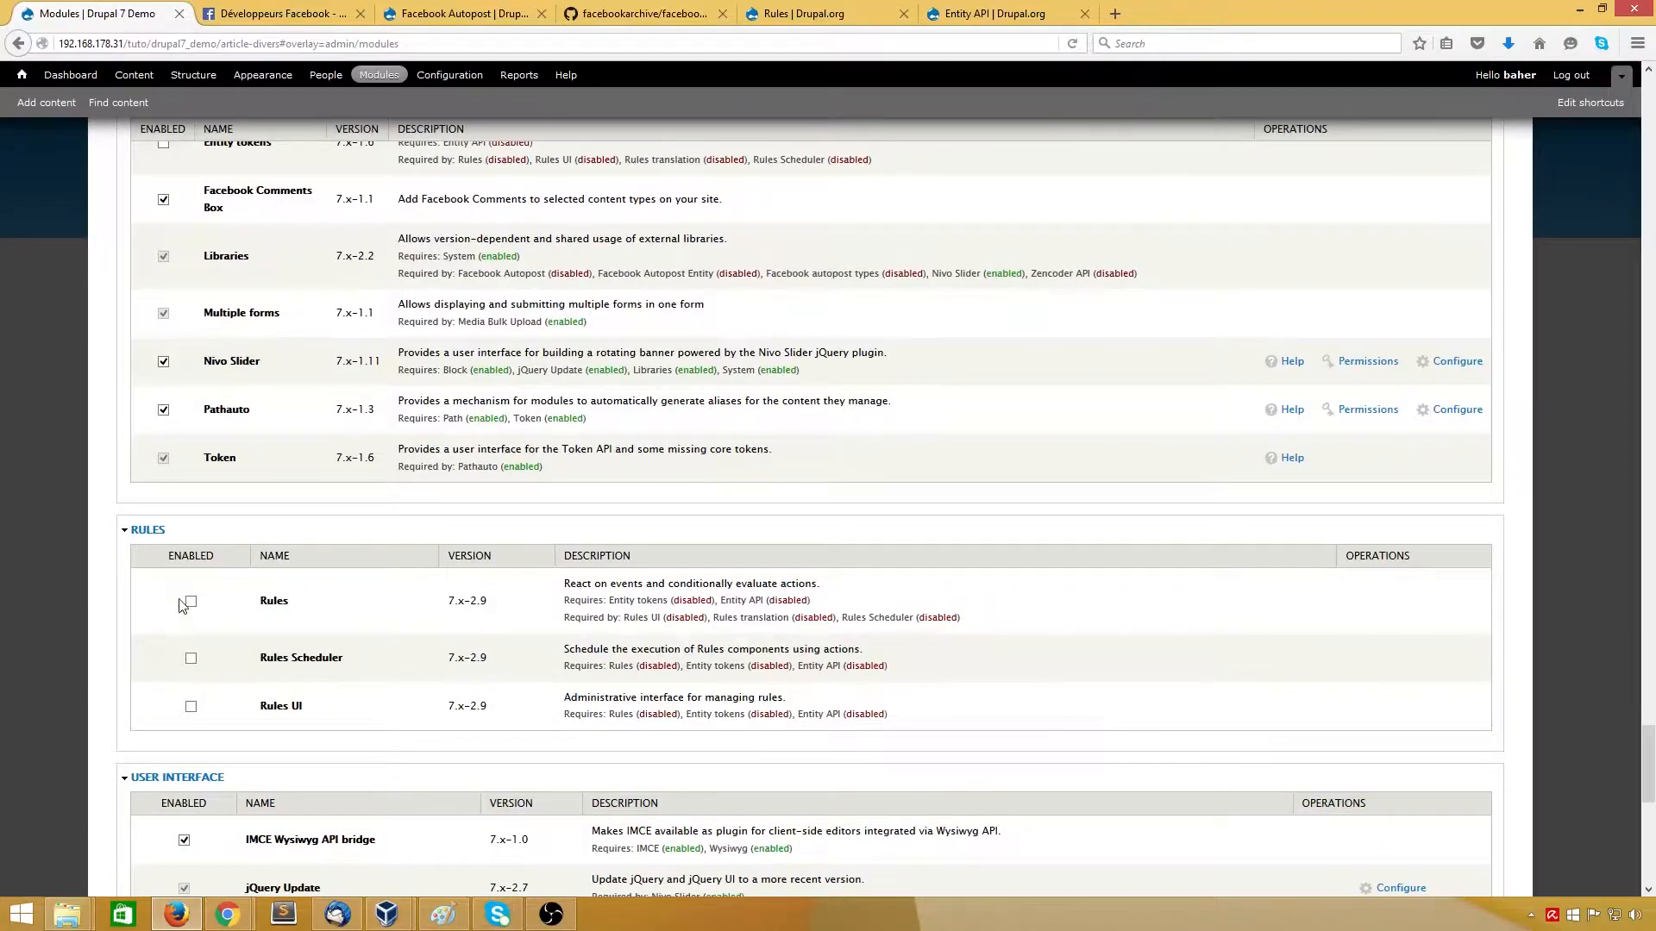
click(191, 603)
Step: Save the module configuration and agree to enable the required Entity tokens module as well
scroll(366, 703, down, 9)
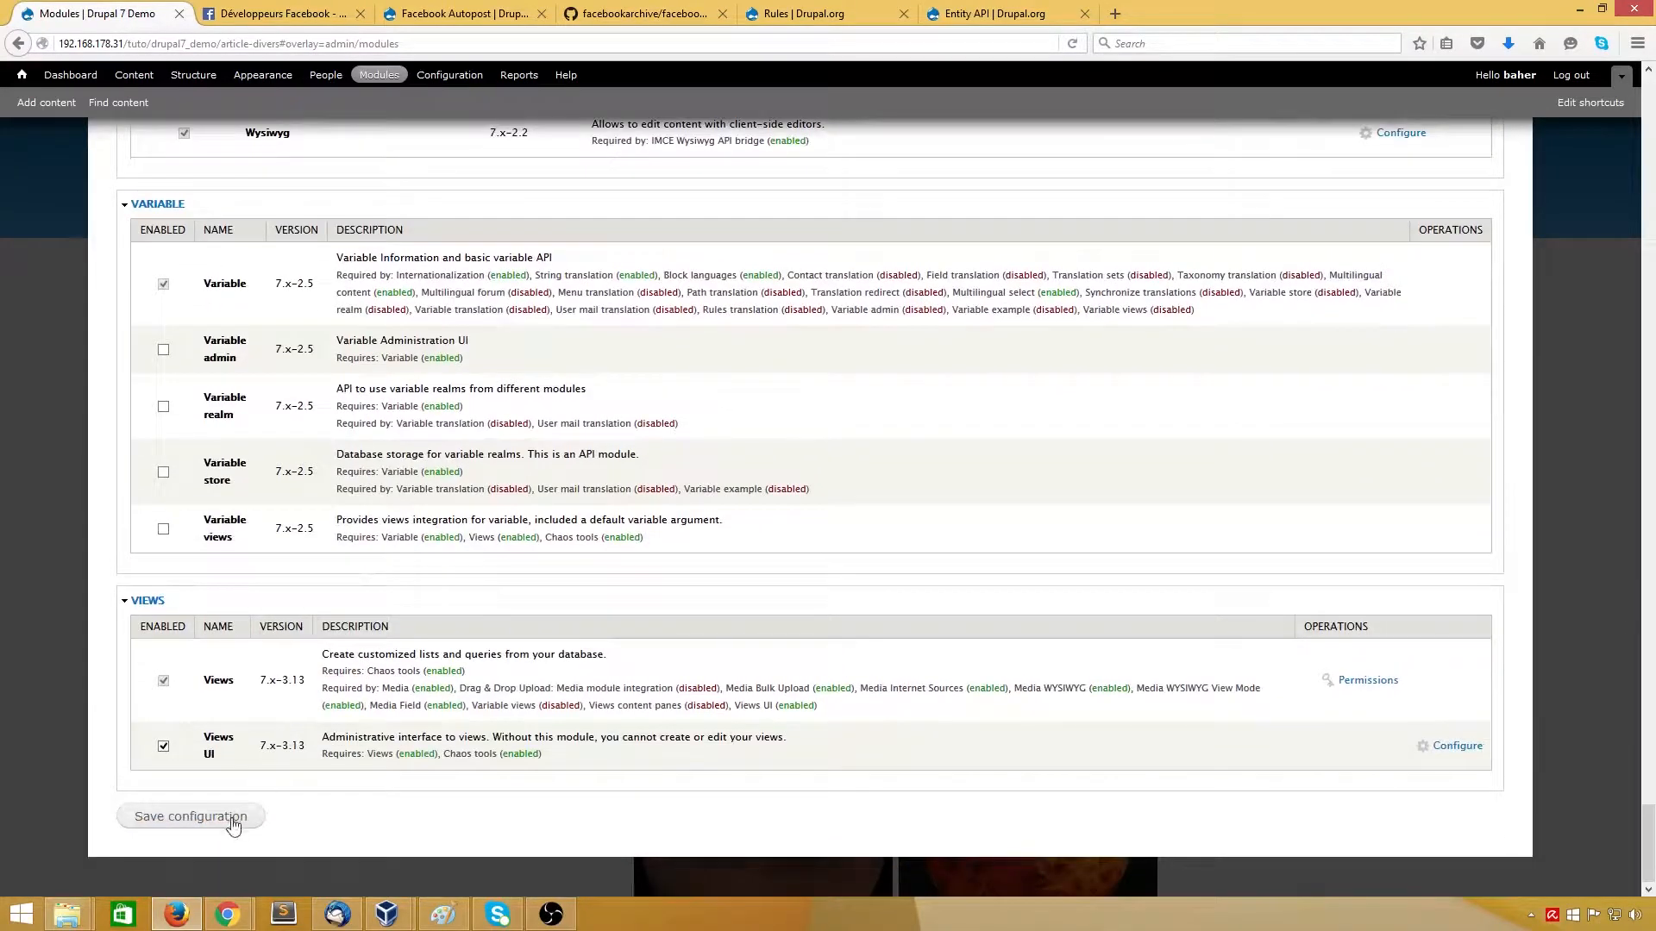
click(232, 826)
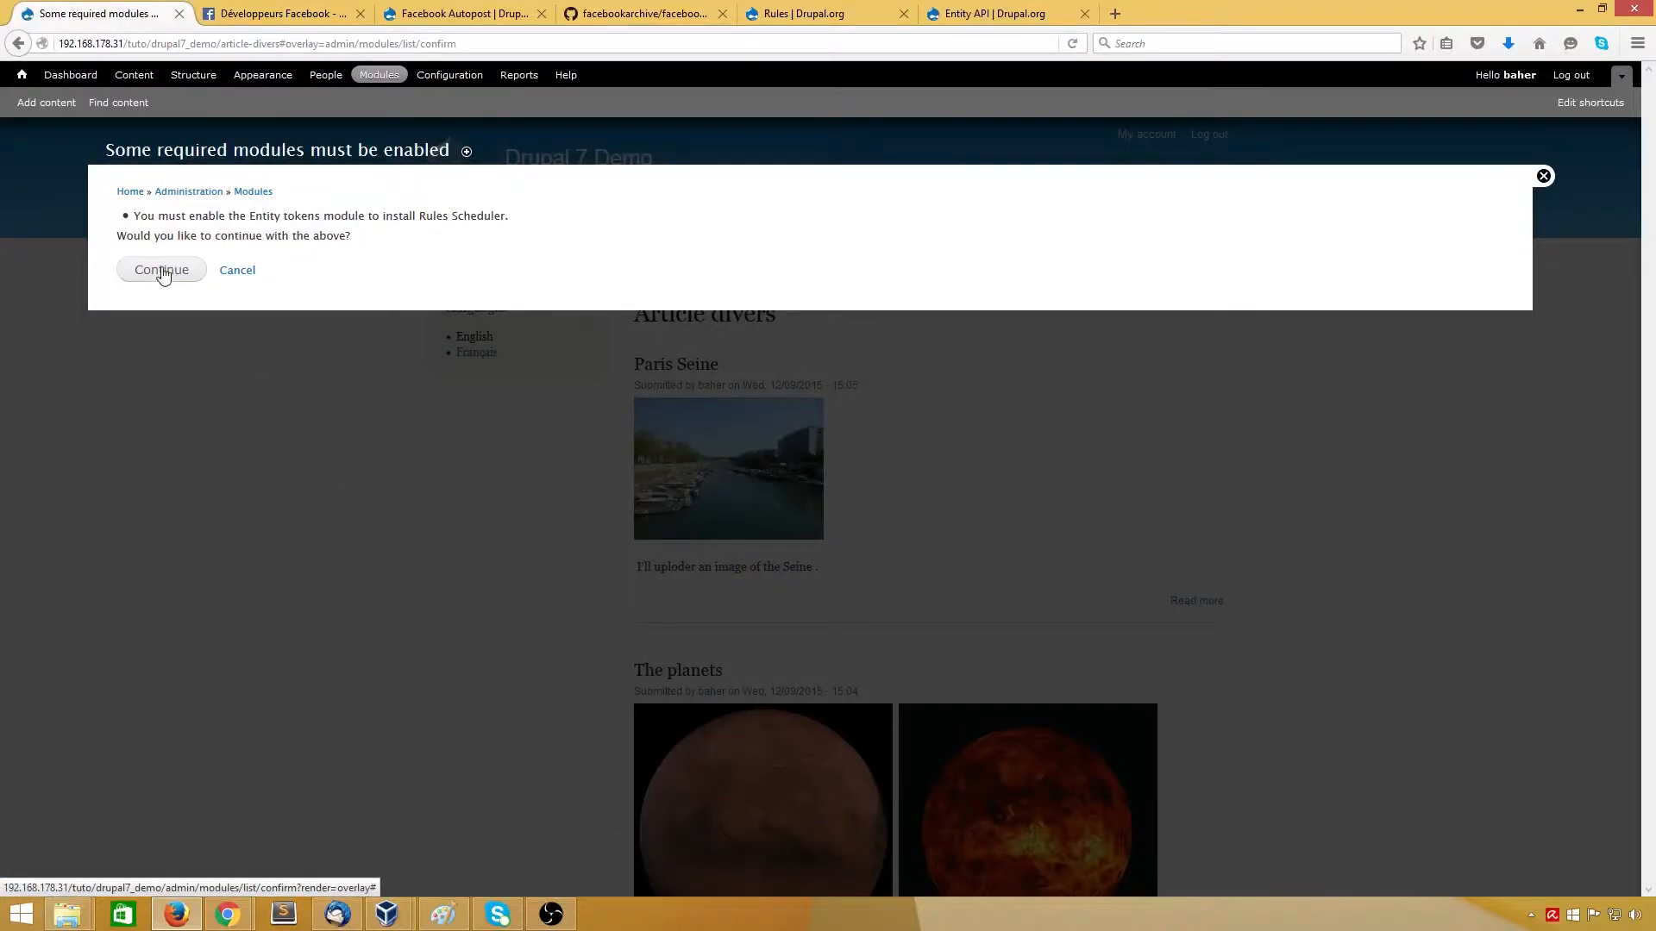
click(162, 271)
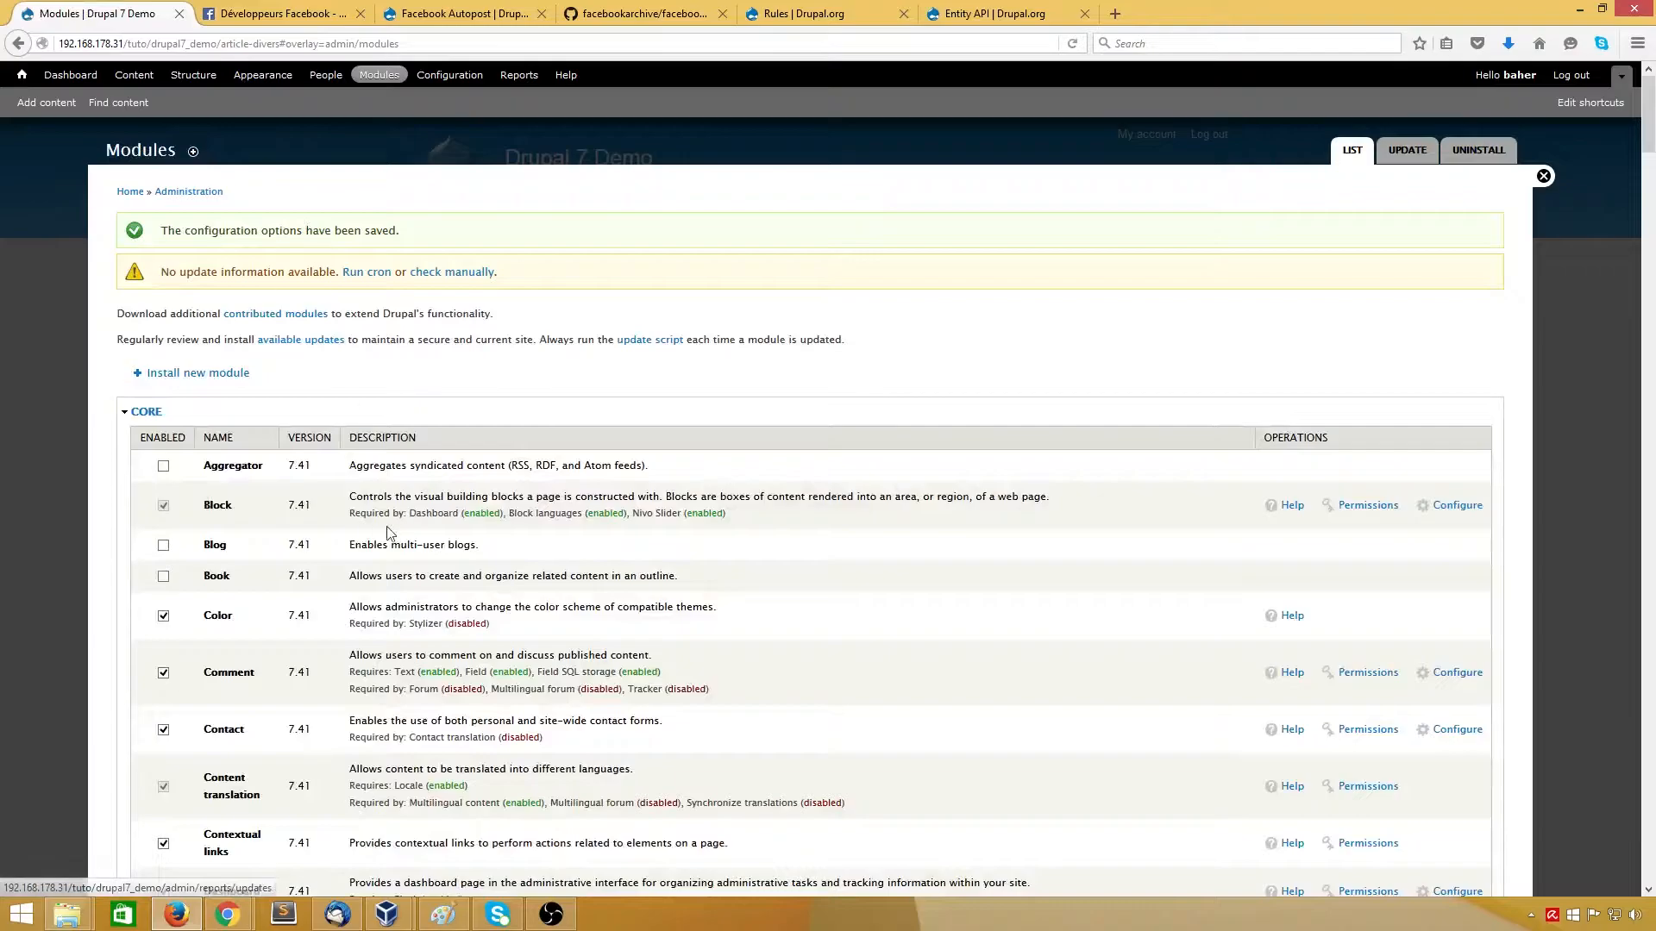
Step: Review the module list to check the status of the Facebook Autopost, Rules and Entity modules
scroll(384, 524, down, 15)
scroll(384, 524, down, 15)
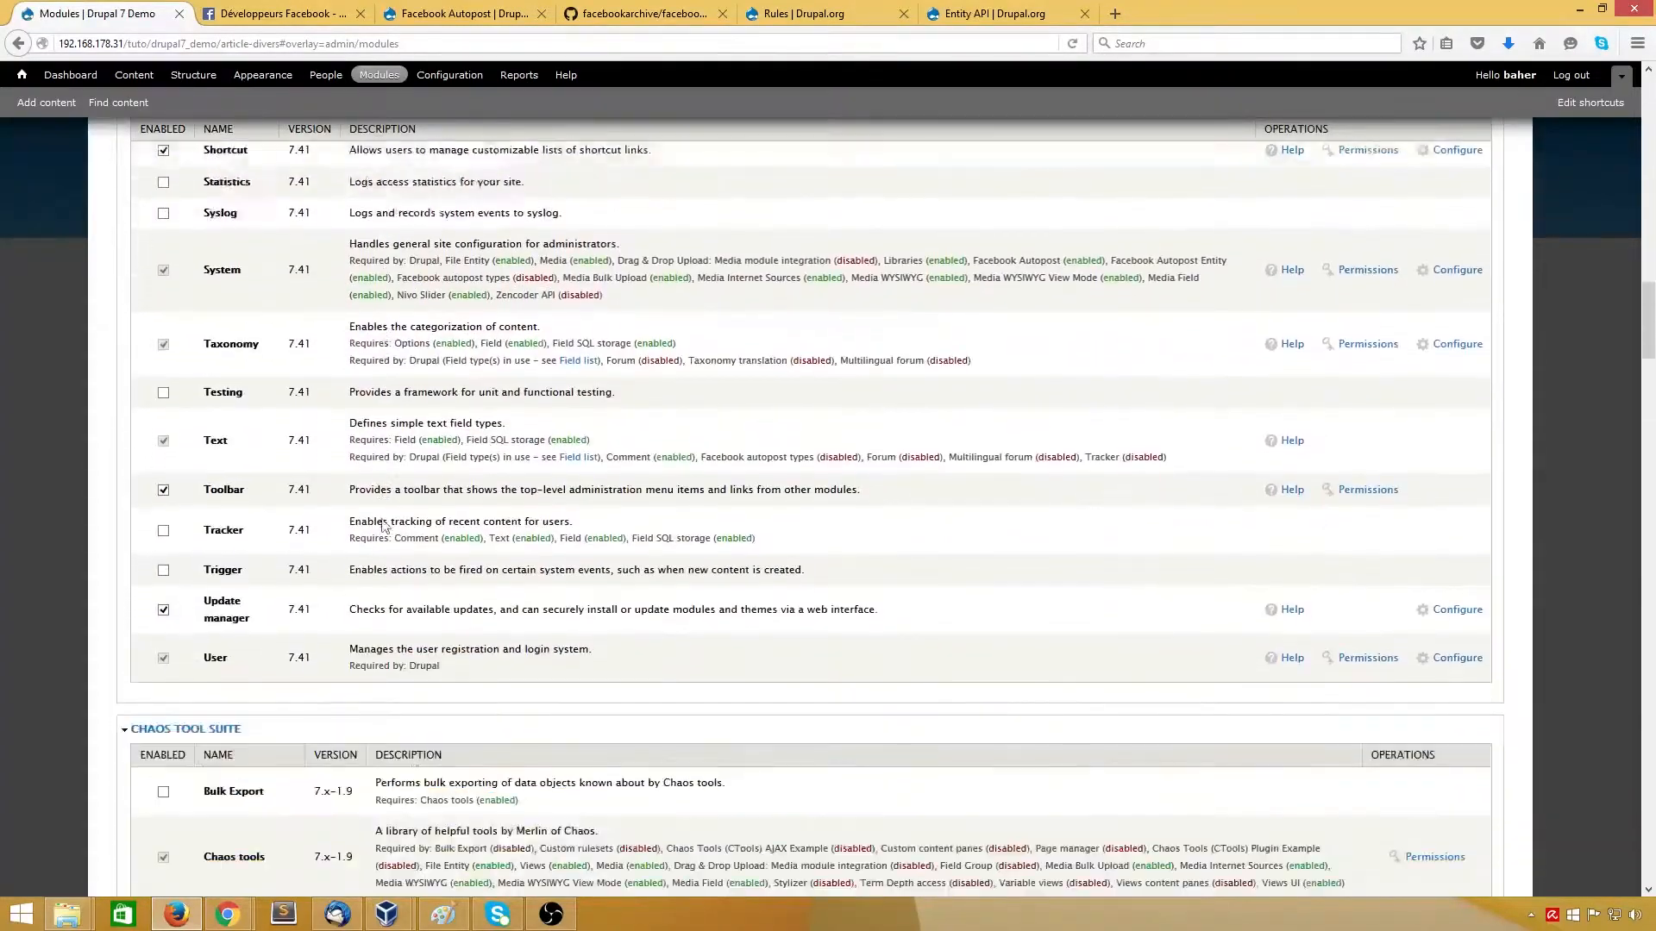
scroll(384, 524, down, 15)
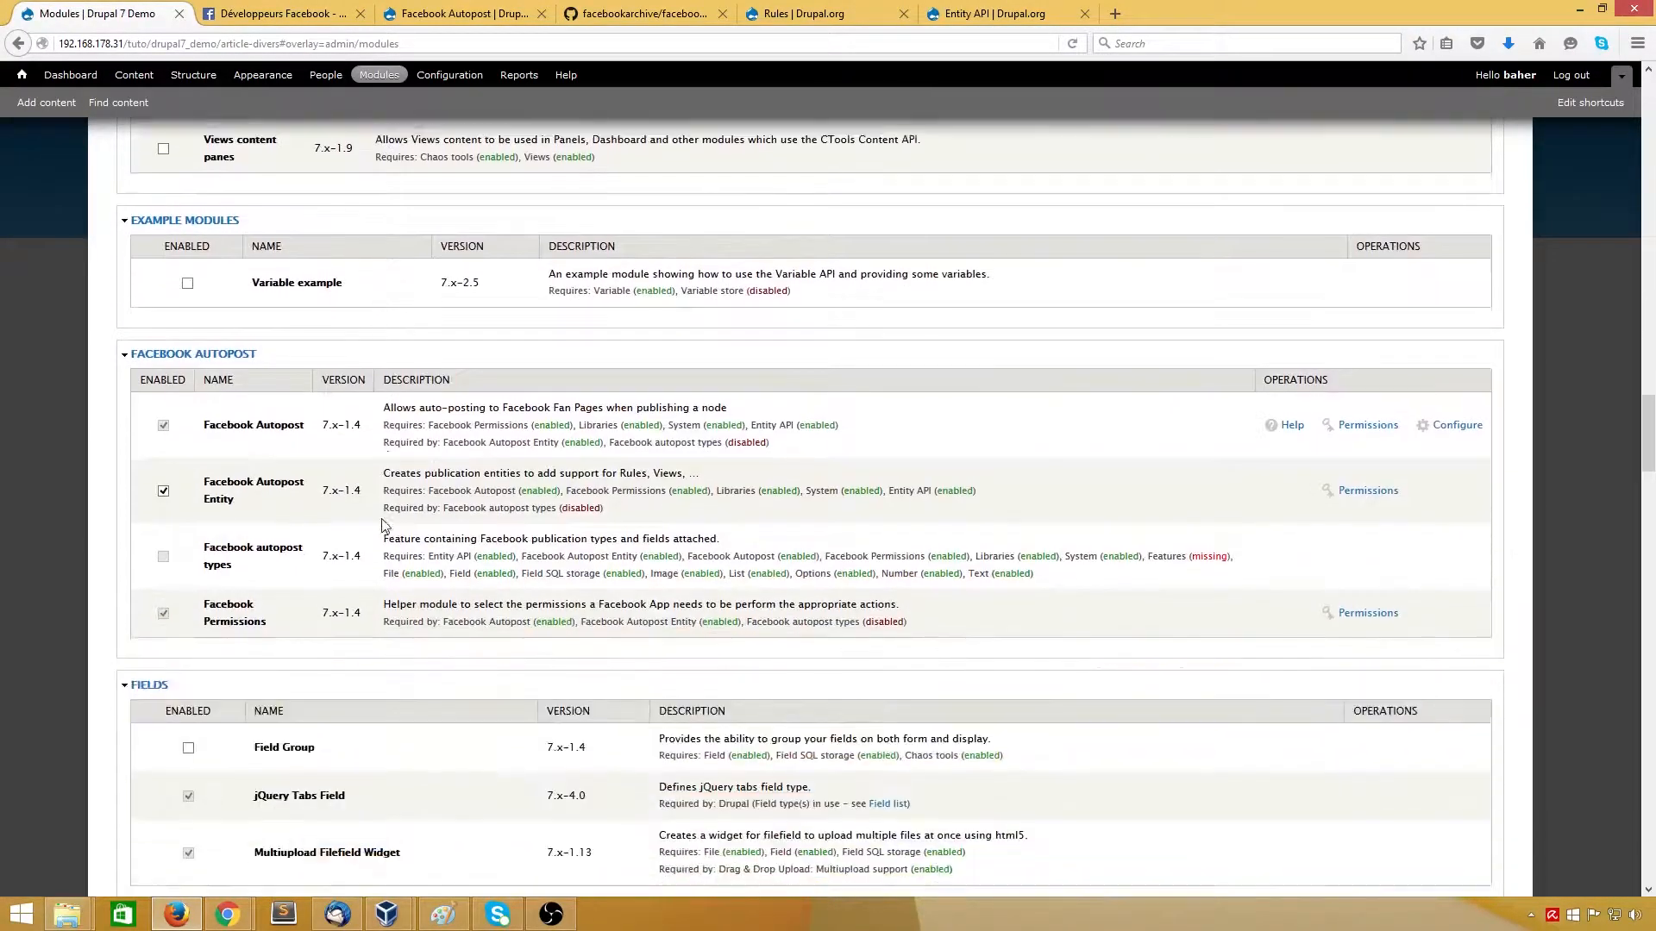
scroll(367, 526, down, 15)
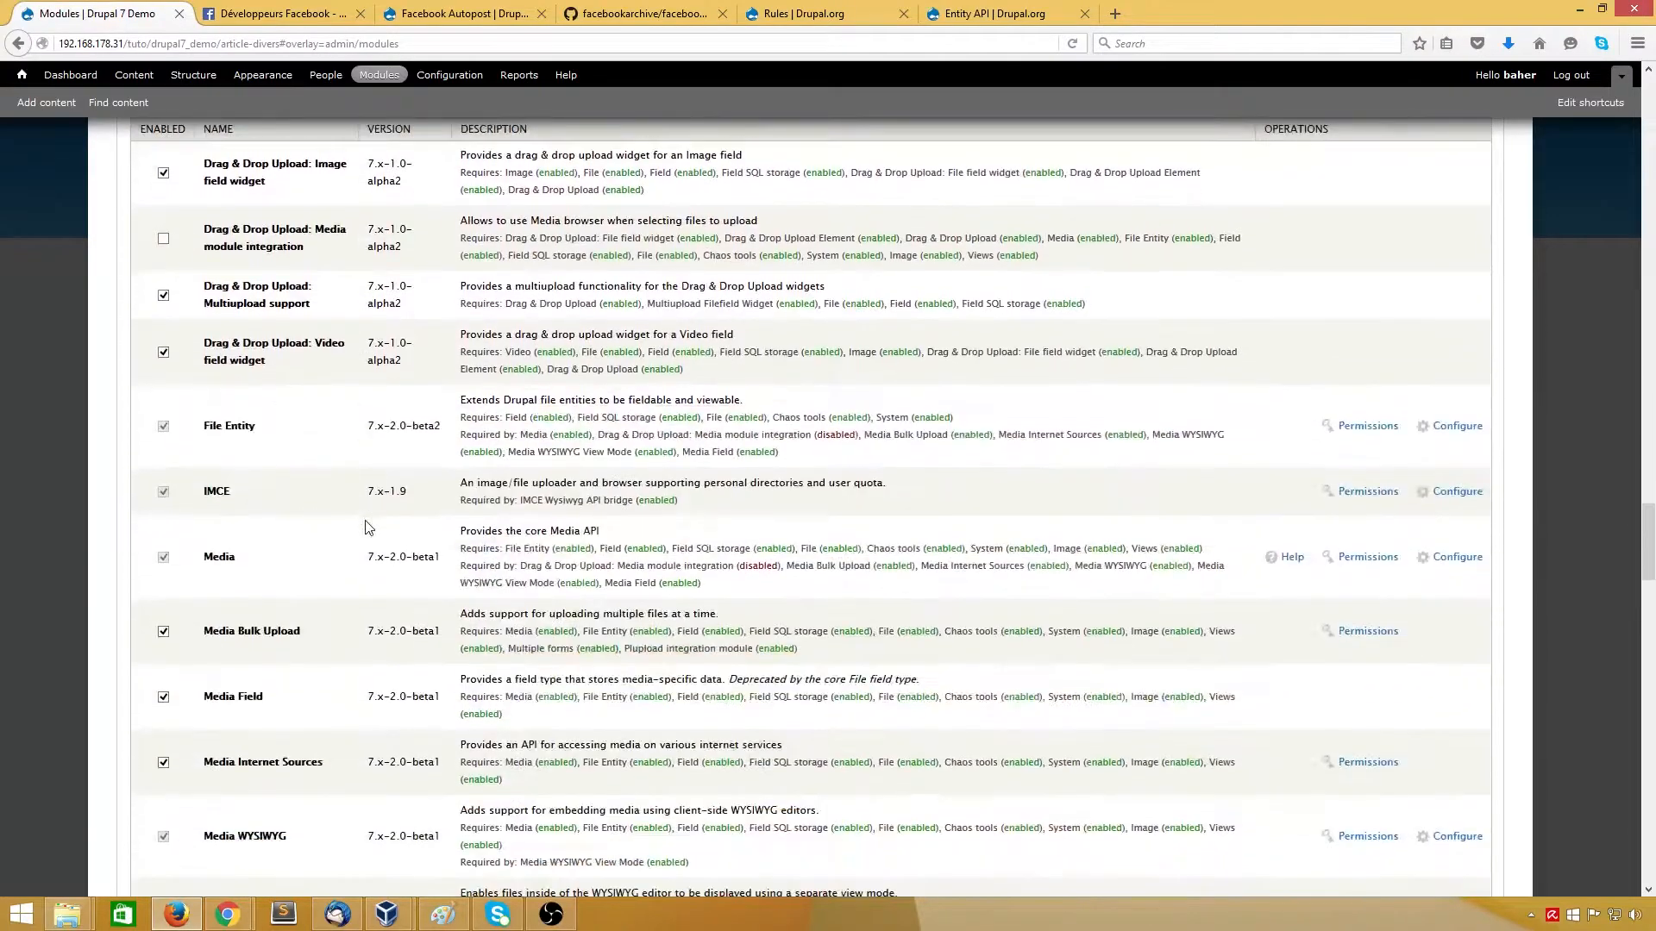
scroll(366, 526, down, 15)
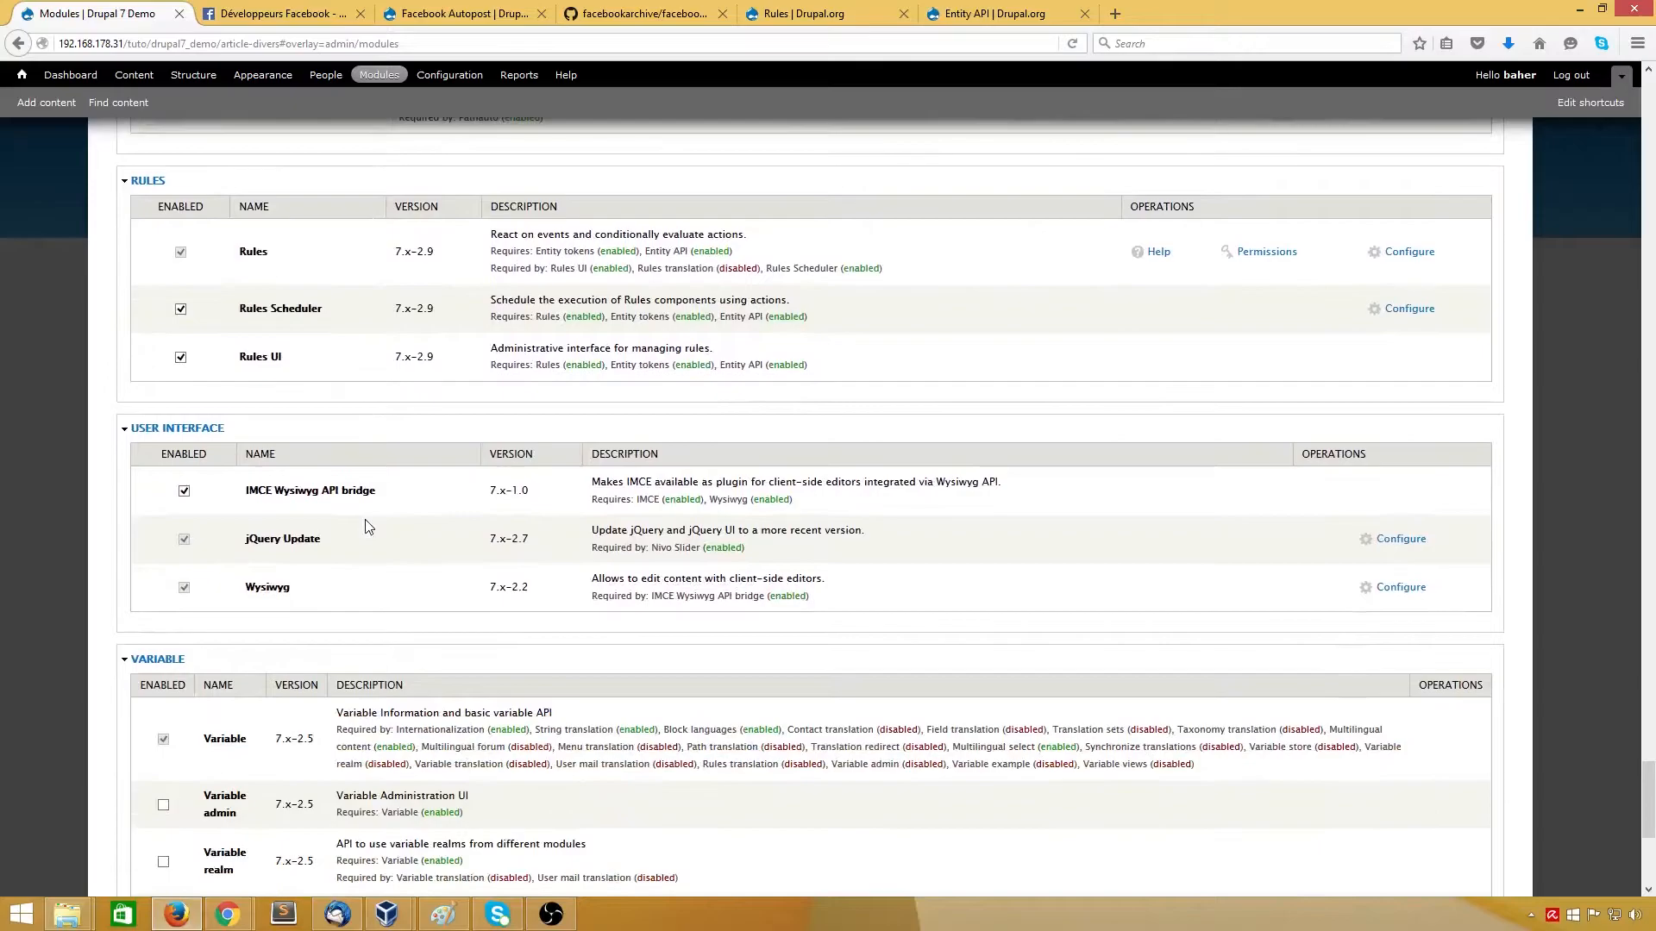
scroll(362, 525, up, 4)
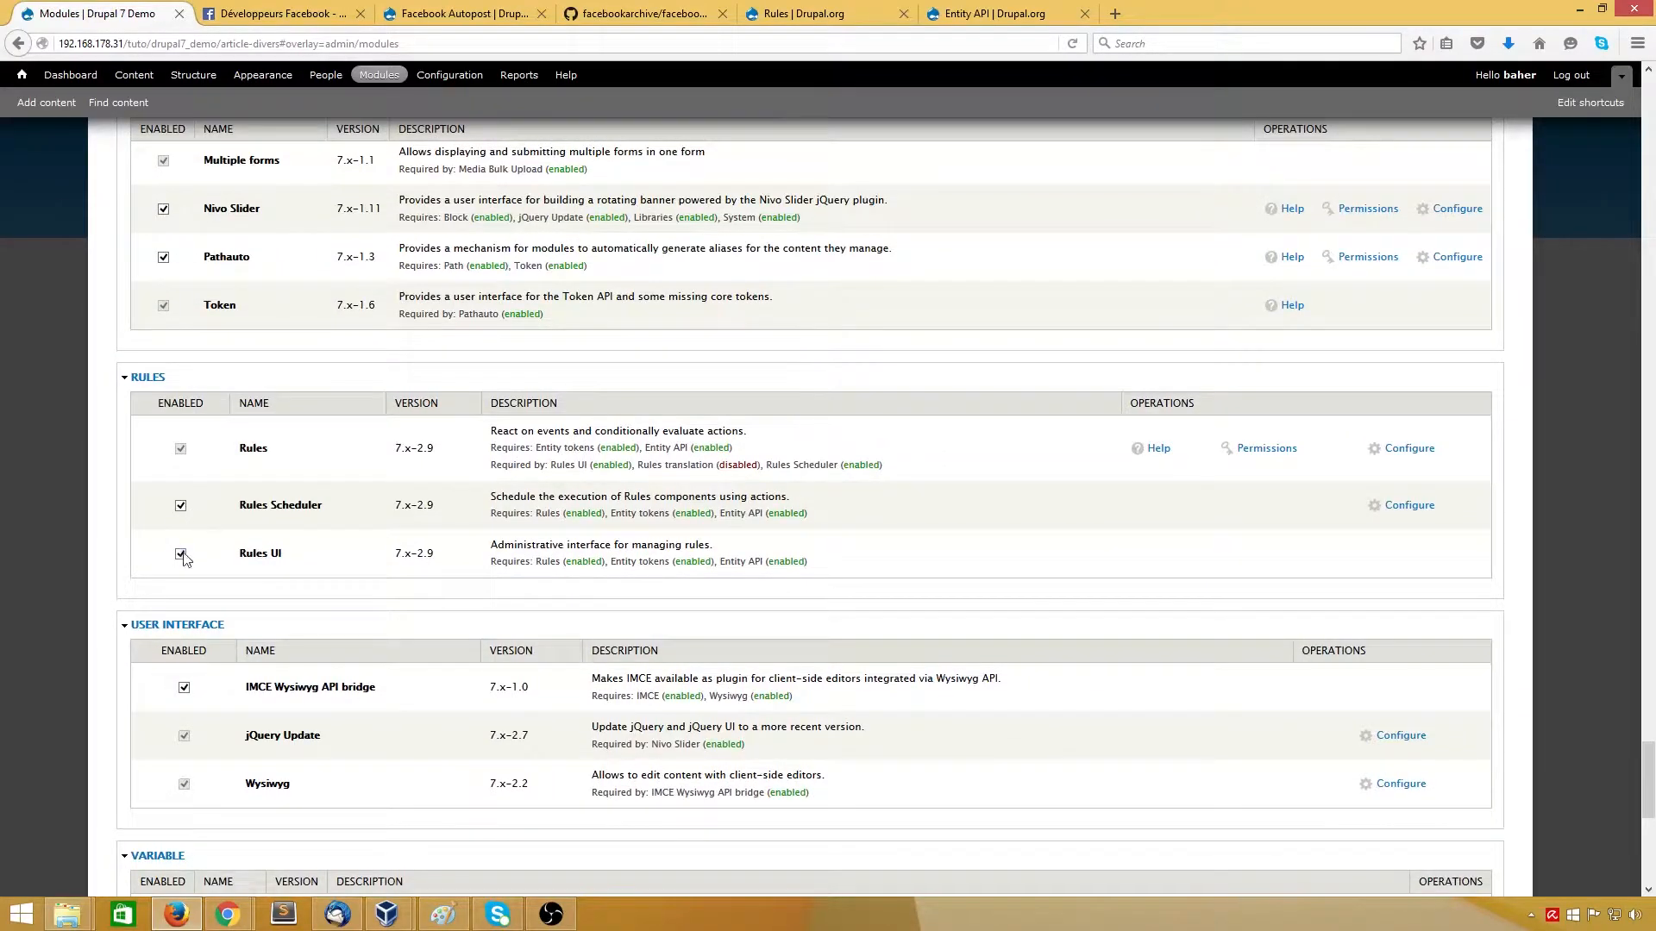
scroll(275, 560, up, 5)
scroll(276, 556, up, 11)
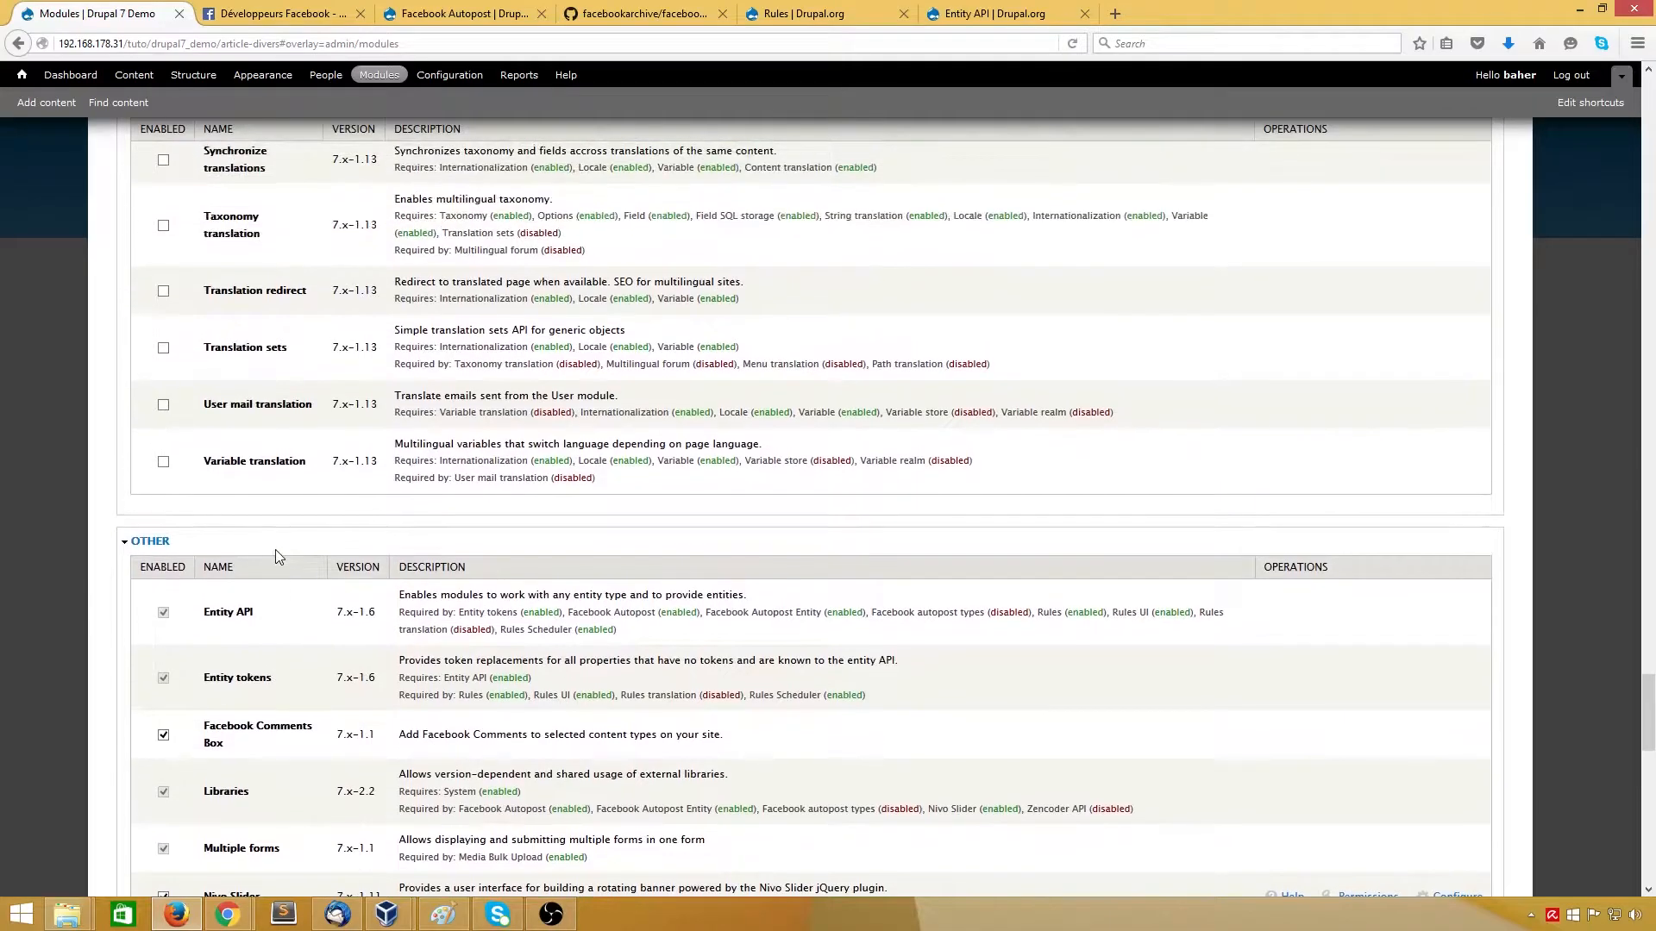
scroll(276, 556, down, 5)
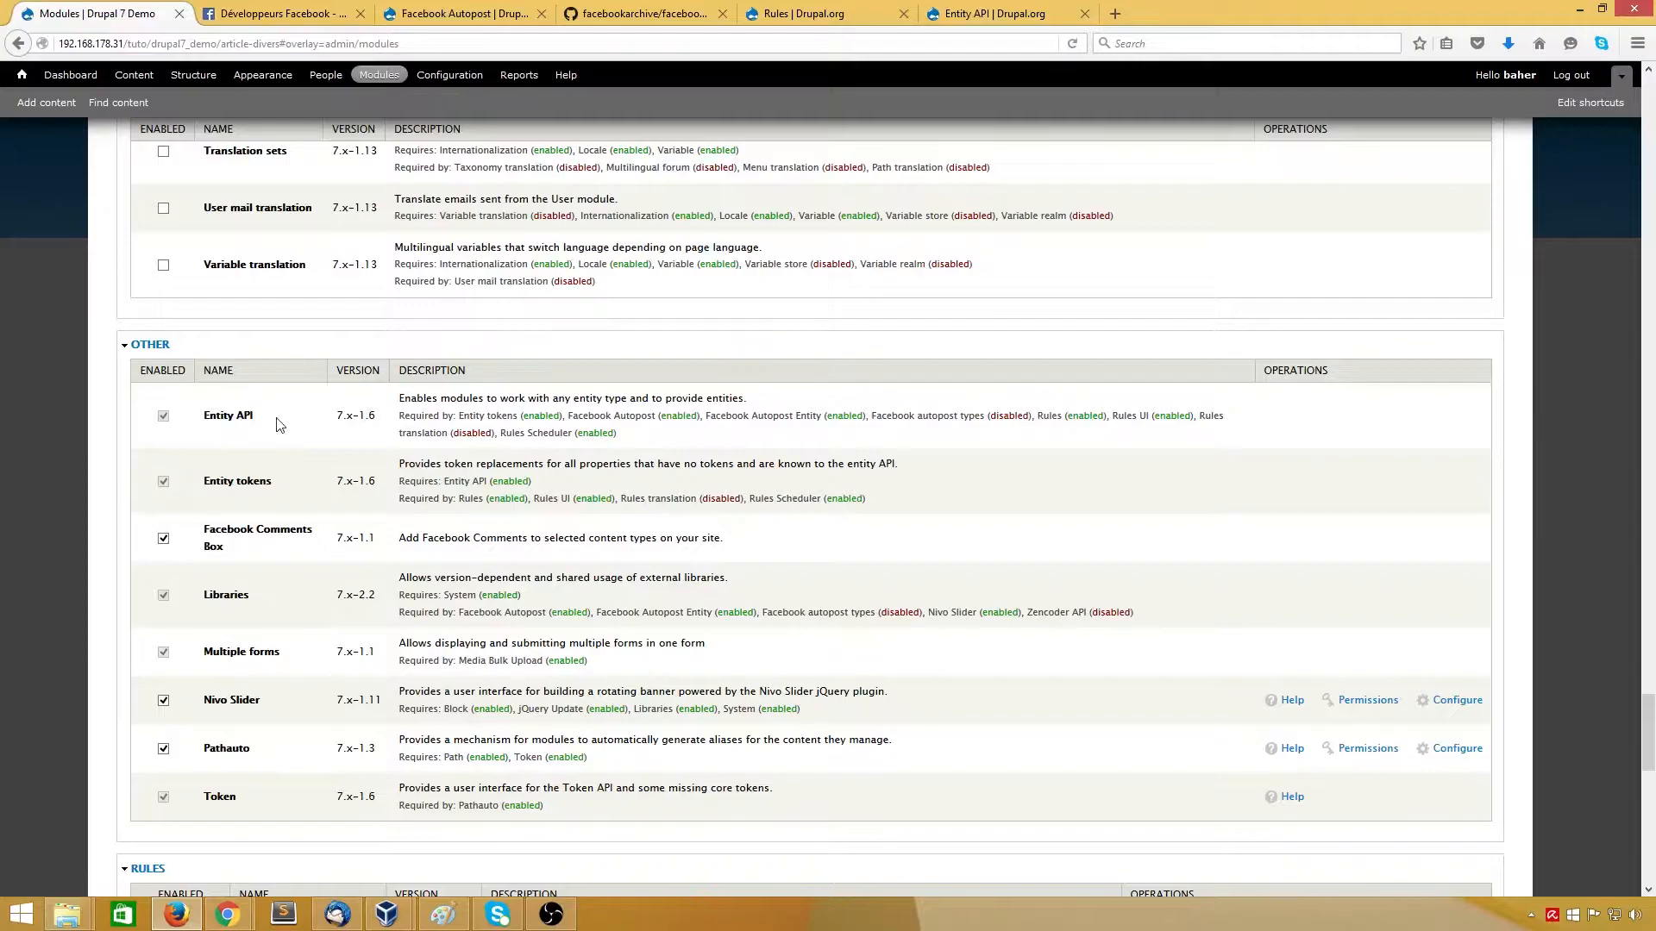
scroll(259, 427, up, 16)
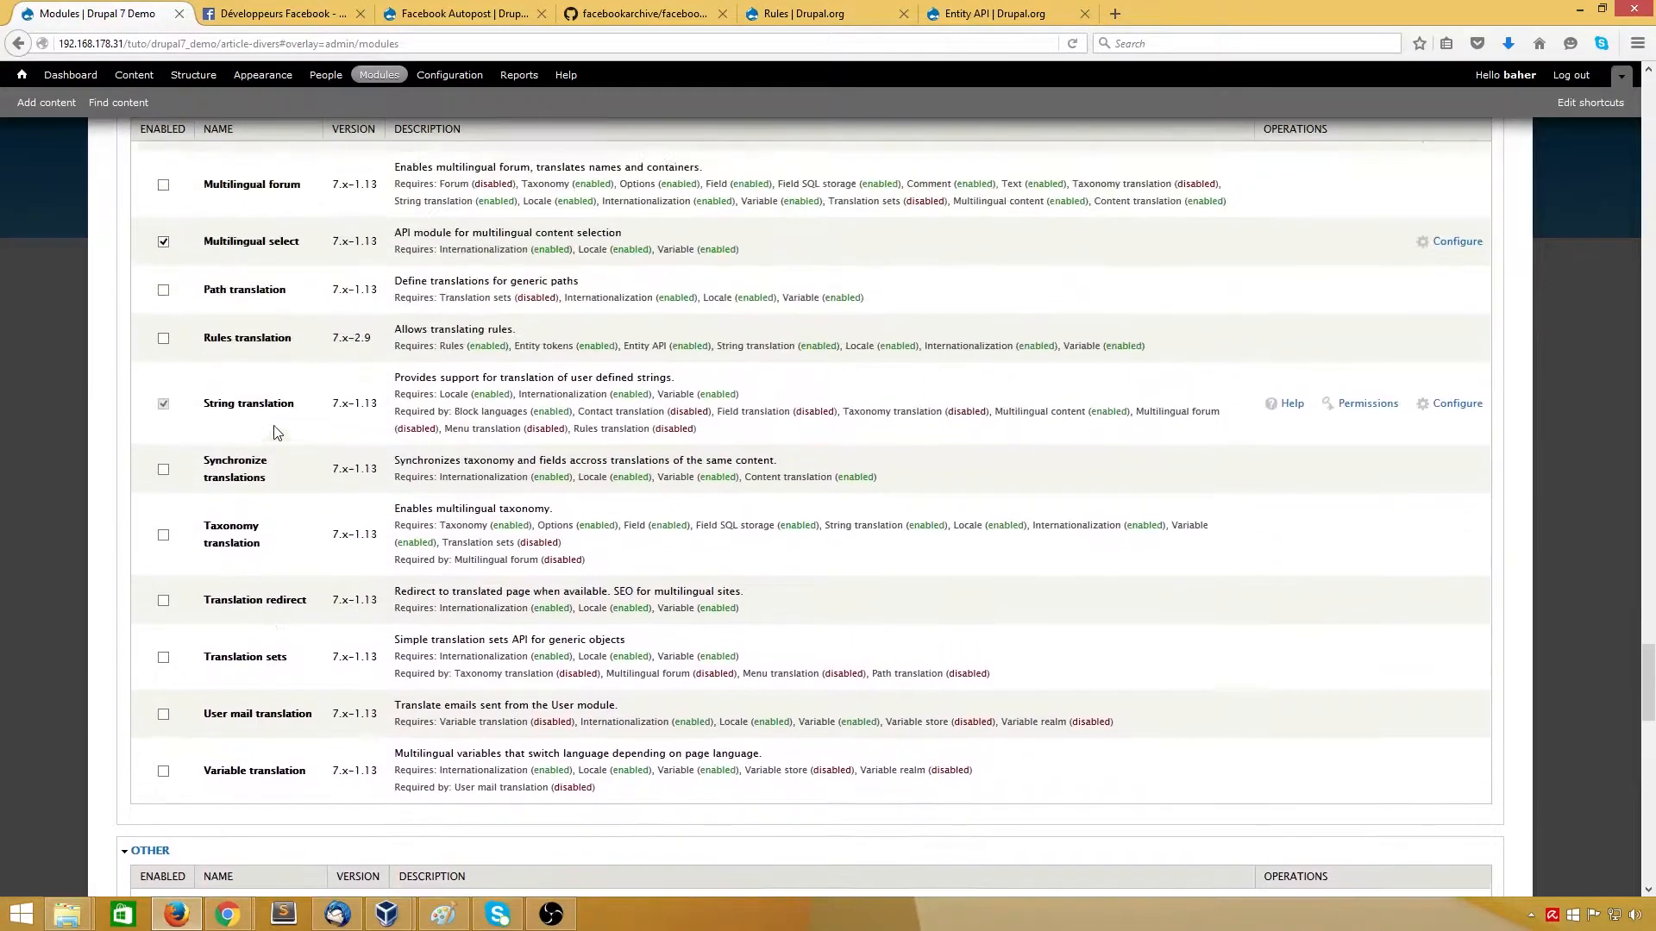
Step: Examine the Facebook Autopost section of the module list for the missing requirement of the Facebook autopost types module
scroll(276, 433, up, 20)
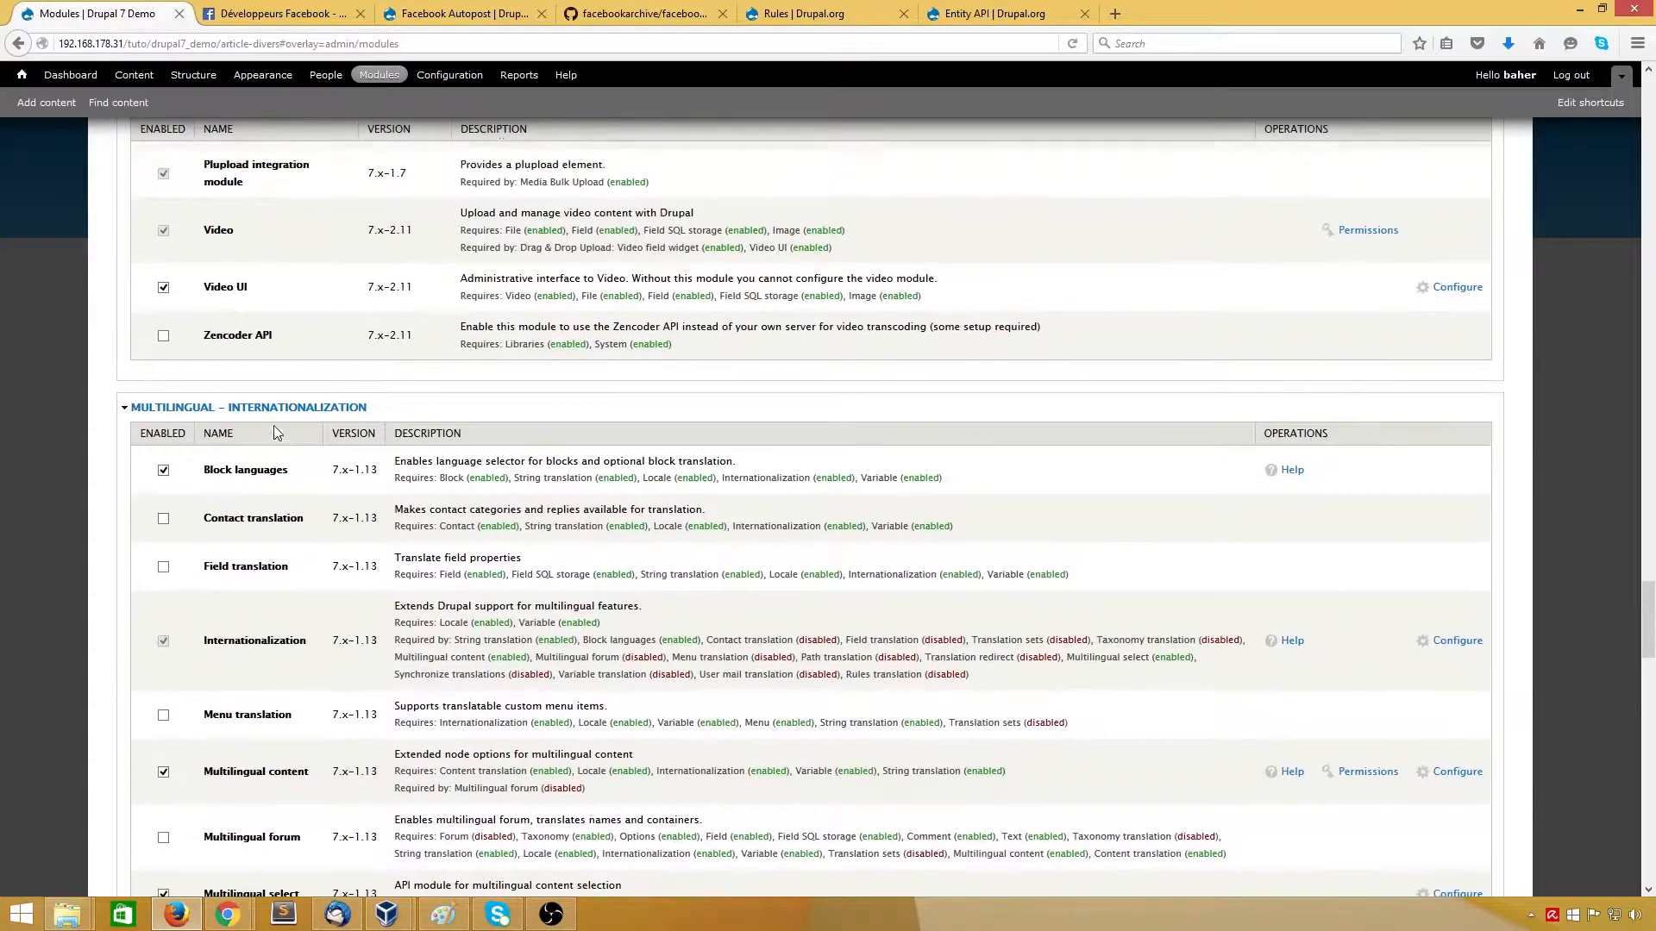
scroll(276, 430, up, 20)
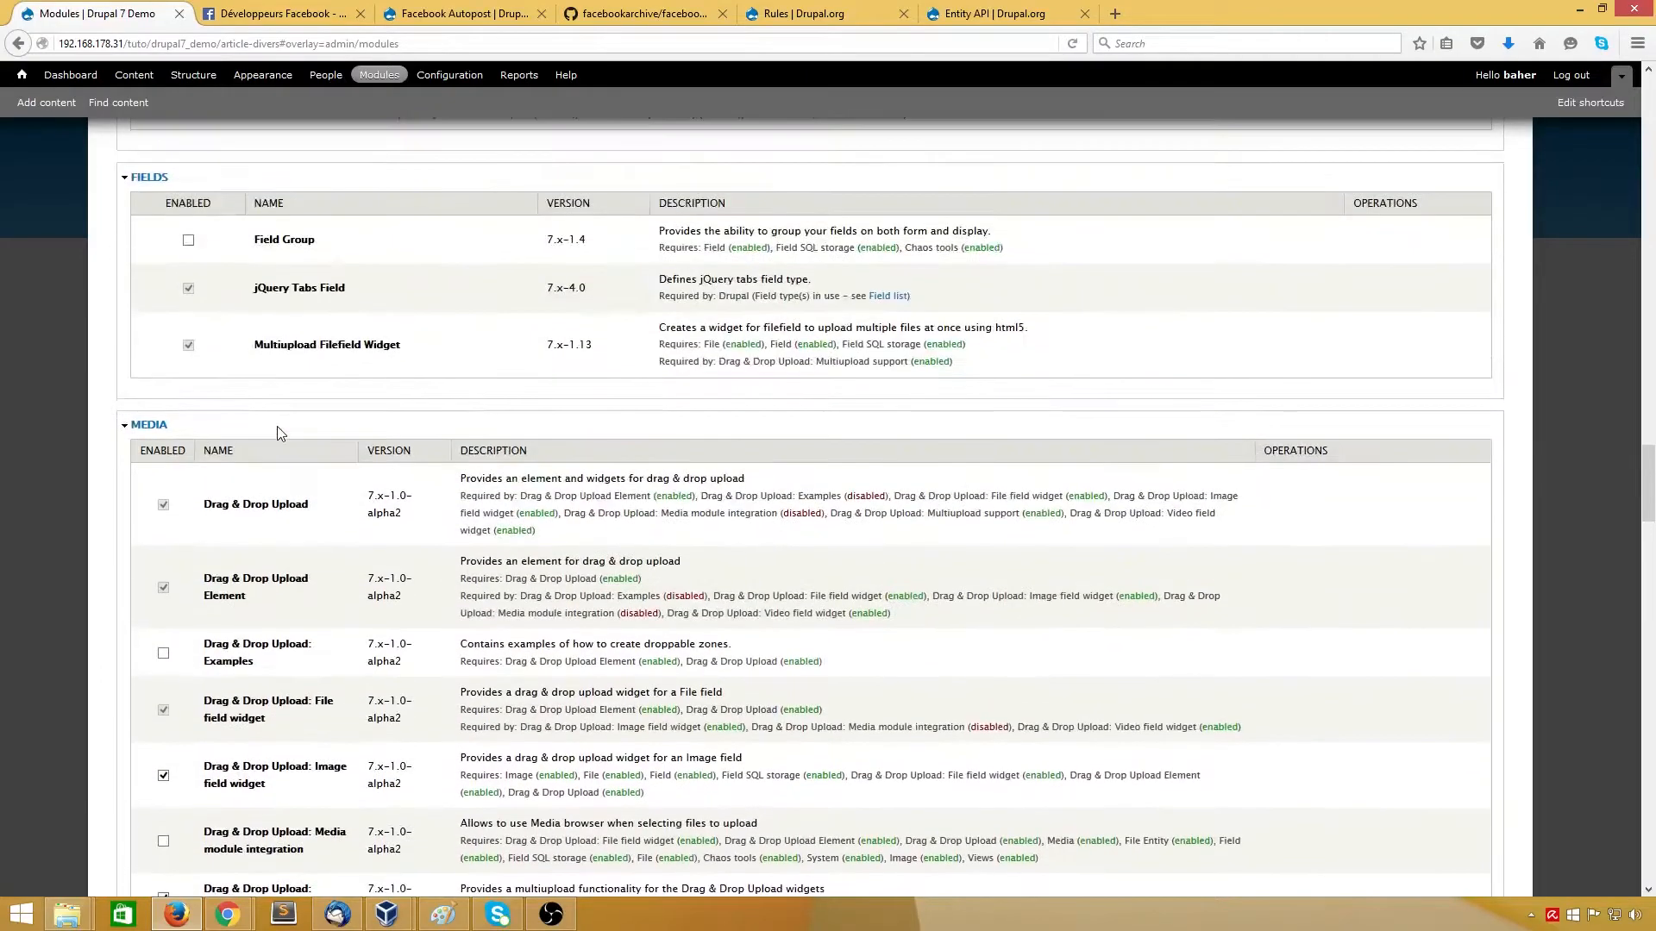
scroll(282, 429, up, 10)
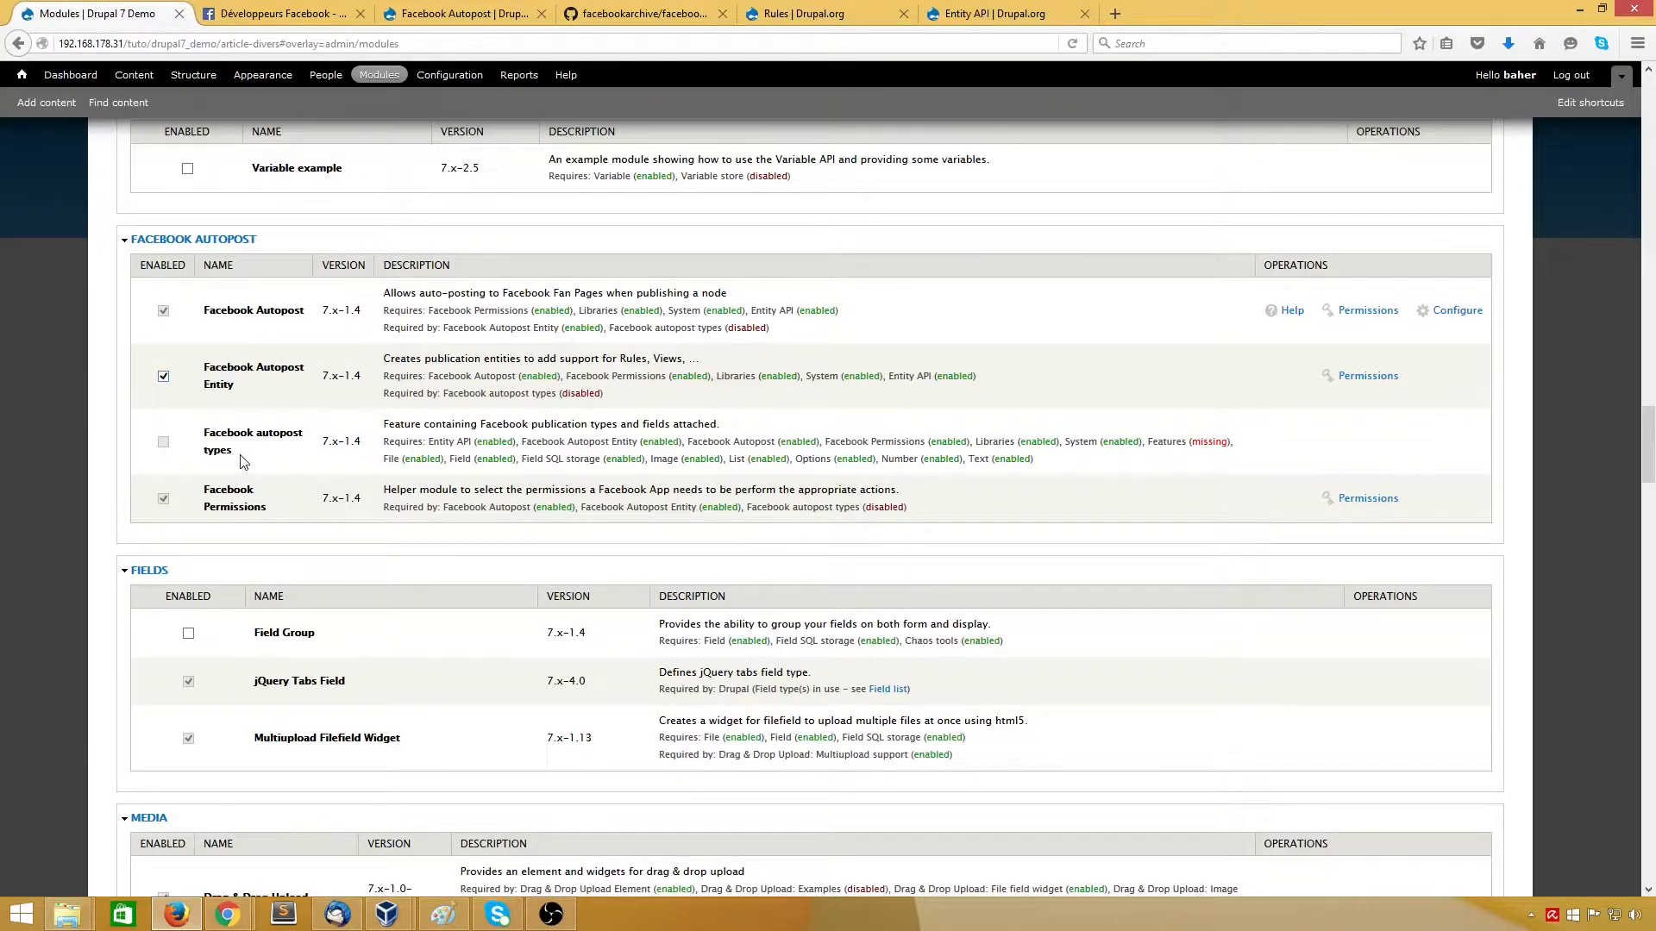
drag(243, 462, 204, 437)
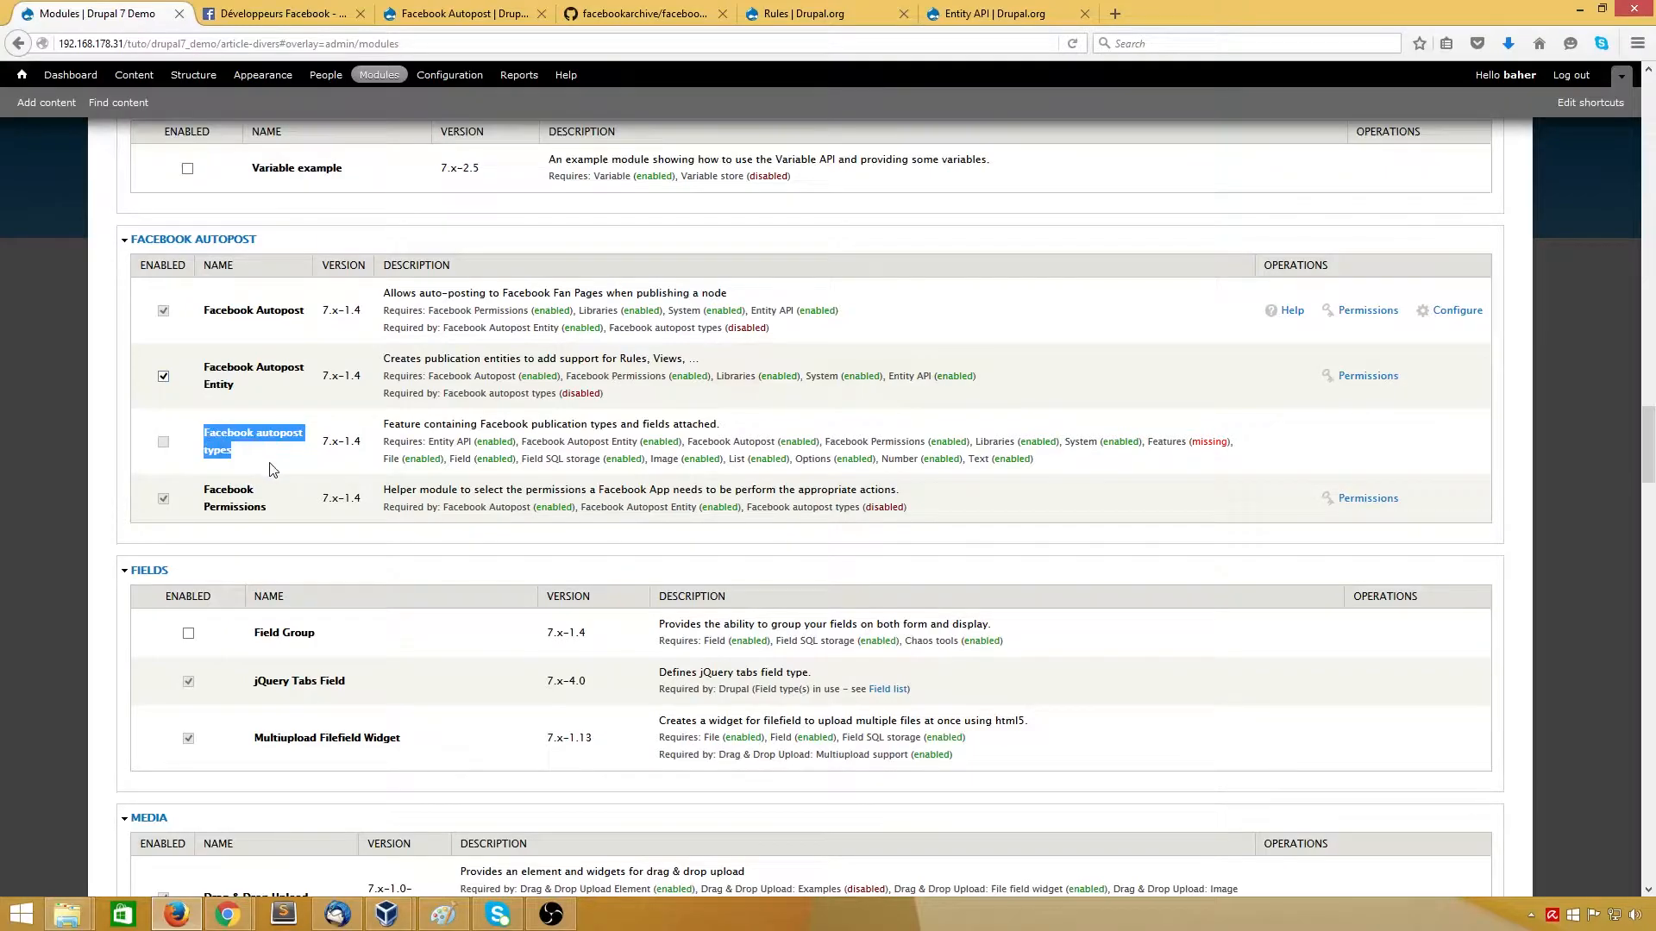
double_click(1155, 440)
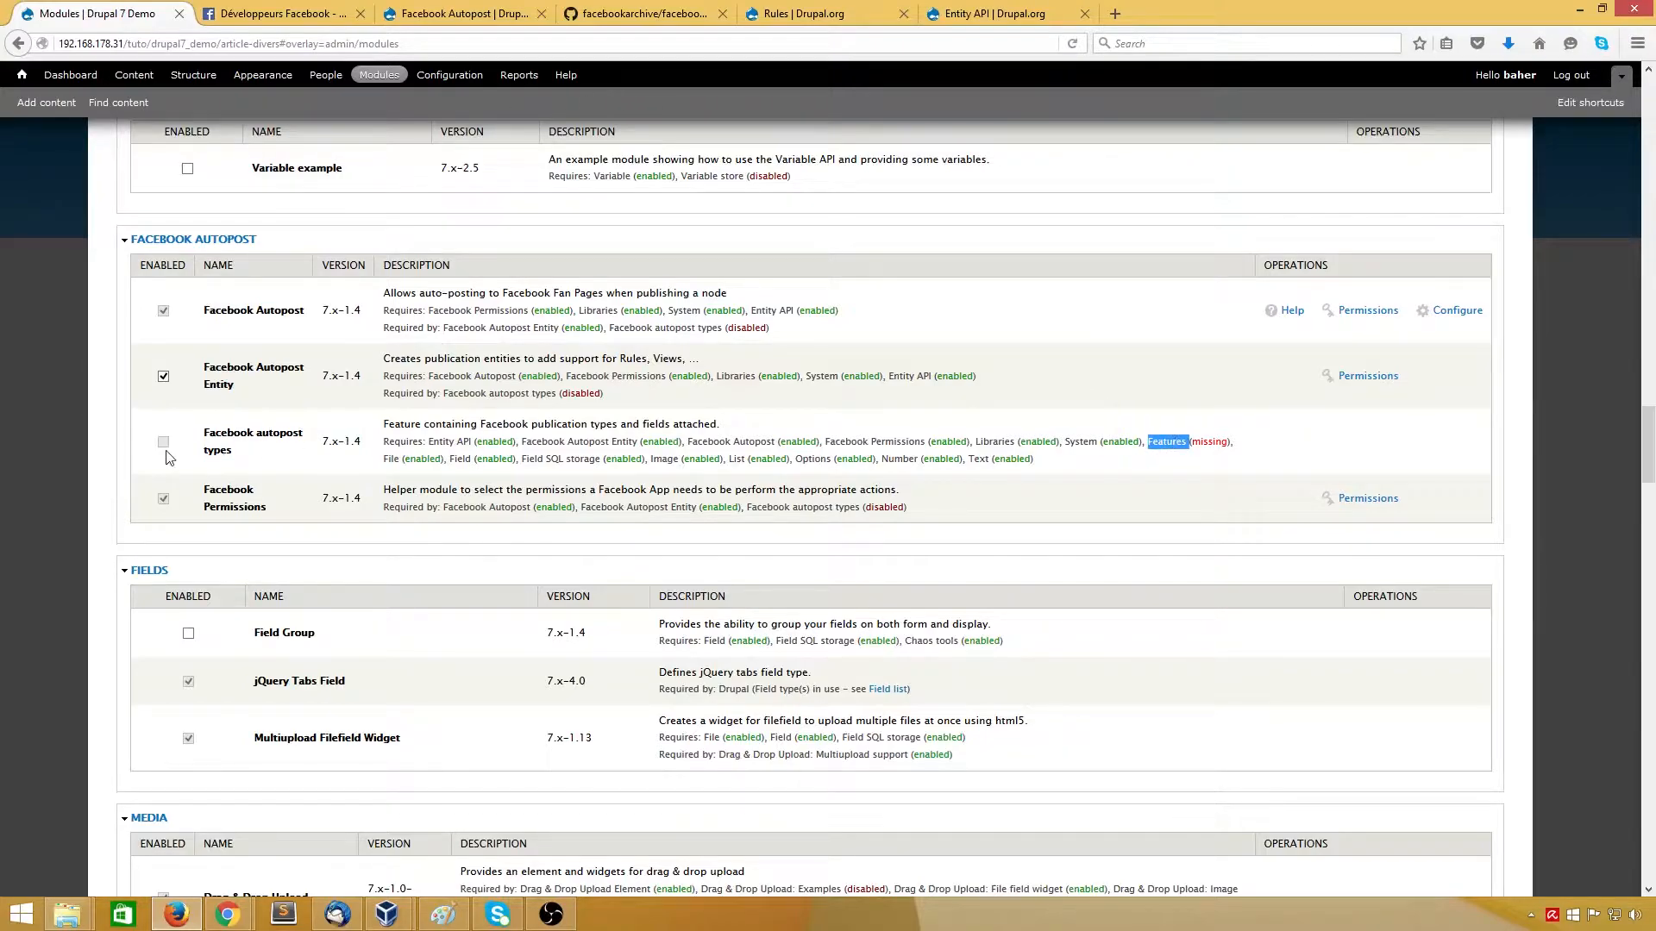
Step: Search the web for "Features drupal" in a new tab and open the Features project page on Drupal.org
click(1115, 13)
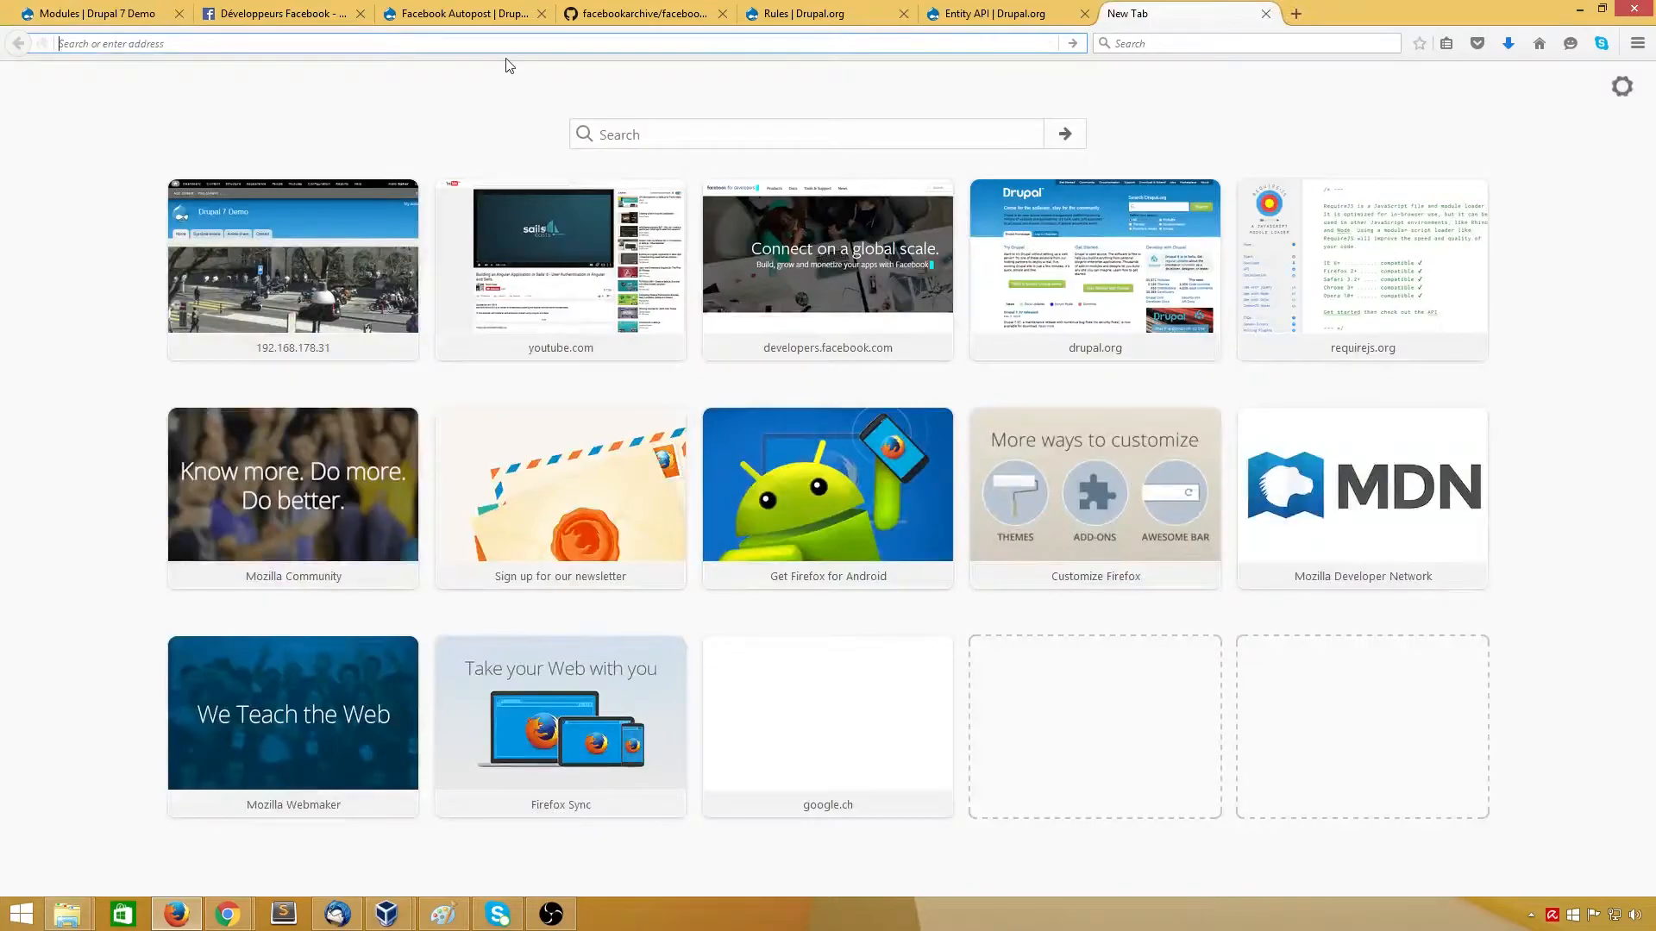
text(Feature)
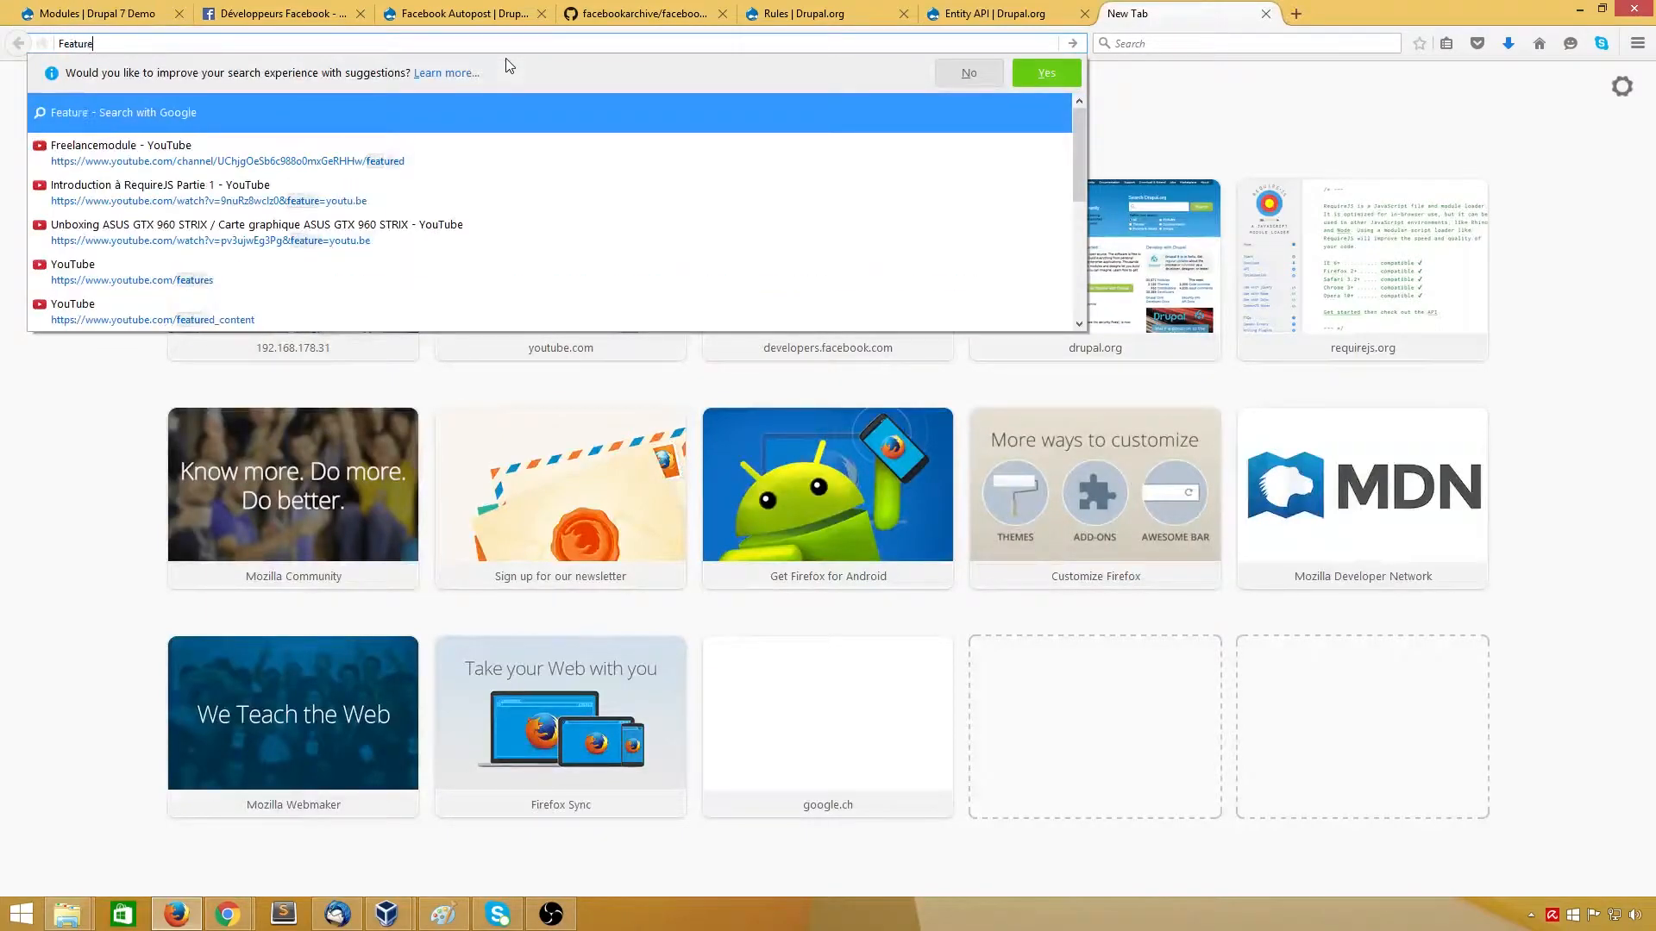
text(s drupal)
key(Return)
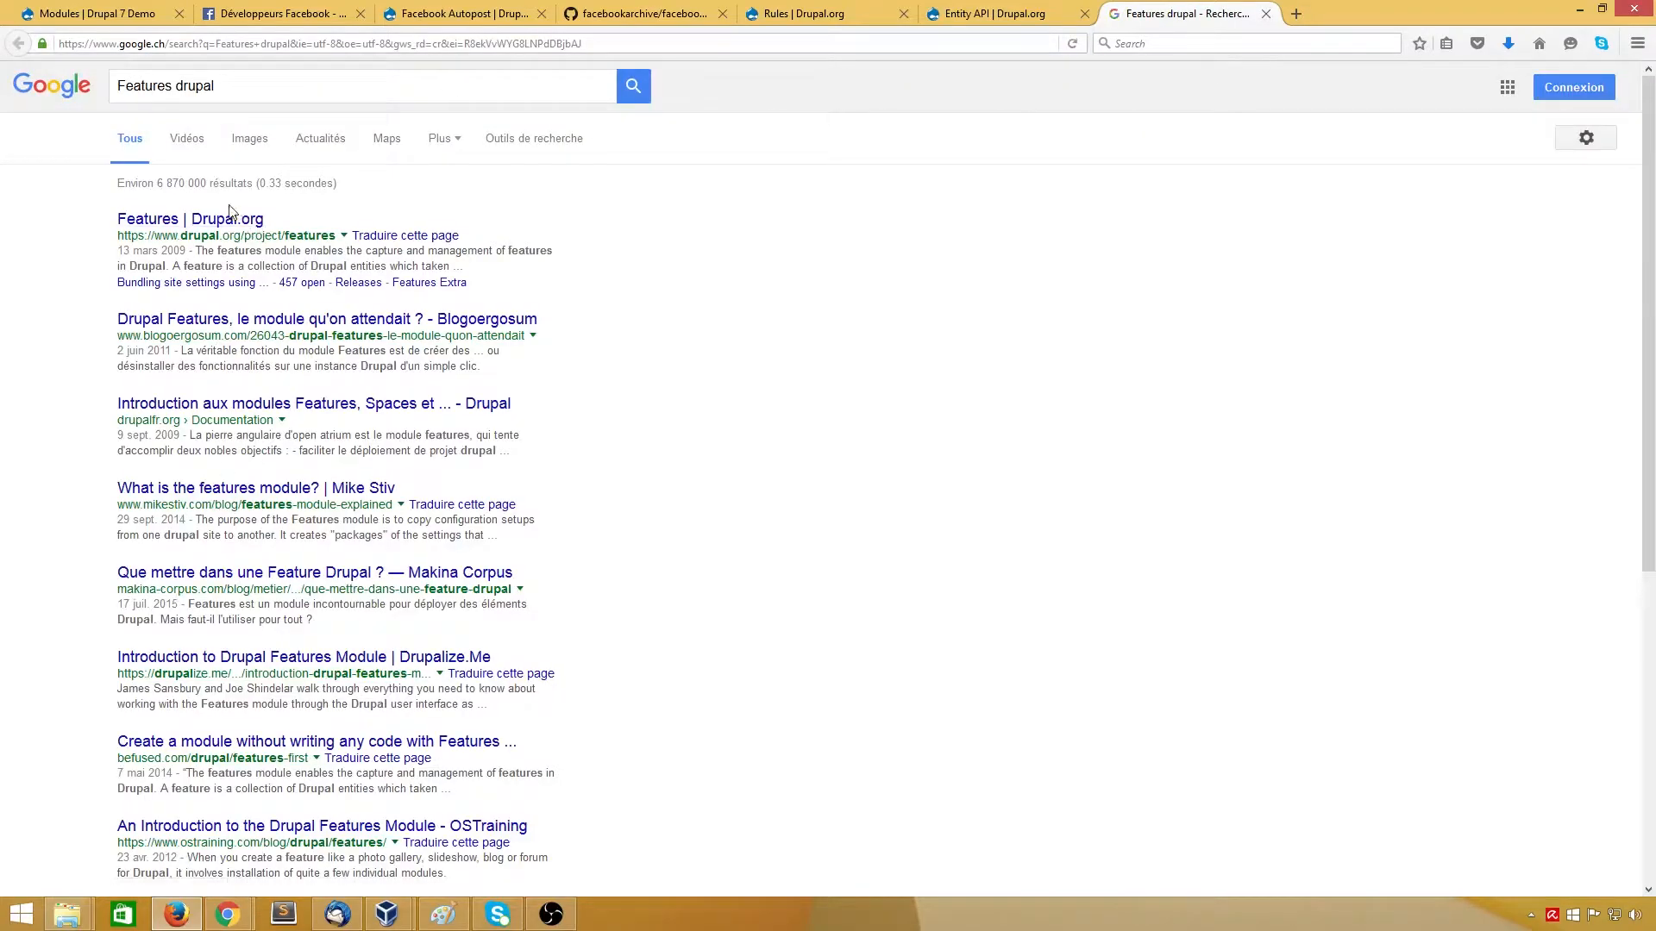
click(219, 219)
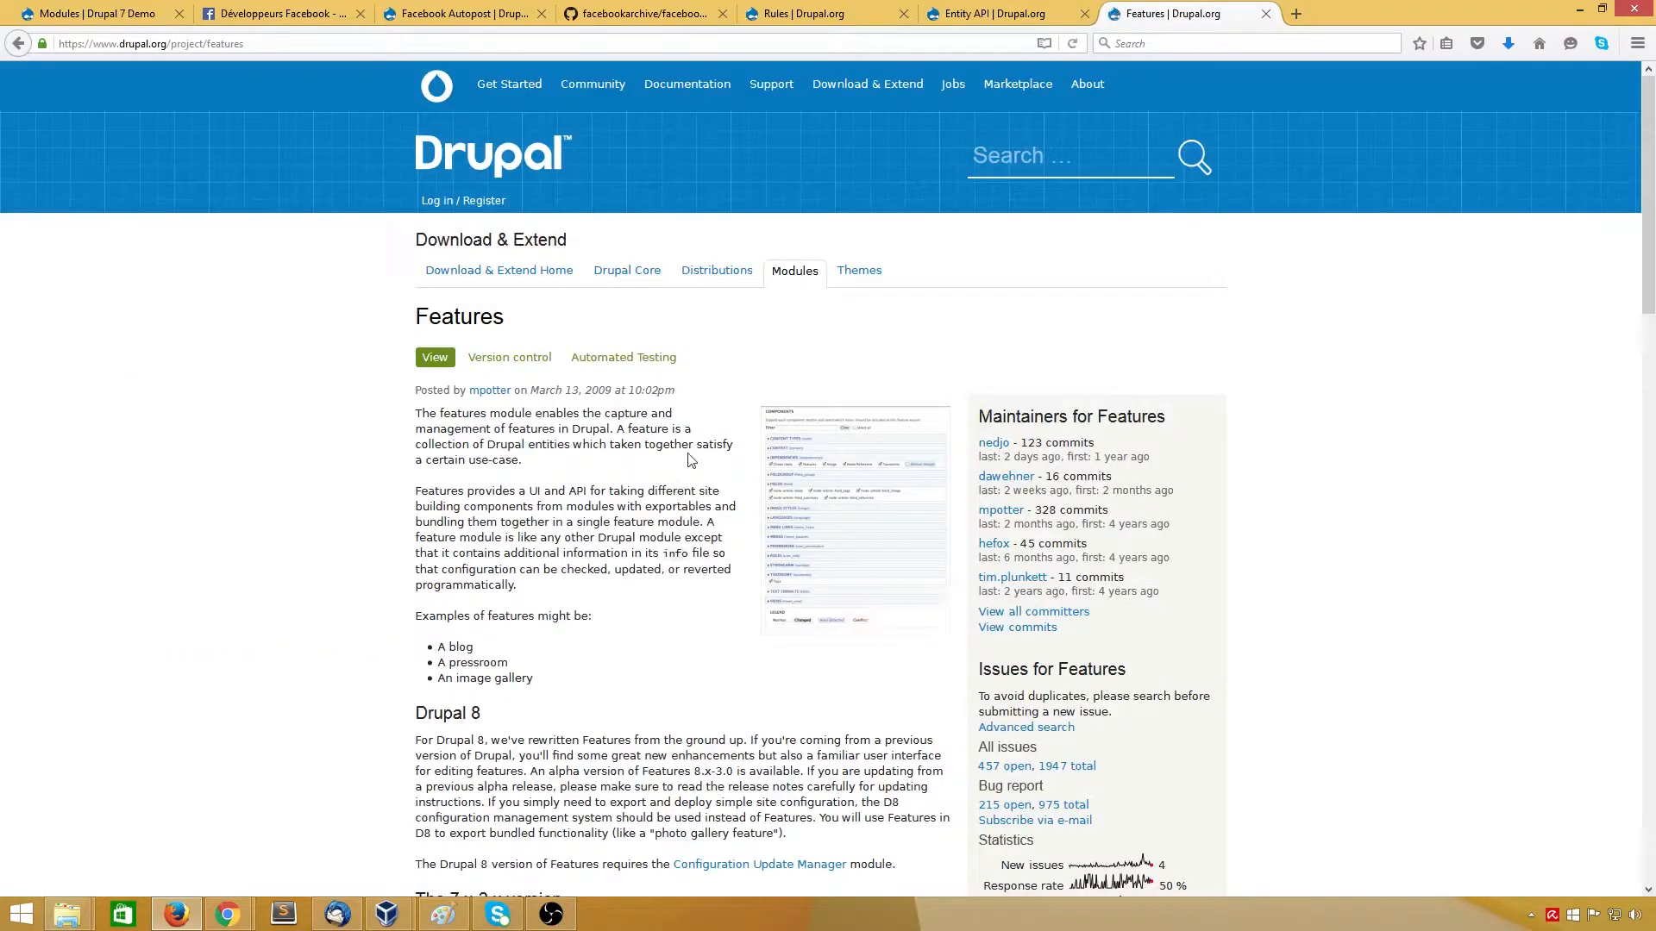
Step: Download the recommended Features 7.x-2.7 release as a zip file and save it
scroll(690, 460, down, 15)
scroll(690, 459, down, 5)
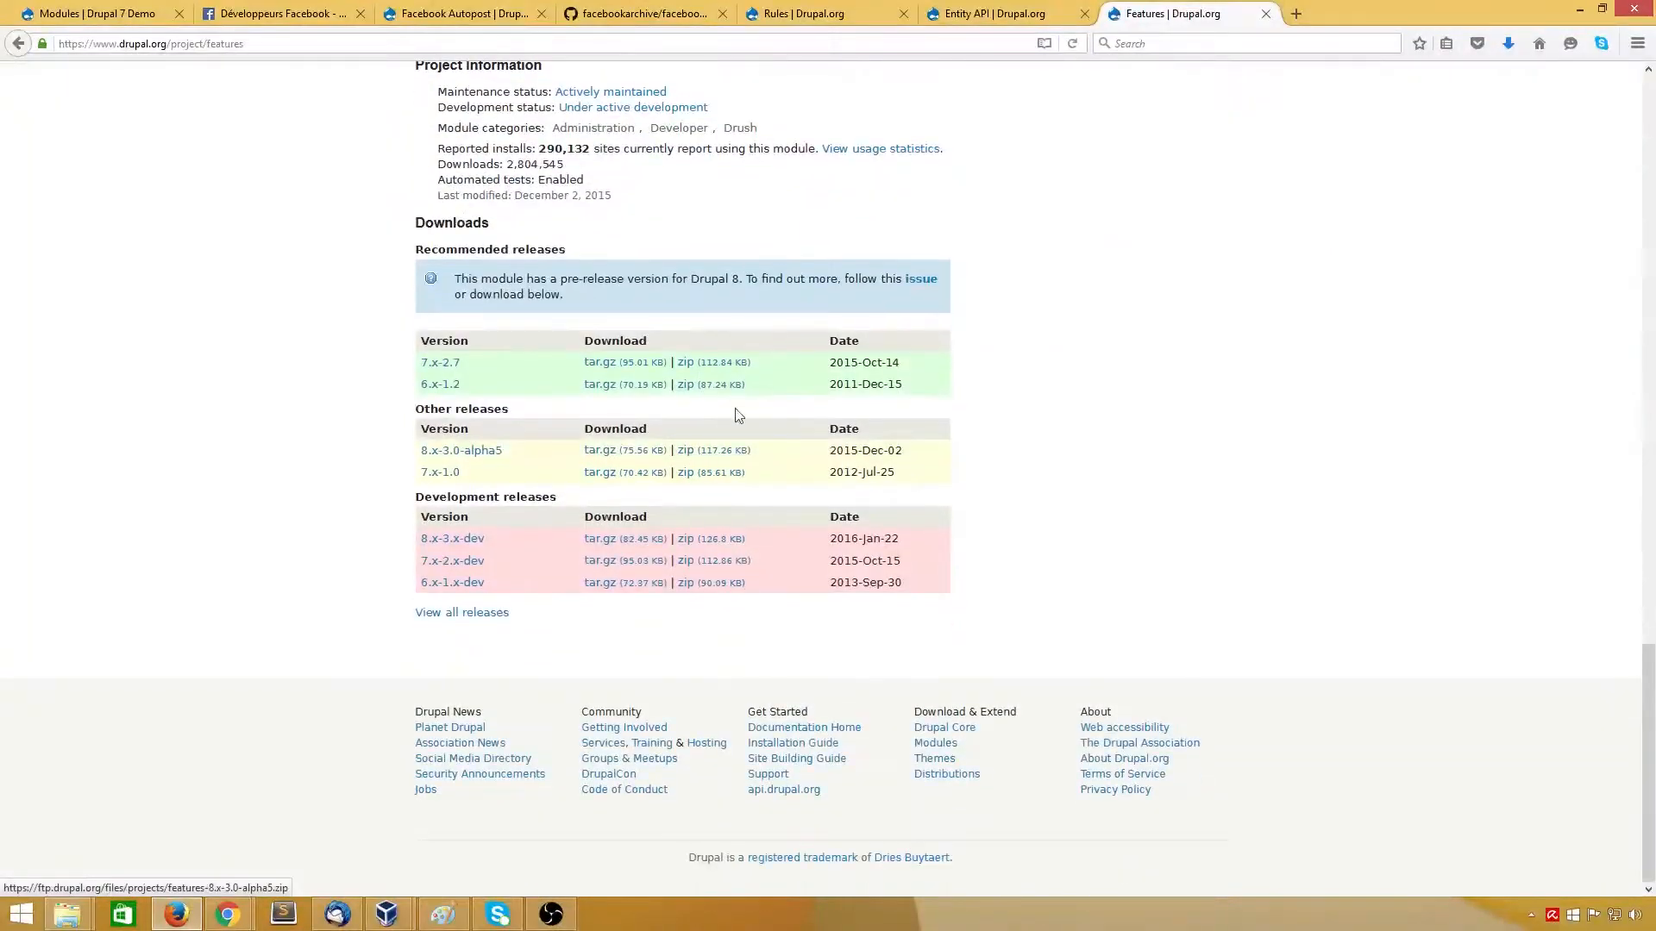
click(711, 369)
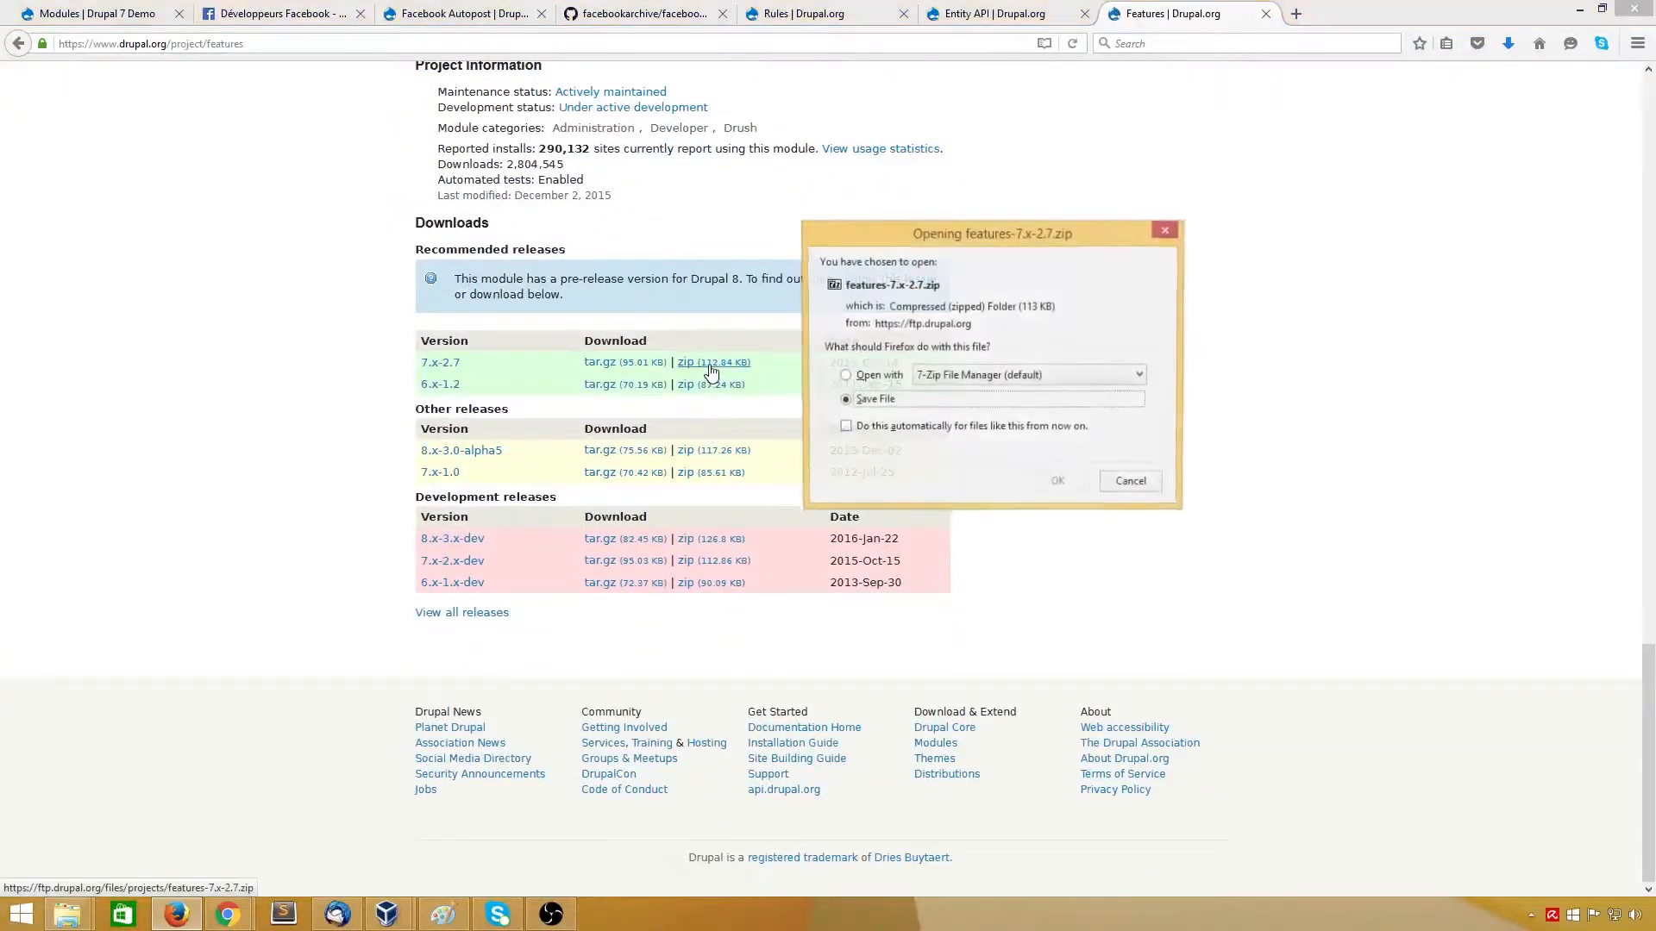
click(1059, 485)
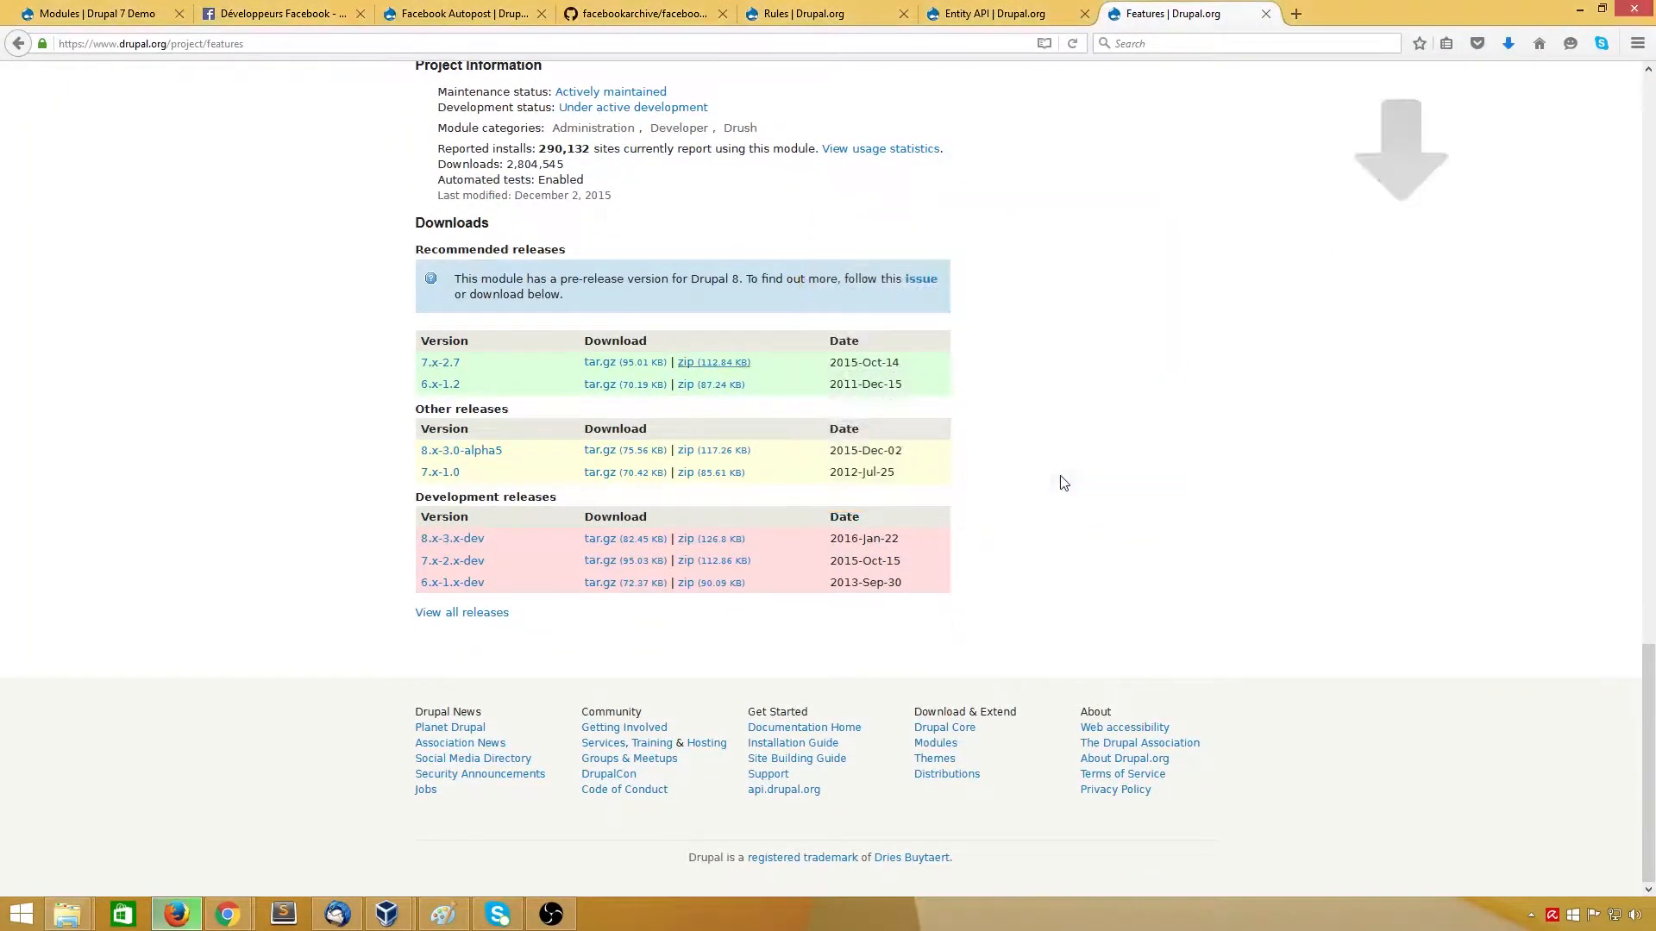
Step: Extract the features folder from features-7.x-2.7.zip into the drupal7_demo site's sites/all/modules folder
click(67, 914)
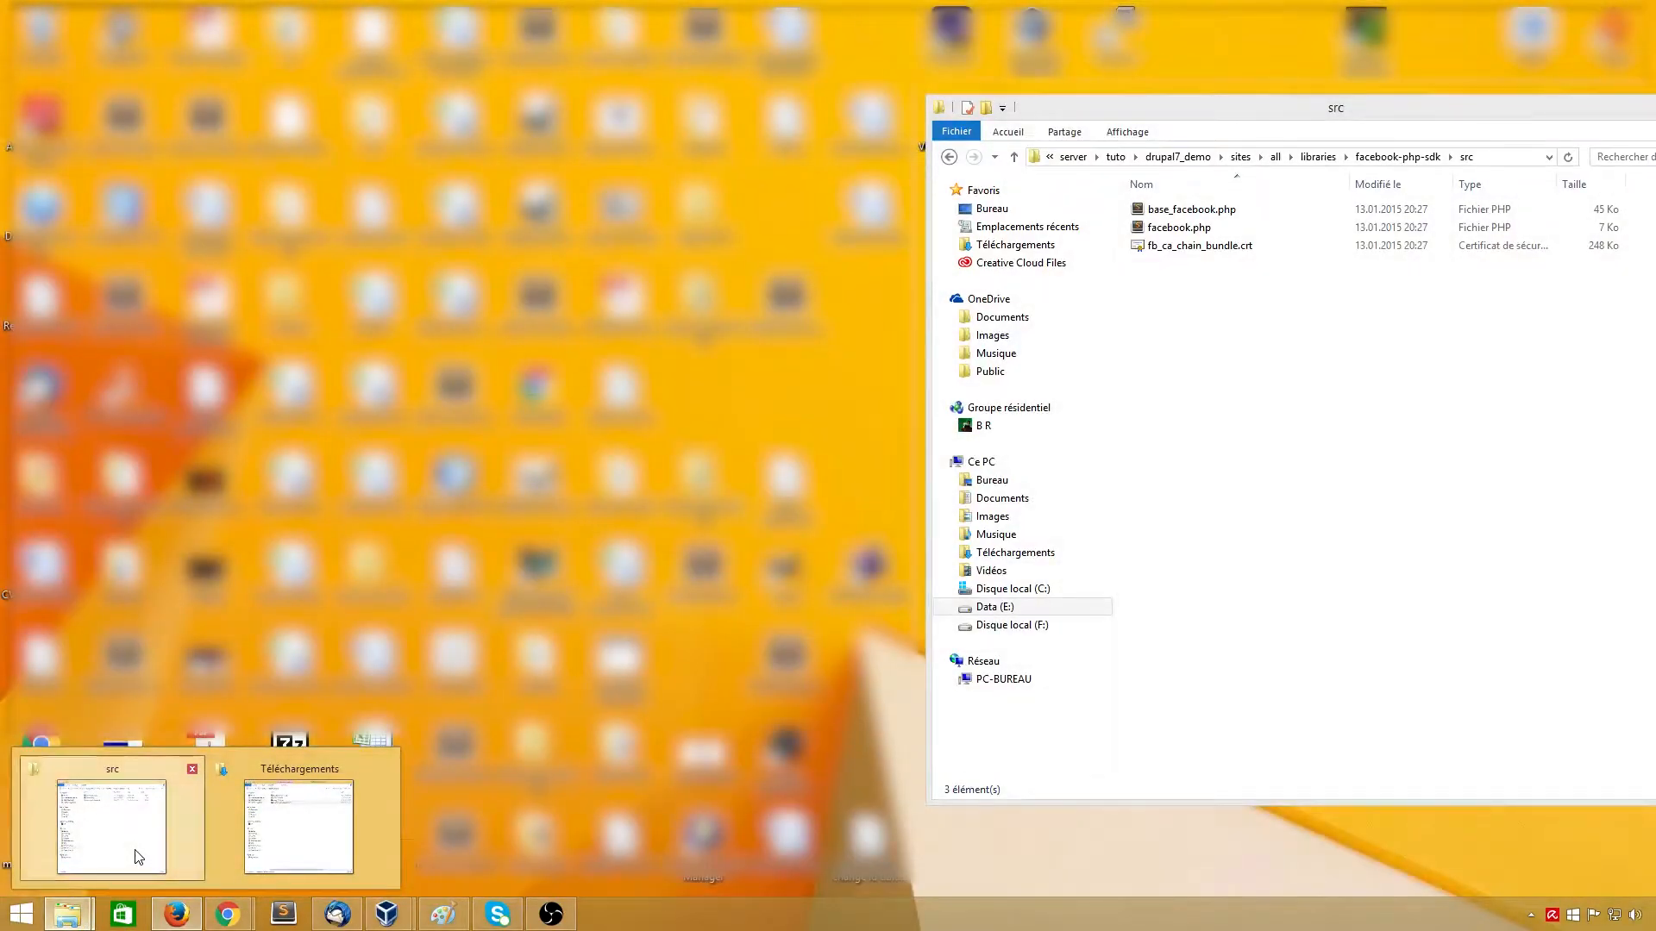
click(135, 857)
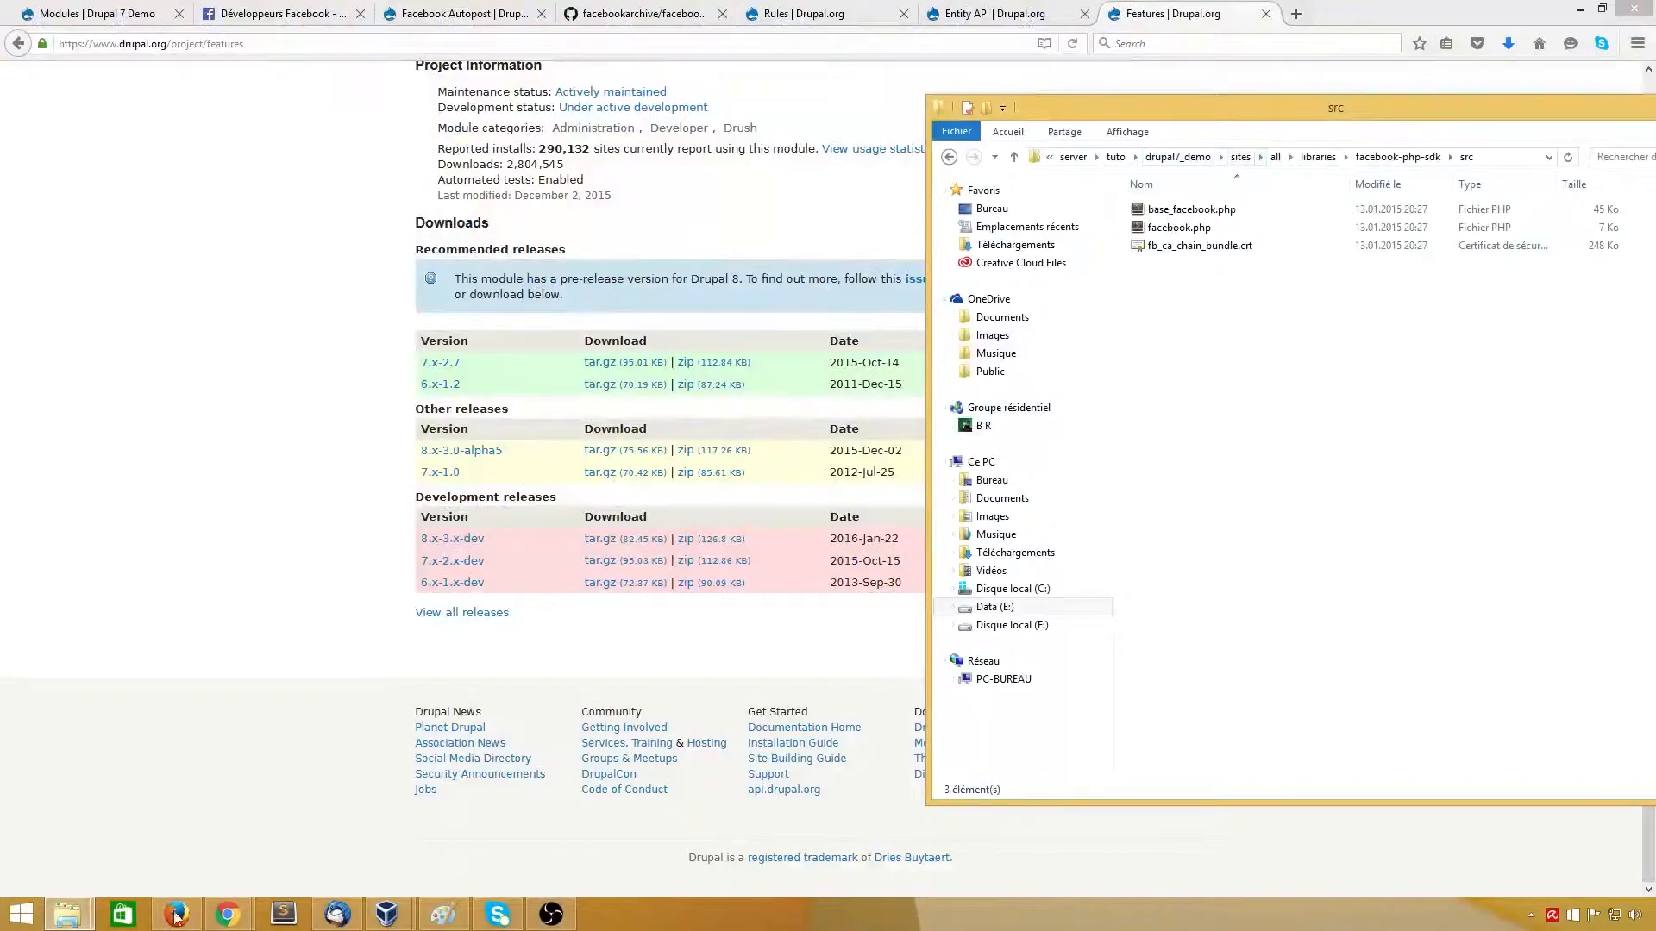
click(67, 914)
click(103, 810)
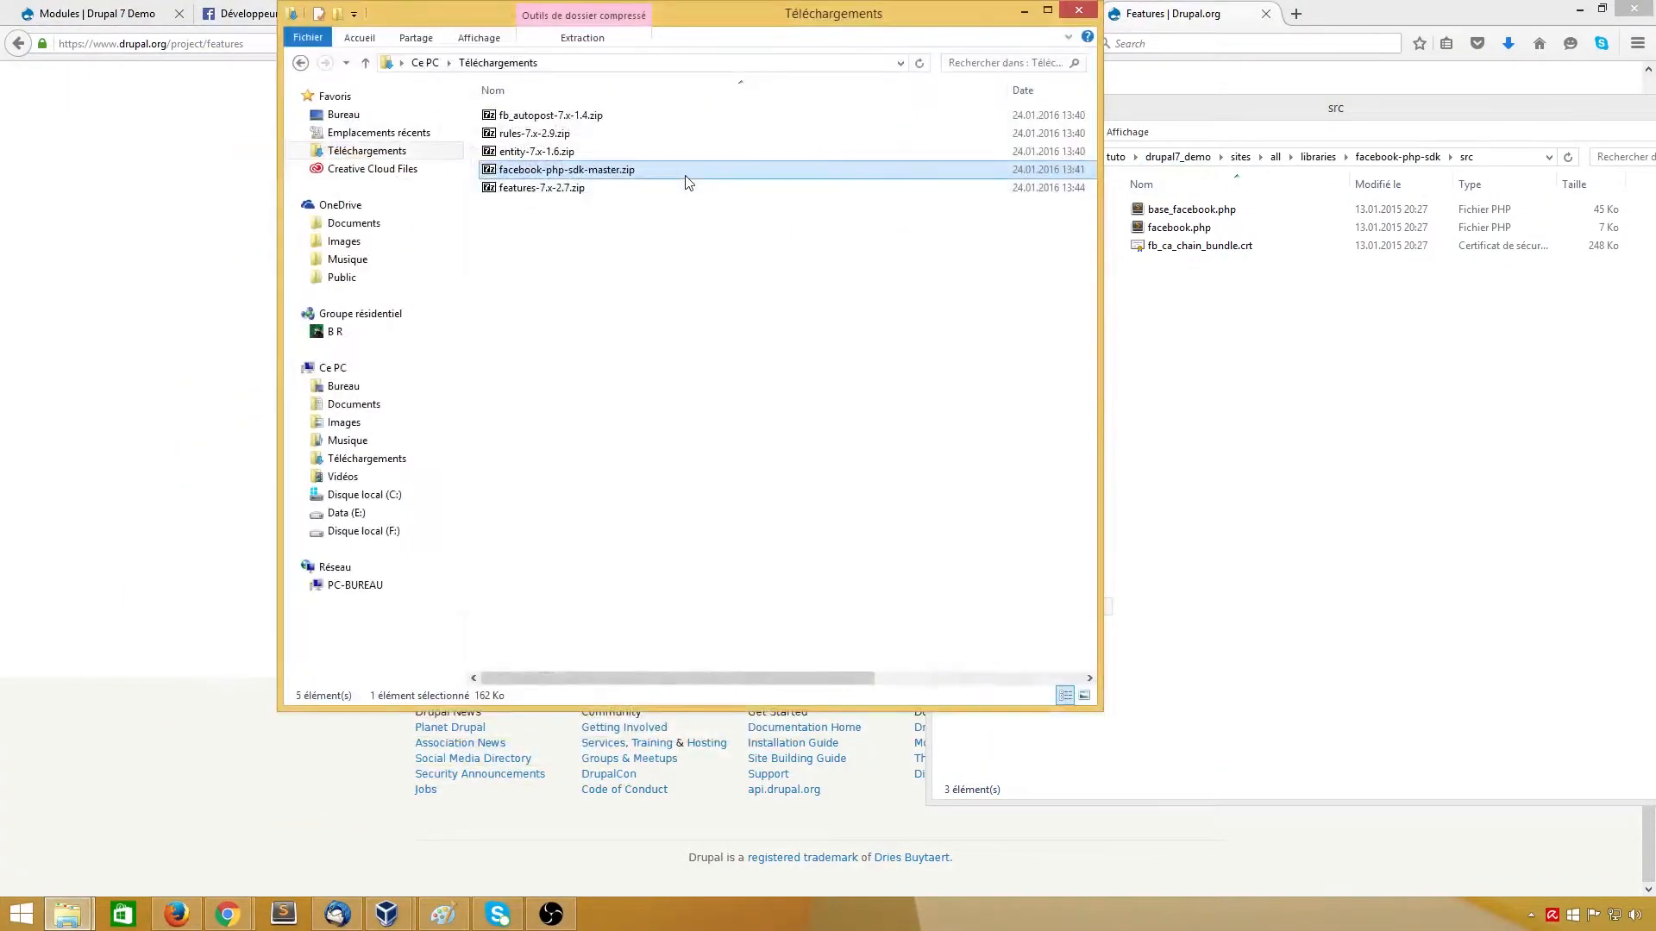
double_click(534, 187)
click(1329, 312)
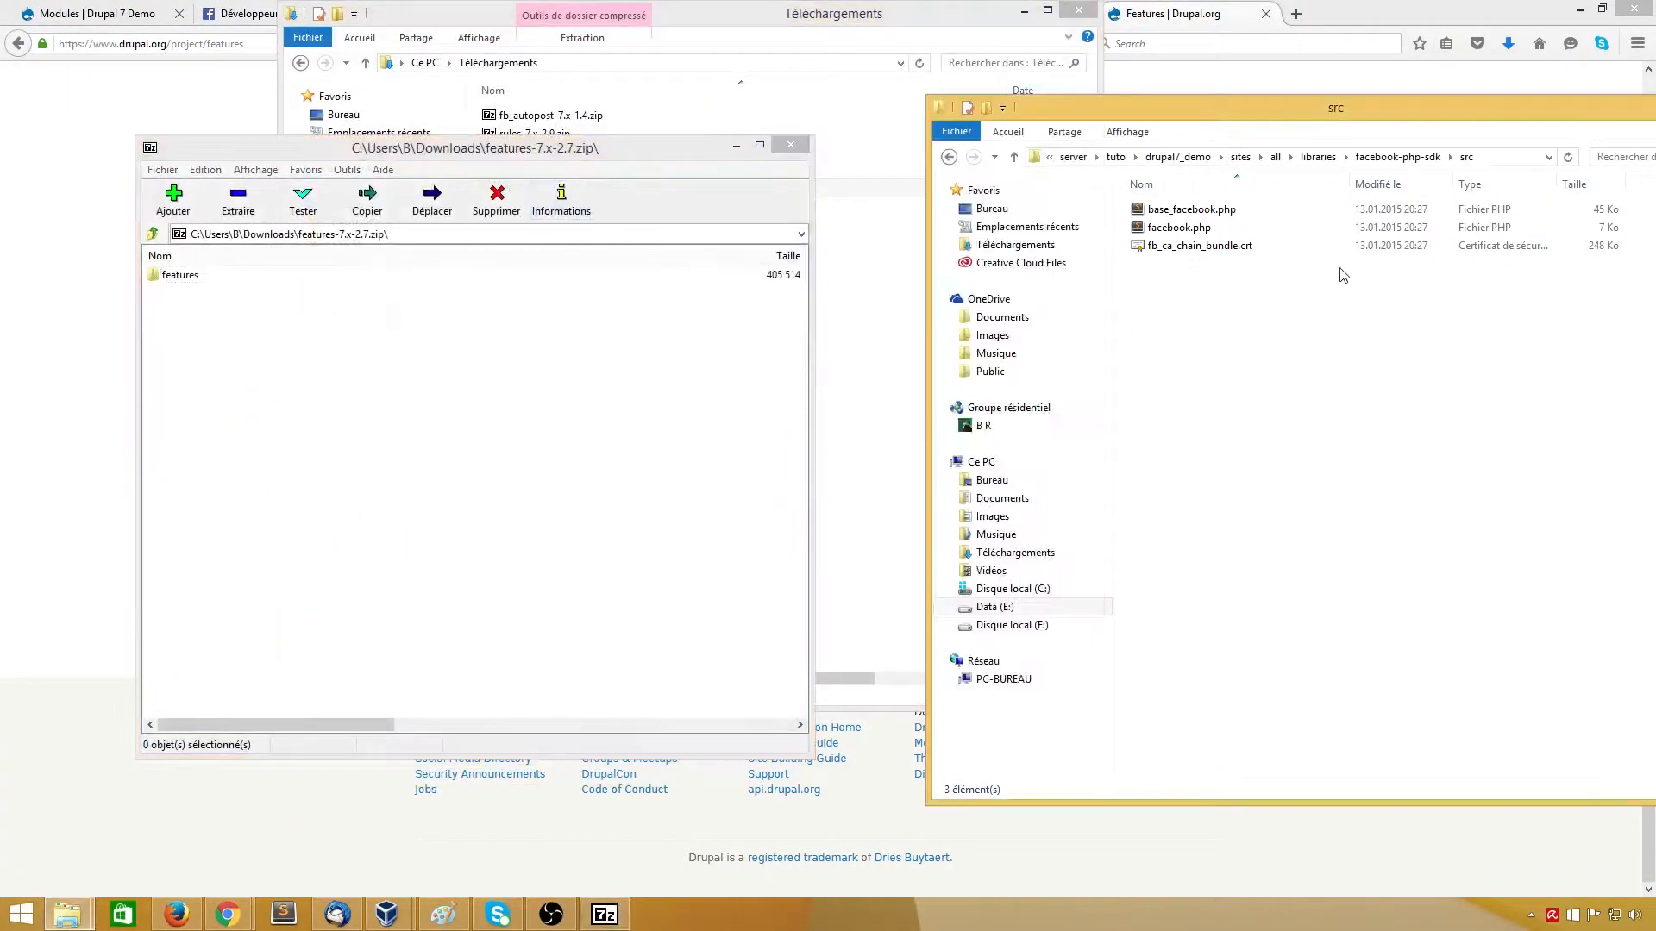
click(1274, 156)
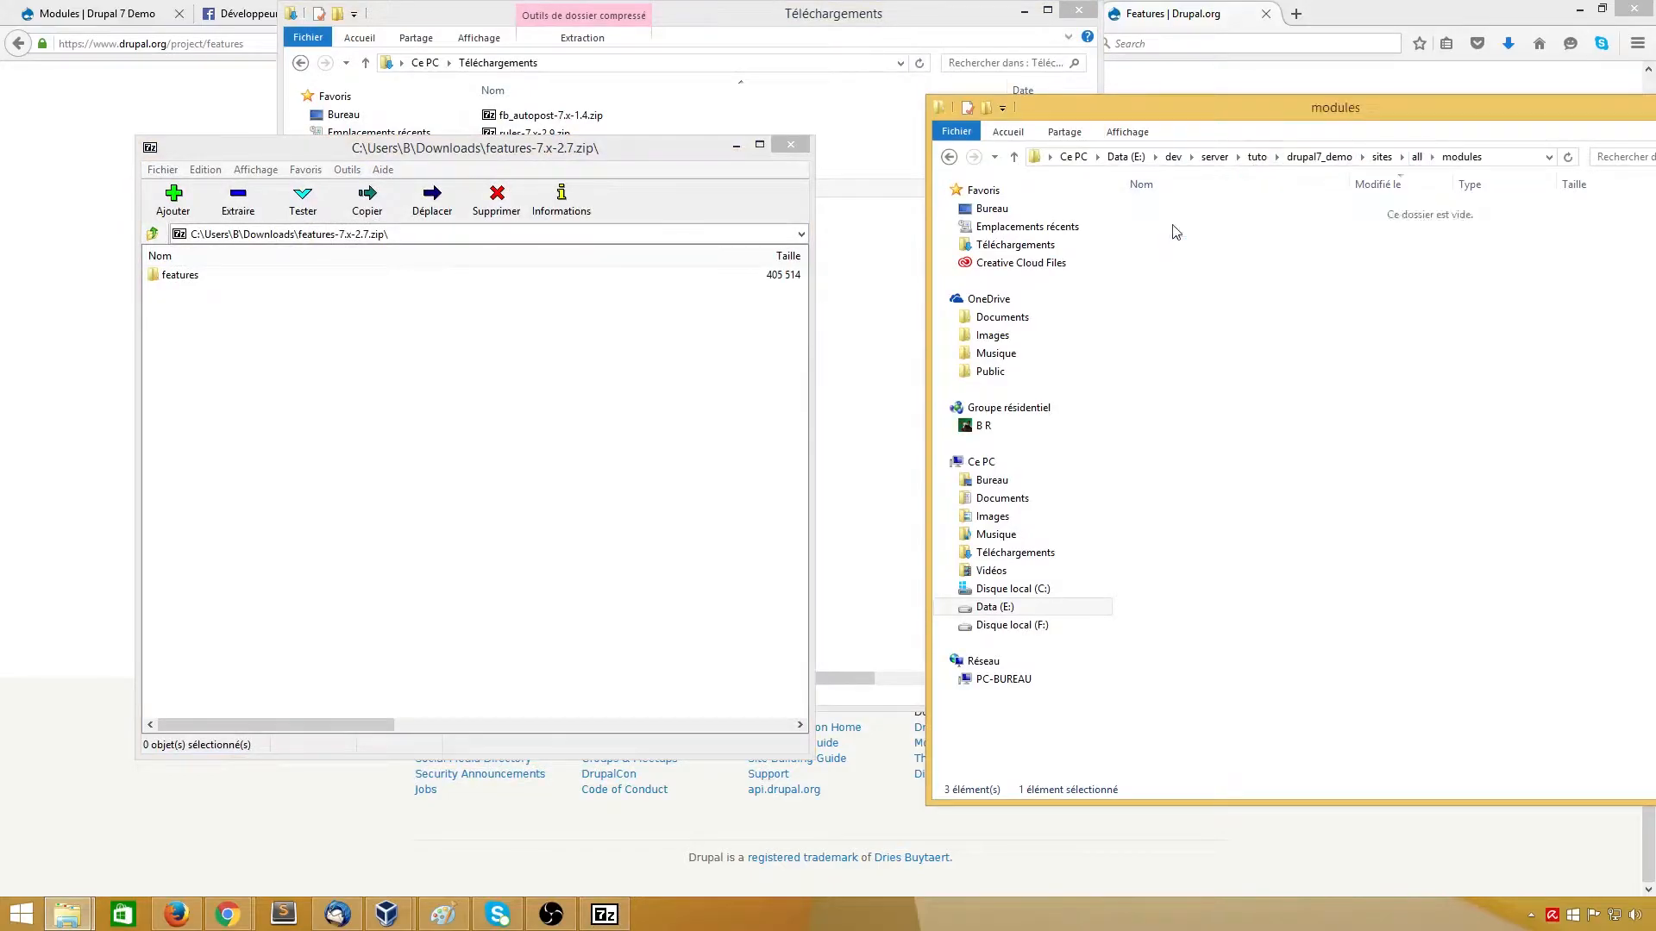
drag(184, 276, 1201, 759)
Step: Return to the Drupal 7 Demo site's Modules page in the browser and reload it
click(56, 197)
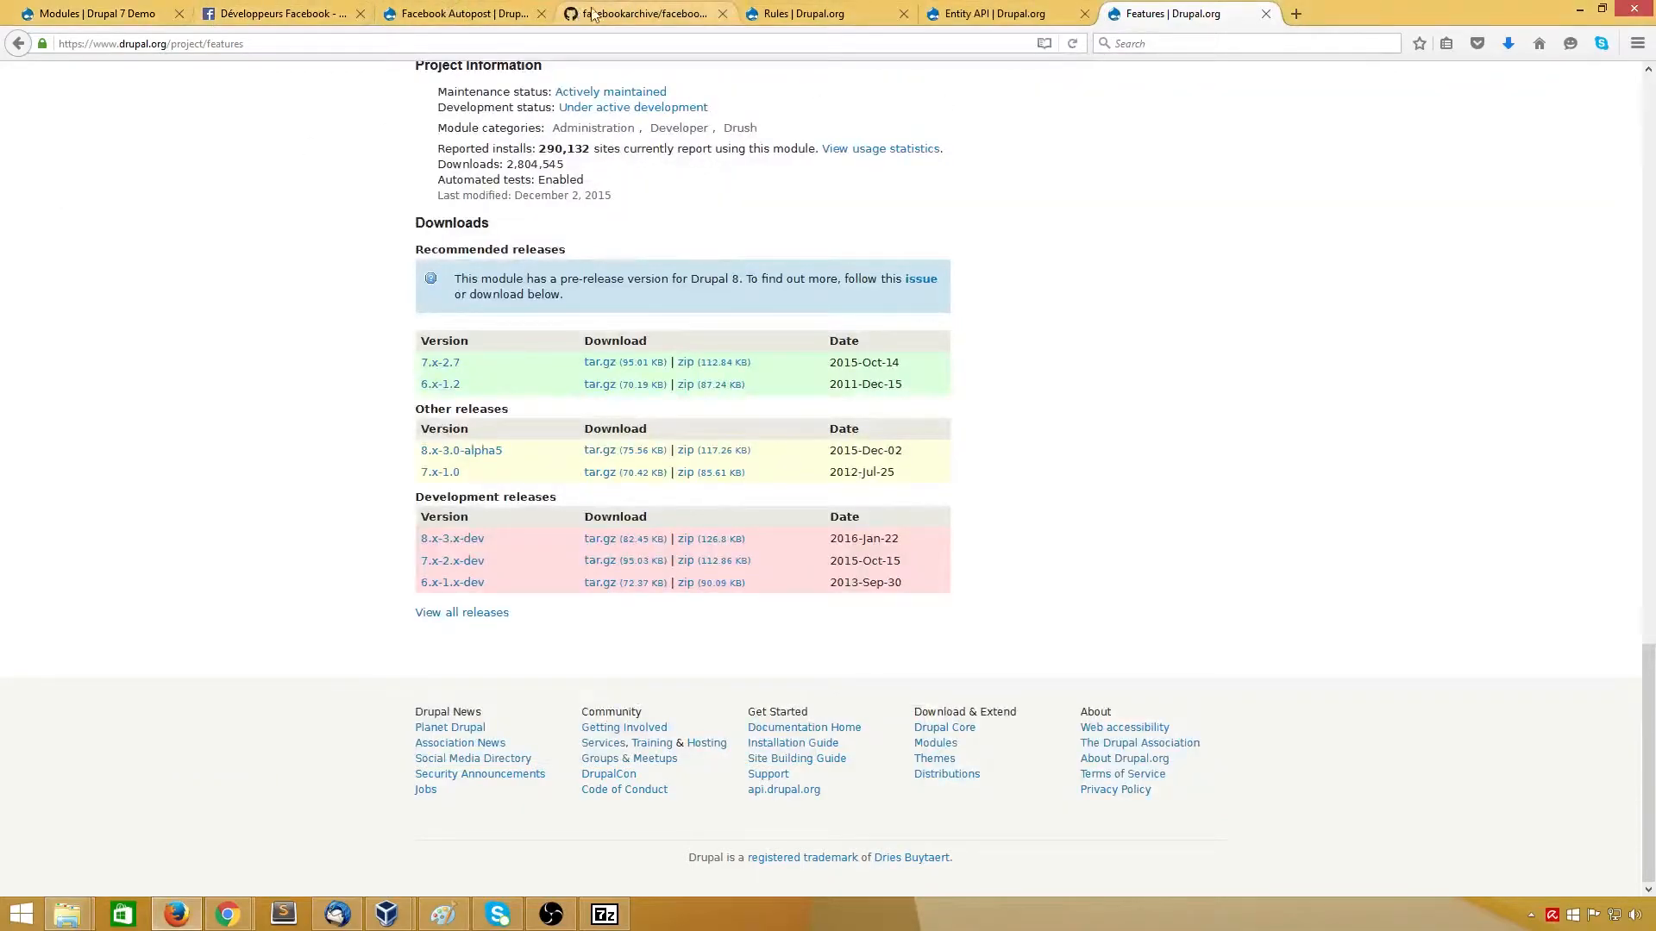
click(829, 10)
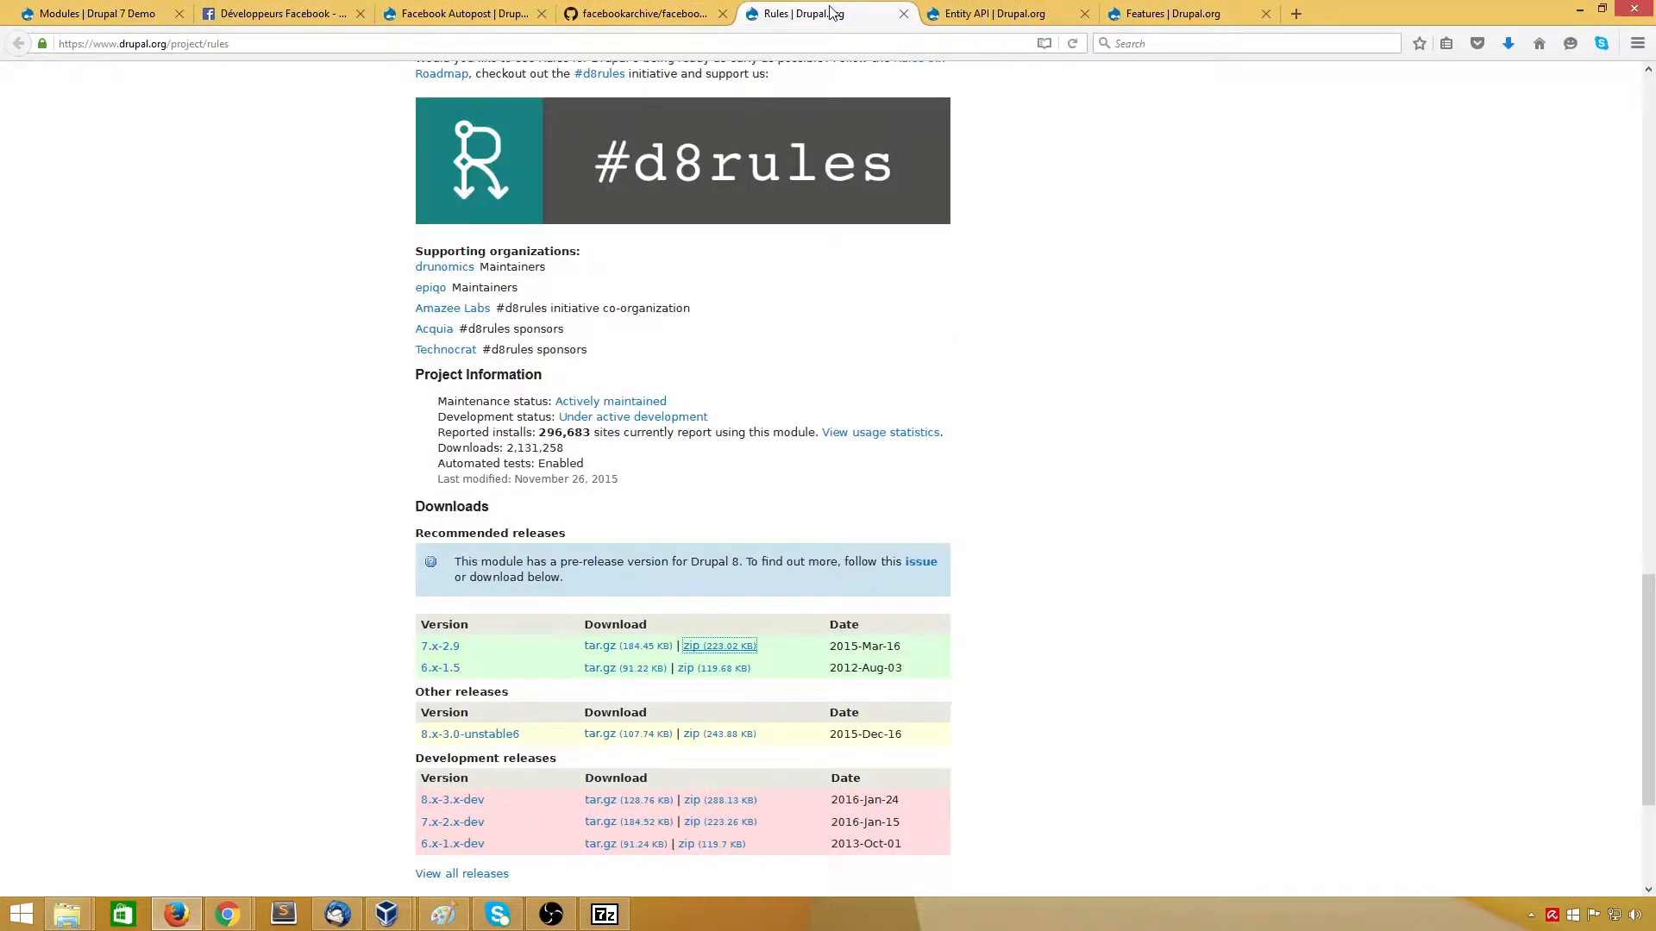
click(76, 13)
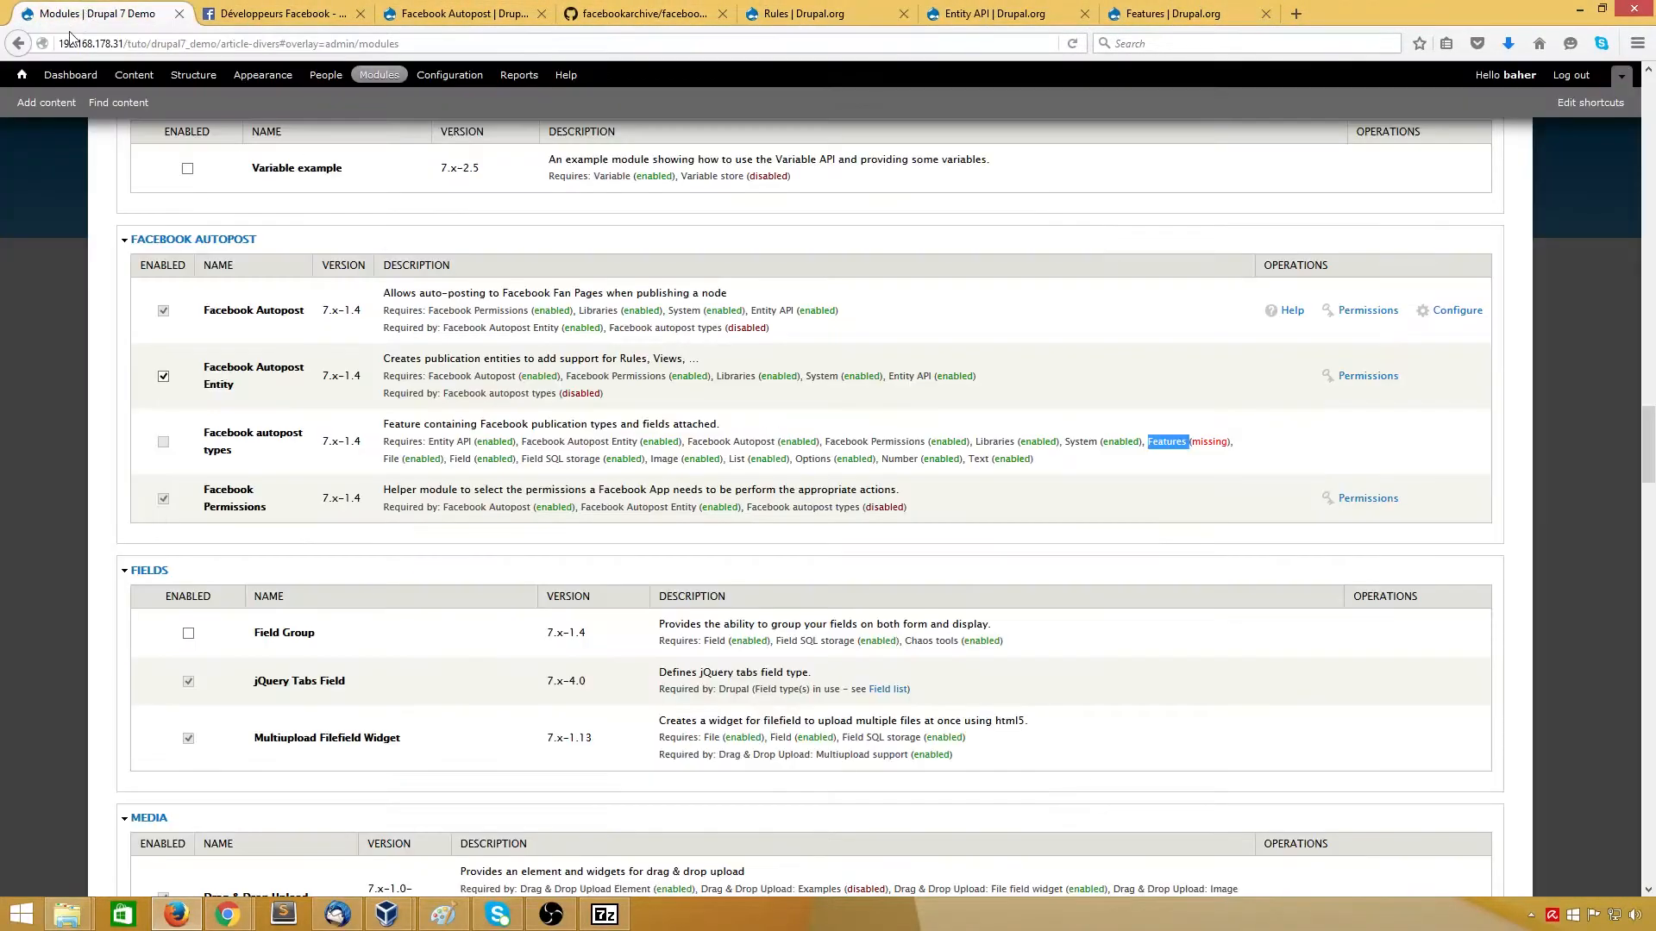
click(1075, 44)
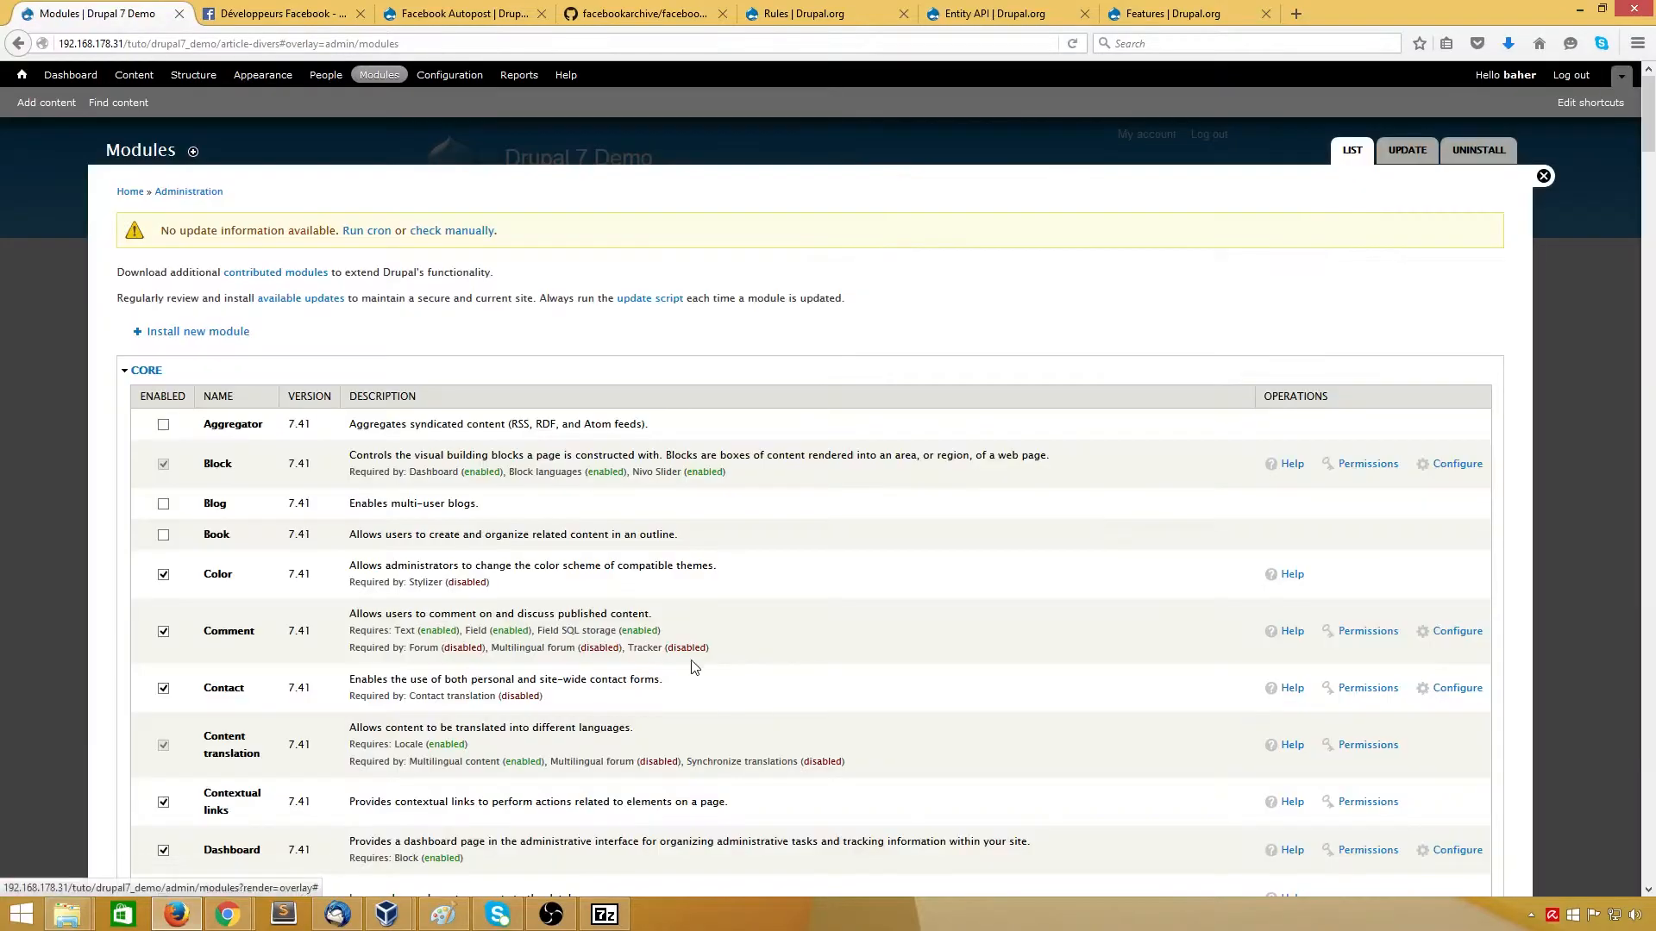
Step: Select the Facebook autopost types module for enabling and save the module configuration
scroll(713, 664, down, 20)
scroll(576, 686, down, 20)
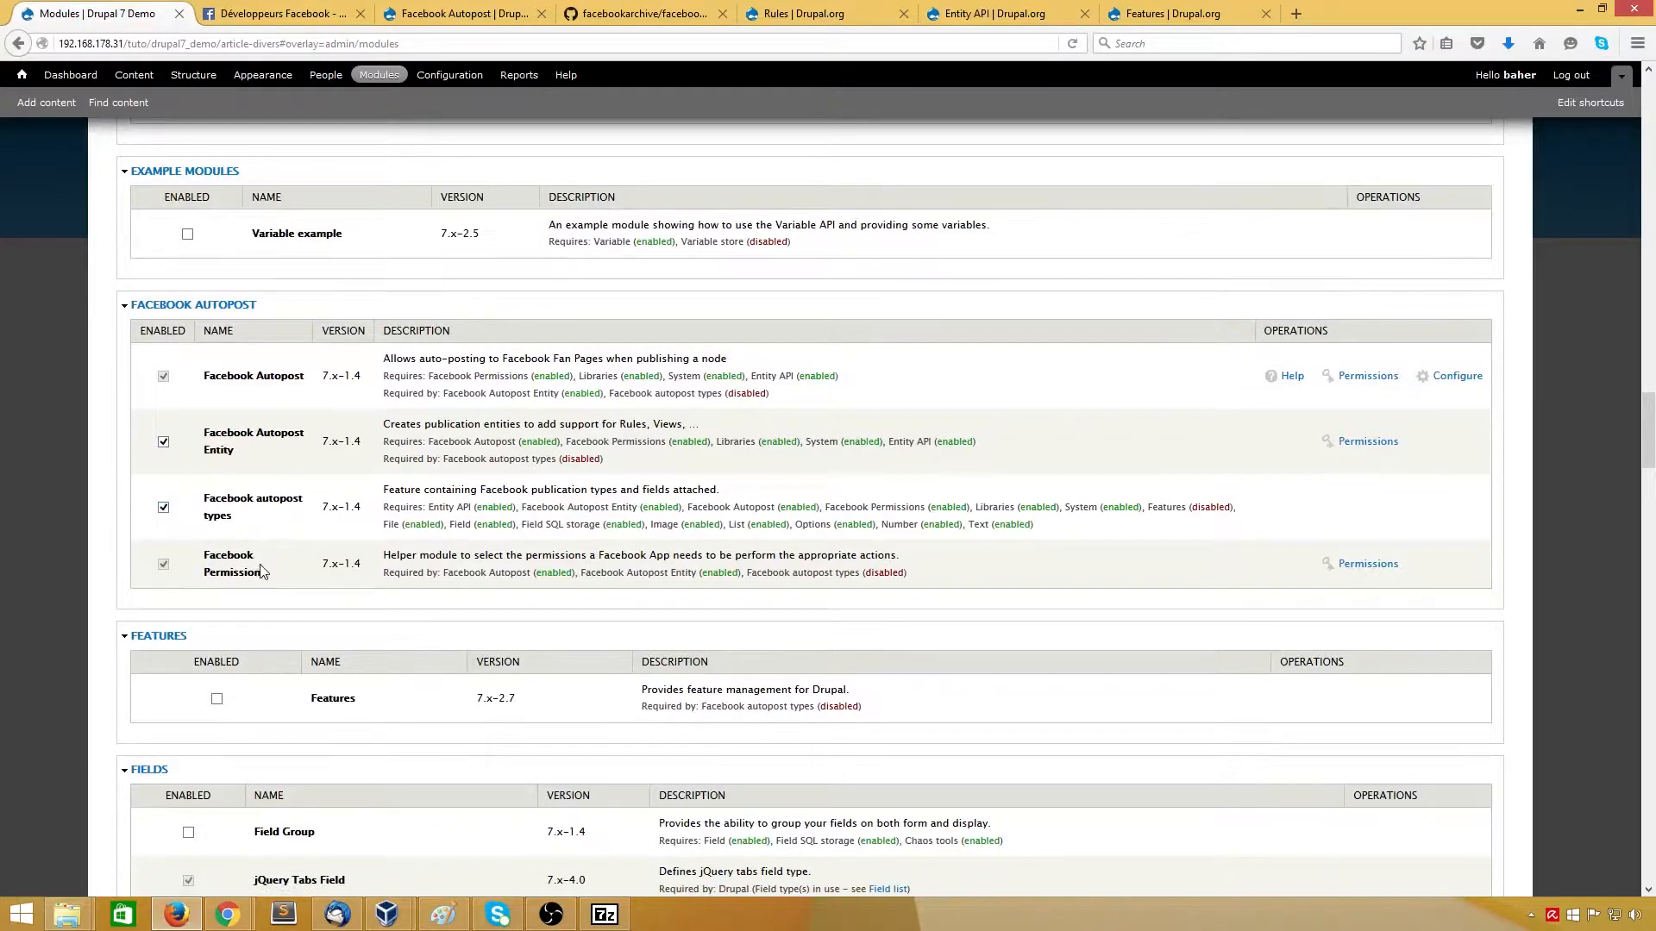
scroll(259, 569, down, 20)
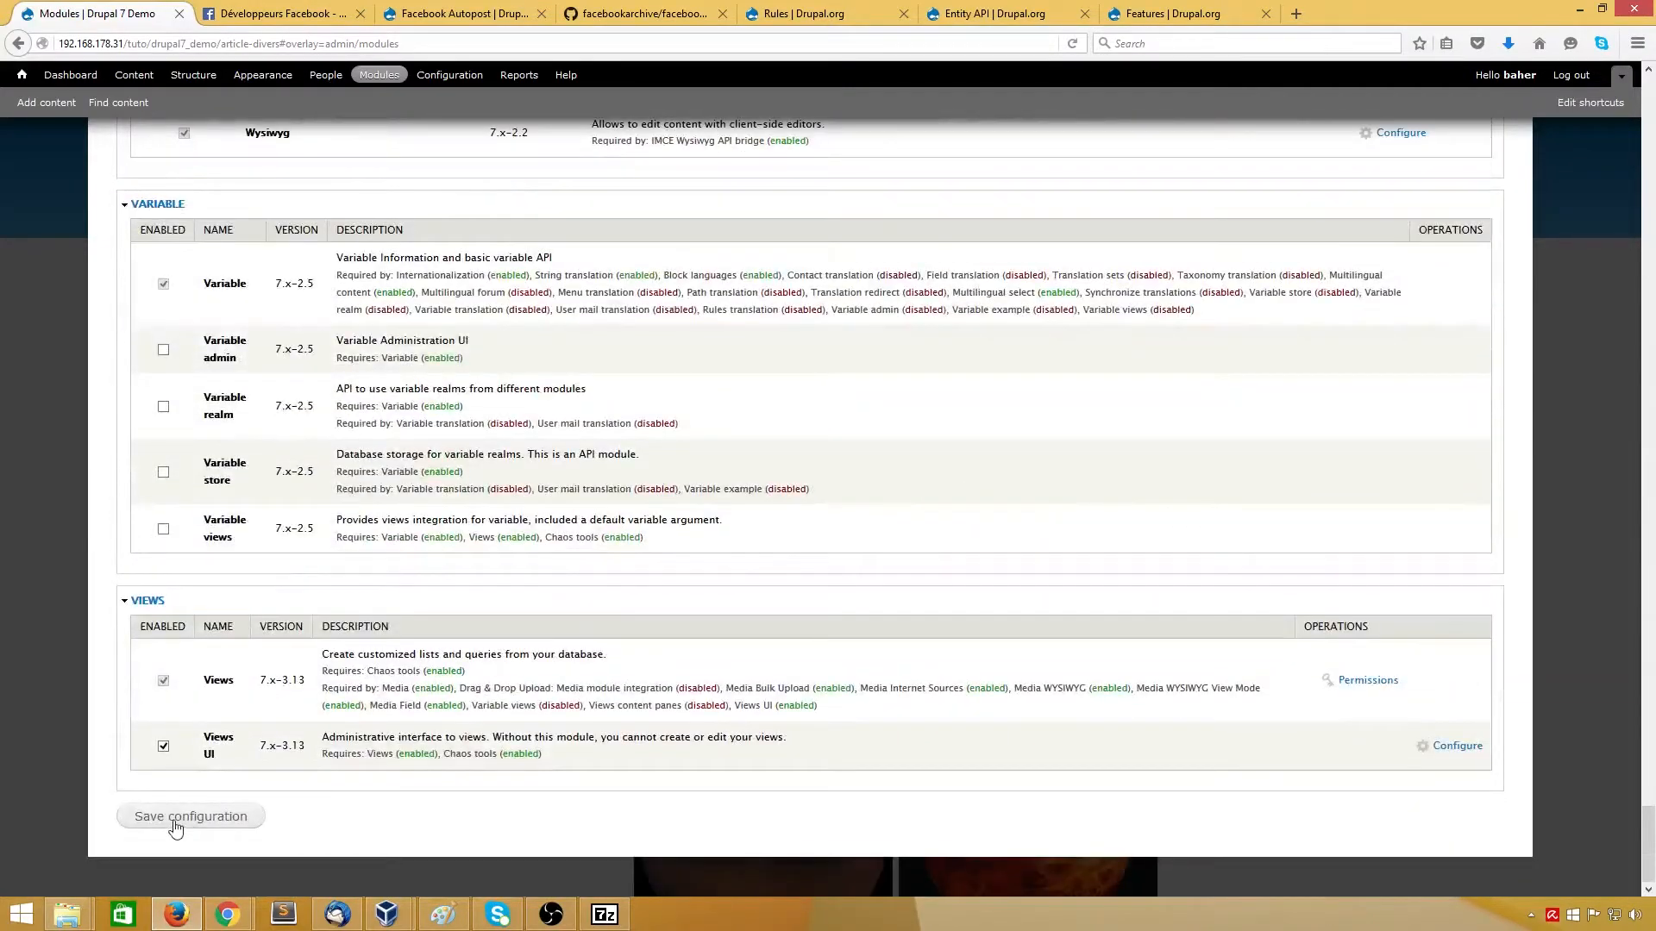
click(192, 817)
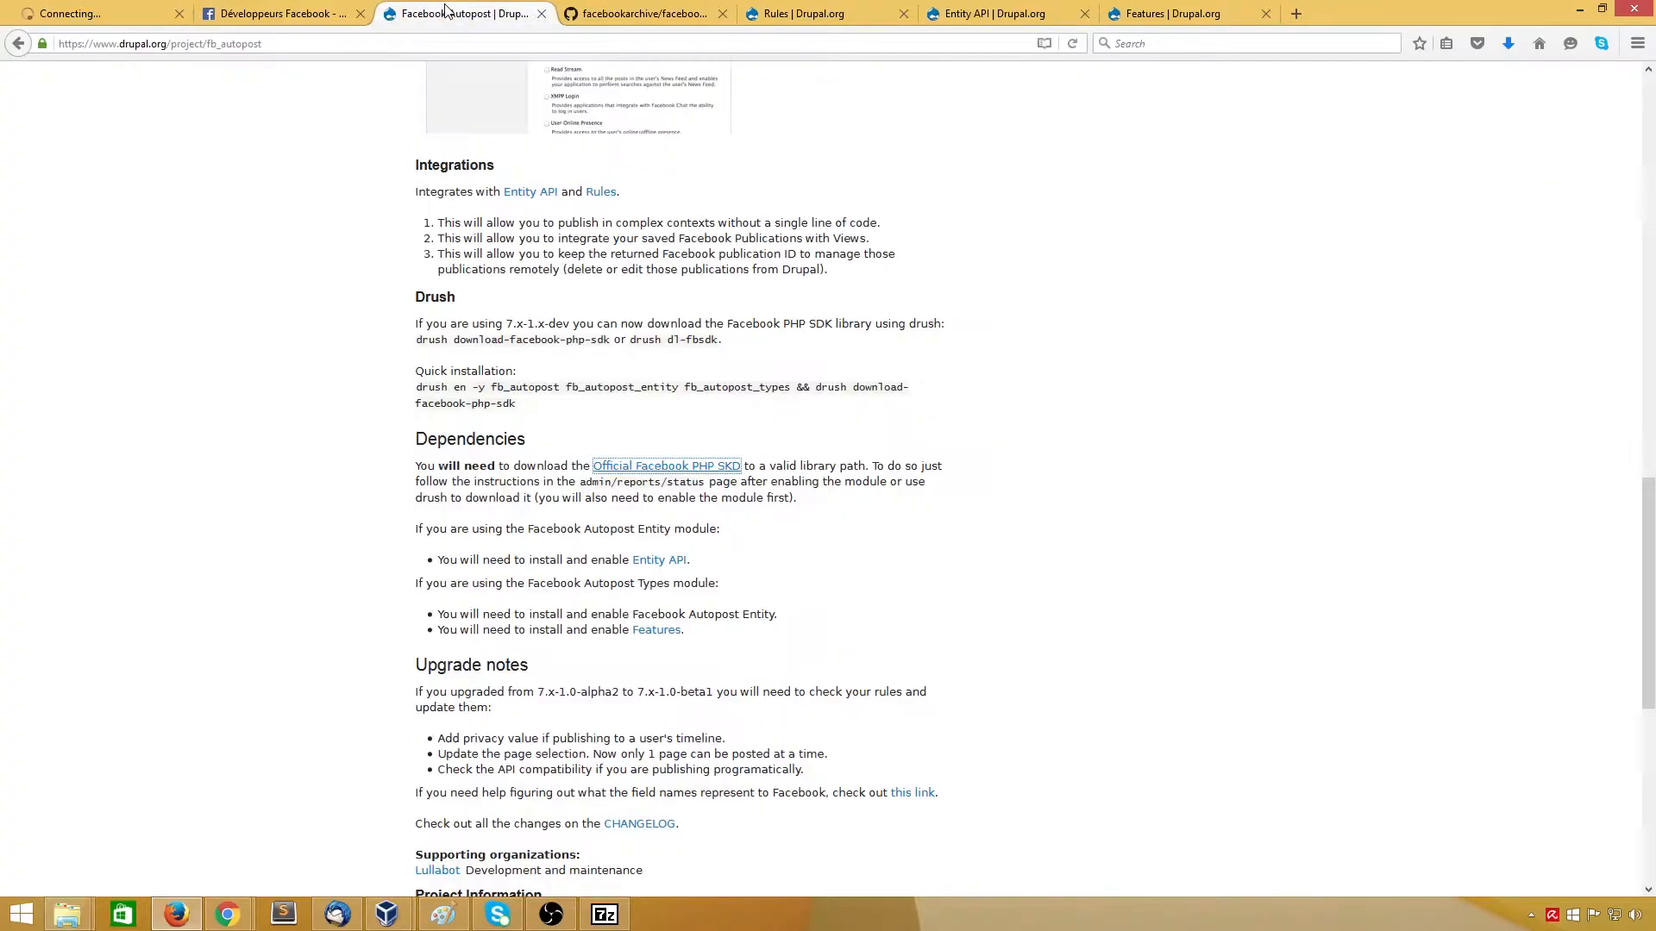
Step: Review the Facebook Autopost and Rules project pages on Drupal.org as part of the list of required downloads
click(442, 13)
scroll(253, 428, up, 15)
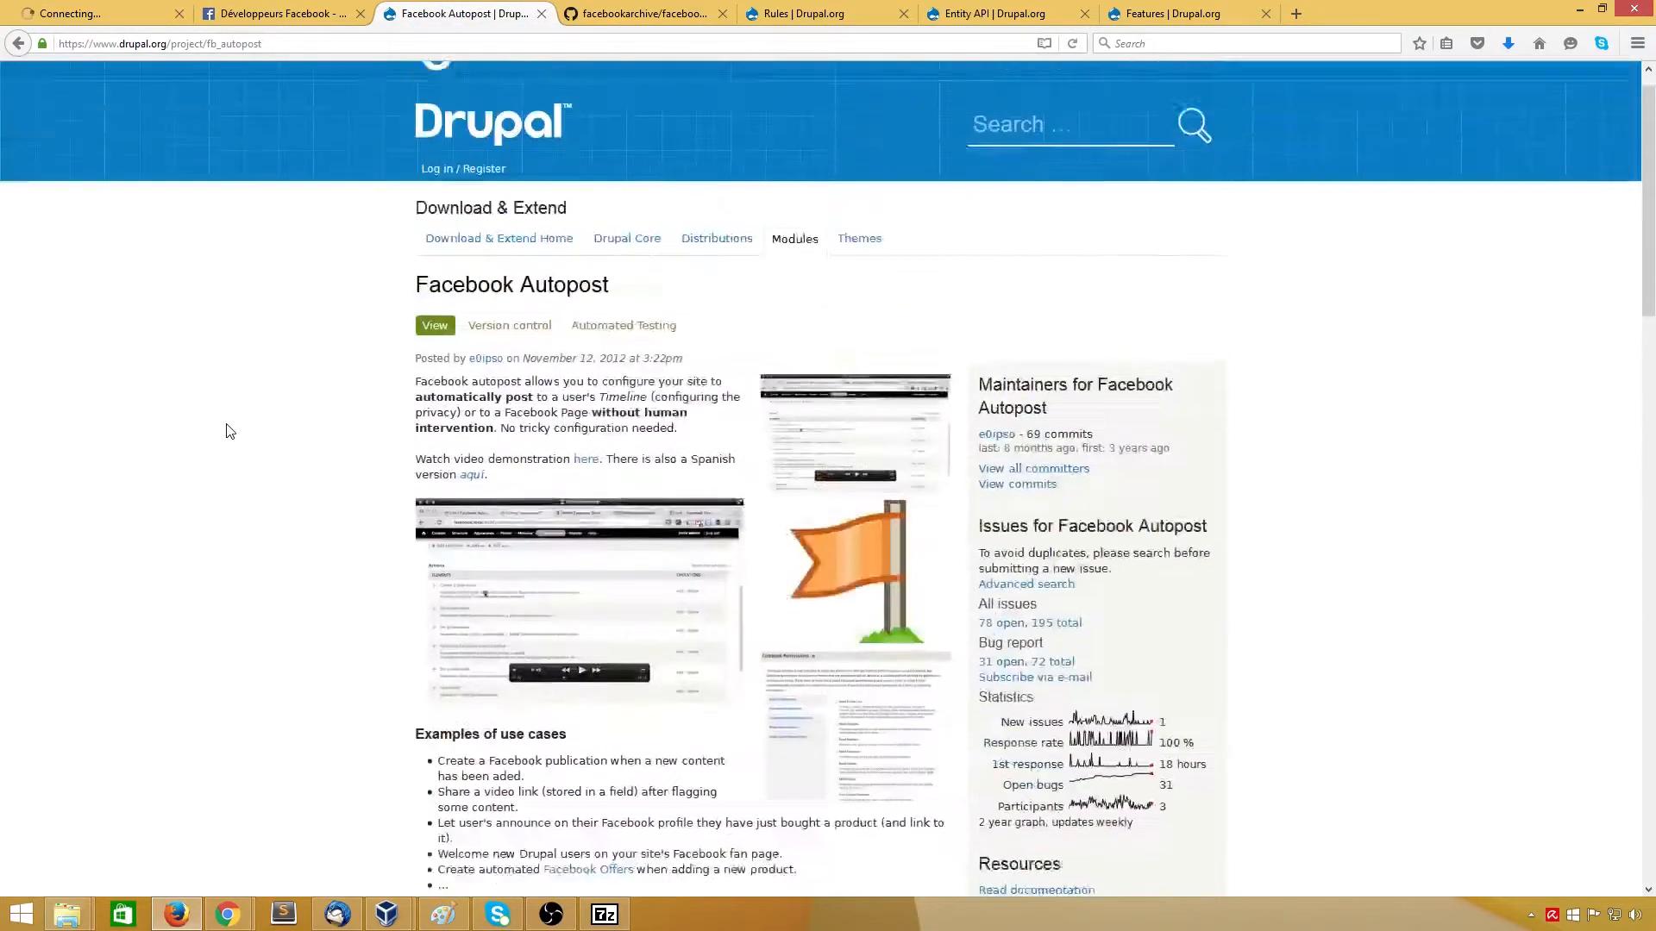
drag(622, 322, 401, 327)
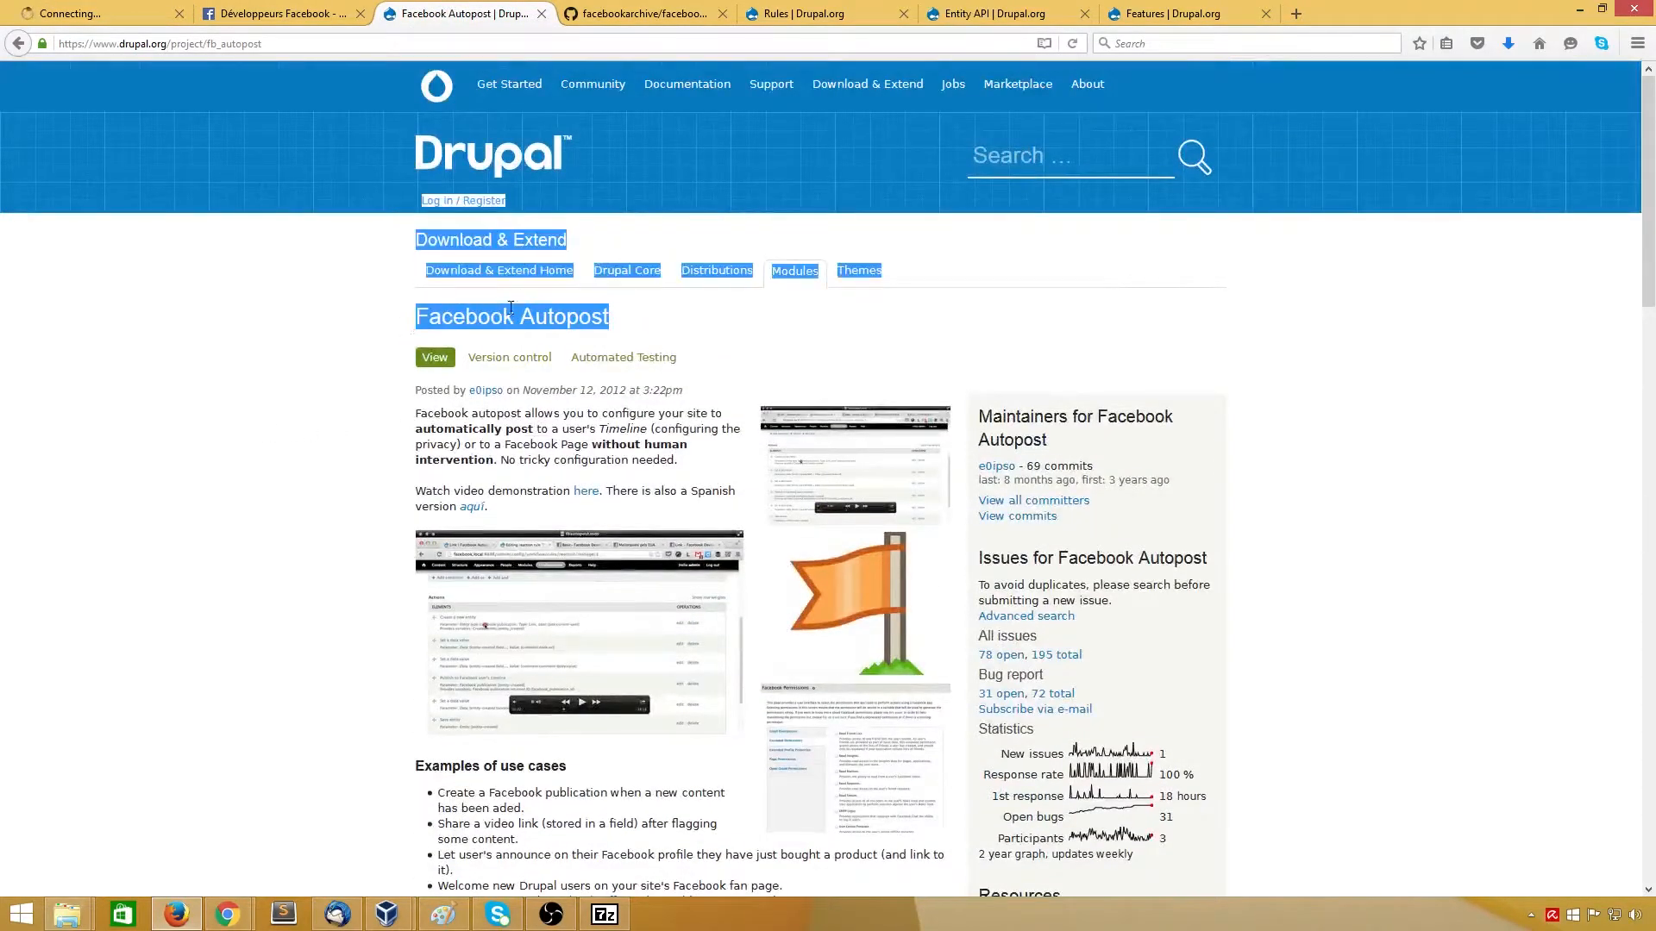
click(629, 316)
click(802, 13)
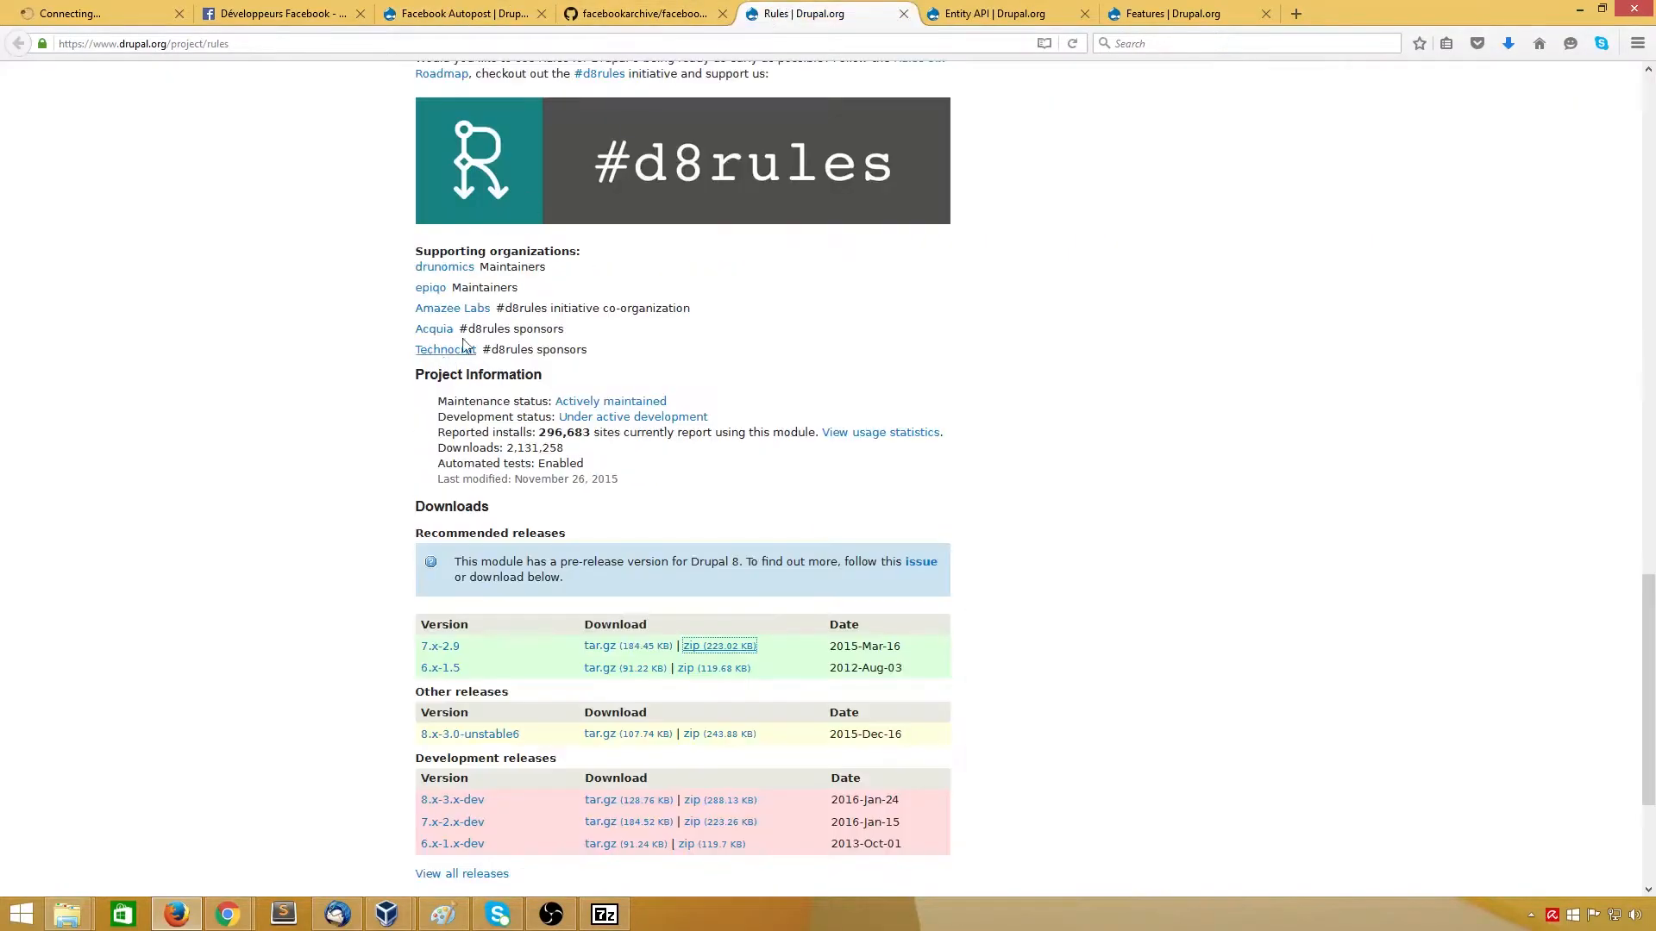
scroll(532, 374, up, 15)
scroll(532, 374, up, 10)
drag(492, 322, 396, 326)
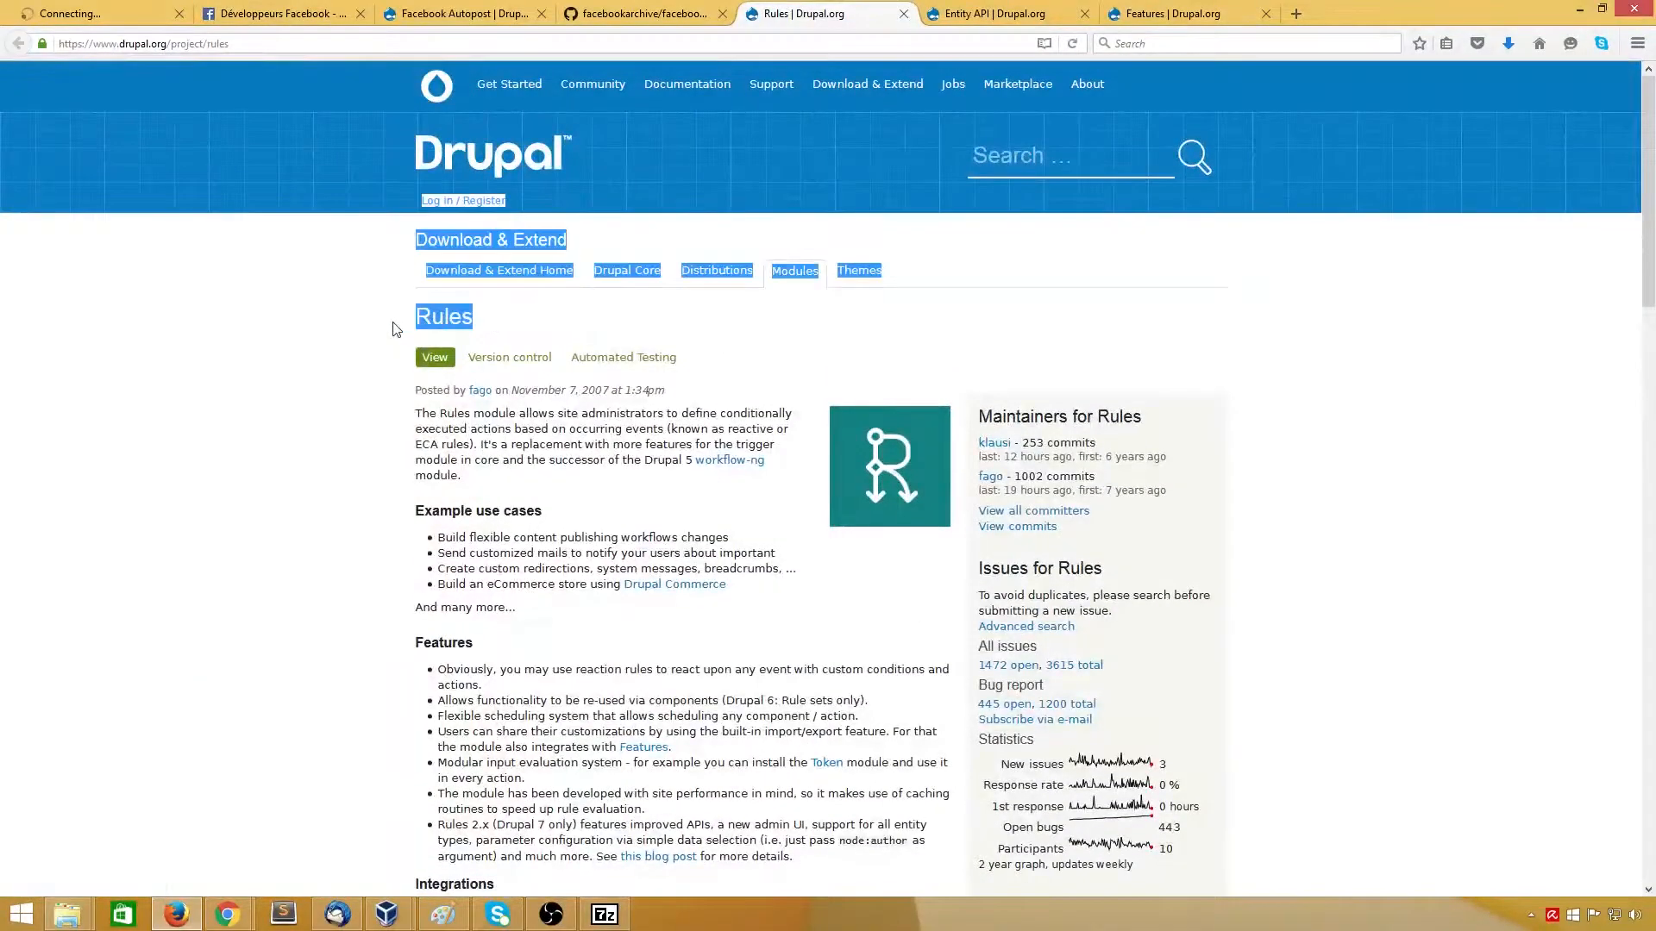
Step: Review the Entity API and Features project pages and the facebook-php-sdk repository on GitHub as further required downloads
click(966, 22)
scroll(530, 259, up, 20)
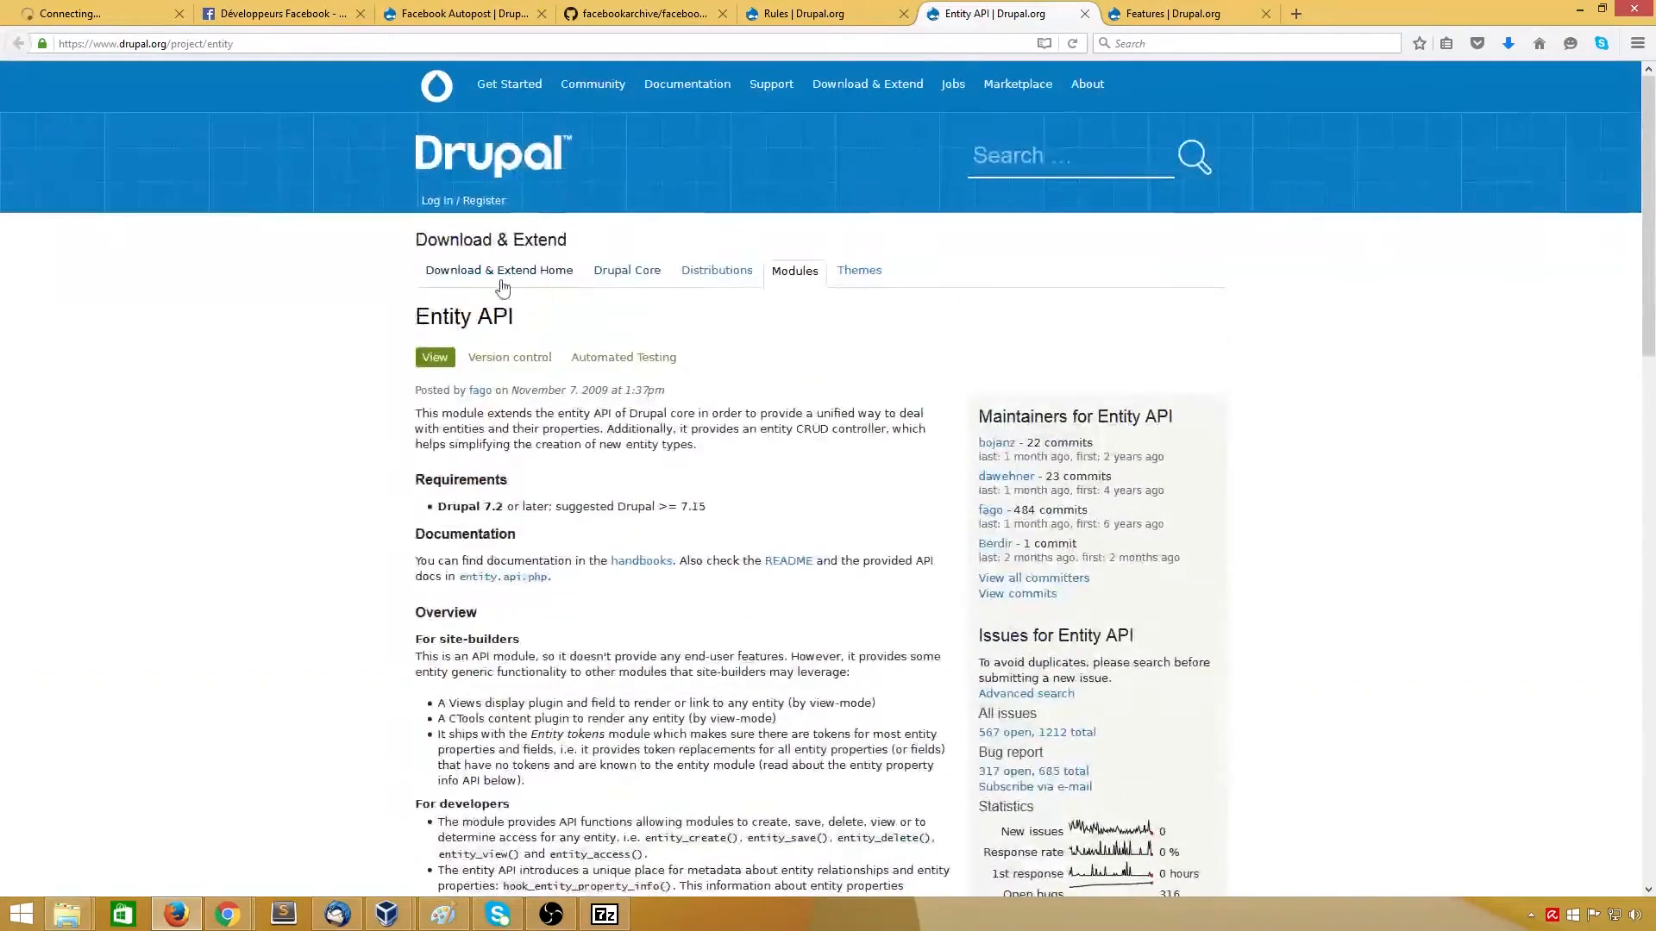
drag(520, 324, 414, 321)
click(1168, 13)
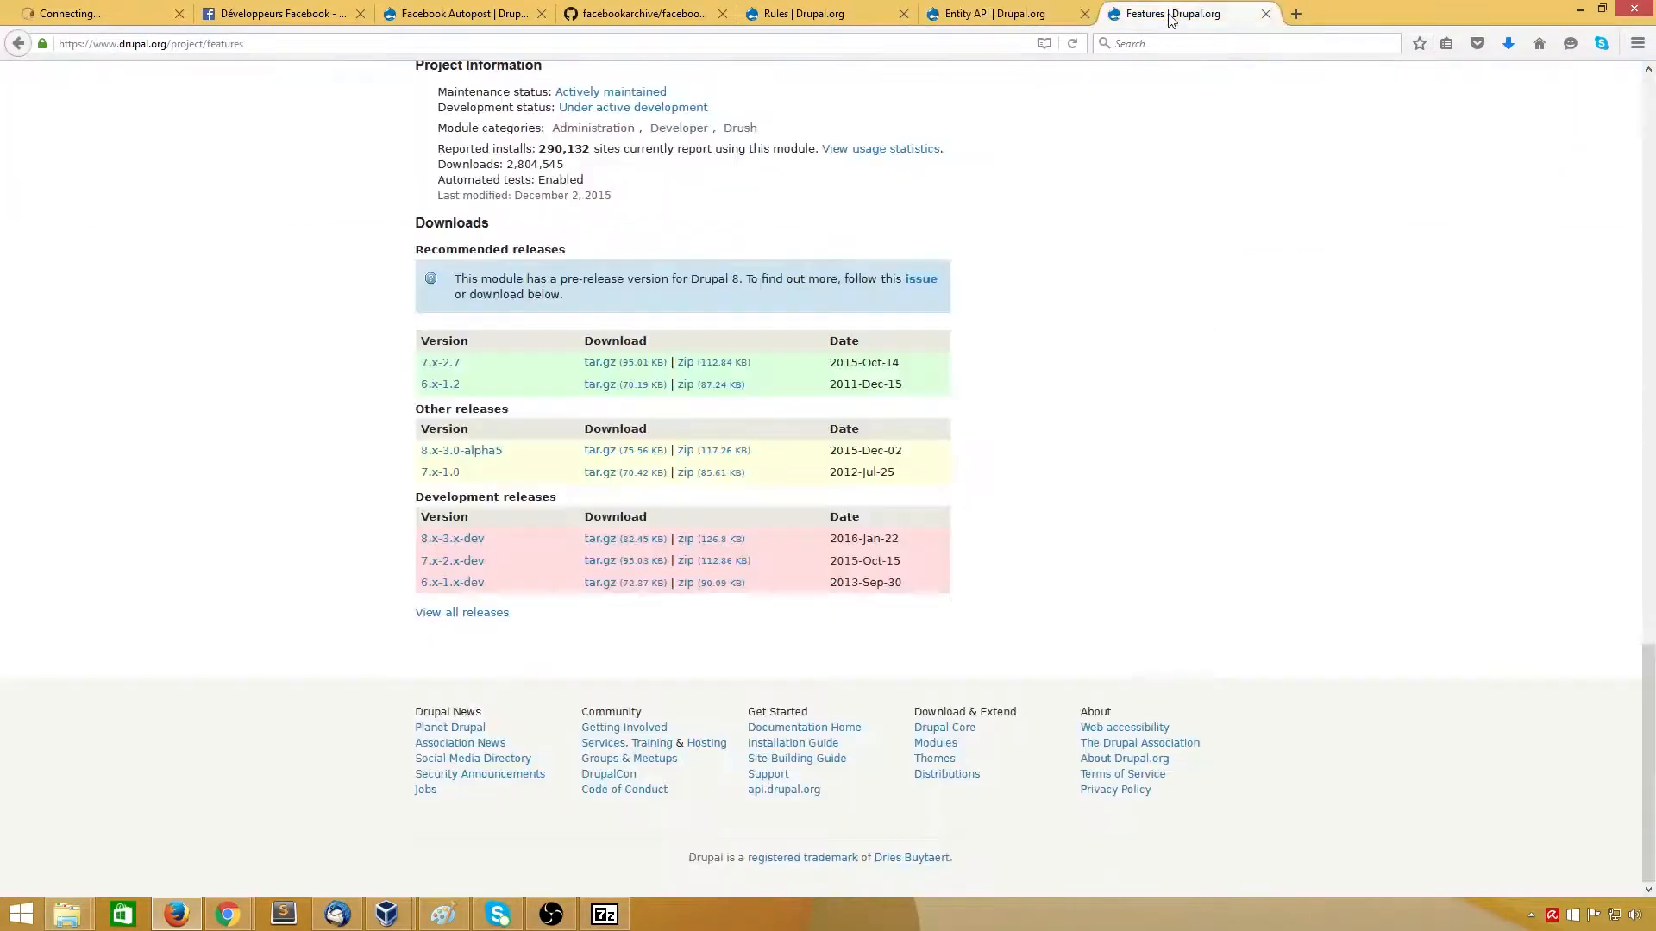
scroll(628, 252, up, 20)
drag(514, 328, 415, 330)
click(643, 14)
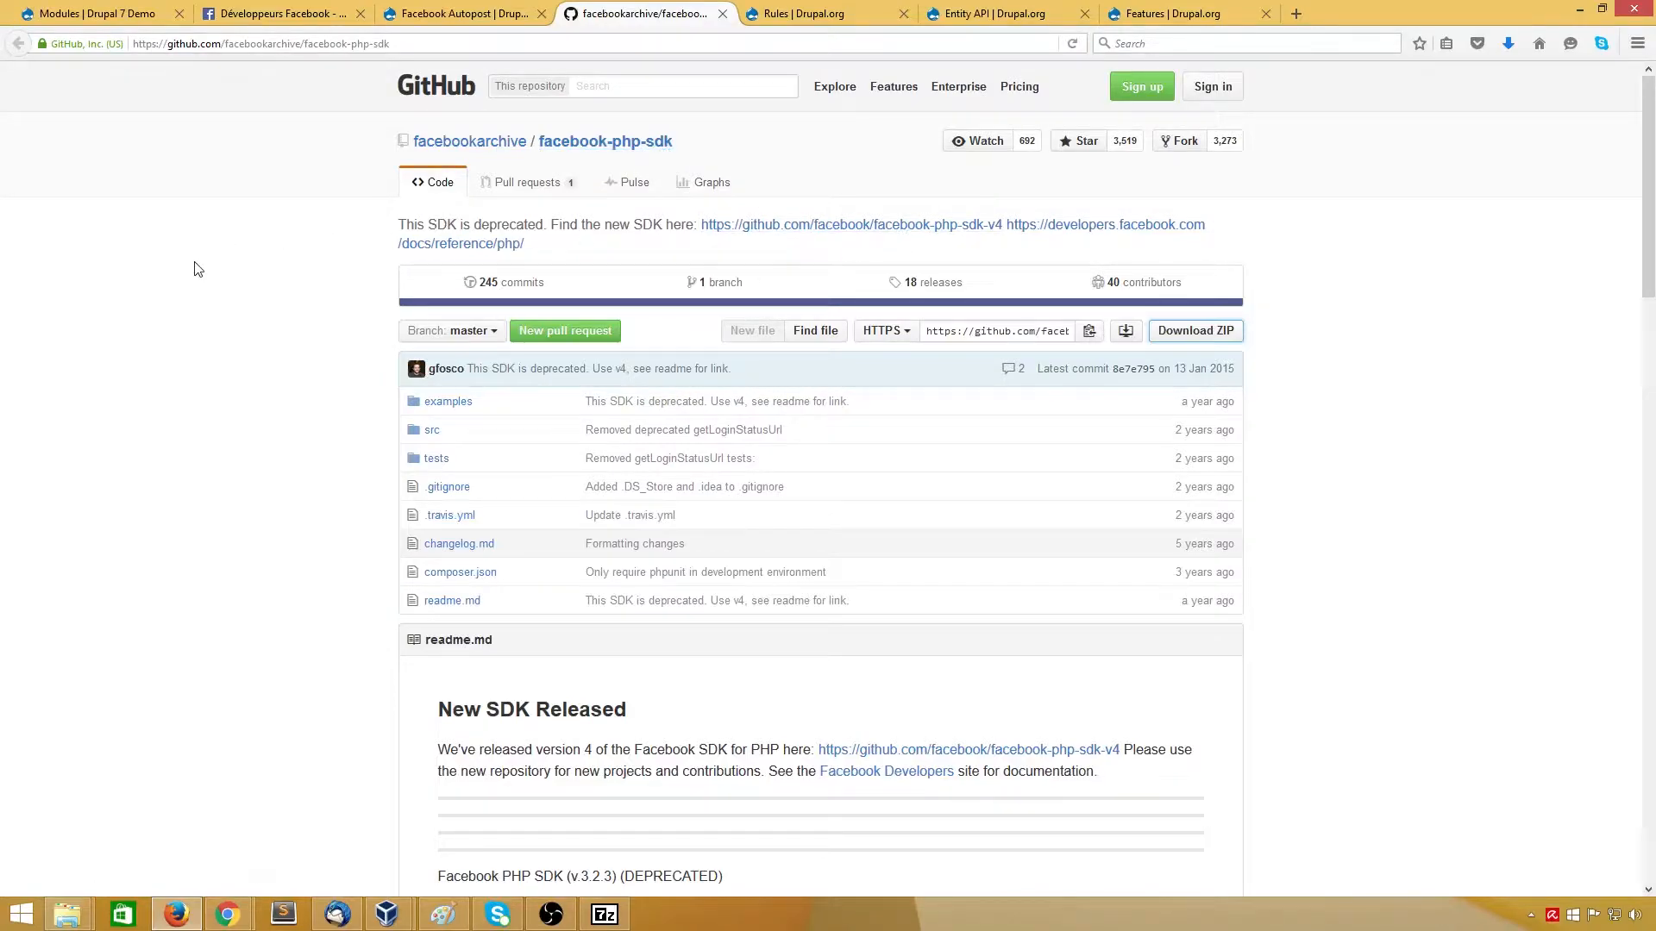
drag(695, 145, 545, 150)
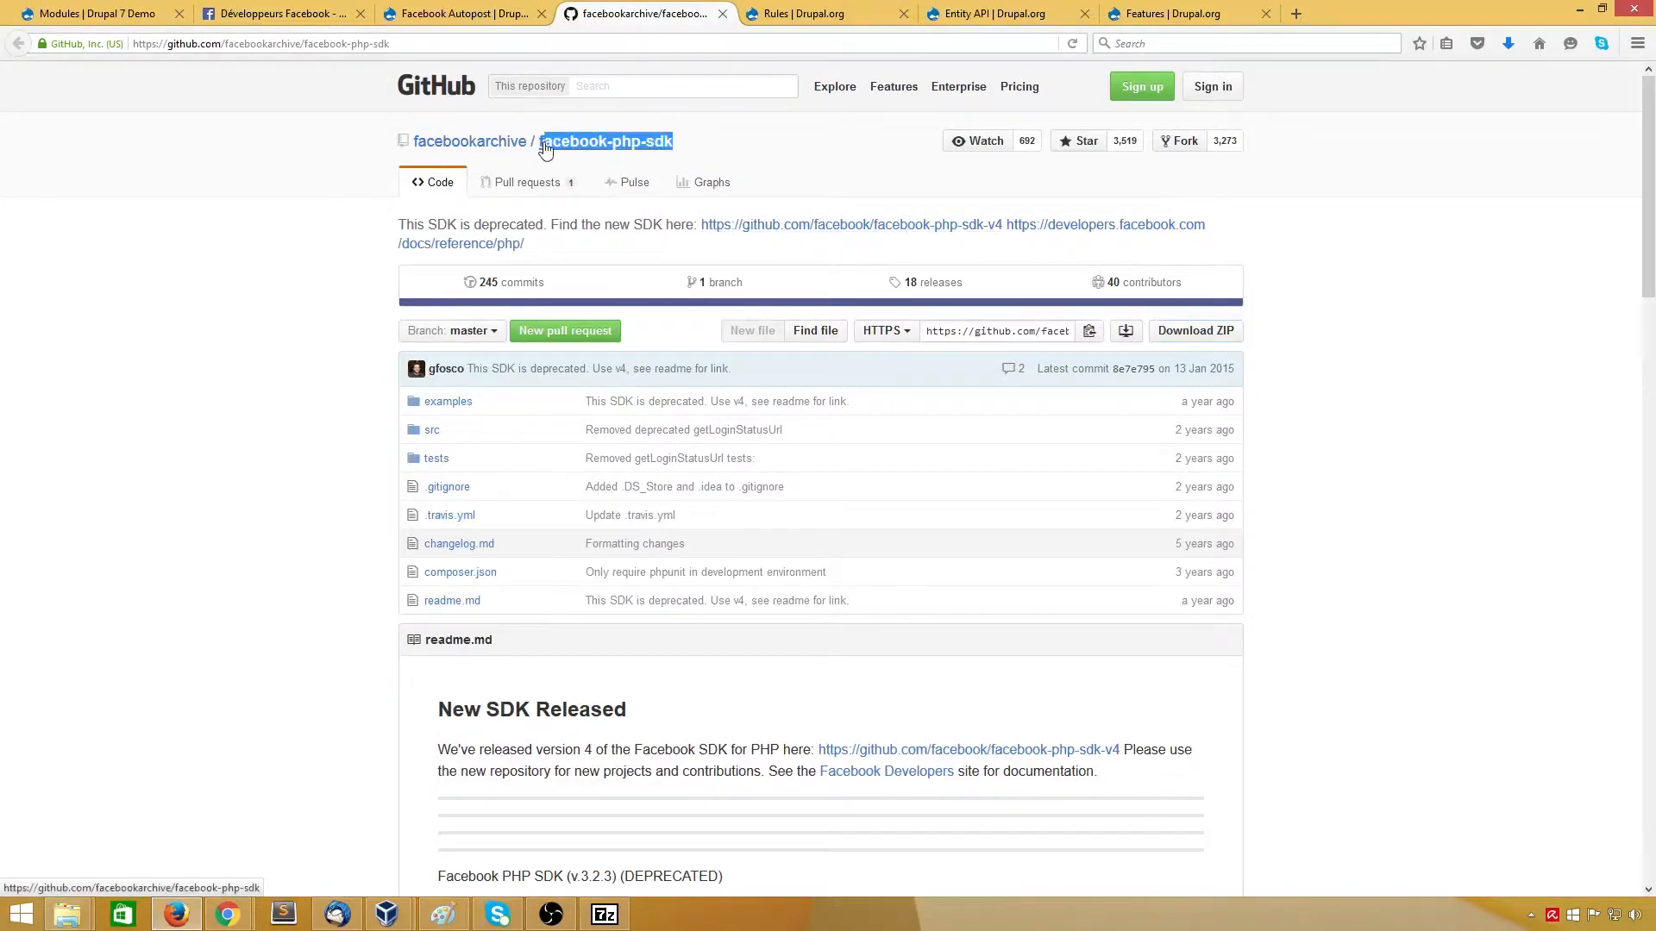
Step: Return to the Drupal 7 Demo site and view the Facebook Autopost settings under the web services configuration
click(108, 14)
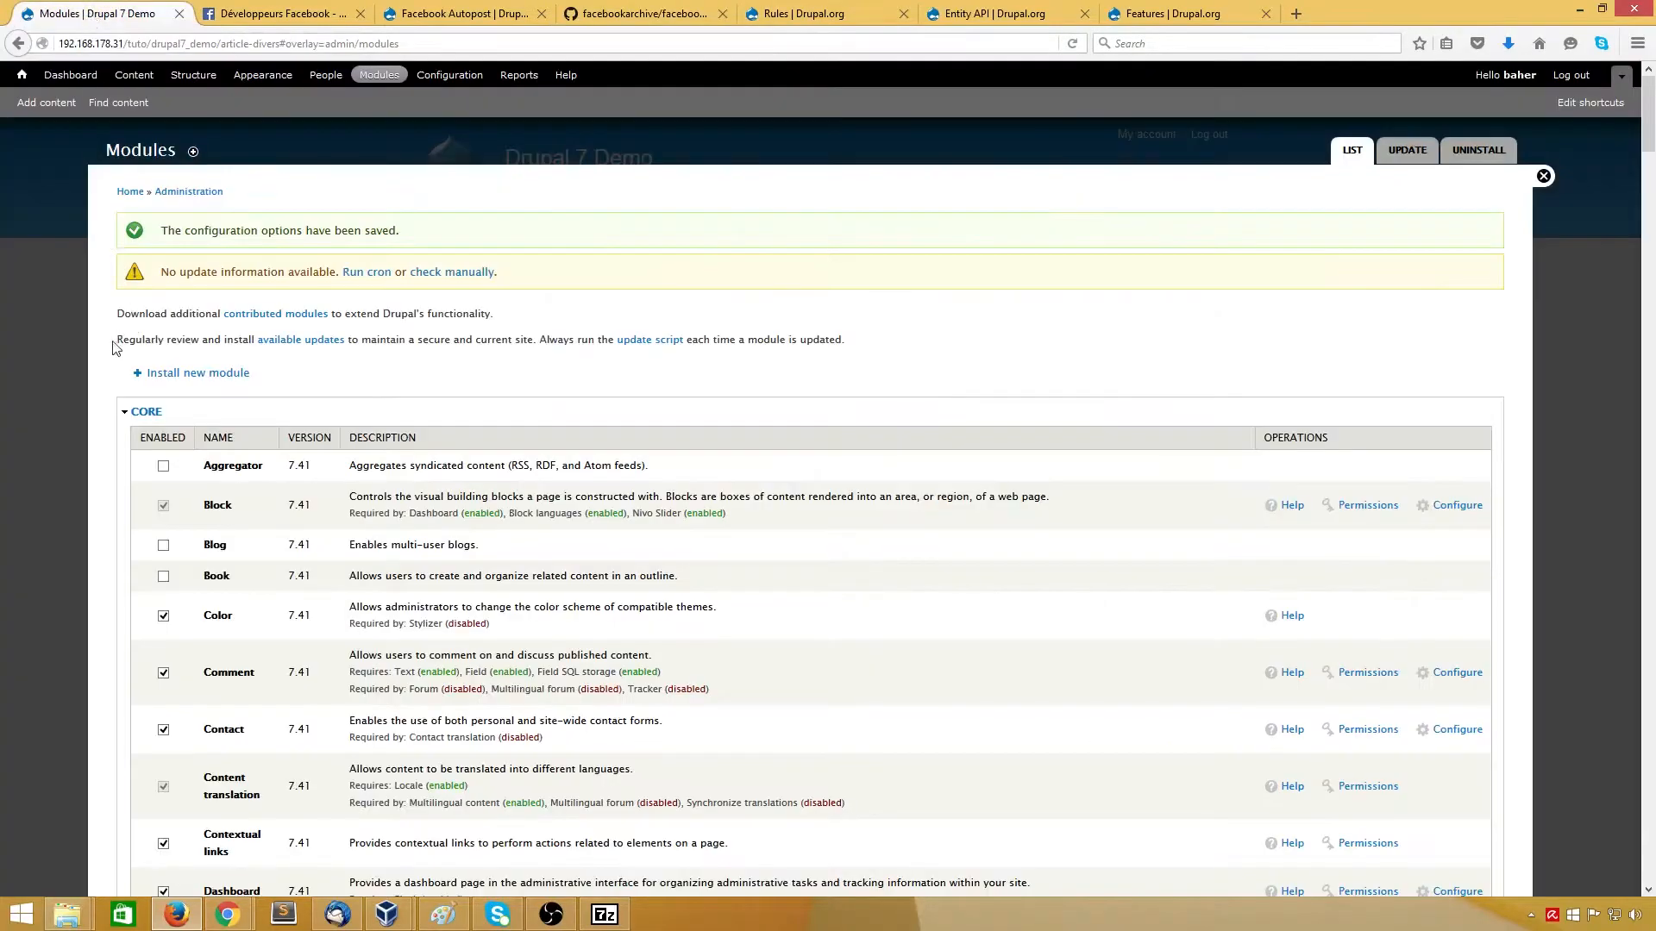
scroll(470, 489, down, 20)
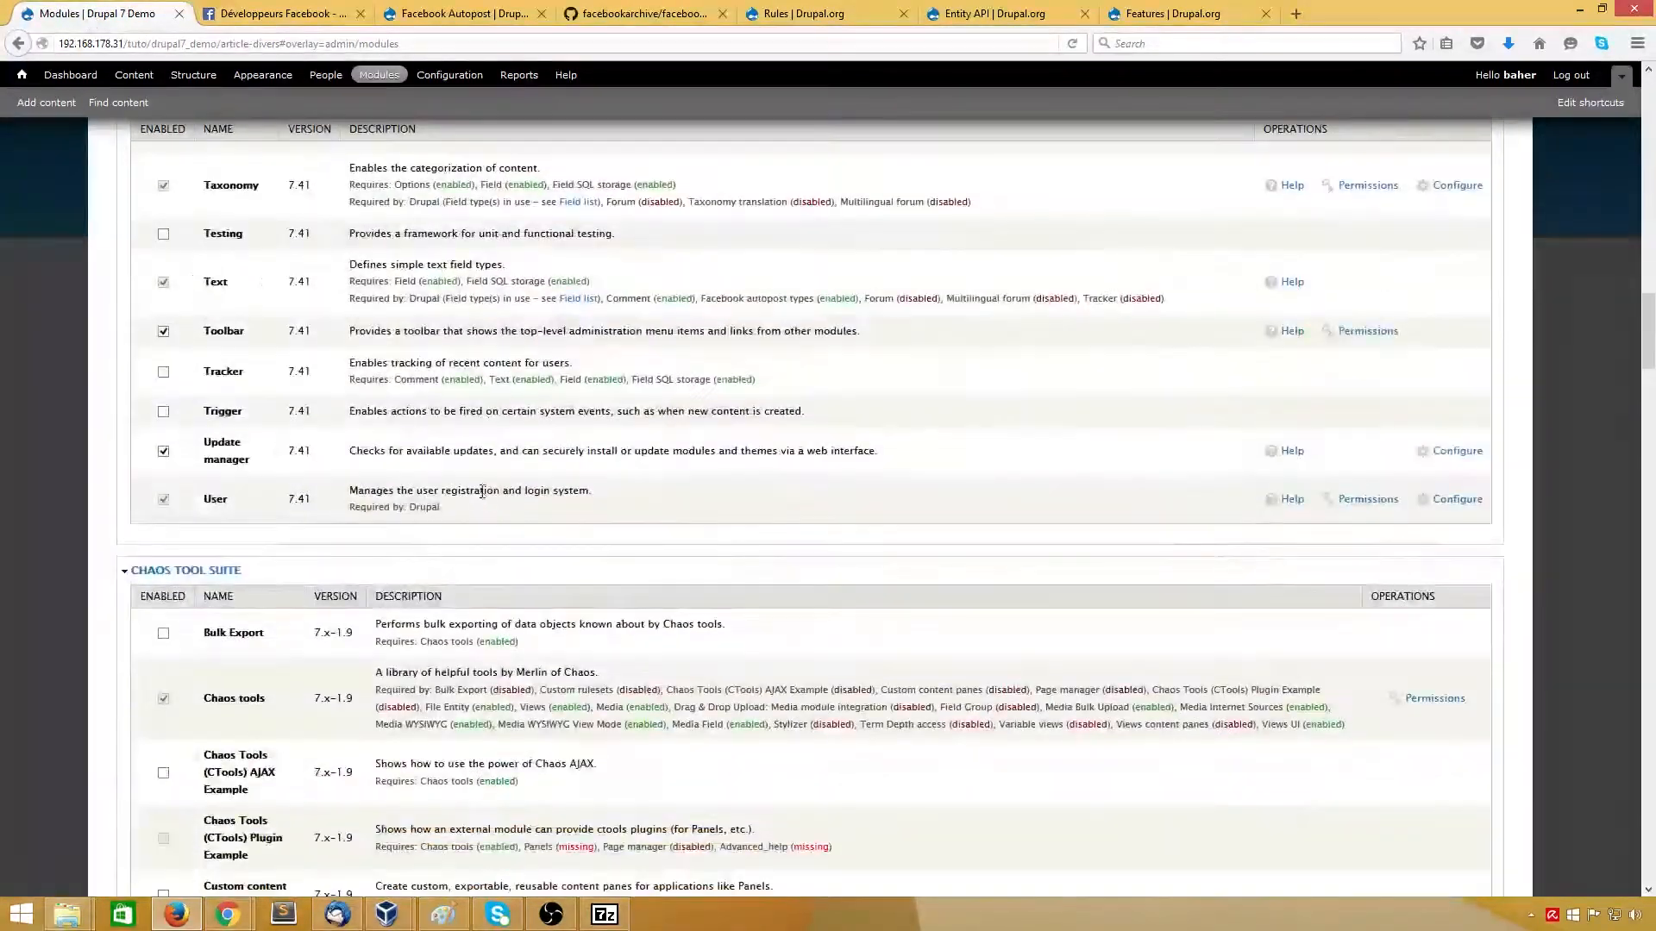
scroll(482, 492, down, 20)
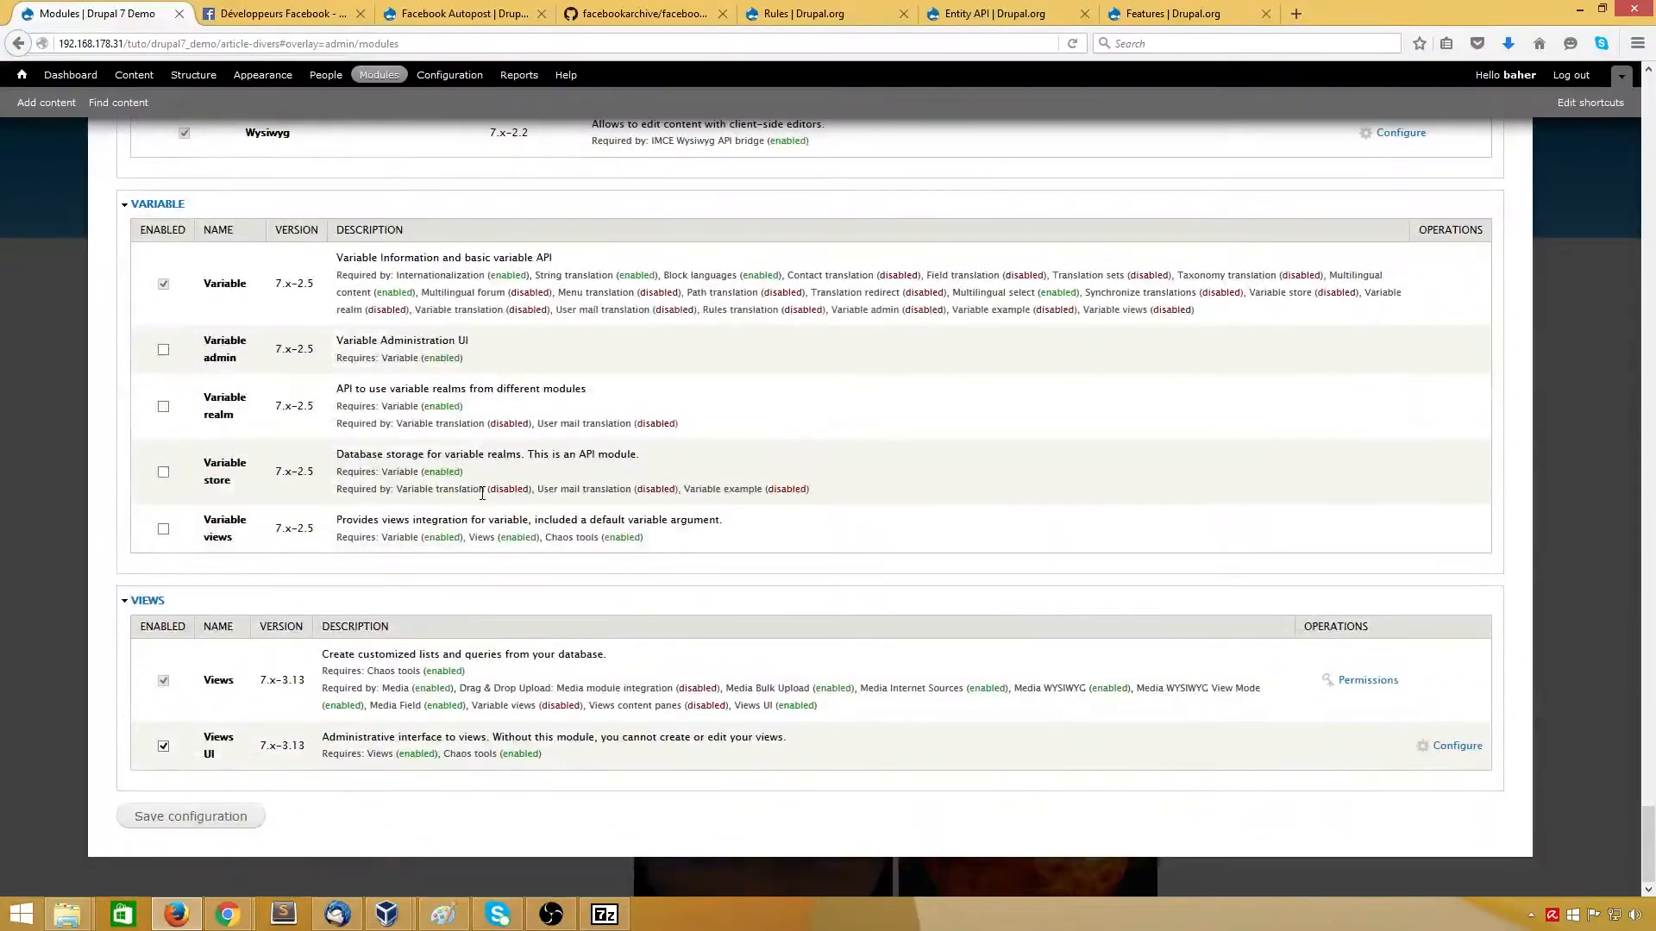
scroll(482, 492, up, 6)
scroll(482, 492, up, 20)
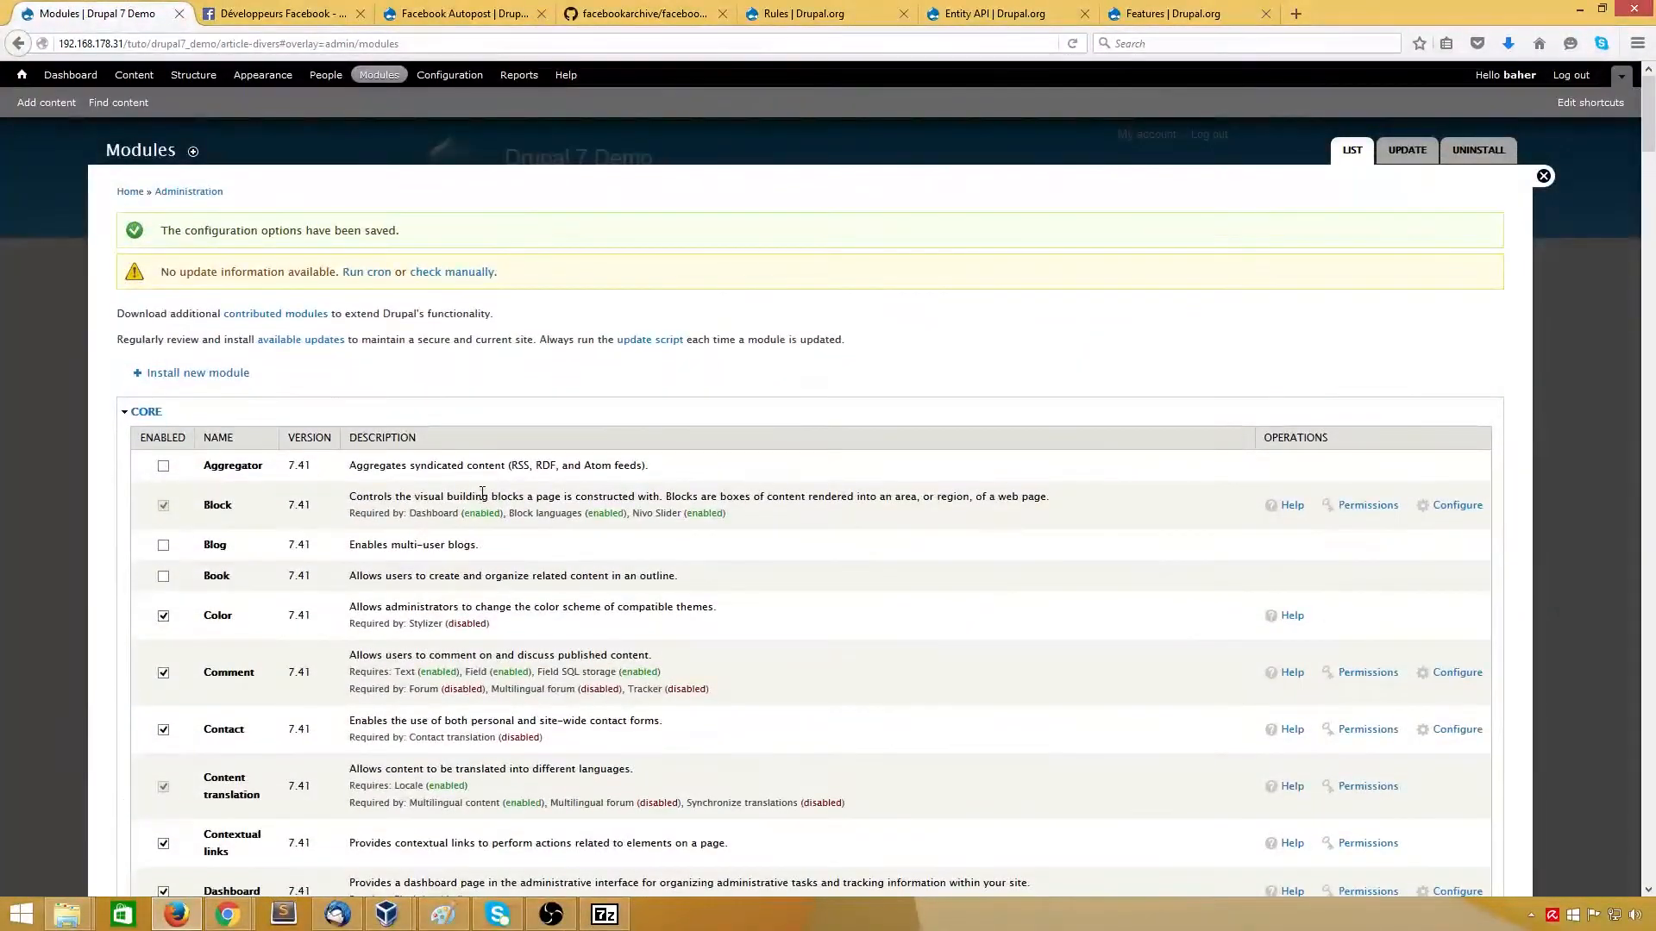
click(466, 77)
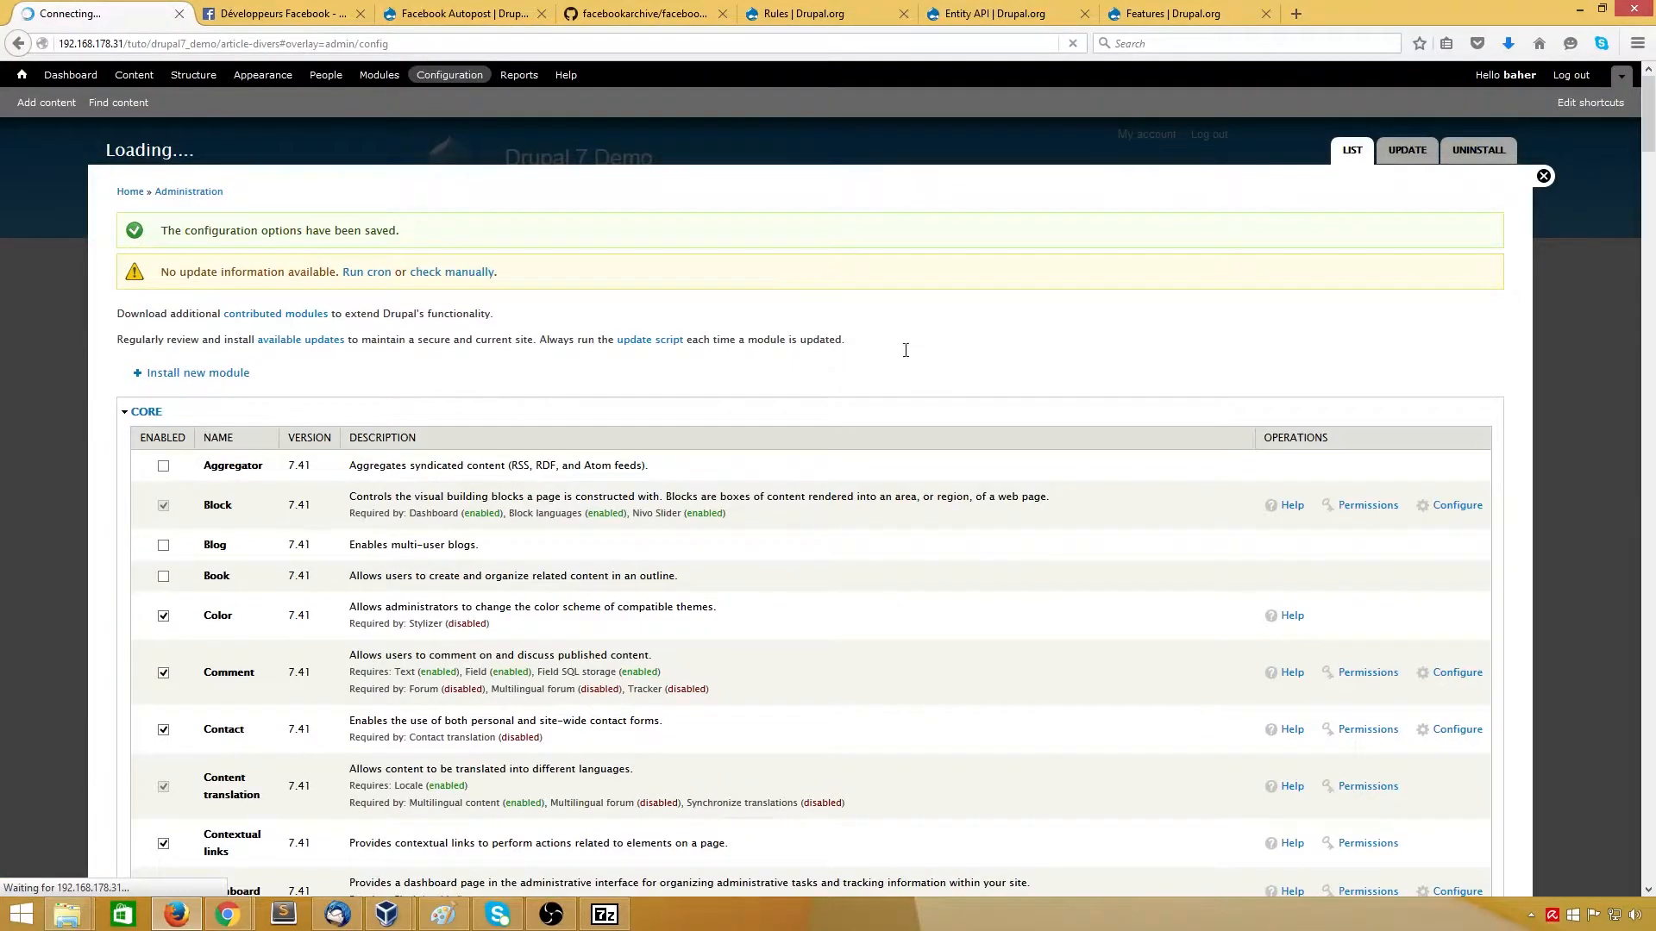
scroll(905, 350, down, 7)
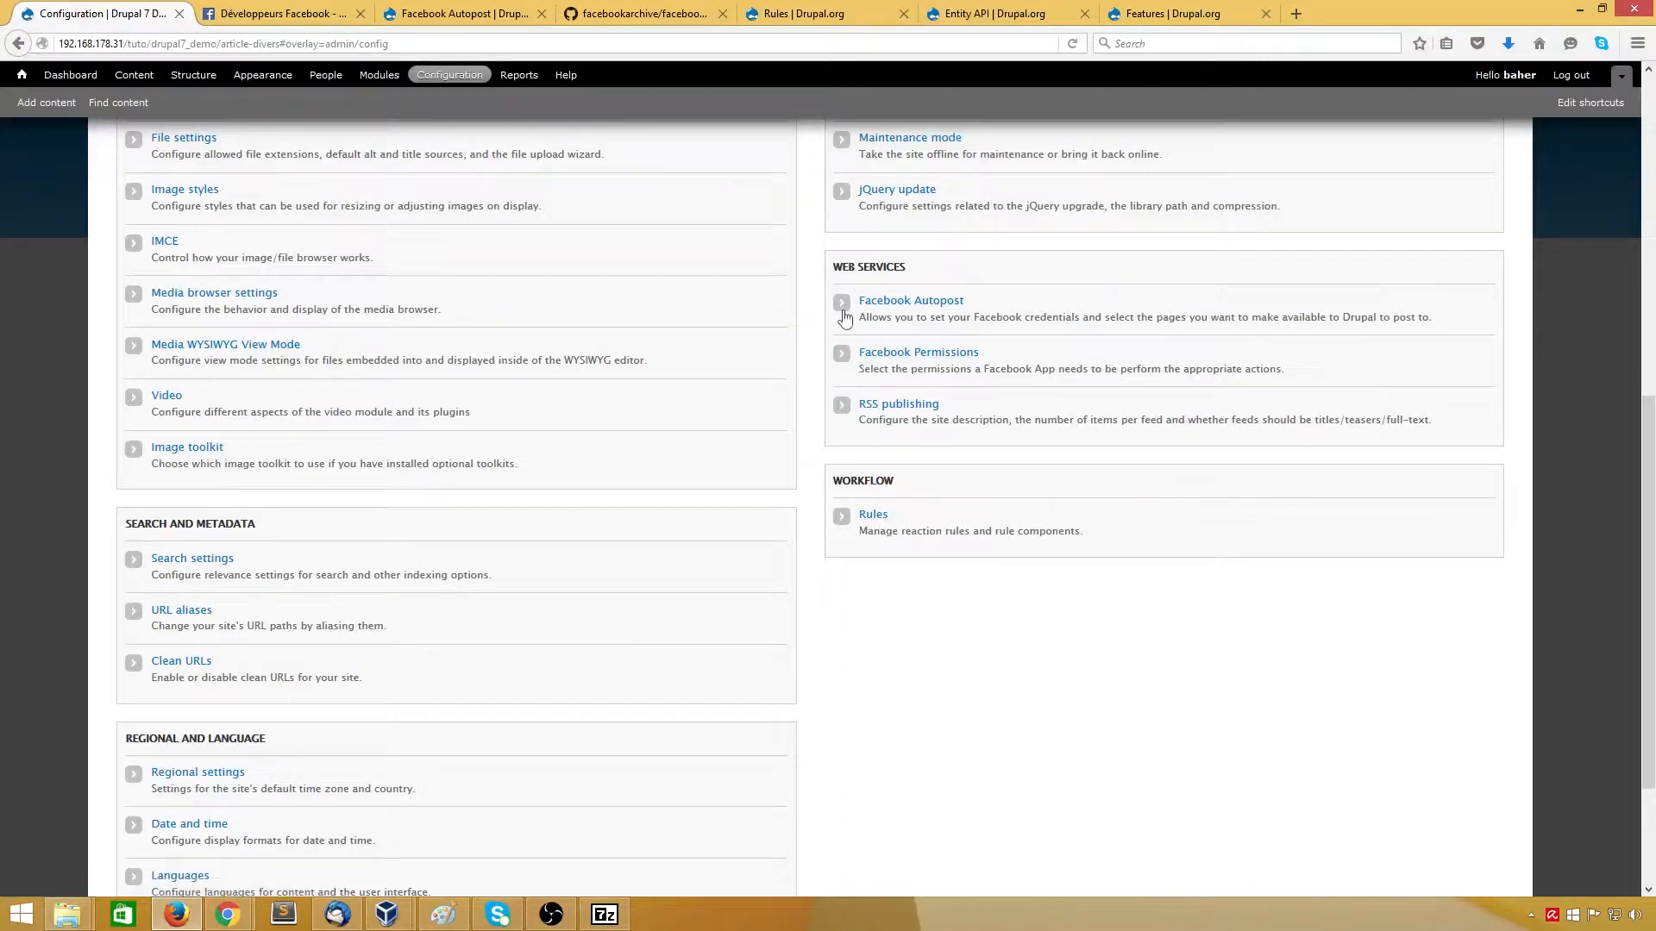
click(925, 305)
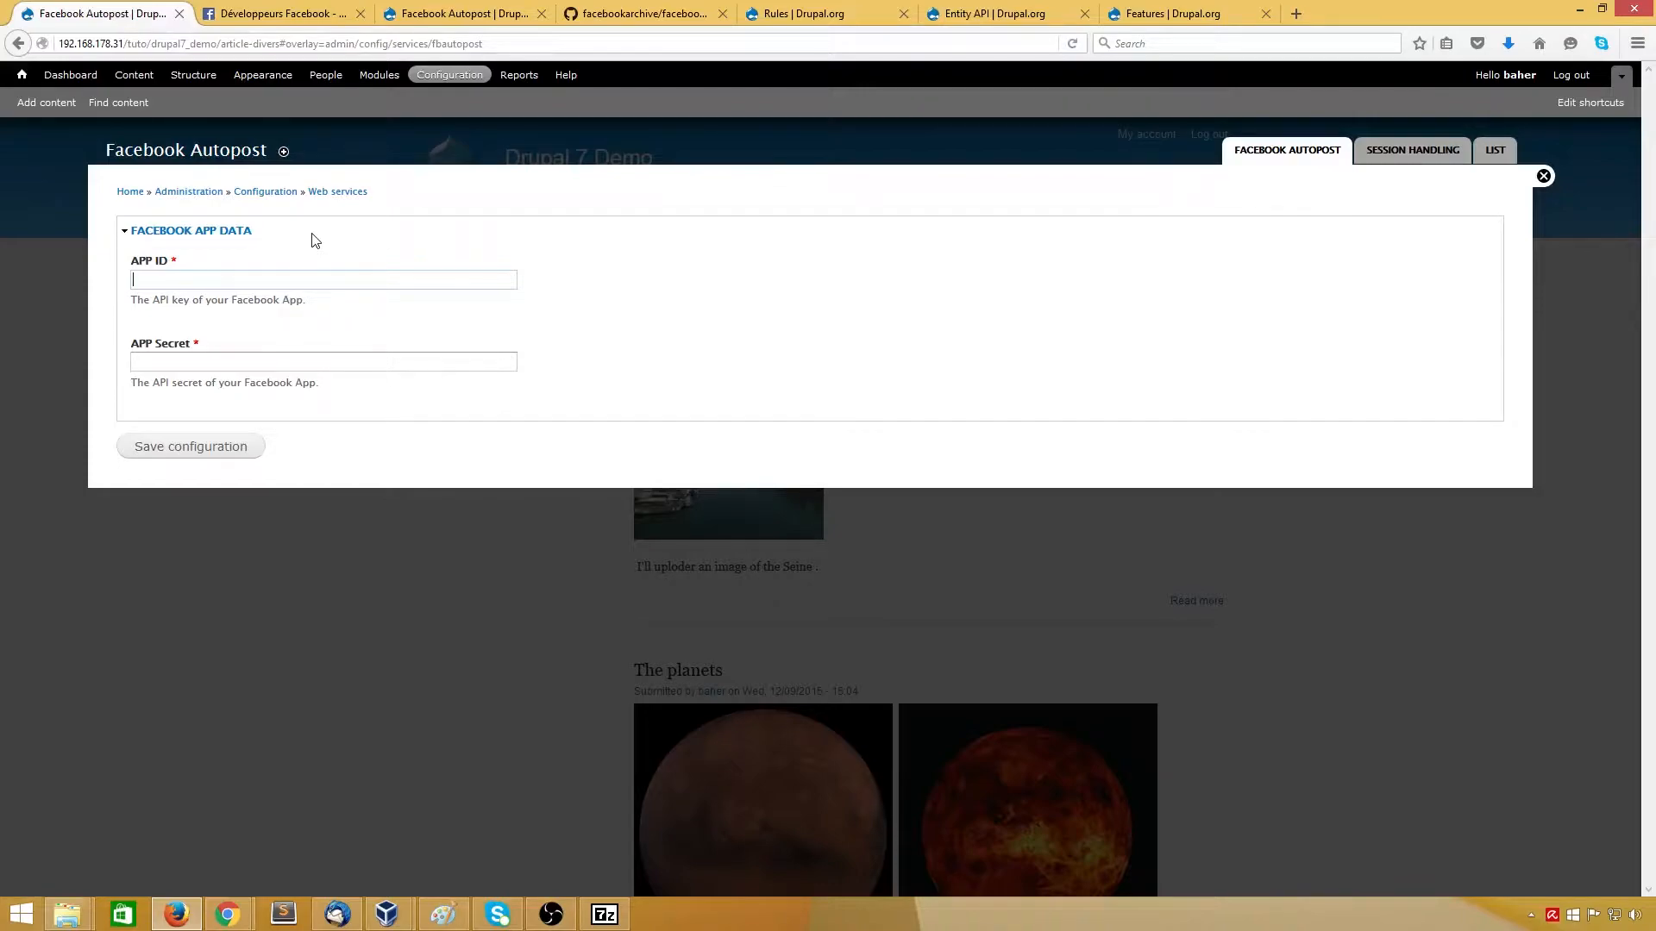
Step: Go back to the configuration overview and examine the Facebook Permissions page, including its available roles
click(18, 43)
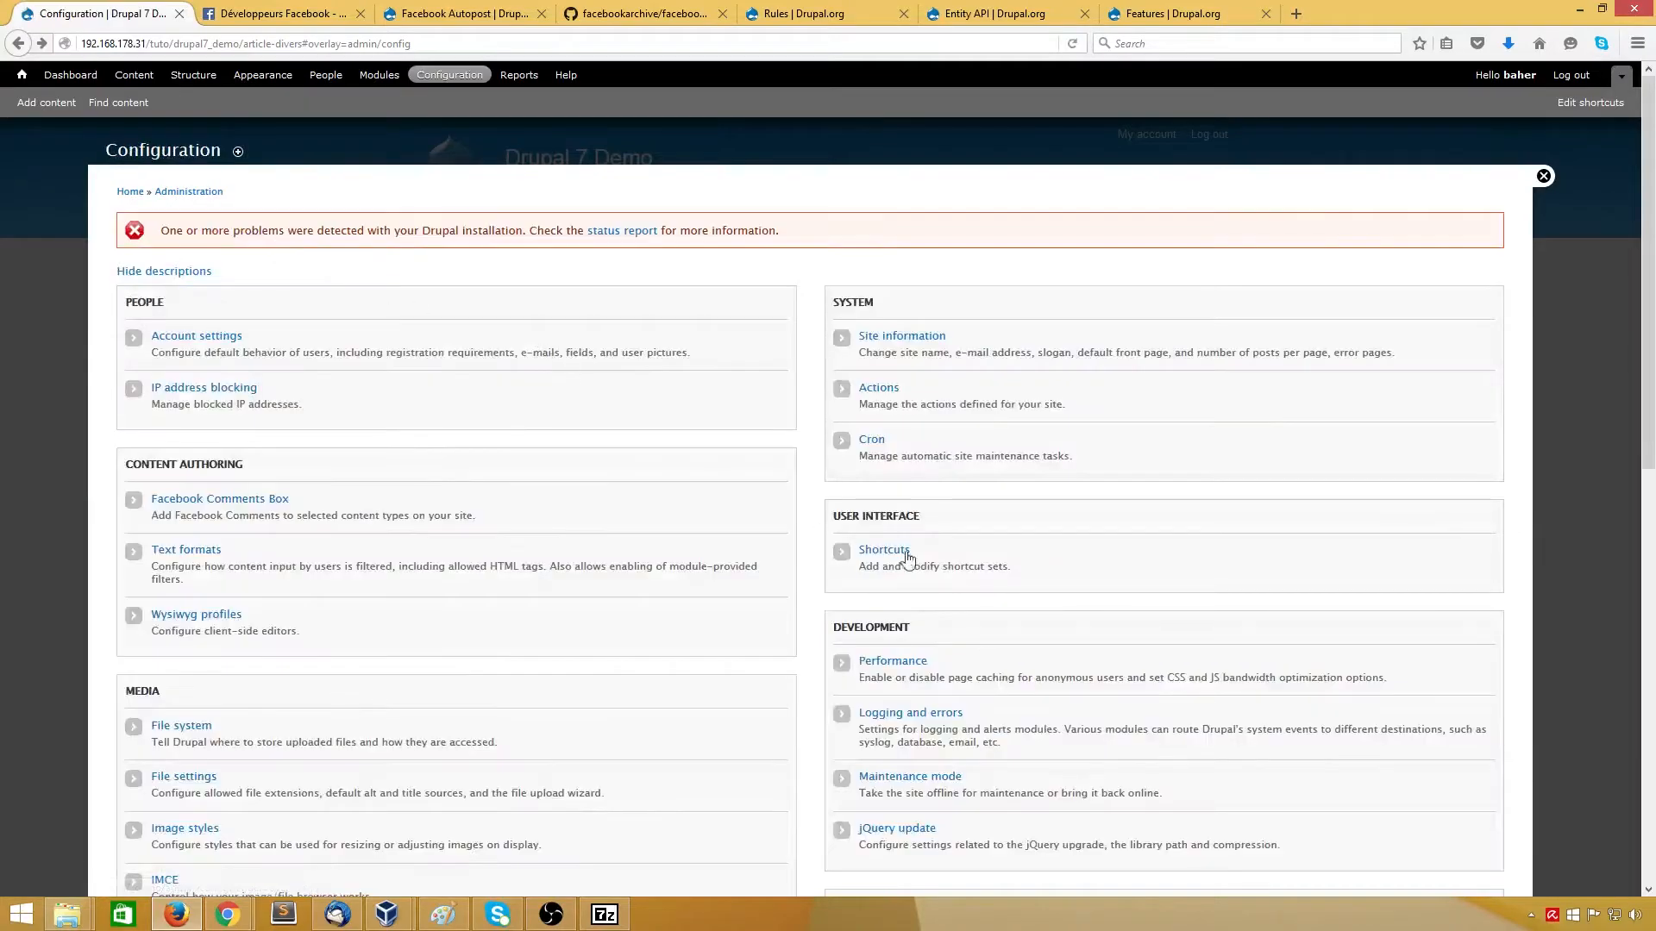
scroll(905, 554, down, 3)
scroll(920, 578, down, 4)
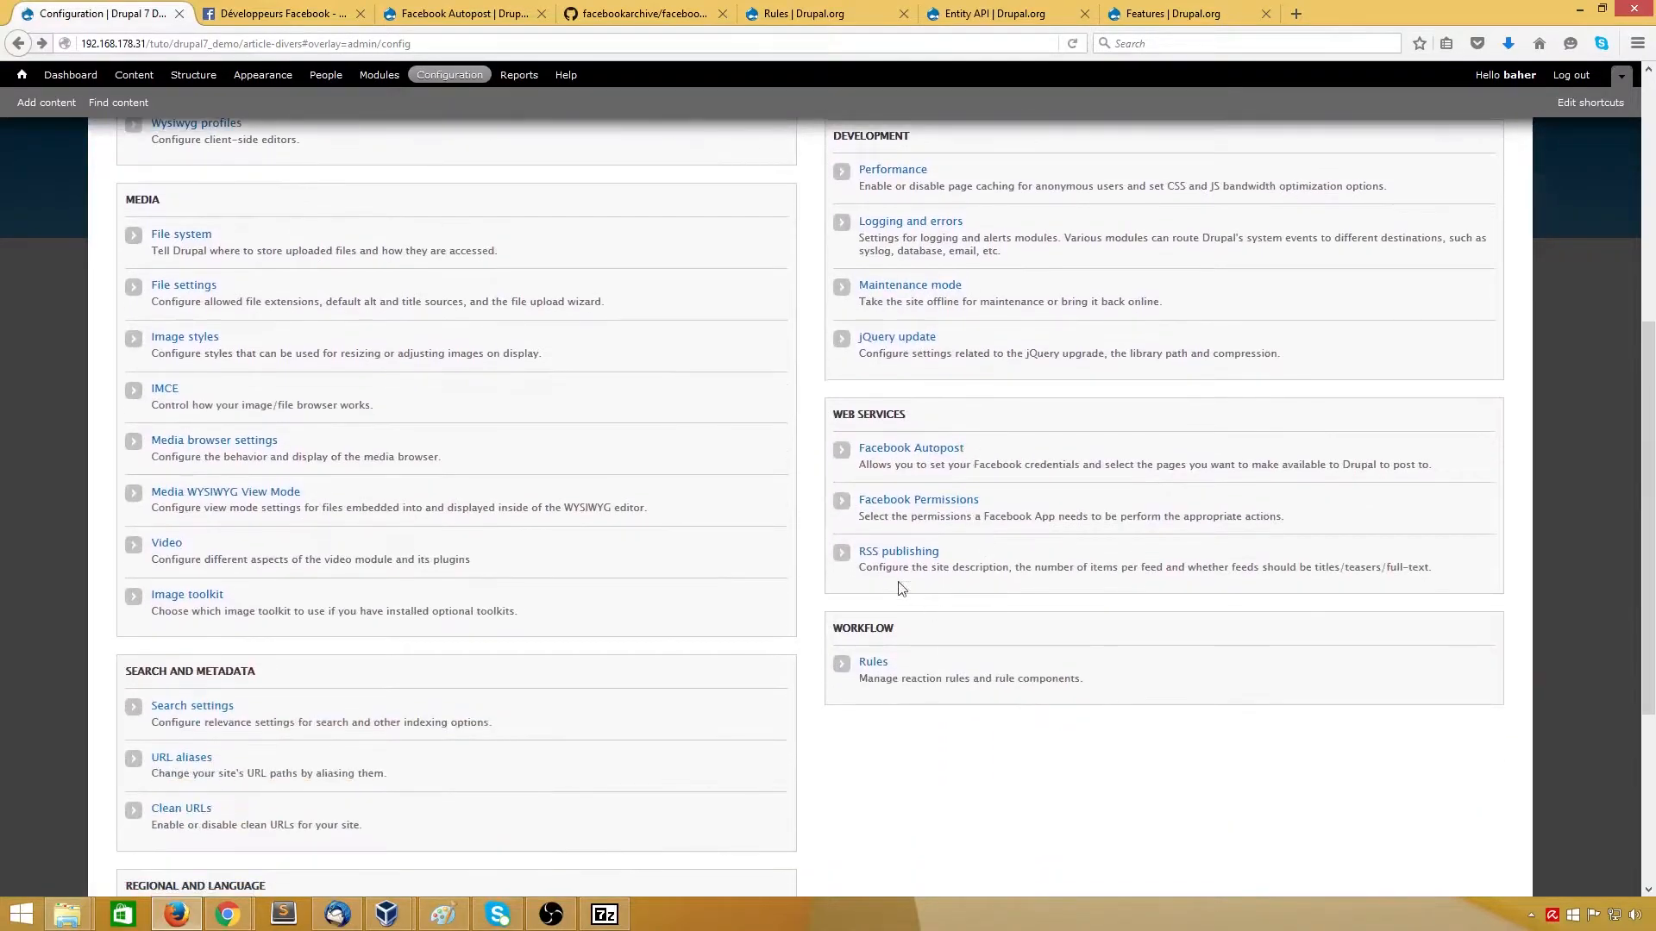
click(915, 503)
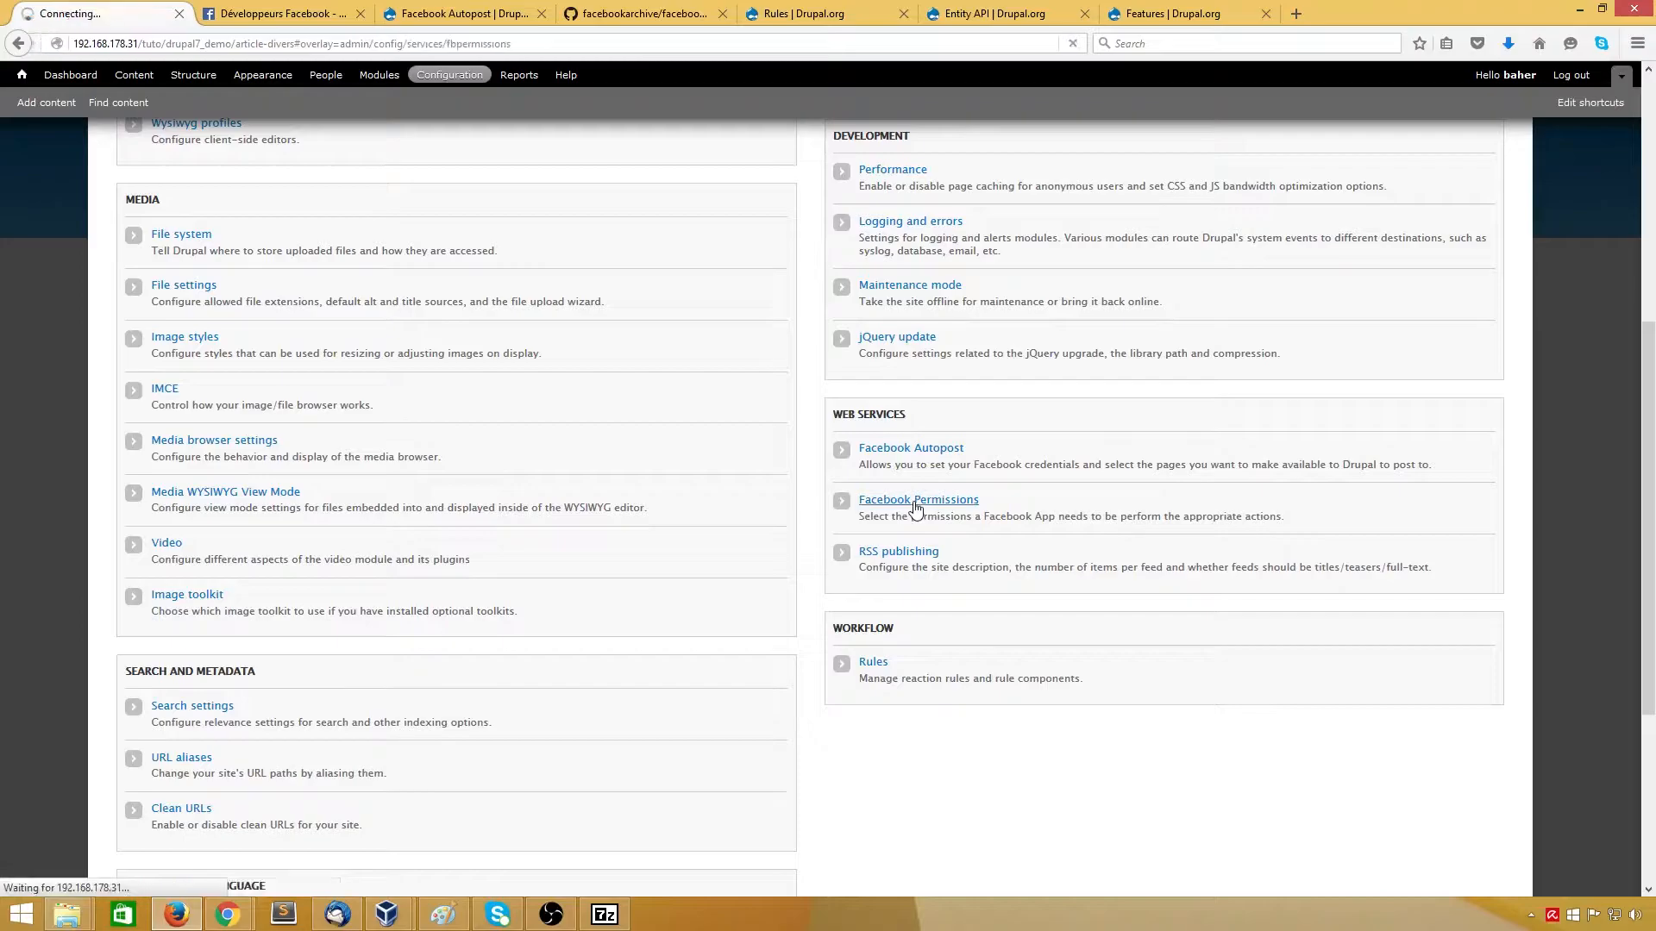
click(227, 409)
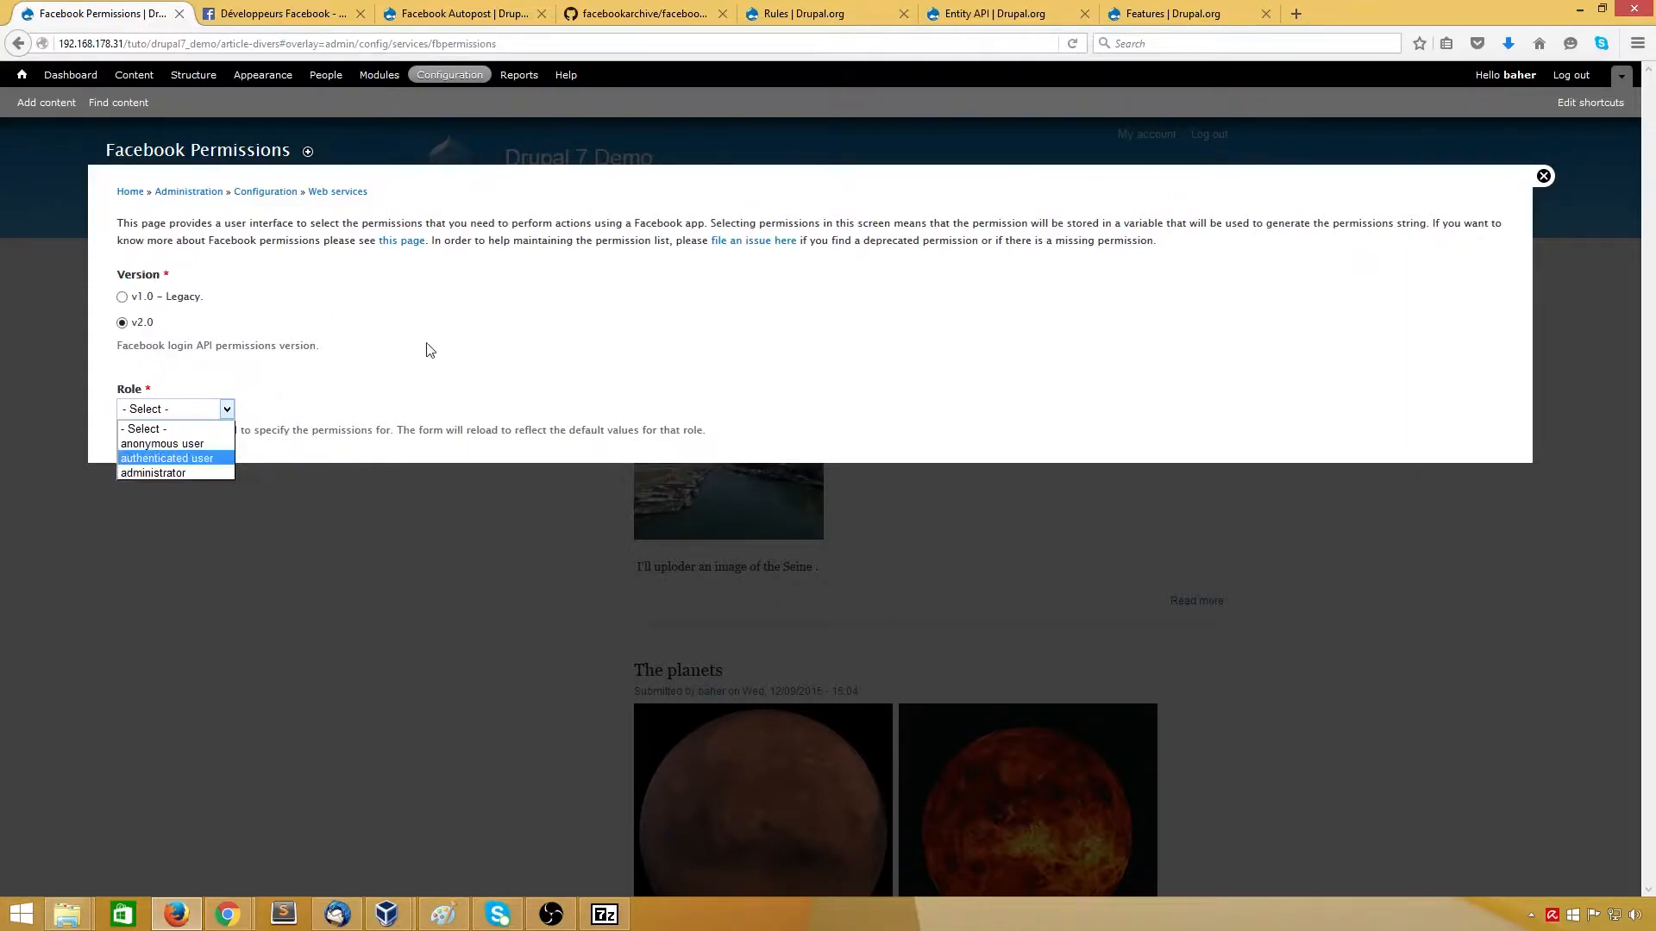
Step: Return to the configuration overview and reopen the Facebook Autopost settings with the app ID and secret fields
click(18, 43)
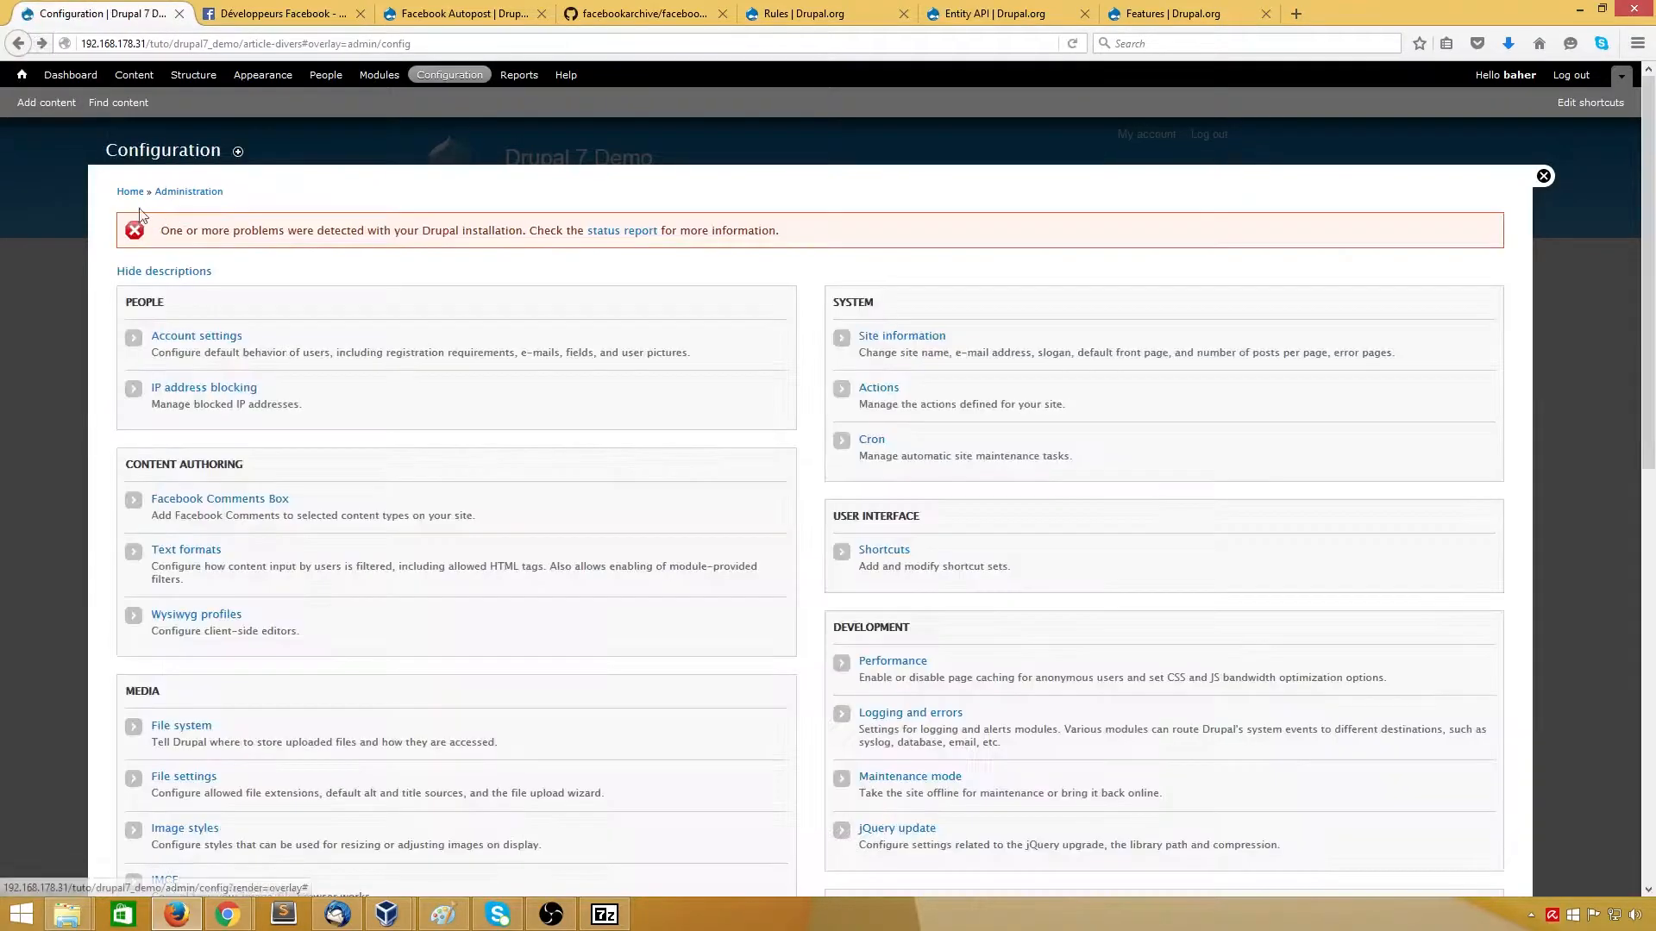
scroll(1120, 552, down, 3)
scroll(1120, 552, down, 2)
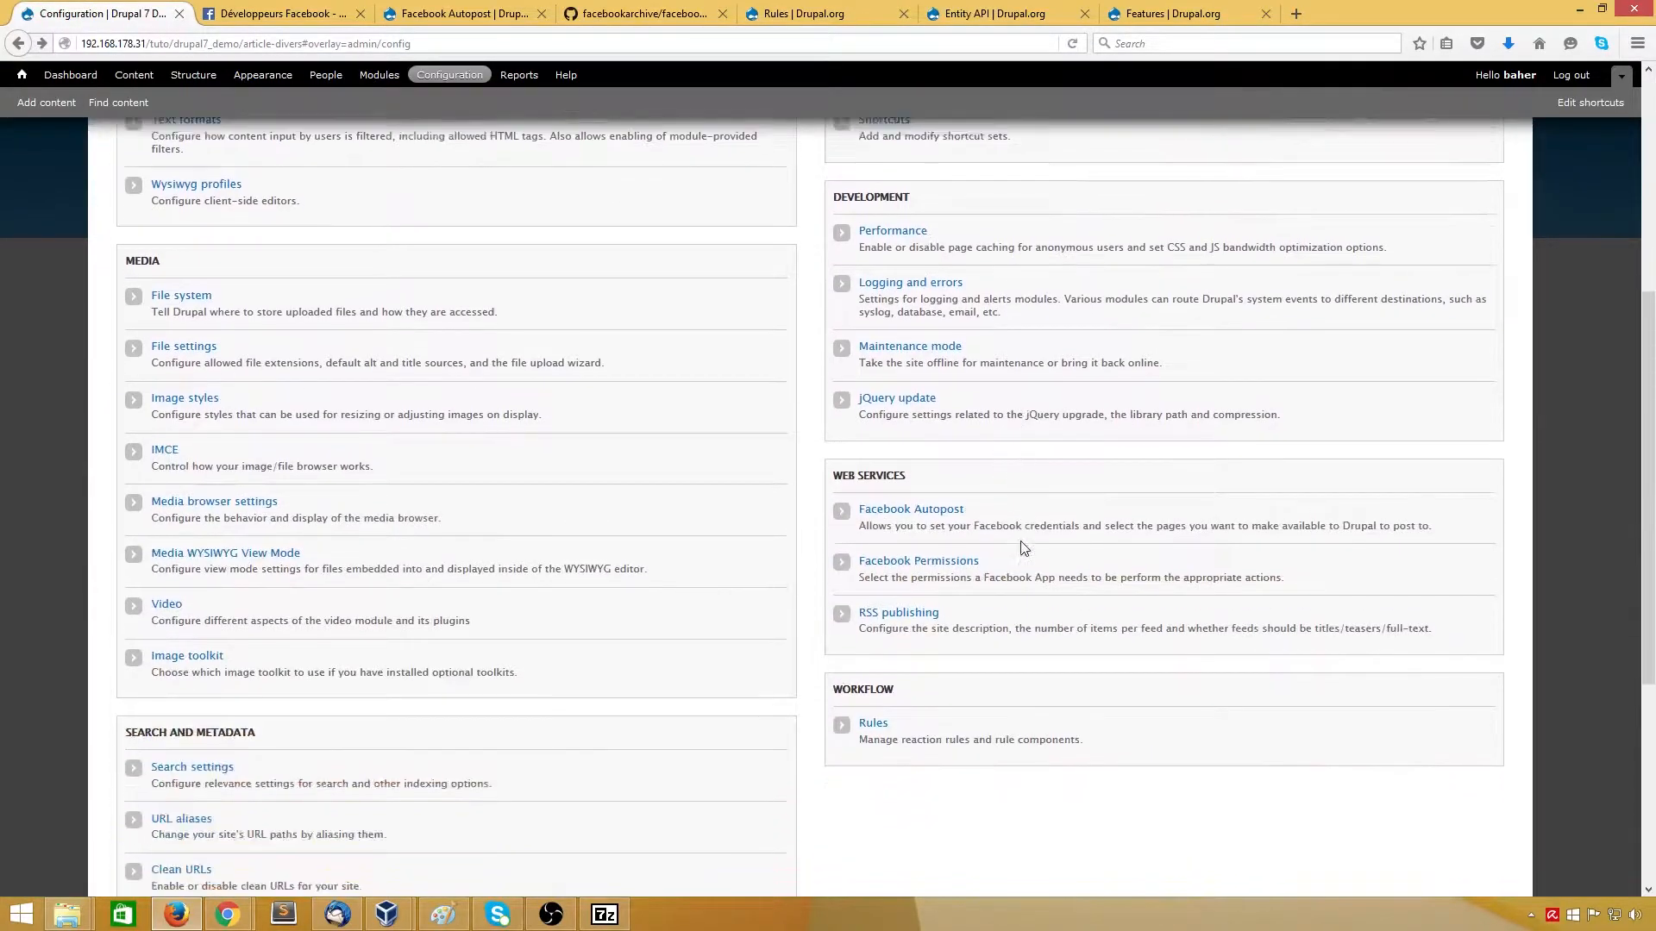
click(912, 450)
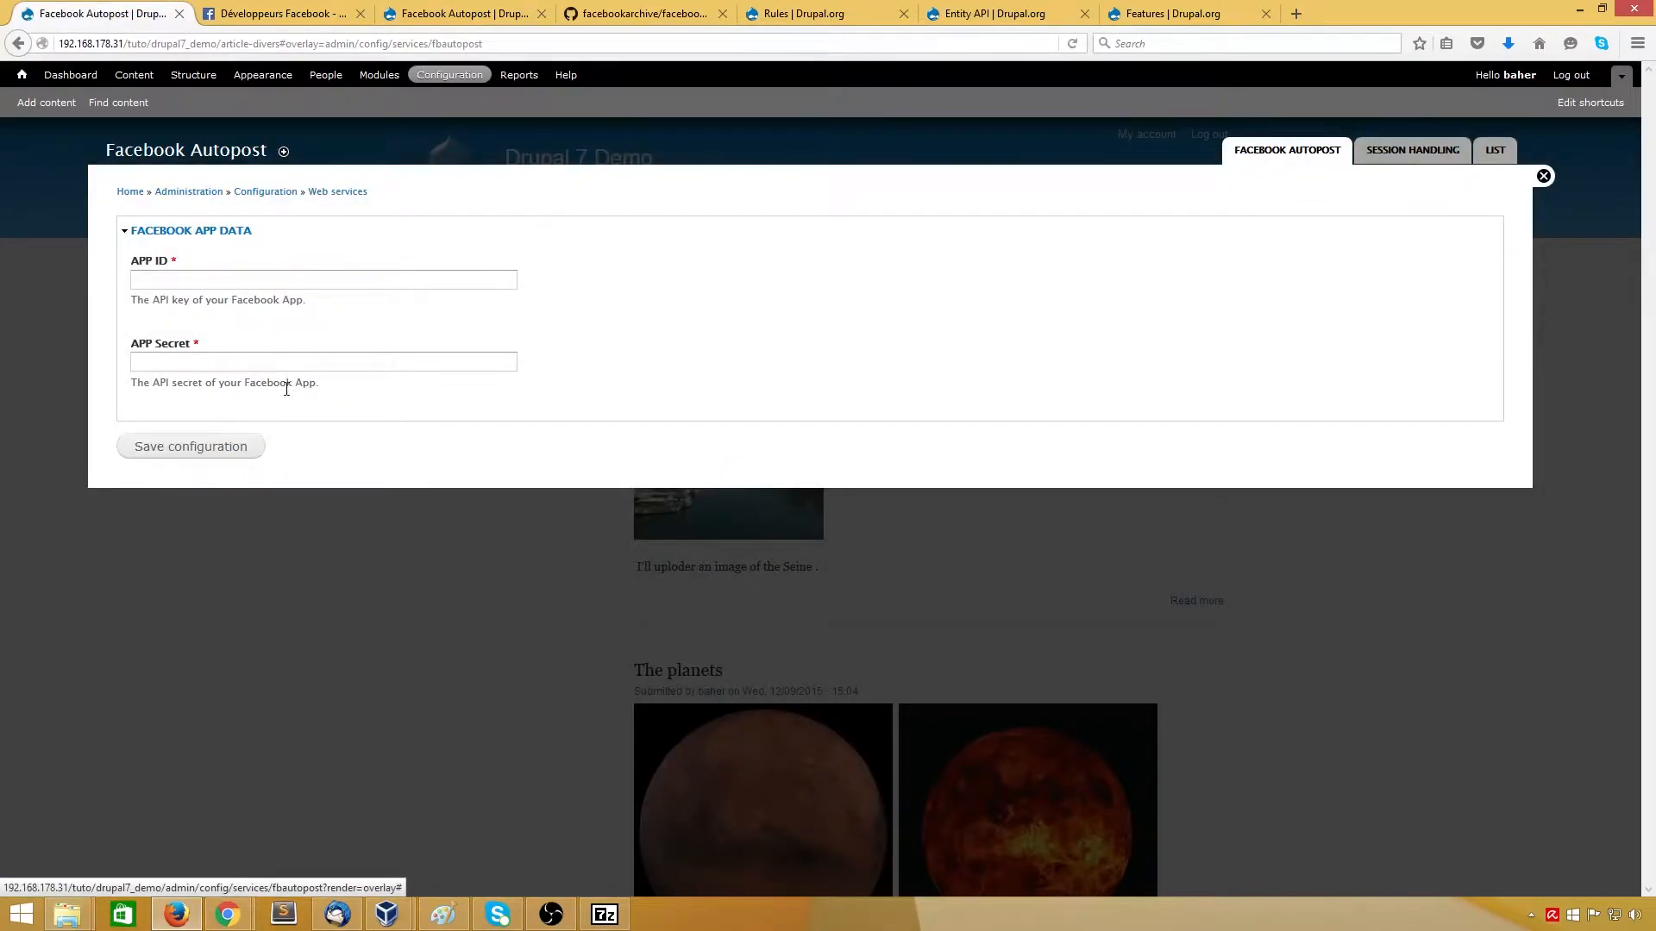
Step: Switch to the Facebook for Developers page and log in by entering the account e-mail and password
click(276, 13)
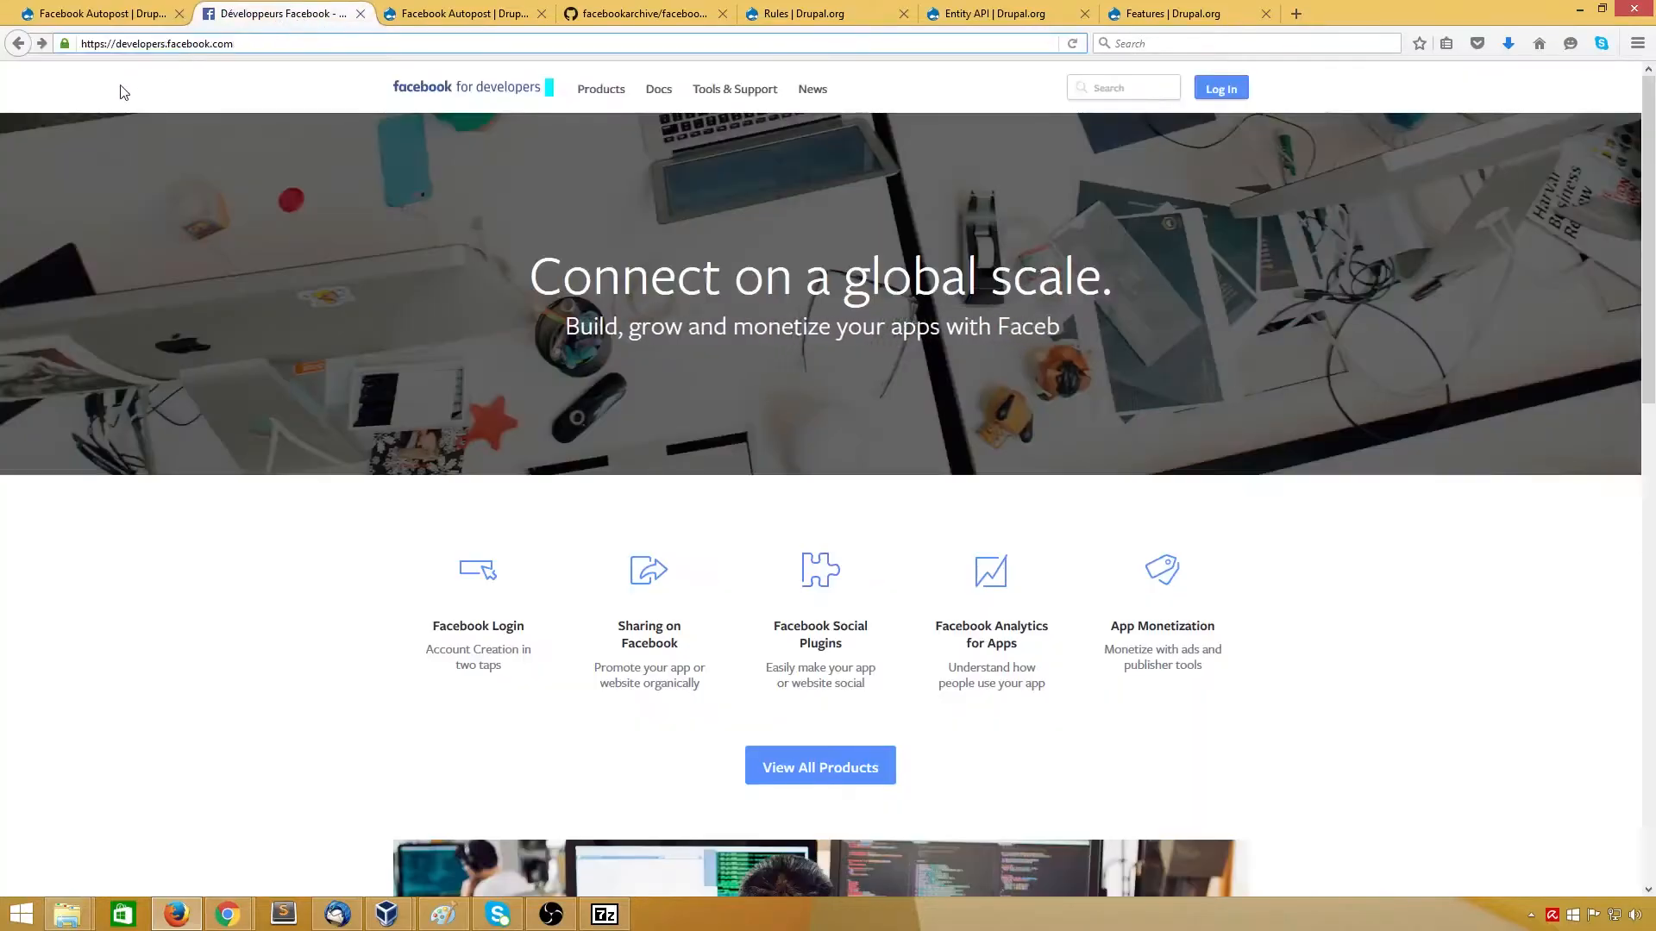
drag(251, 43, 80, 47)
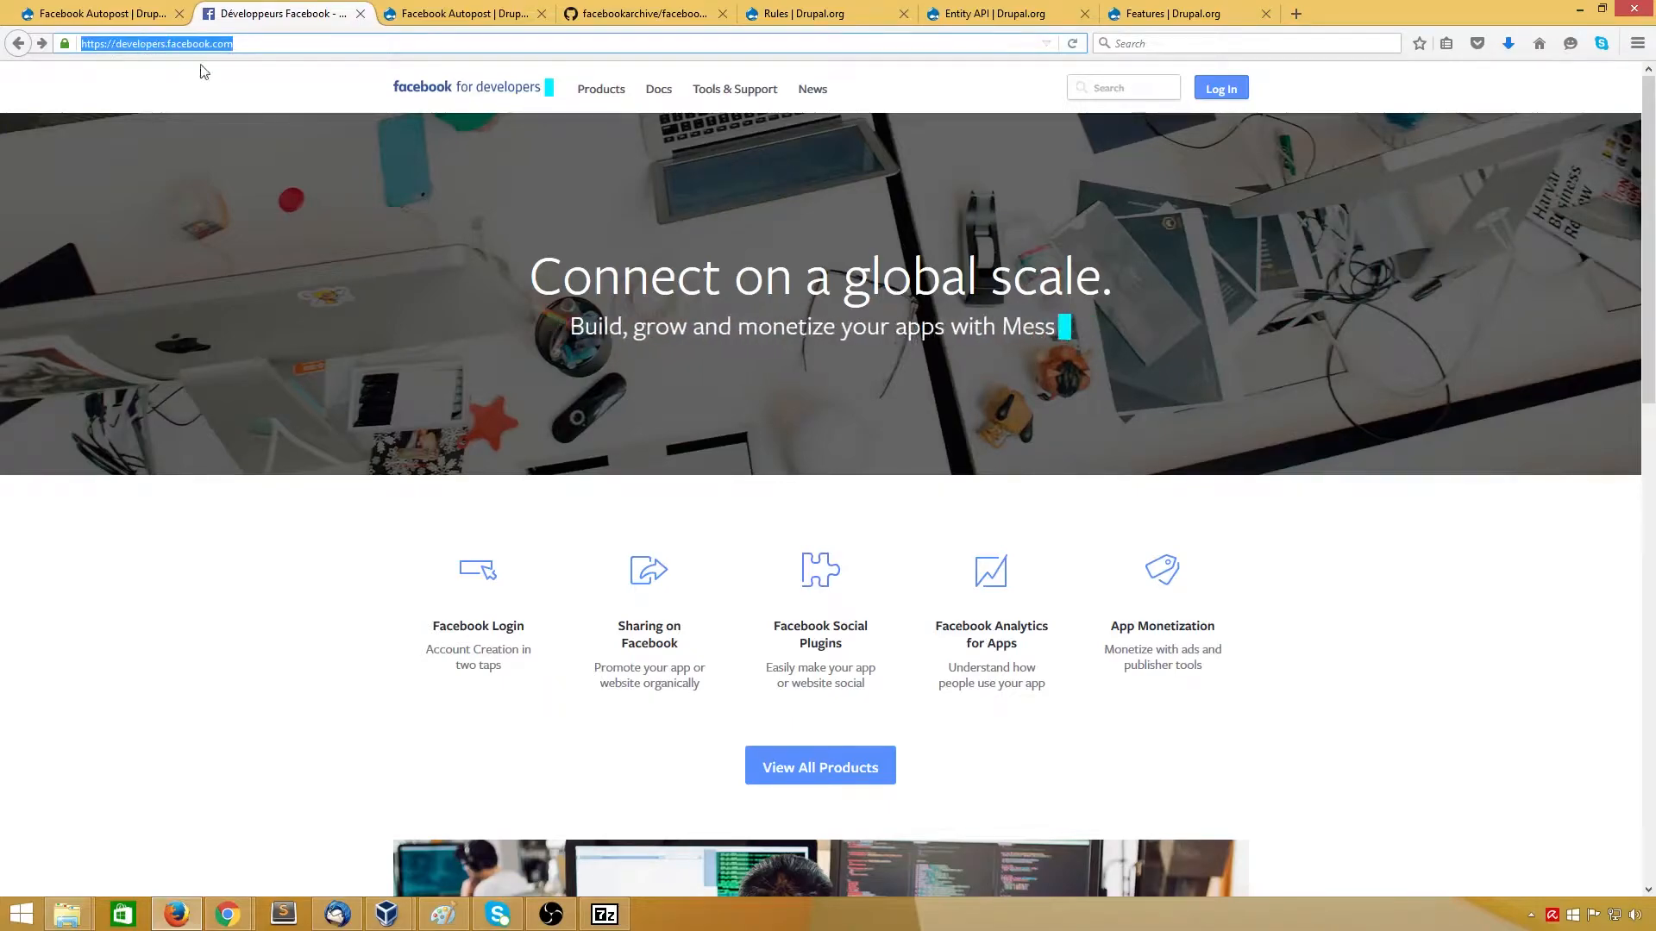
click(1225, 92)
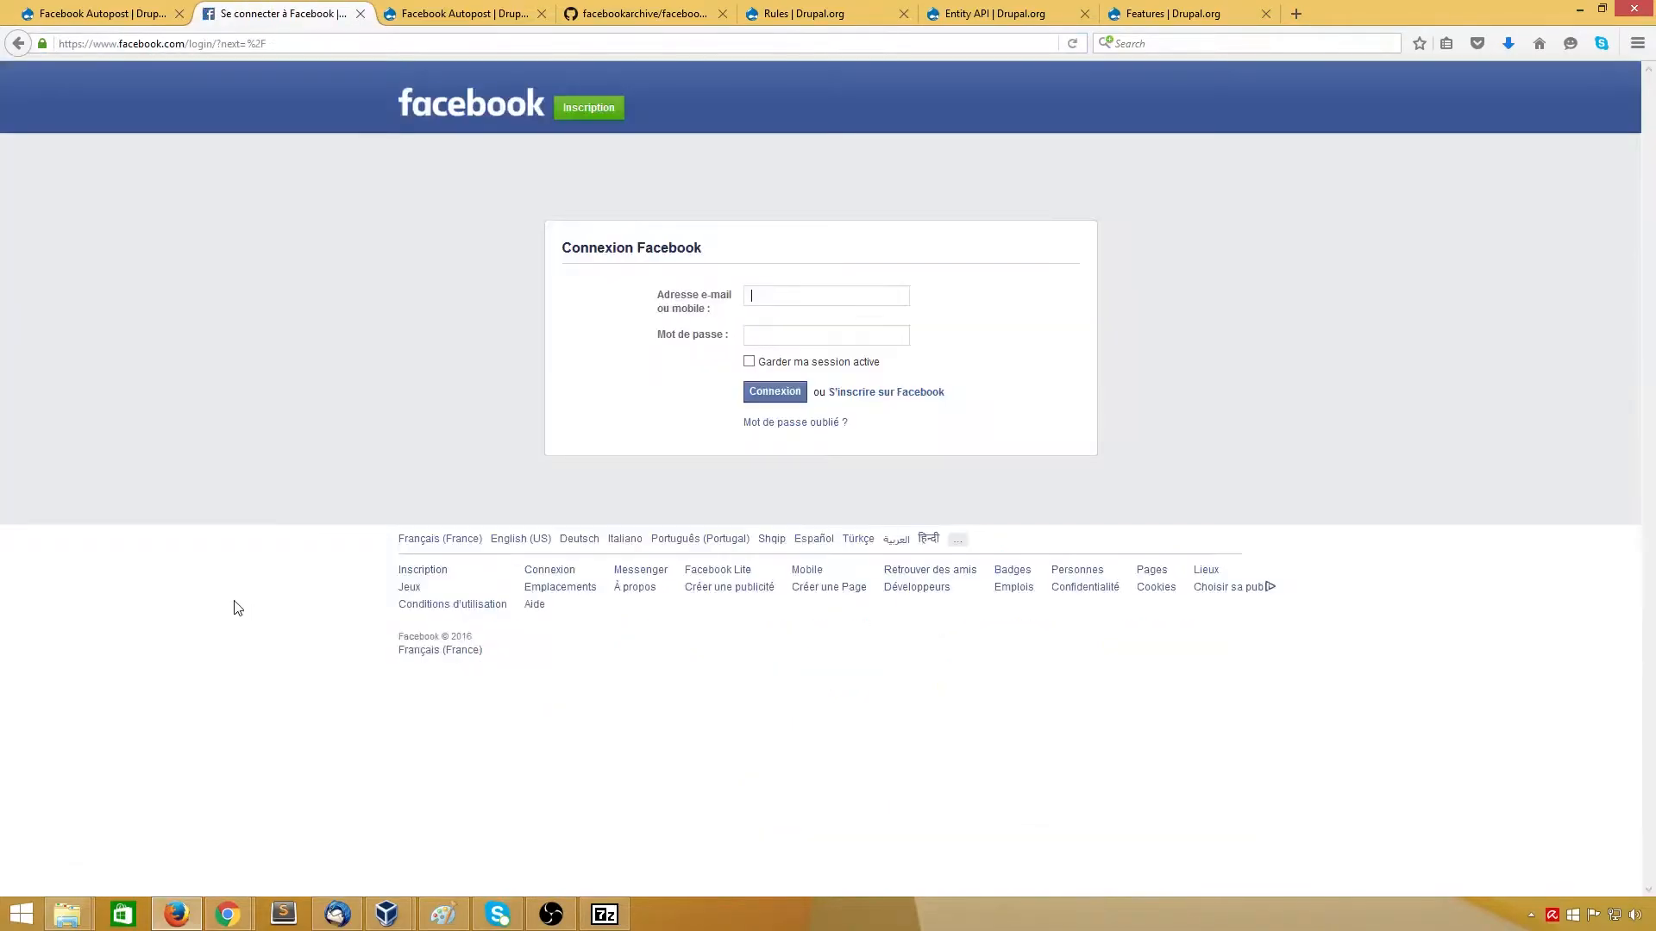
click(838, 301)
text(*****)
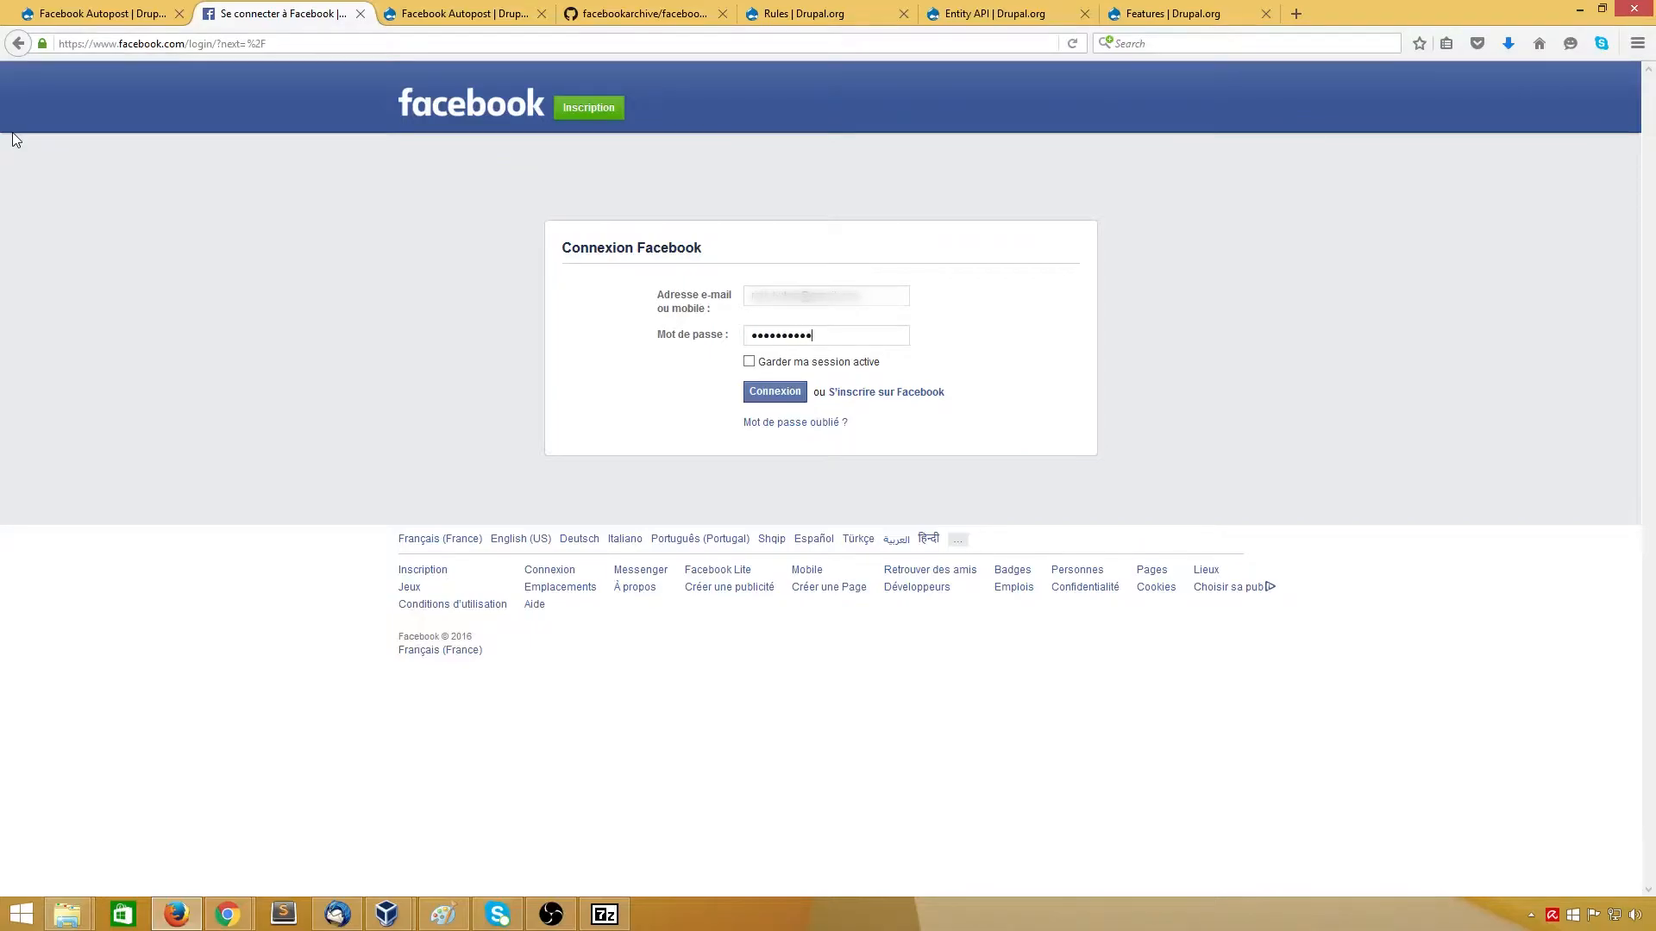
key(Return)
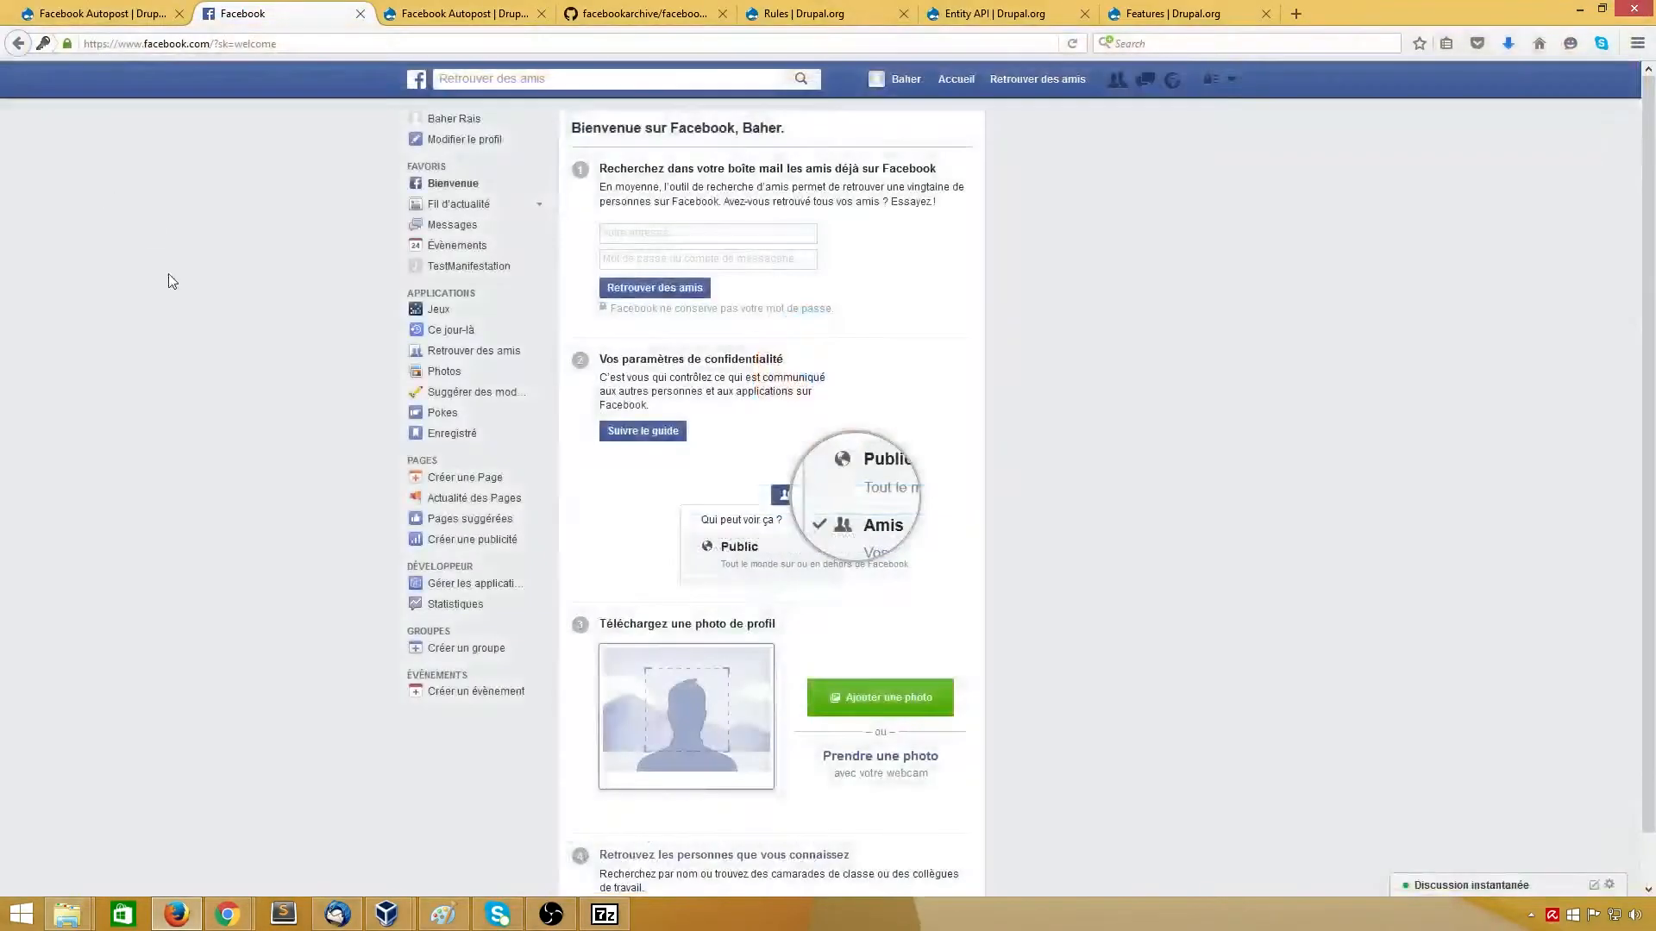
Step: Open developers.facebook.com in a new browser tab
key(ctrl+t)
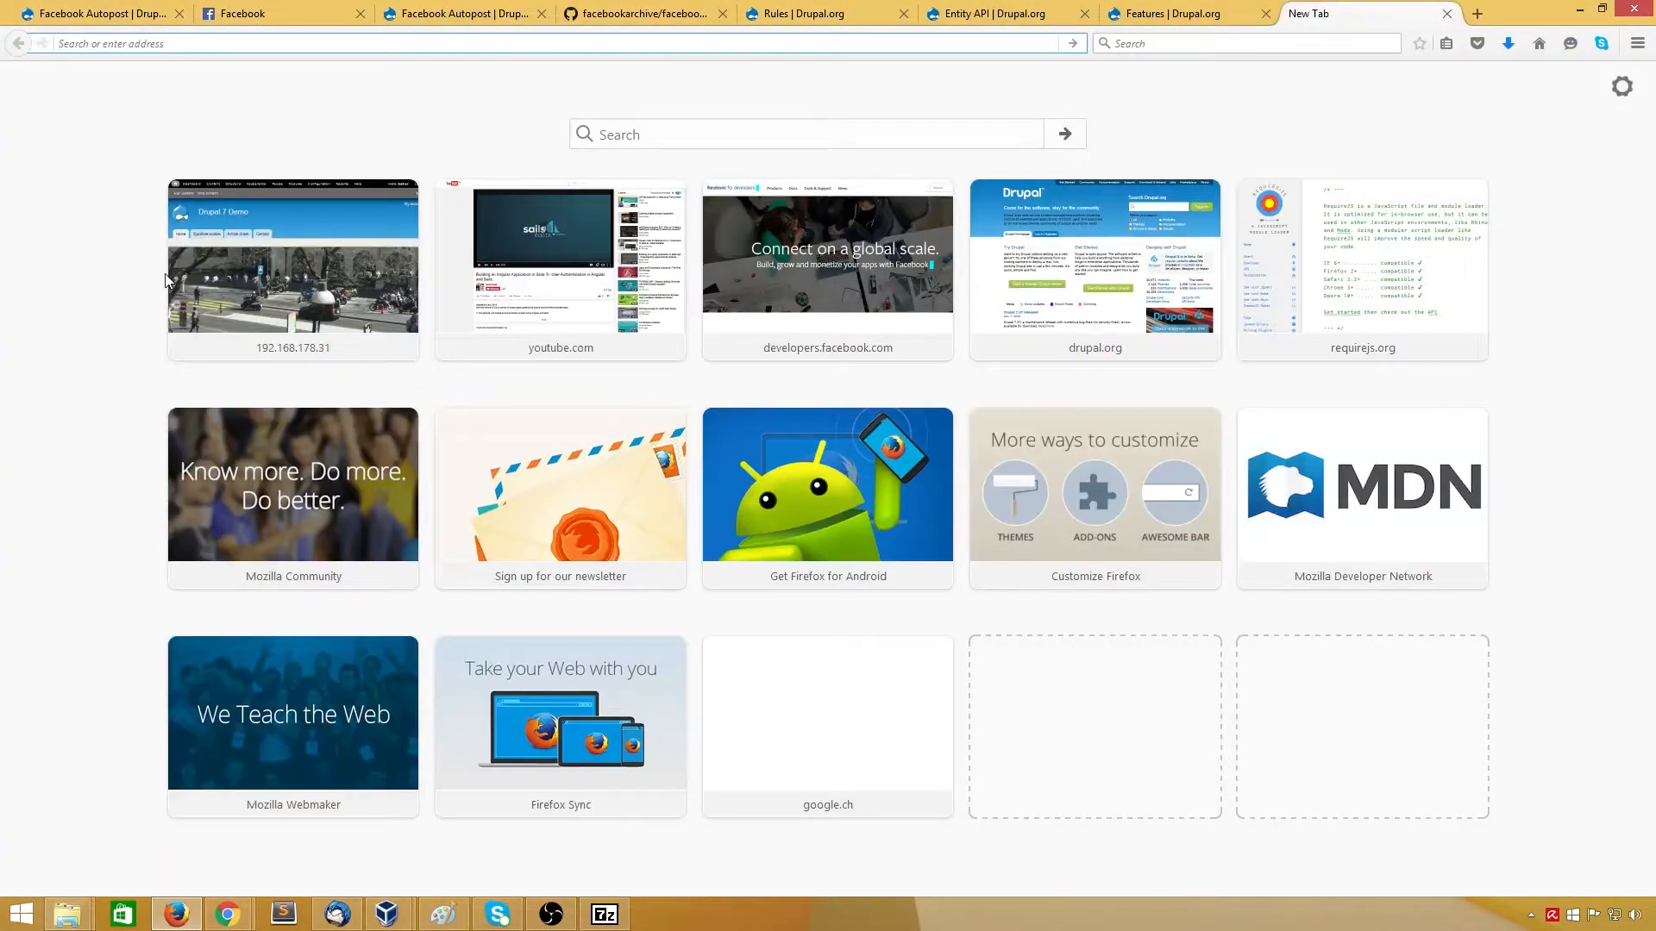
text(developers.facebook.com/)
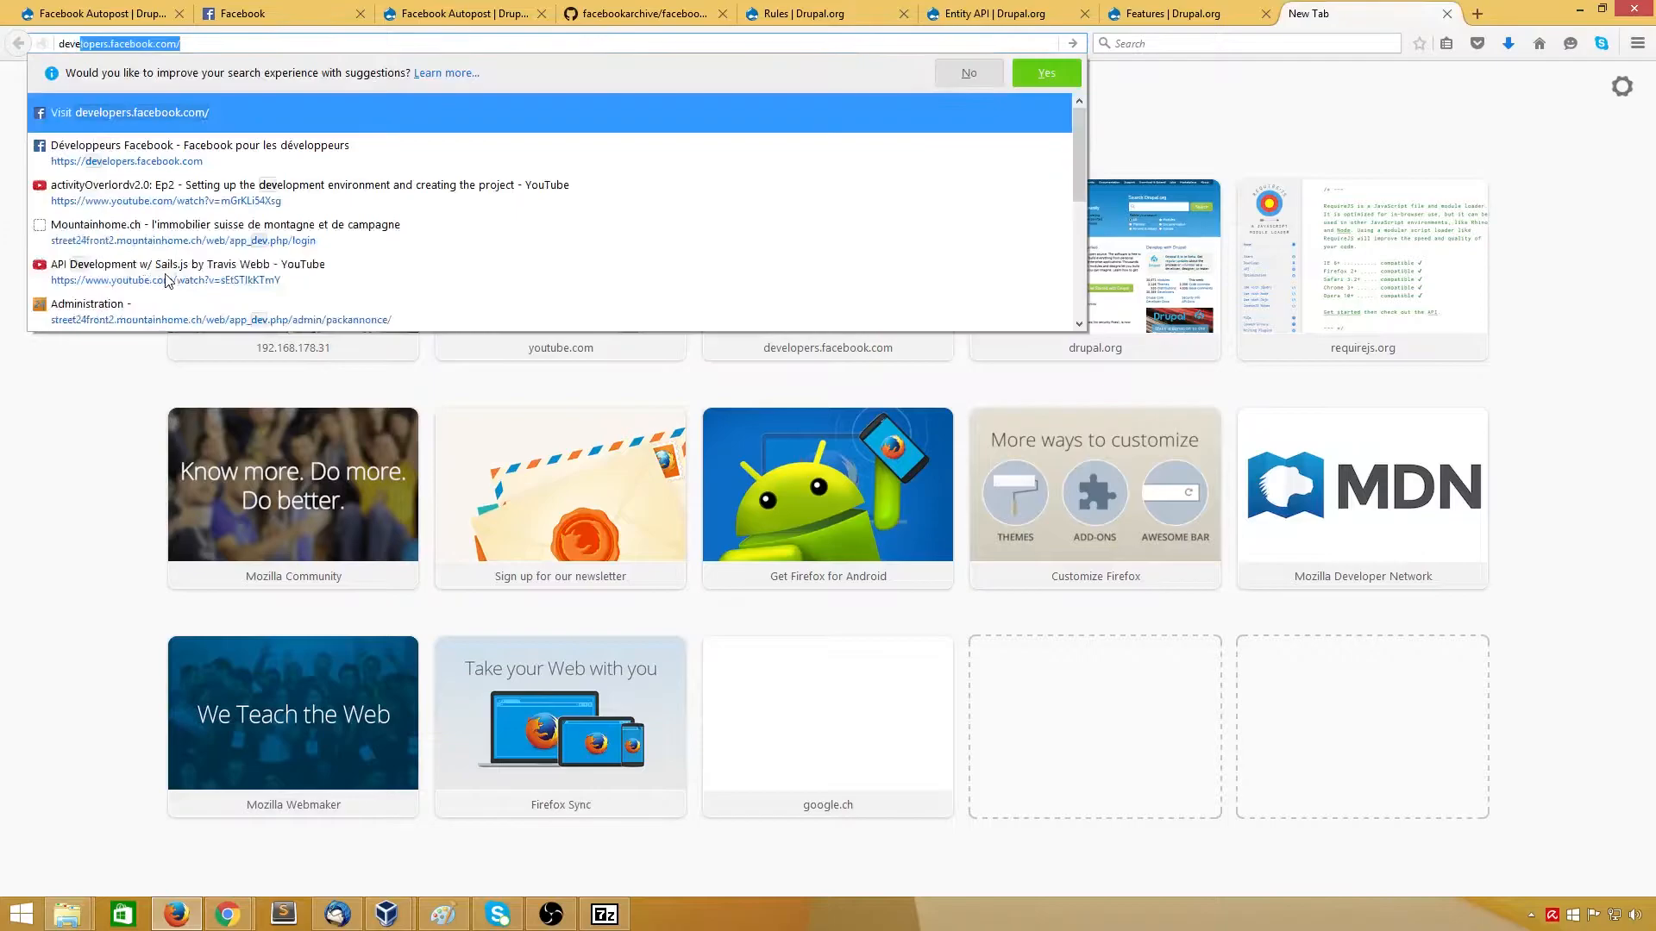
key(Return)
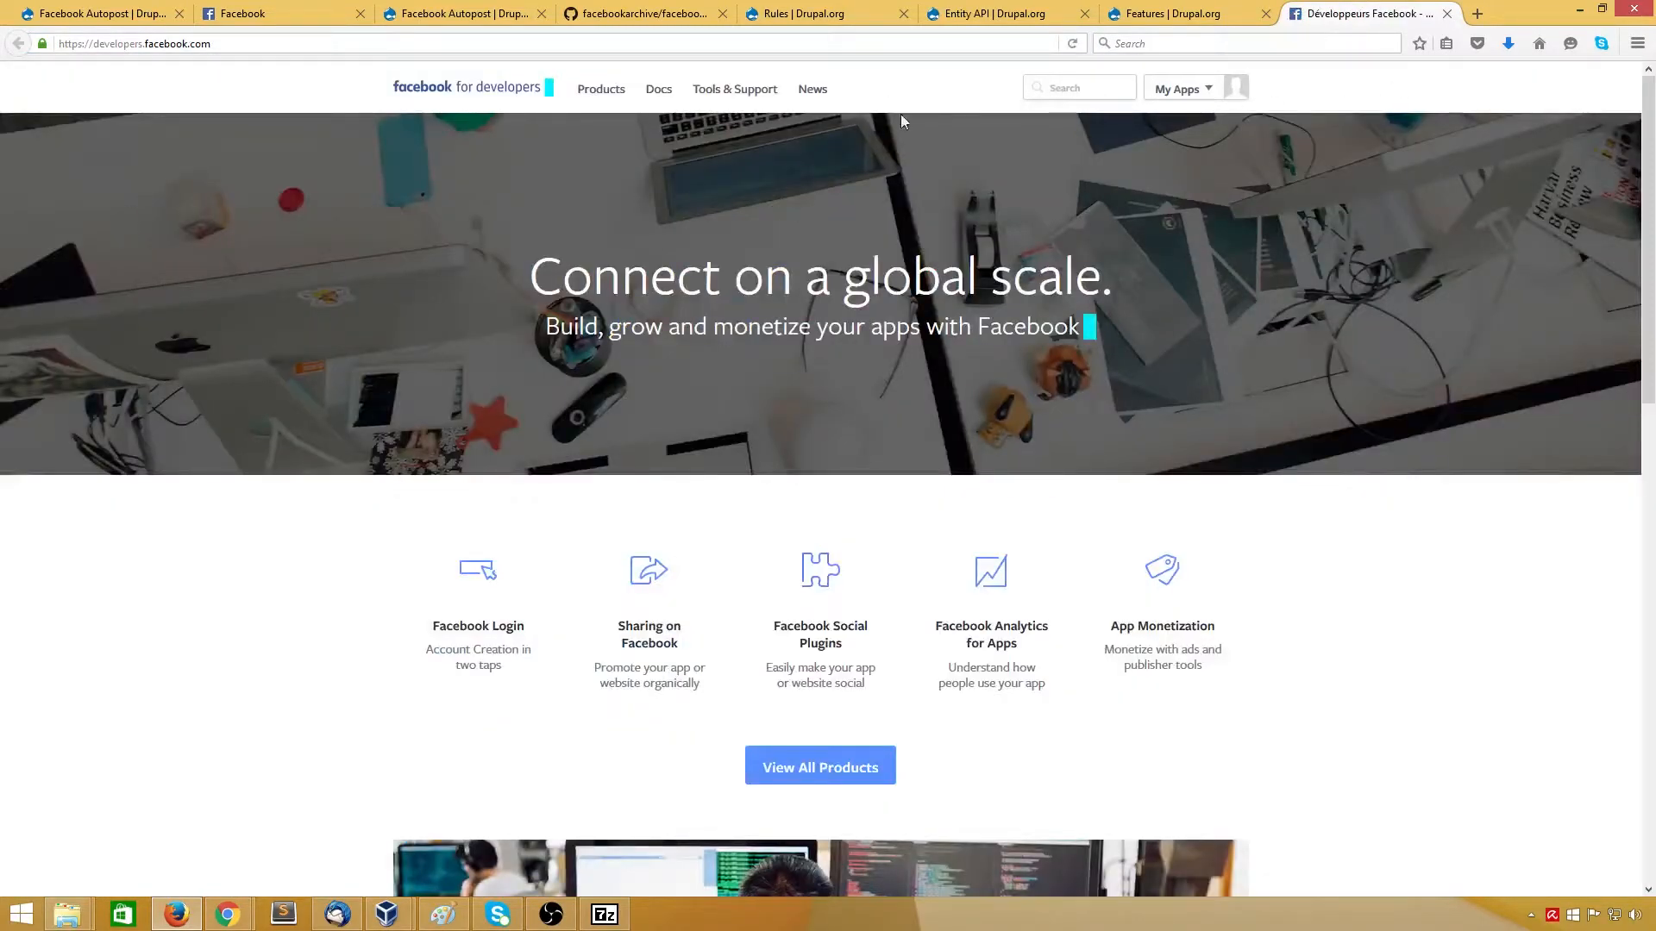
Step: Add a new Facebook app for the website platform, name it HowTOFacebookDrupal and begin creating its app ID
click(1239, 102)
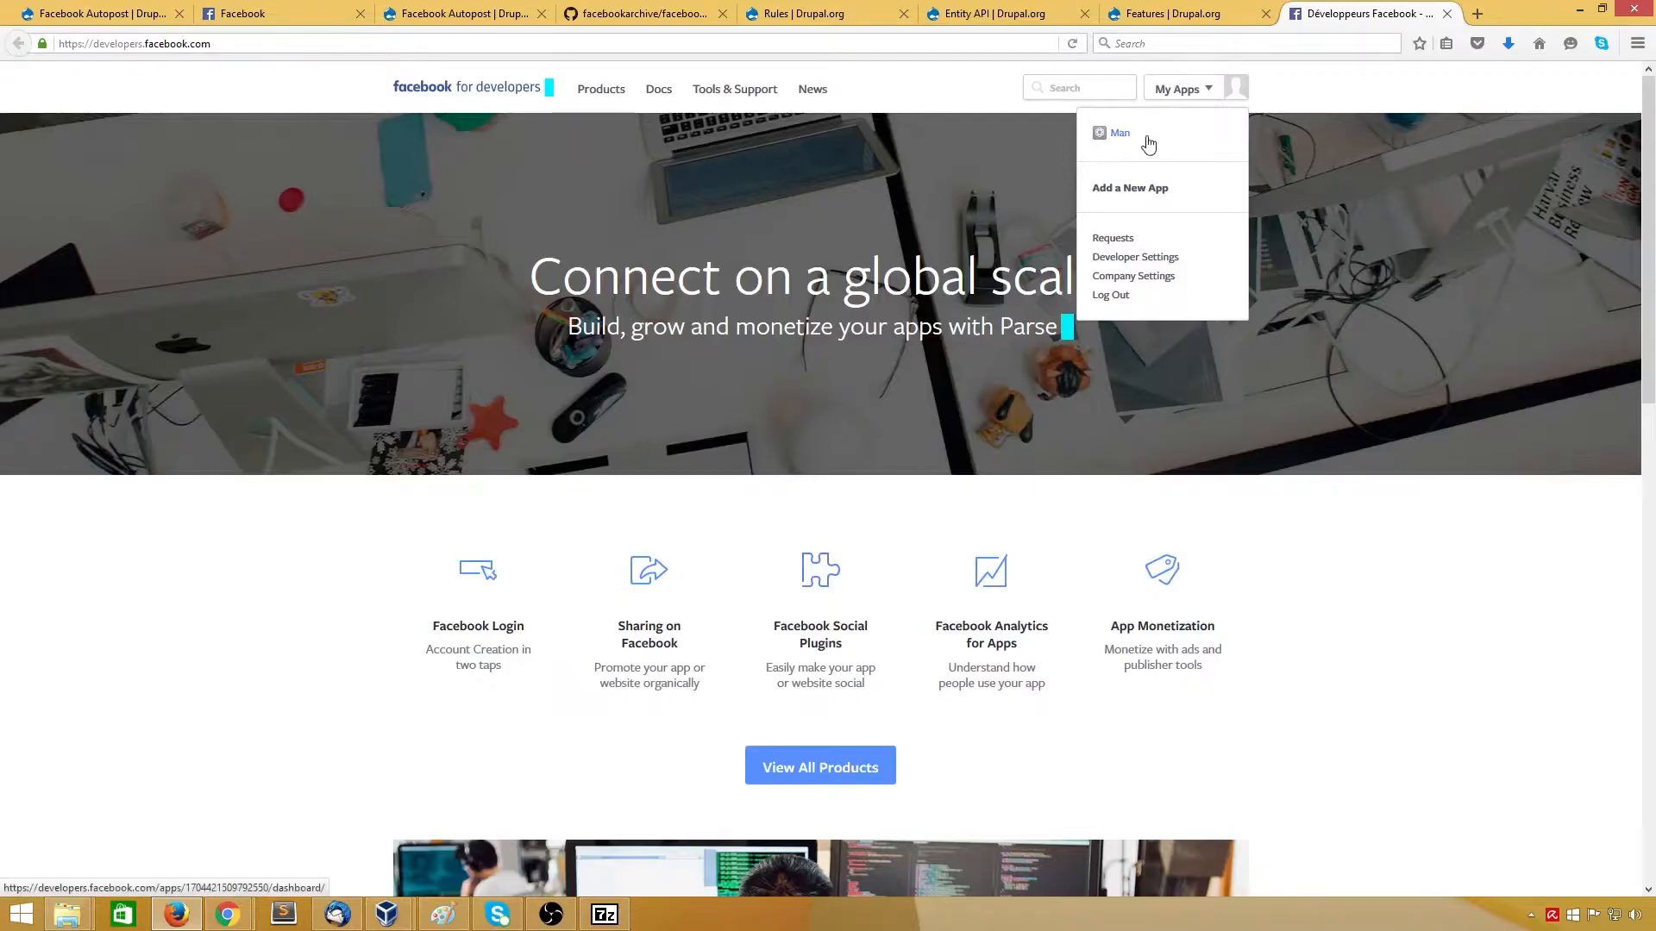
click(1147, 197)
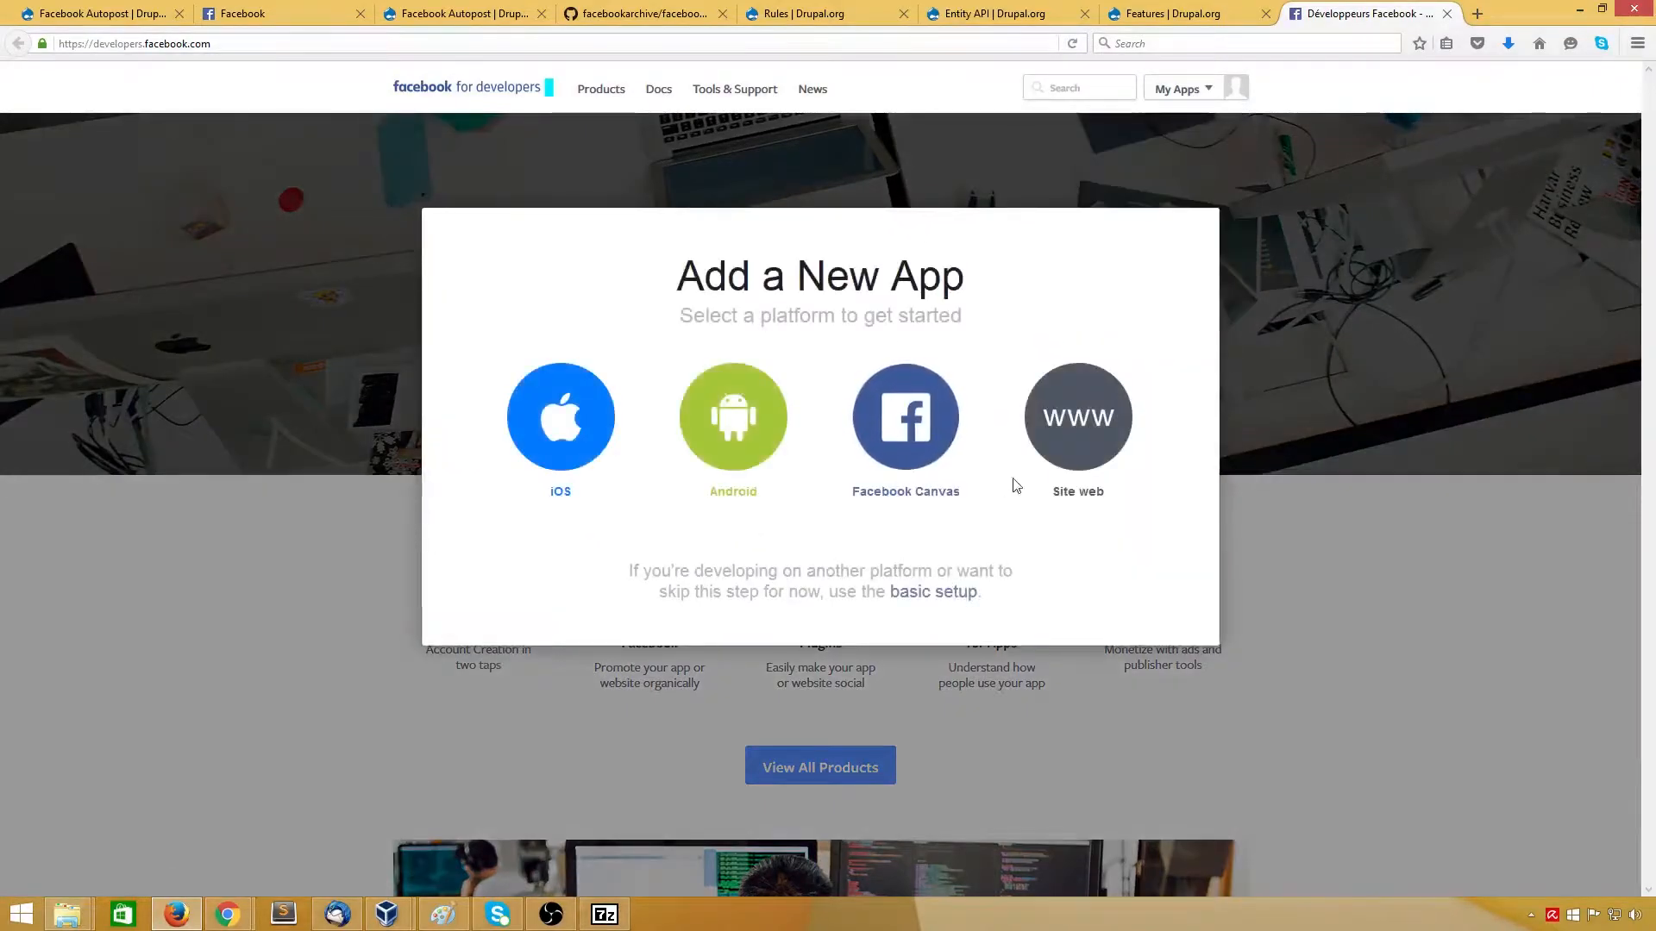
click(1085, 436)
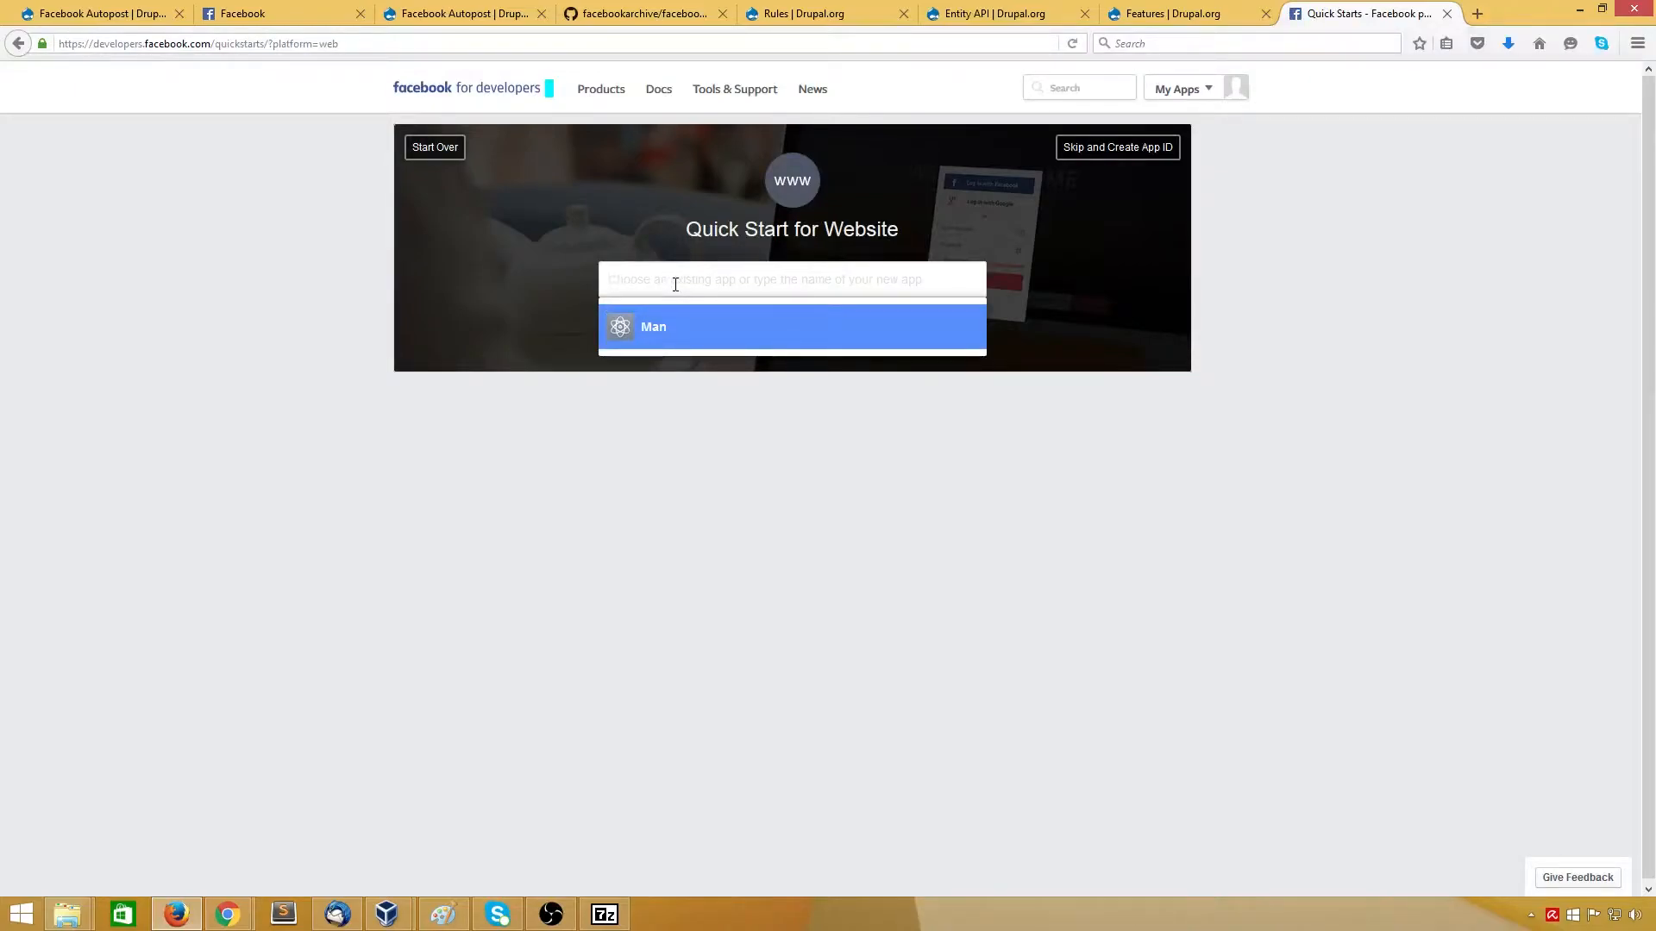
text(How)
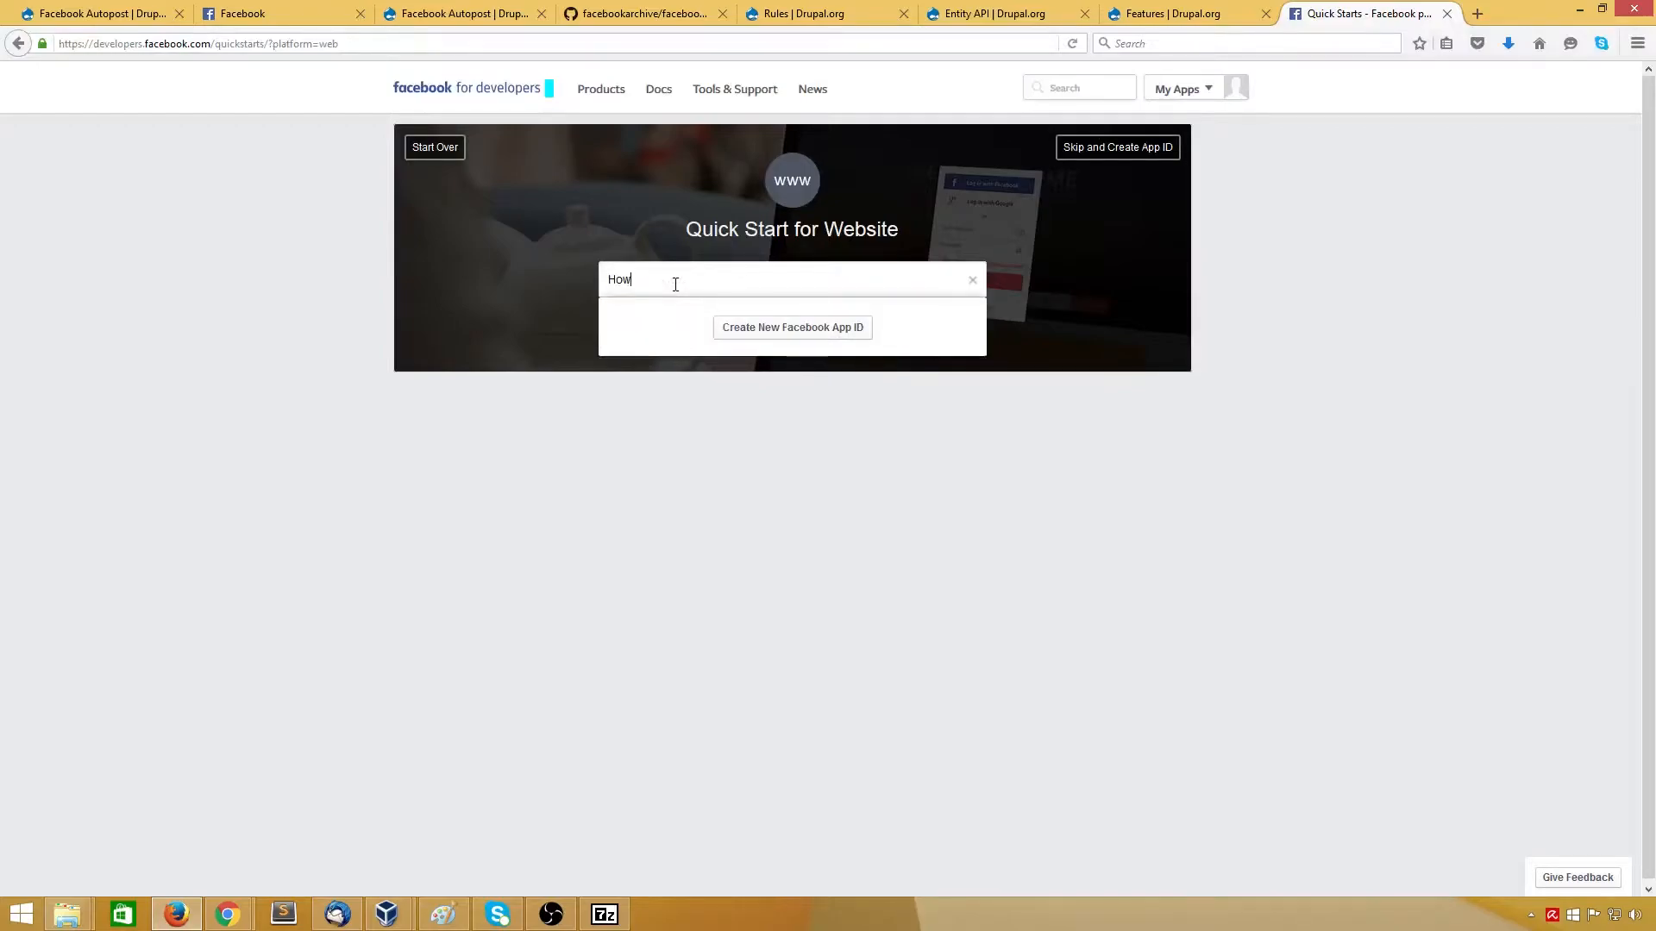
text(TO)
text(FacebookDrupal)
click(805, 335)
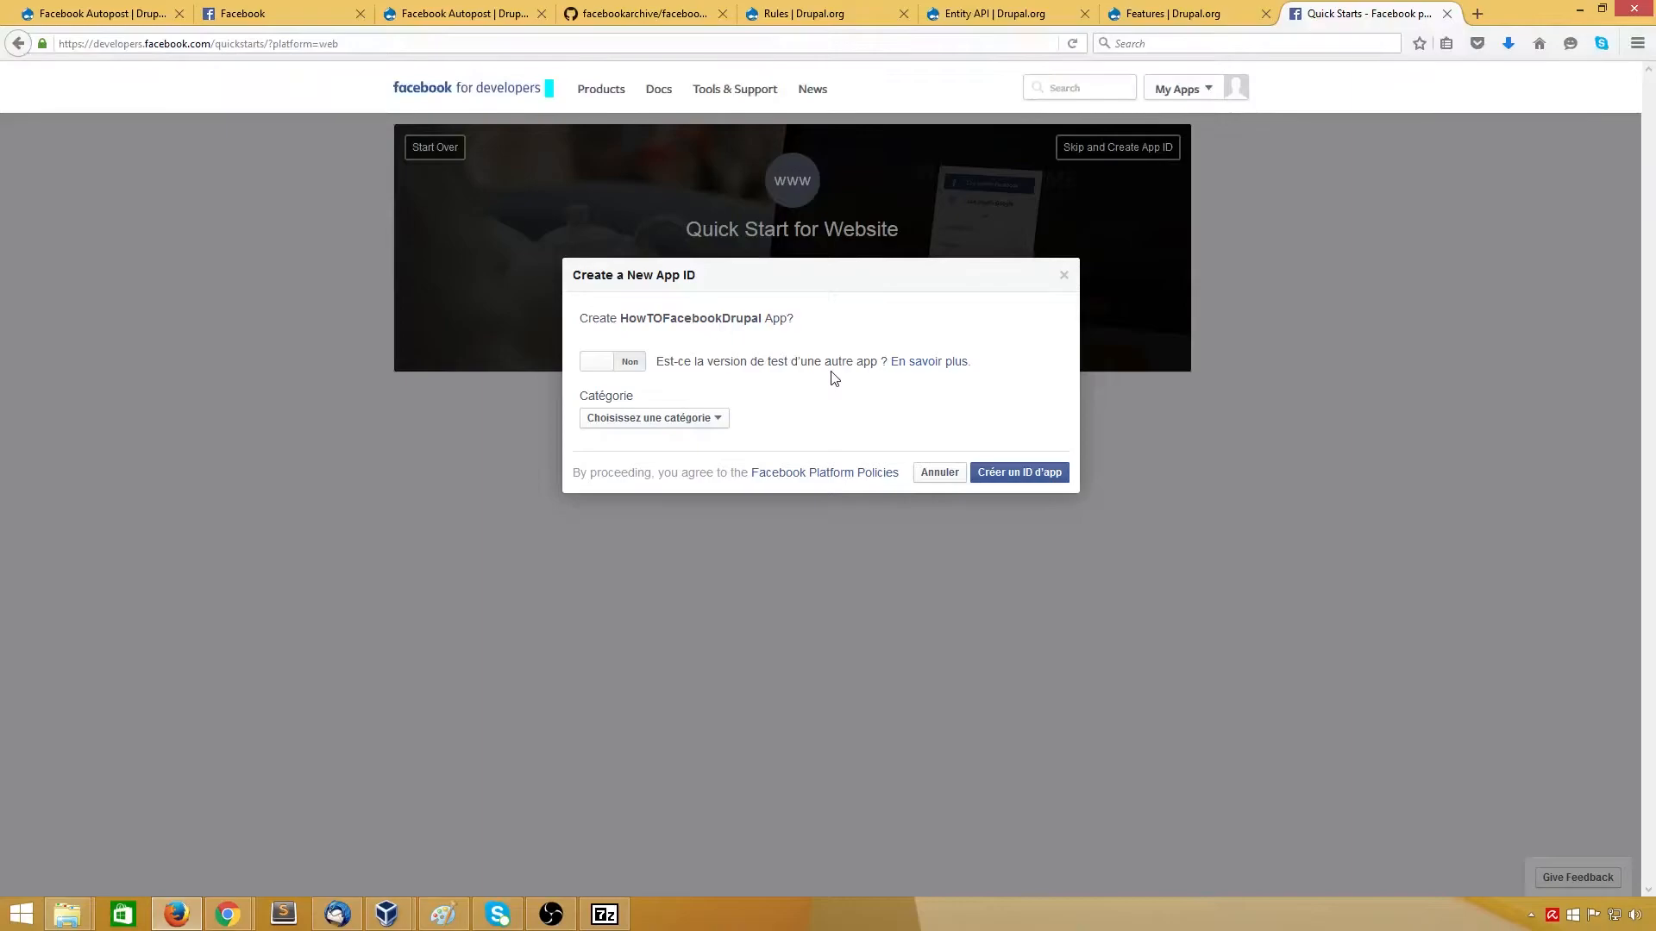
Step: Set the new app's category to Divertissement and submit the app ID creation
click(699, 428)
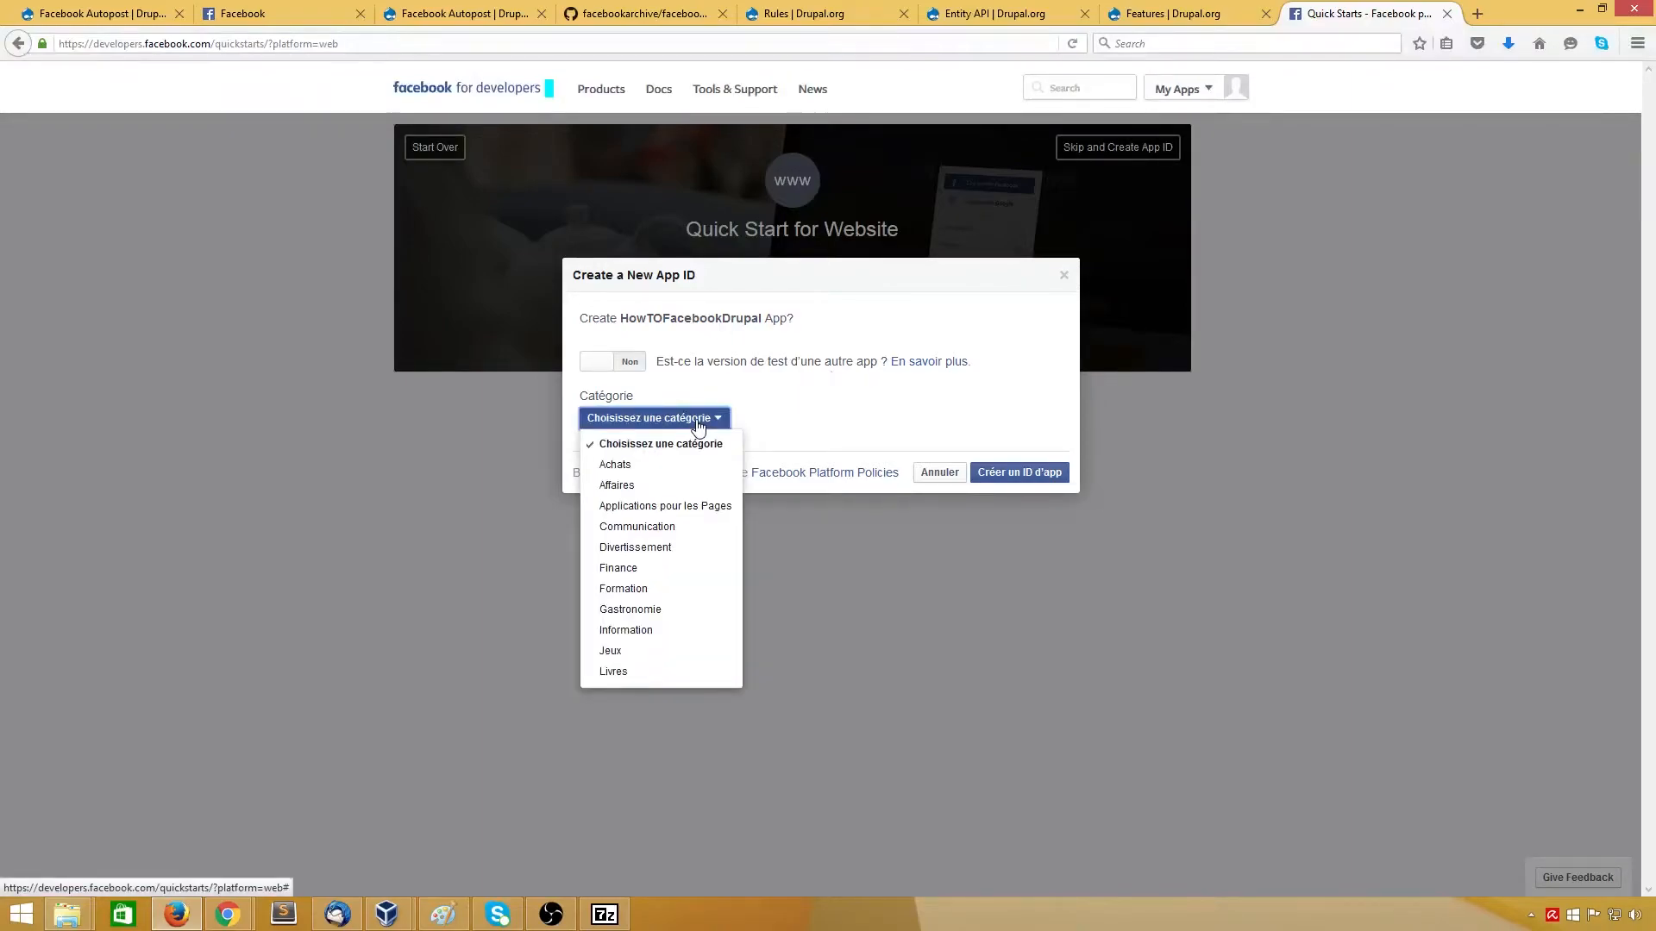
click(660, 545)
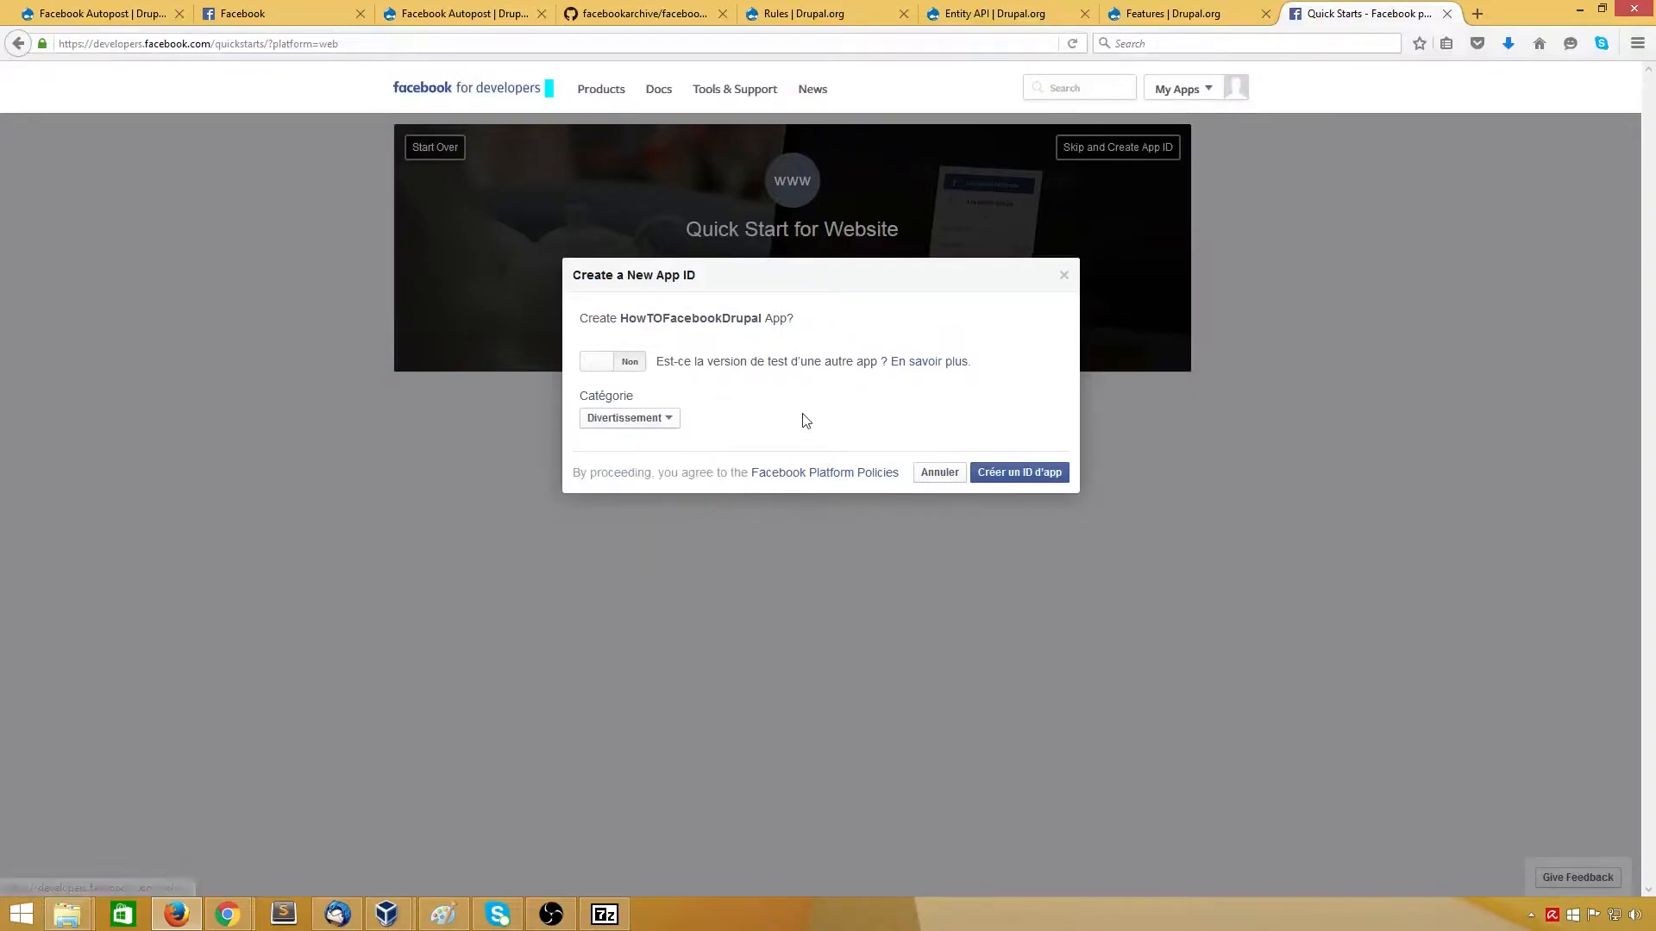
click(1014, 476)
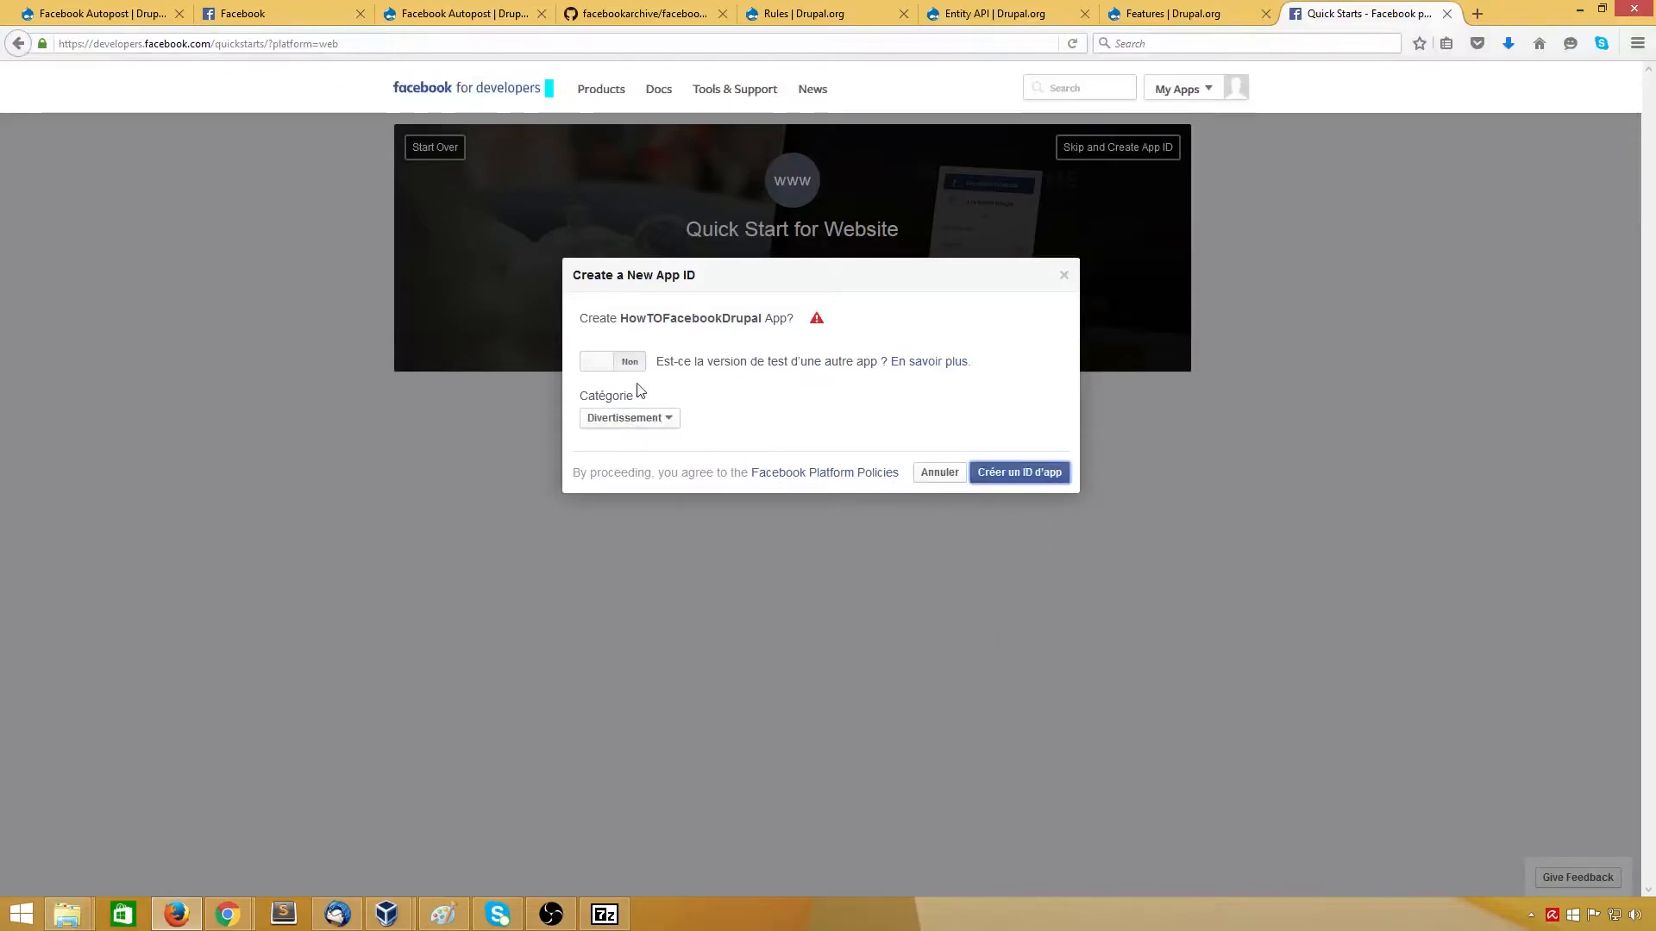
click(614, 364)
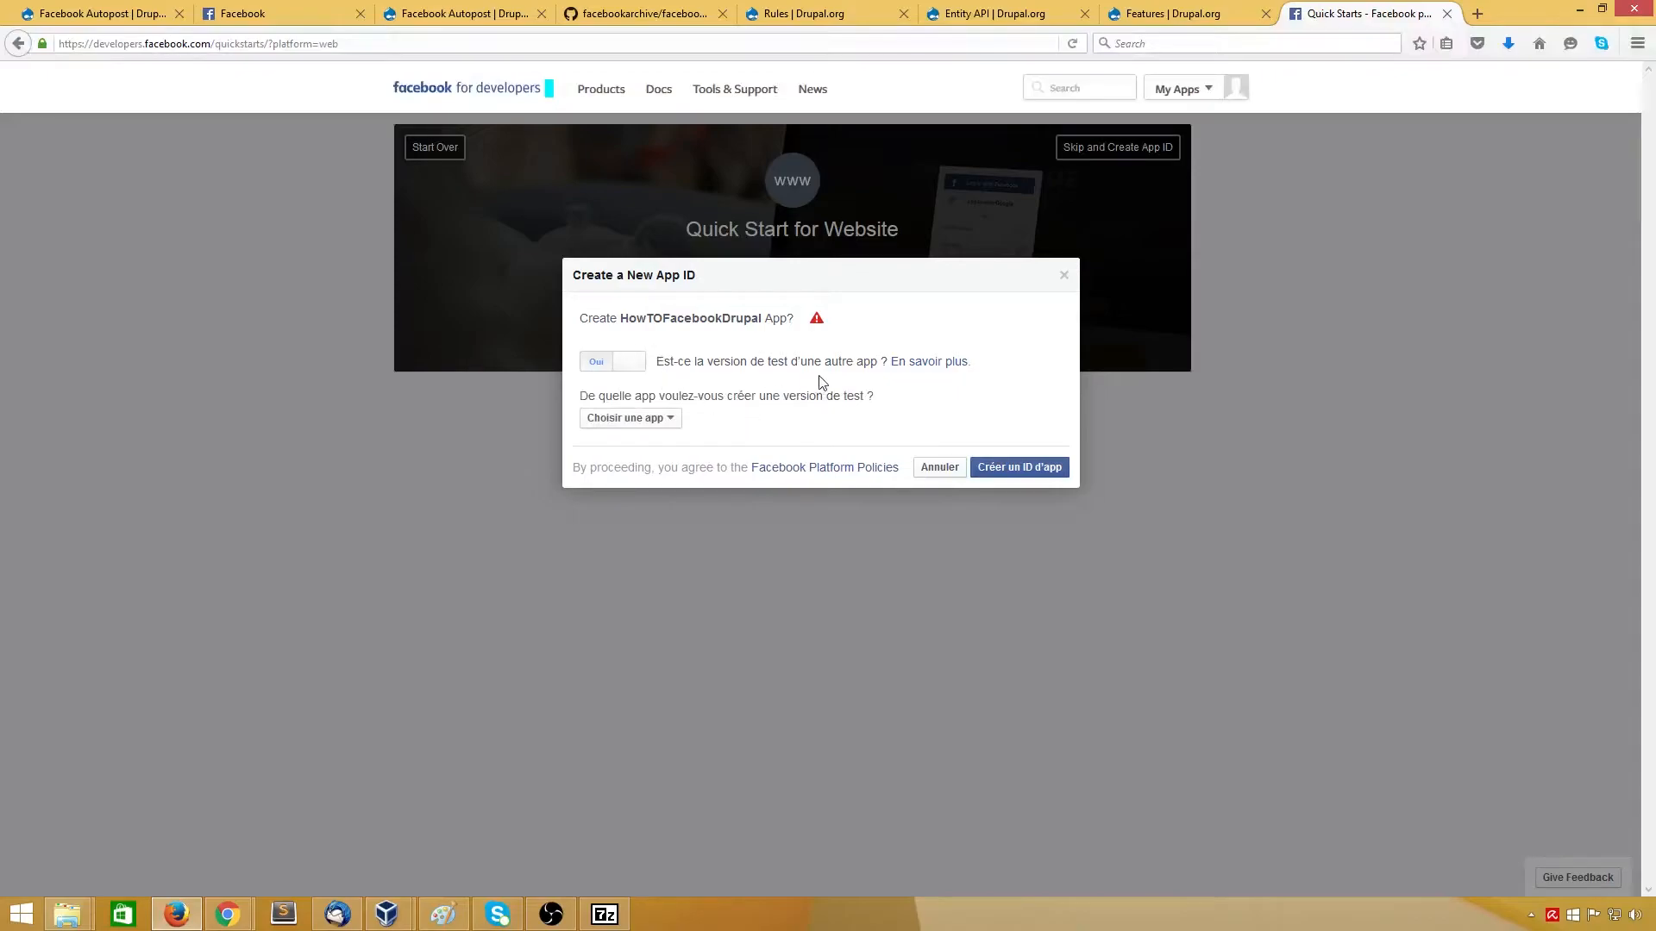
click(649, 423)
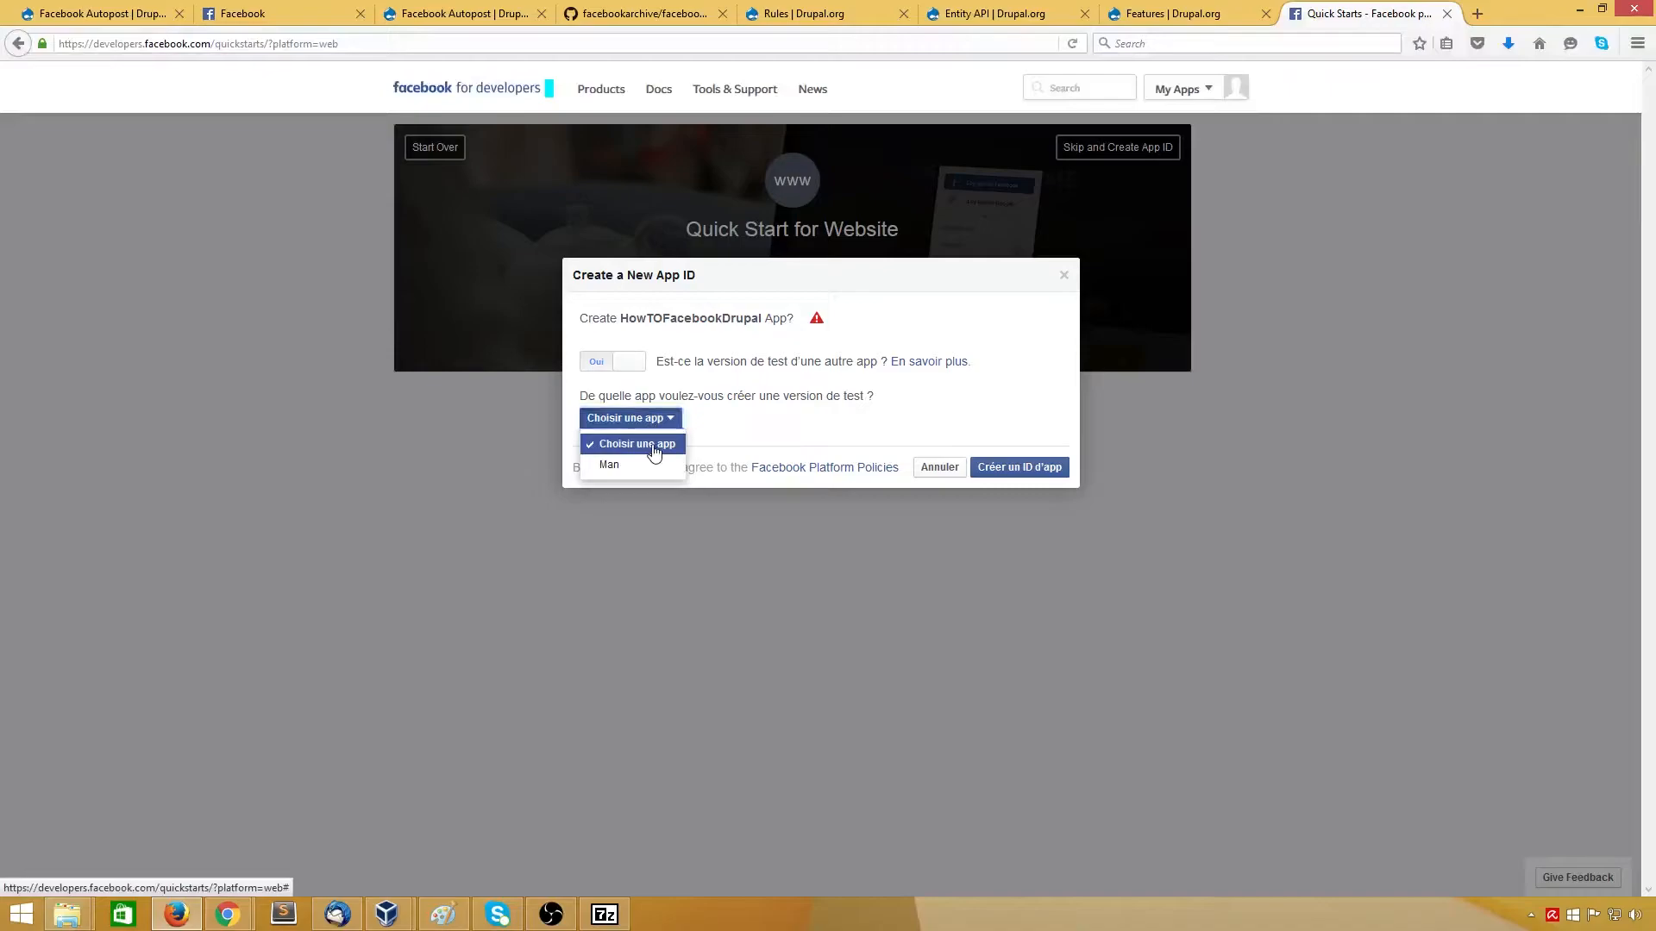
click(656, 449)
click(606, 371)
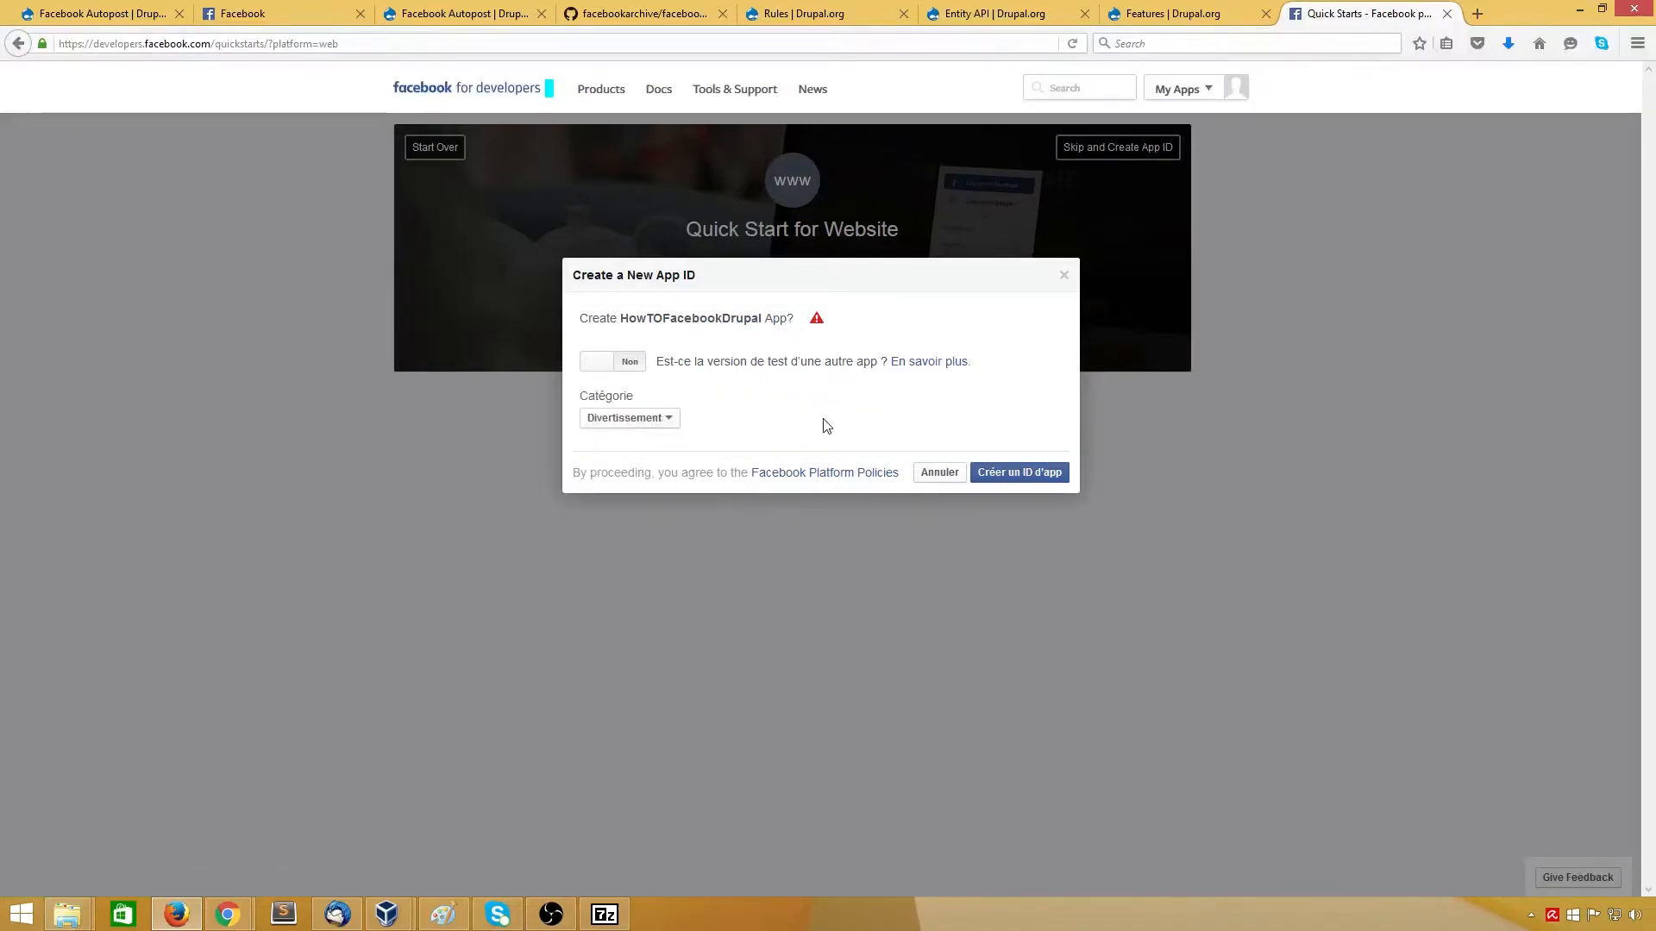
Step: Try to create the HowTOFacebookDrupal app ID with its category set to Communication
click(1015, 474)
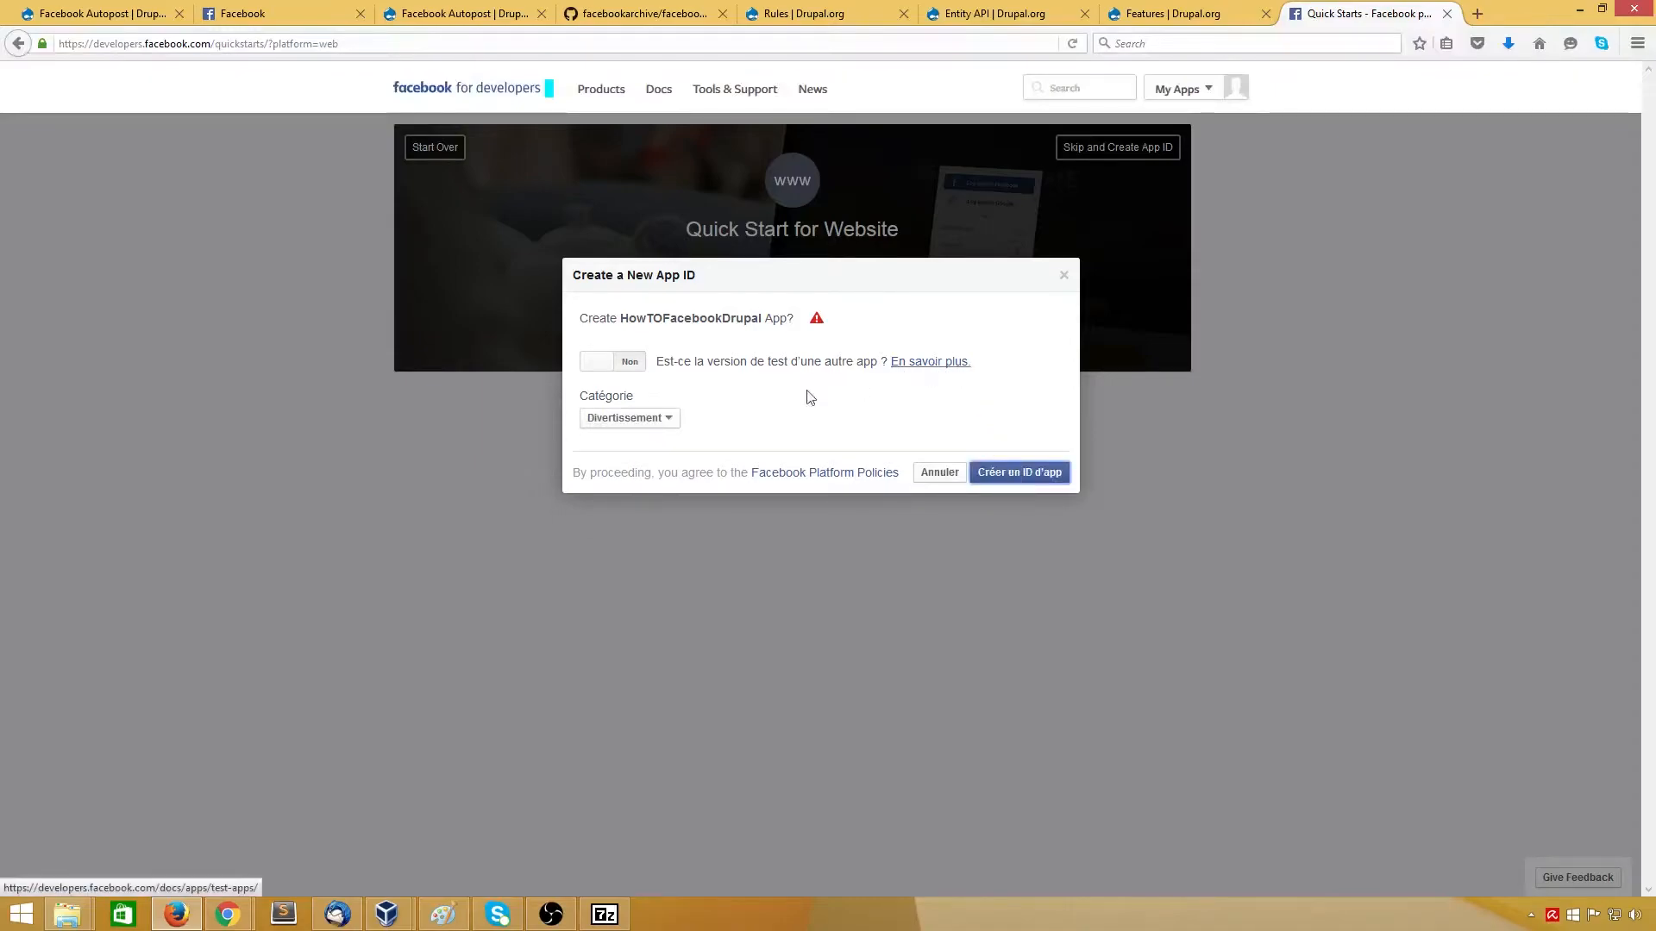
click(653, 422)
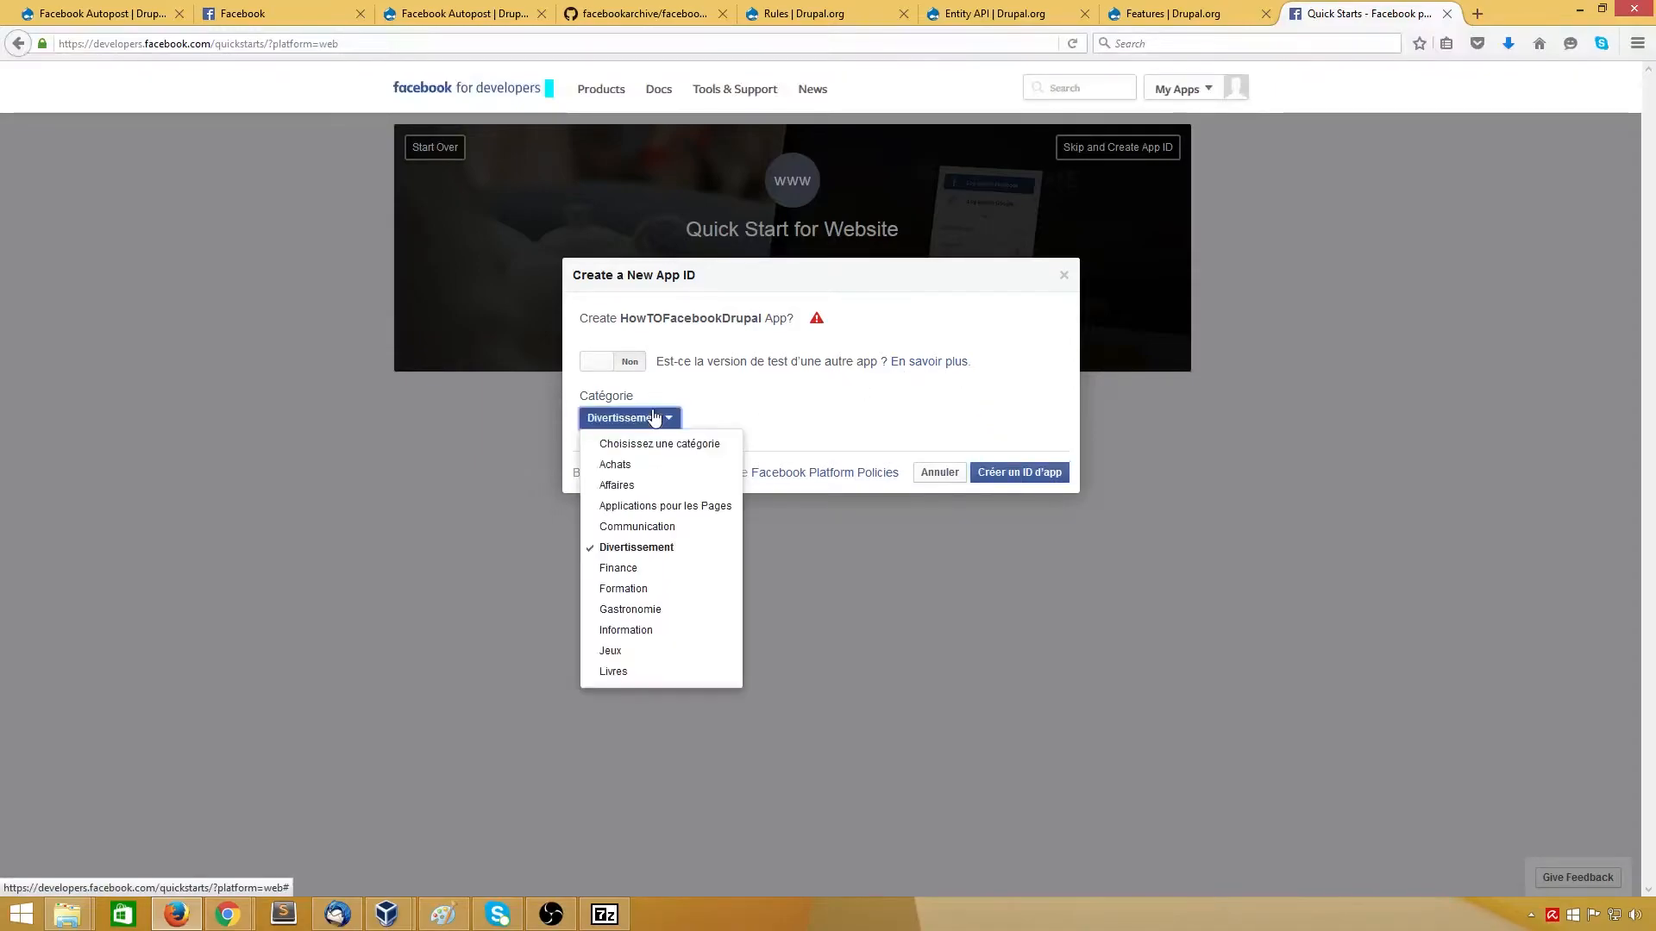
click(739, 417)
click(631, 365)
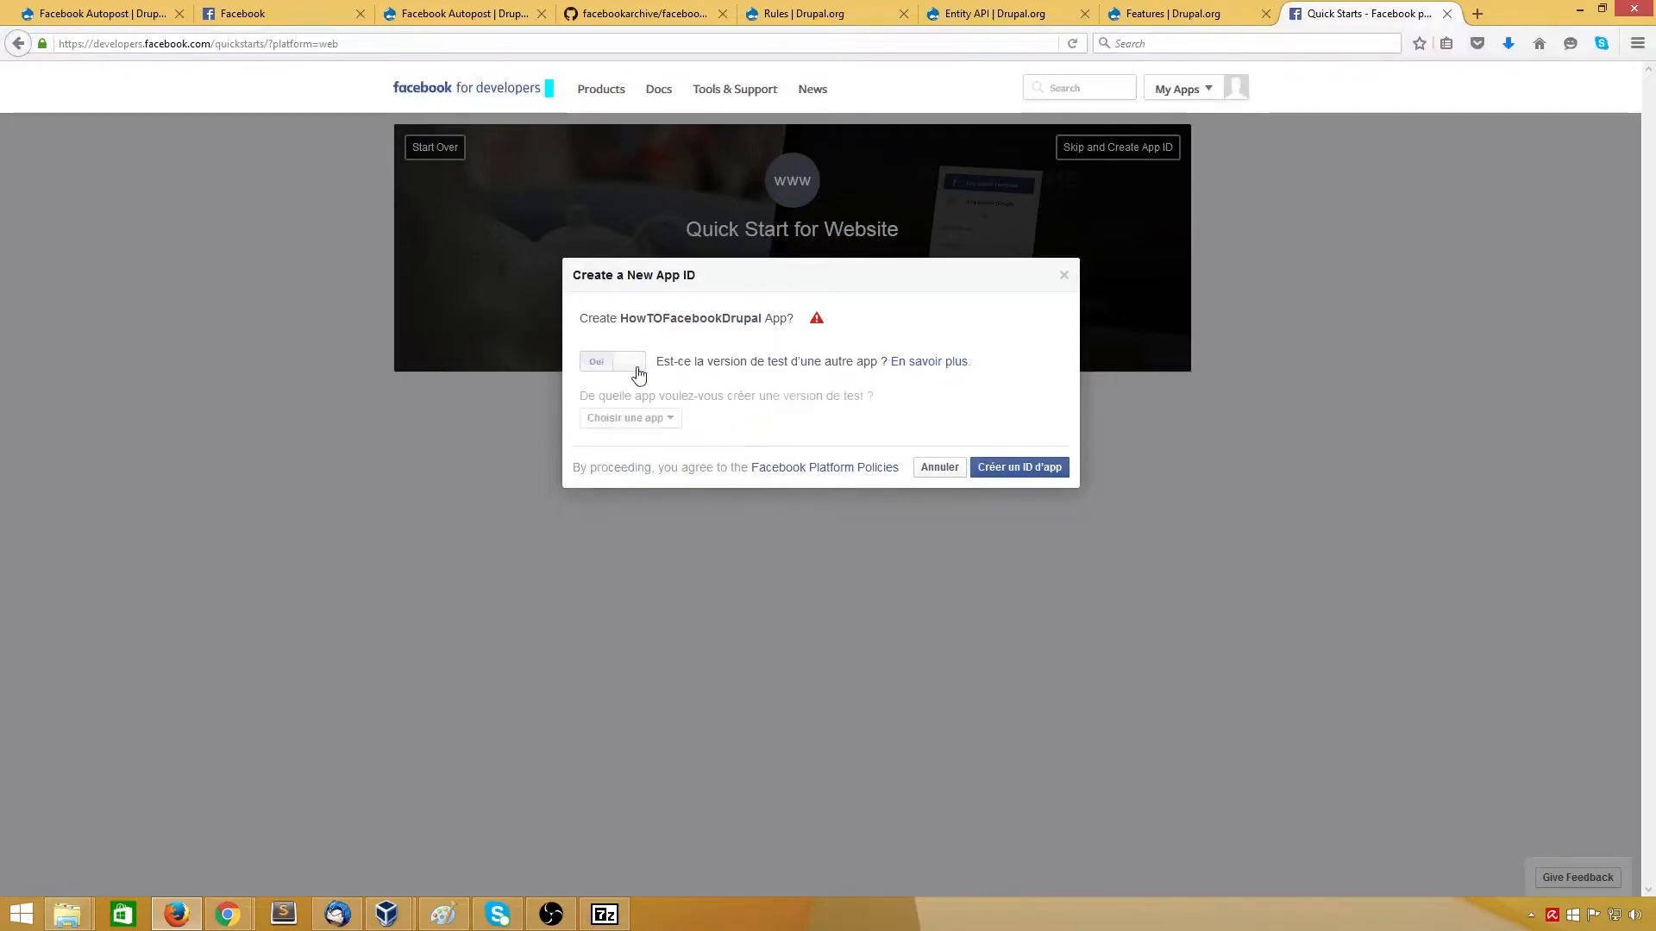
click(586, 369)
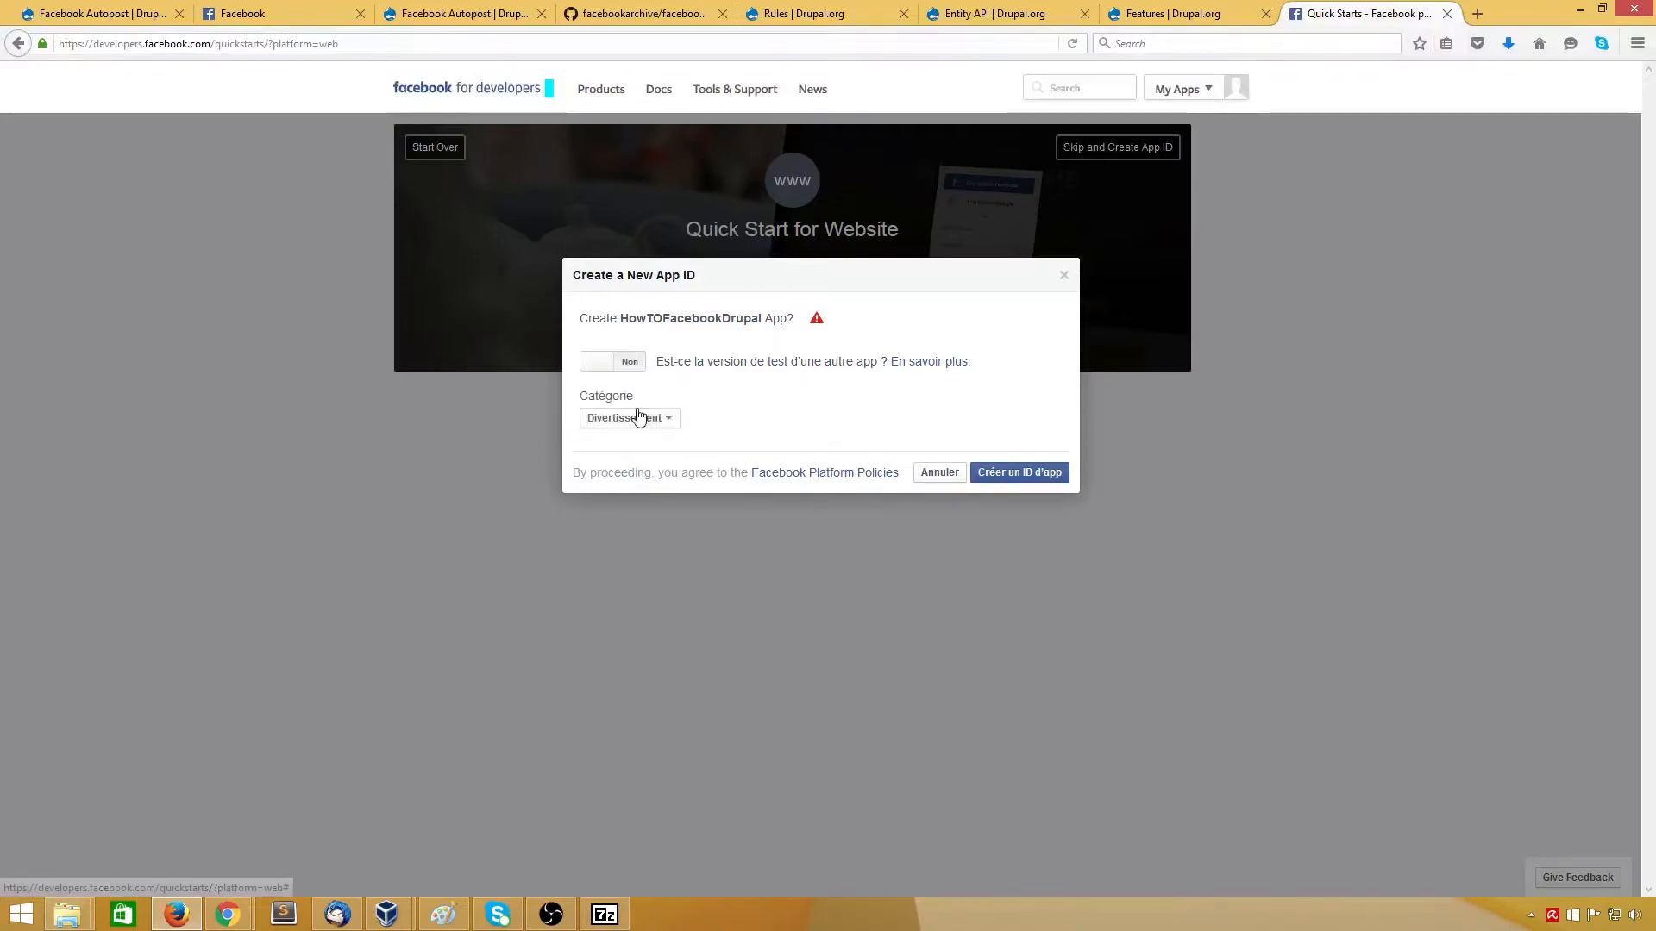
click(647, 421)
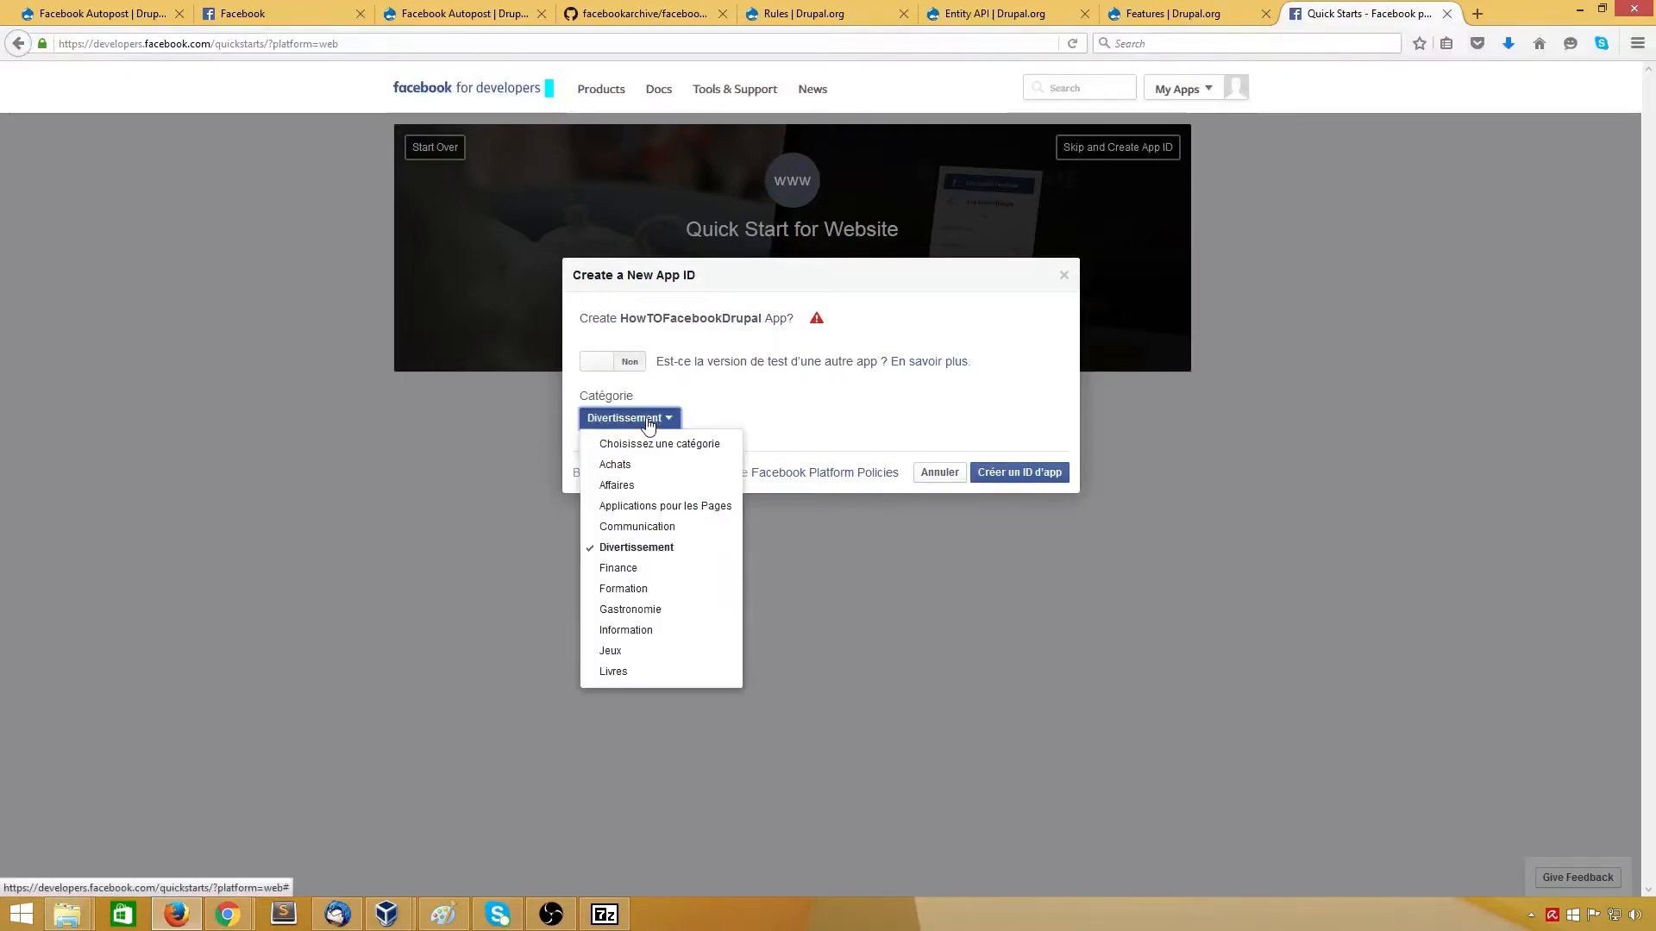
click(646, 526)
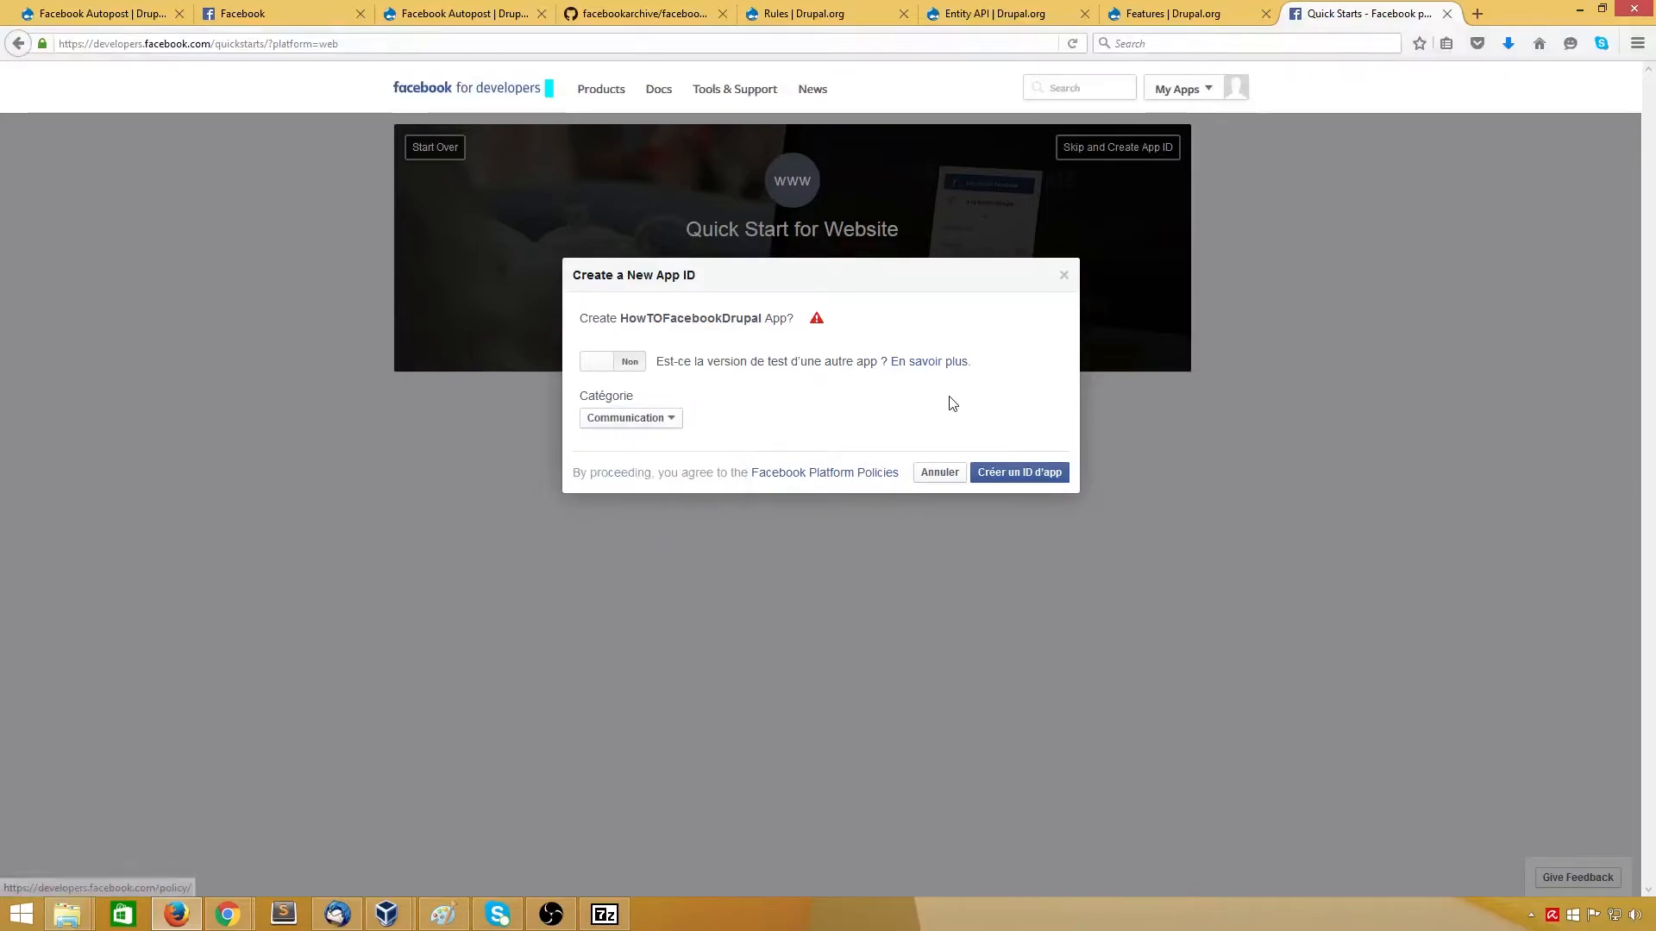
click(1007, 473)
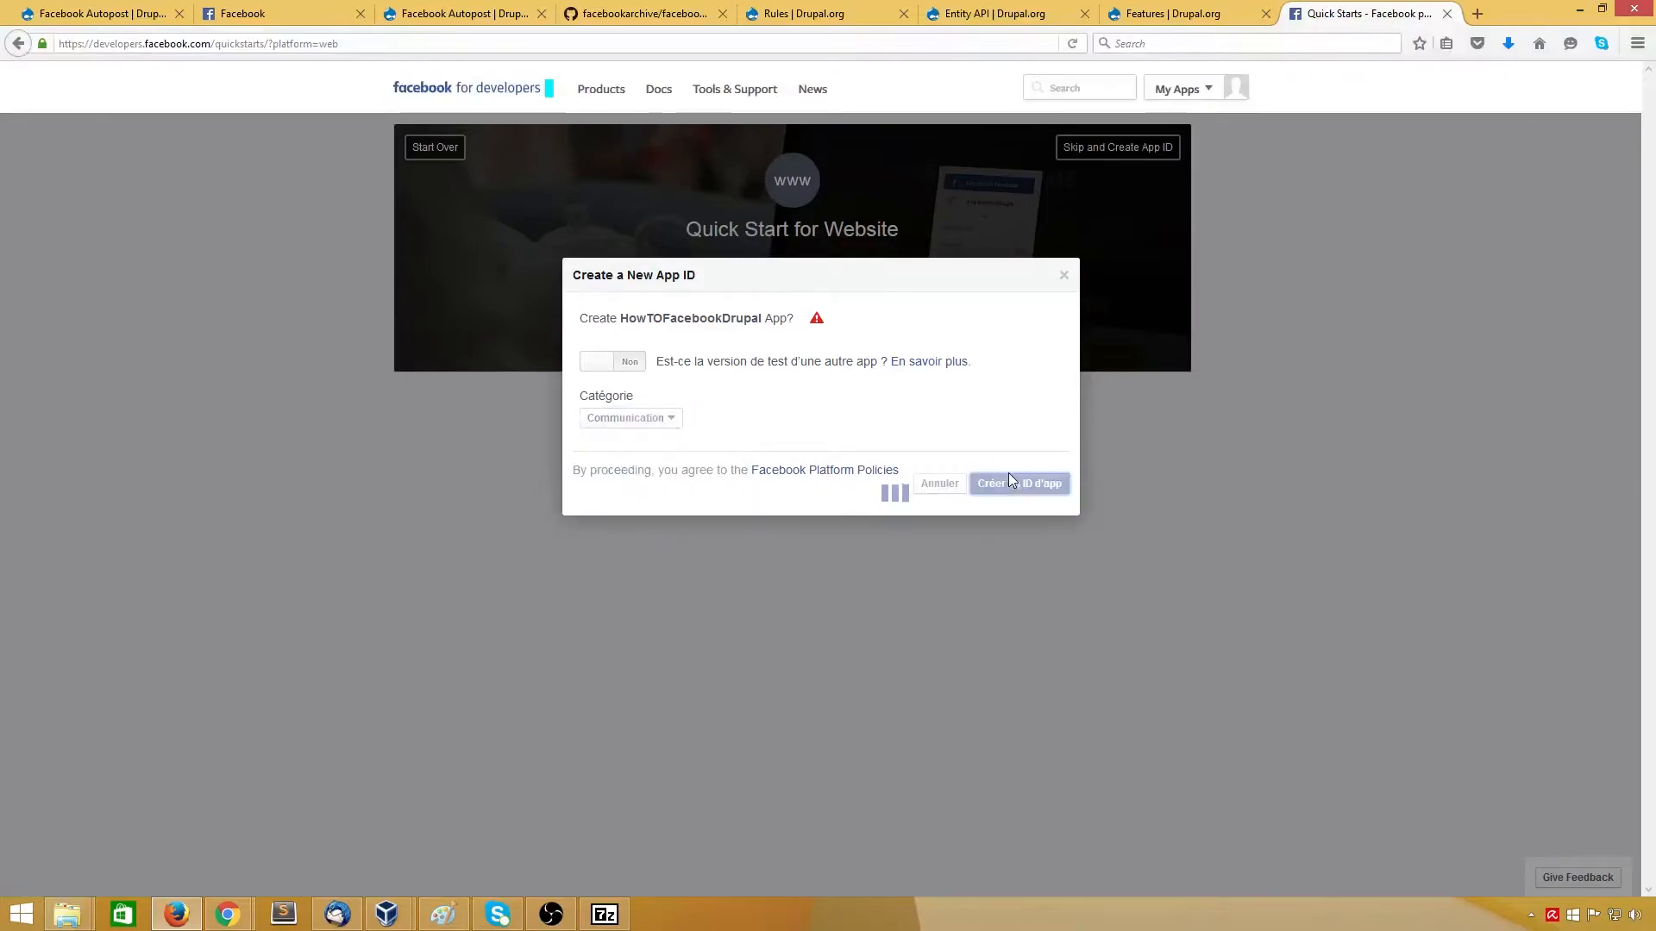
Step: Try to create the app ID as a test version of another app without choosing a parent app
click(608, 363)
click(670, 424)
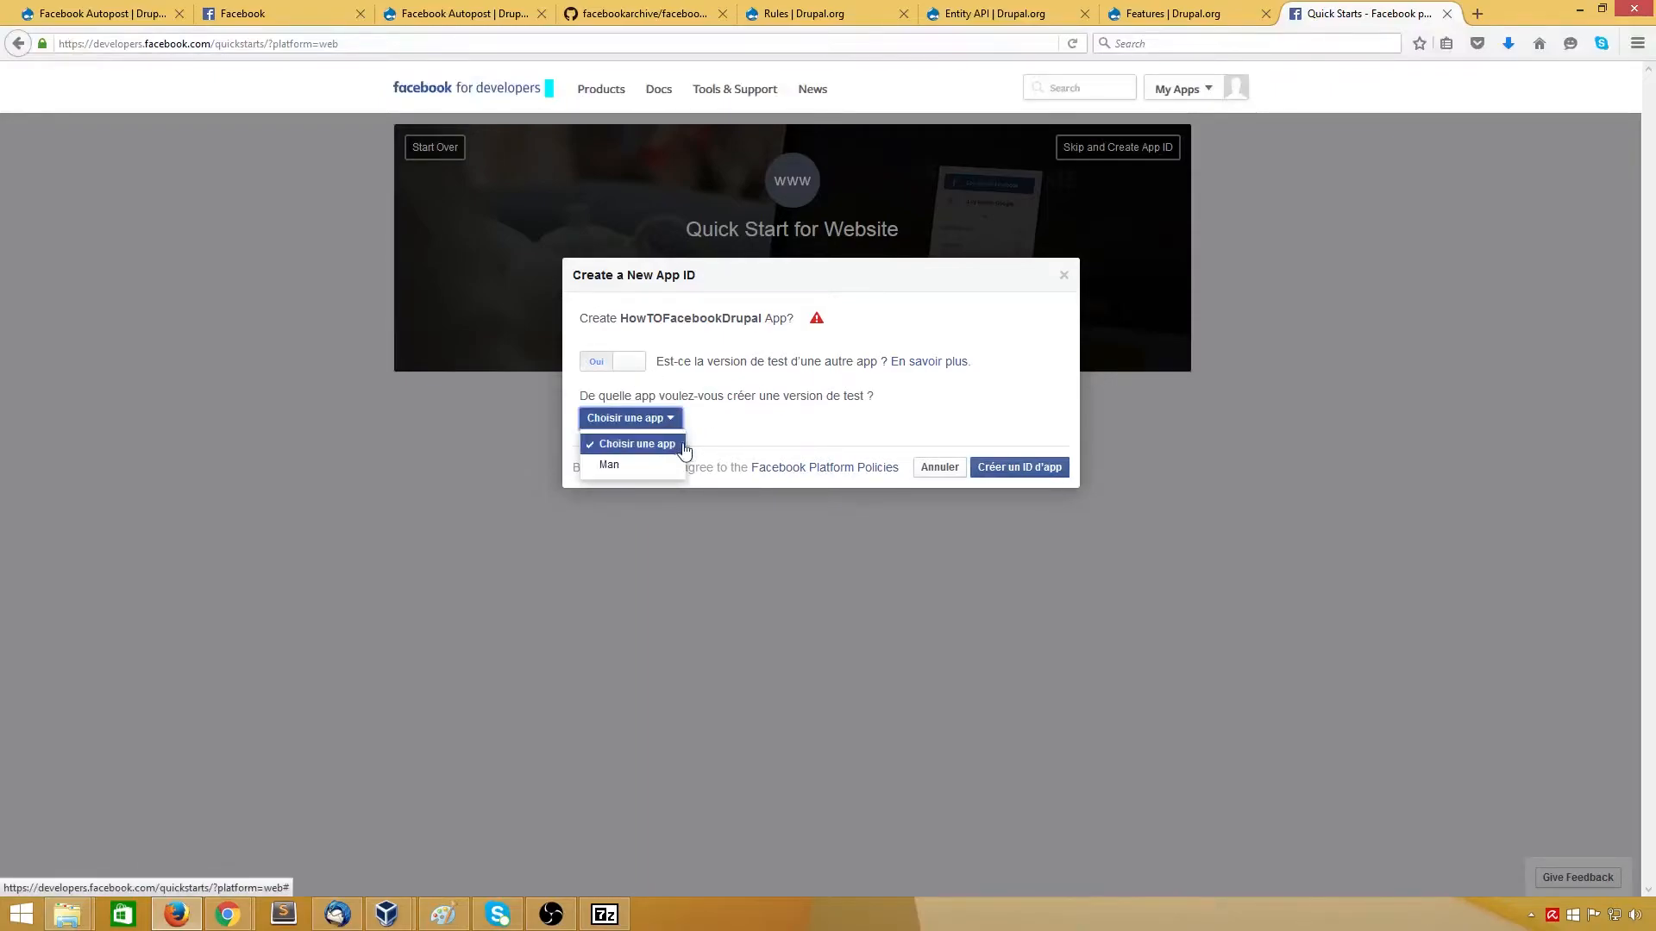
click(779, 435)
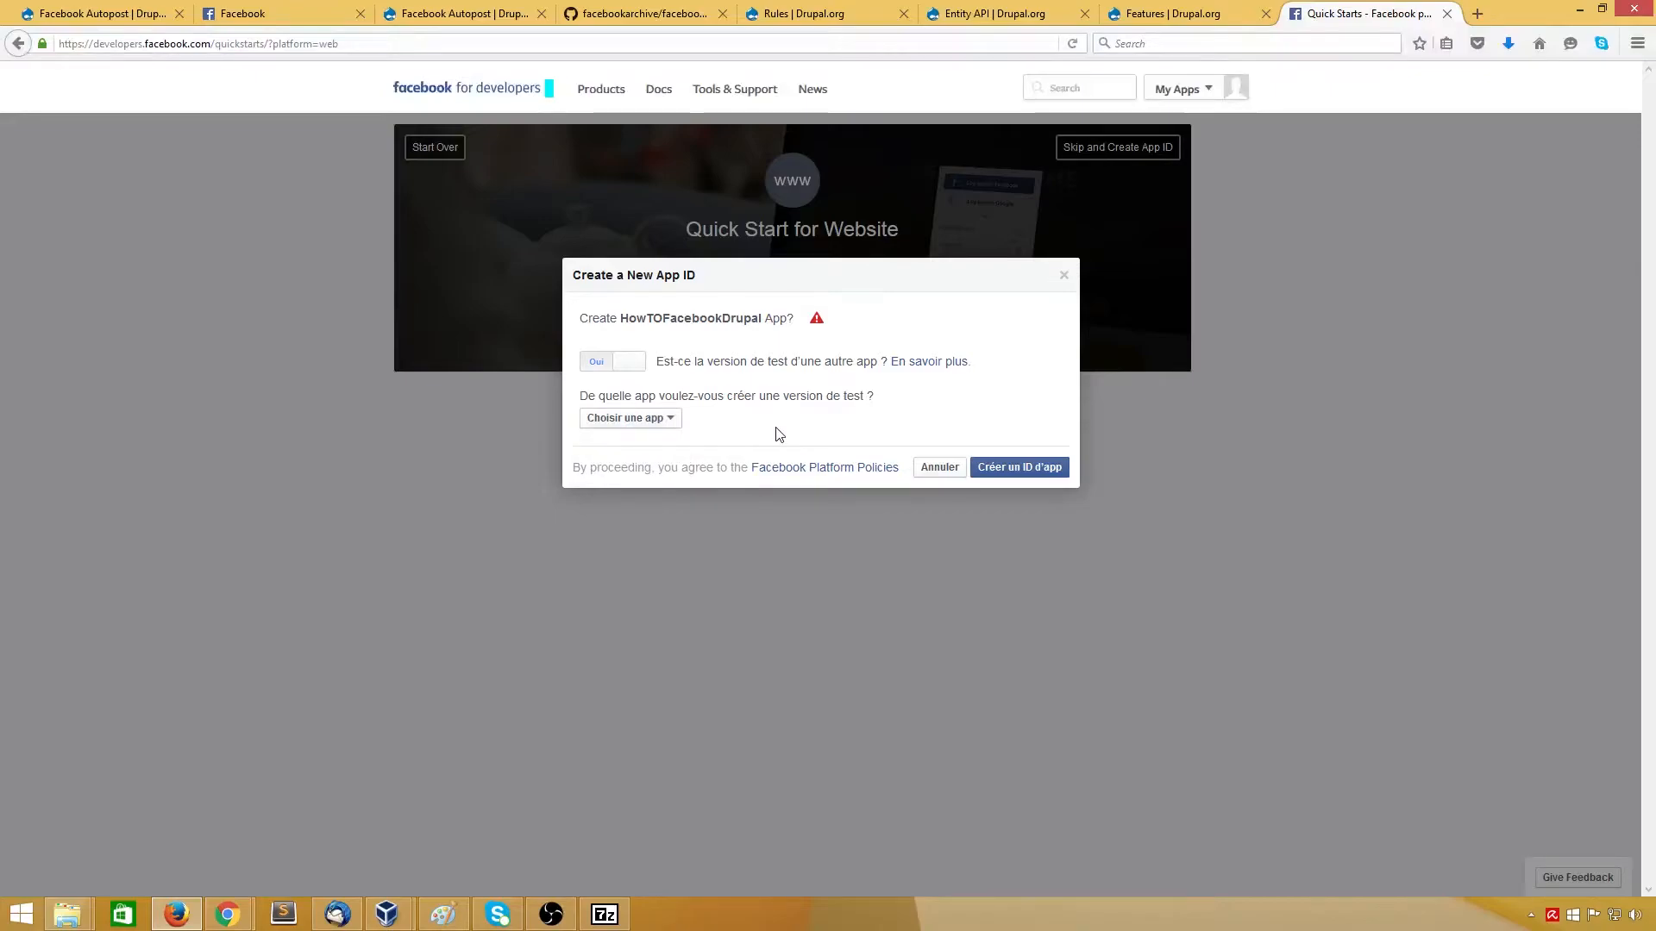
click(1018, 467)
Step: Turn off the test-version option, set the category to Divertissement and resubmit the HowTOFacebookDrupal app ID
click(603, 362)
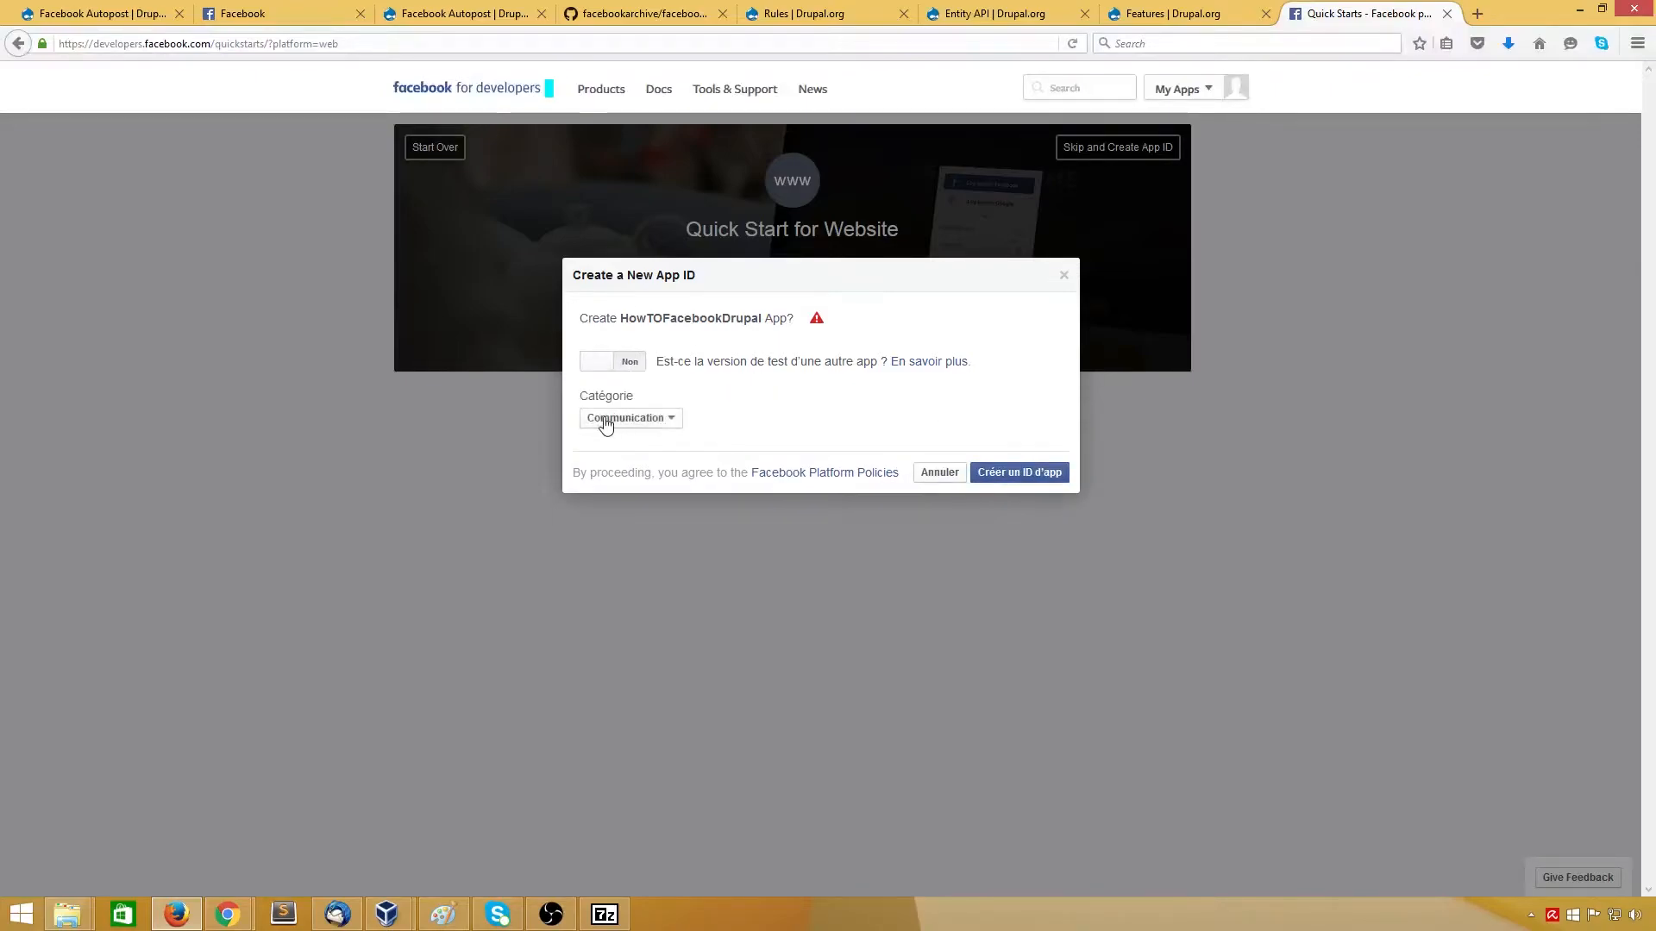
click(634, 420)
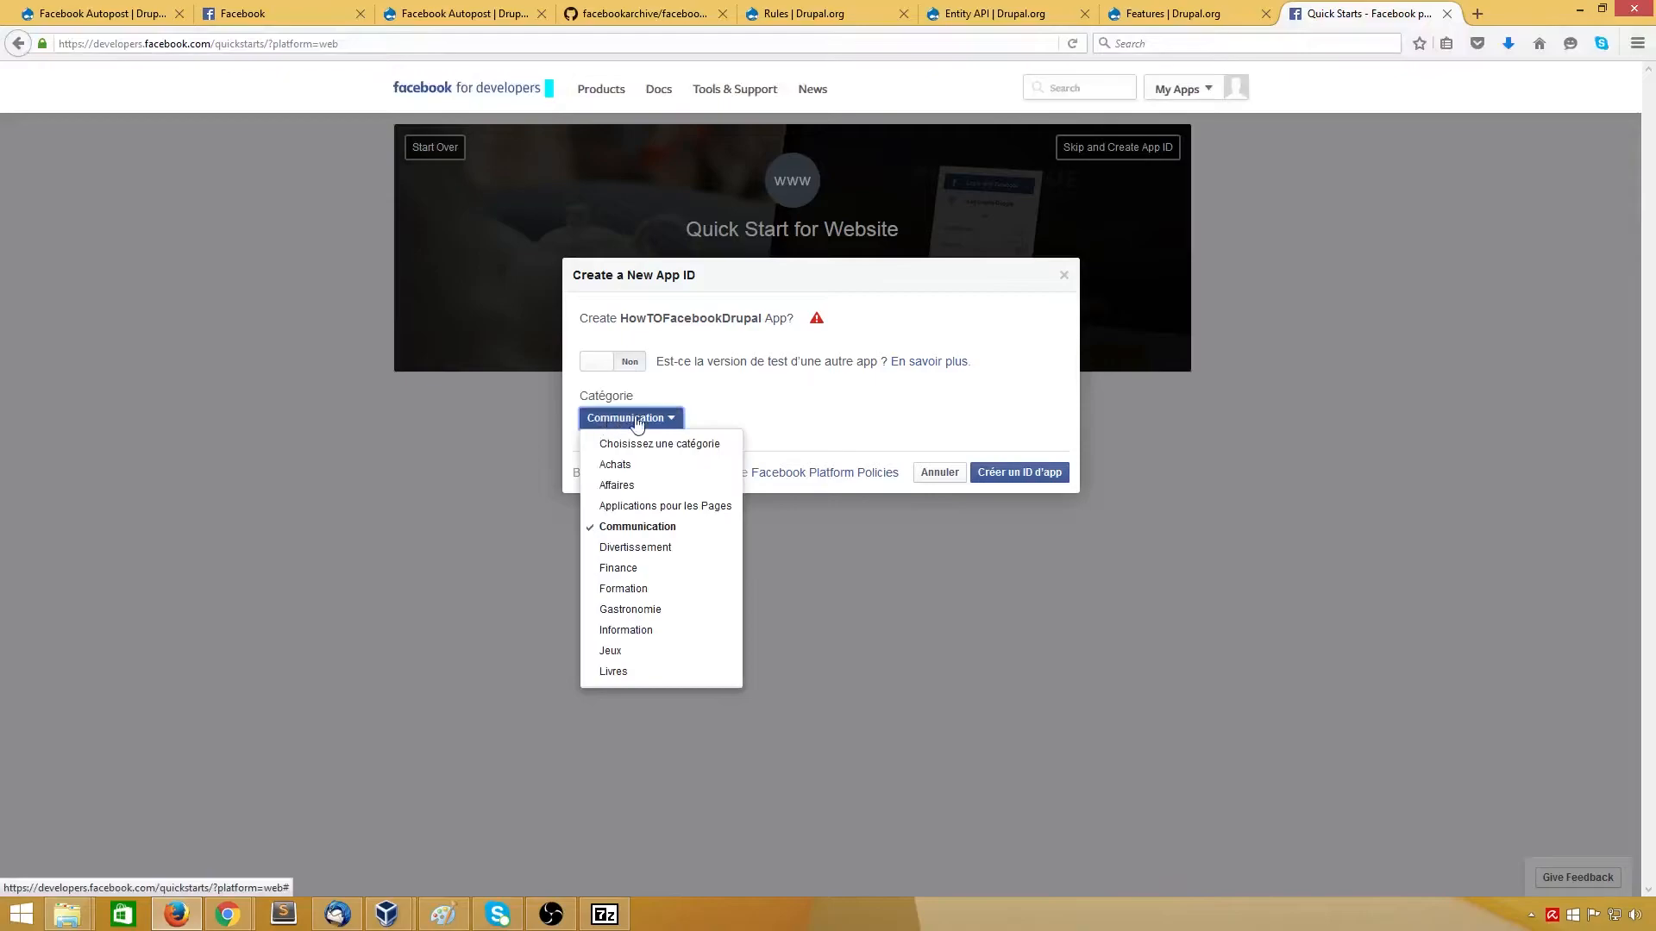
click(632, 551)
click(1022, 475)
Step: Try to create the HowTOFacebookDrupal app ID as a test version of the Man app
click(626, 363)
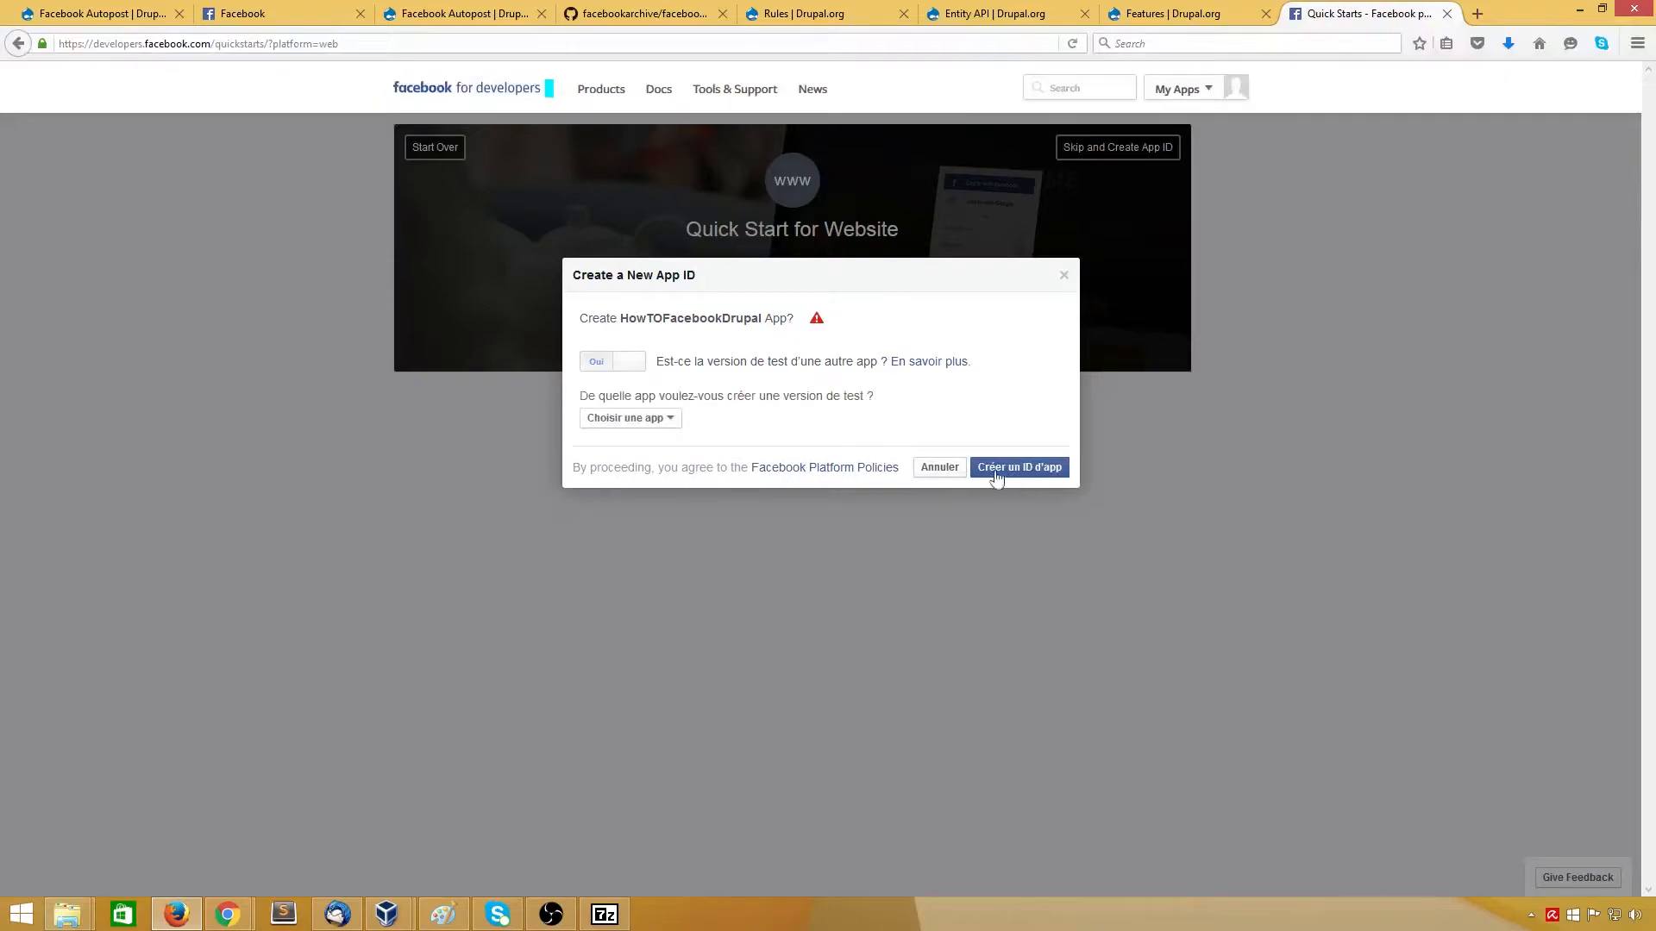
click(664, 420)
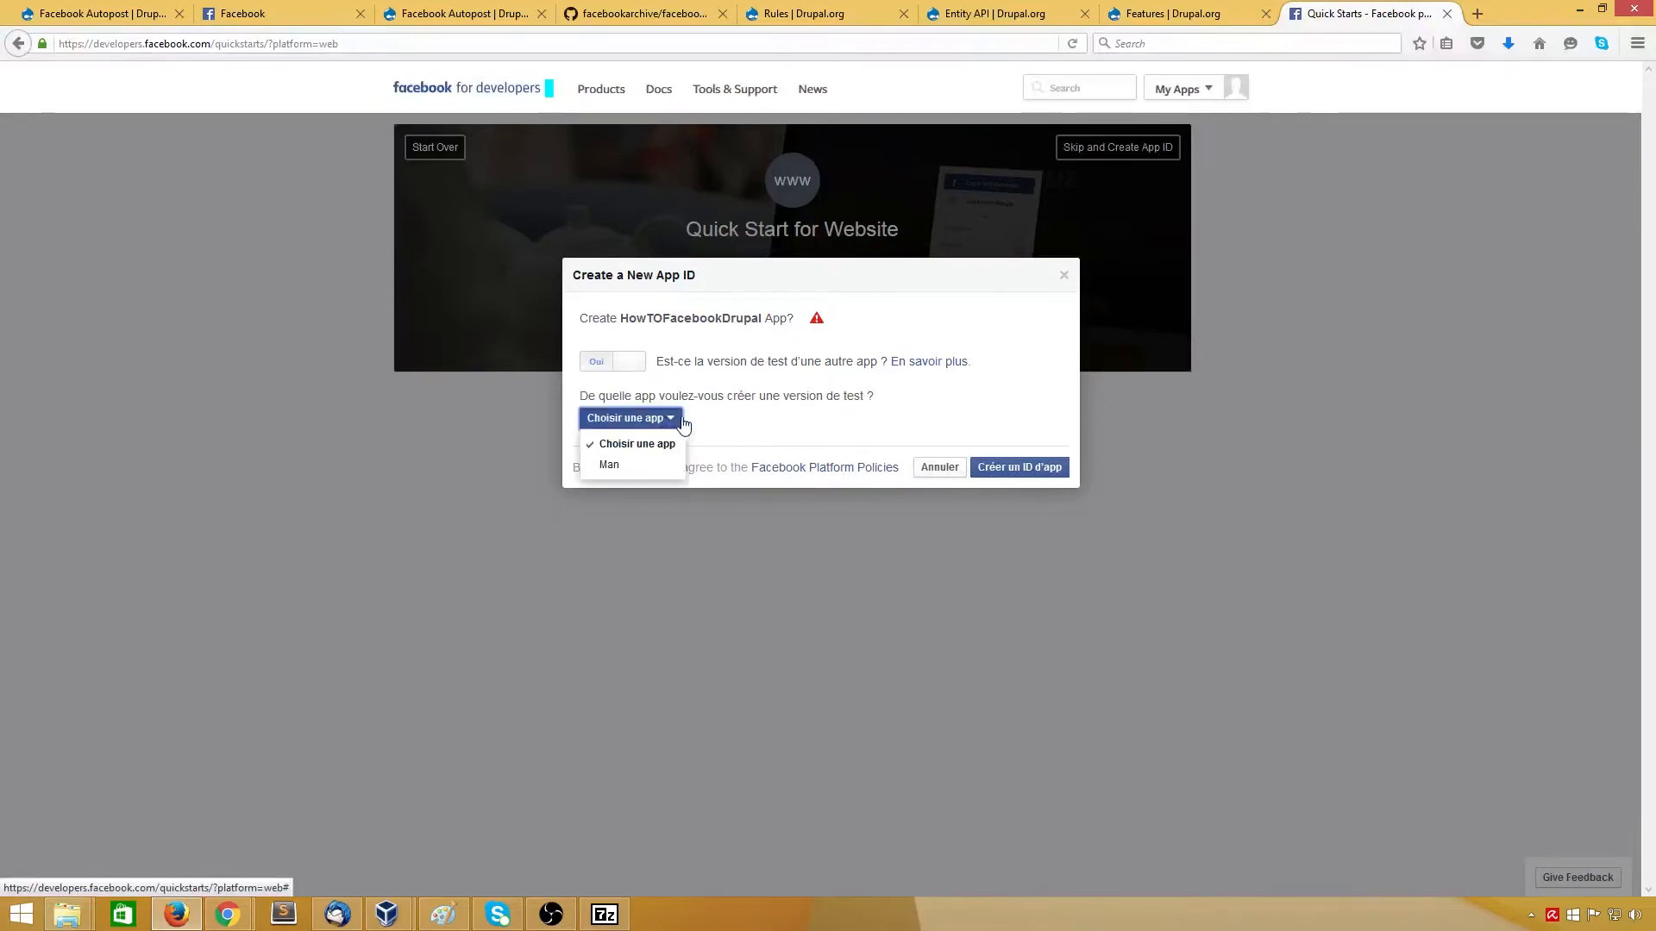
click(606, 466)
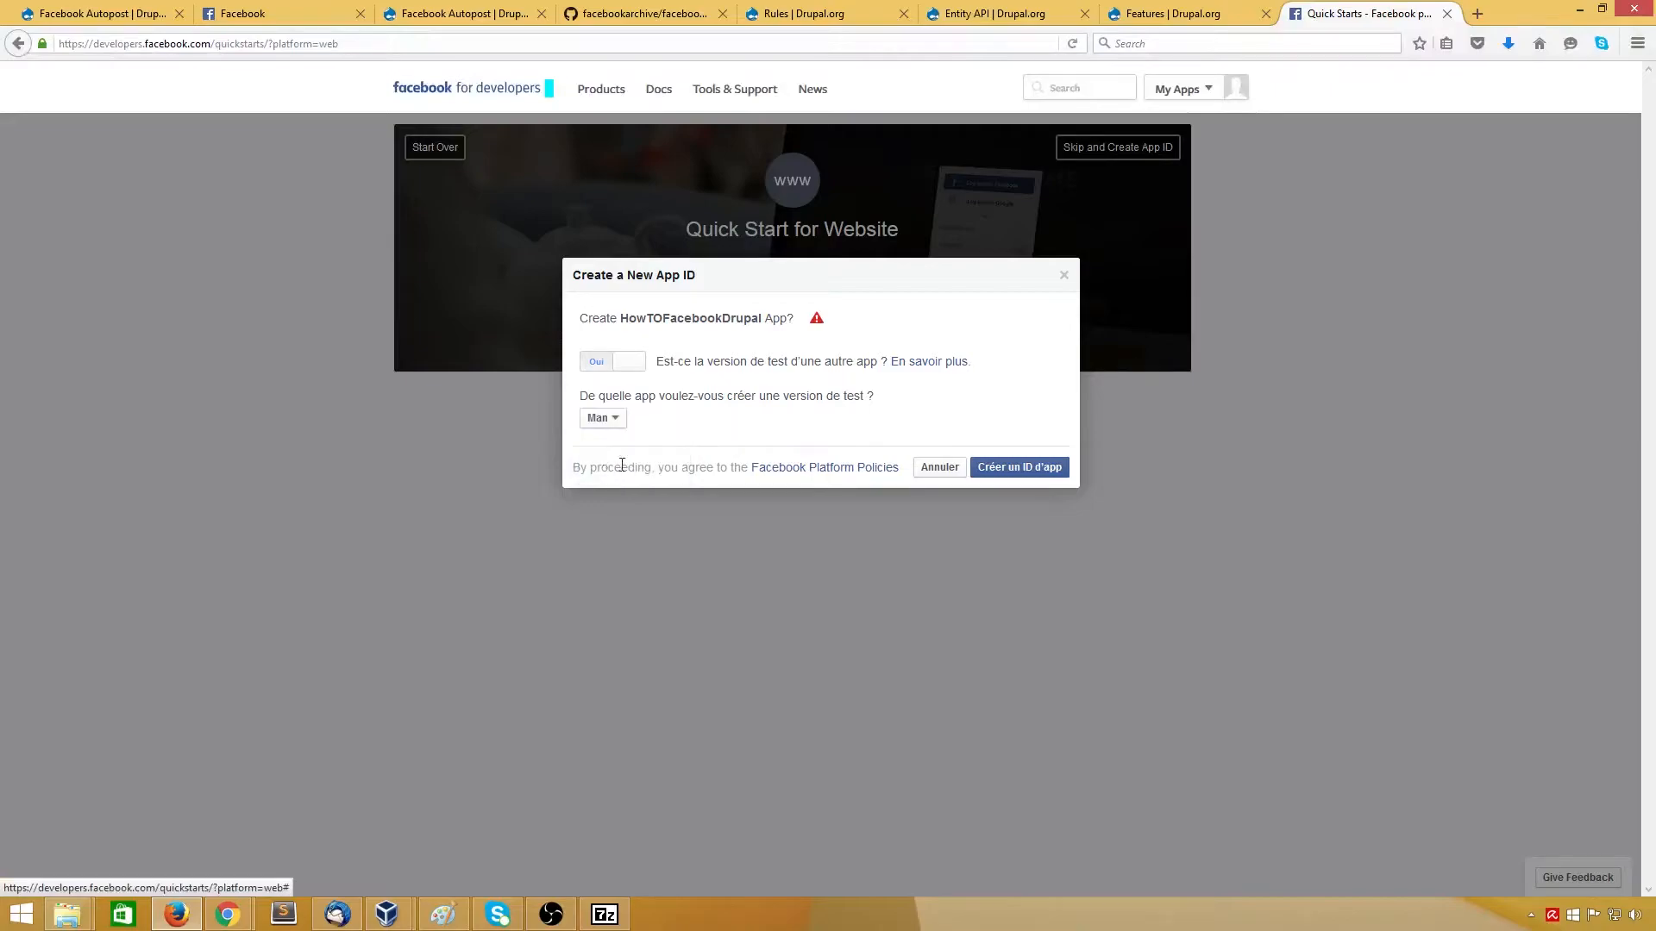
click(595, 375)
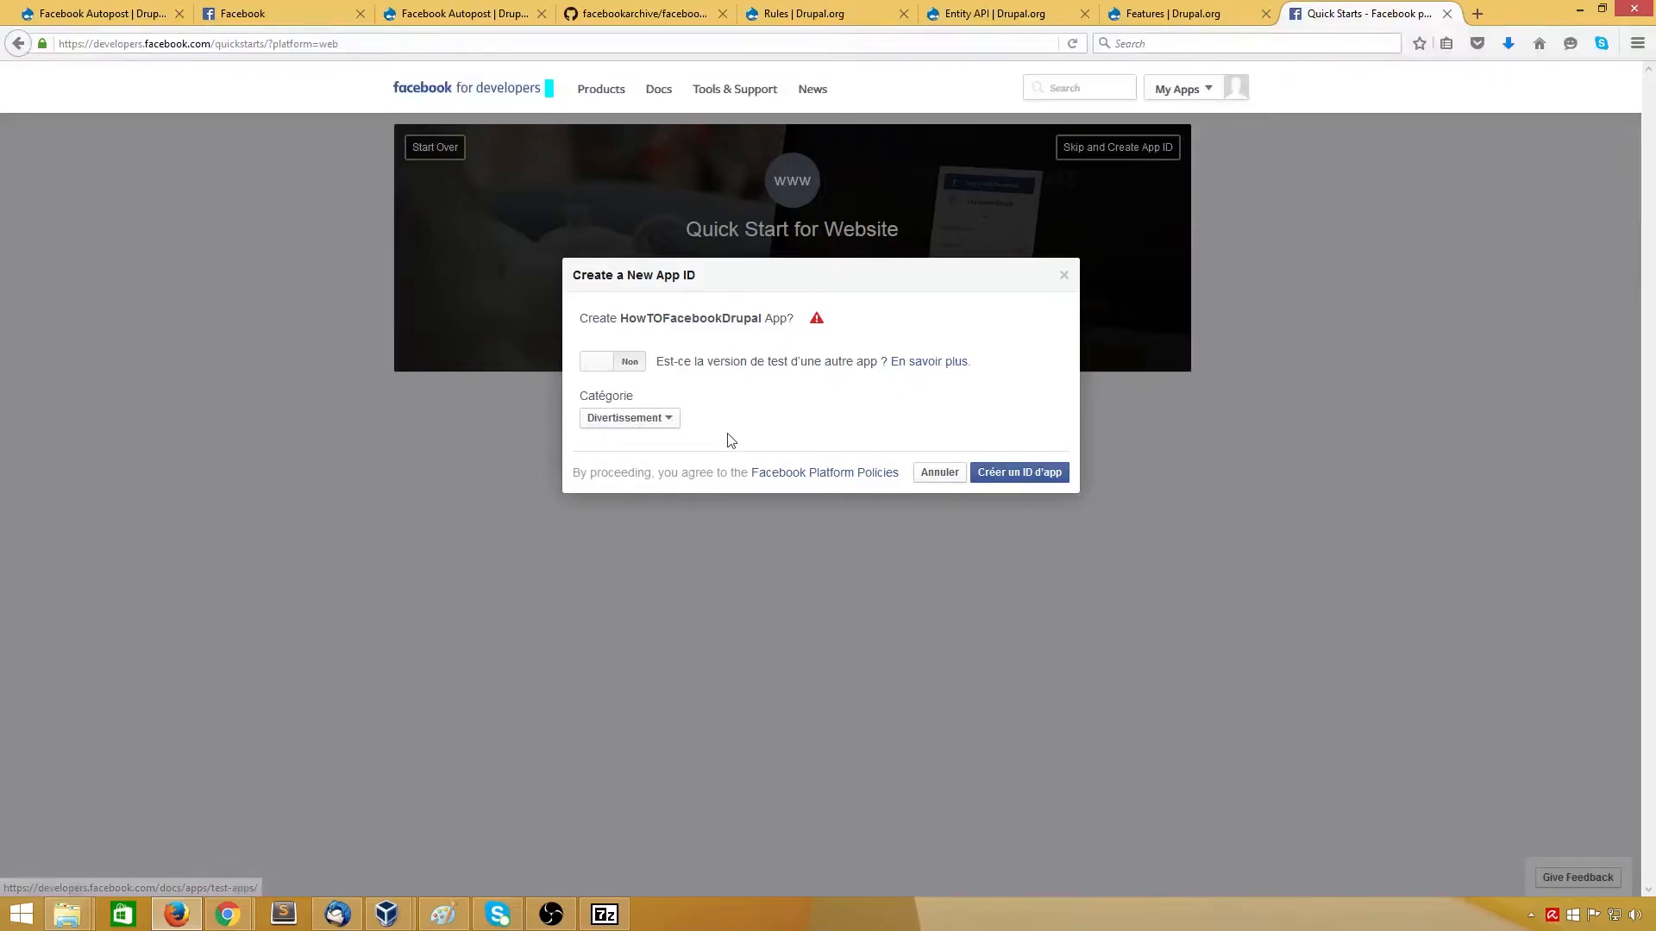
click(647, 423)
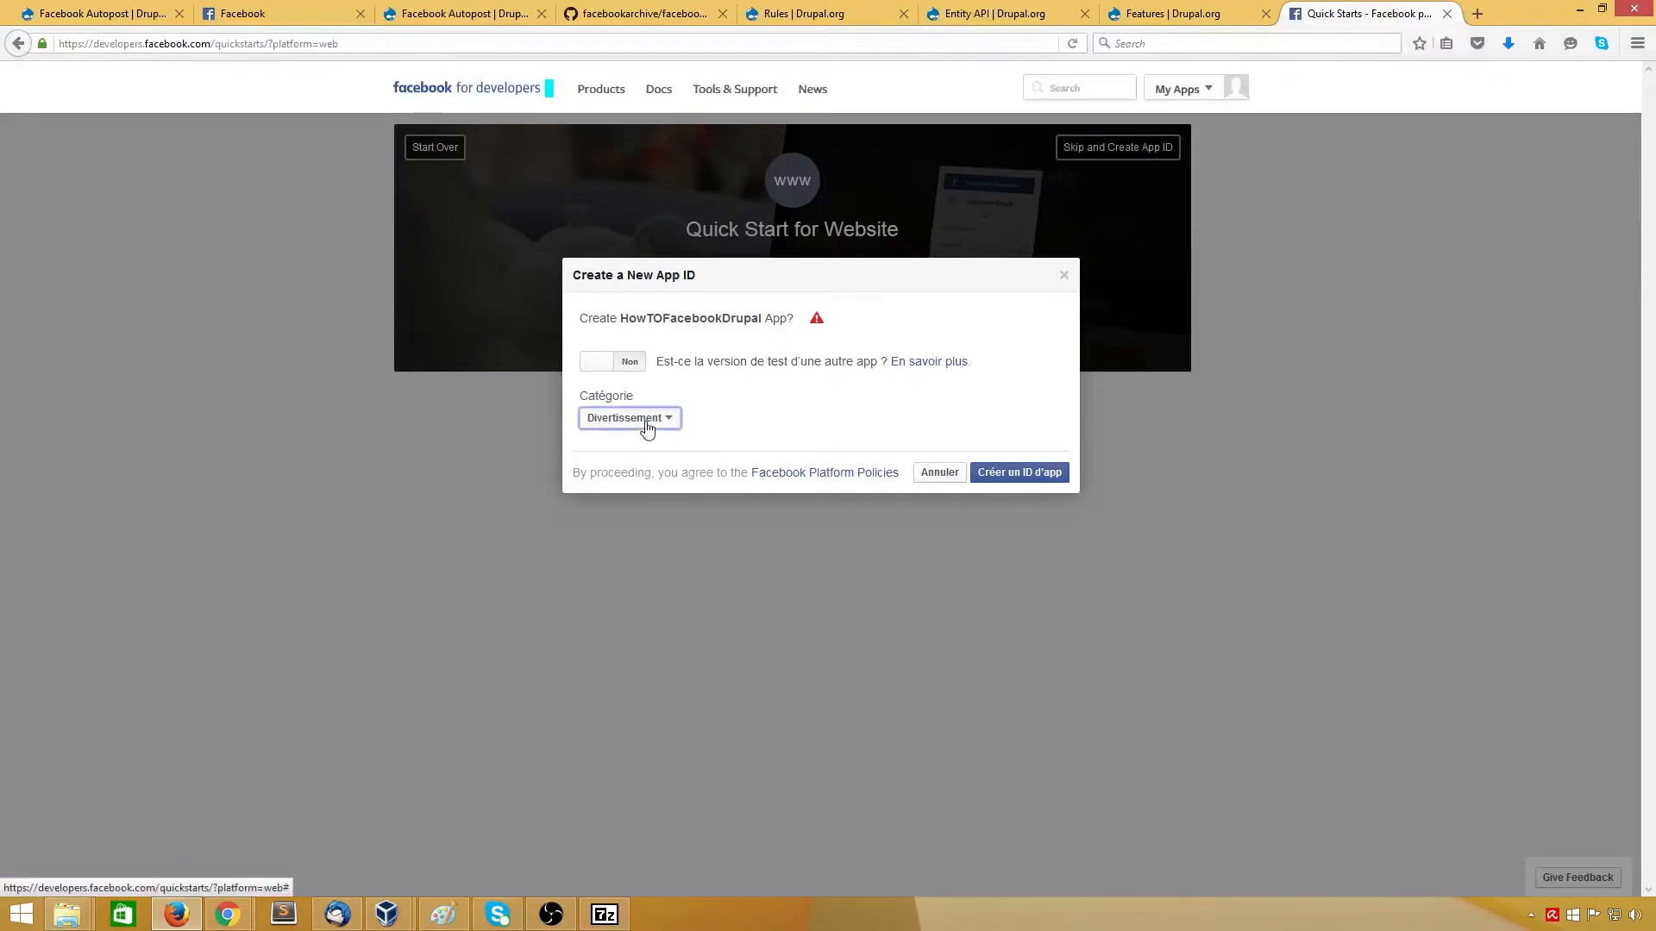
click(766, 414)
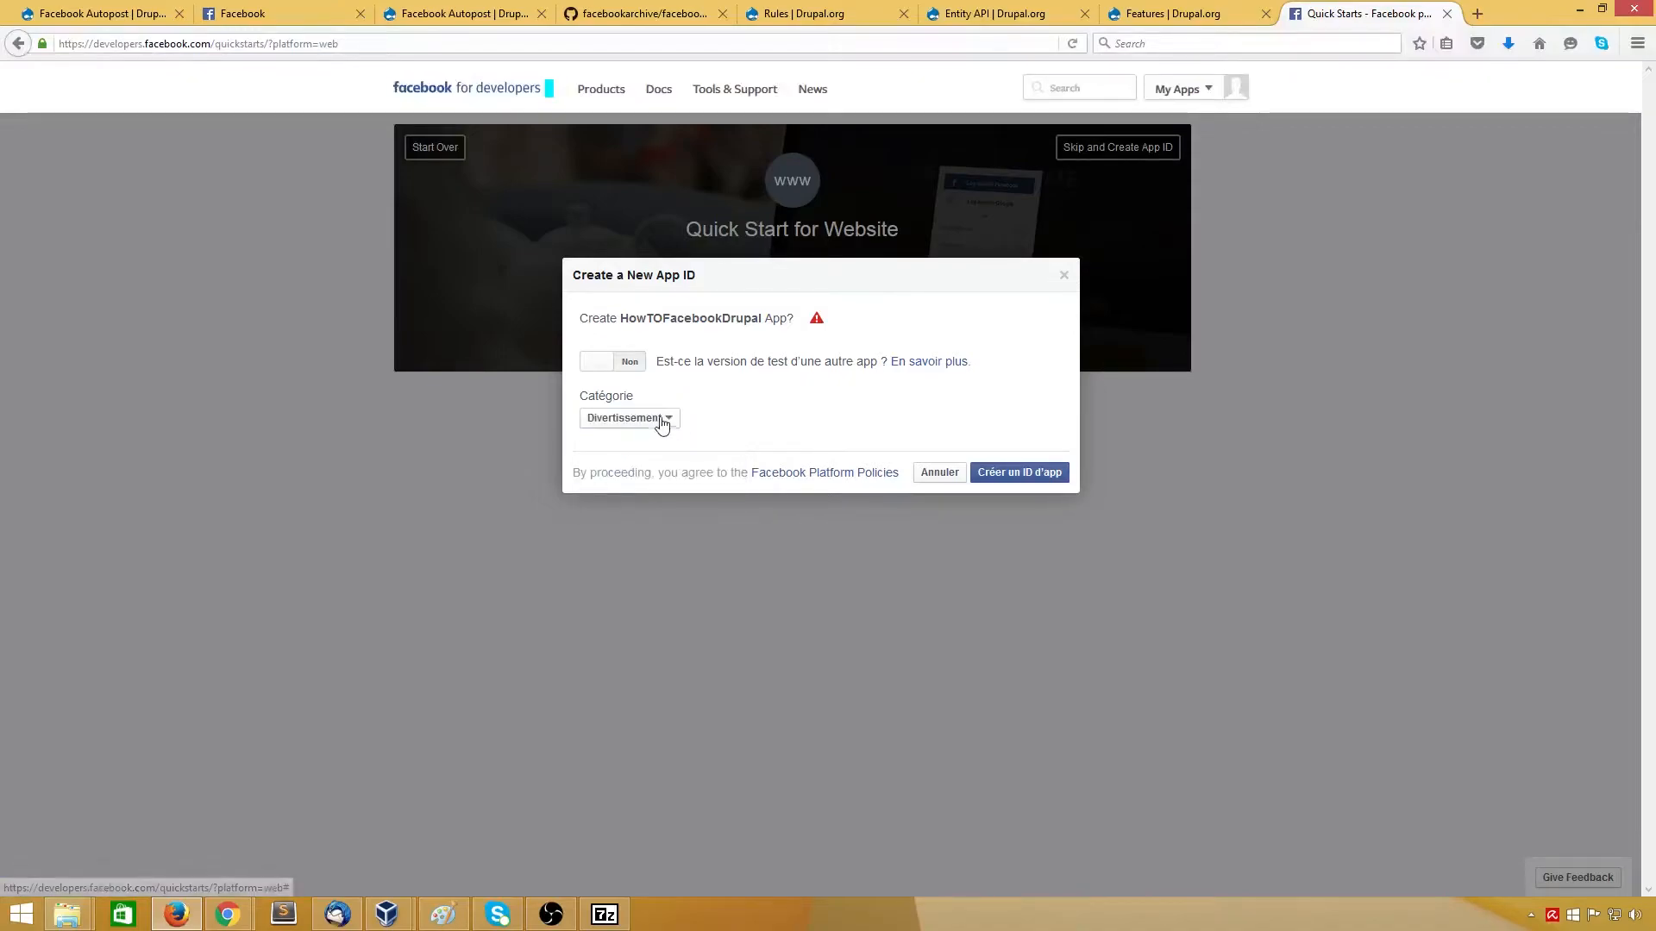
click(664, 417)
click(765, 405)
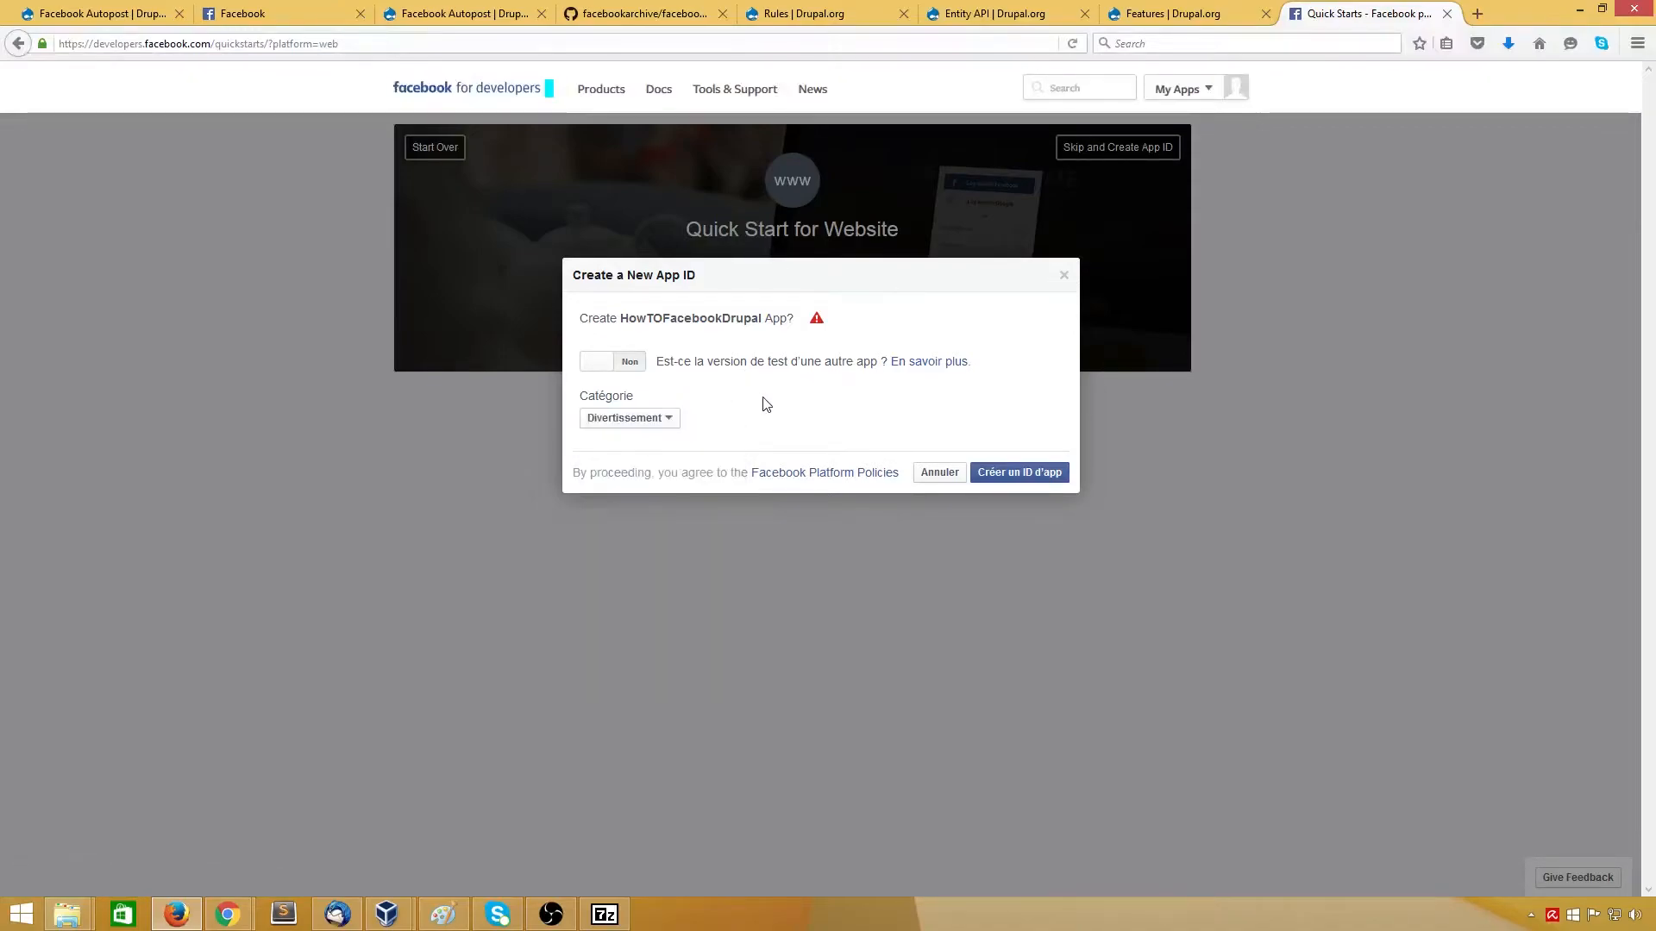
click(665, 417)
click(630, 362)
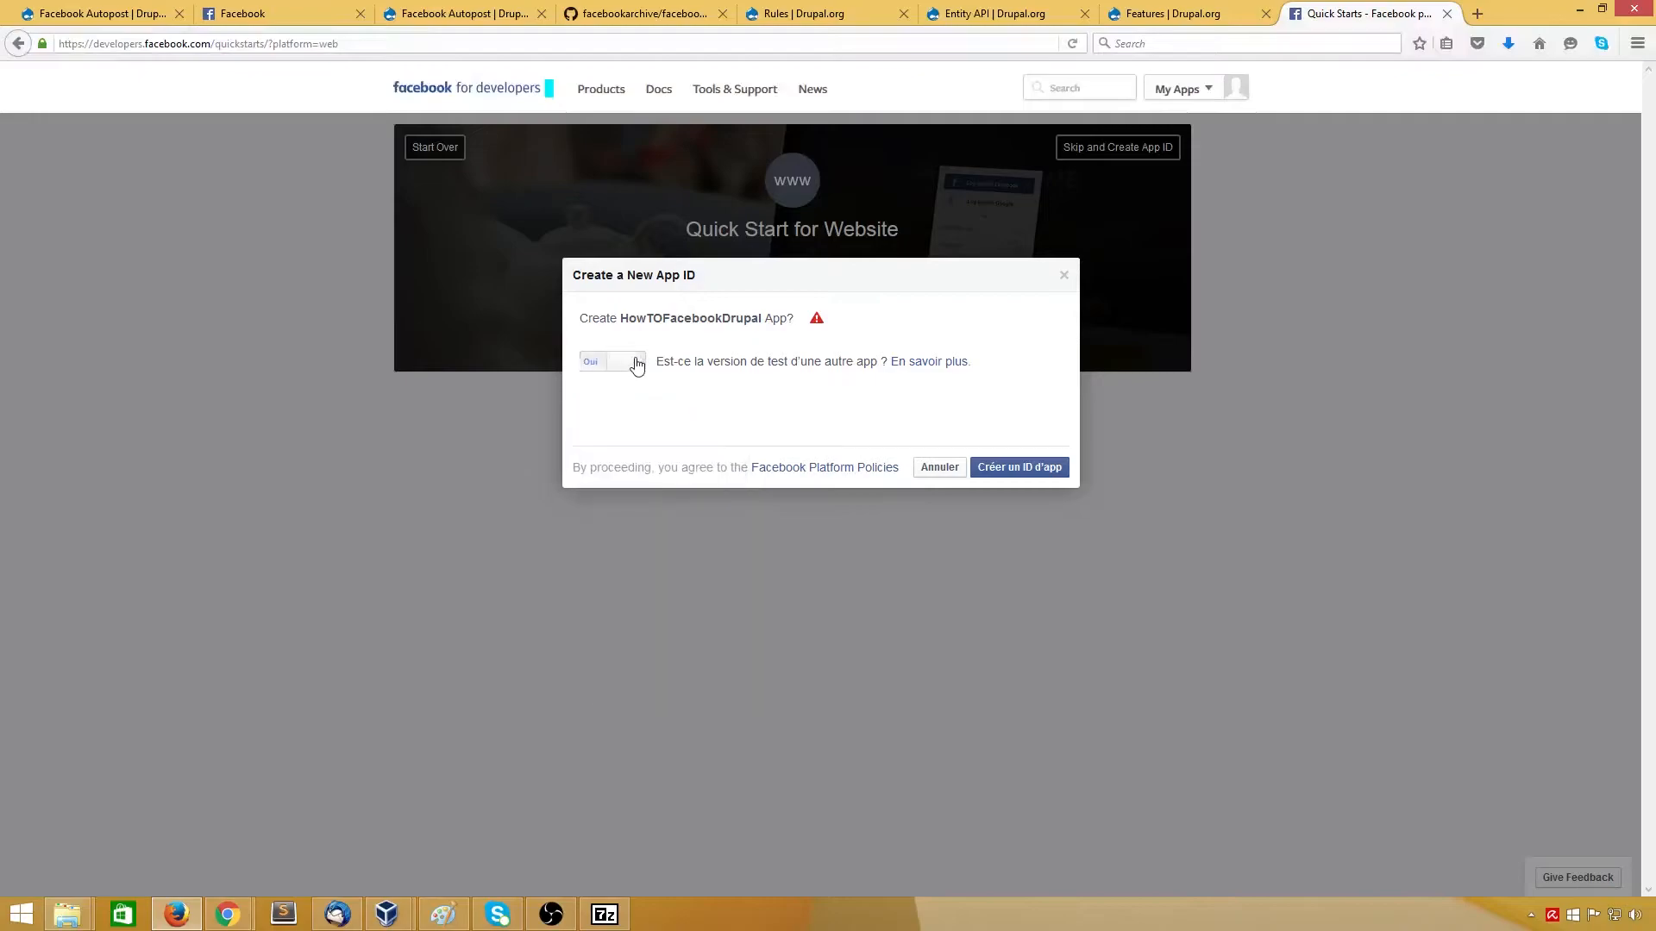
click(1019, 470)
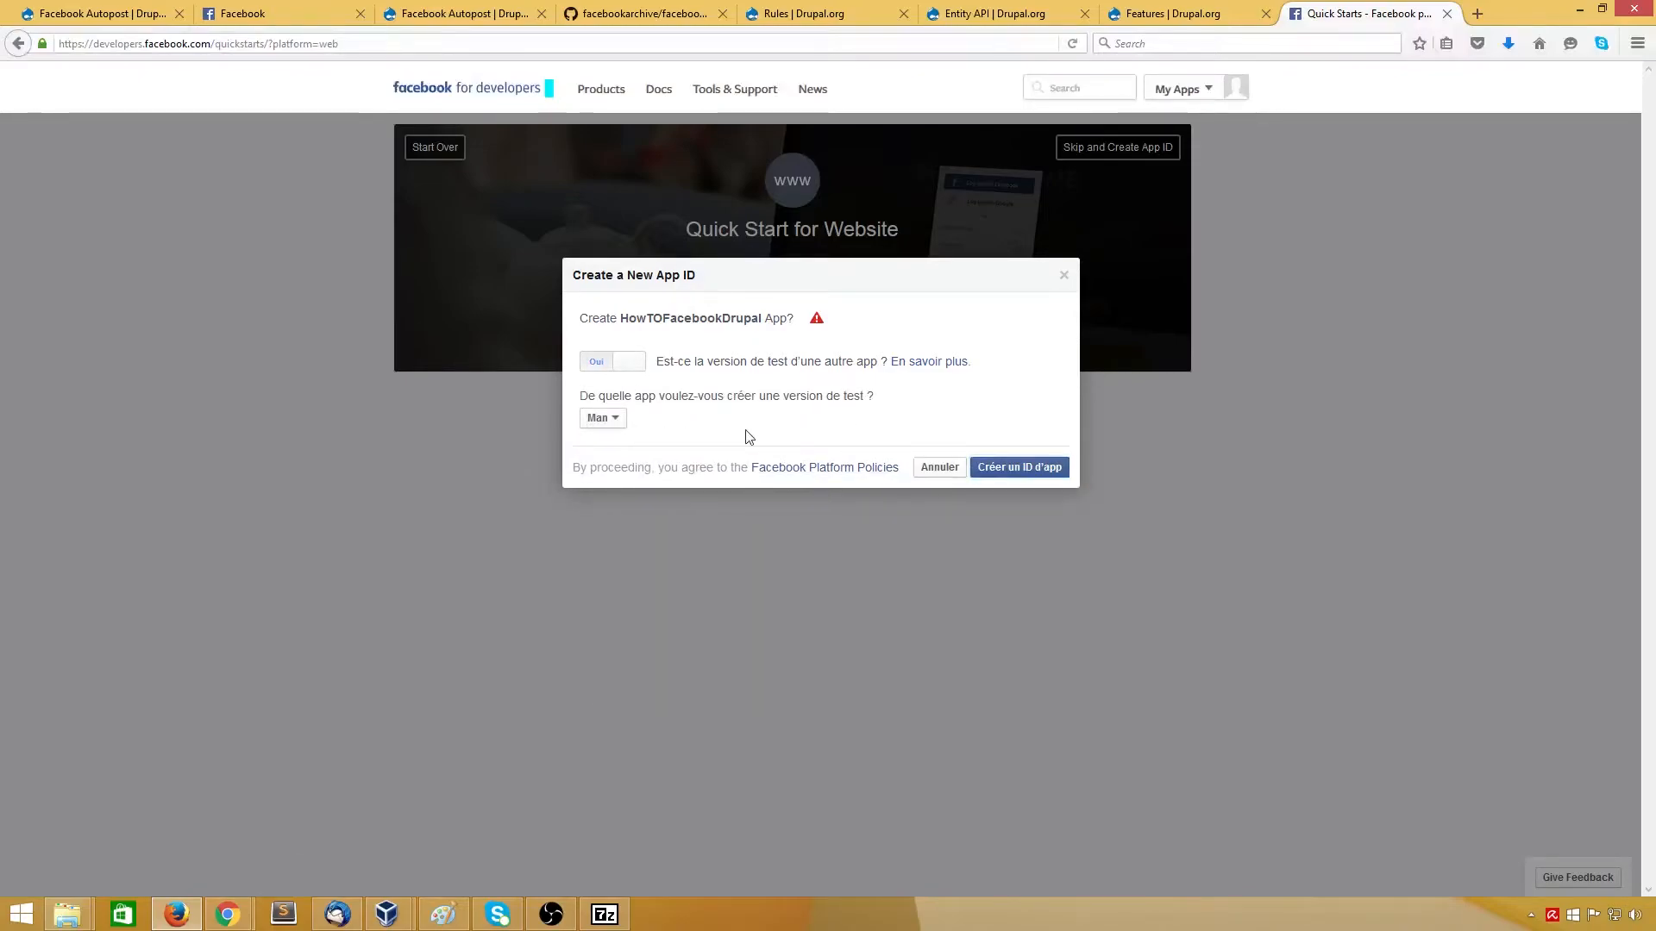
Step: Turn off the test-version option and cancel the creation of the HowTOFacebookDrupal app ID
click(595, 362)
click(630, 419)
click(842, 418)
mouse_move(822, 319)
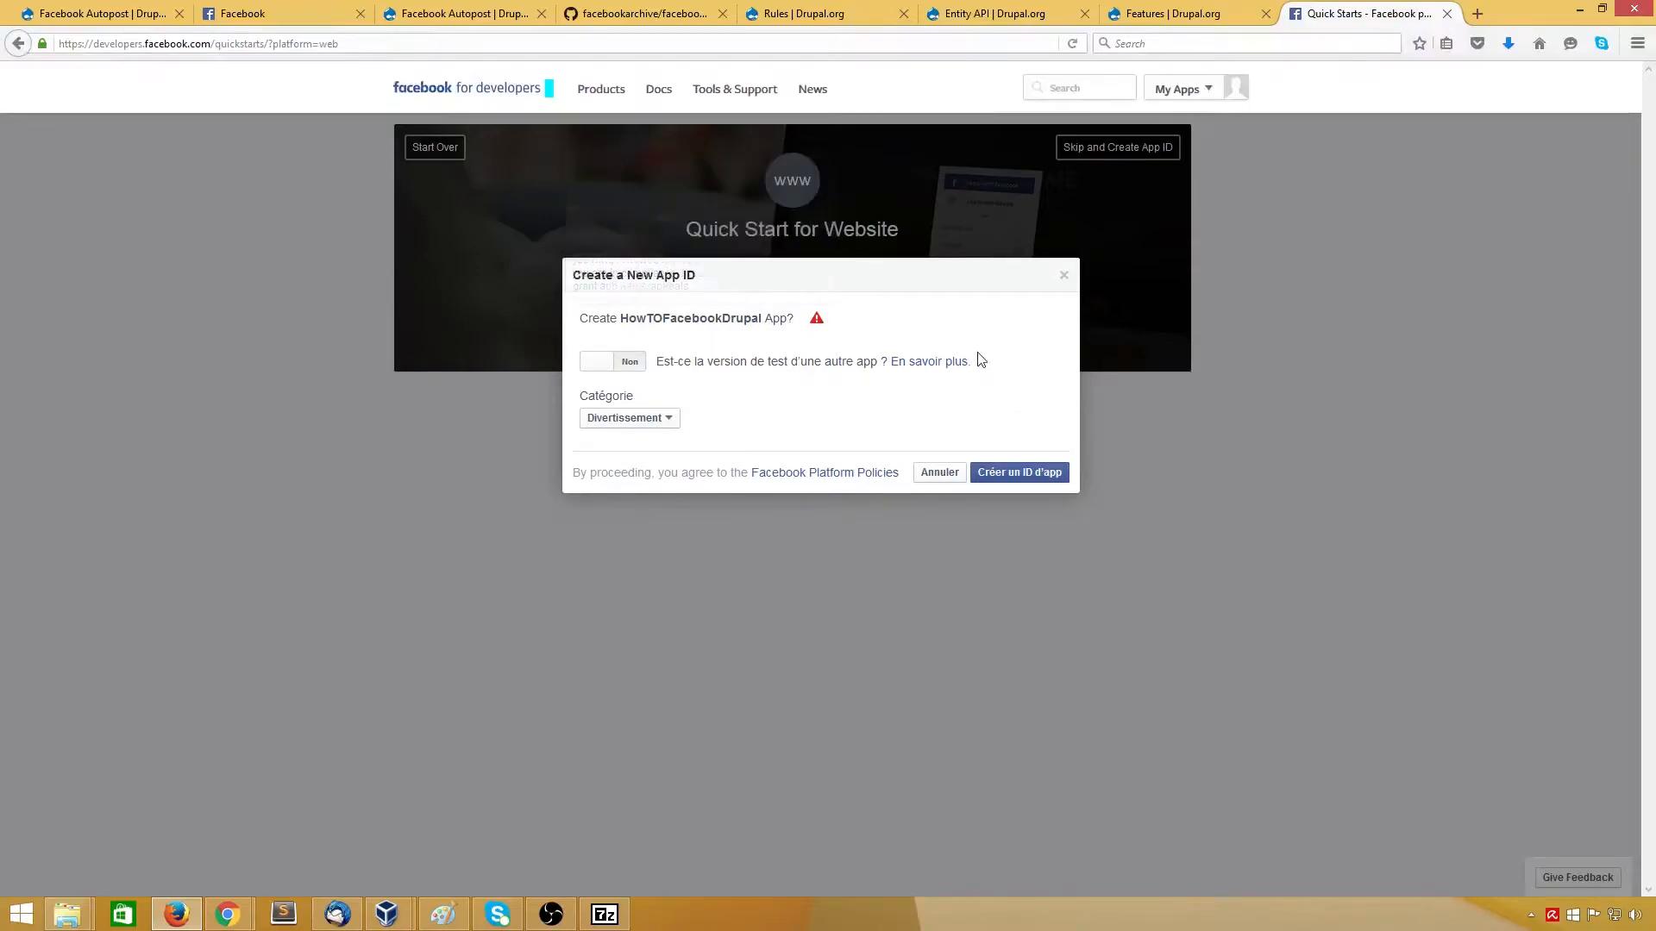
click(938, 474)
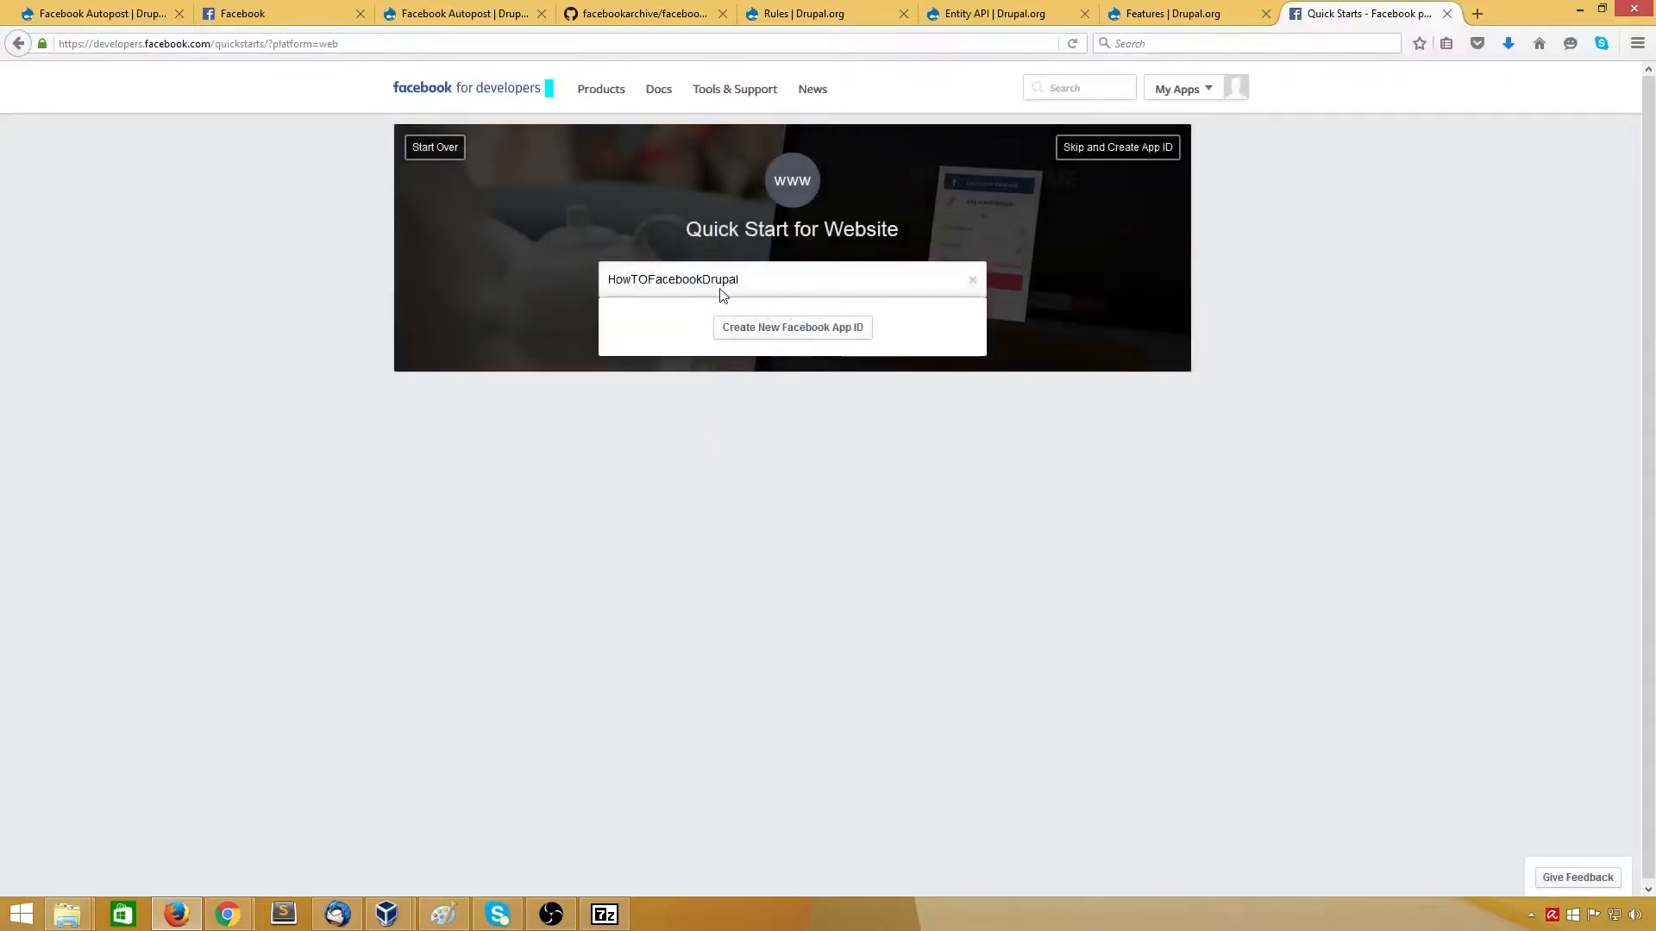
Step: Replace the new app's name with TutosurDrupal and begin creating its Facebook app ID
double_click(757, 282)
click(972, 279)
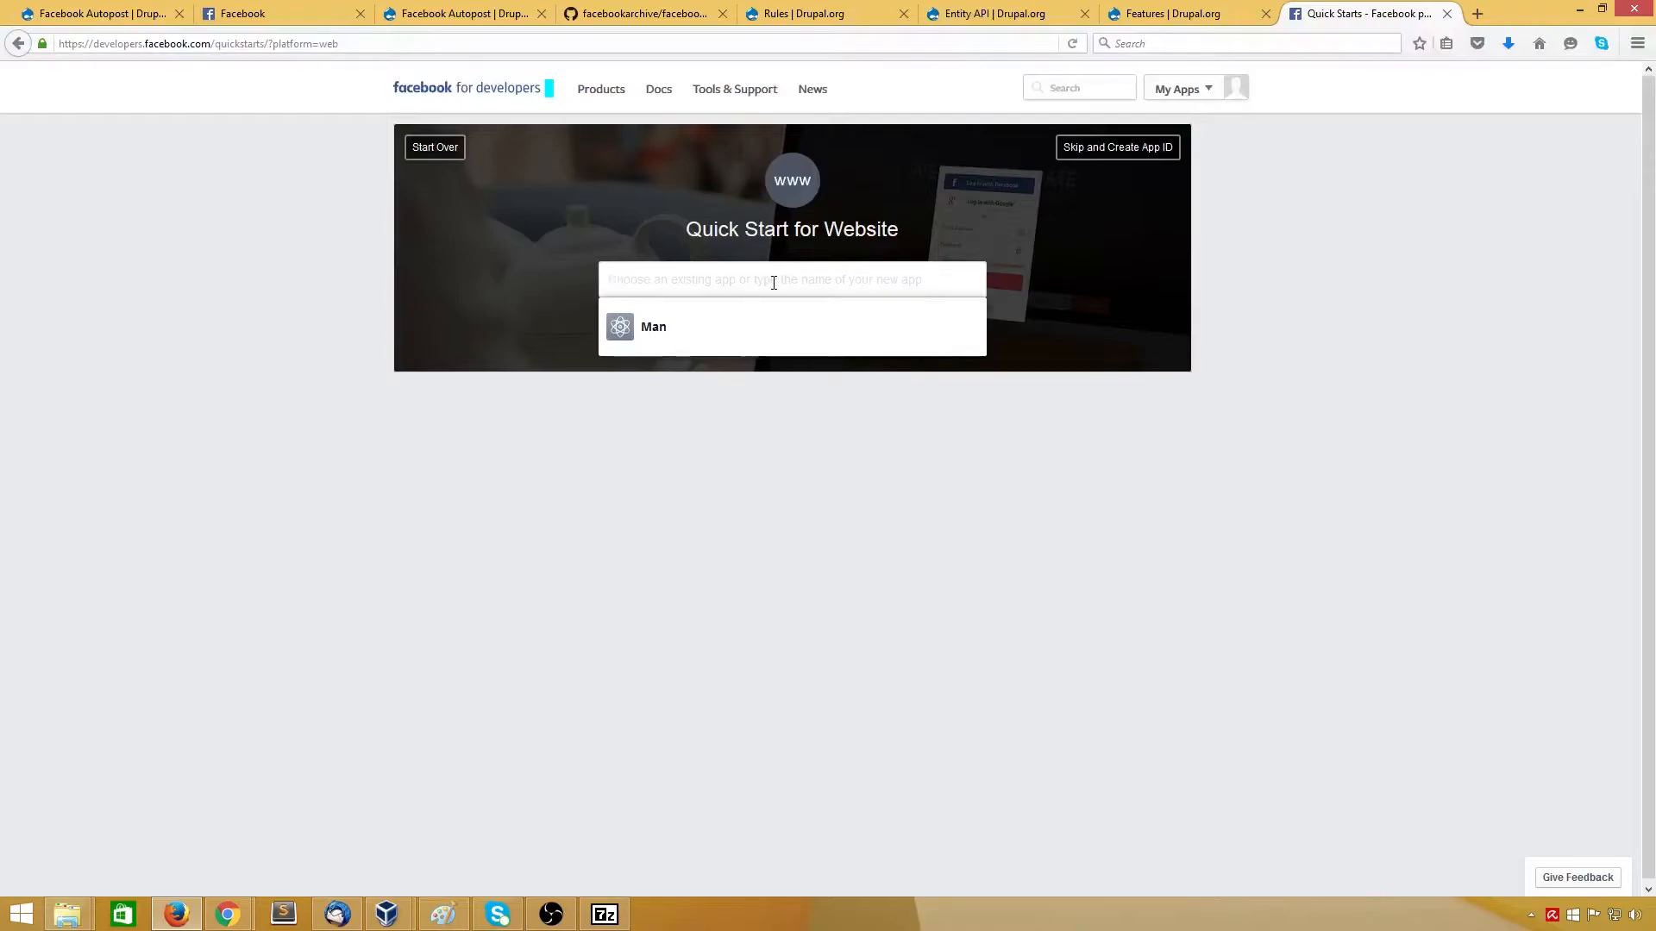
text(TutosurDrupal)
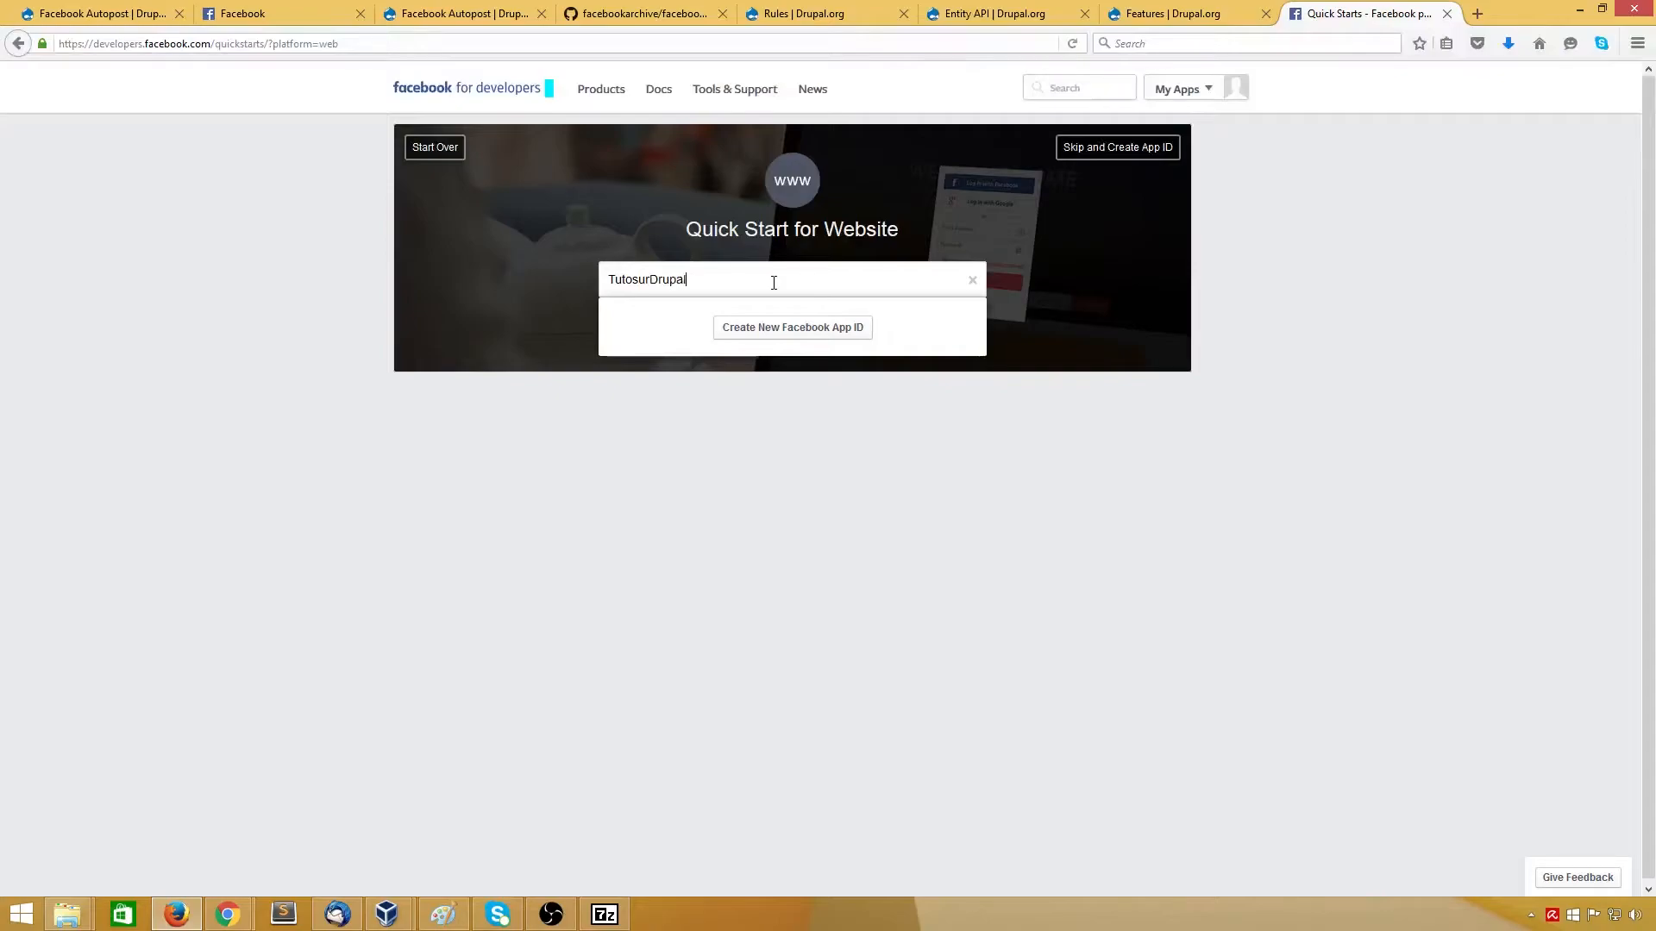
click(743, 327)
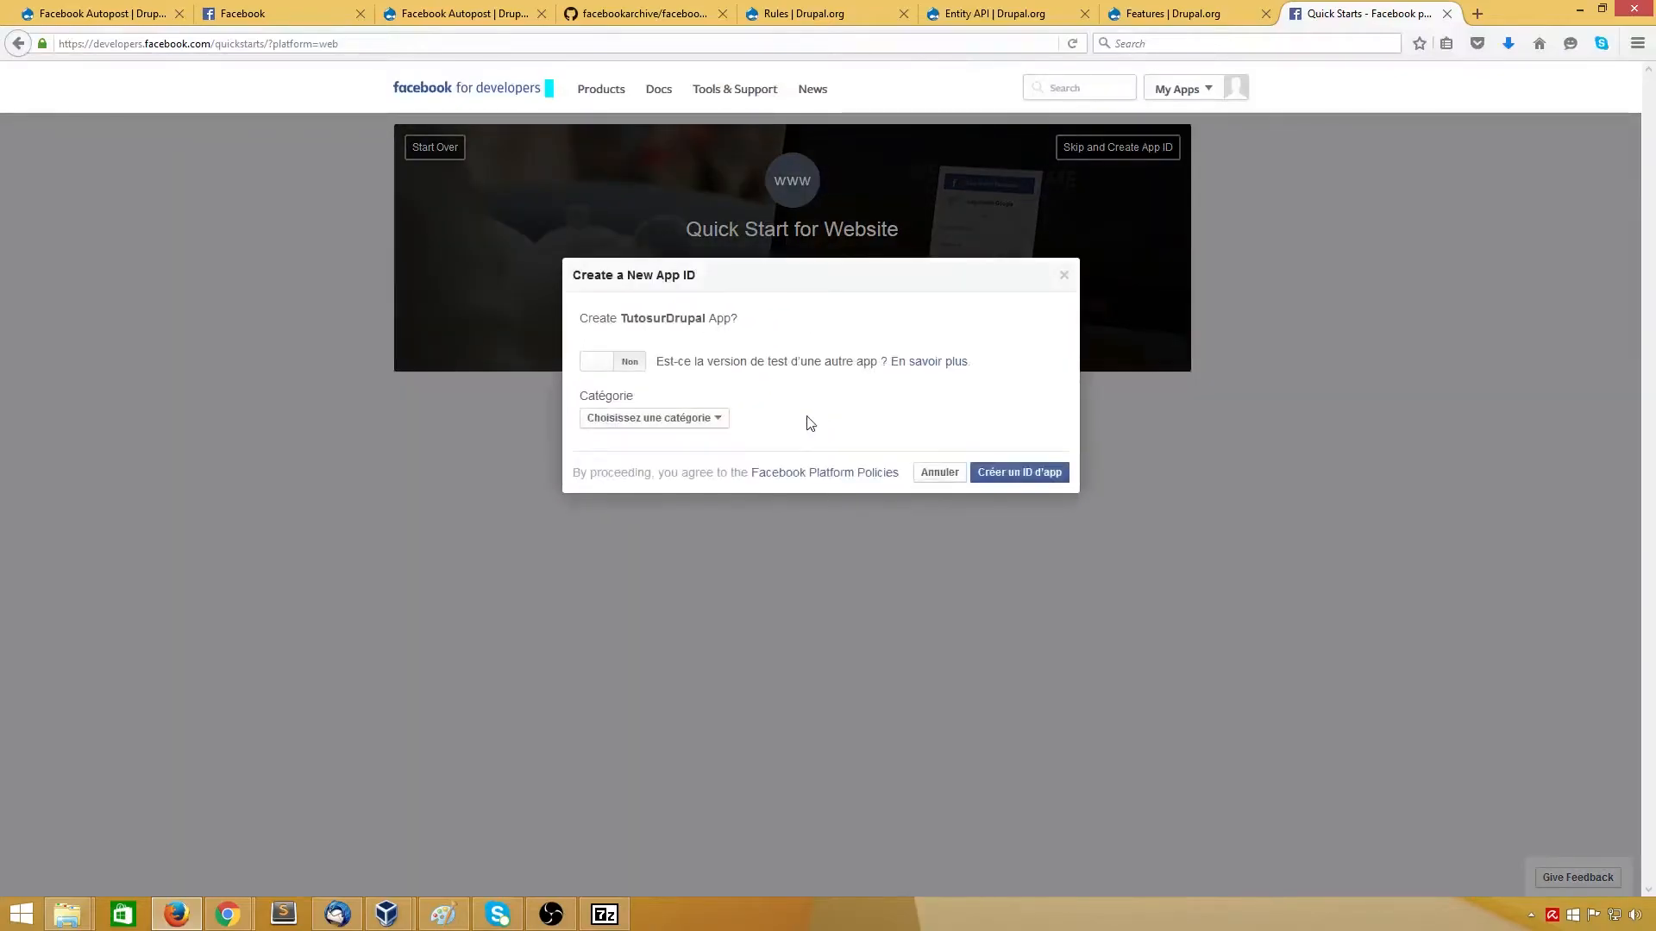
Step: Set the TutosurDrupal app's category to Divertissement and submit the app ID creation
click(677, 419)
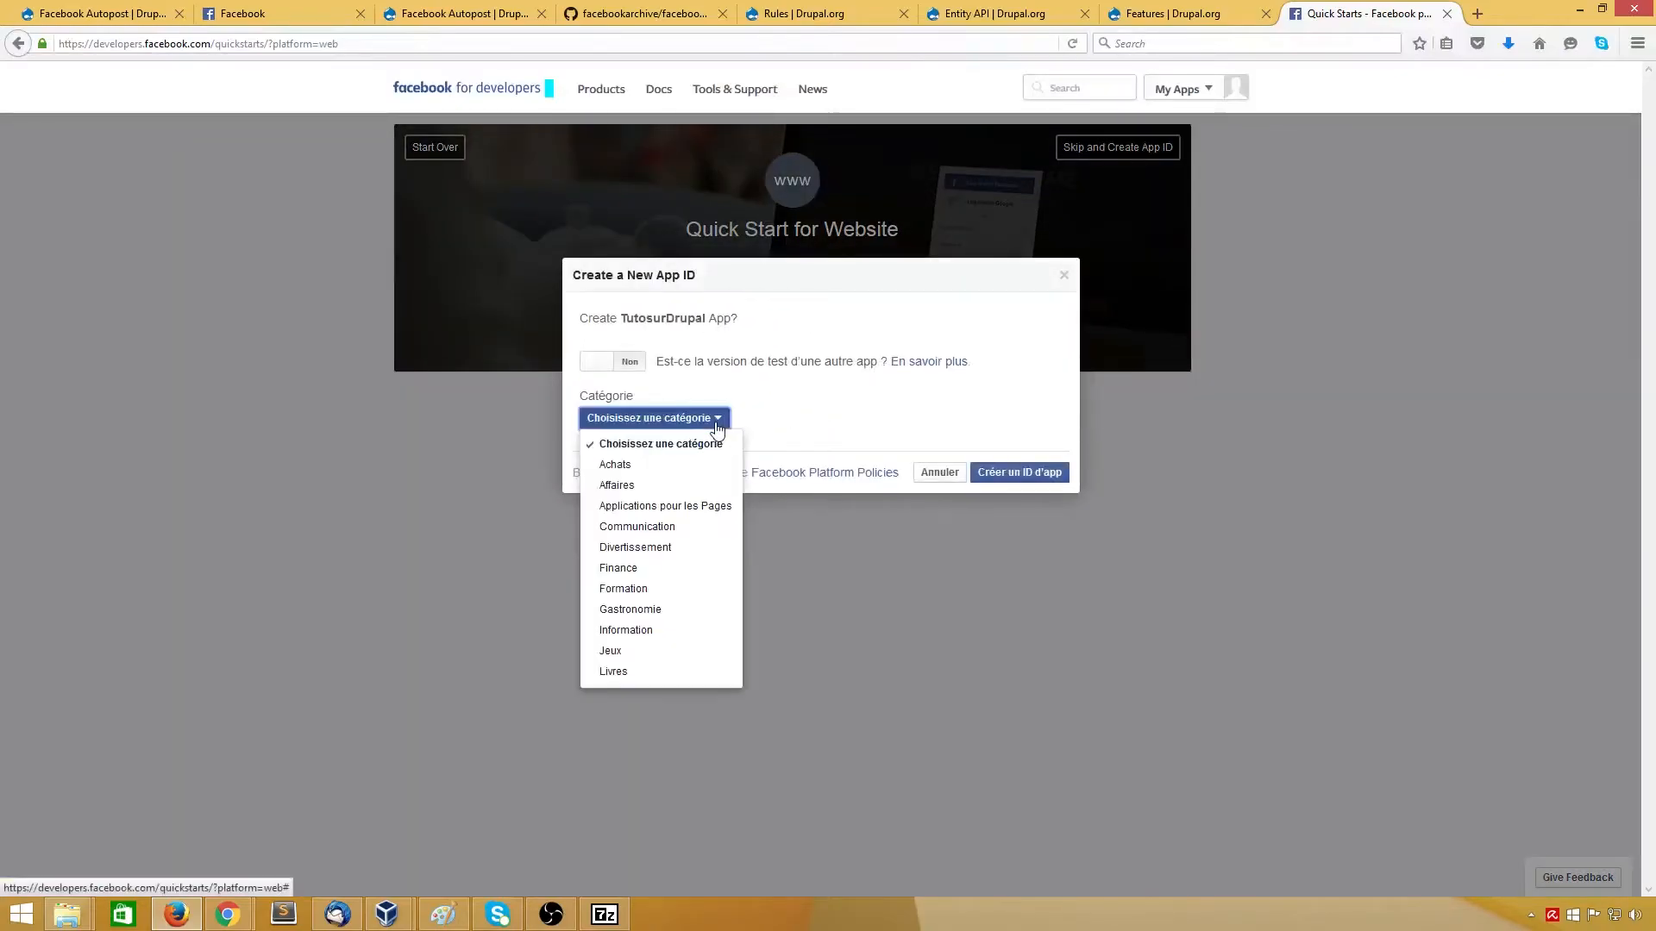
click(638, 550)
click(1024, 474)
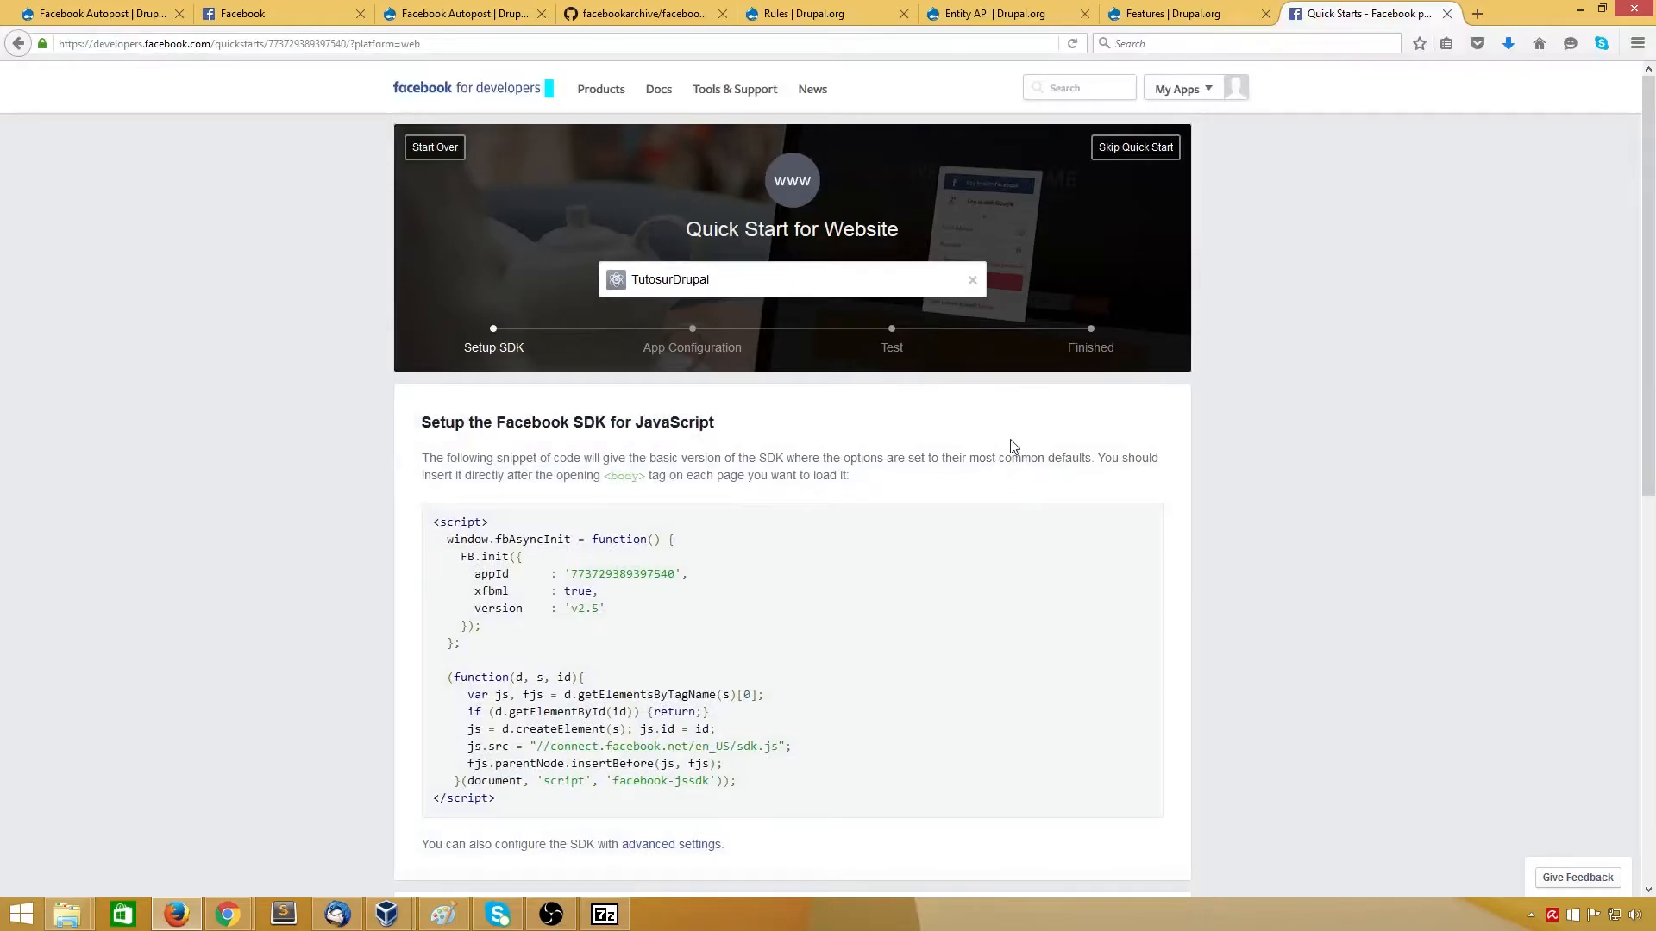
Step: Copy the Drupal demo site's base address, 192.168.178.31/tuto/drupal7_demo/, and return to the Facebook quick start for the Site URL
scroll(997, 493, down, 5)
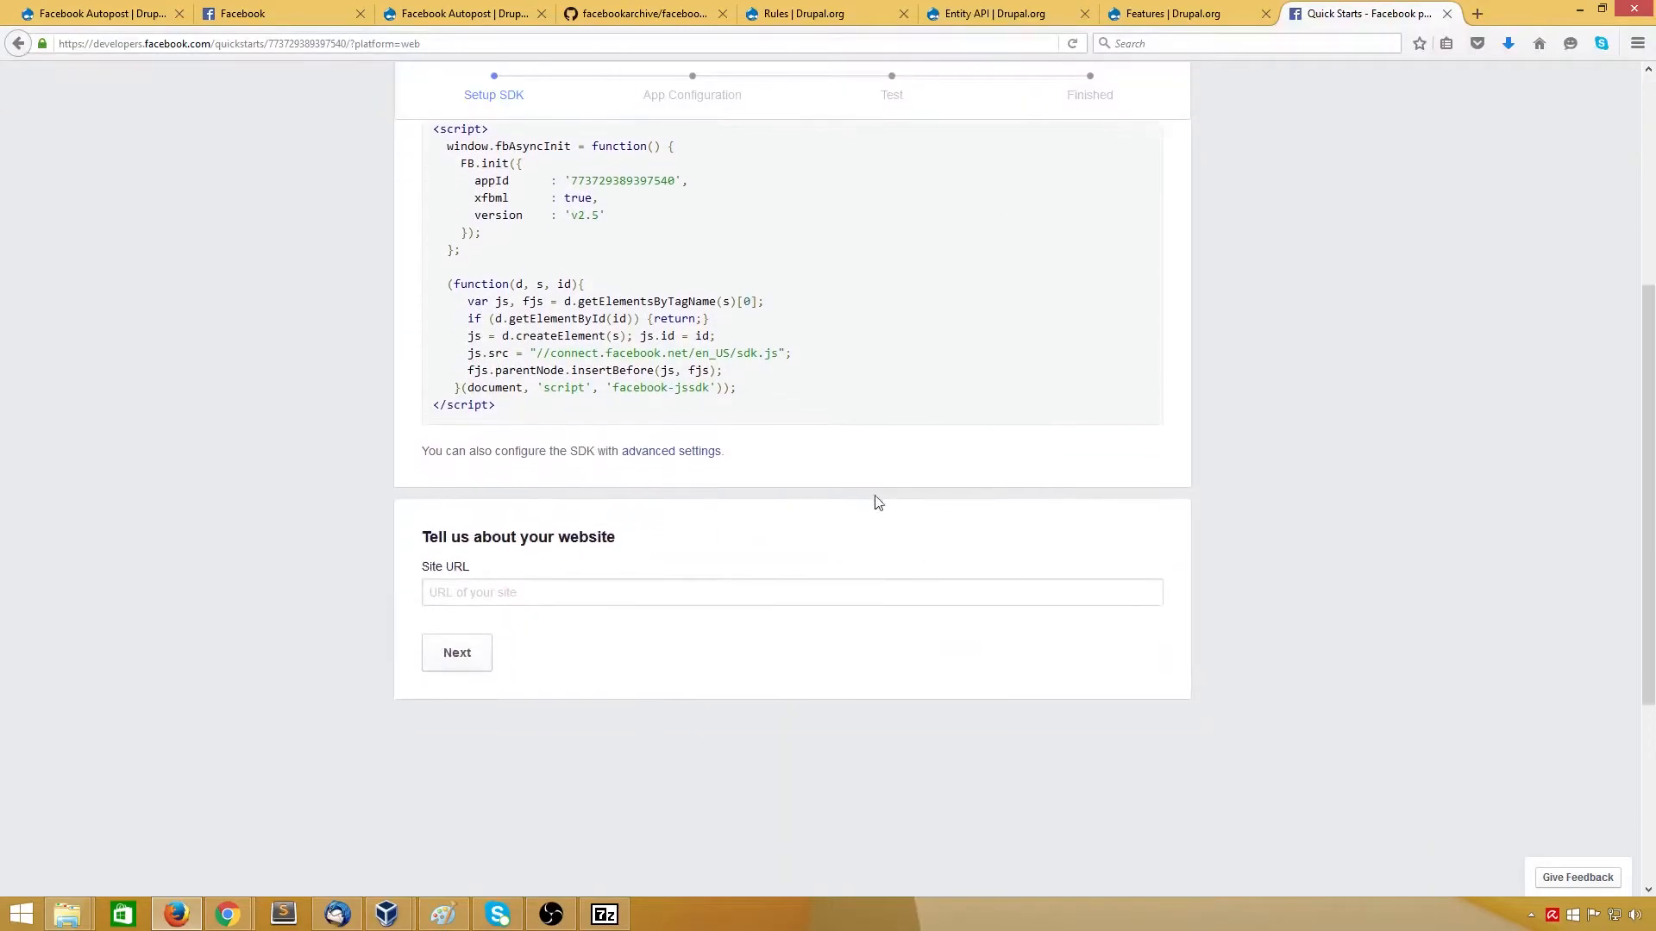
scroll(595, 561, up, 5)
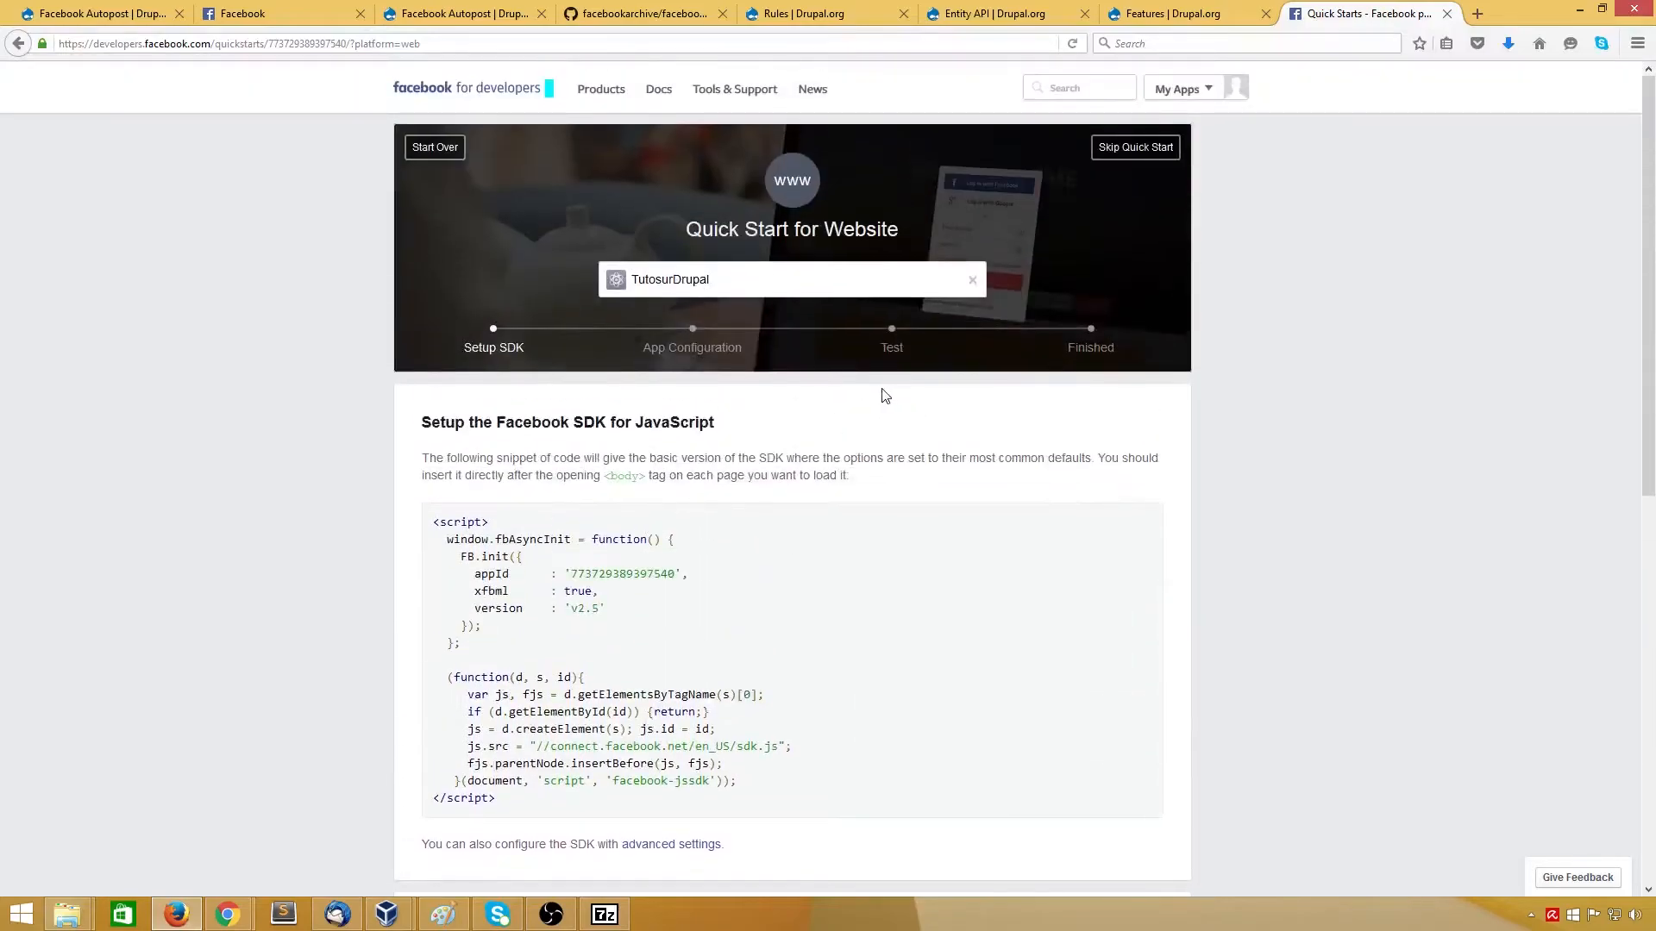
scroll(851, 409, down, 2)
scroll(851, 413, down, 4)
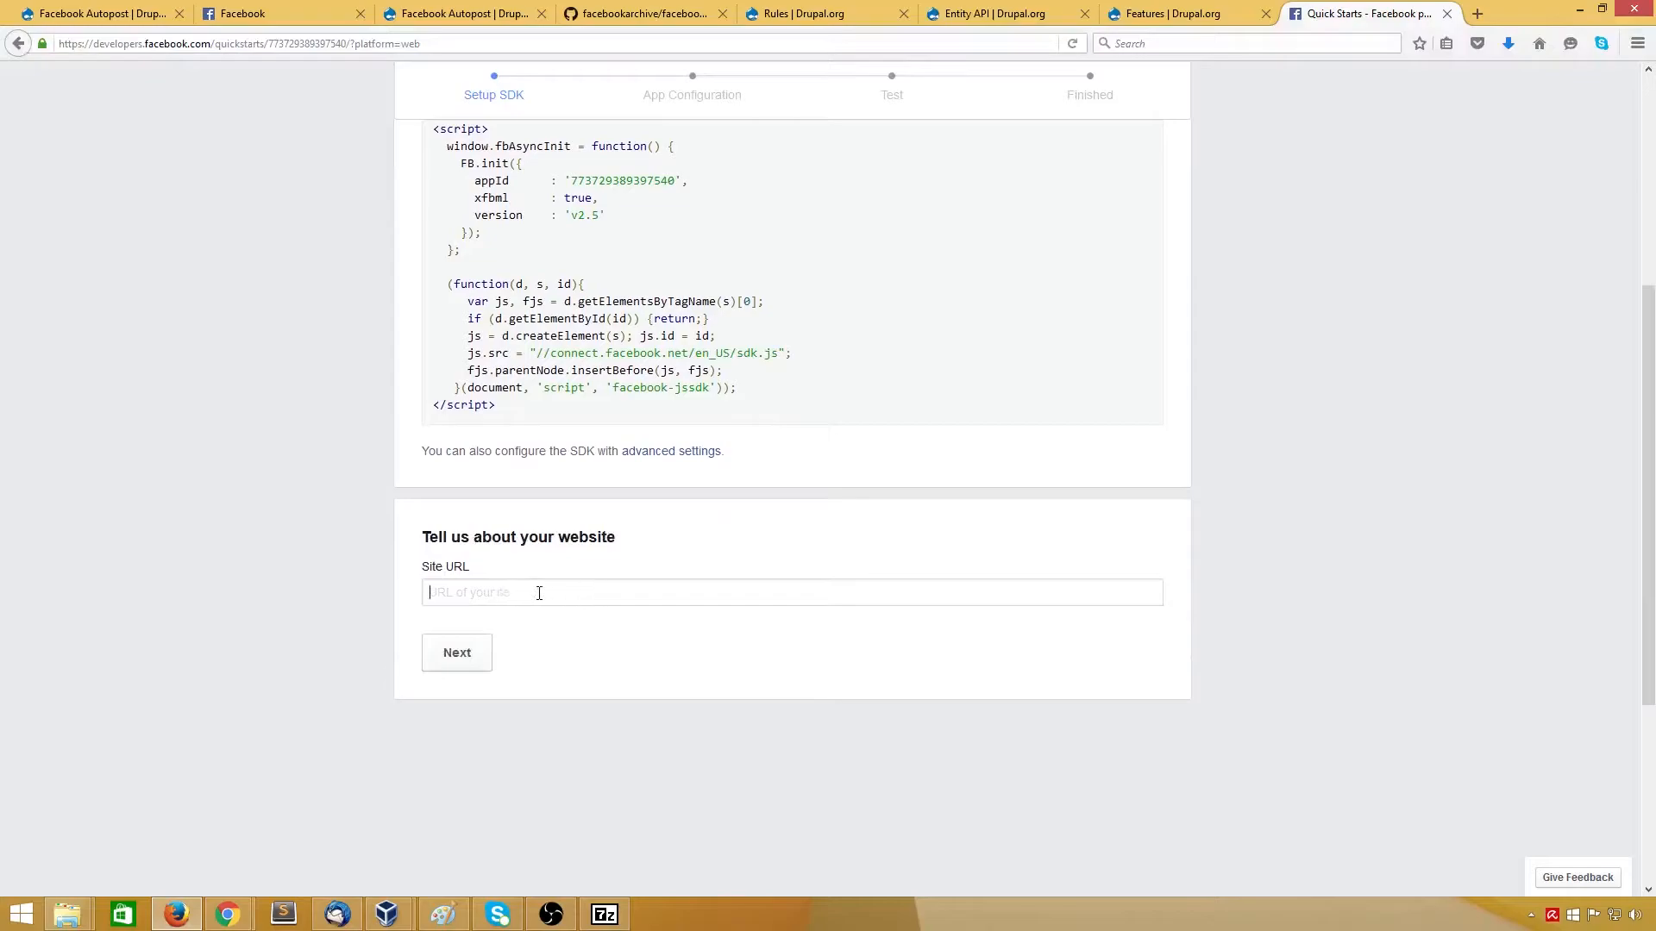
click(489, 603)
click(76, 13)
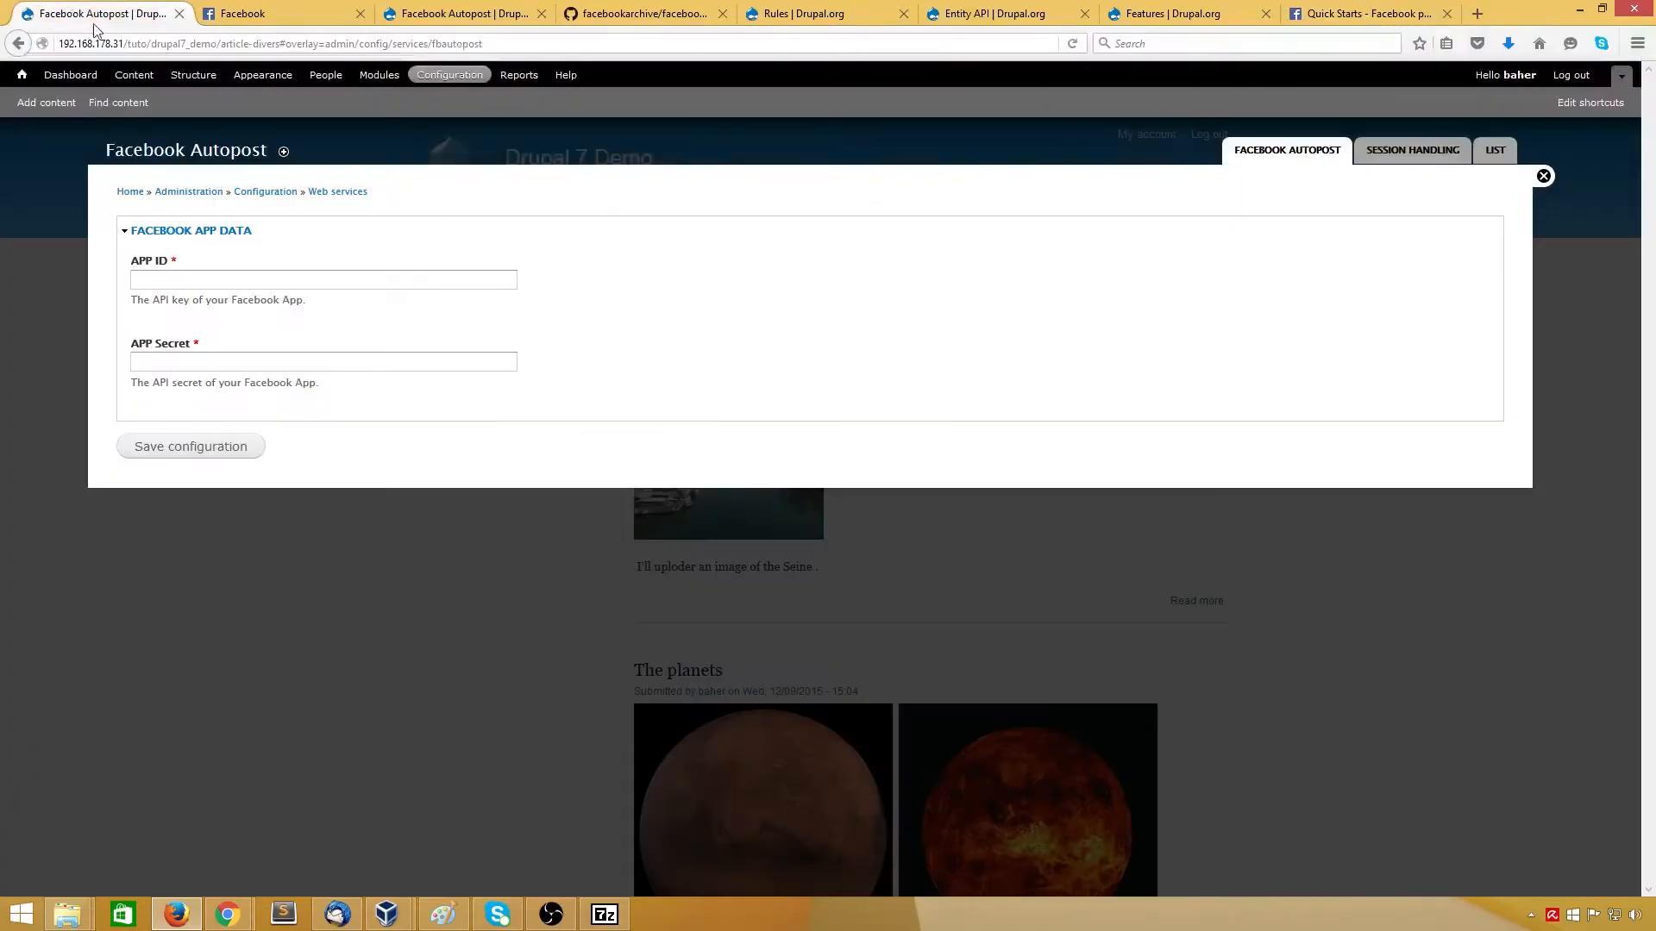
drag(221, 41, 50, 44)
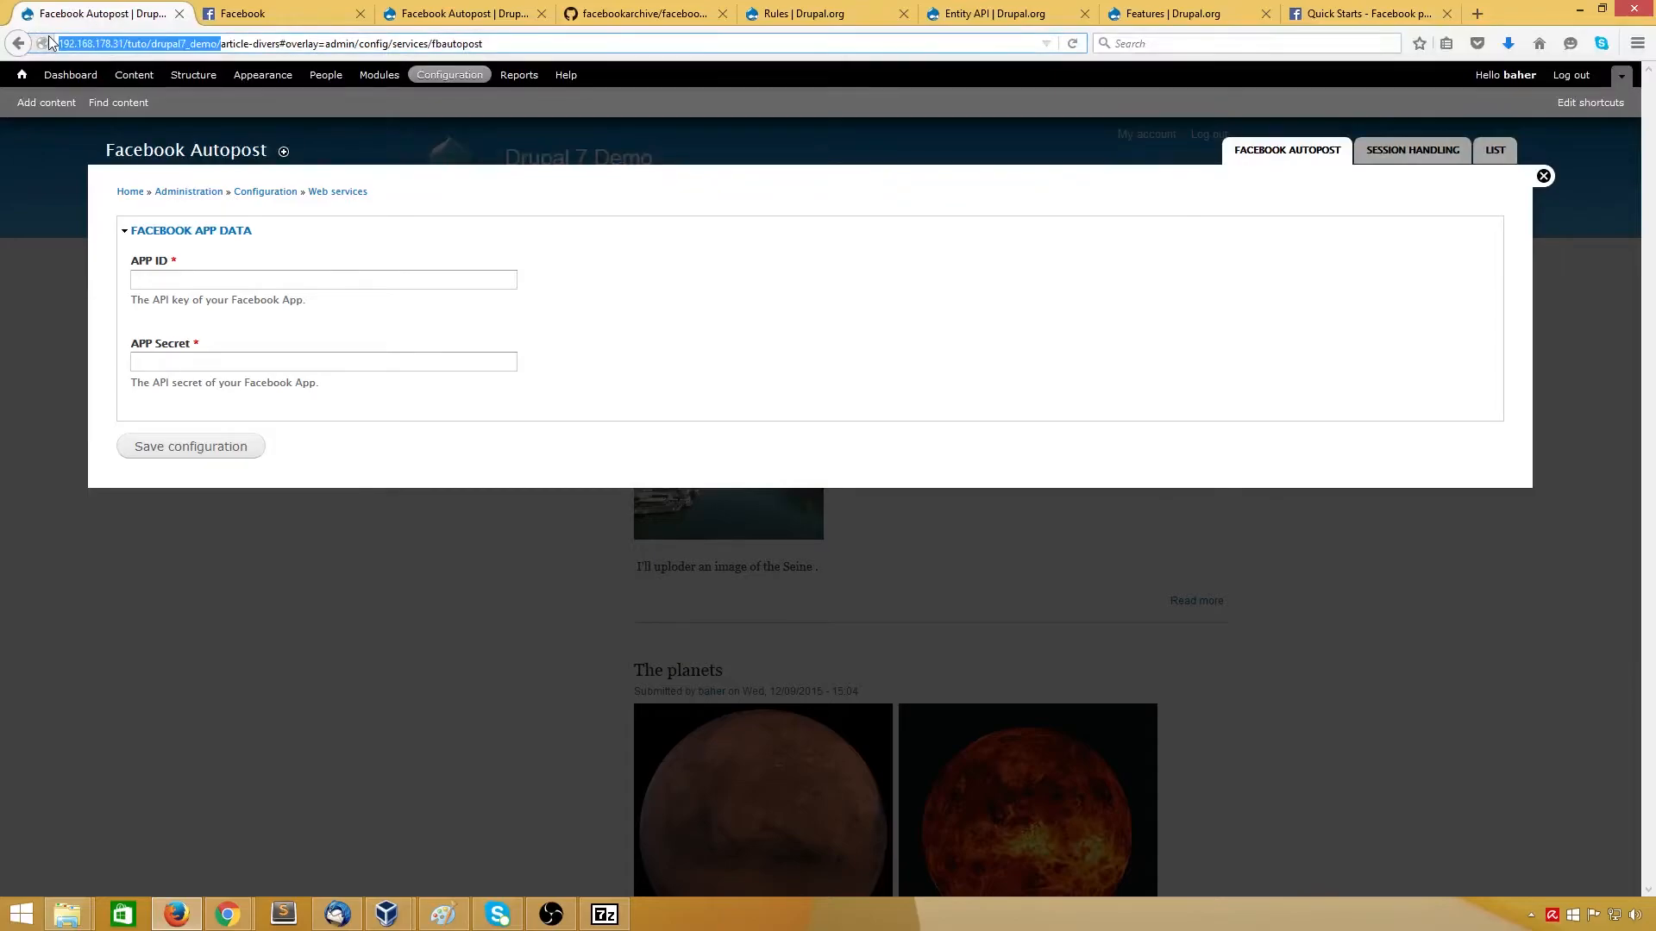
click(1346, 13)
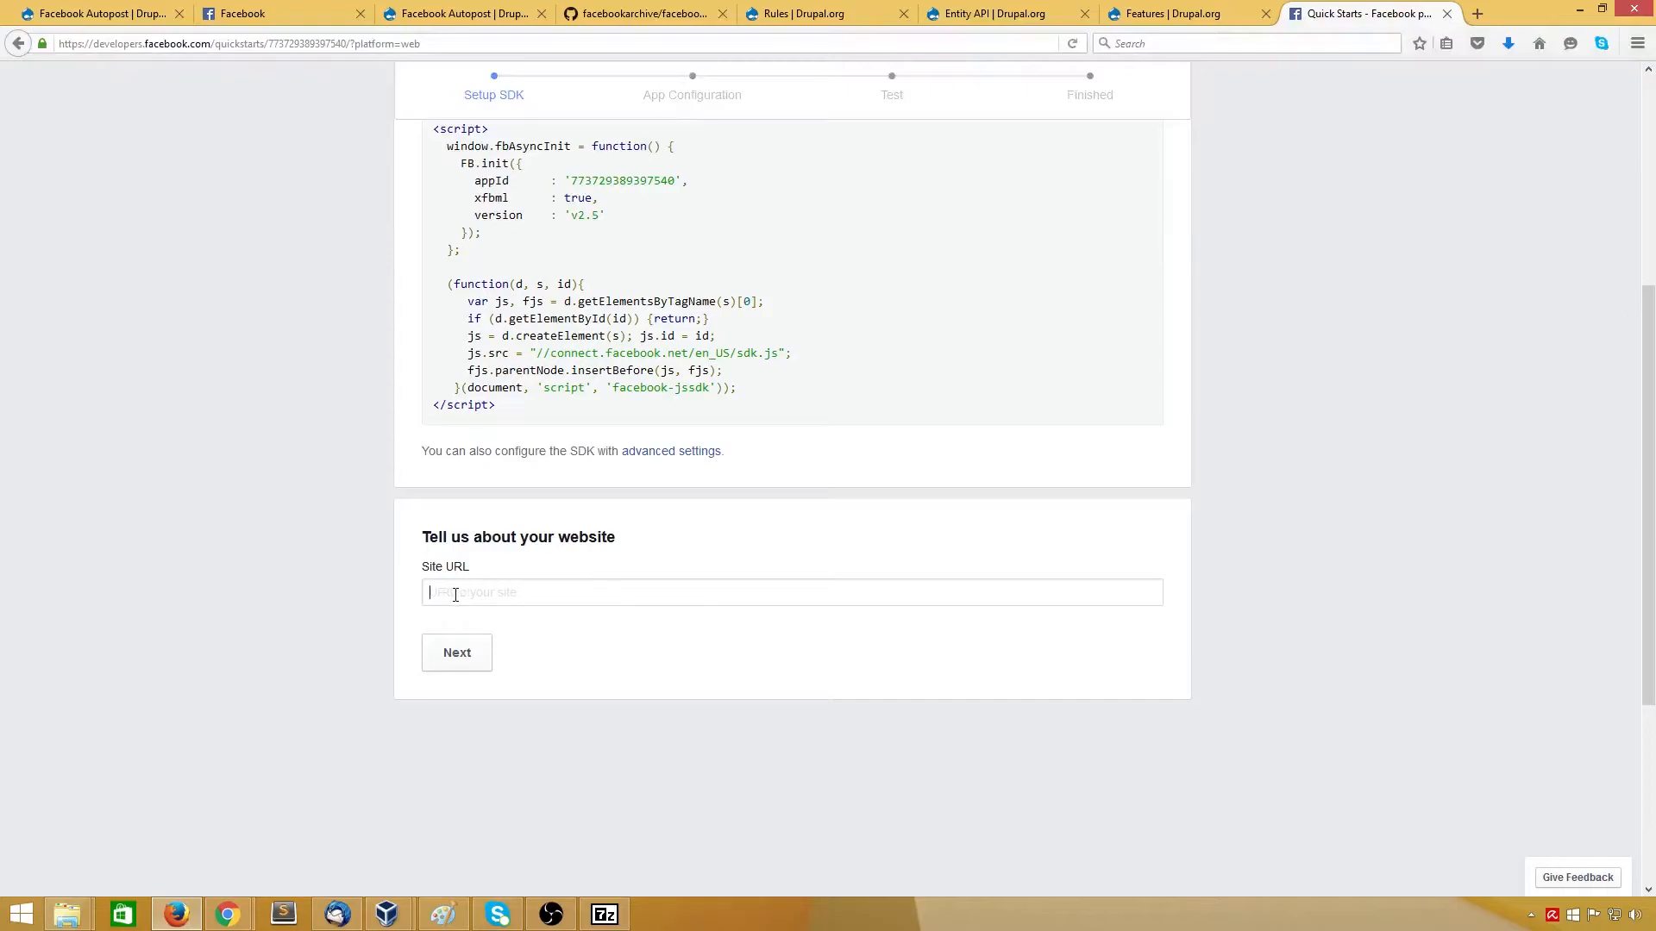
Step: Enter toto.ch as the website's Site URL in the quick start and submit it
click(472, 665)
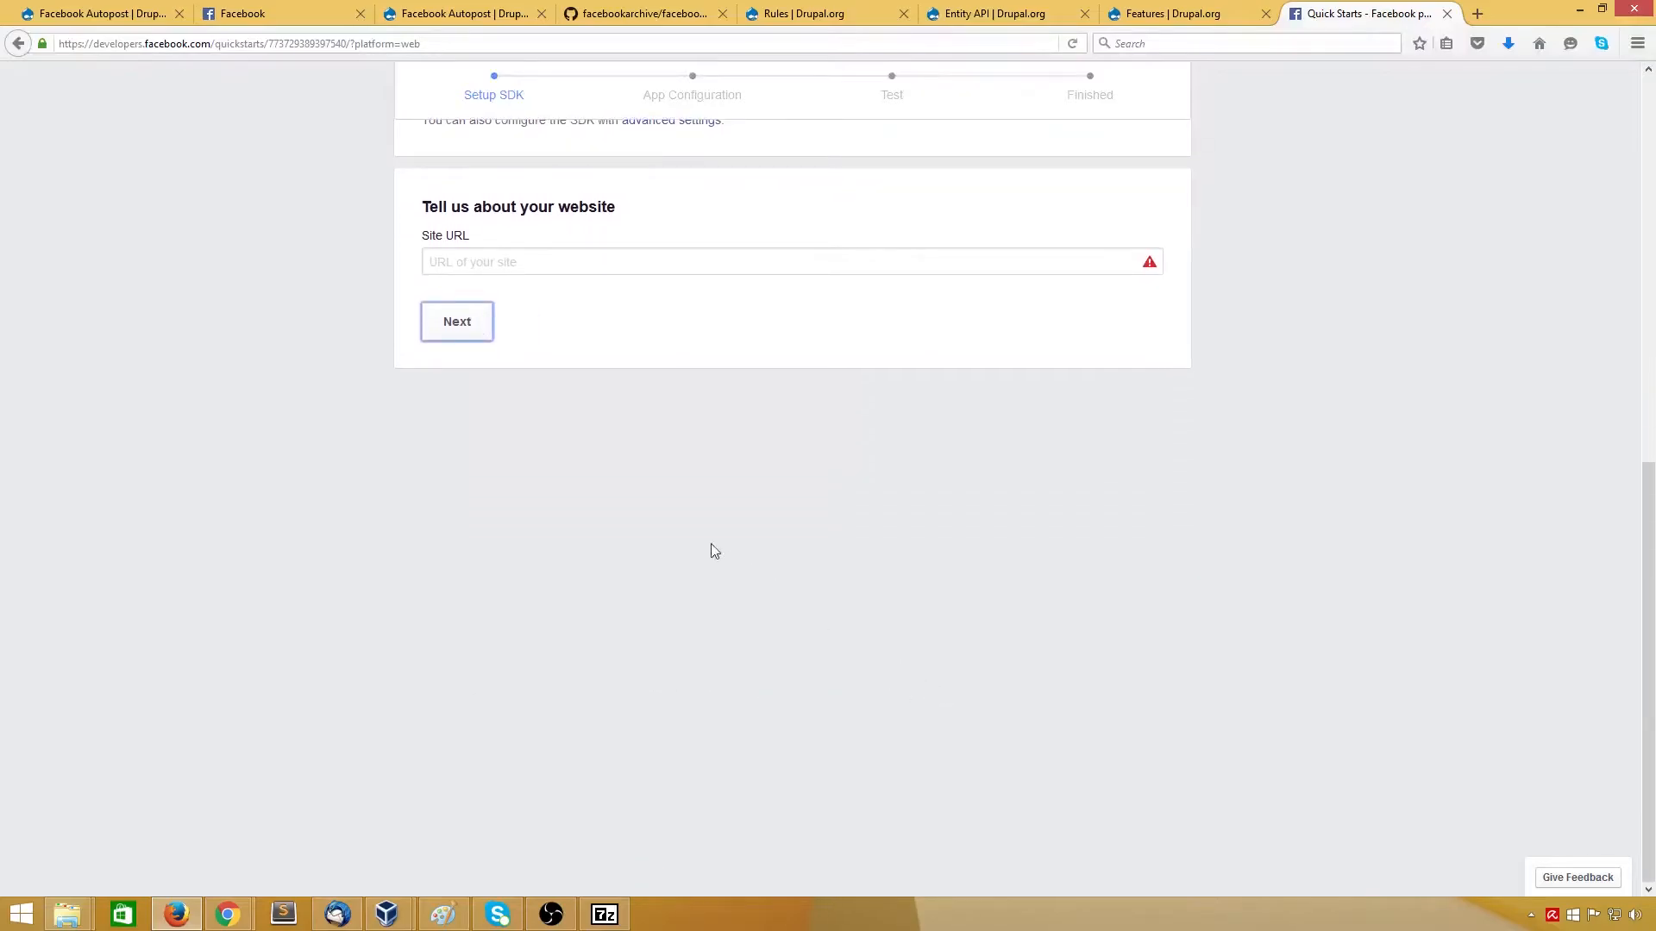
scroll(661, 517, up, 6)
scroll(662, 517, down, 2)
scroll(661, 517, down, 3)
click(463, 511)
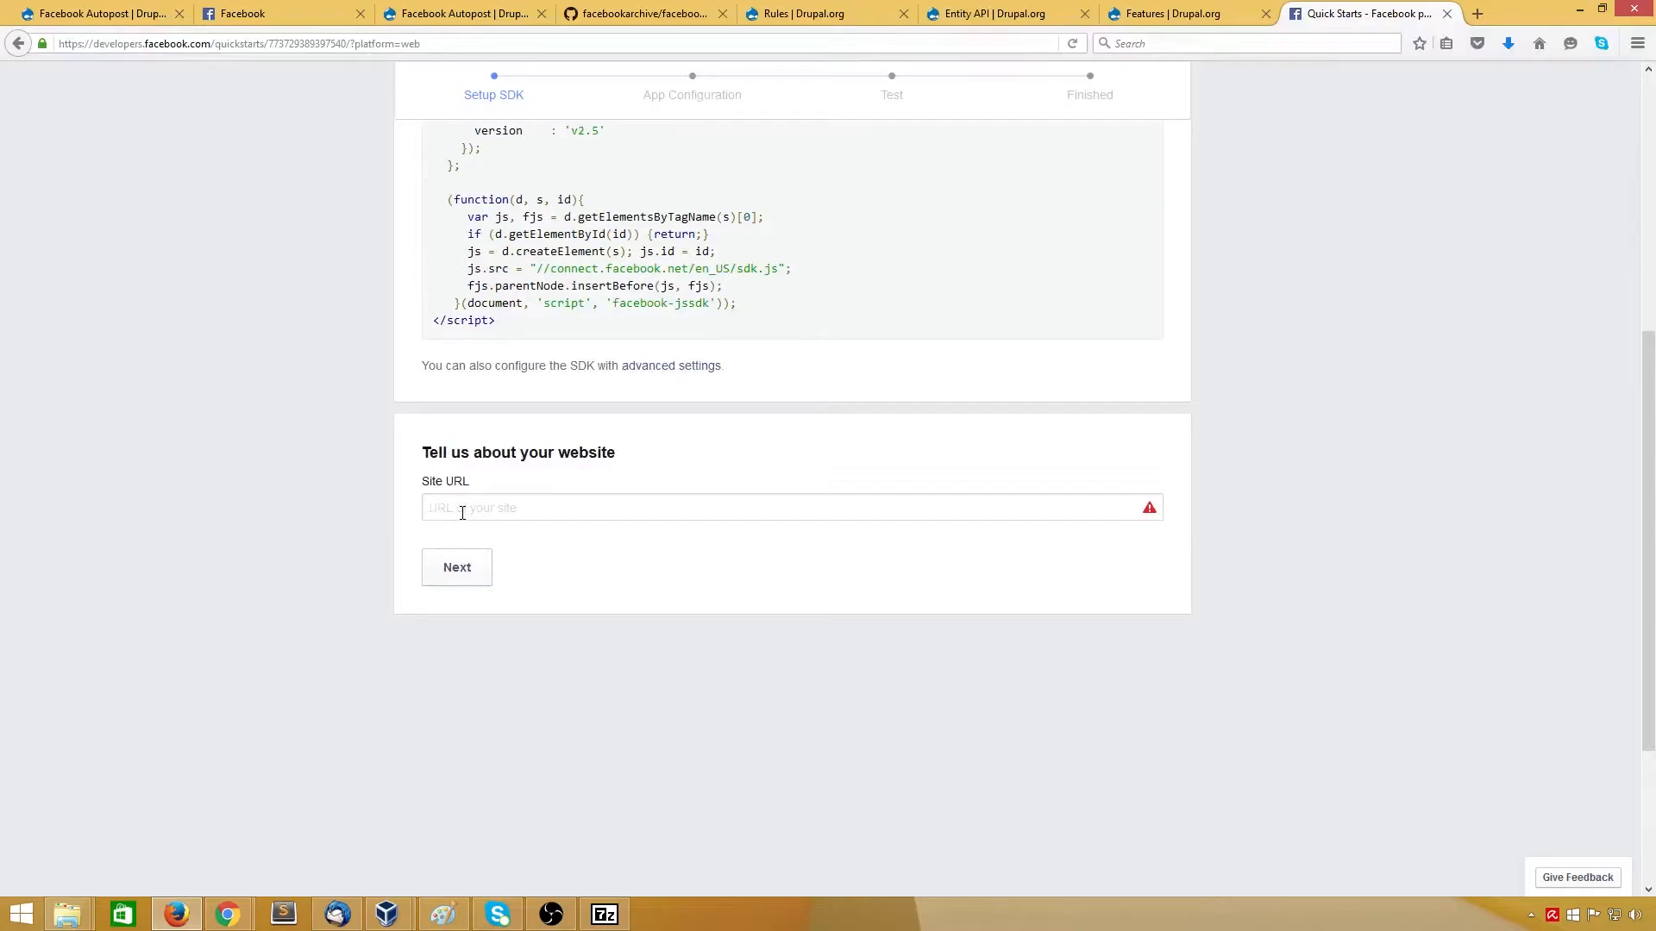
text(toto.ch)
click(430, 581)
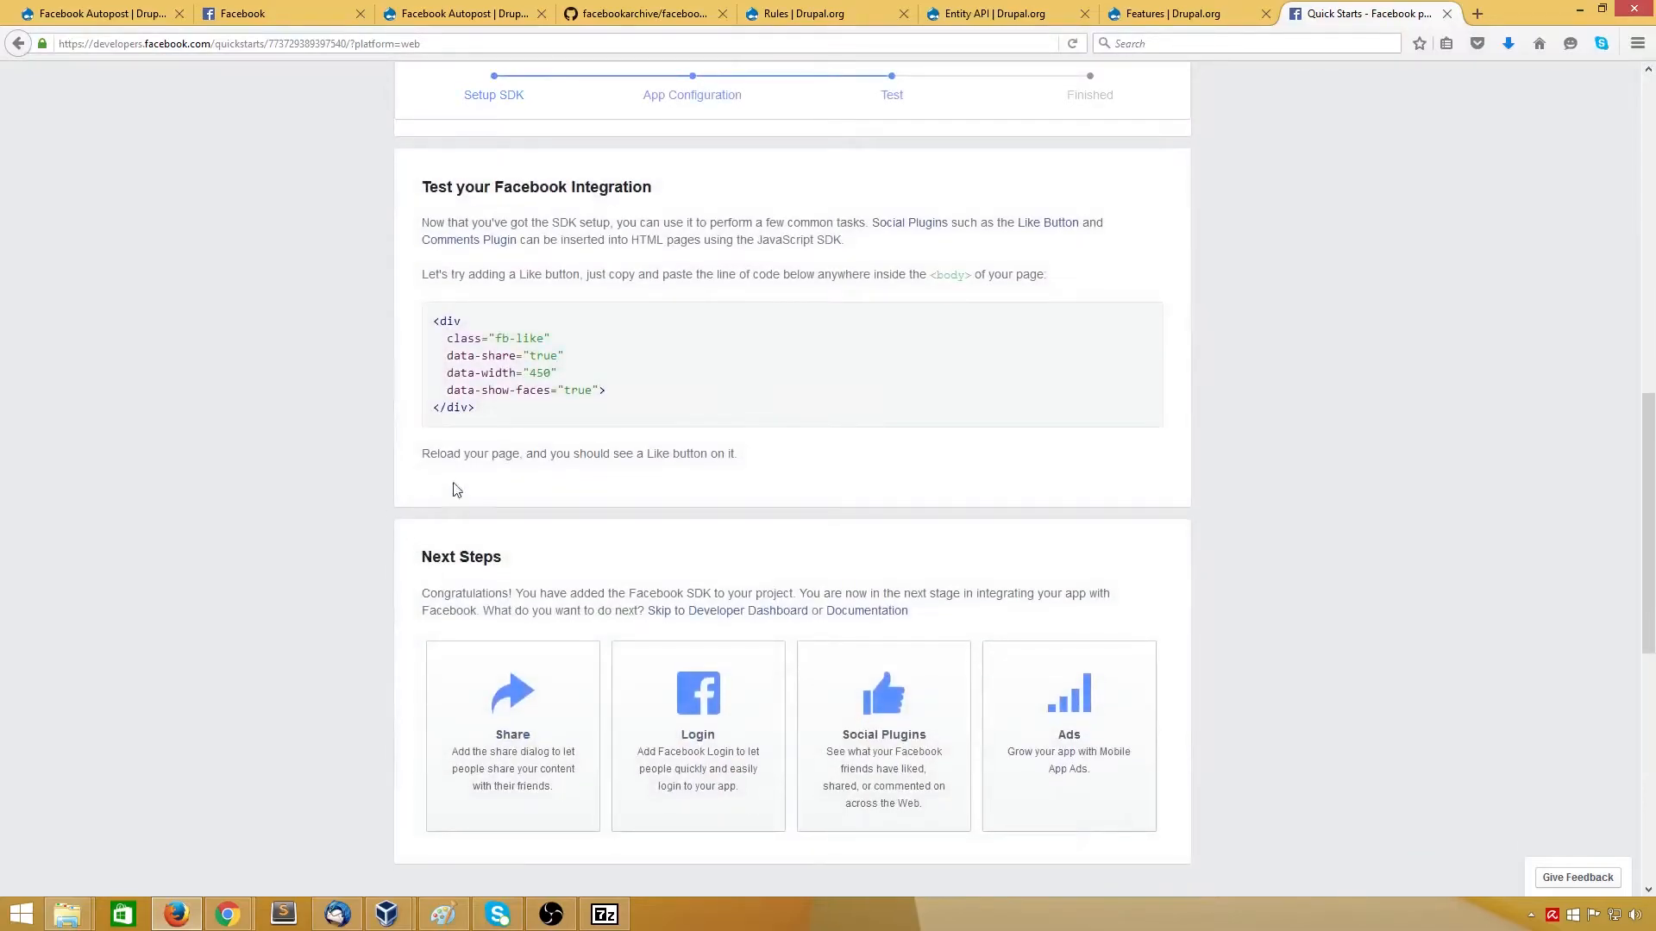
Step: Open the TutosurDrupal app's dashboard from the developer account's app list and reveal its App Secret
scroll(685, 545, up, 15)
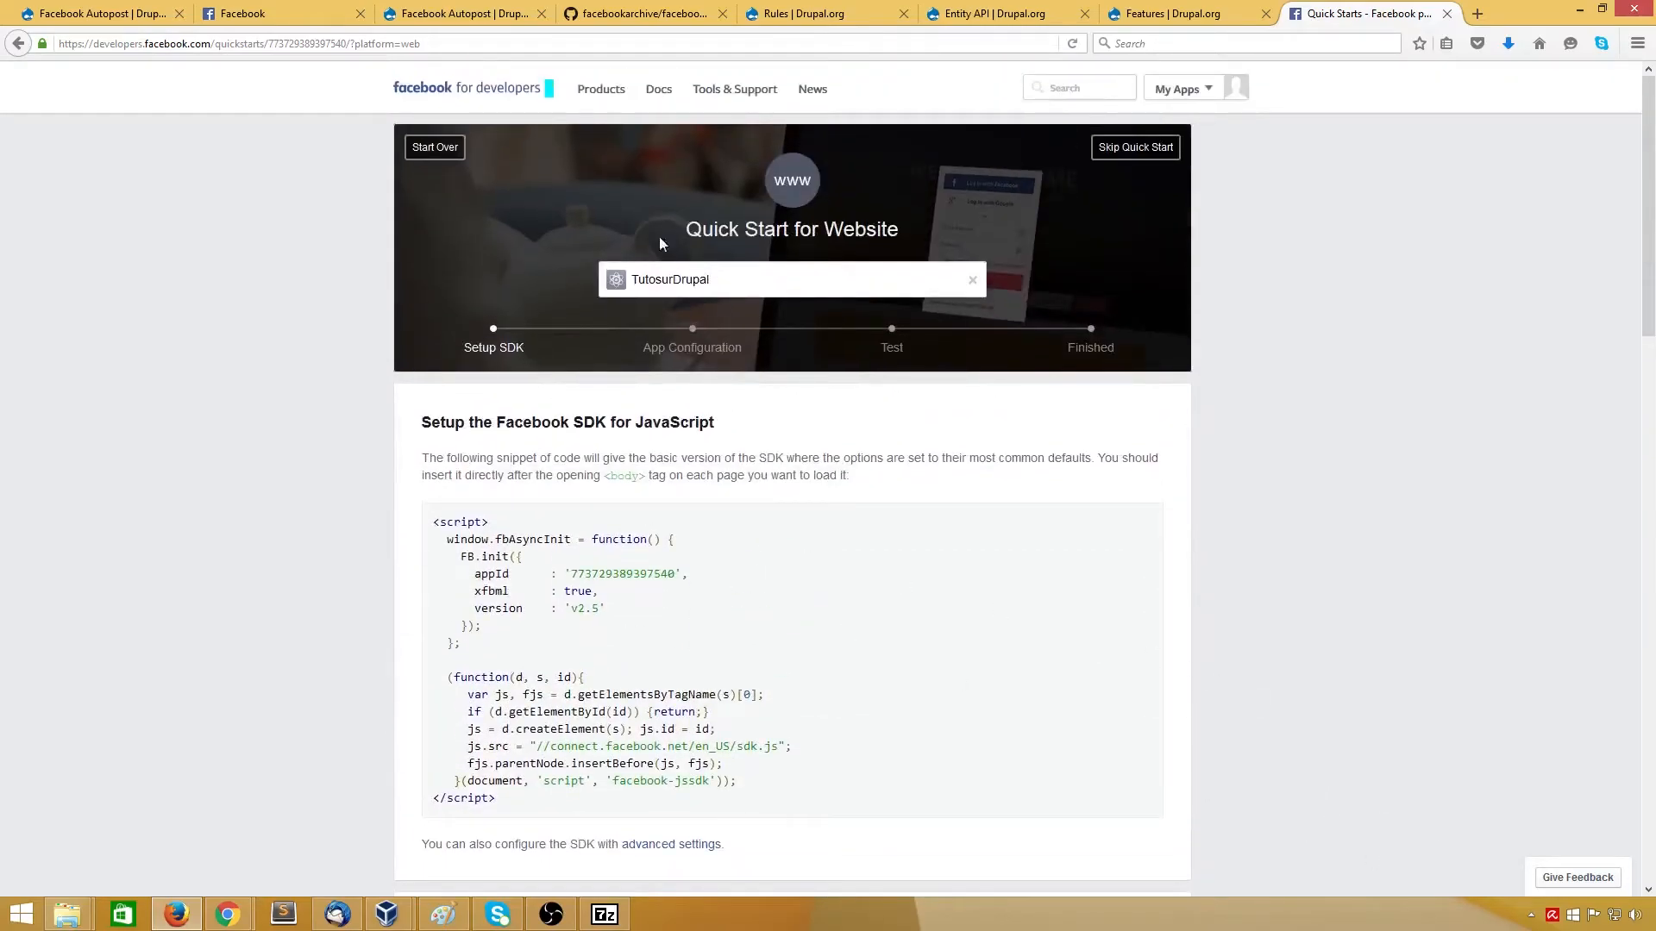
click(495, 97)
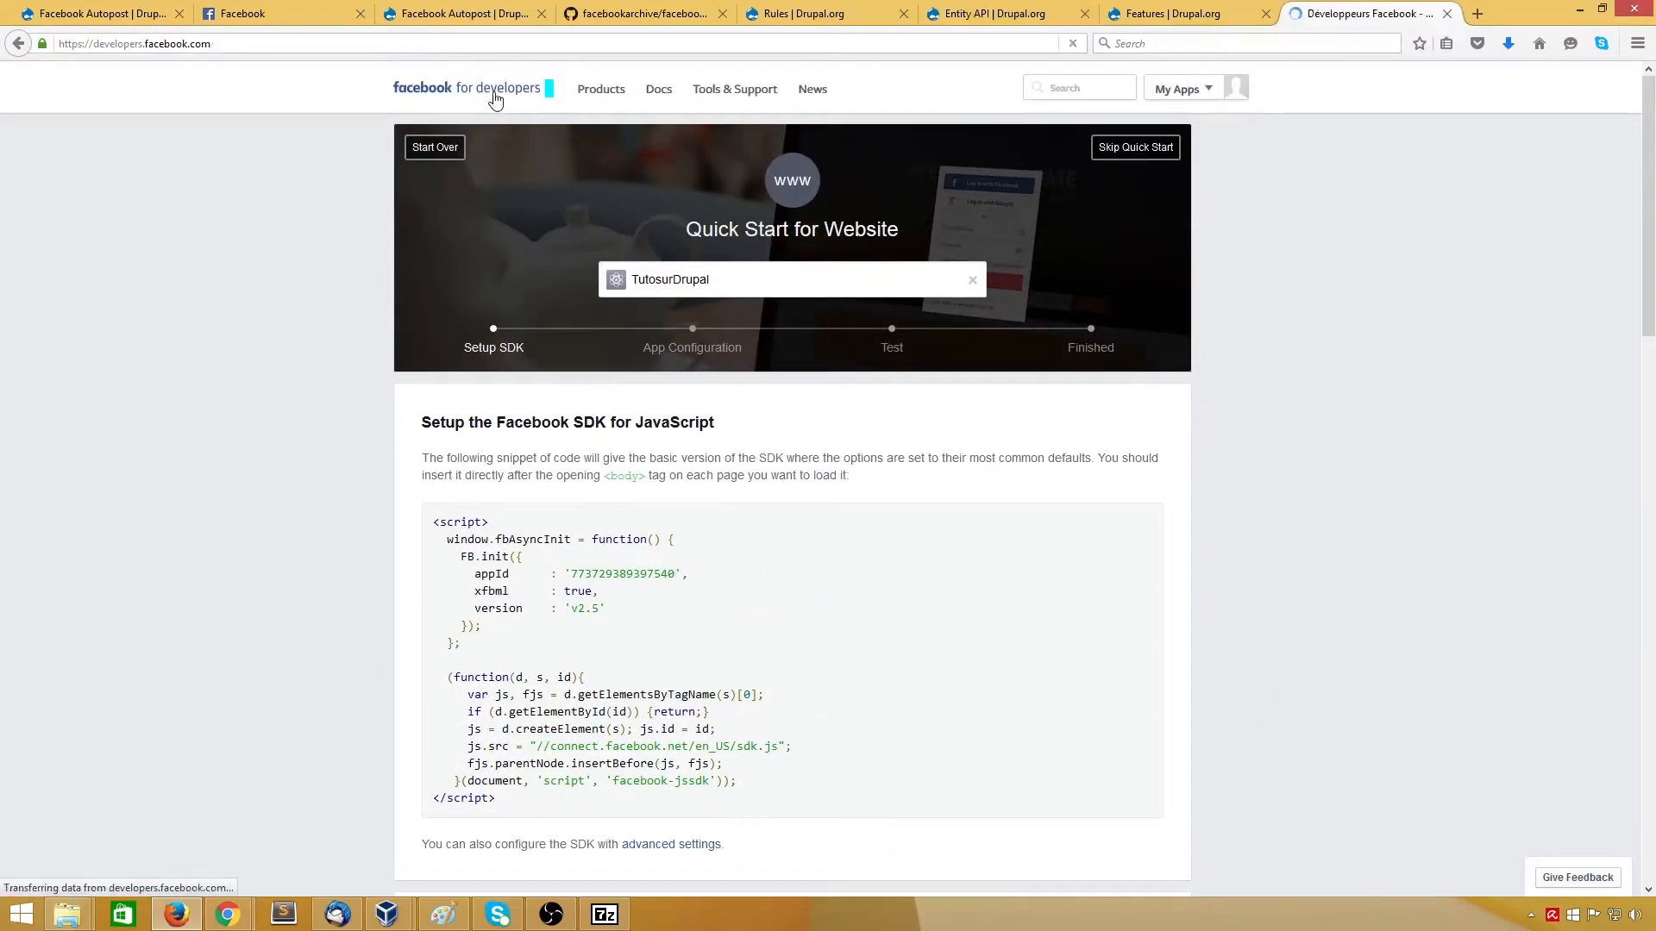
click(1207, 91)
click(1147, 154)
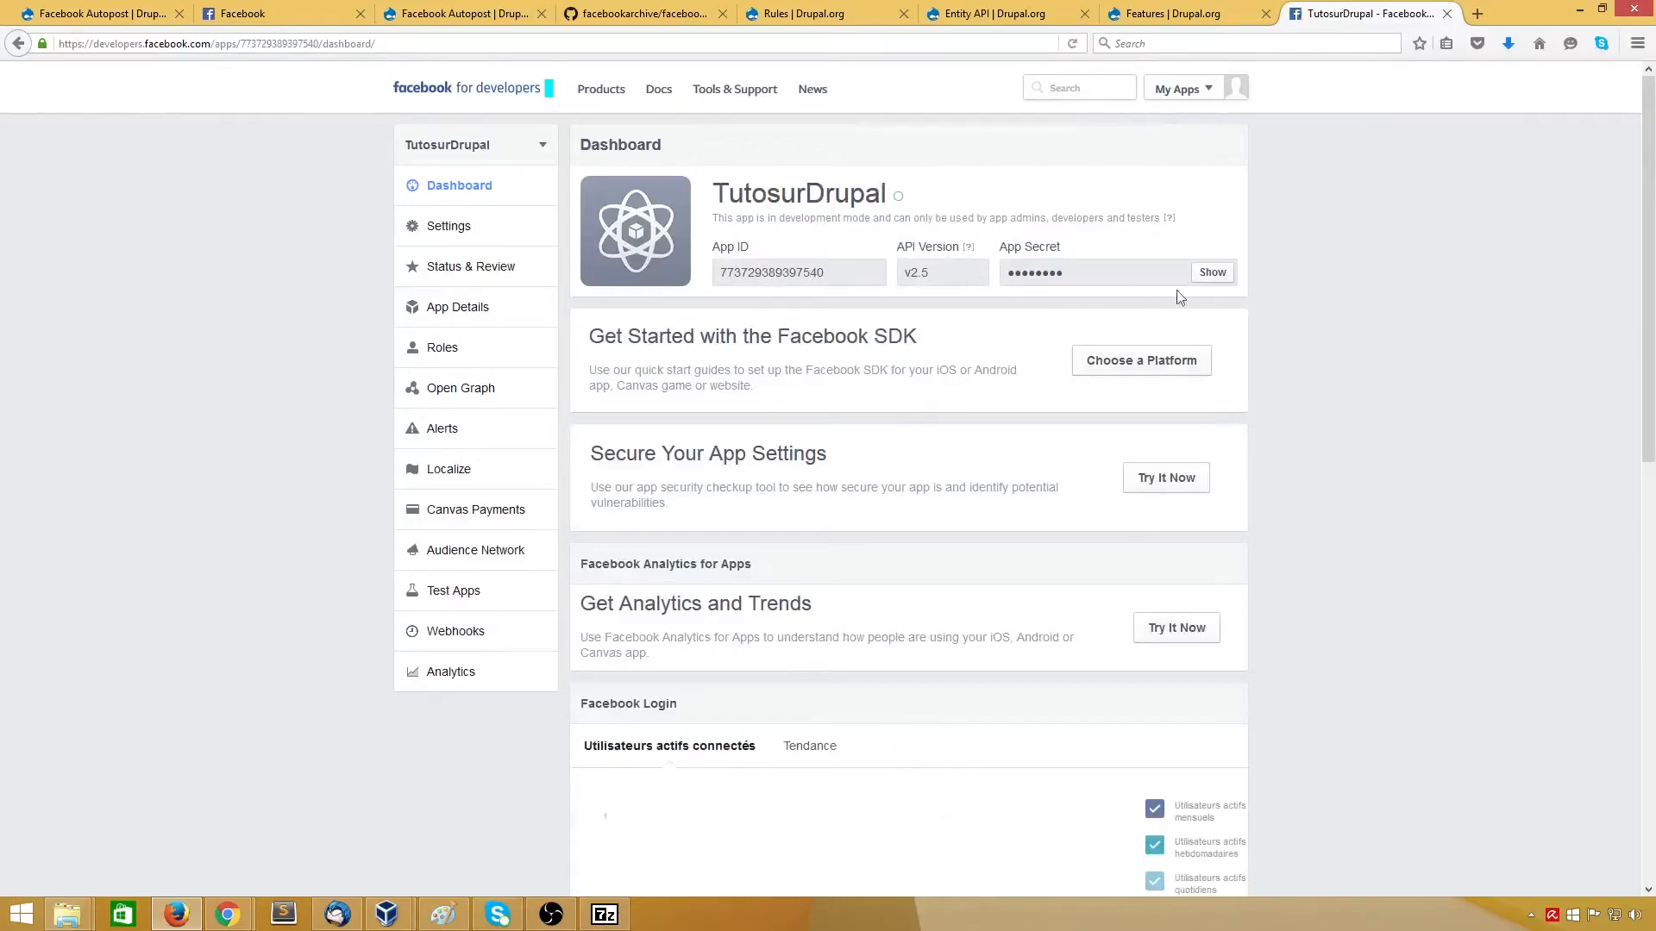
drag(760, 248, 710, 247)
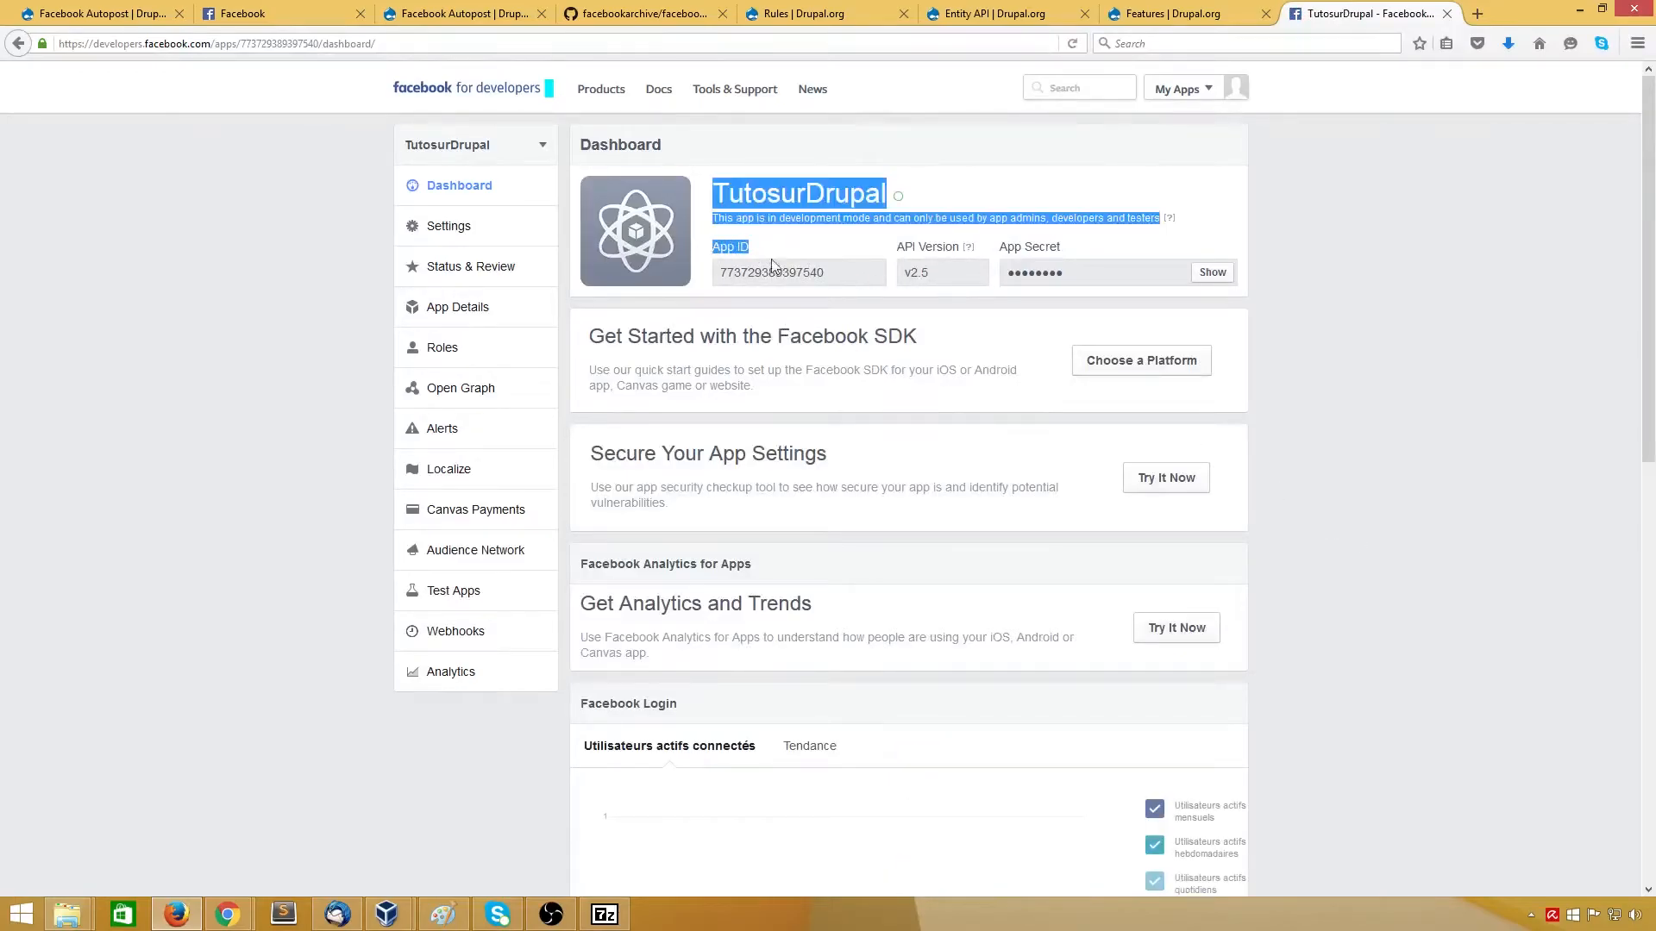
click(1067, 246)
drag(1075, 250, 999, 247)
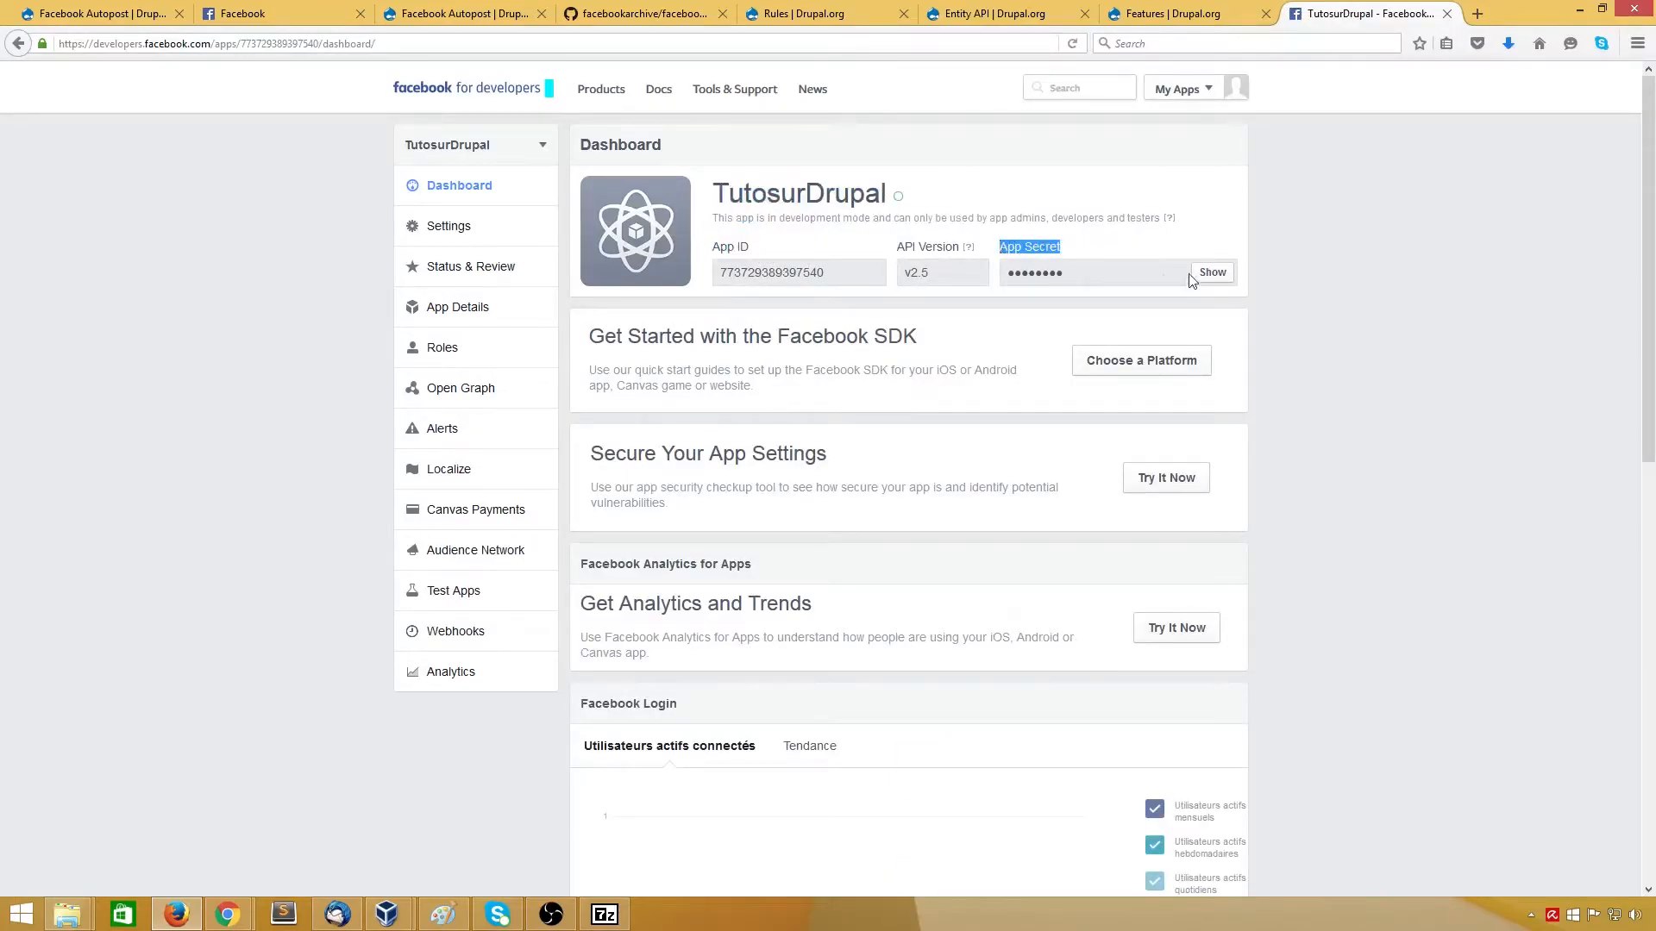
click(1224, 276)
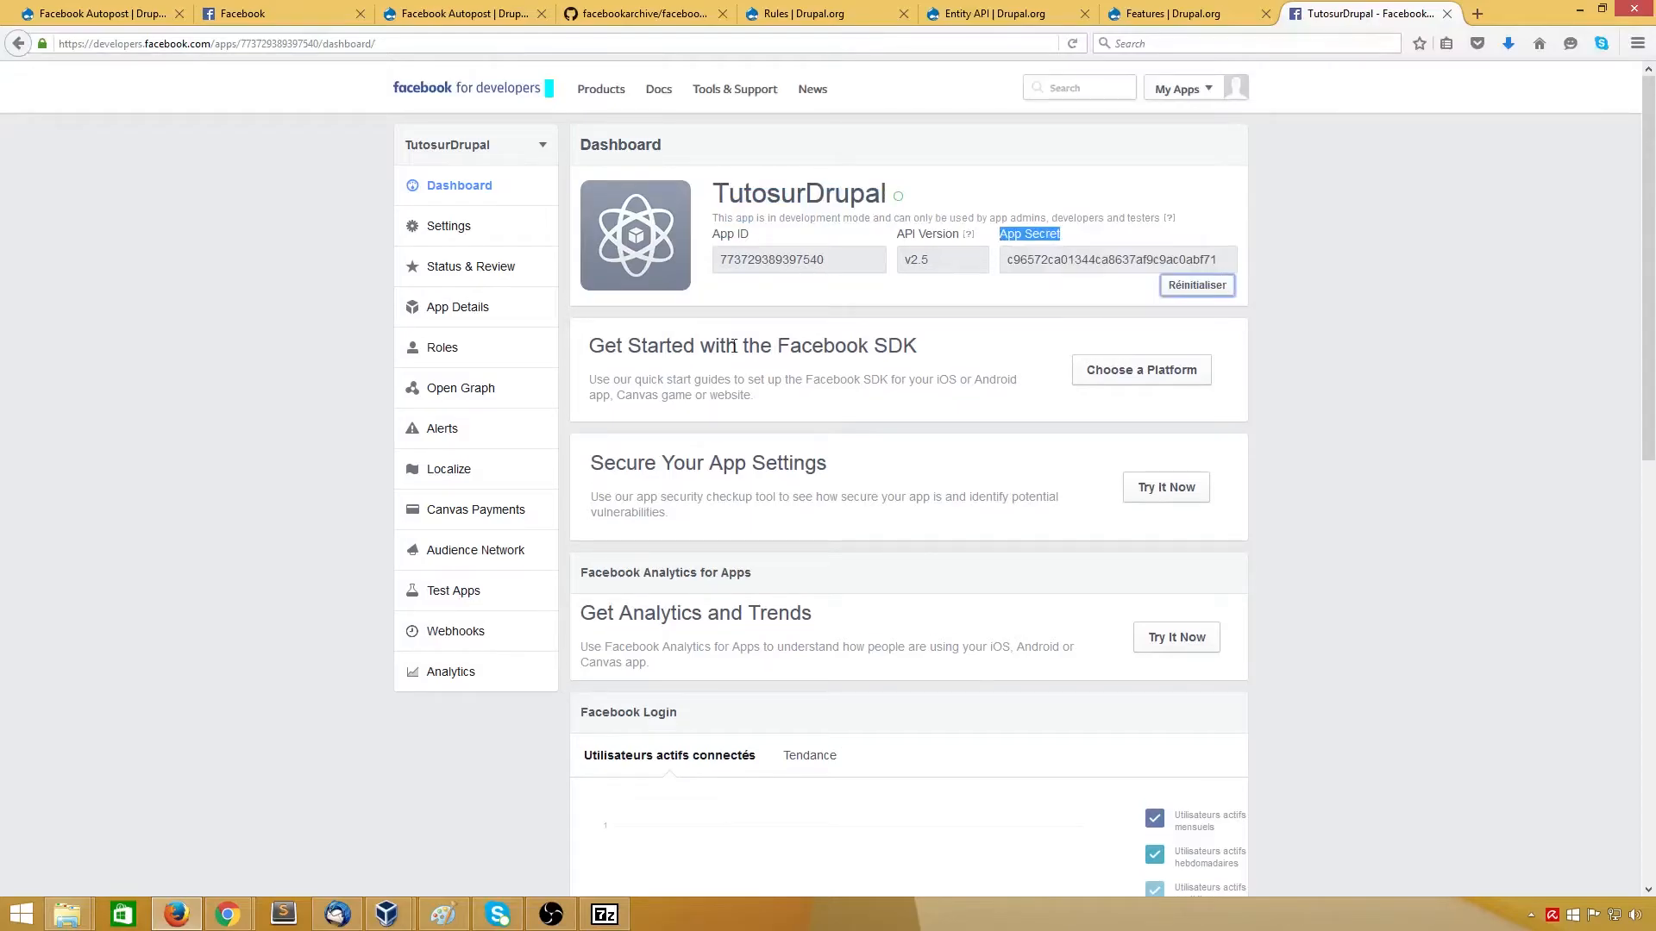
Step: Copy TutosurDrupal's App ID from its dashboard into the APP ID field of Drupal's Facebook Autopost settings
double_click(765, 261)
key(ctrl+c)
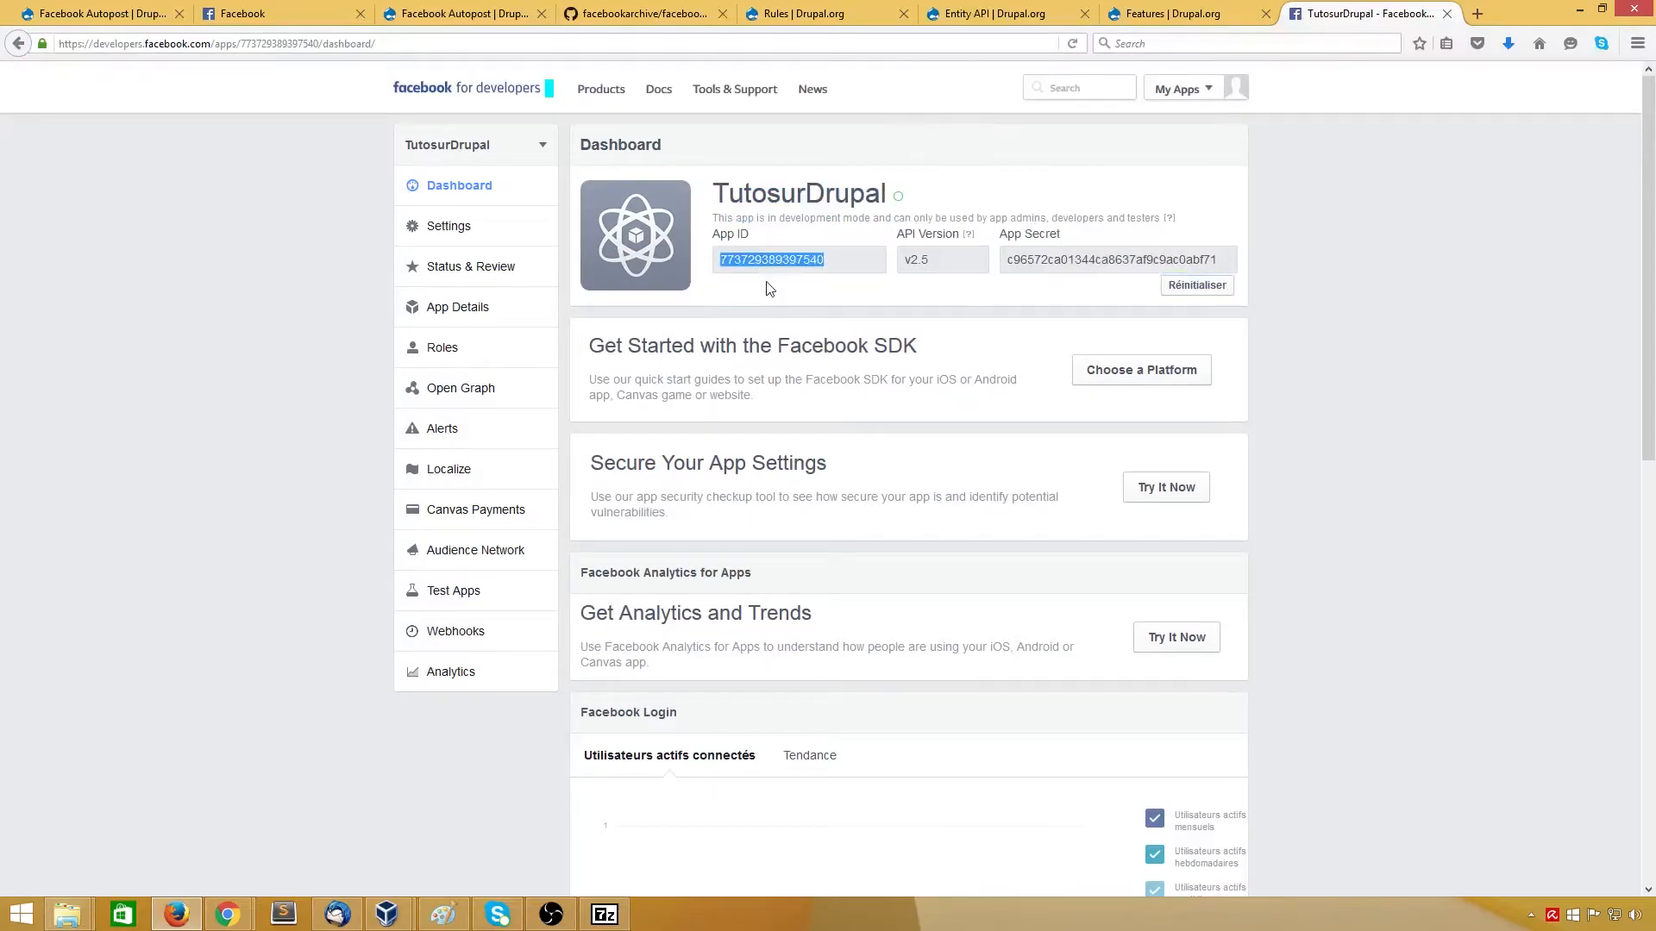
click(102, 12)
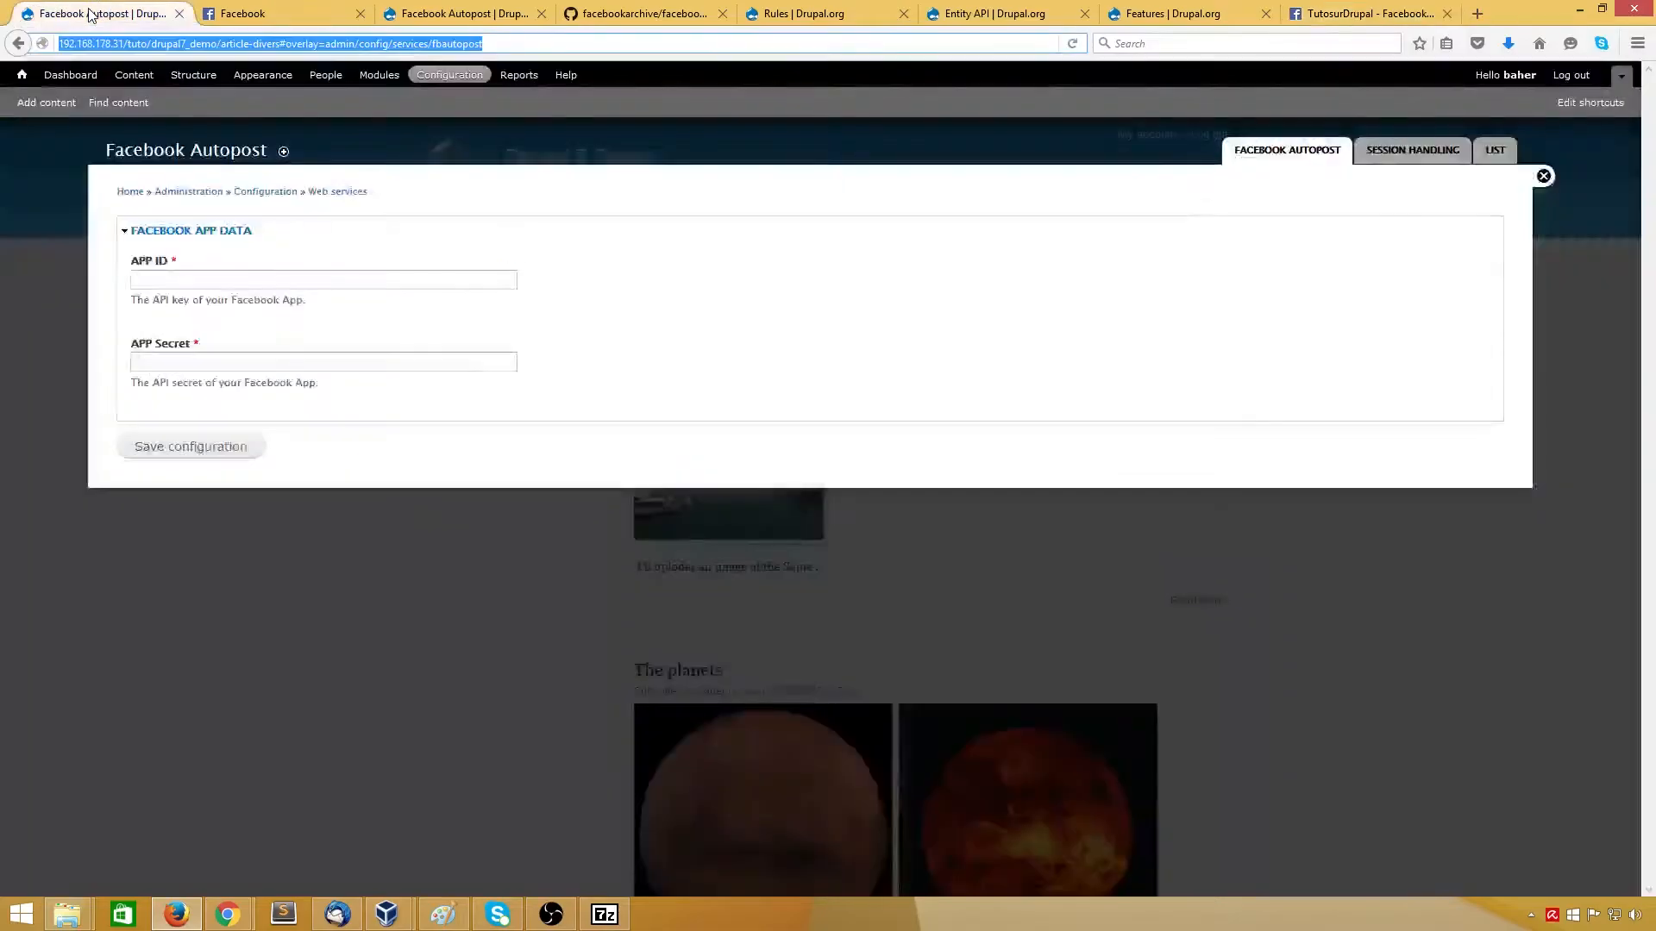
click(150, 280)
key(ctrl+v)
Step: Copy TutosurDrupal's App Secret into the APP Secret field of the Facebook Autopost settings and save the configuration
click(179, 362)
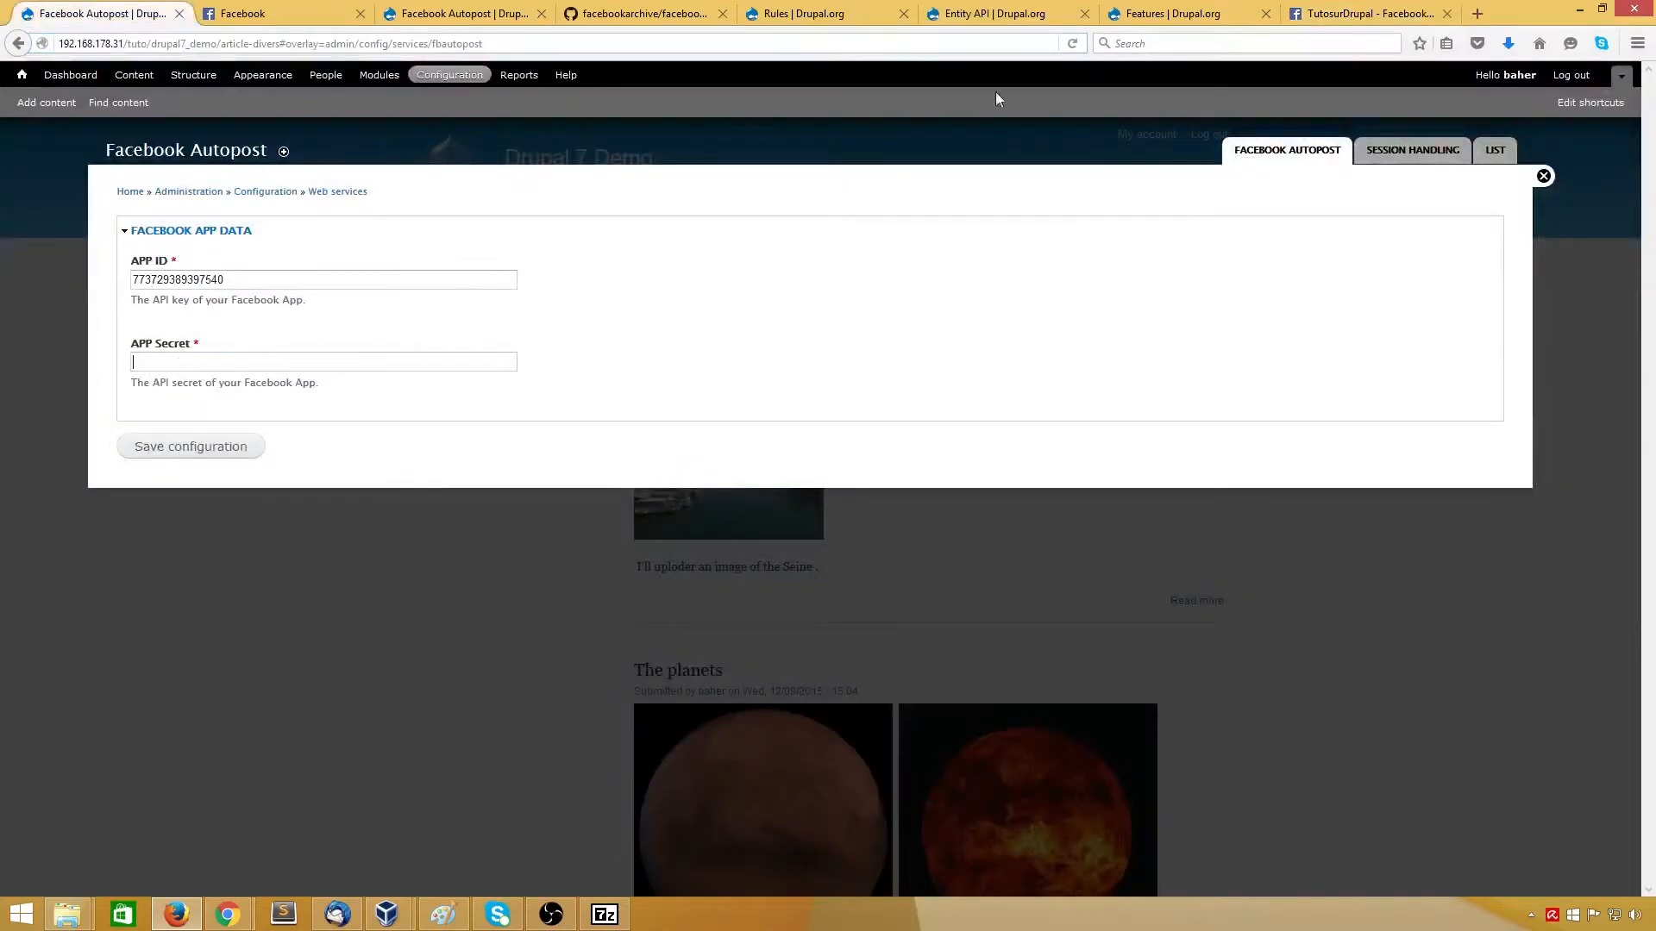
click(1322, 13)
double_click(1043, 258)
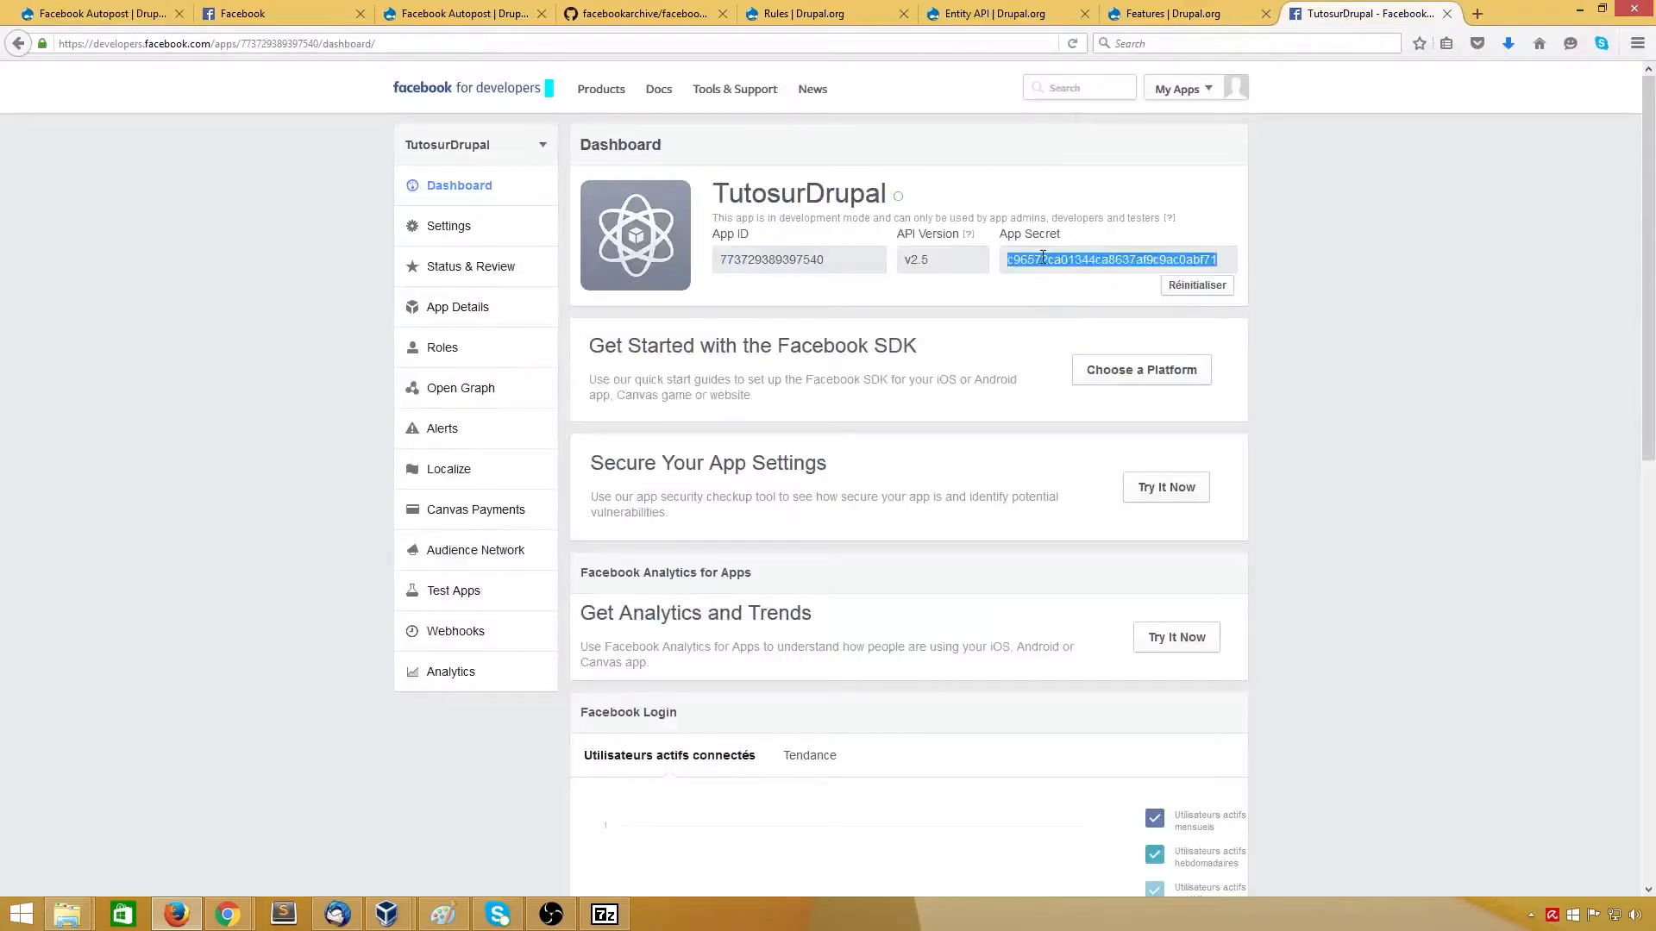
key(ctrl+c)
click(95, 14)
key(ctrl+v)
click(191, 449)
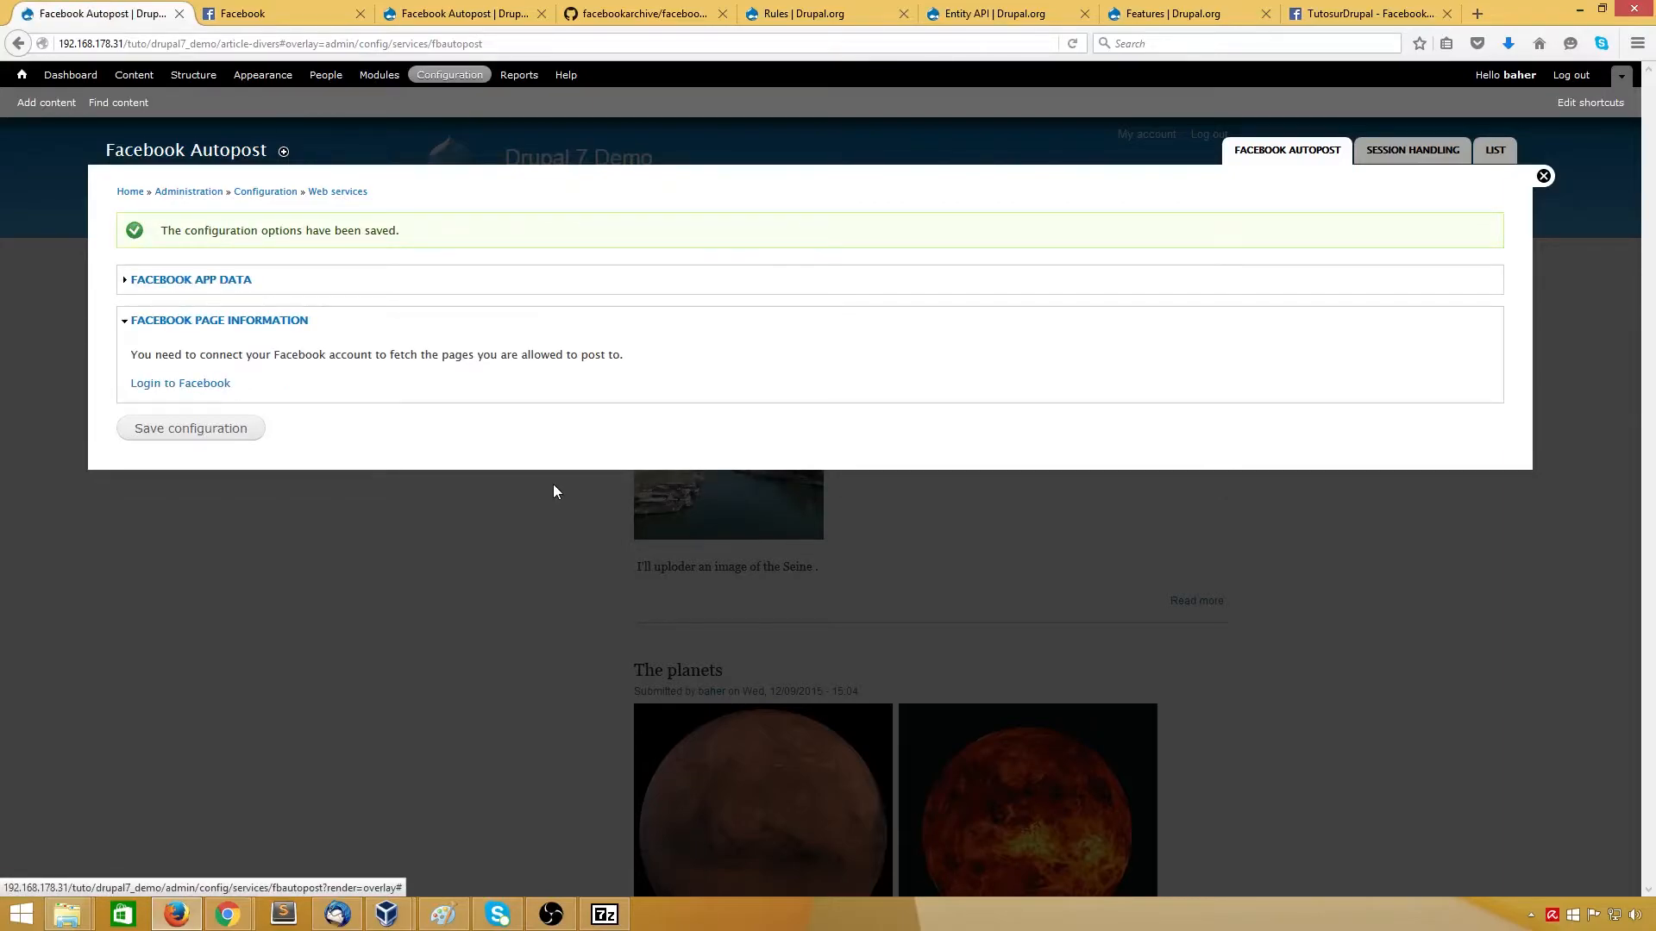
Step: Try to connect the Facebook account through the Facebook Autopost login and read Facebook's response
click(220, 394)
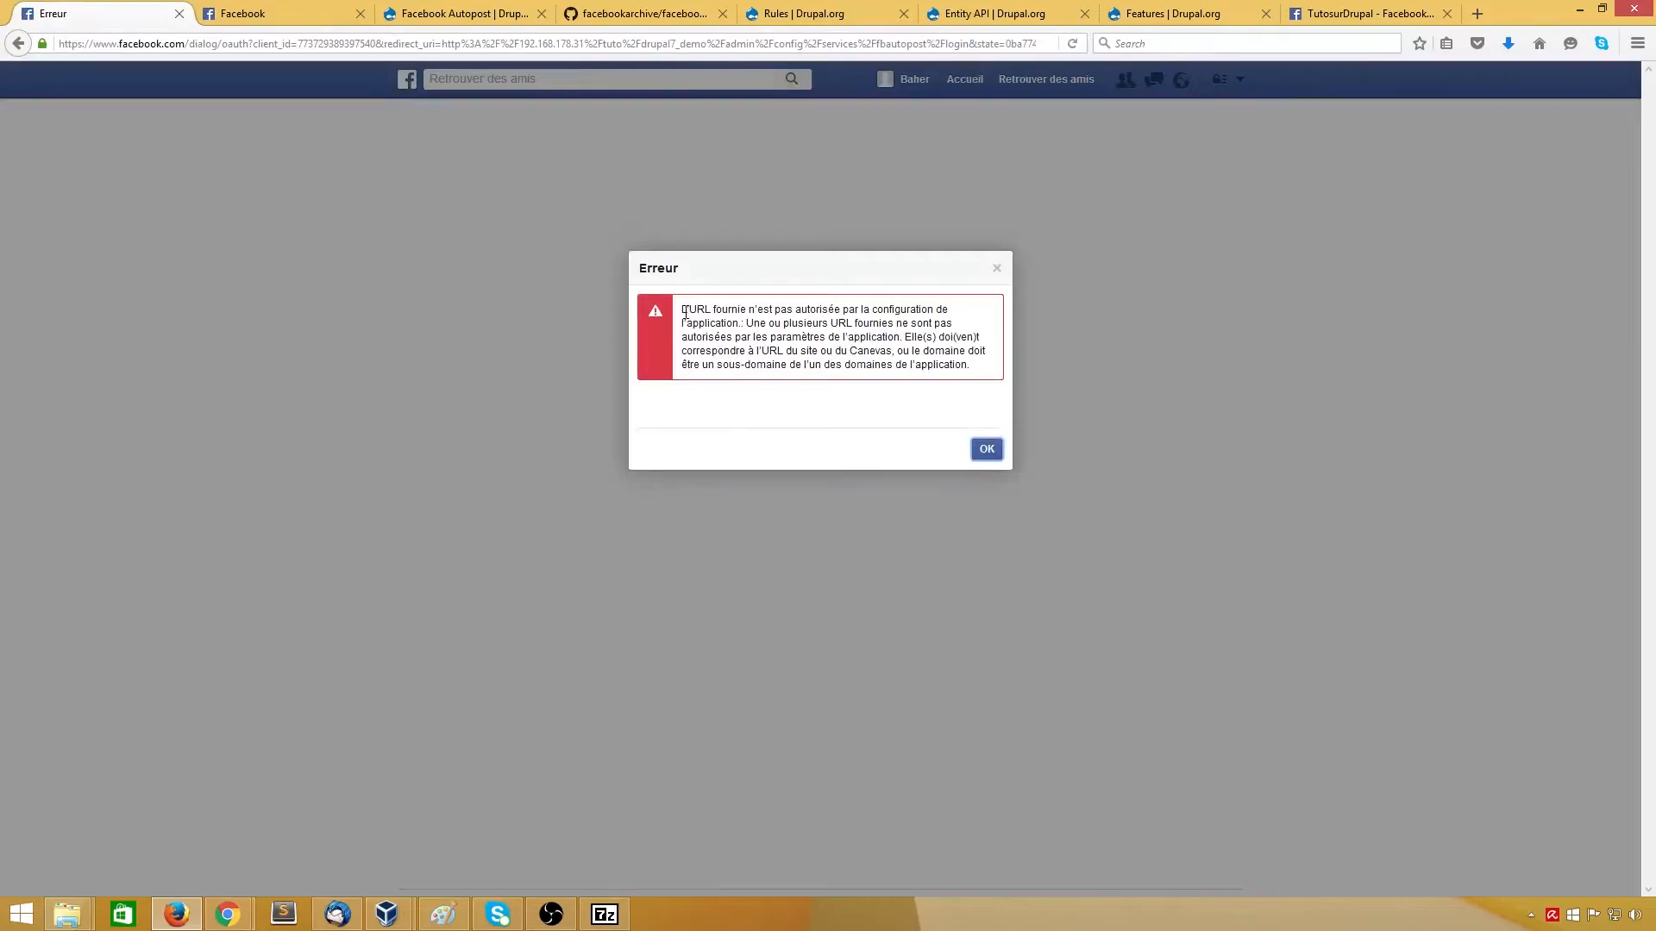
drag(686, 313, 931, 350)
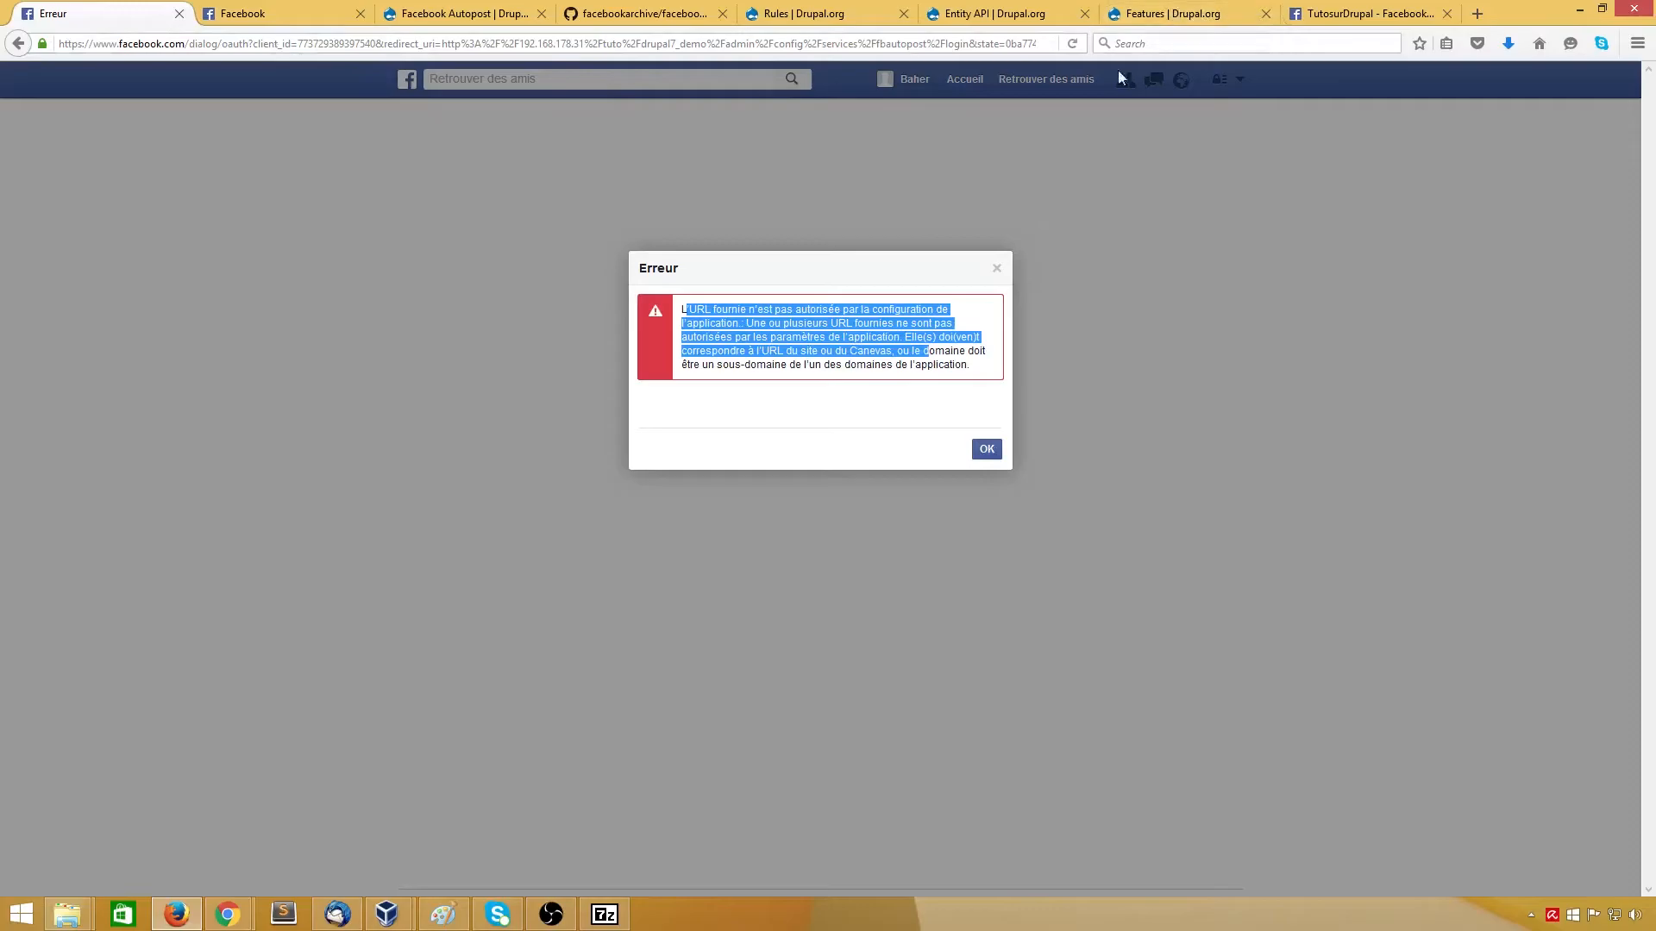
Step: Reopen the Website platform quick start for TutosurDrupal from the app dashboard and go to its Site URL section
click(1351, 18)
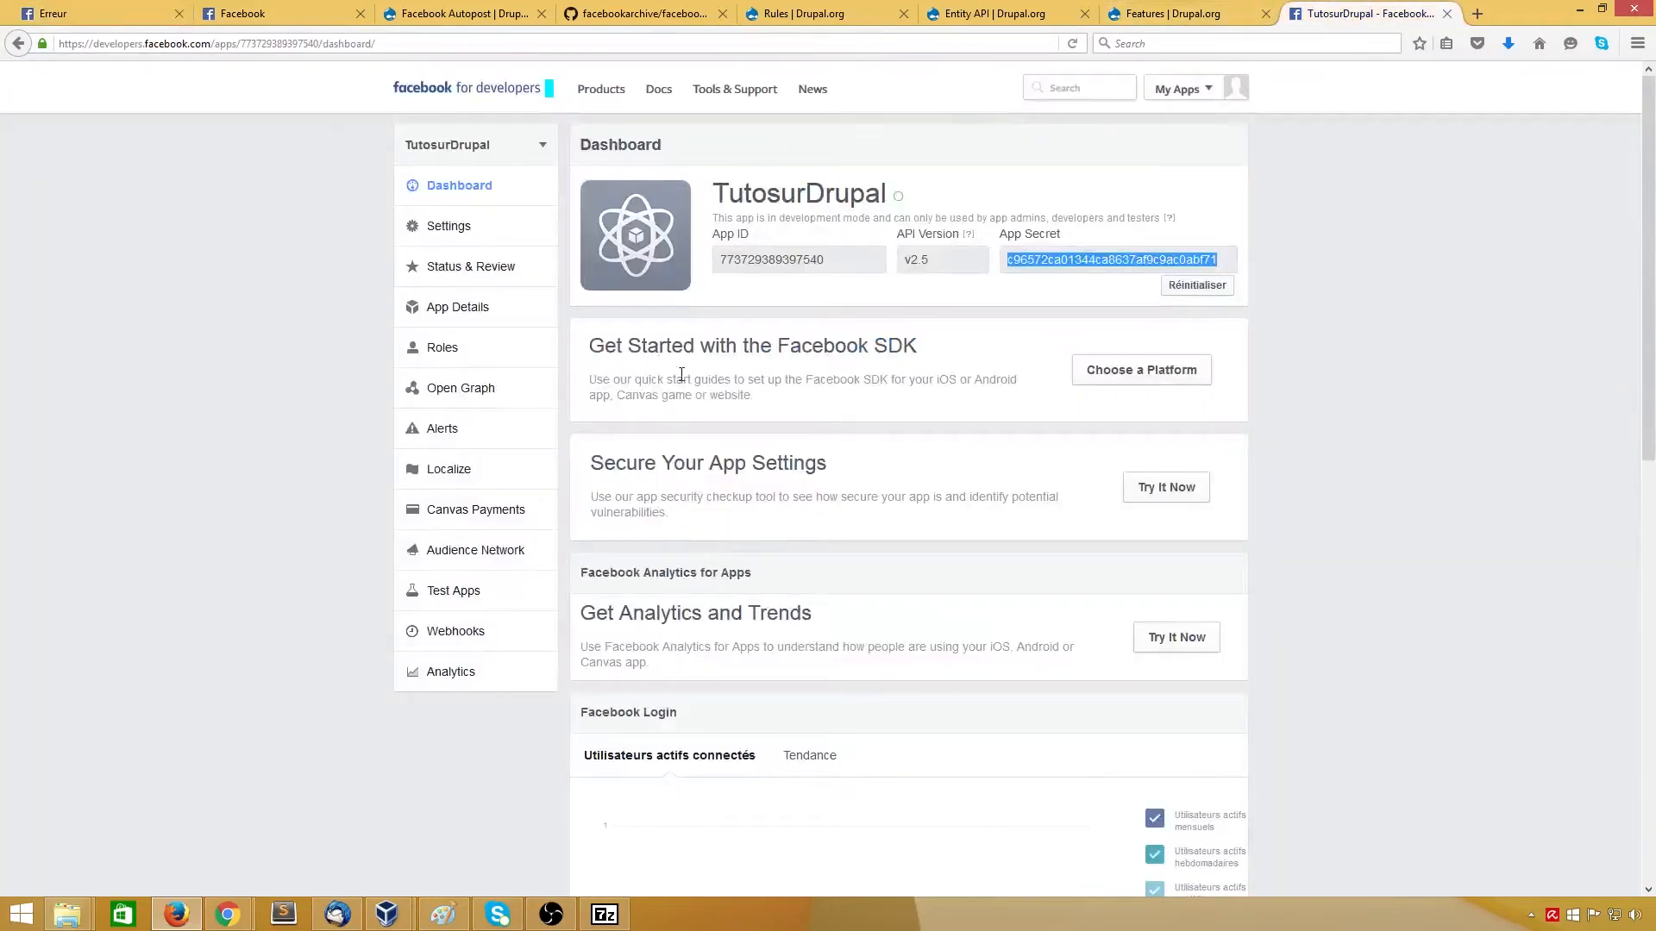
scroll(763, 396, down, 2)
click(1105, 275)
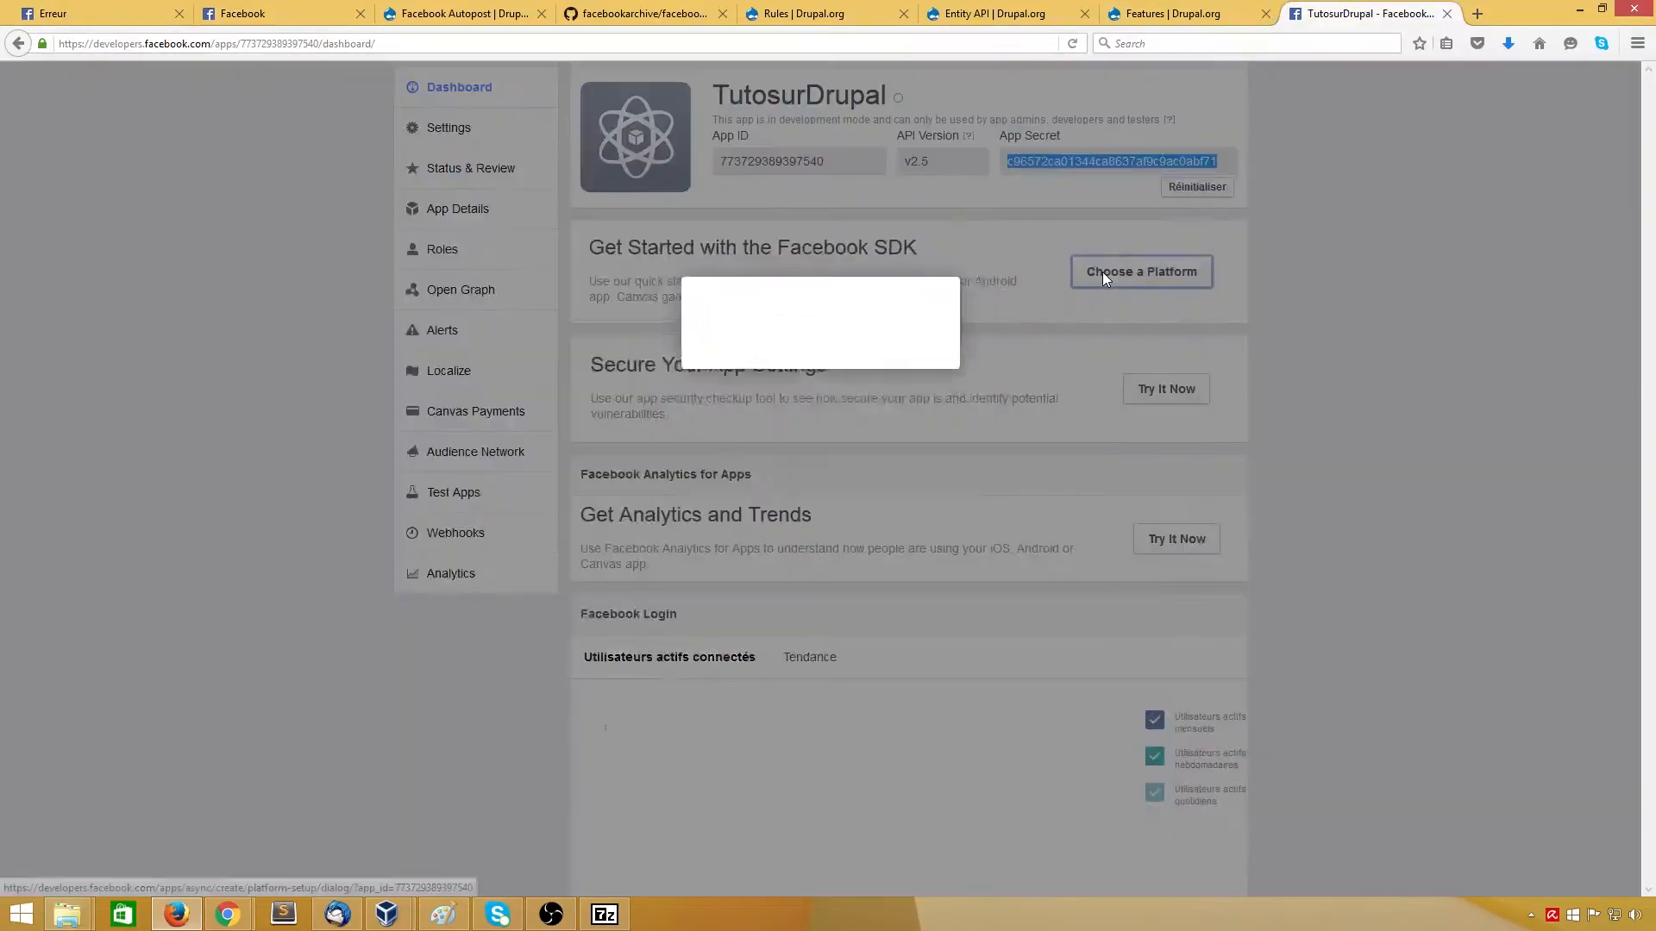
click(1091, 481)
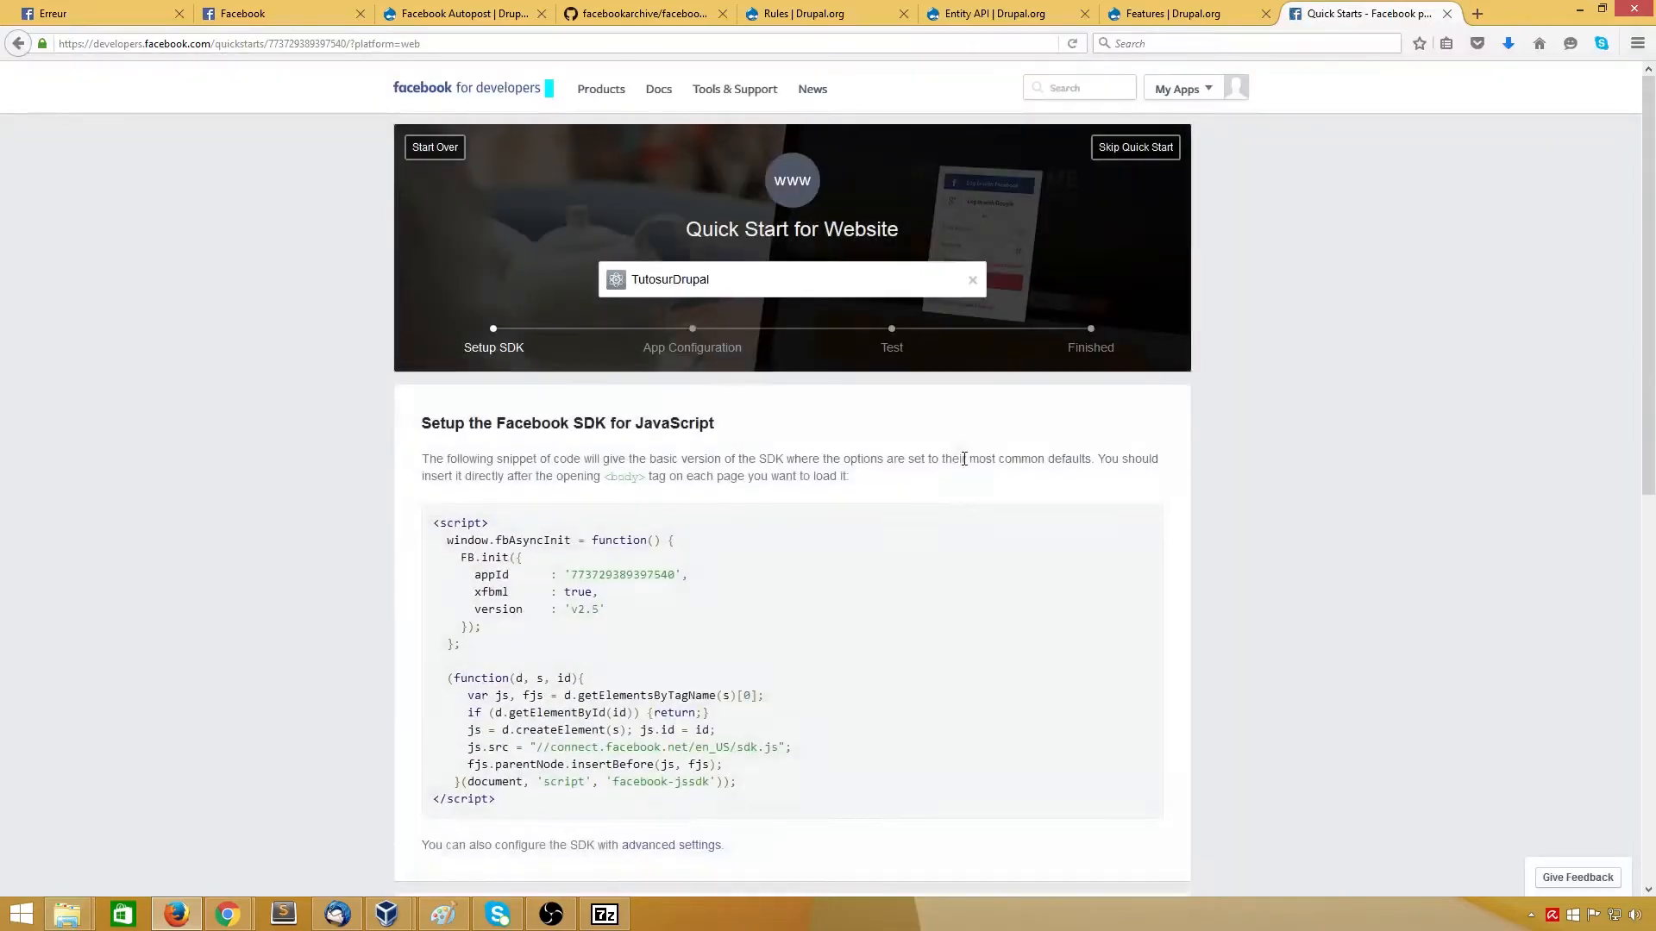
scroll(960, 459, down, 6)
key(ctrl+a)
key(ctrl+v)
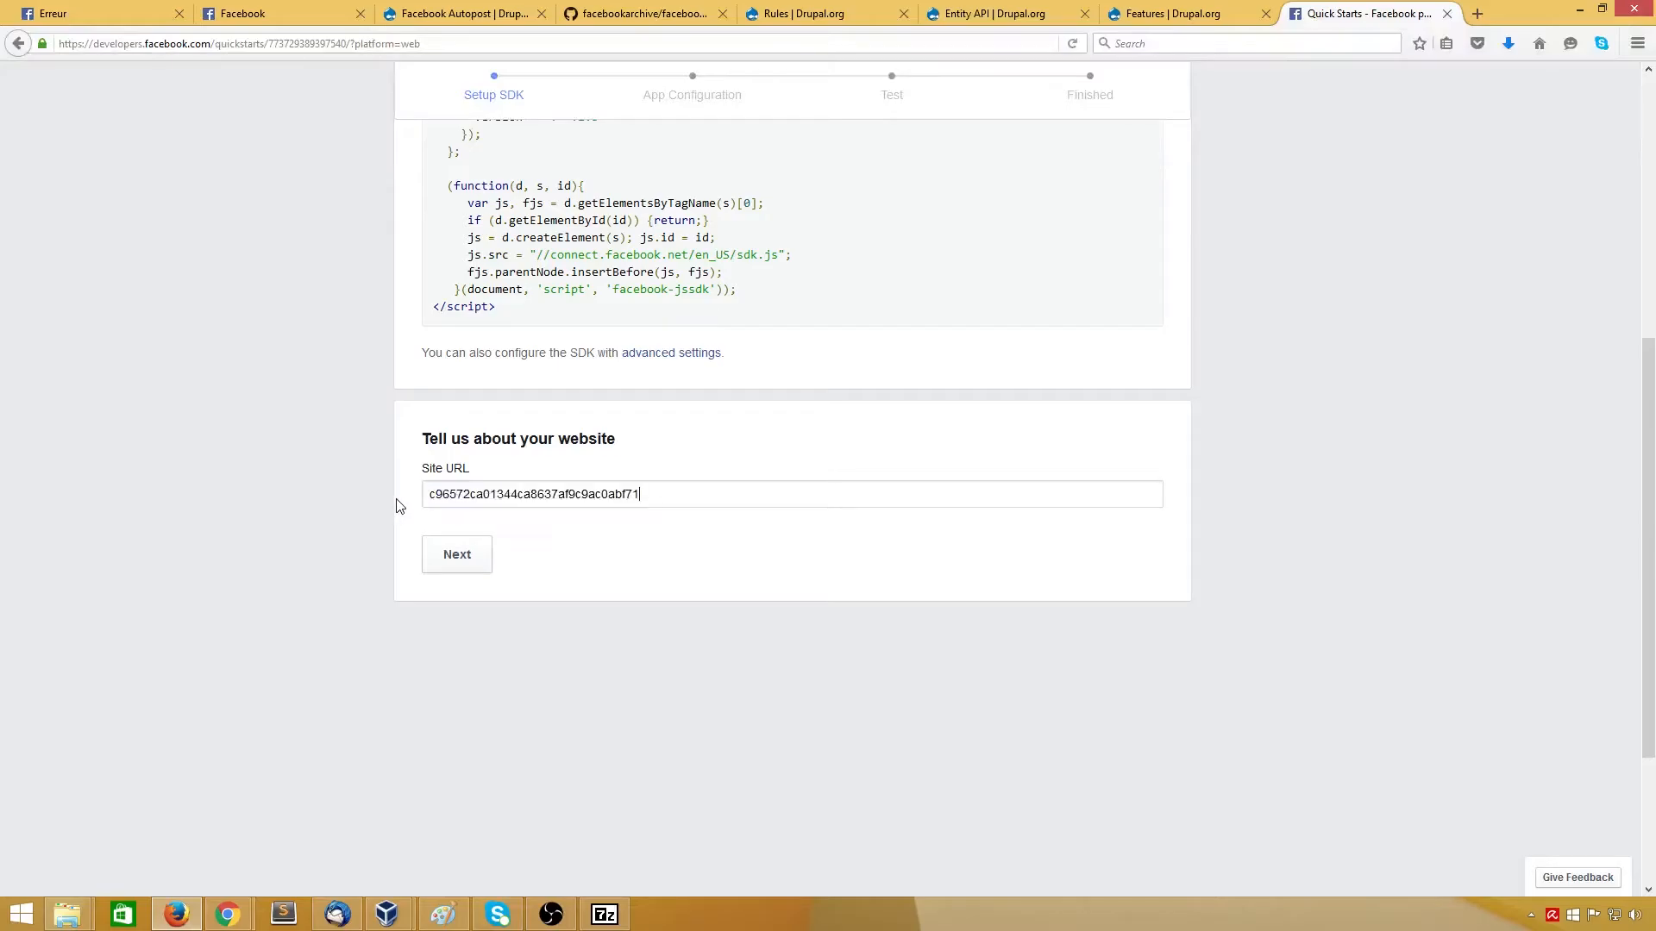
click(97, 19)
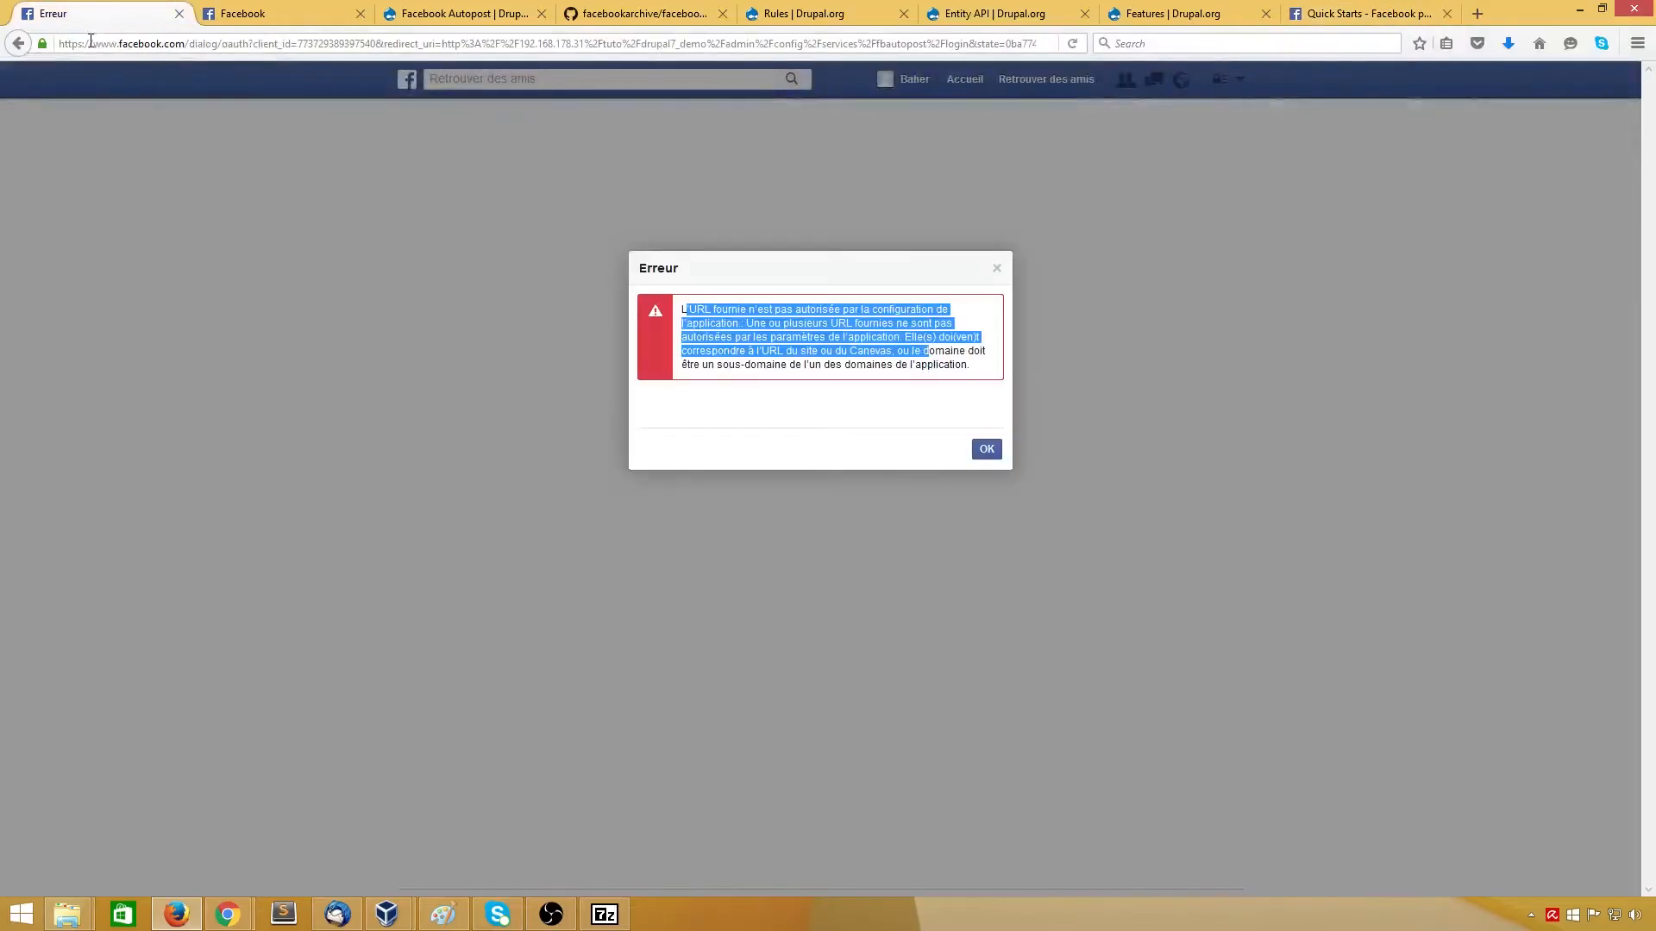
click(17, 43)
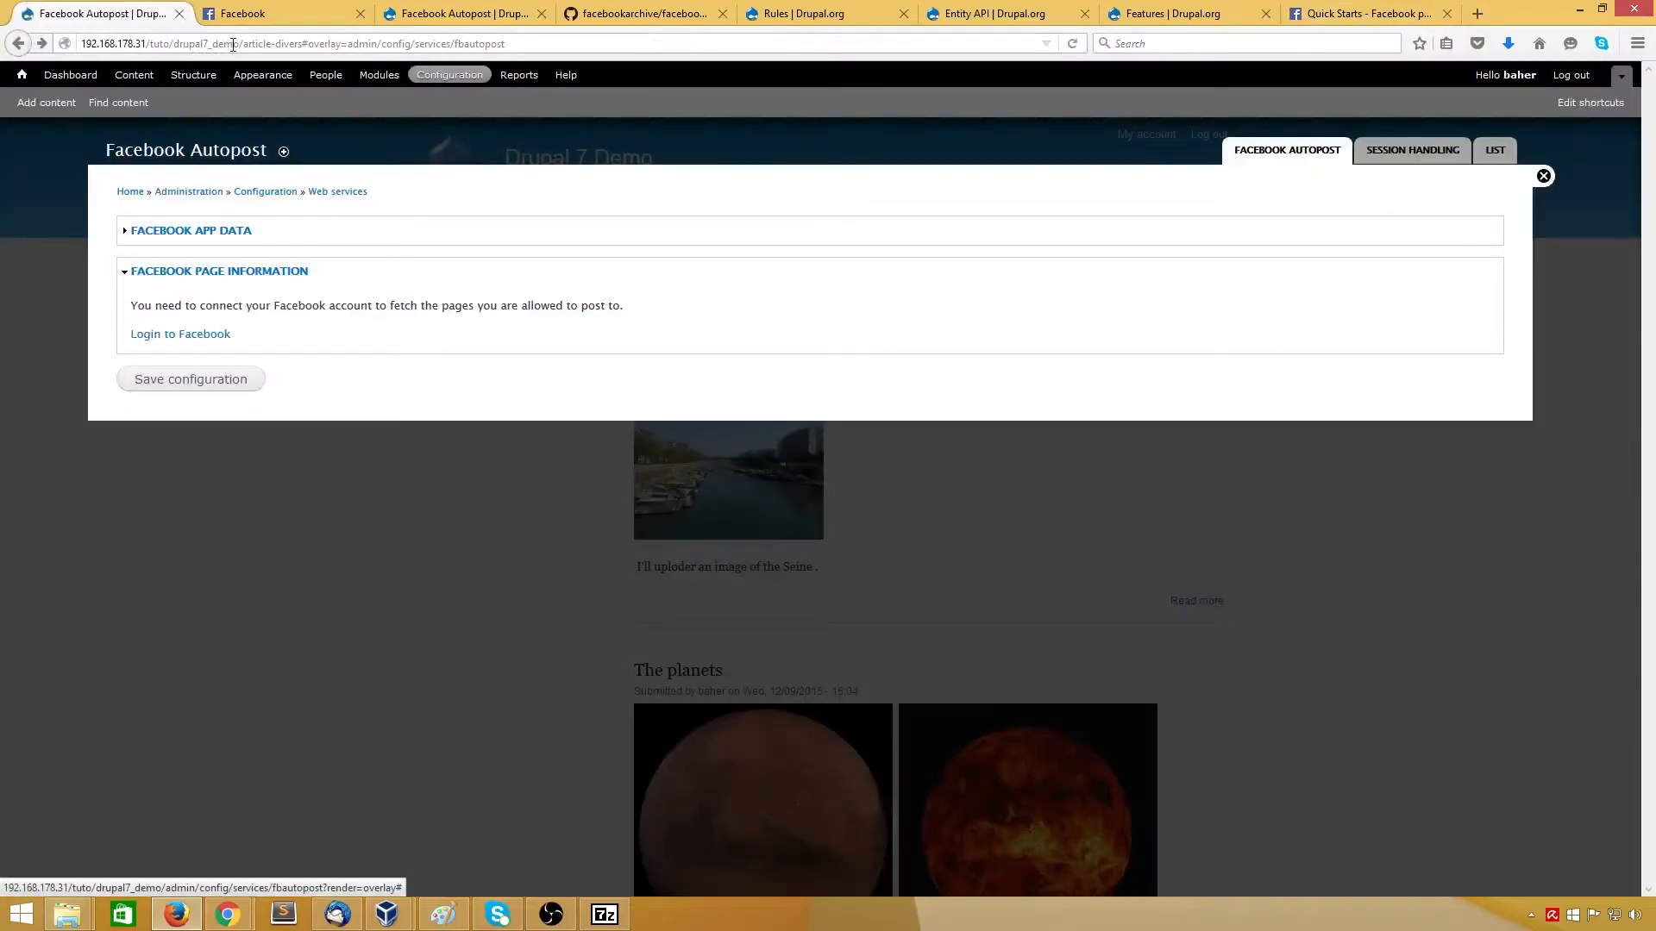
drag(243, 43, 29, 43)
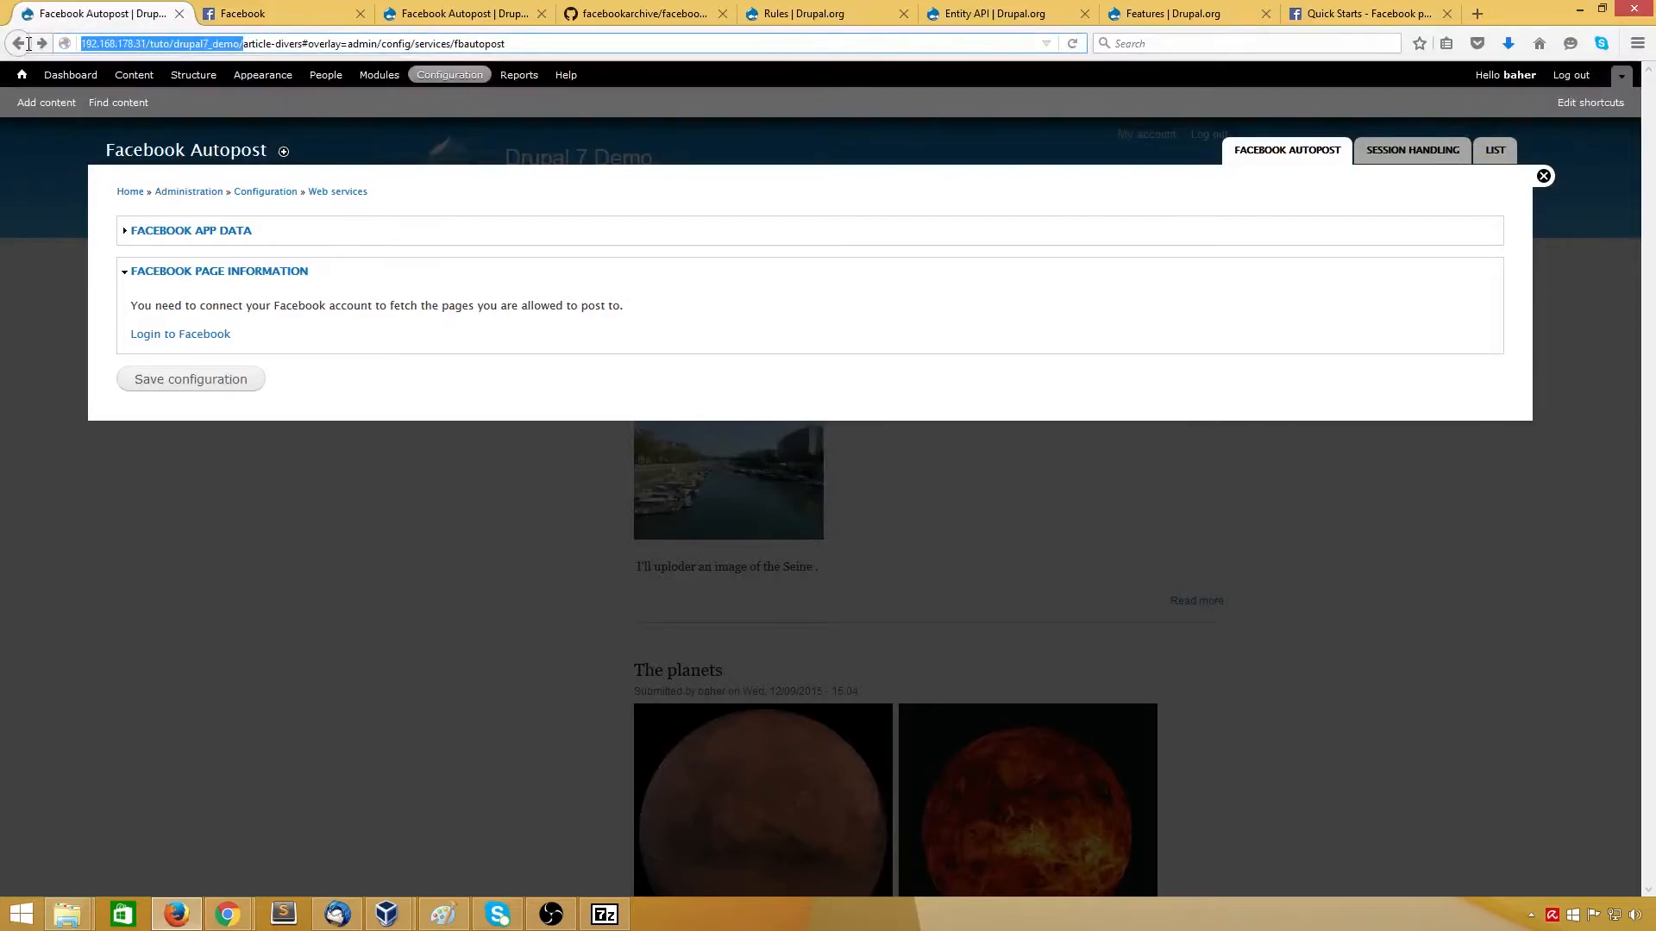
key(ctrl+c)
click(1363, 13)
drag(668, 495, 414, 495)
key(ctrl+v)
click(444, 556)
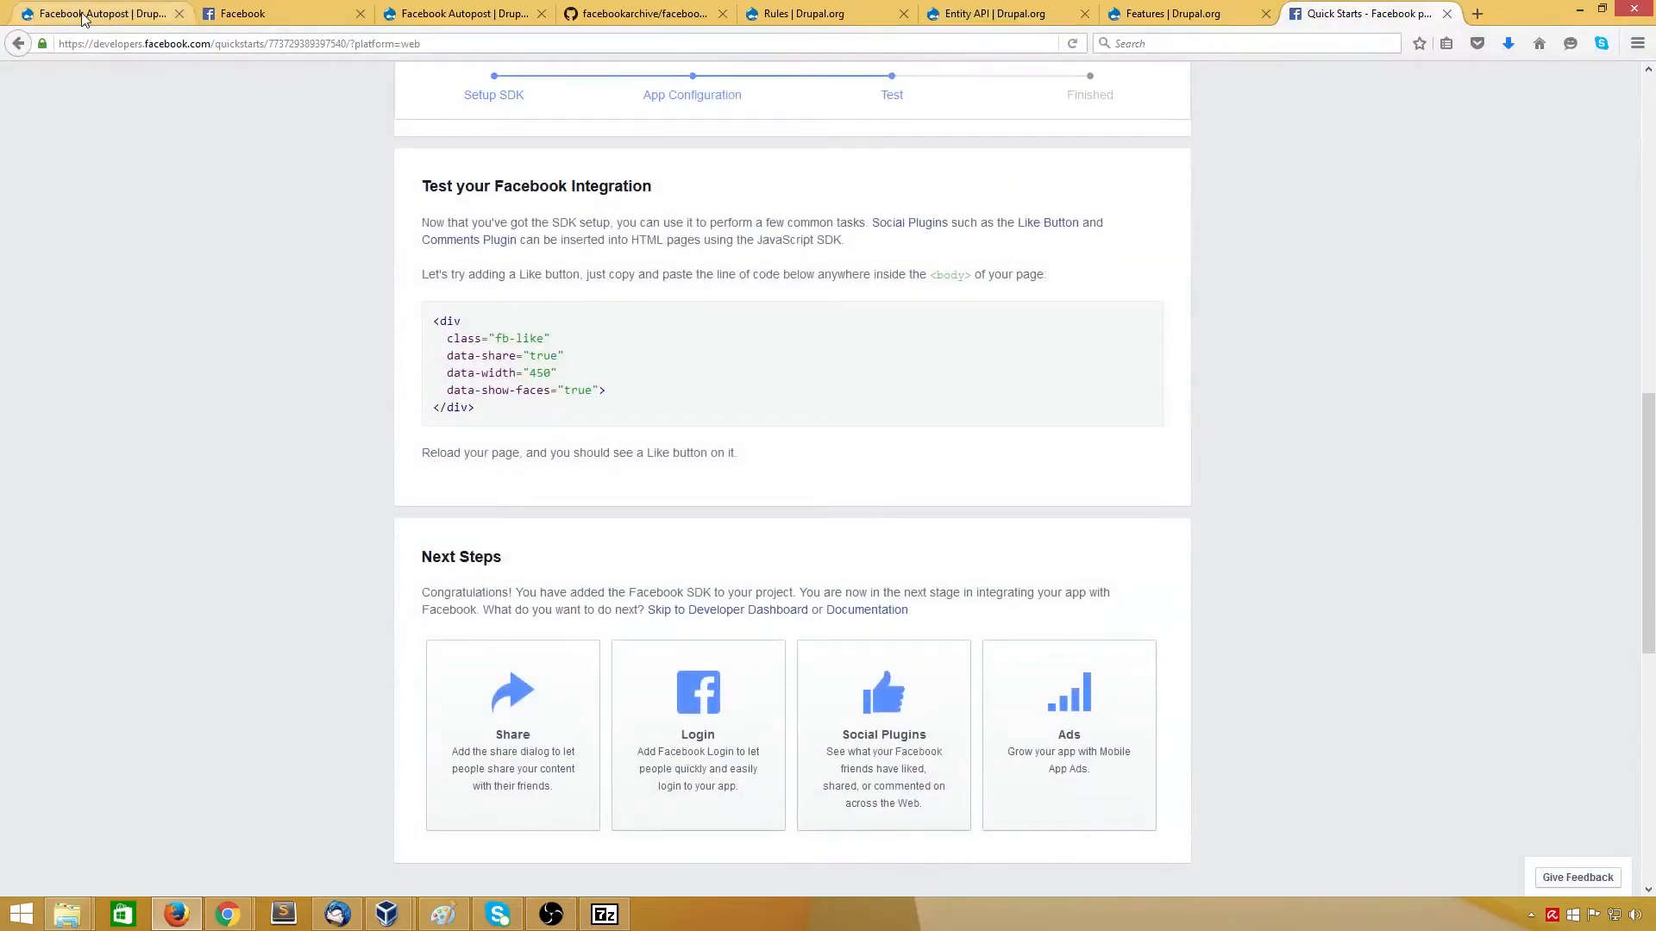
Step: Start the Facebook login from the Facebook Autopost settings and recheck the Site URL in the app's quick start
click(106, 15)
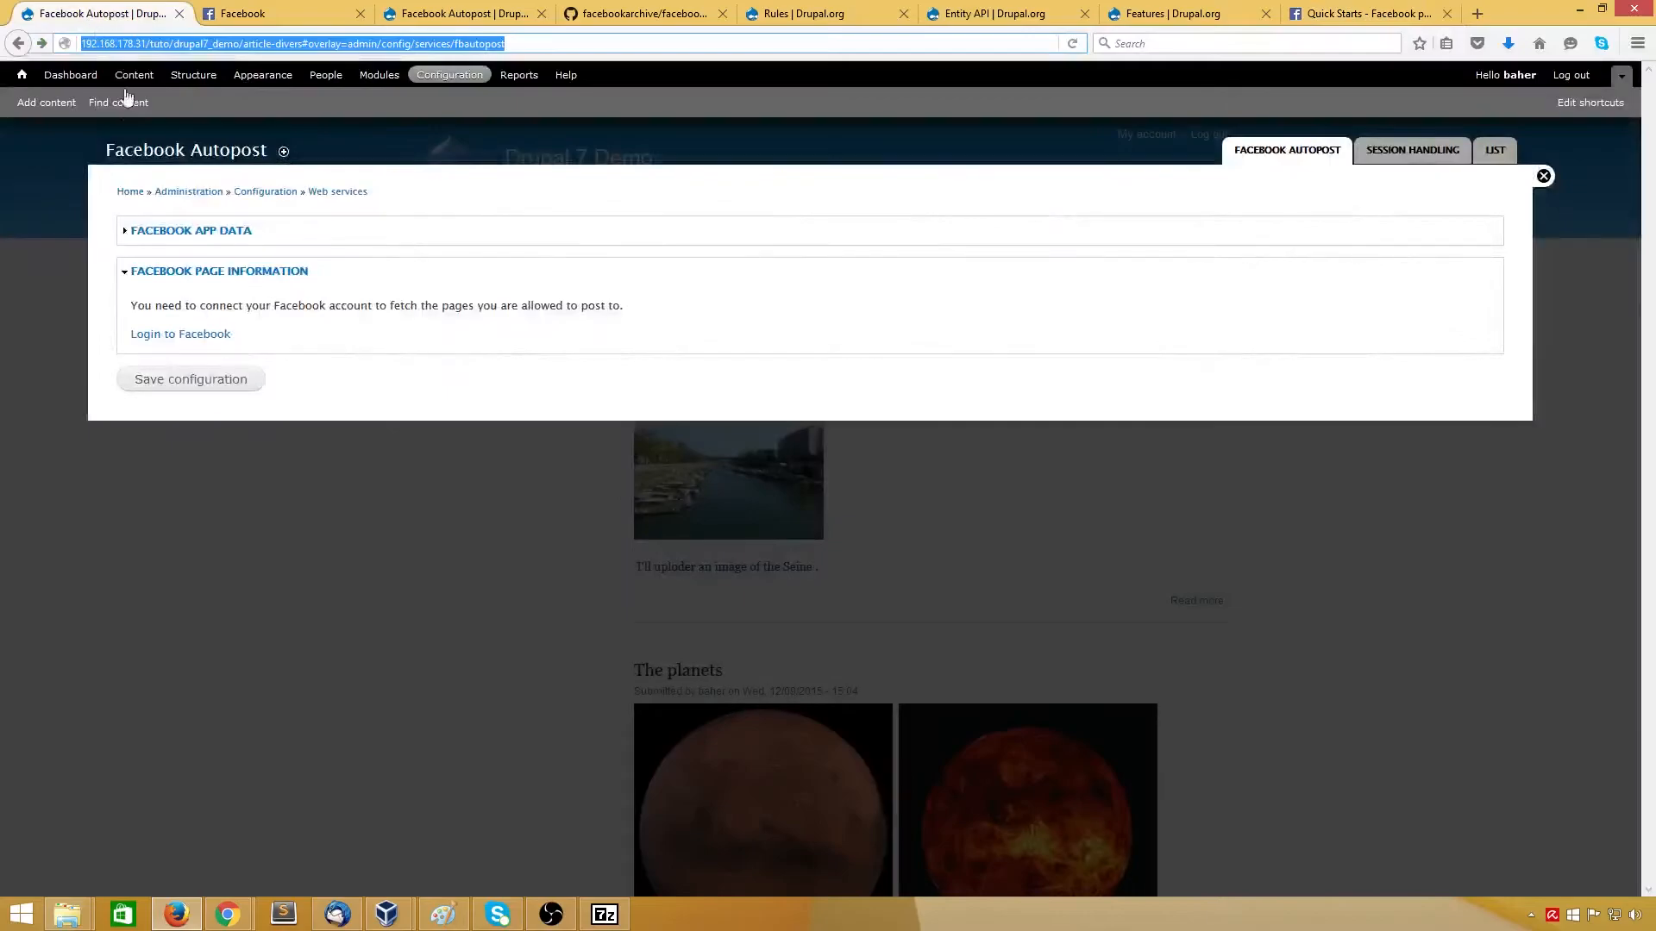
click(182, 335)
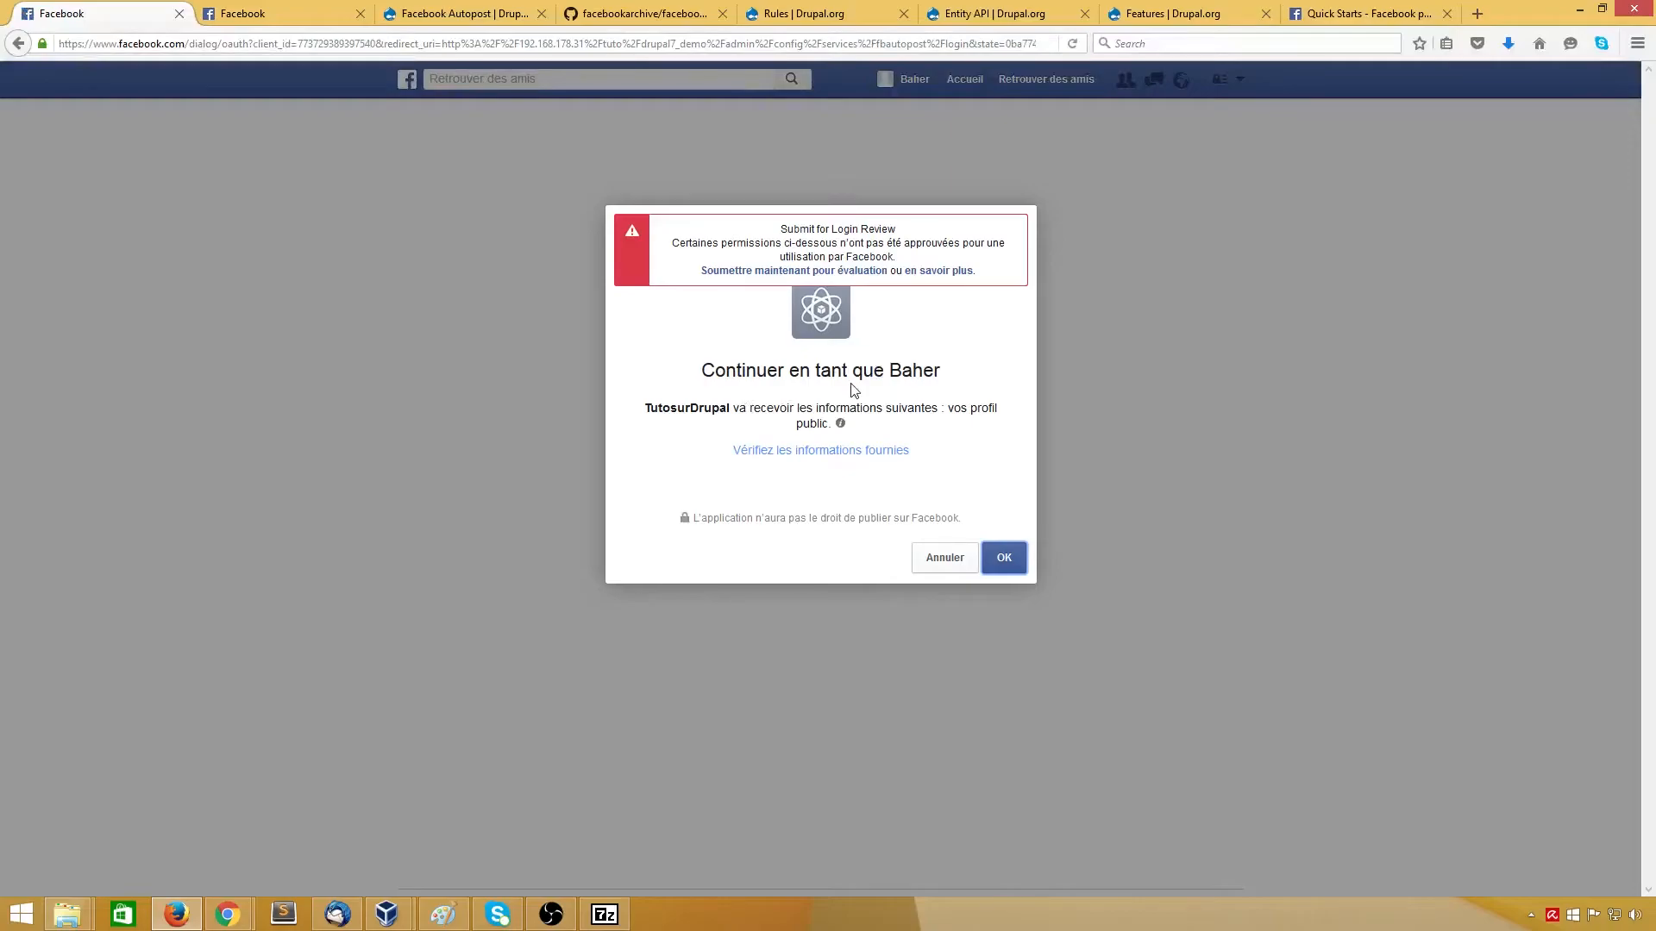
click(1350, 12)
scroll(766, 461, down, 2)
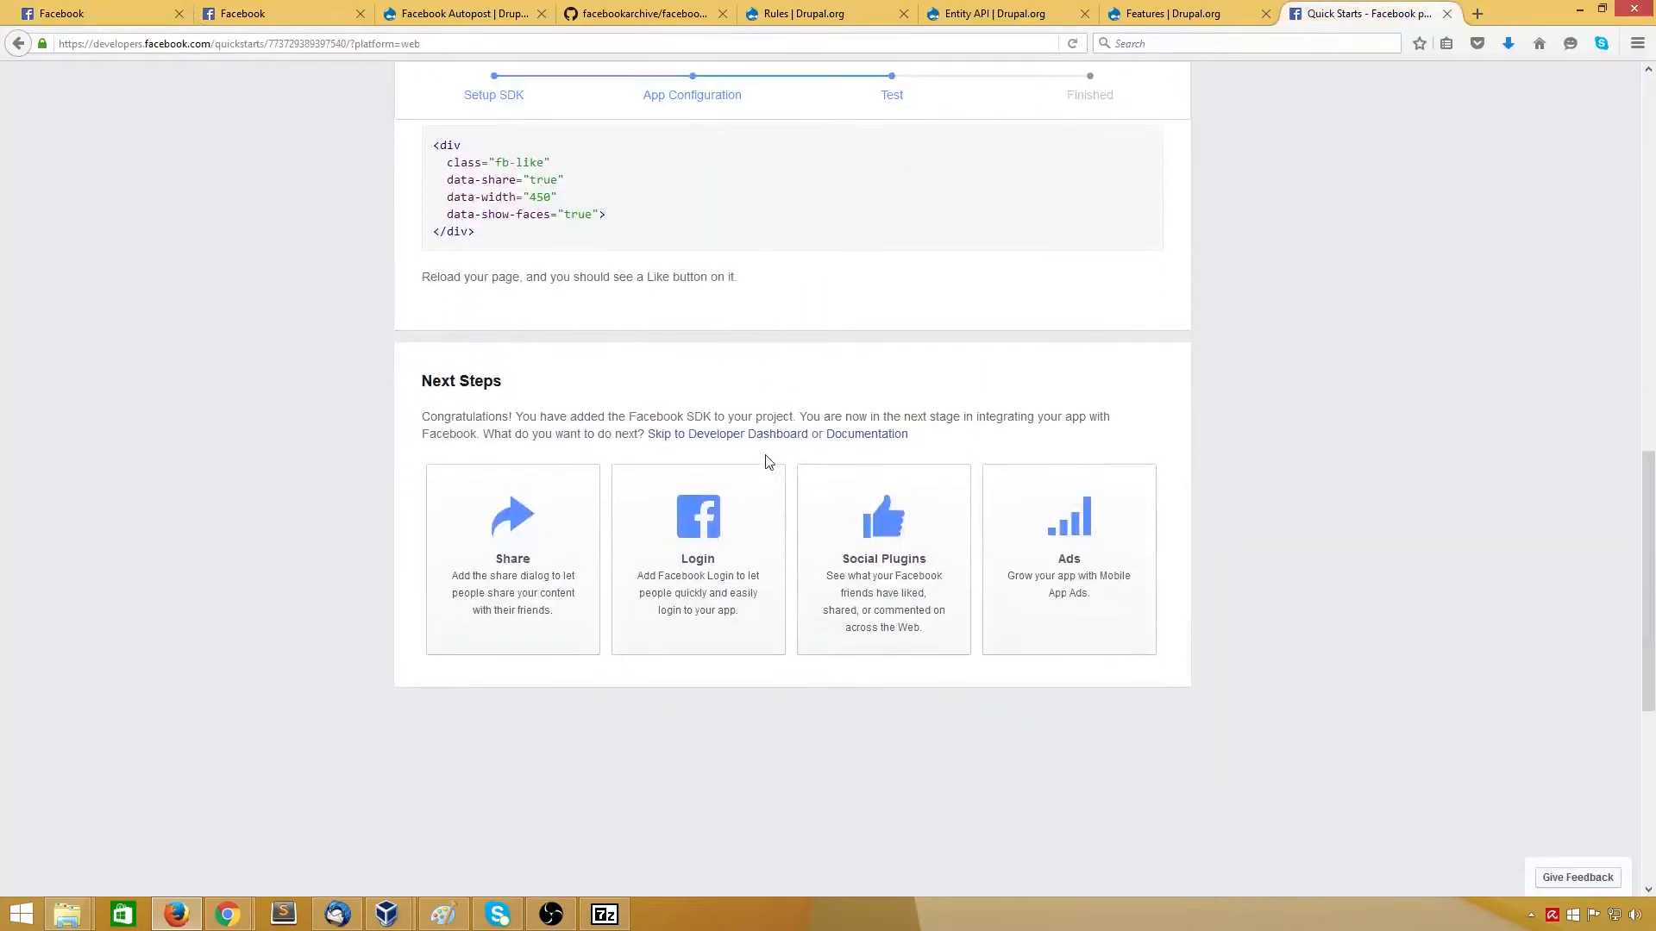
scroll(768, 457, up, 5)
scroll(593, 330, up, 1)
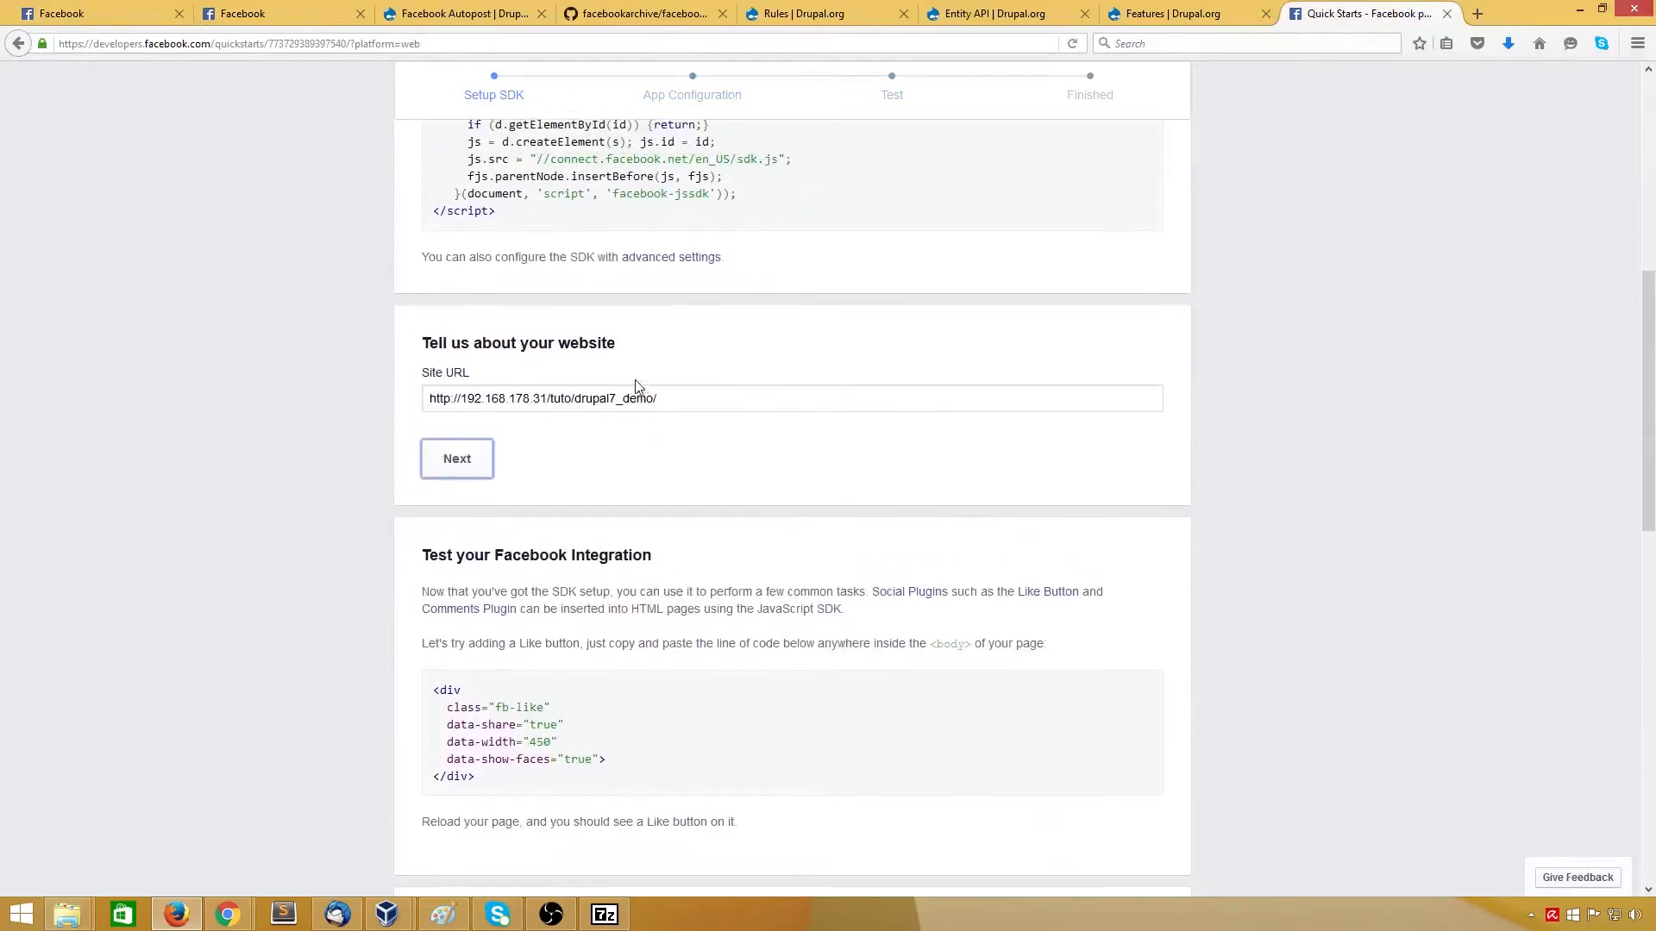
drag(657, 422, 389, 409)
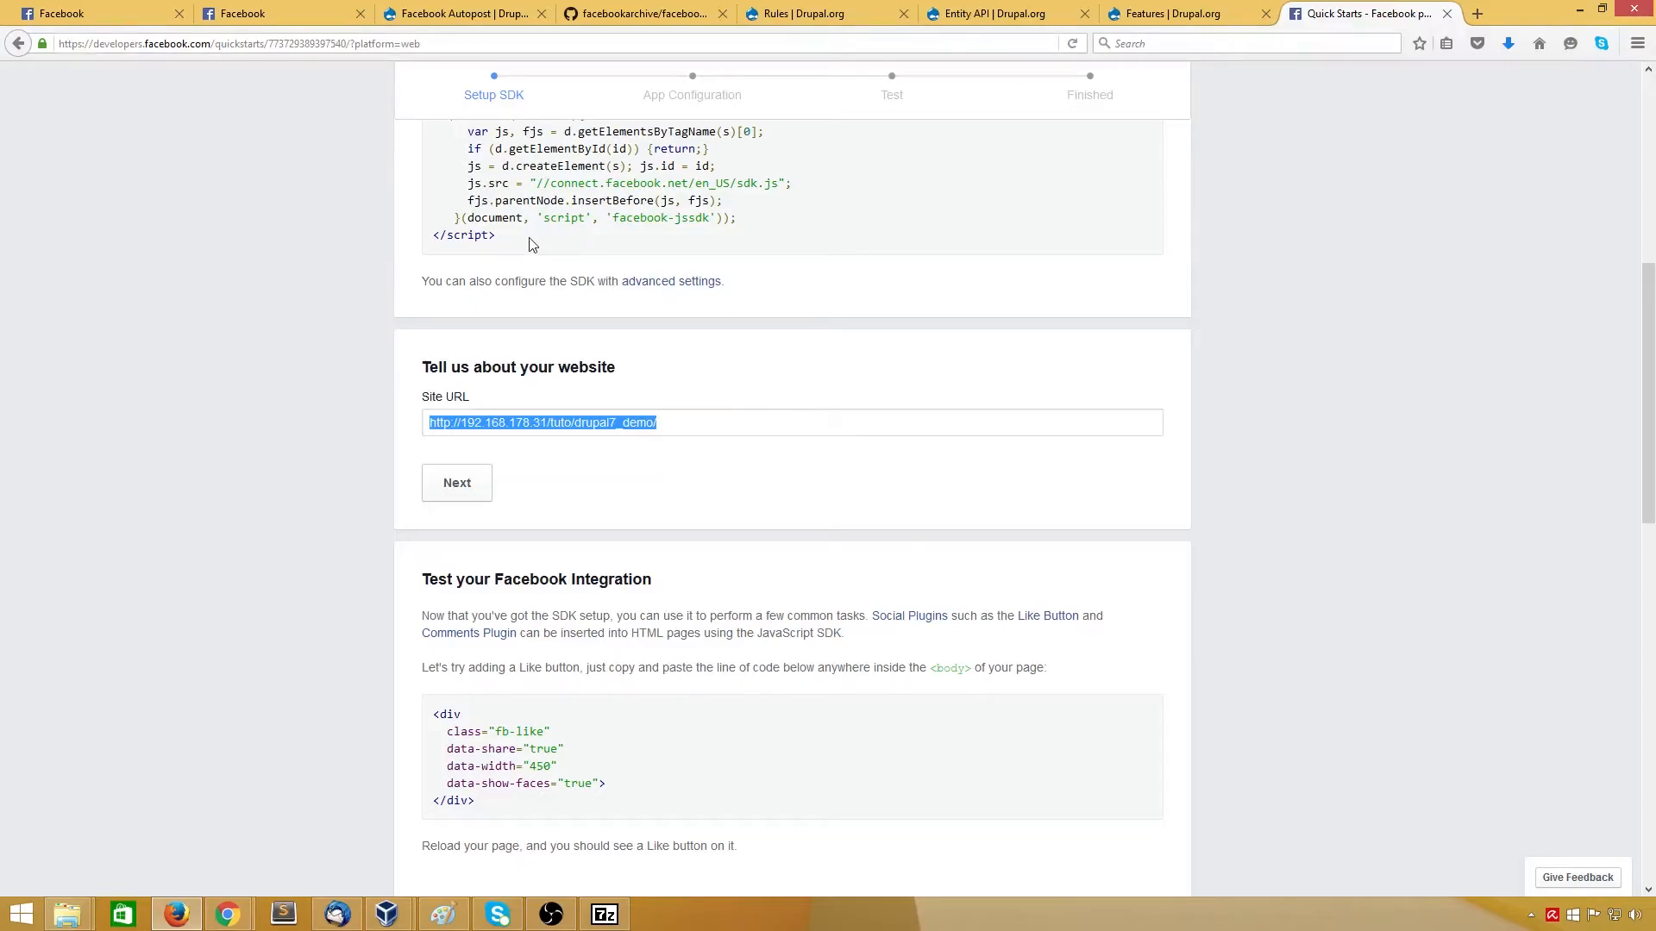
Step: Authorize TutosurDrupal to access the public profile, publish to Amis and manage Pages, returning to the Facebook Autopost page list
click(108, 17)
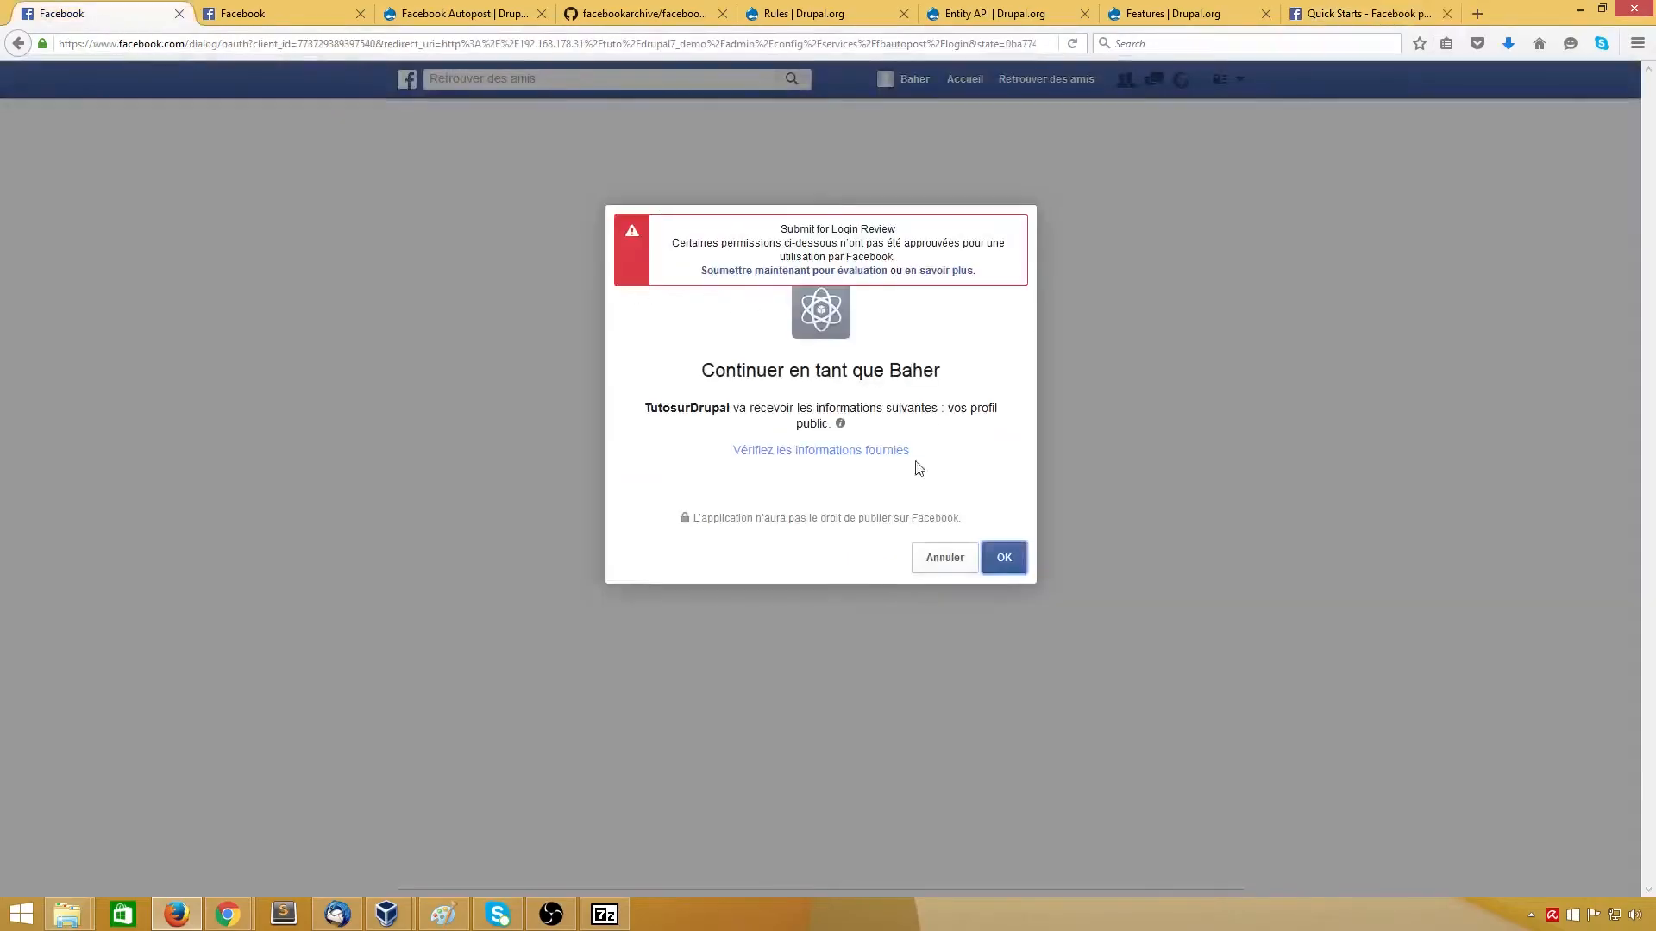
click(1000, 561)
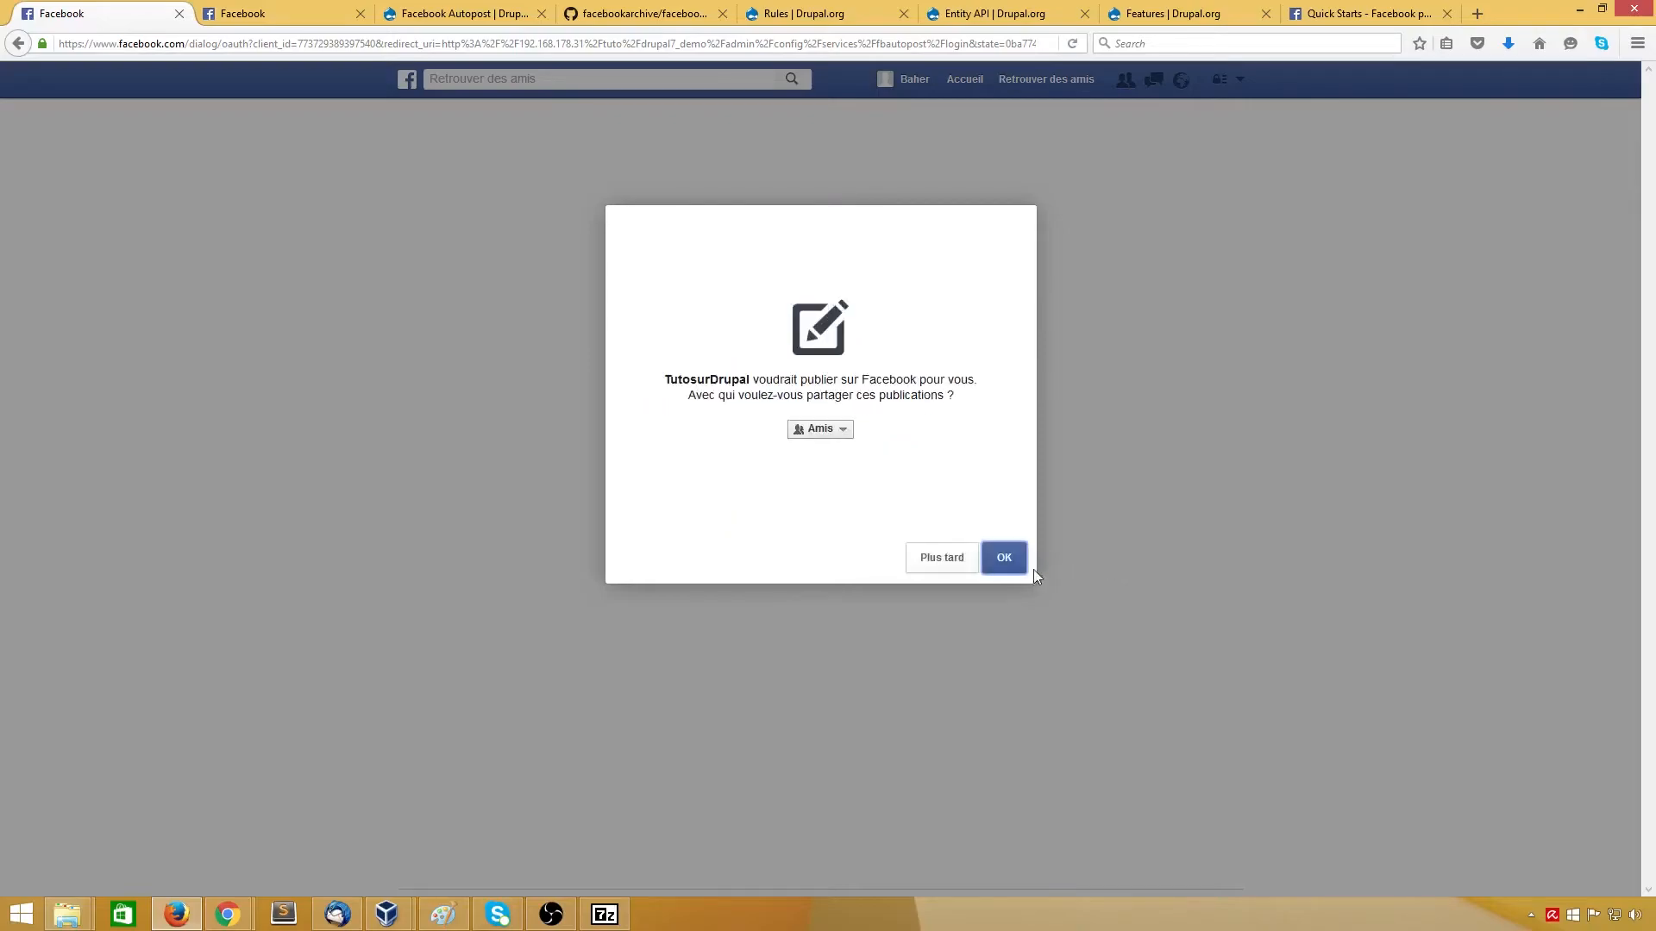
click(1010, 561)
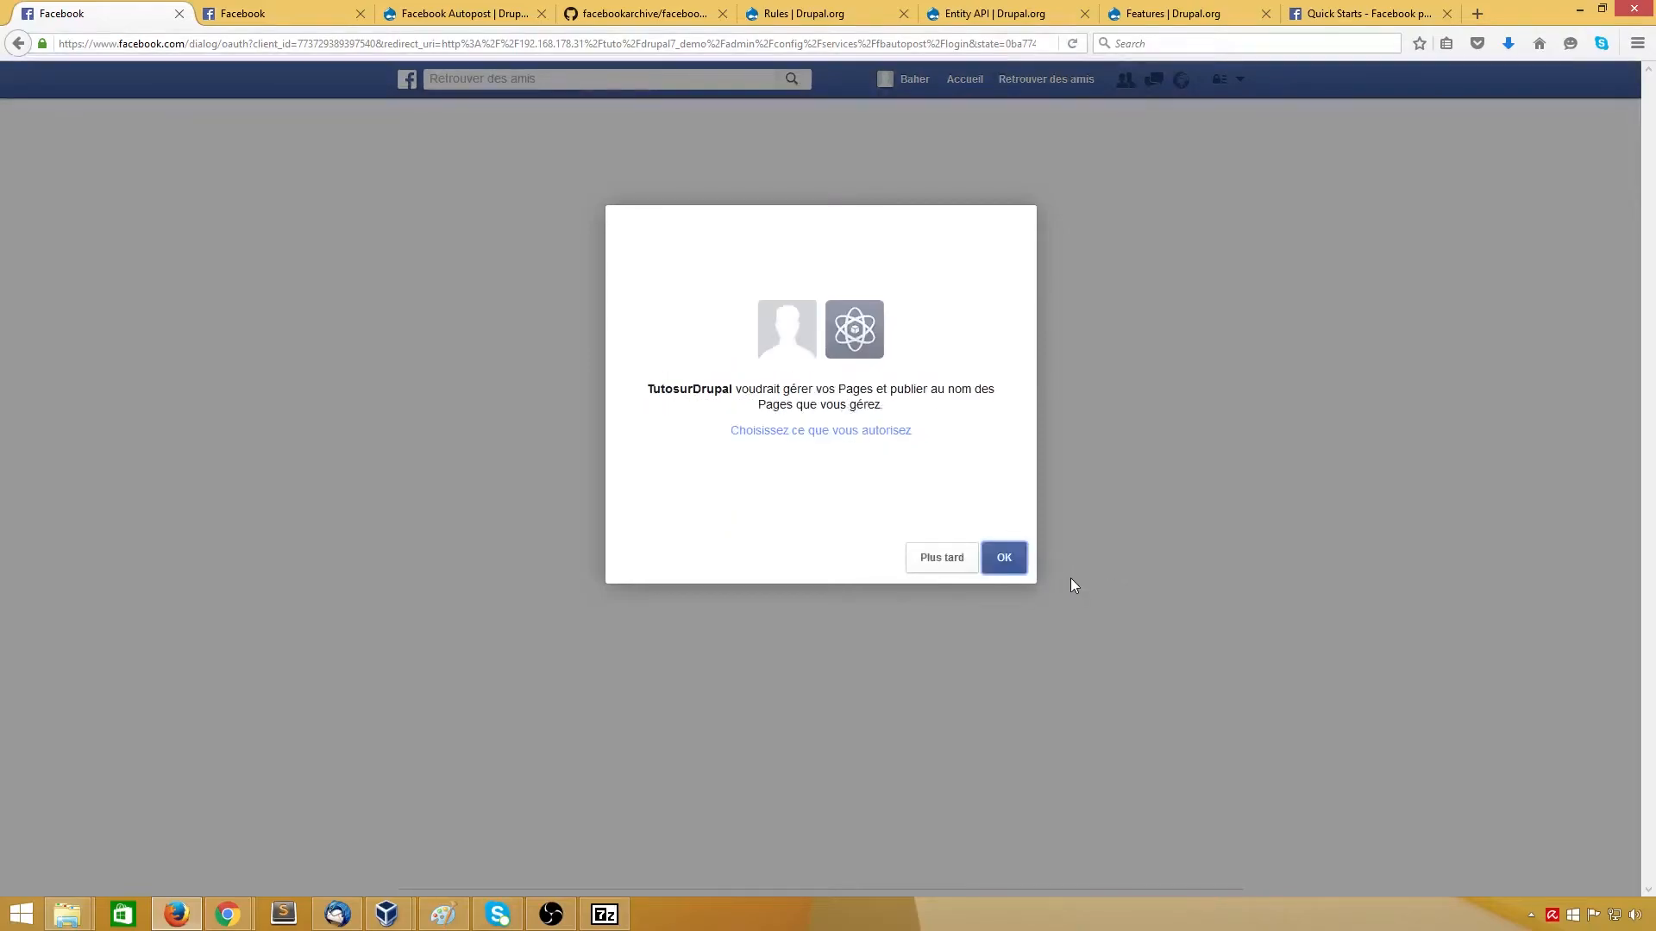
click(991, 567)
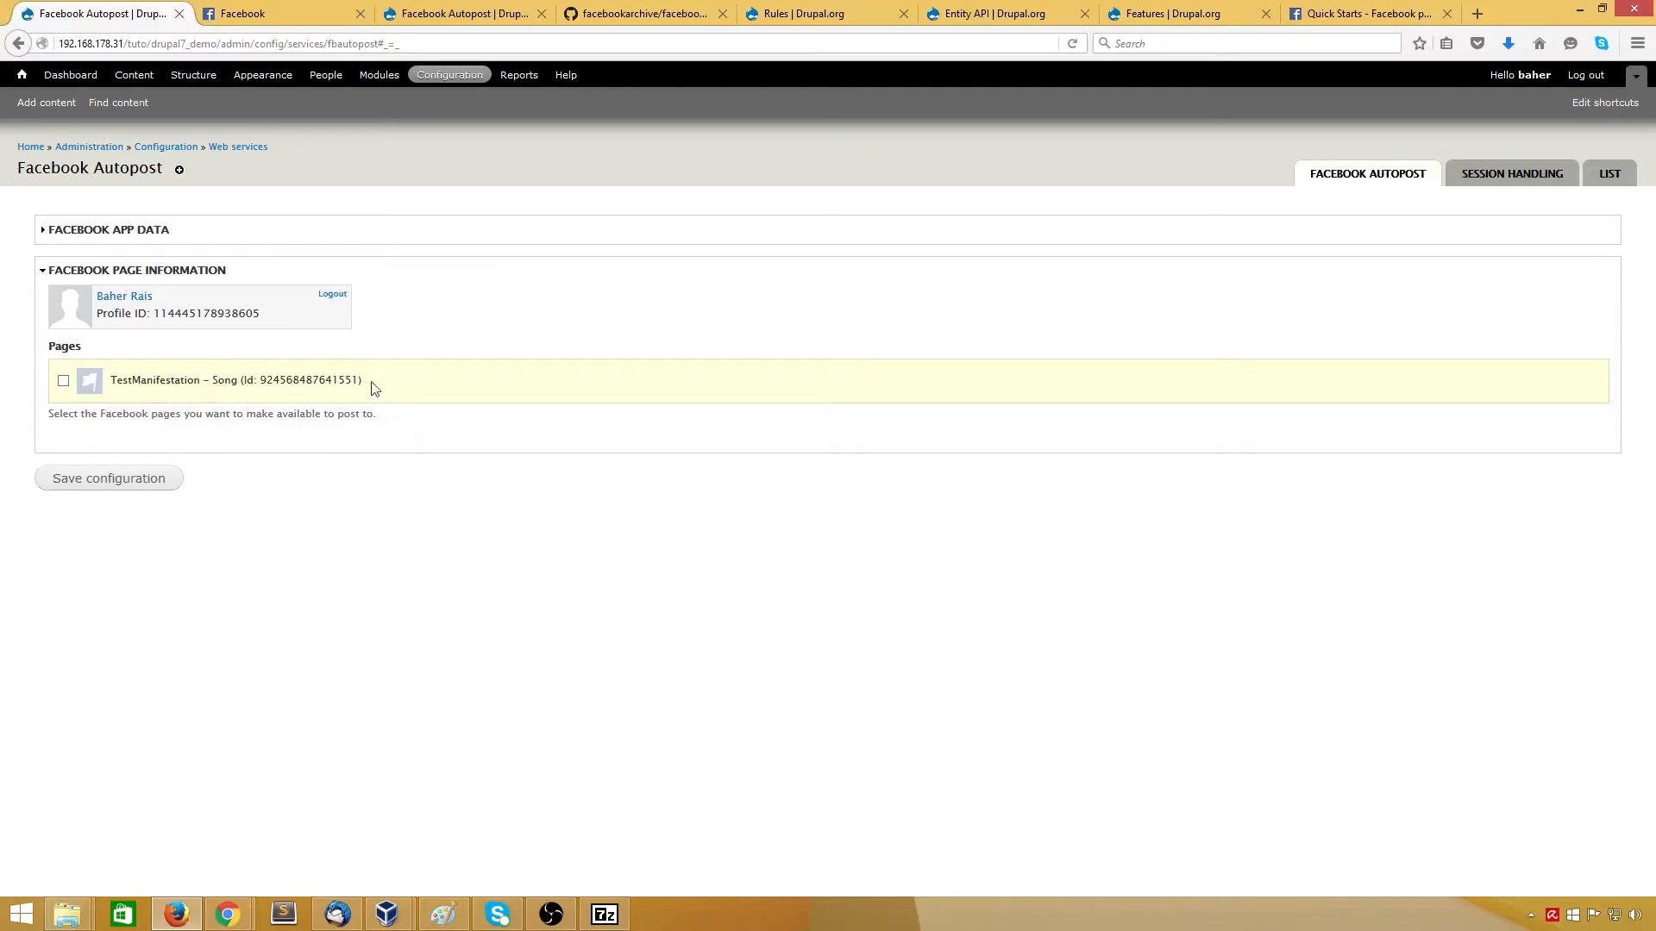
drag(378, 380, 105, 382)
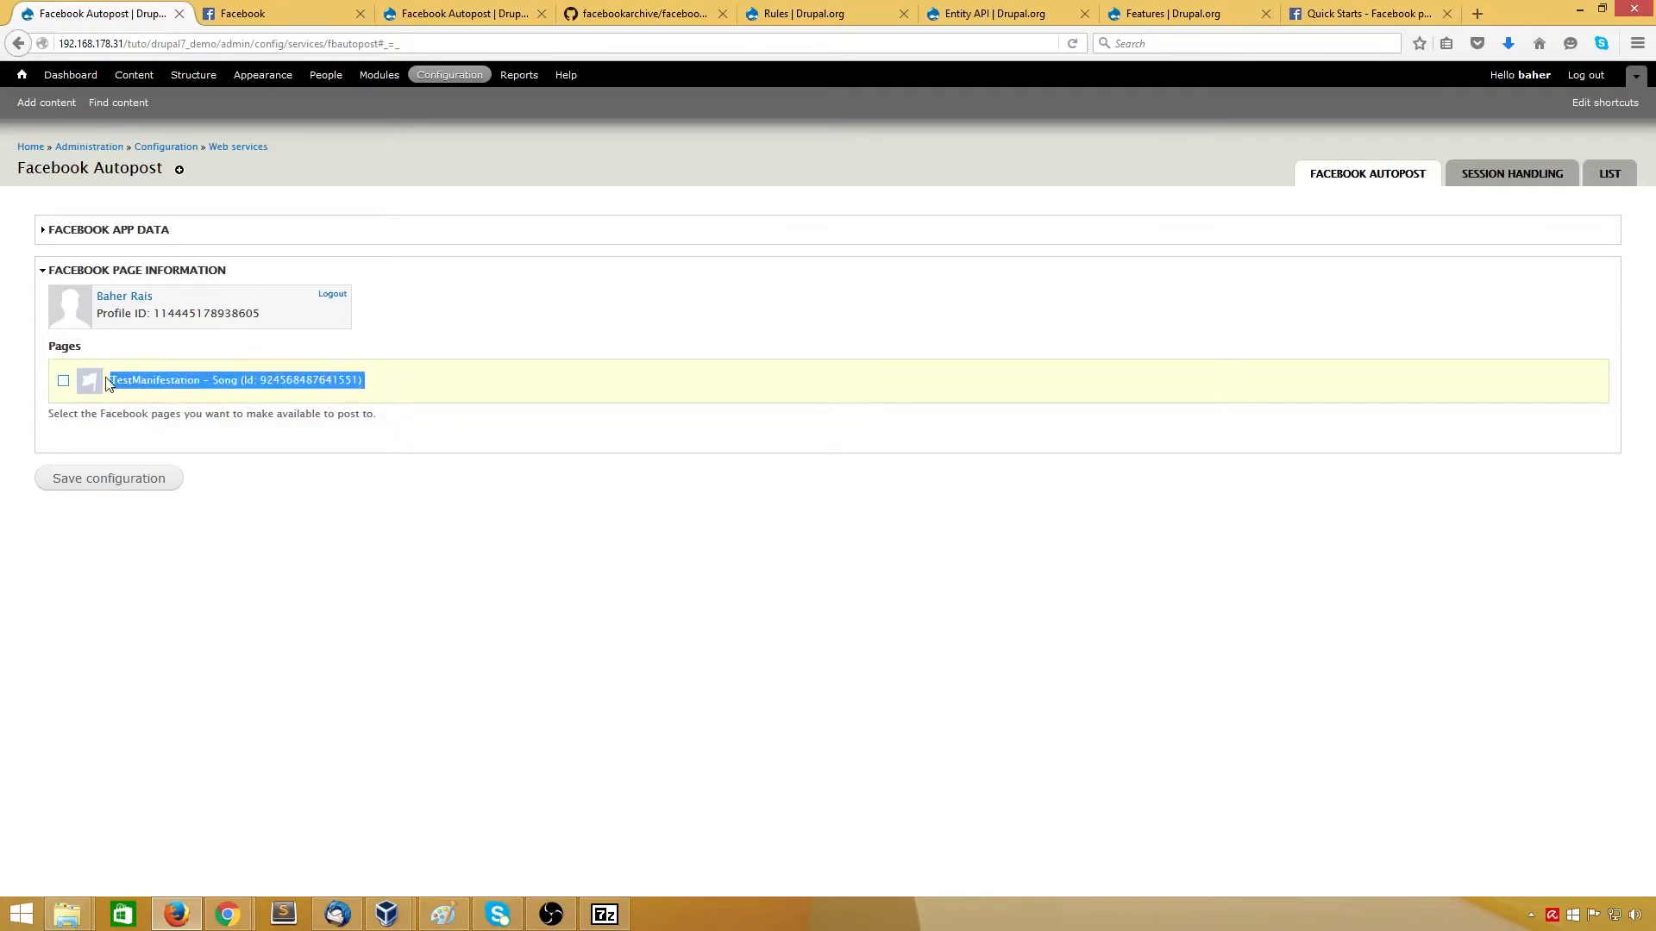
click(367, 509)
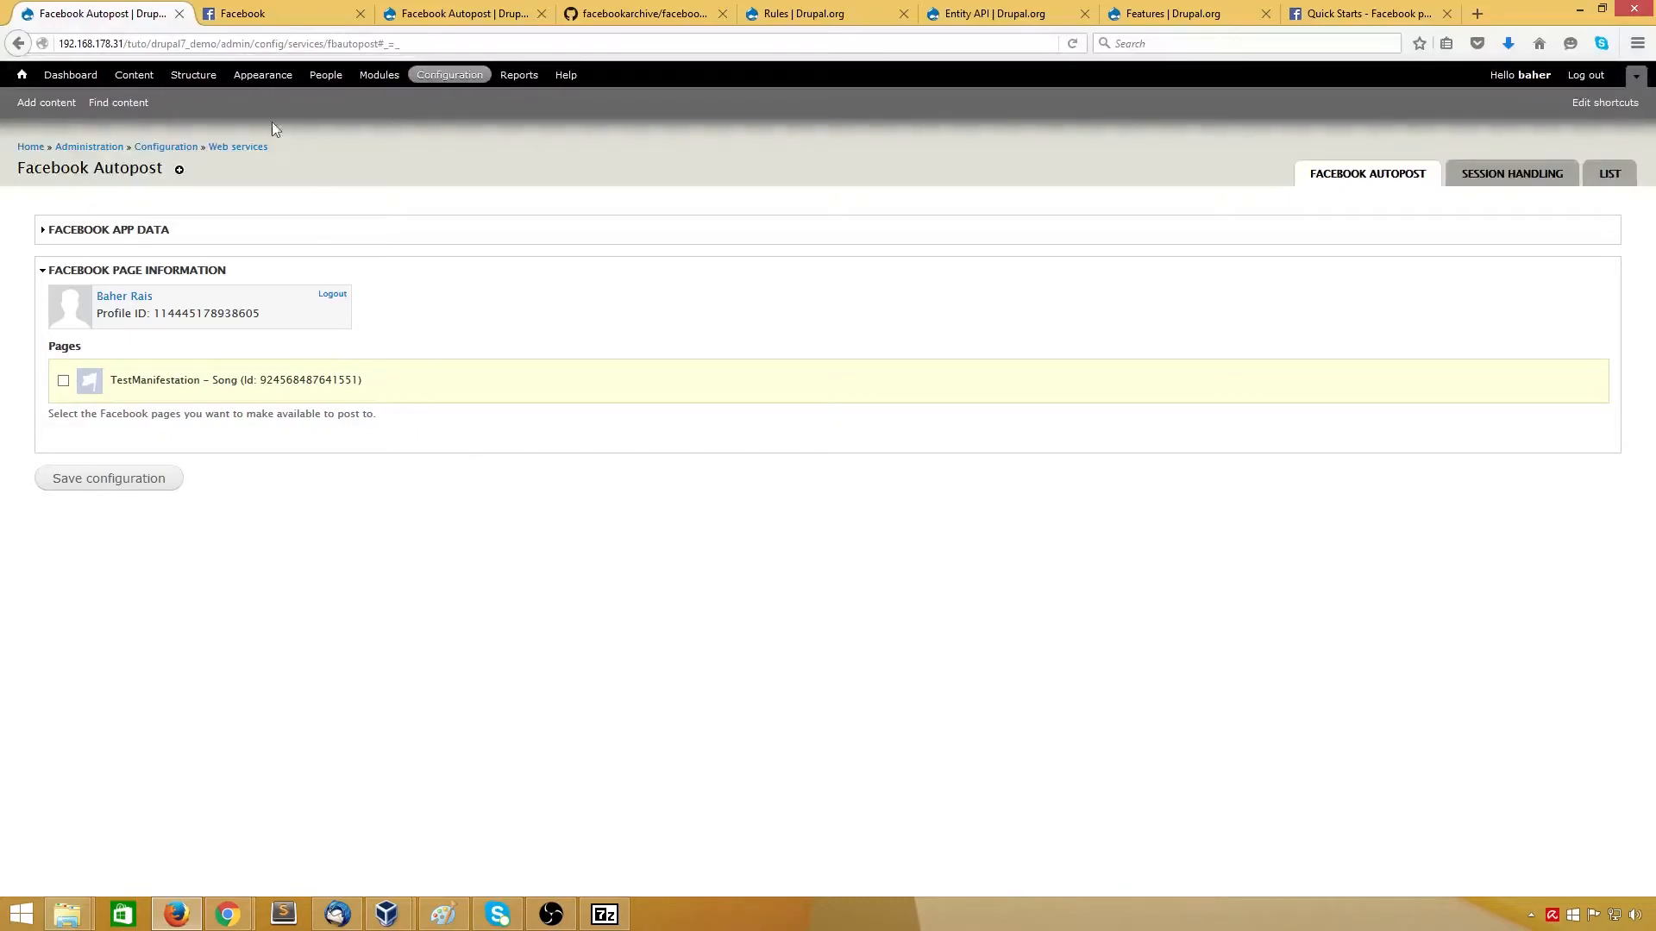
Step: Create a Facebook entertainment page in the Livre category named HowToDrupal, accepting the suggested spelling Howtodrupal
click(268, 14)
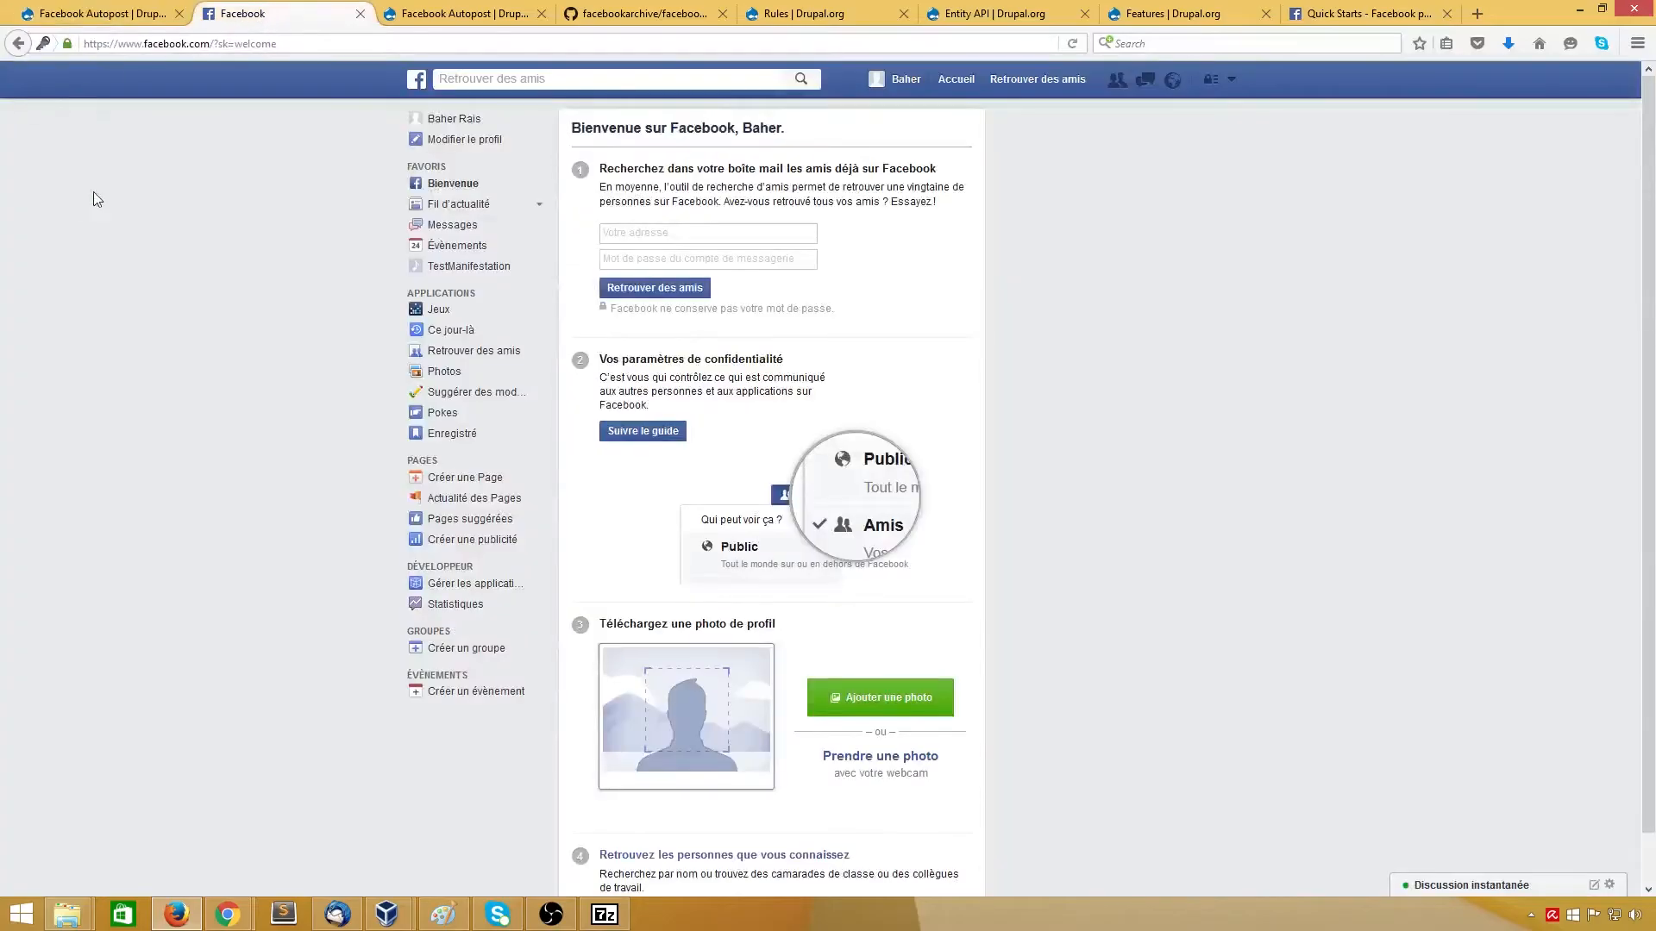
click(470, 486)
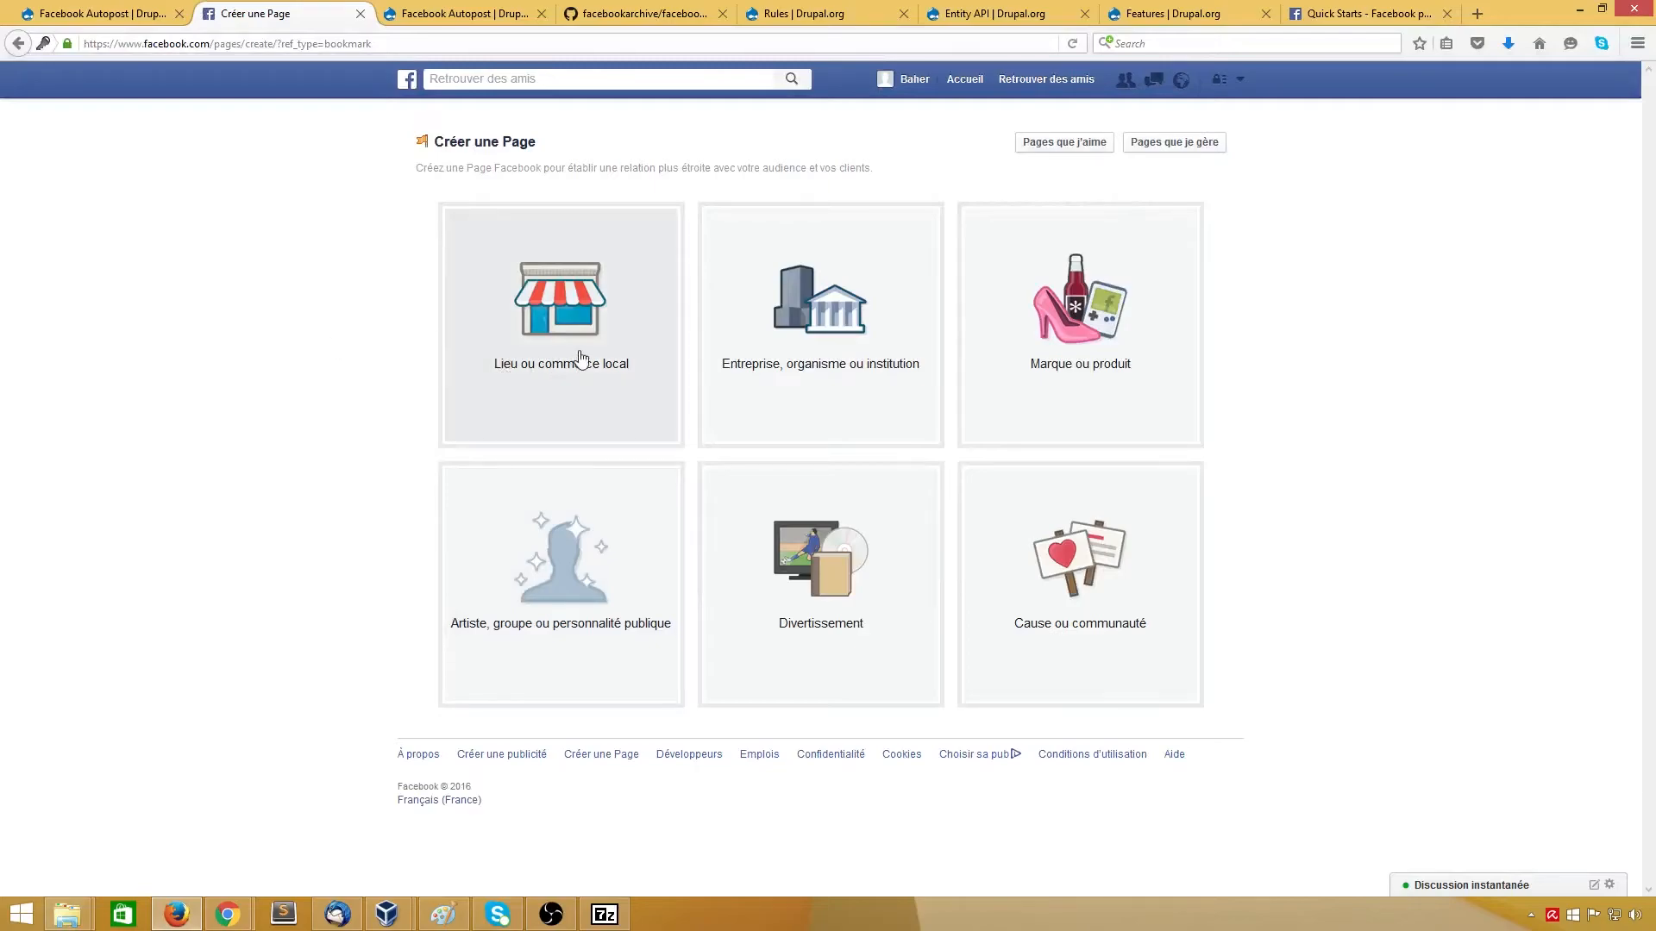
click(810, 558)
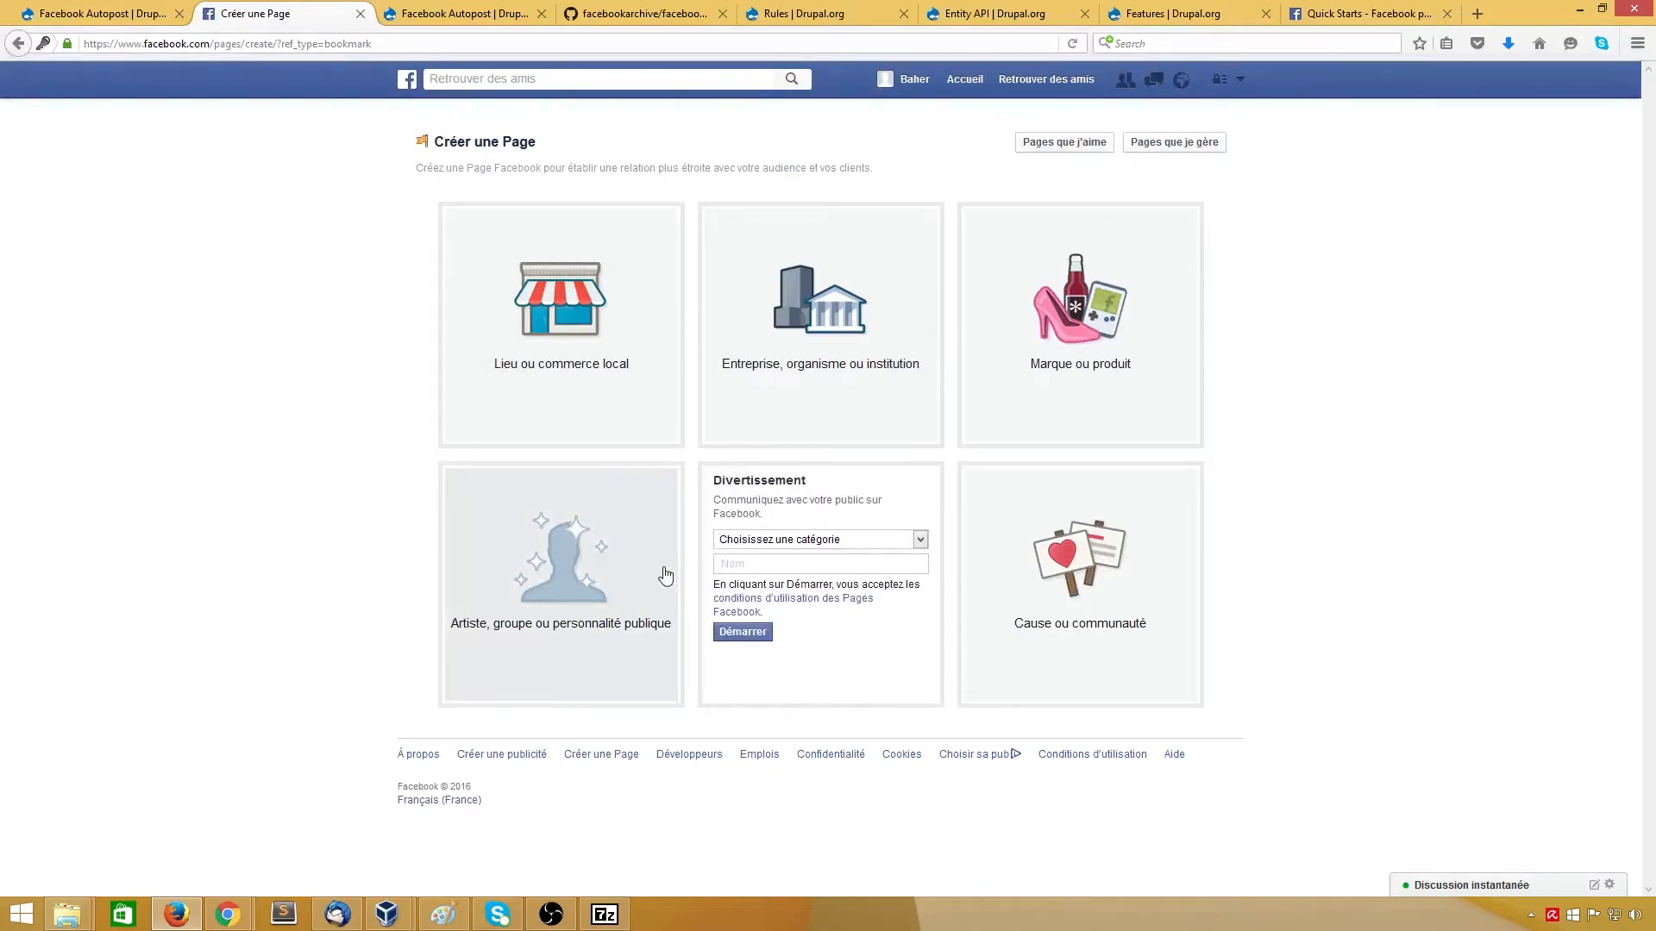
click(863, 542)
click(757, 678)
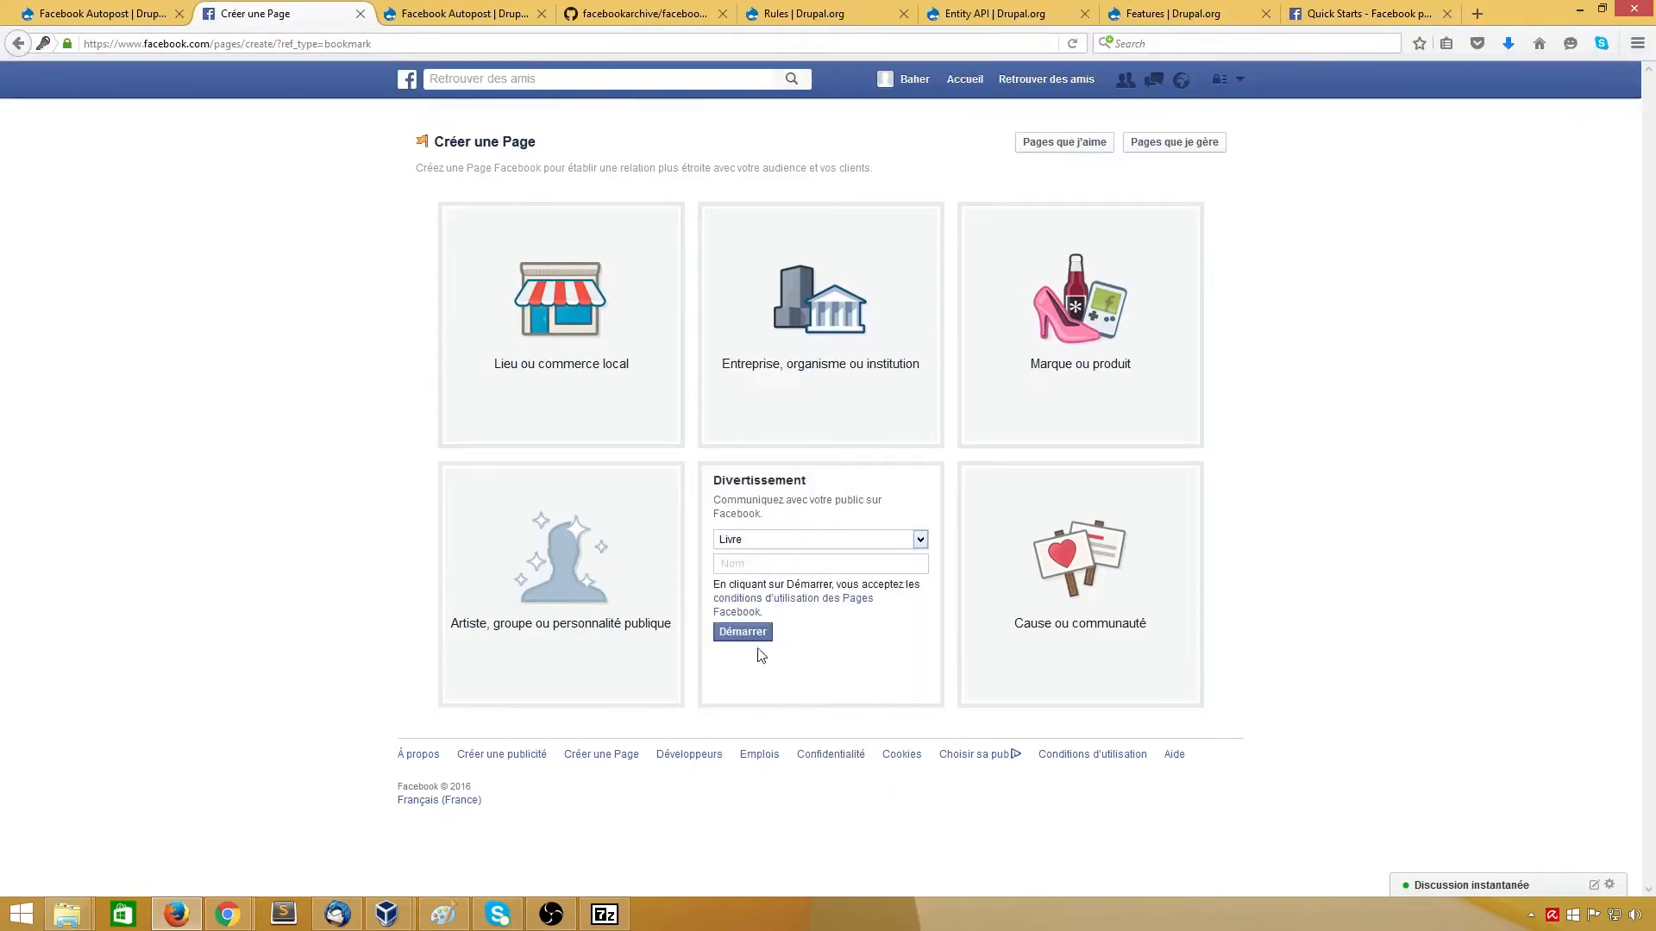
click(762, 565)
text(HowToDrupal)
click(741, 632)
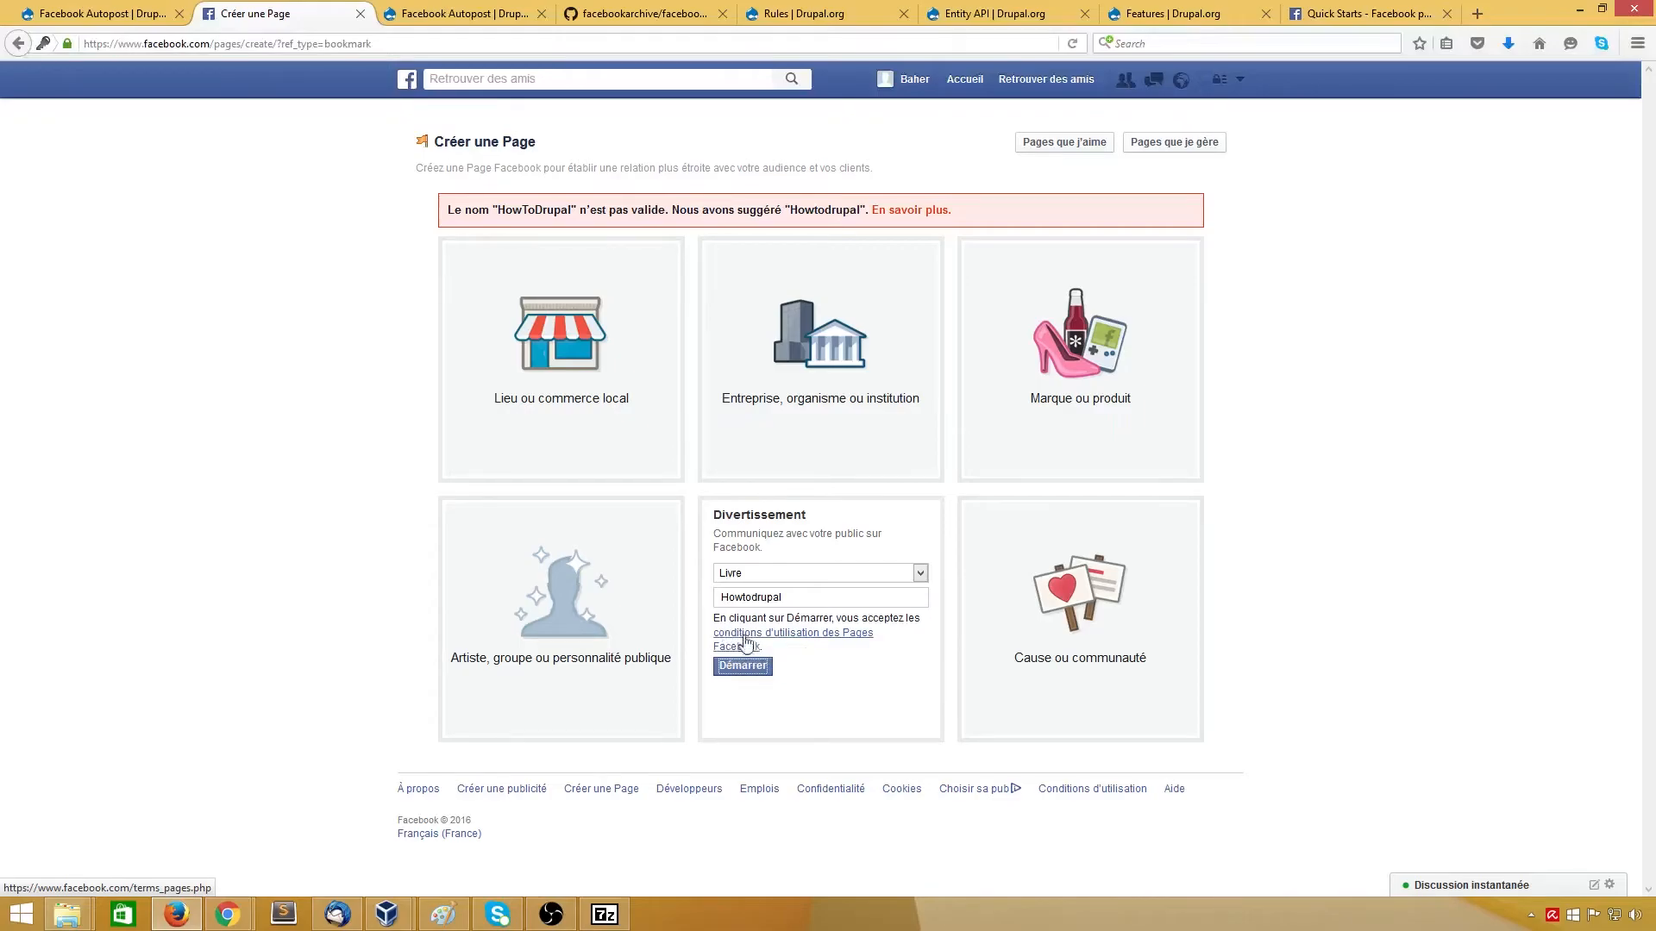
click(743, 665)
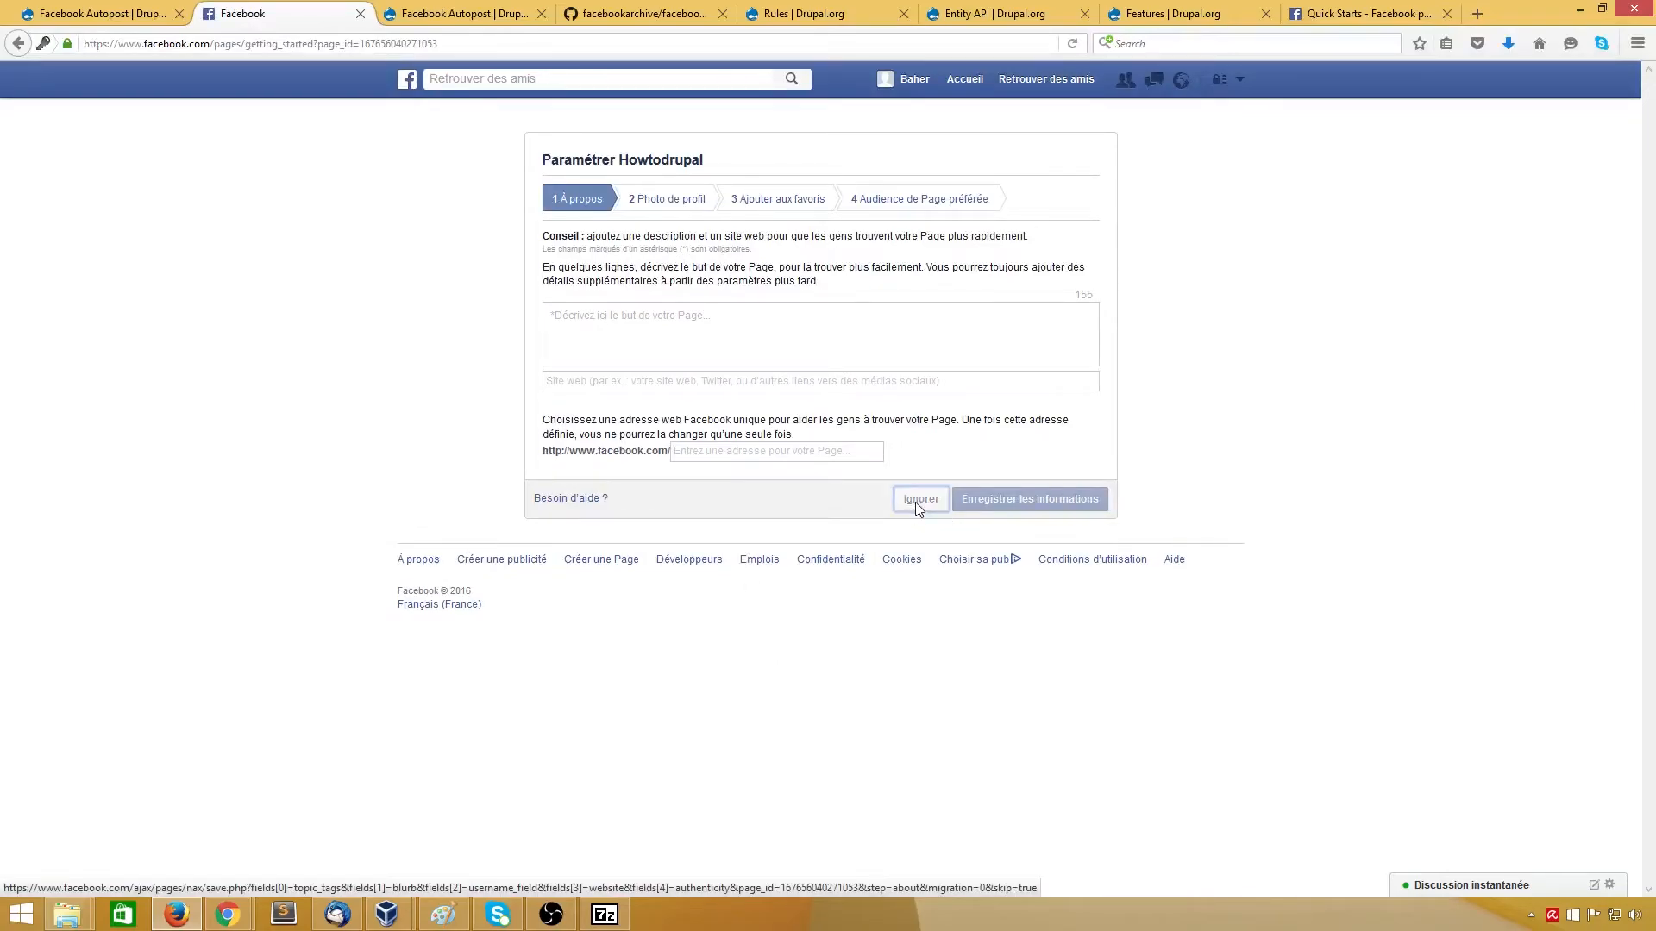
Step: Skip the Howtodrupal page's description, profile photo, favourites and audience setup, and dismiss the guided tour
click(916, 505)
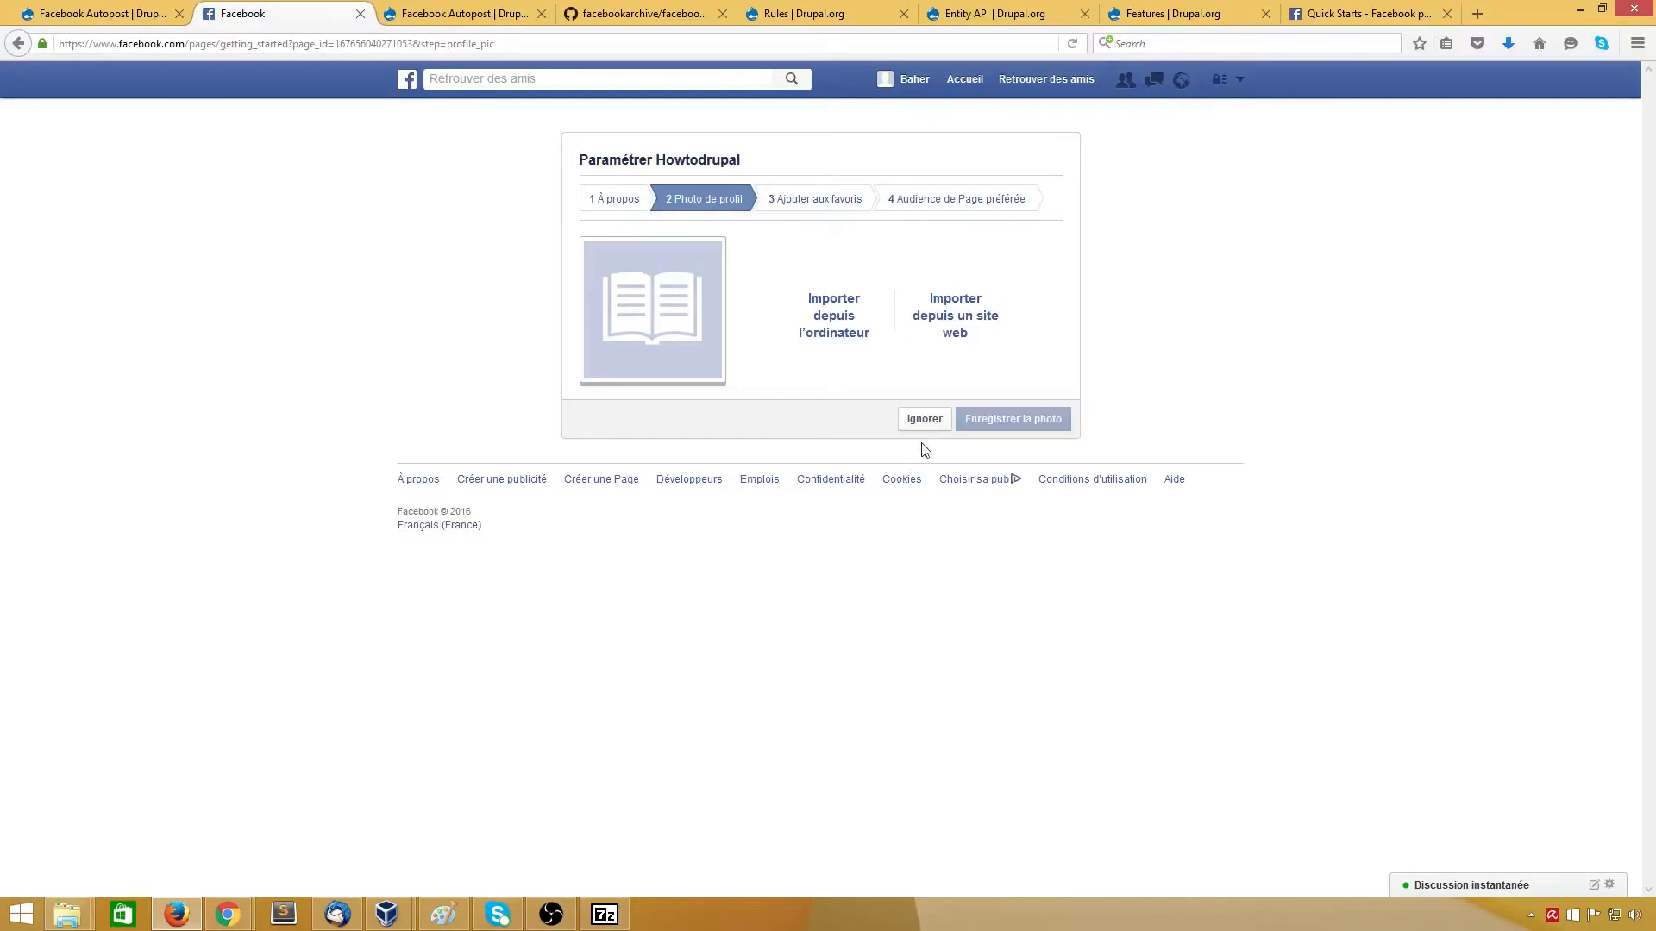
click(933, 421)
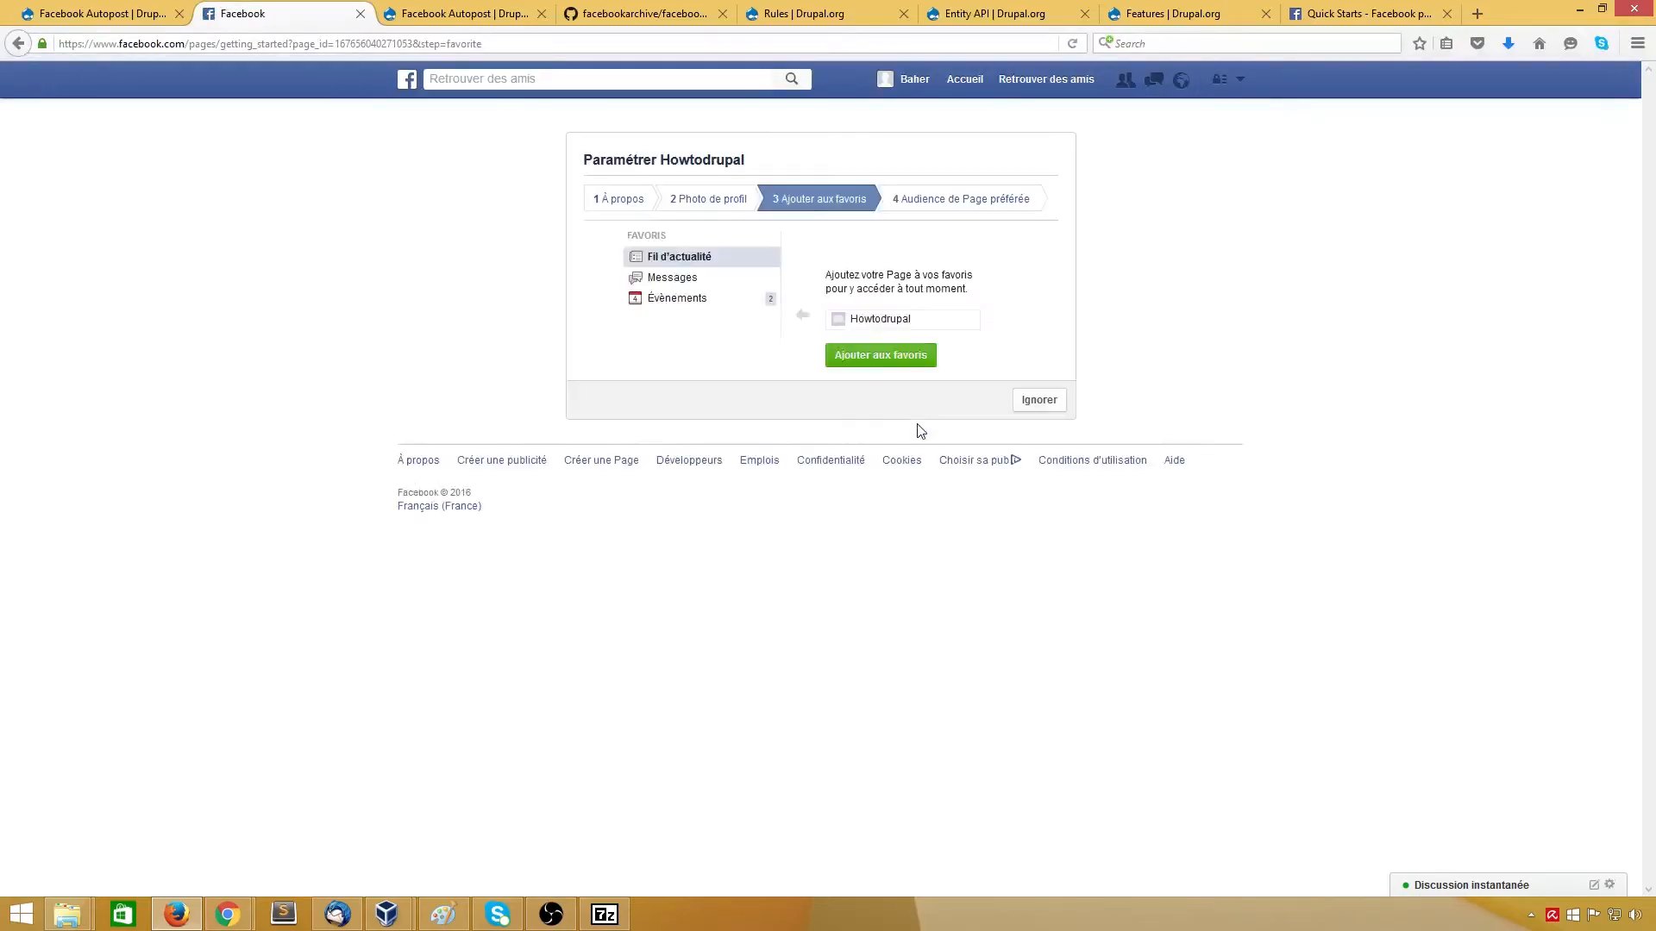
click(1037, 406)
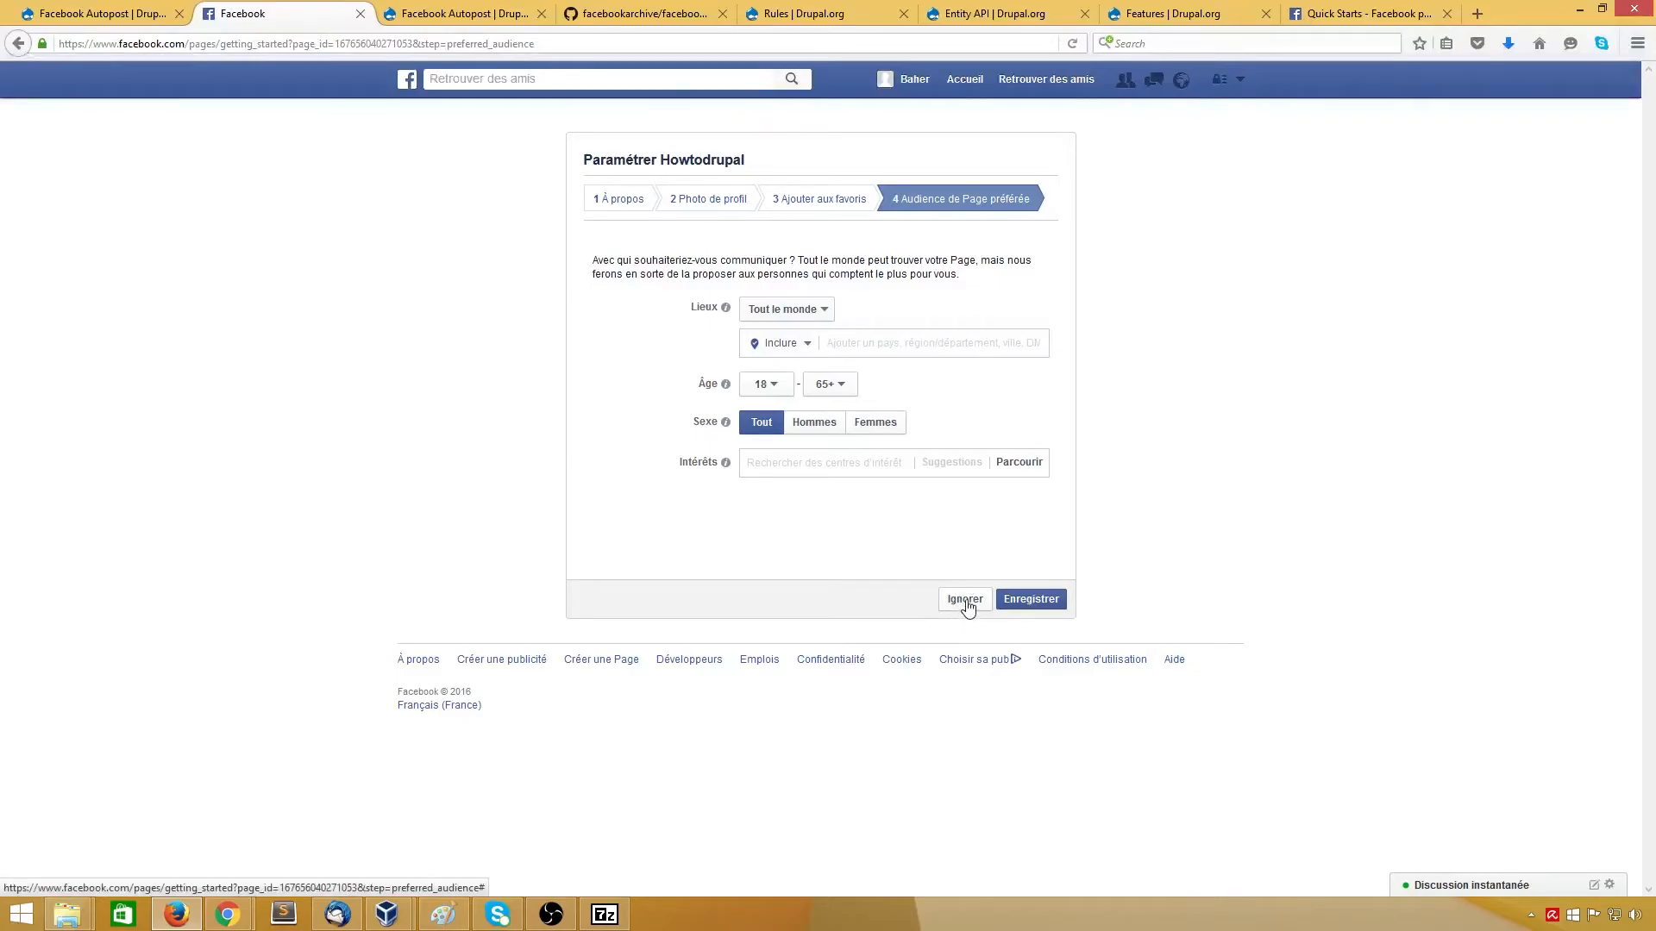
click(965, 604)
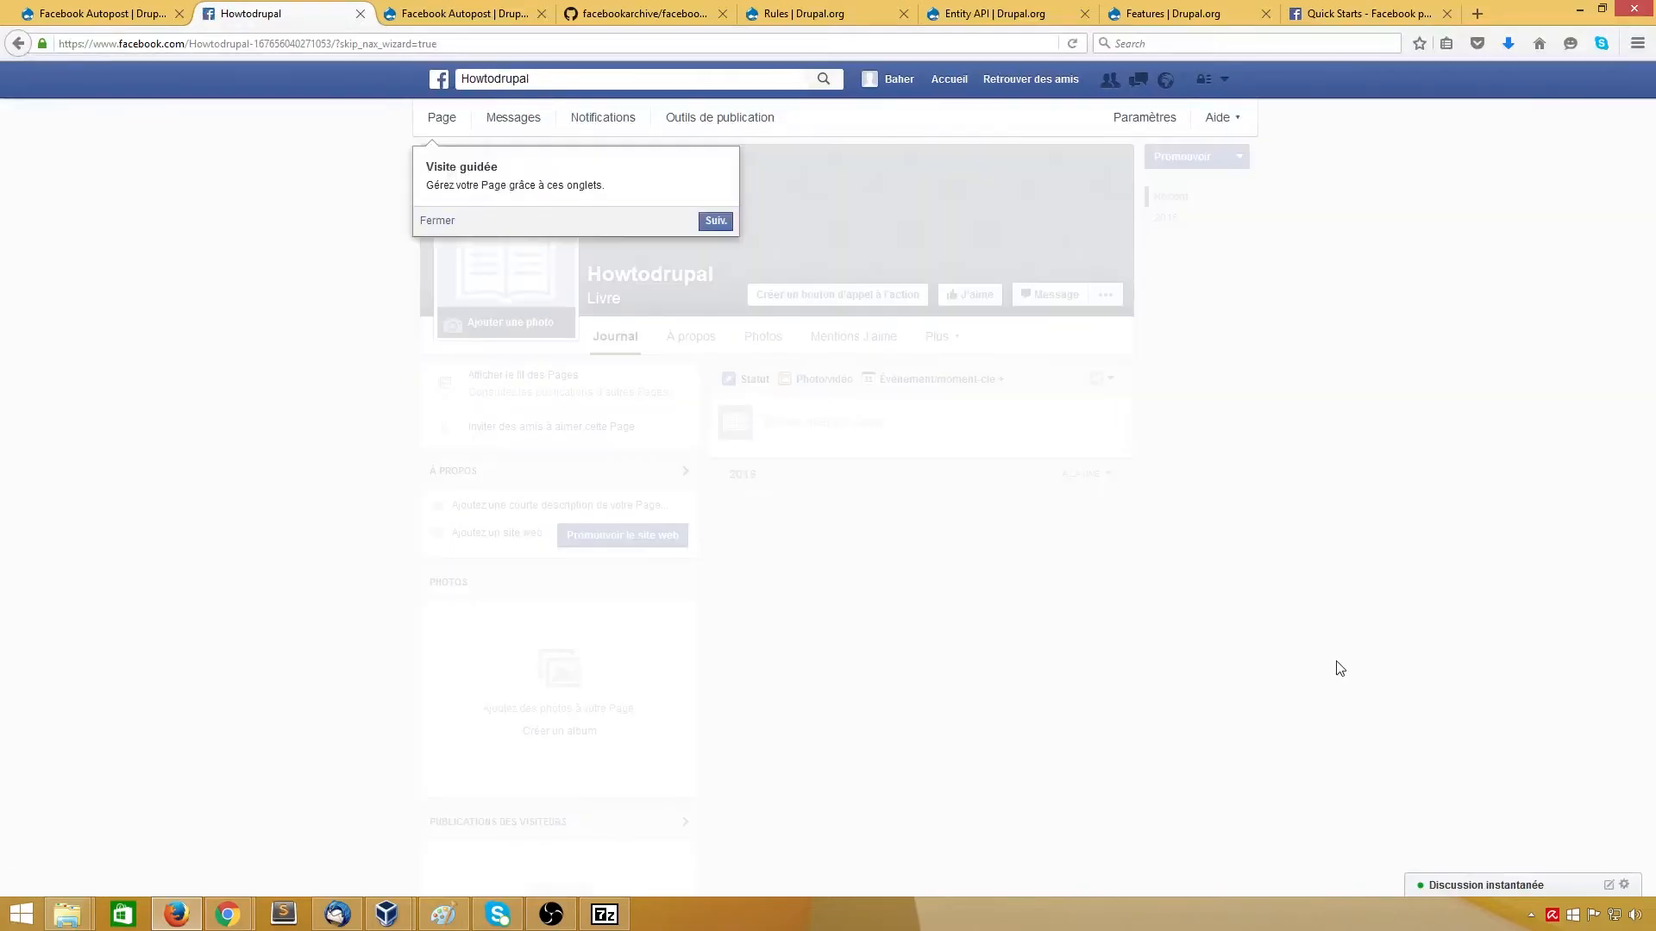
click(431, 226)
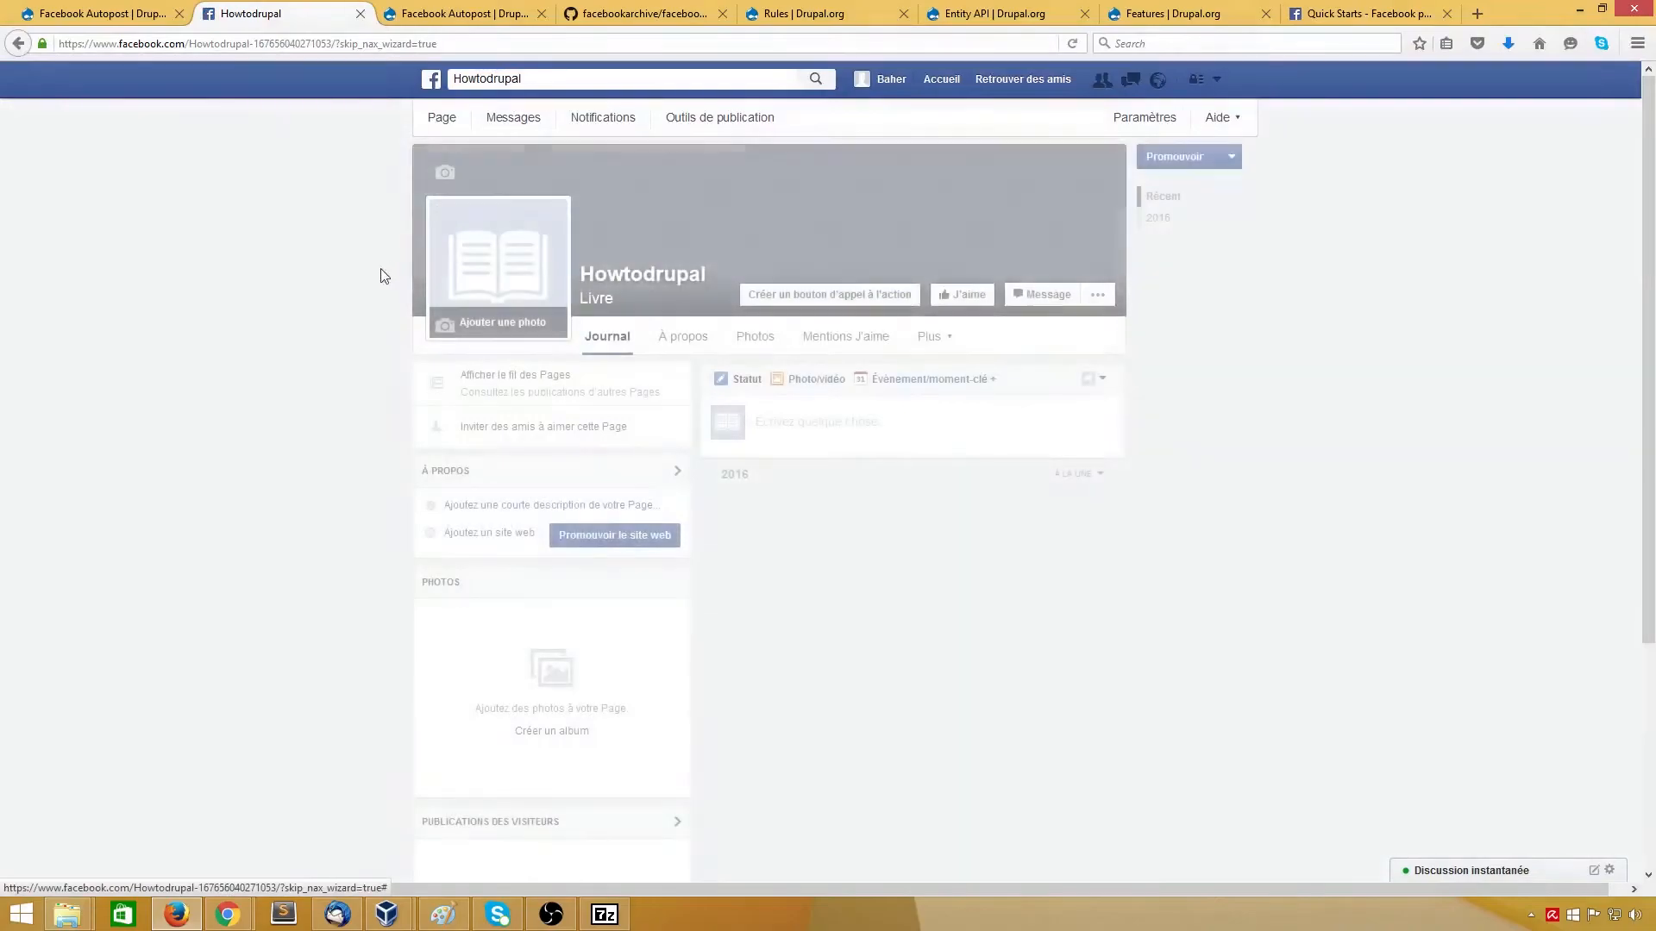
scroll(286, 402, down, 3)
scroll(290, 399, up, 3)
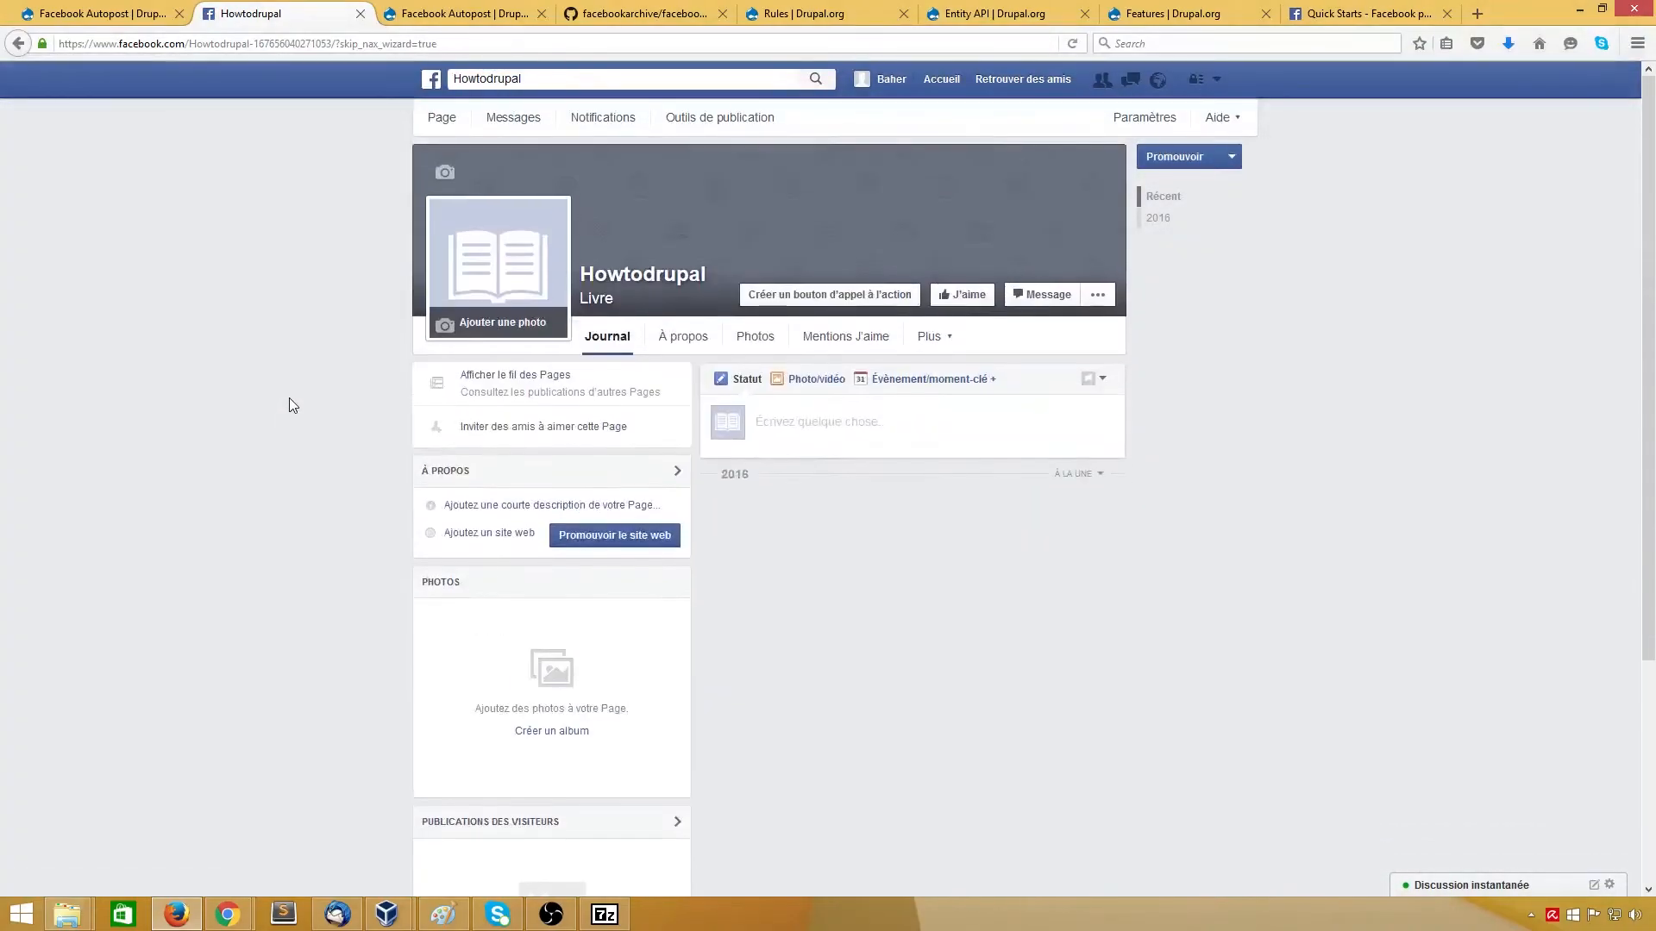
Step: Reload the Facebook Autopost settings in Drupal, enable the Howtodrupal page for posting and save the configuration
click(99, 13)
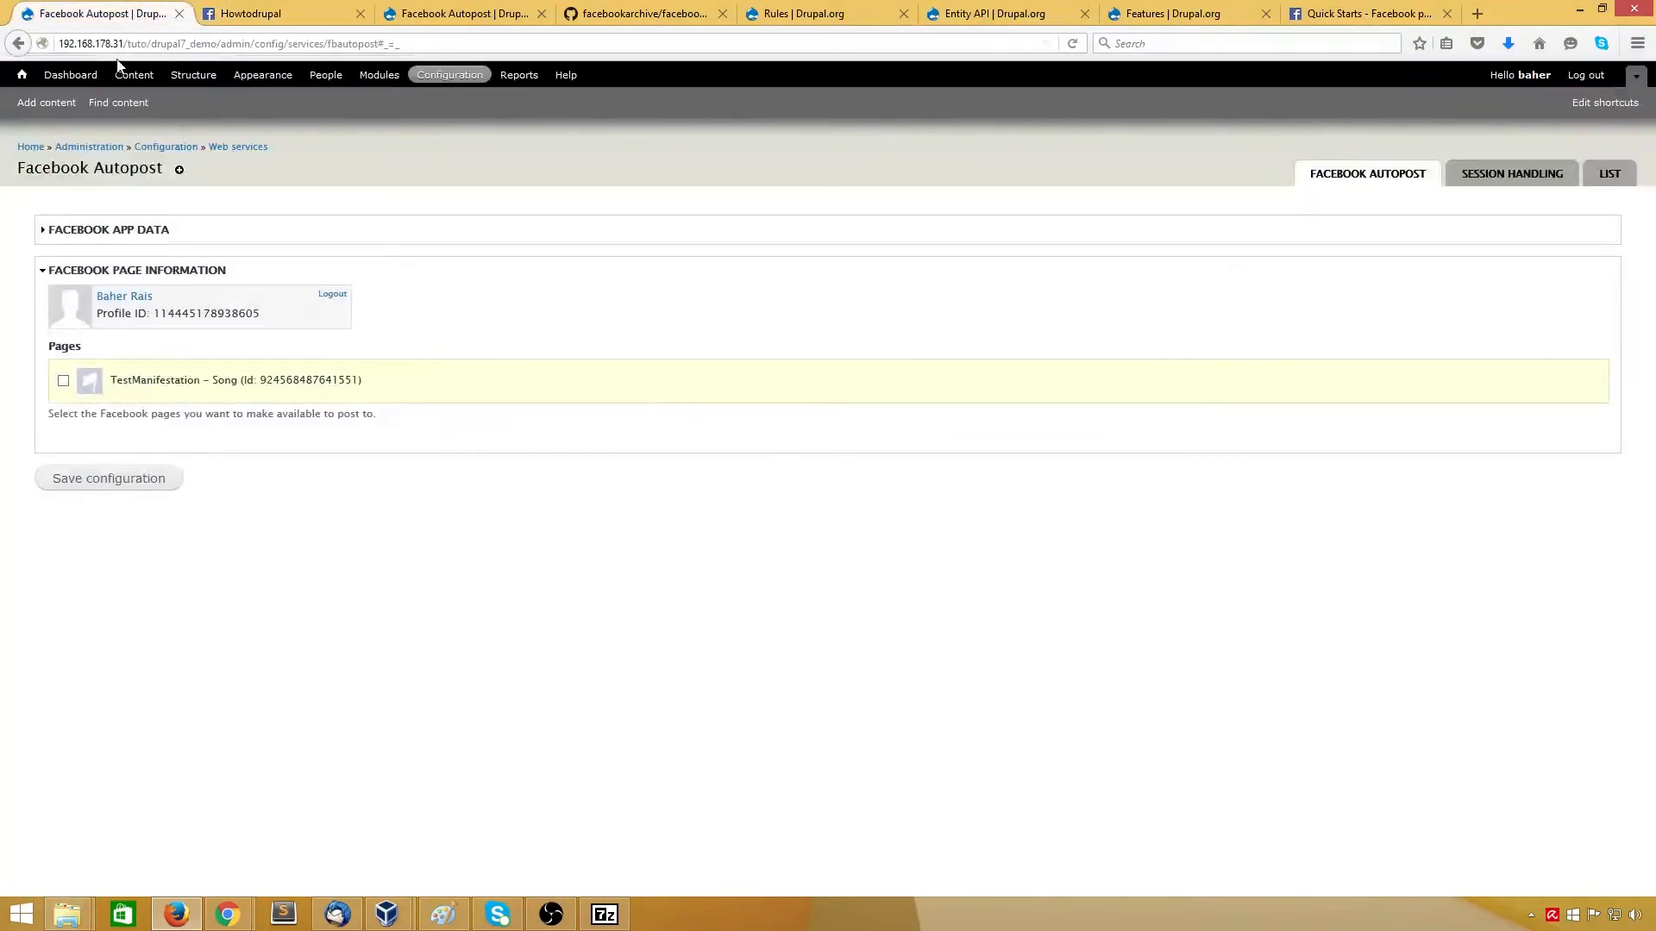
click(1074, 45)
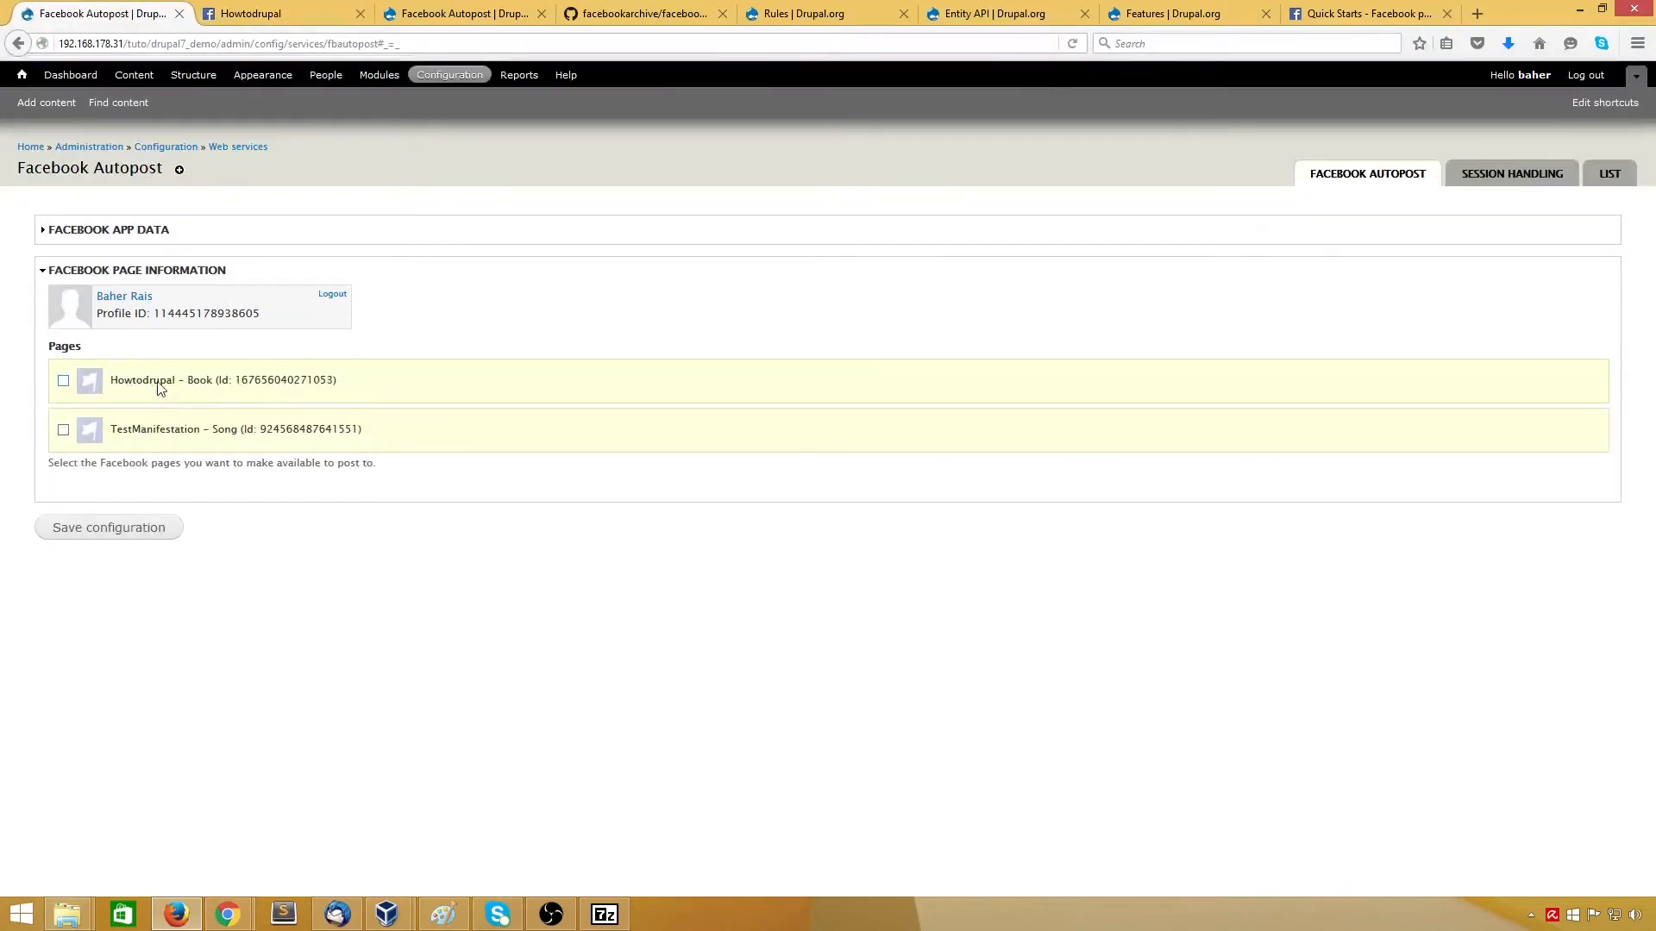
drag(362, 380, 107, 382)
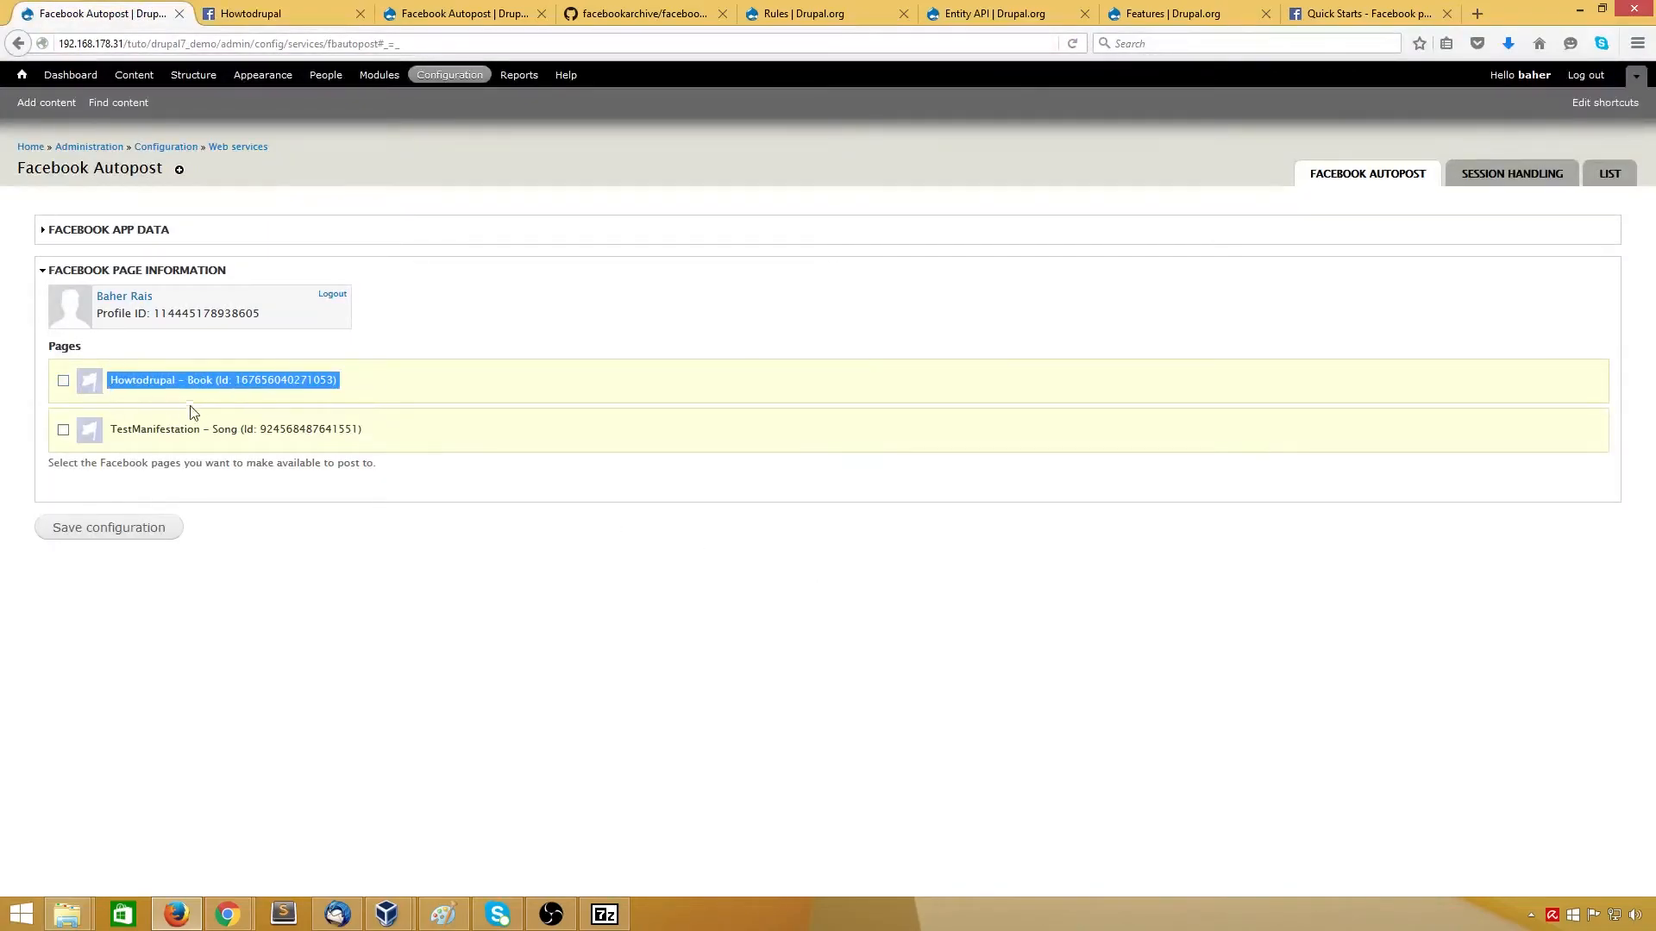
click(62, 381)
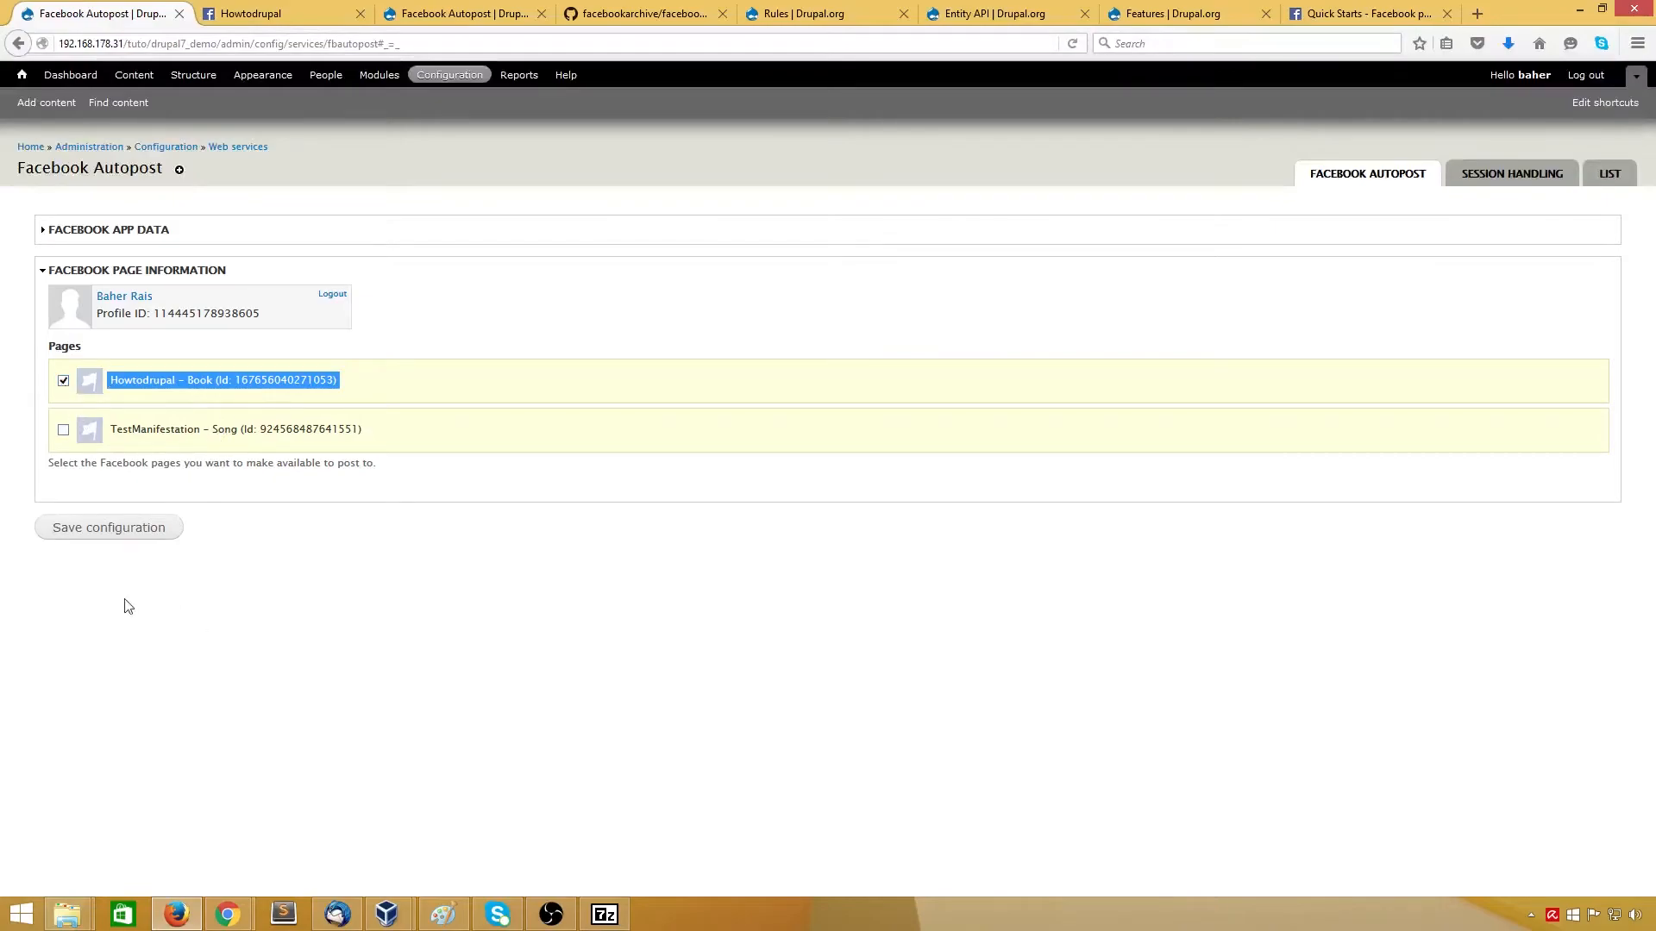
click(109, 530)
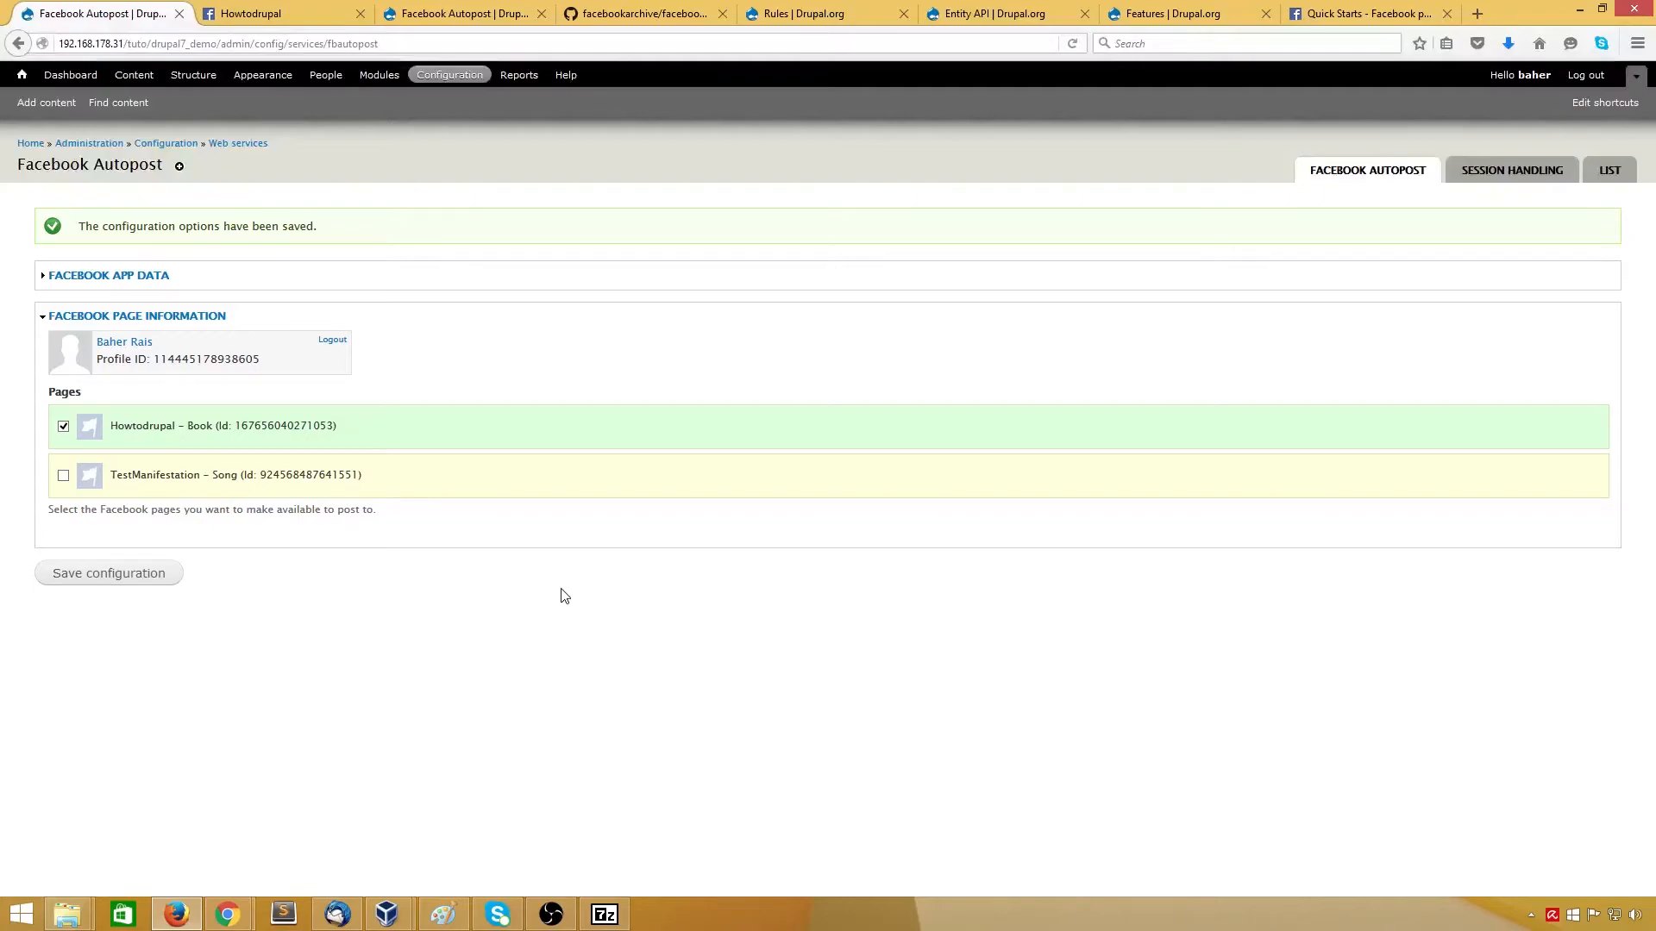
Step: Open the Facebook Permissions settings under Web services in the Drupal site configuration
click(449, 76)
scroll(1056, 584, down, 4)
scroll(1056, 585, down, 1)
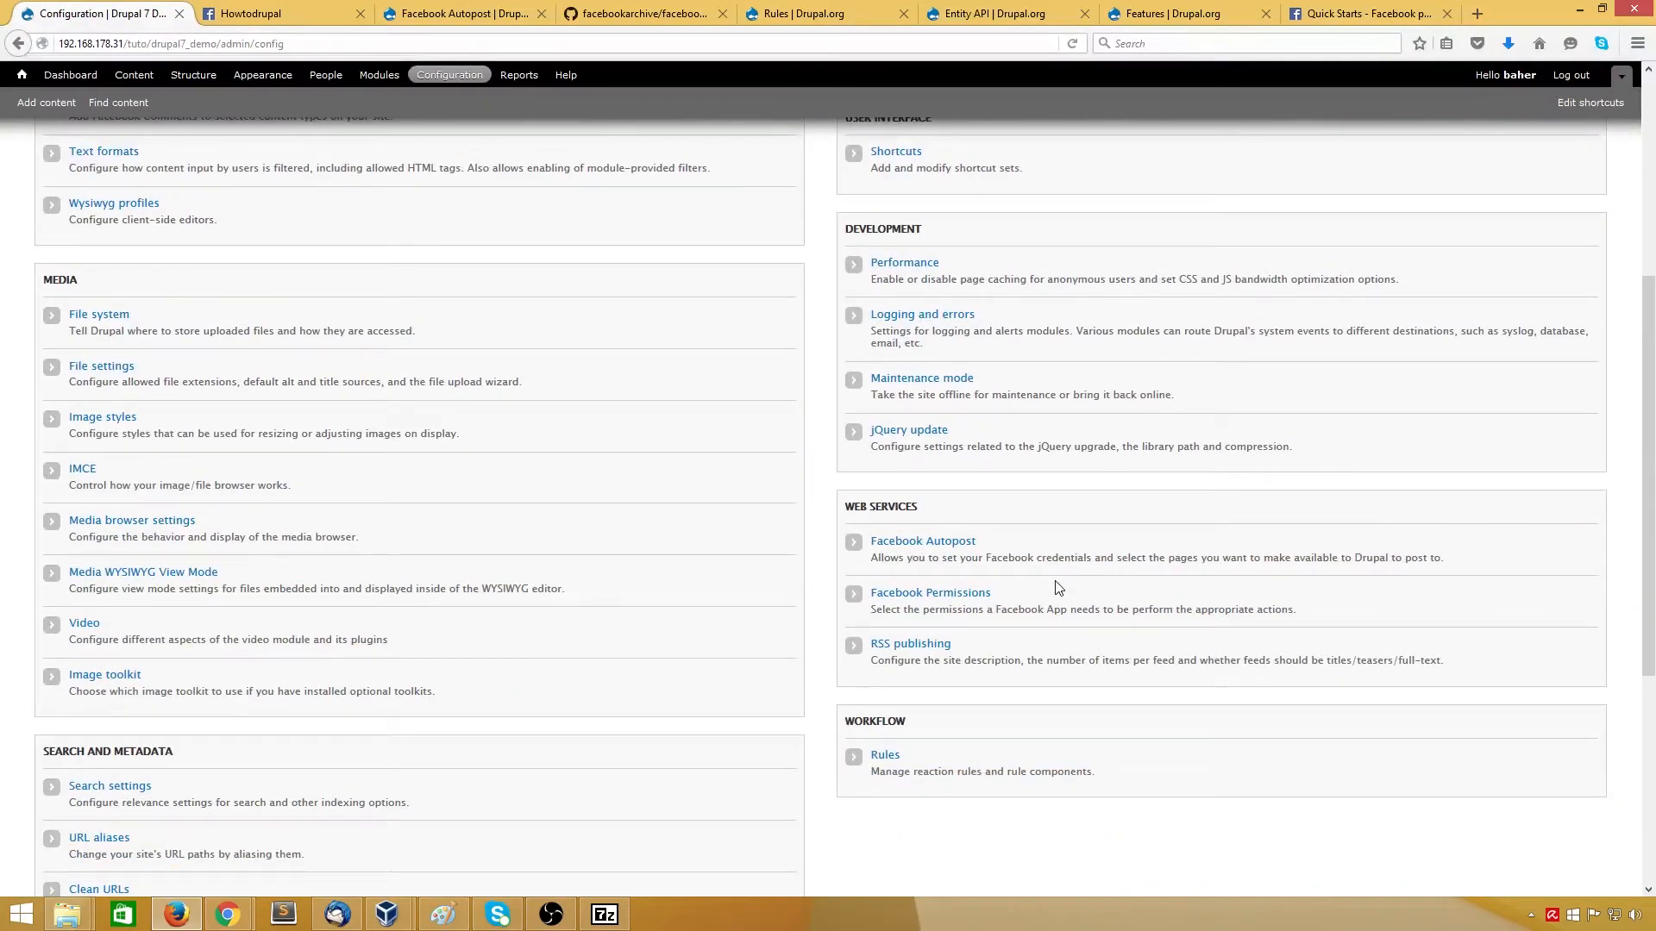
click(953, 604)
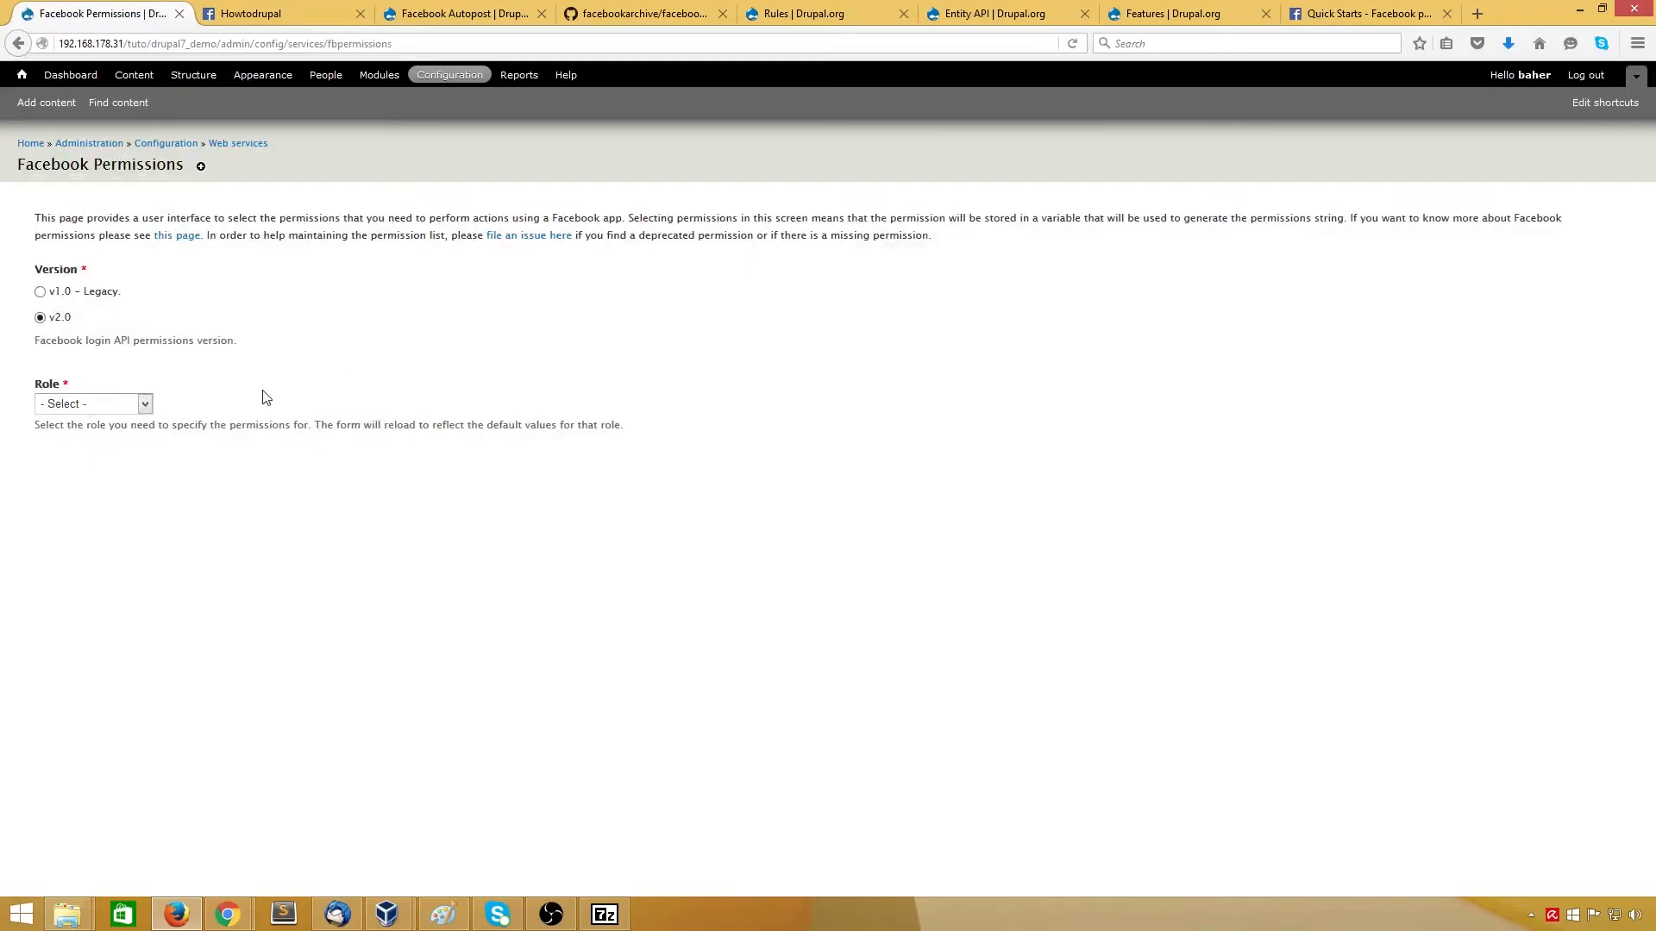
click(18, 43)
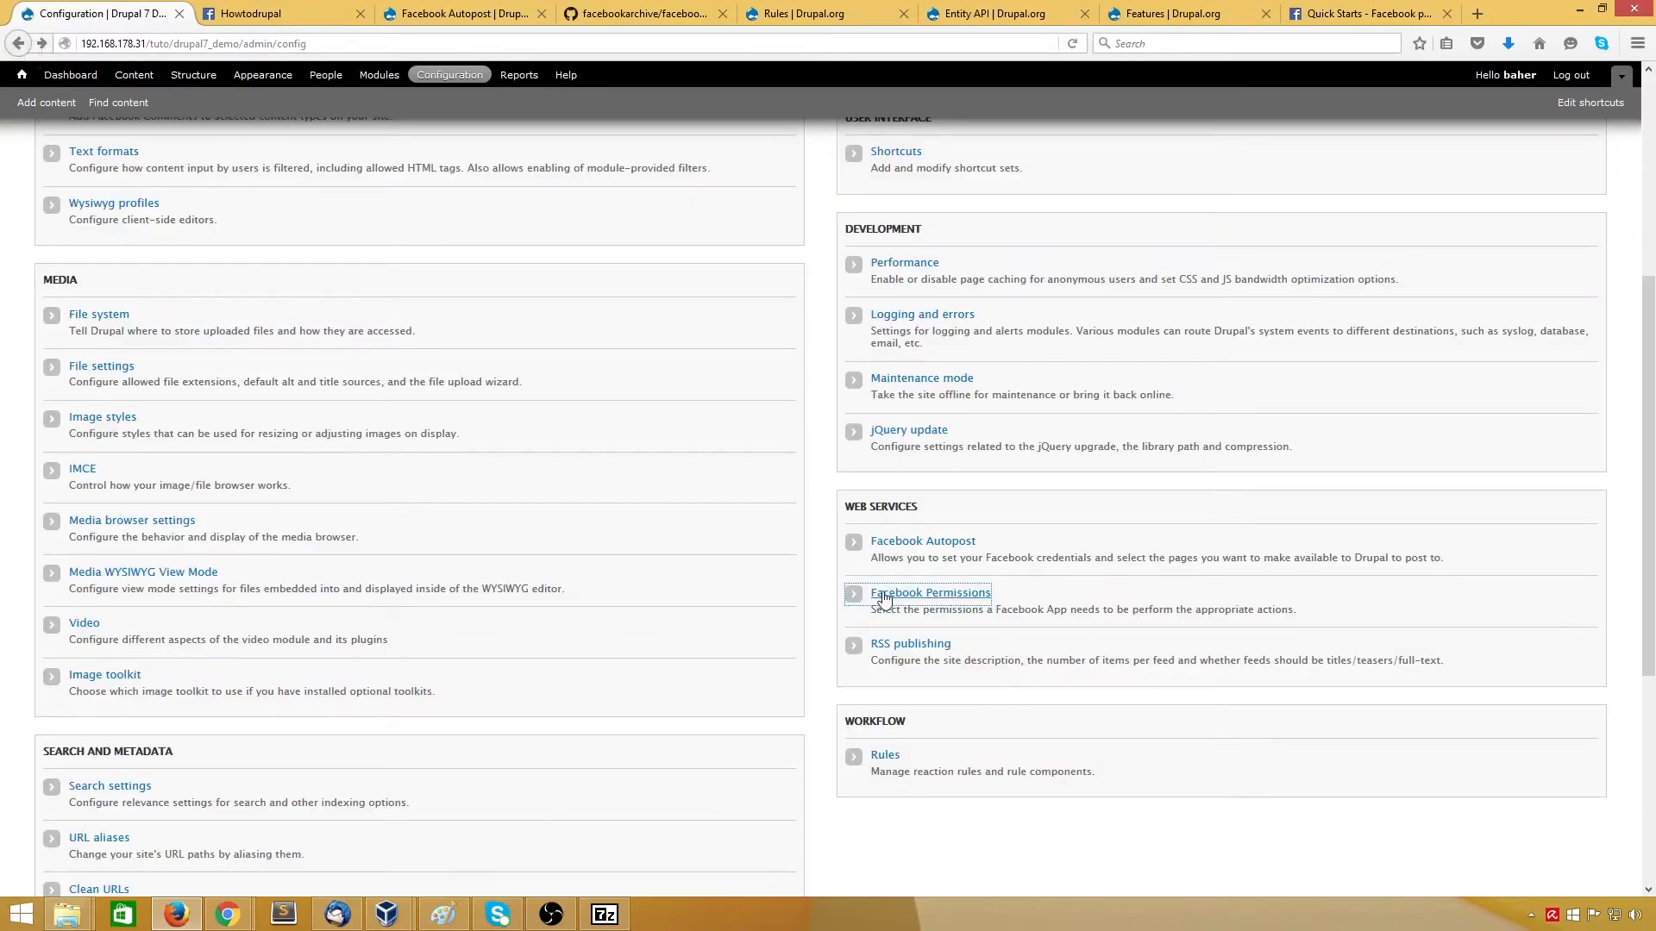
click(946, 601)
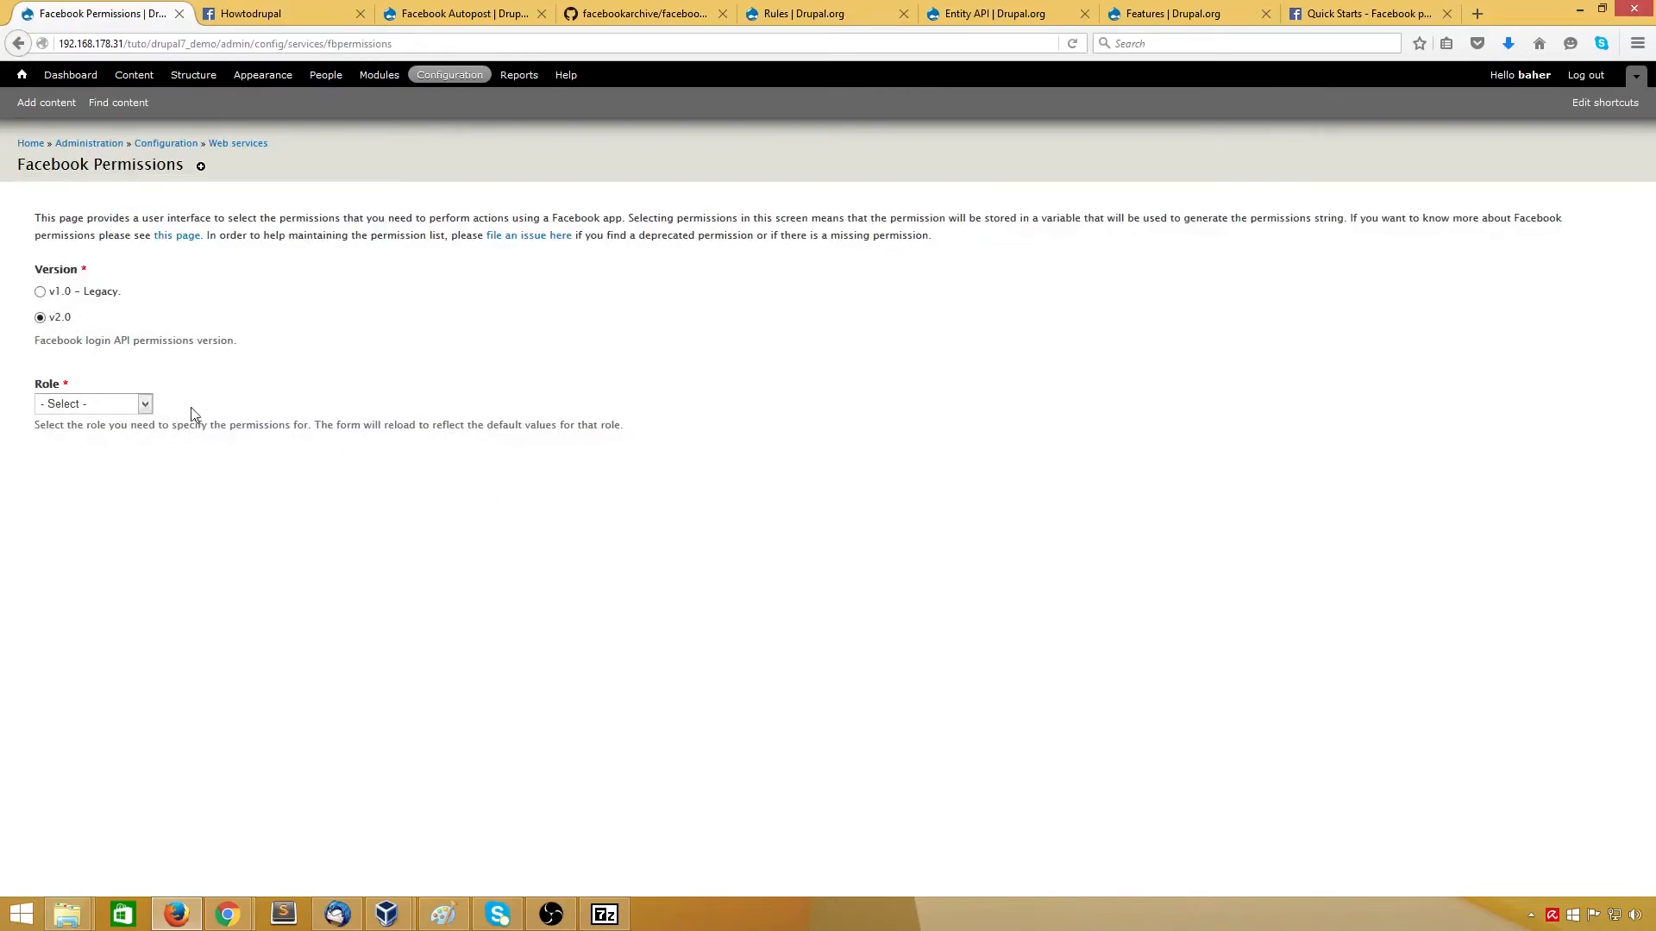
Step: Load the administrator role's Facebook permissions, check its Pages permissions and save the configuration
click(144, 405)
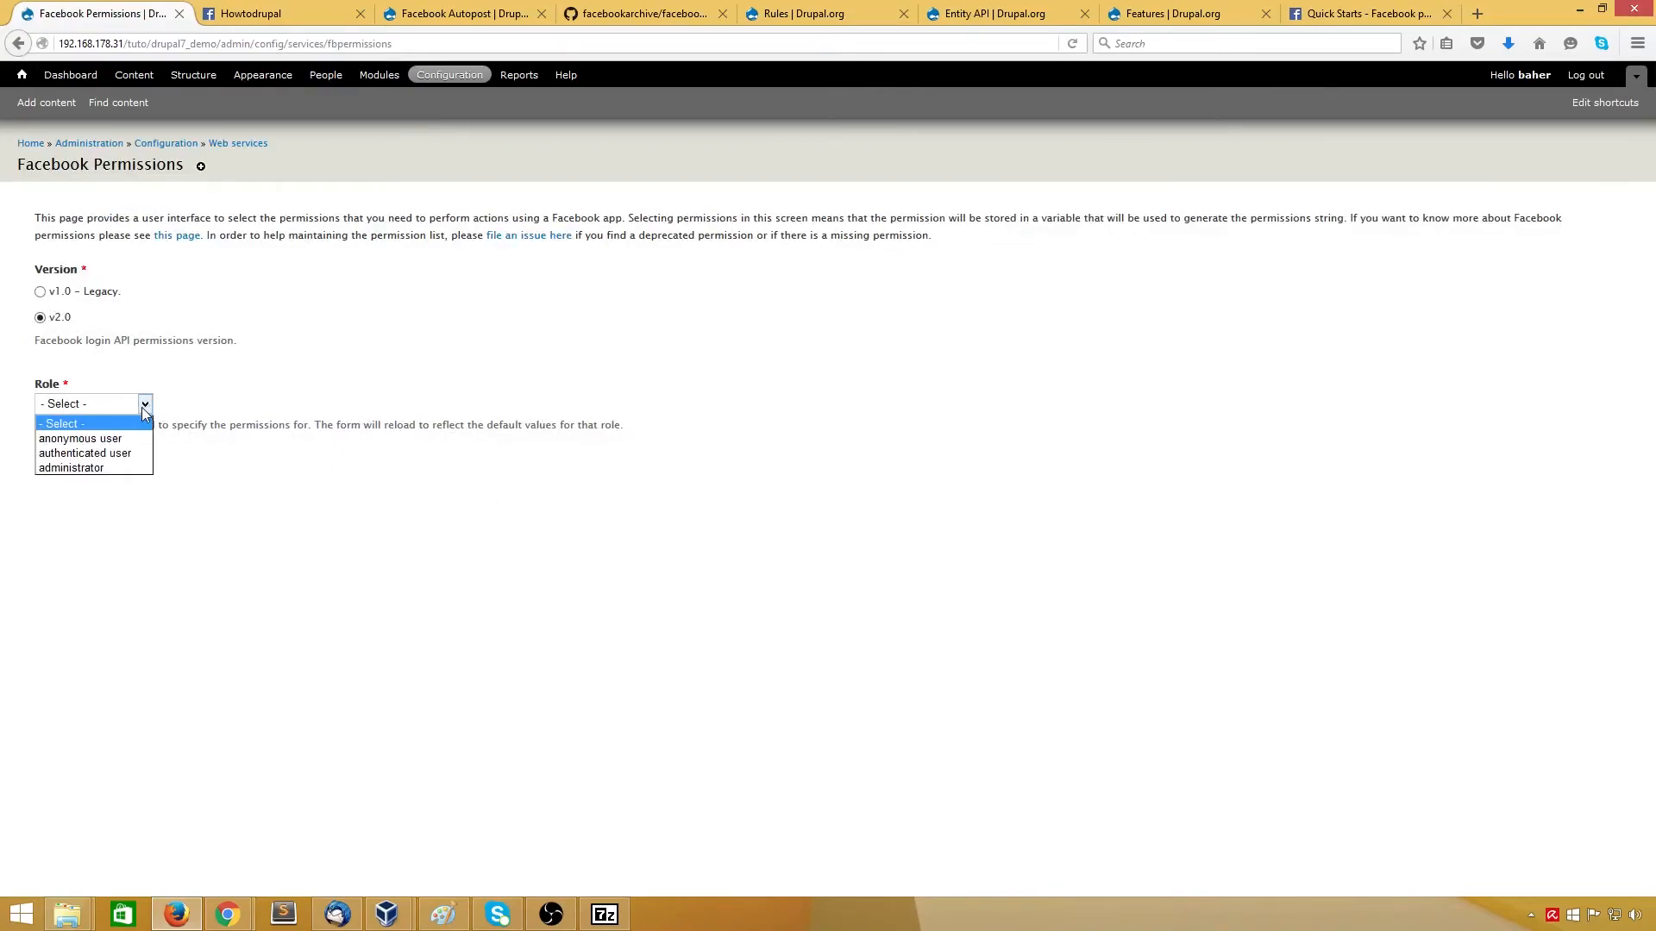
click(95, 468)
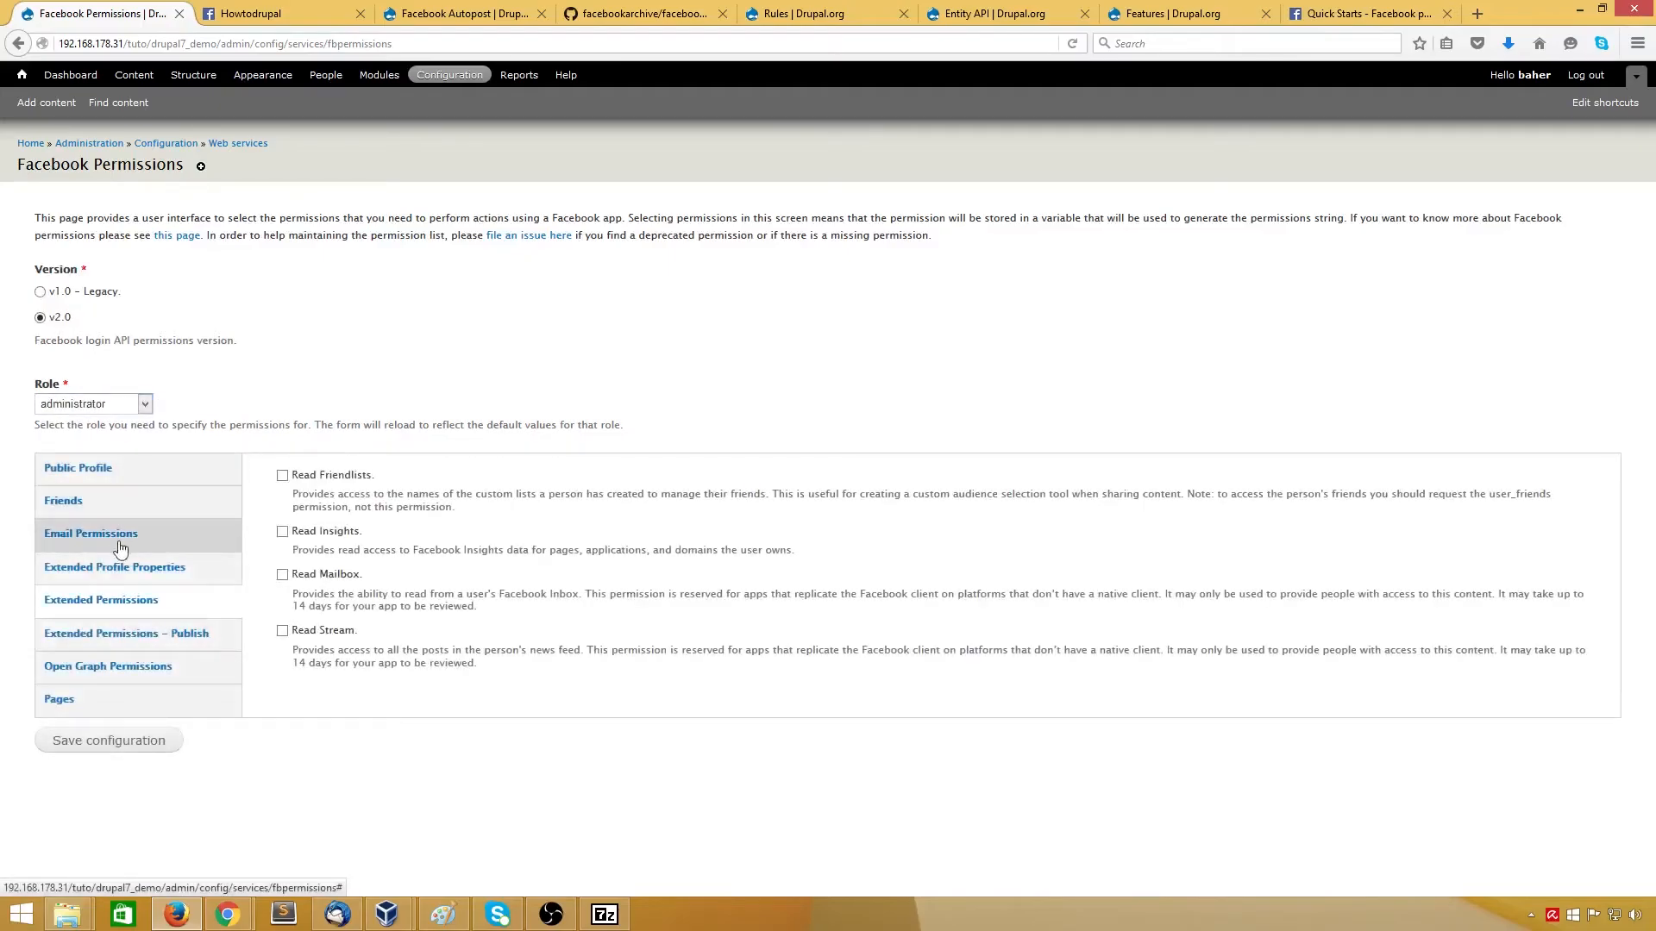
click(130, 707)
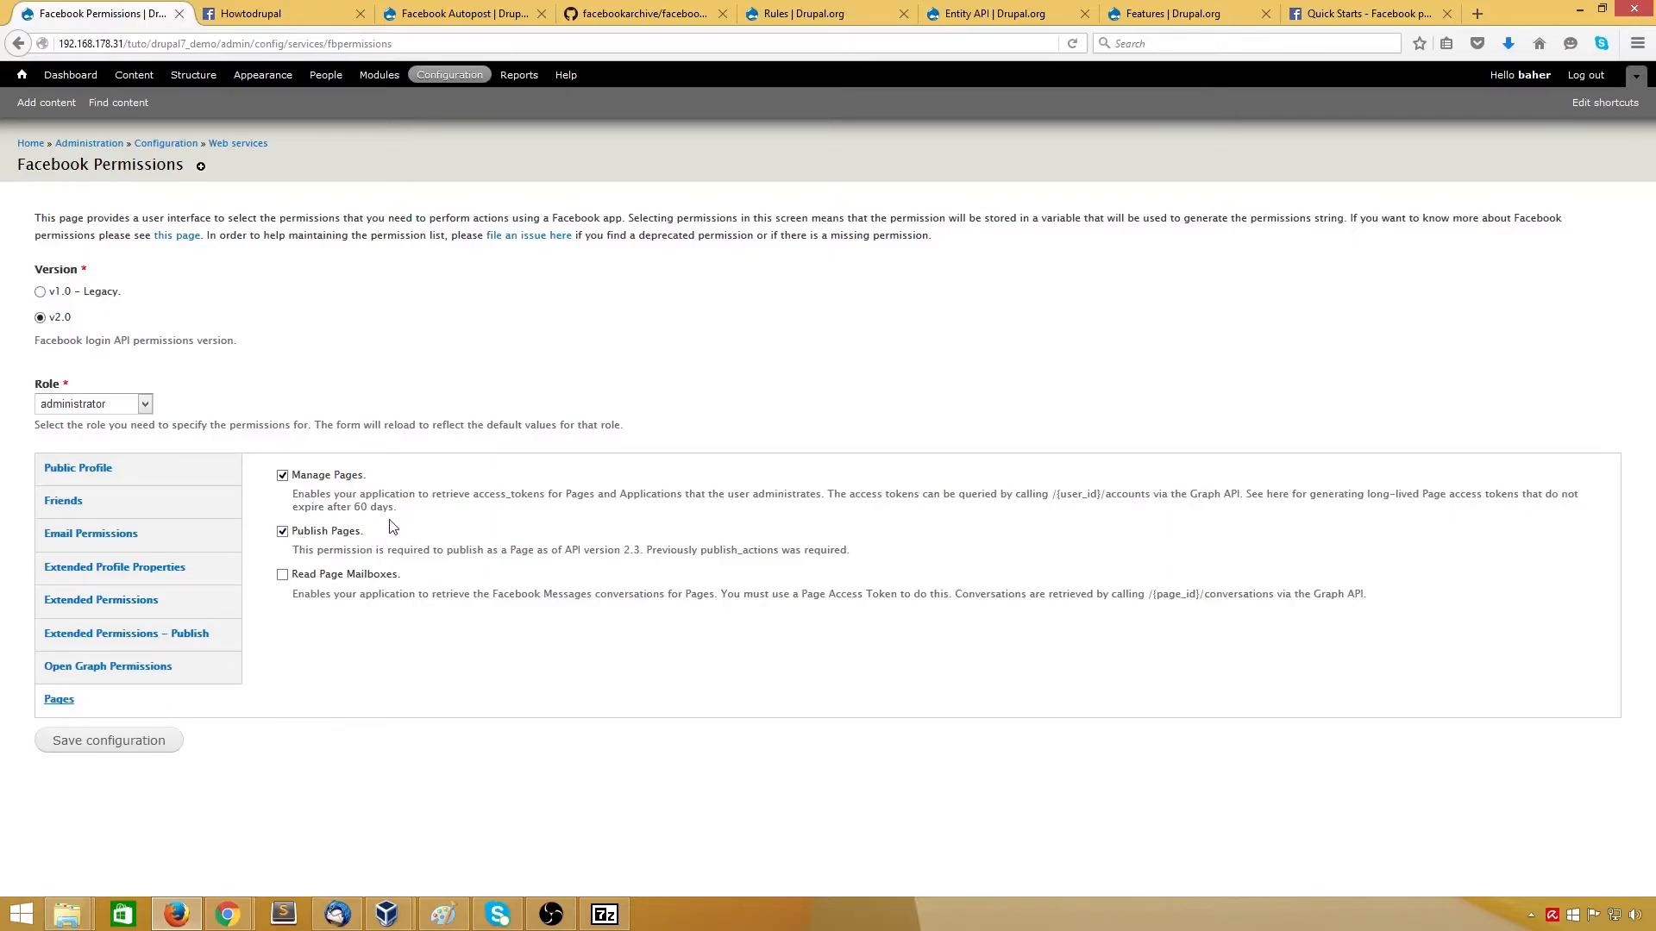
click(131, 744)
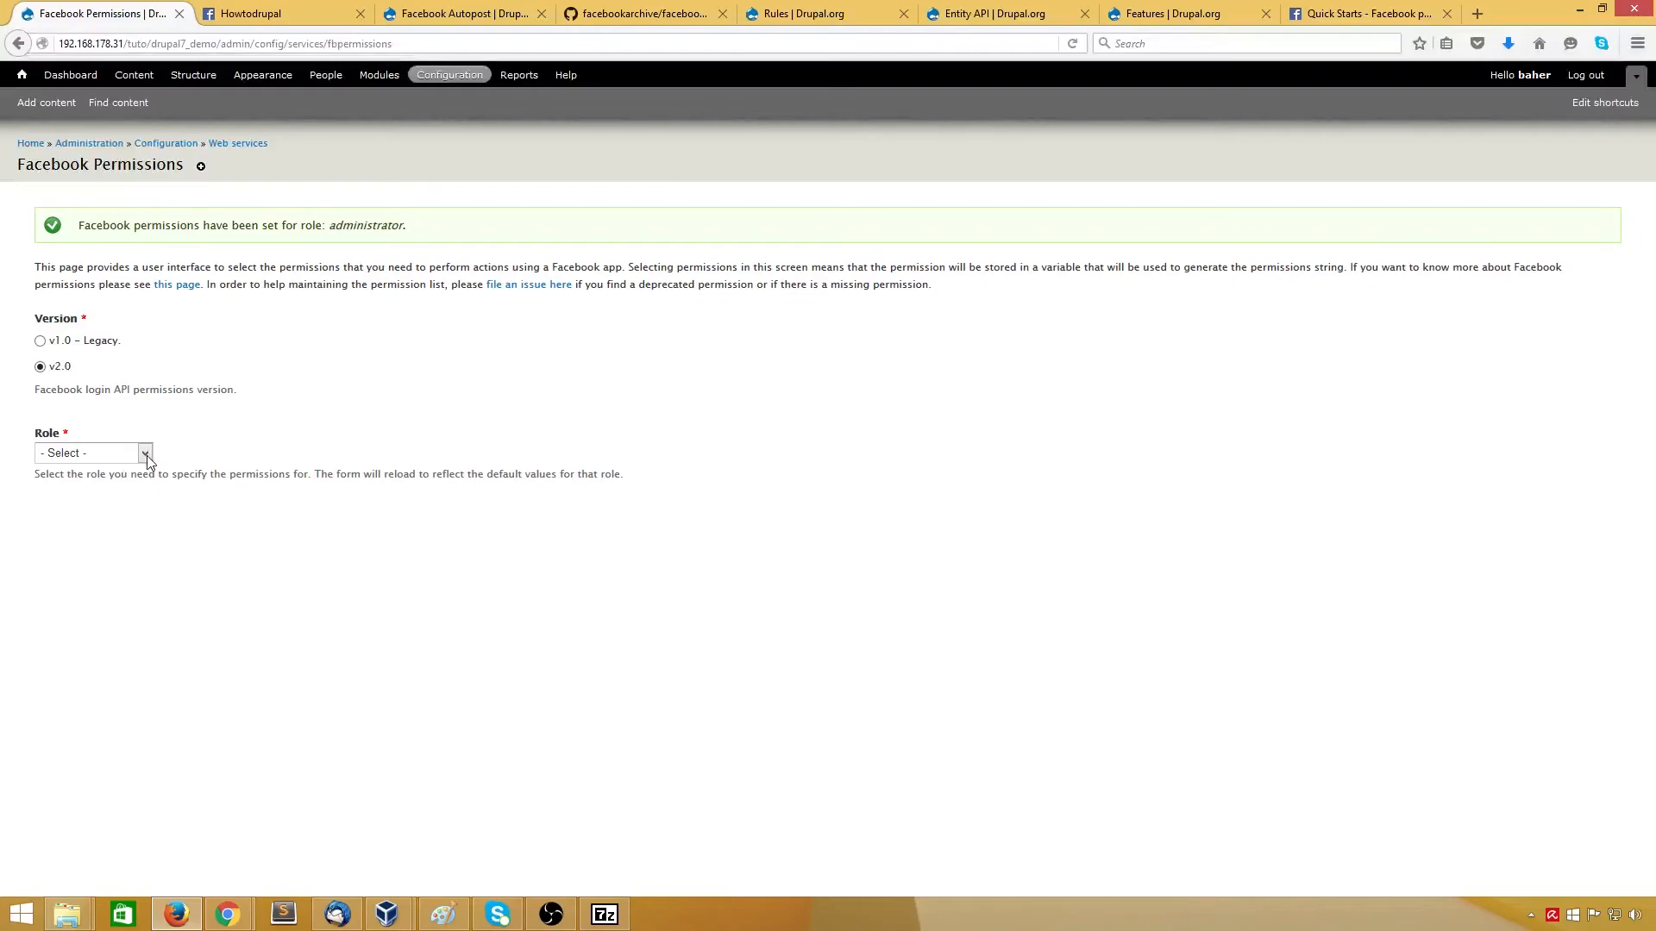
click(145, 455)
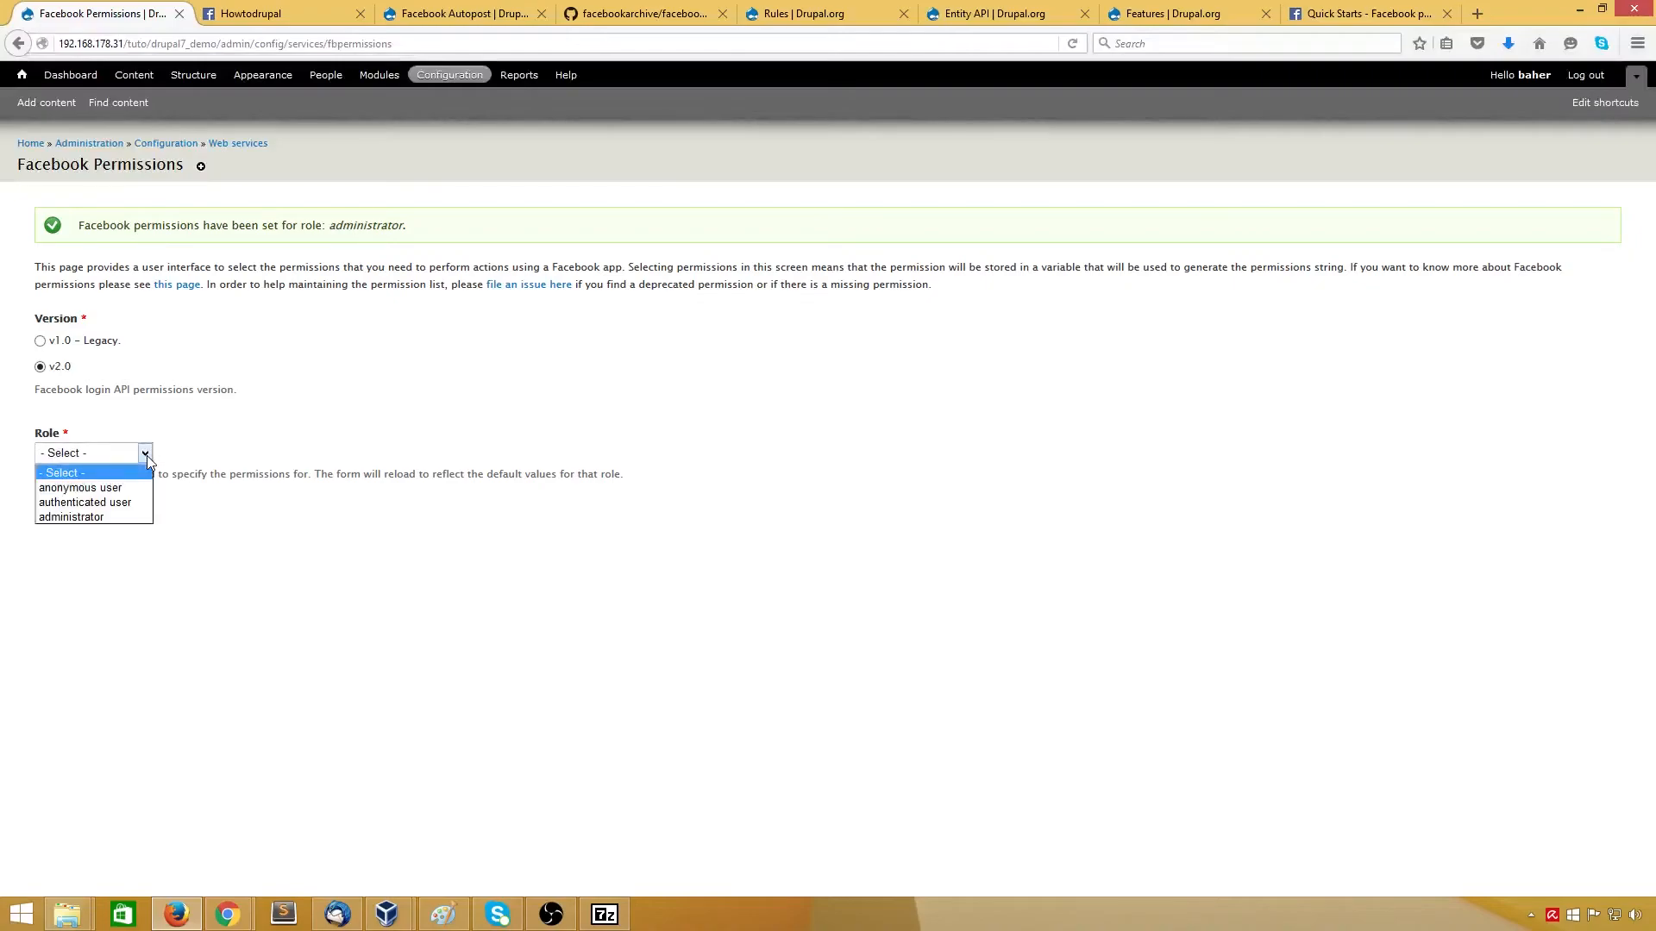
click(345, 580)
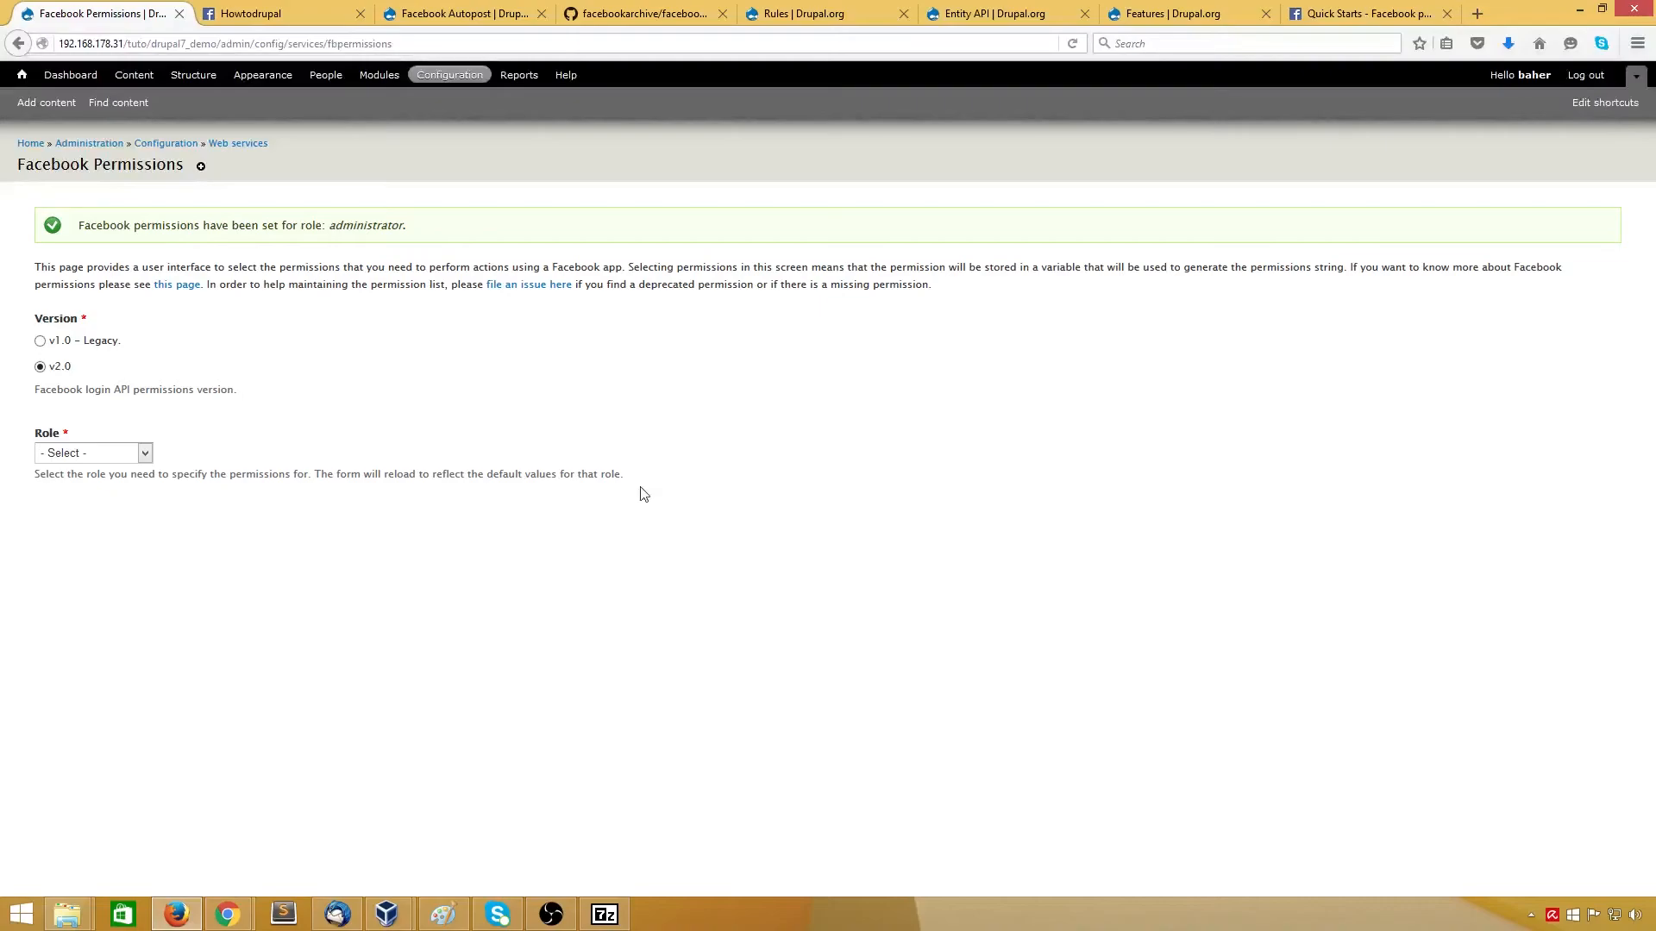
Step: View the Howtodrupal page, switch to Paint to examine the Facebook SDK error screenshot, and return to the browser
click(288, 18)
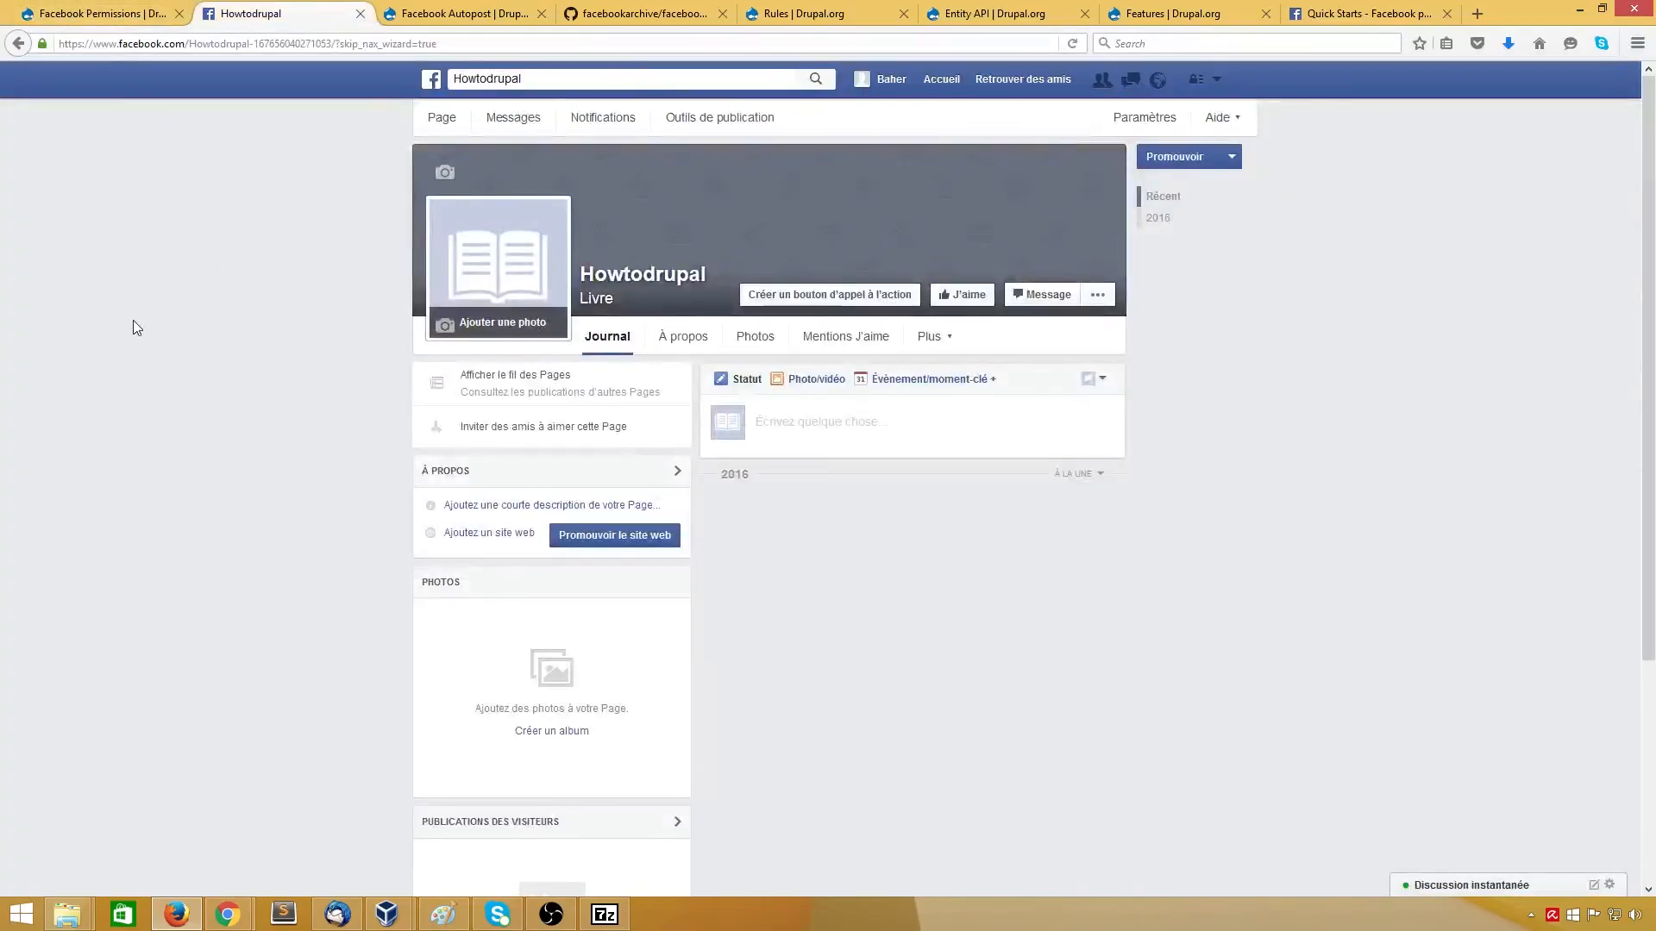
click(443, 914)
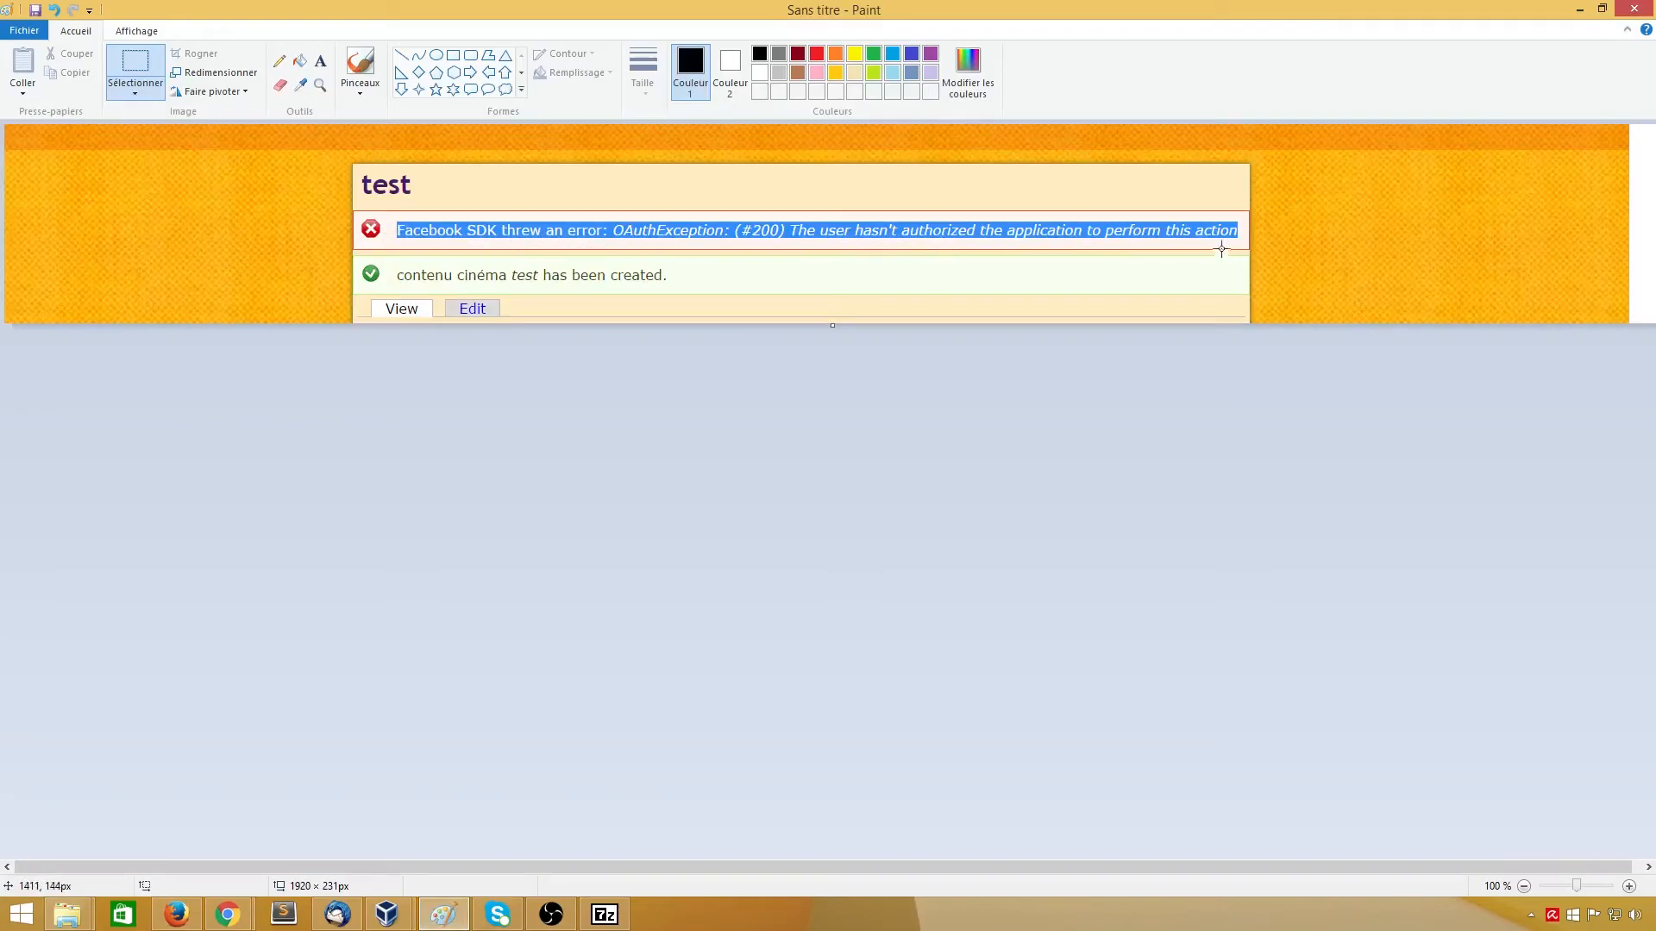
click(1579, 11)
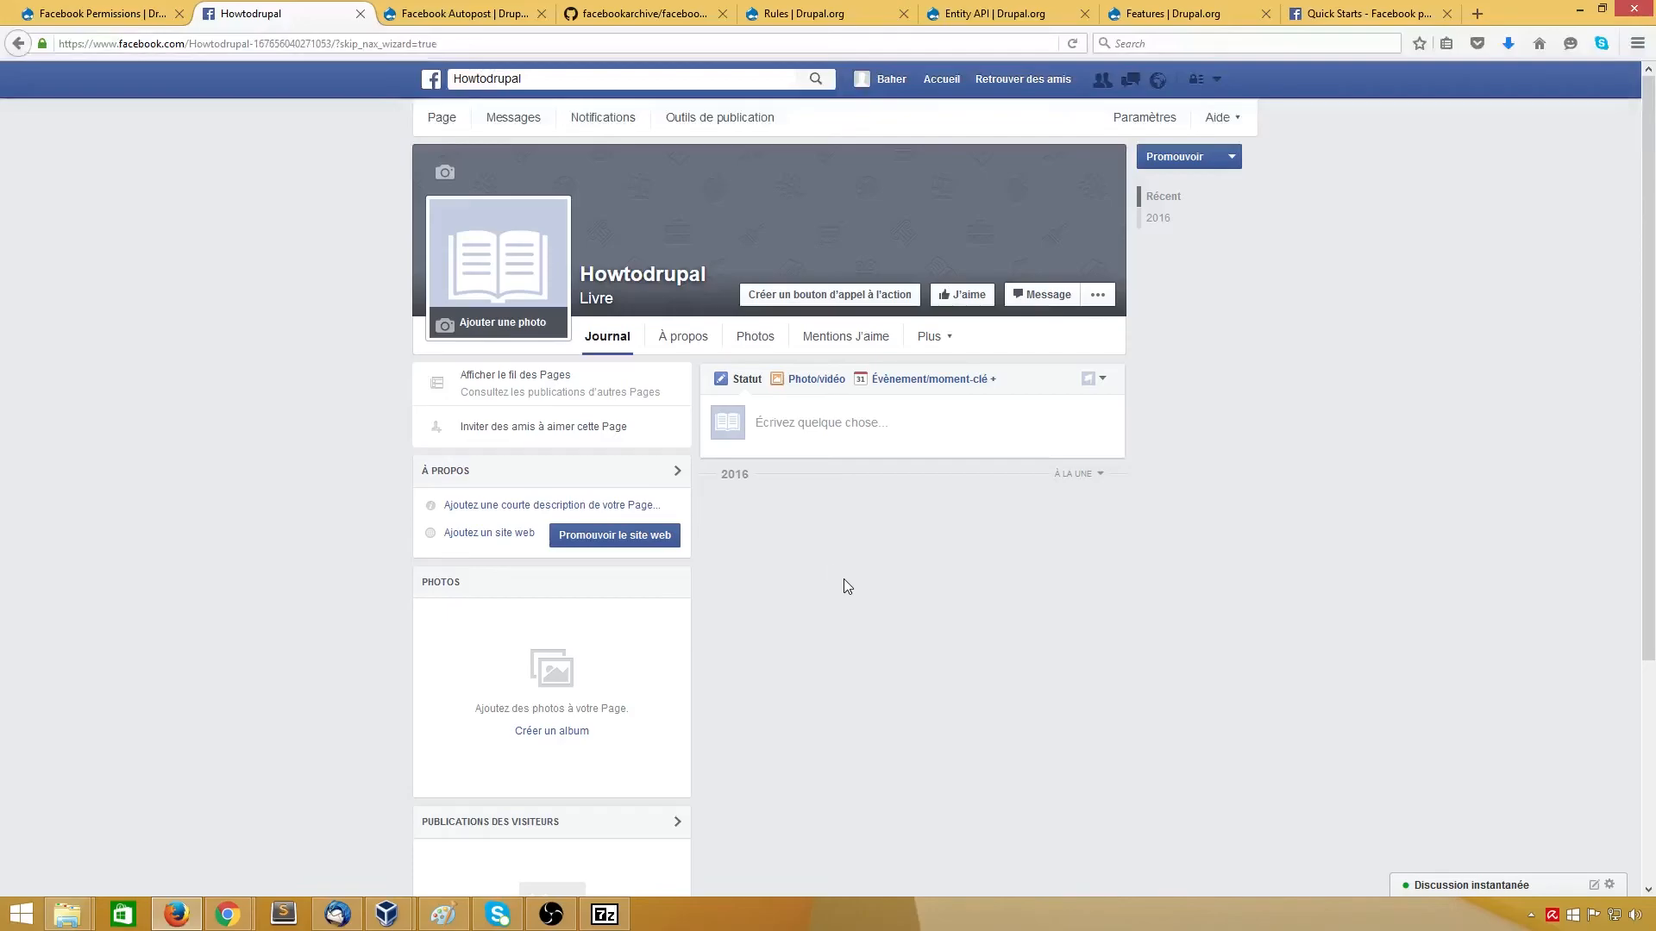
Step: Open the TutosurDrupal app's dashboard on the Facebook for Developers site
click(467, 15)
click(318, 17)
click(444, 17)
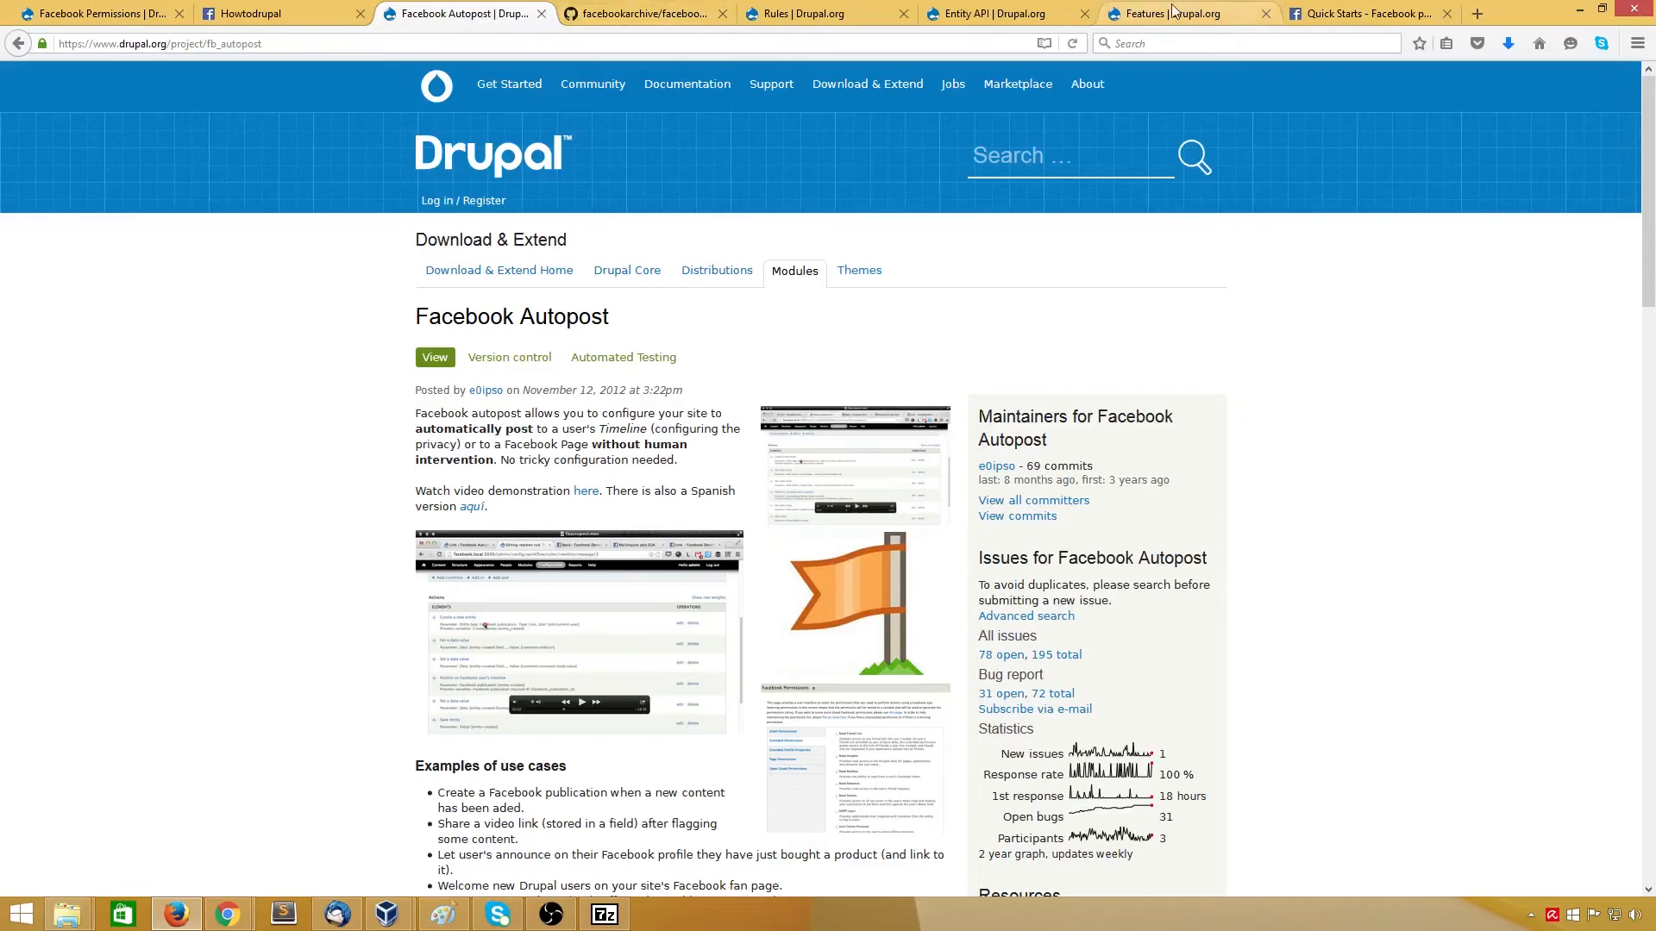
click(1314, 14)
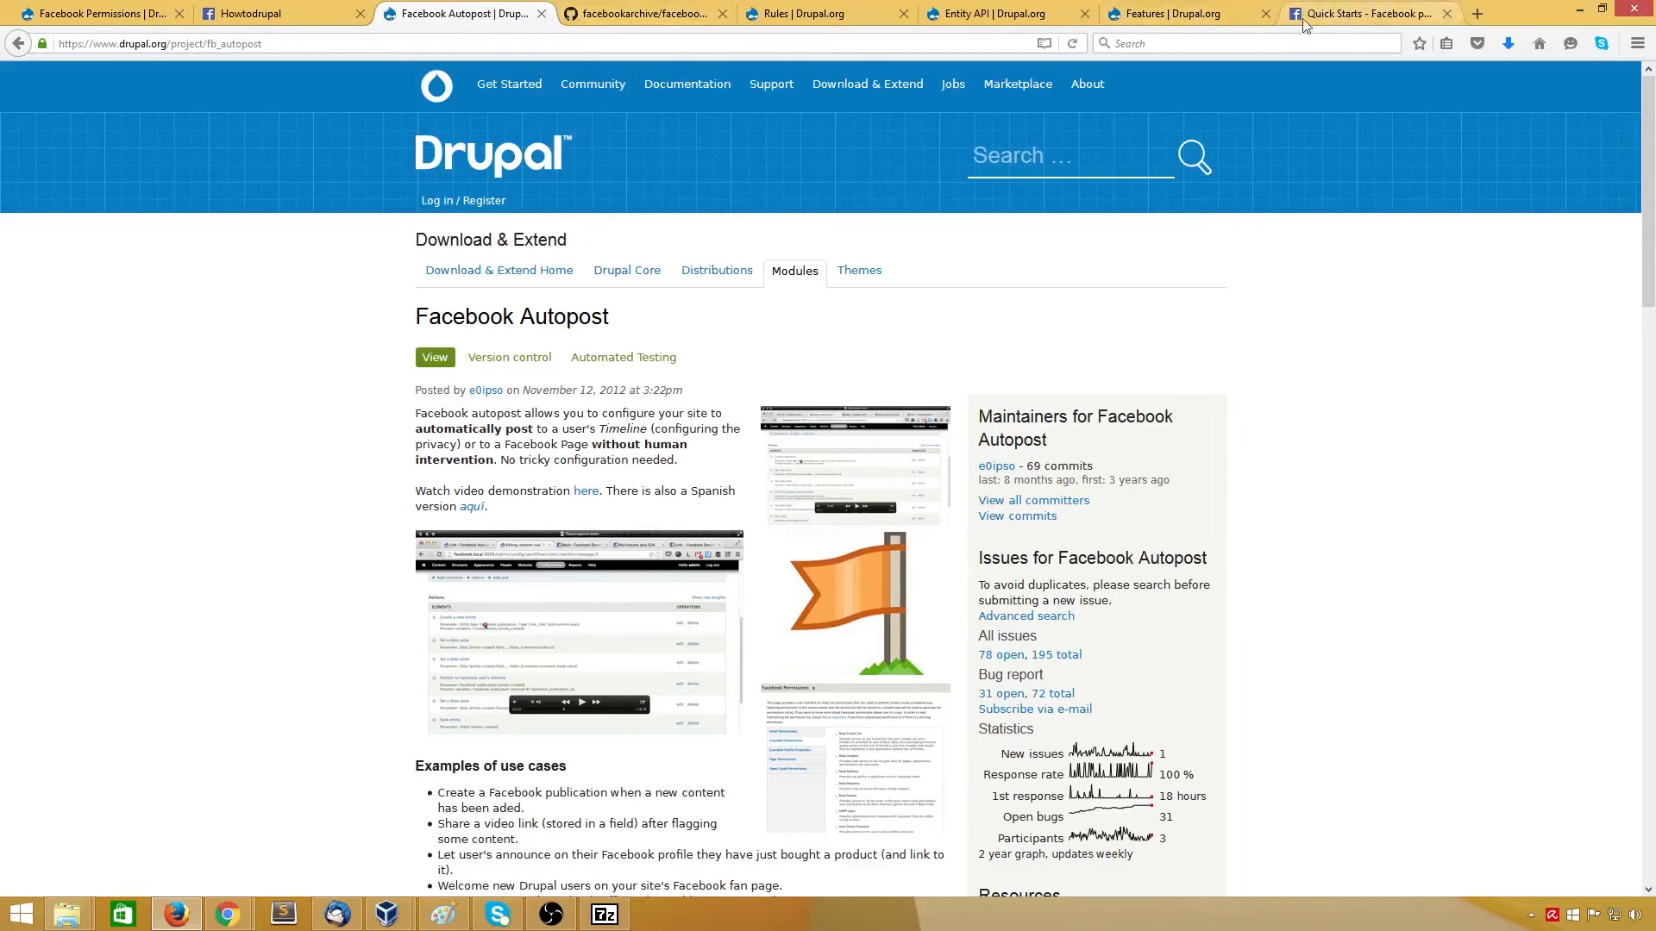
scroll(324, 280, up, 7)
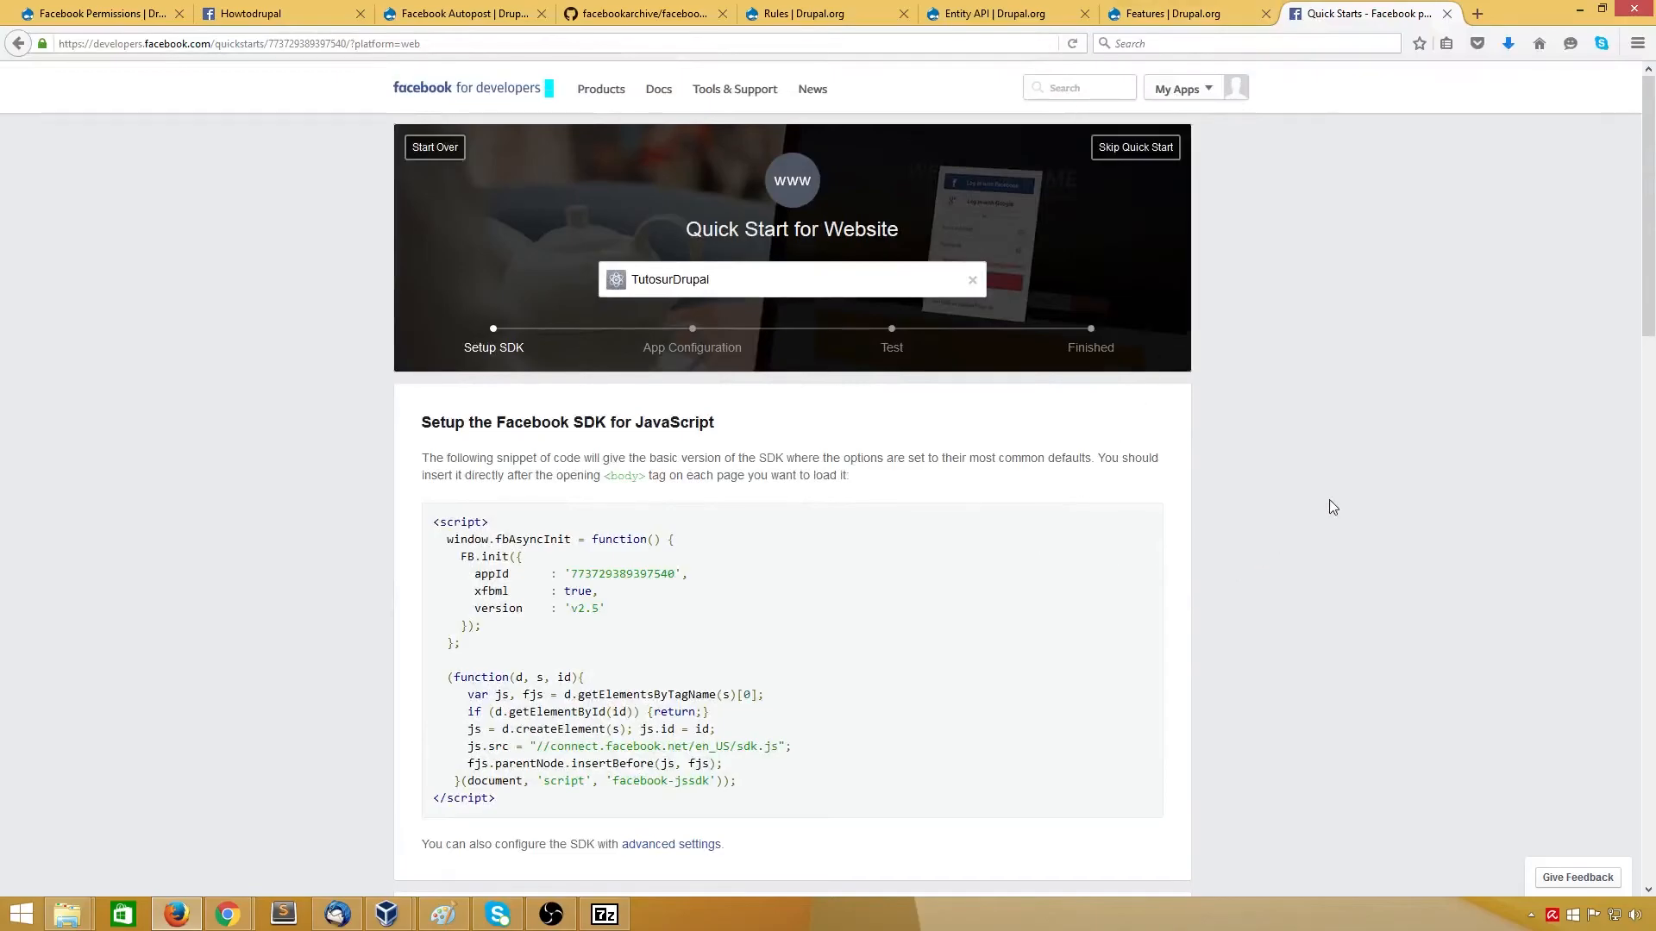
click(474, 96)
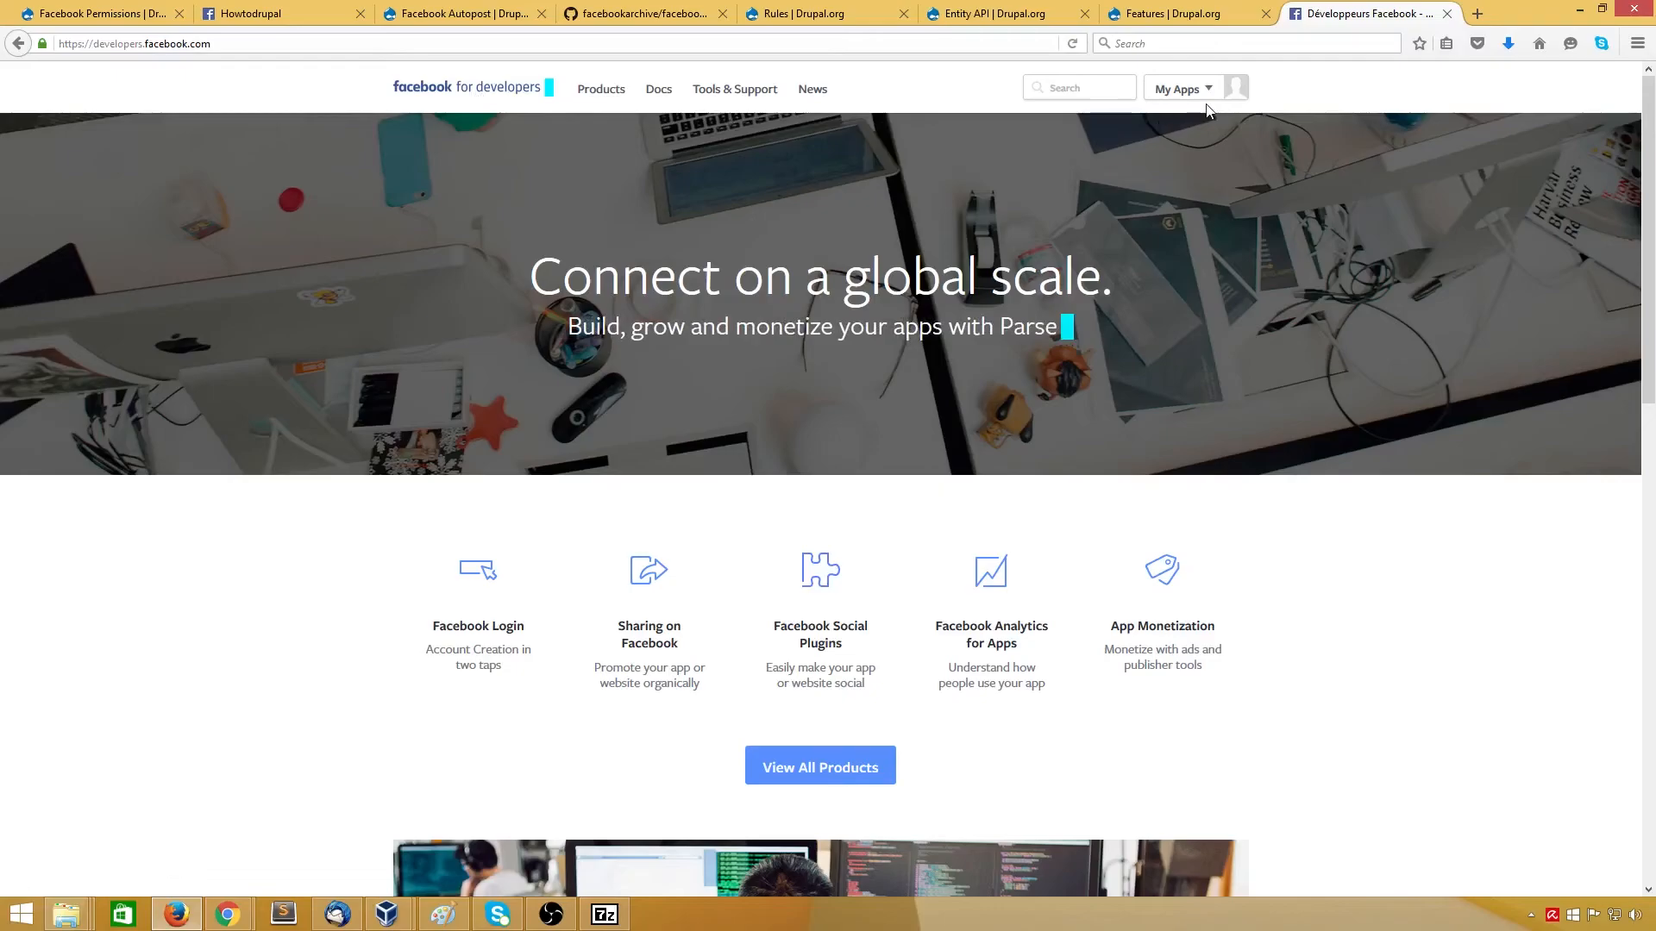
mouse_move(1212, 109)
click(1169, 138)
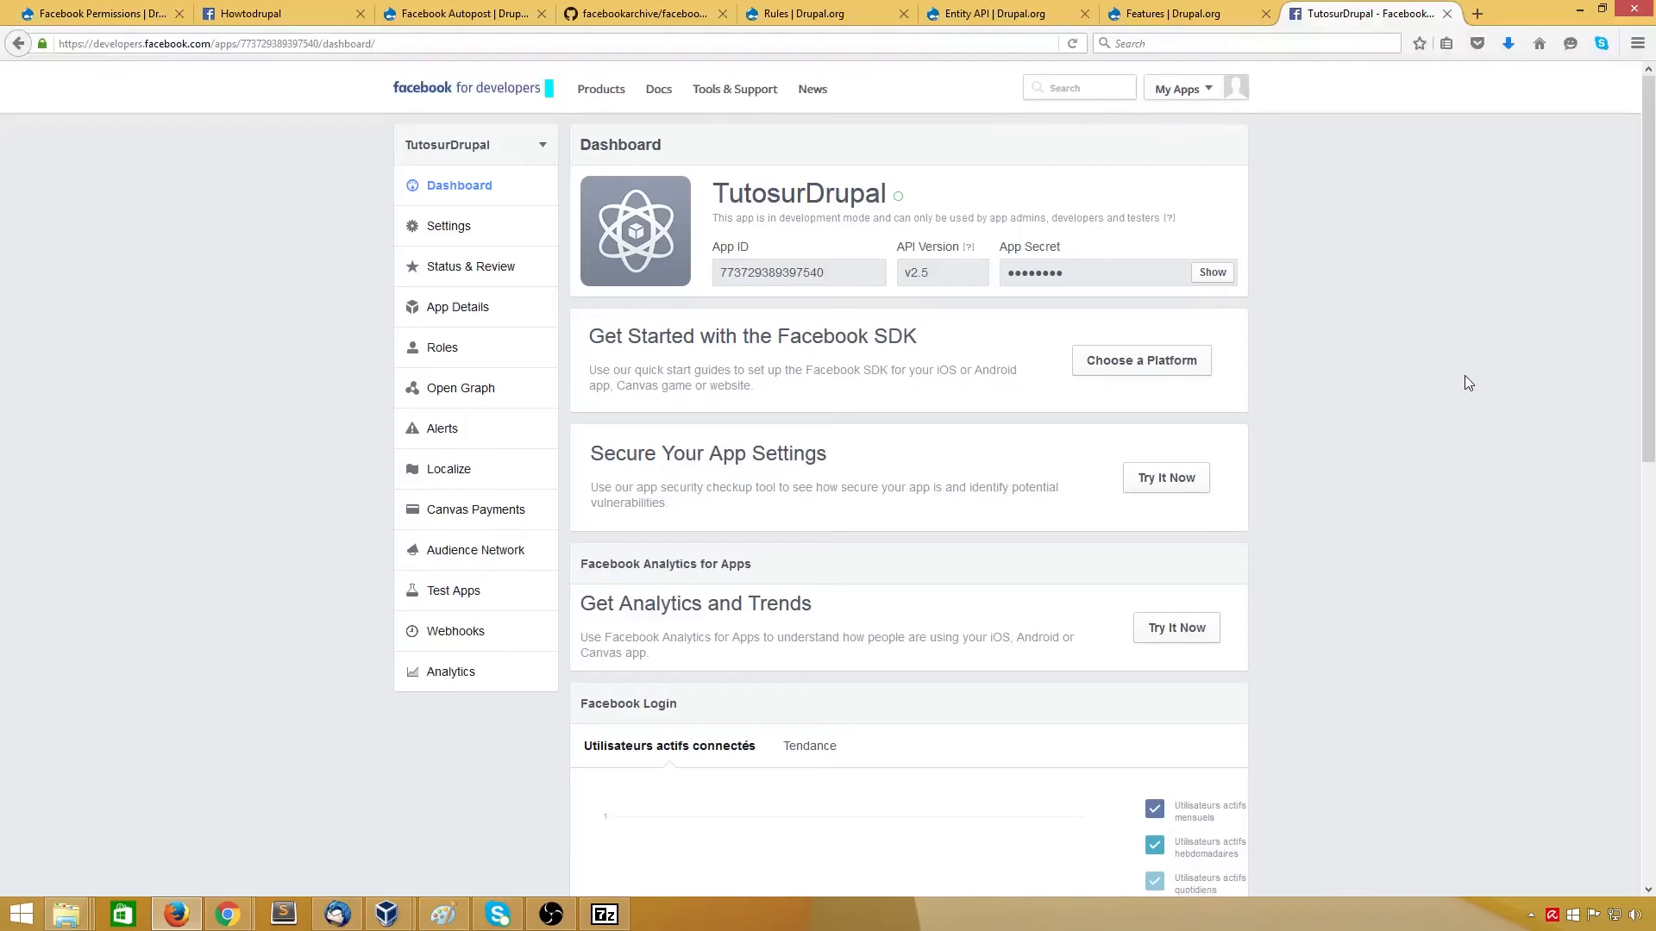
Step: Open the App Center permissions configuration in the app's details and set the authentication token parameter to "Fragment d'URI (#access_token=...)"
click(455, 312)
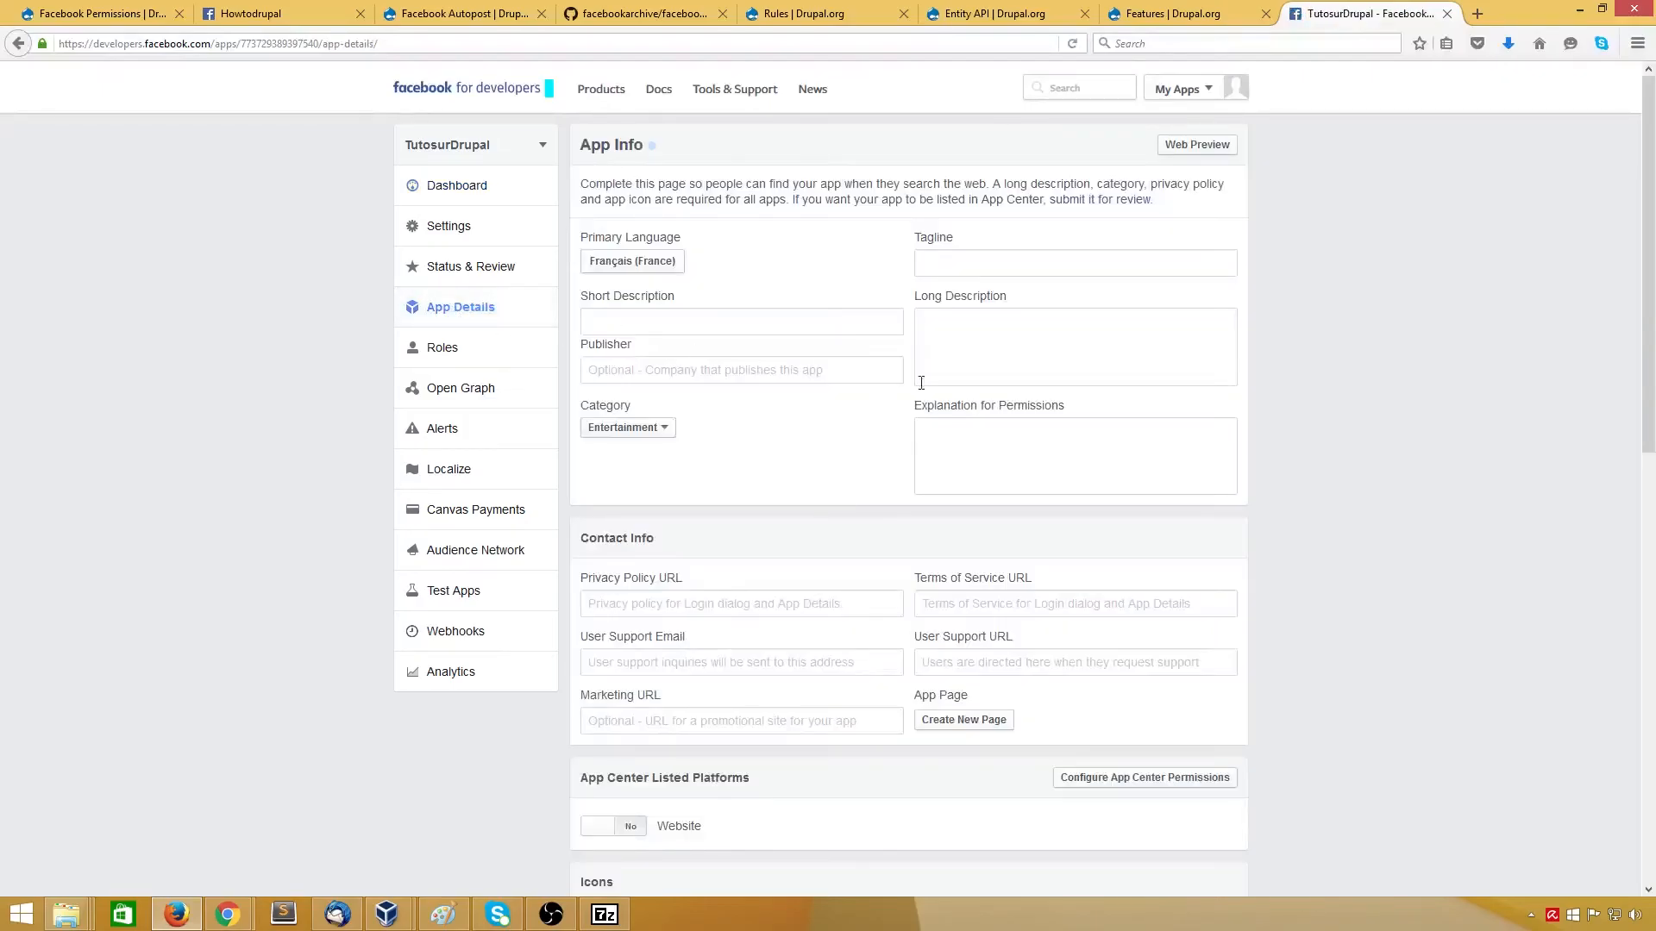
scroll(1326, 567, down, 3)
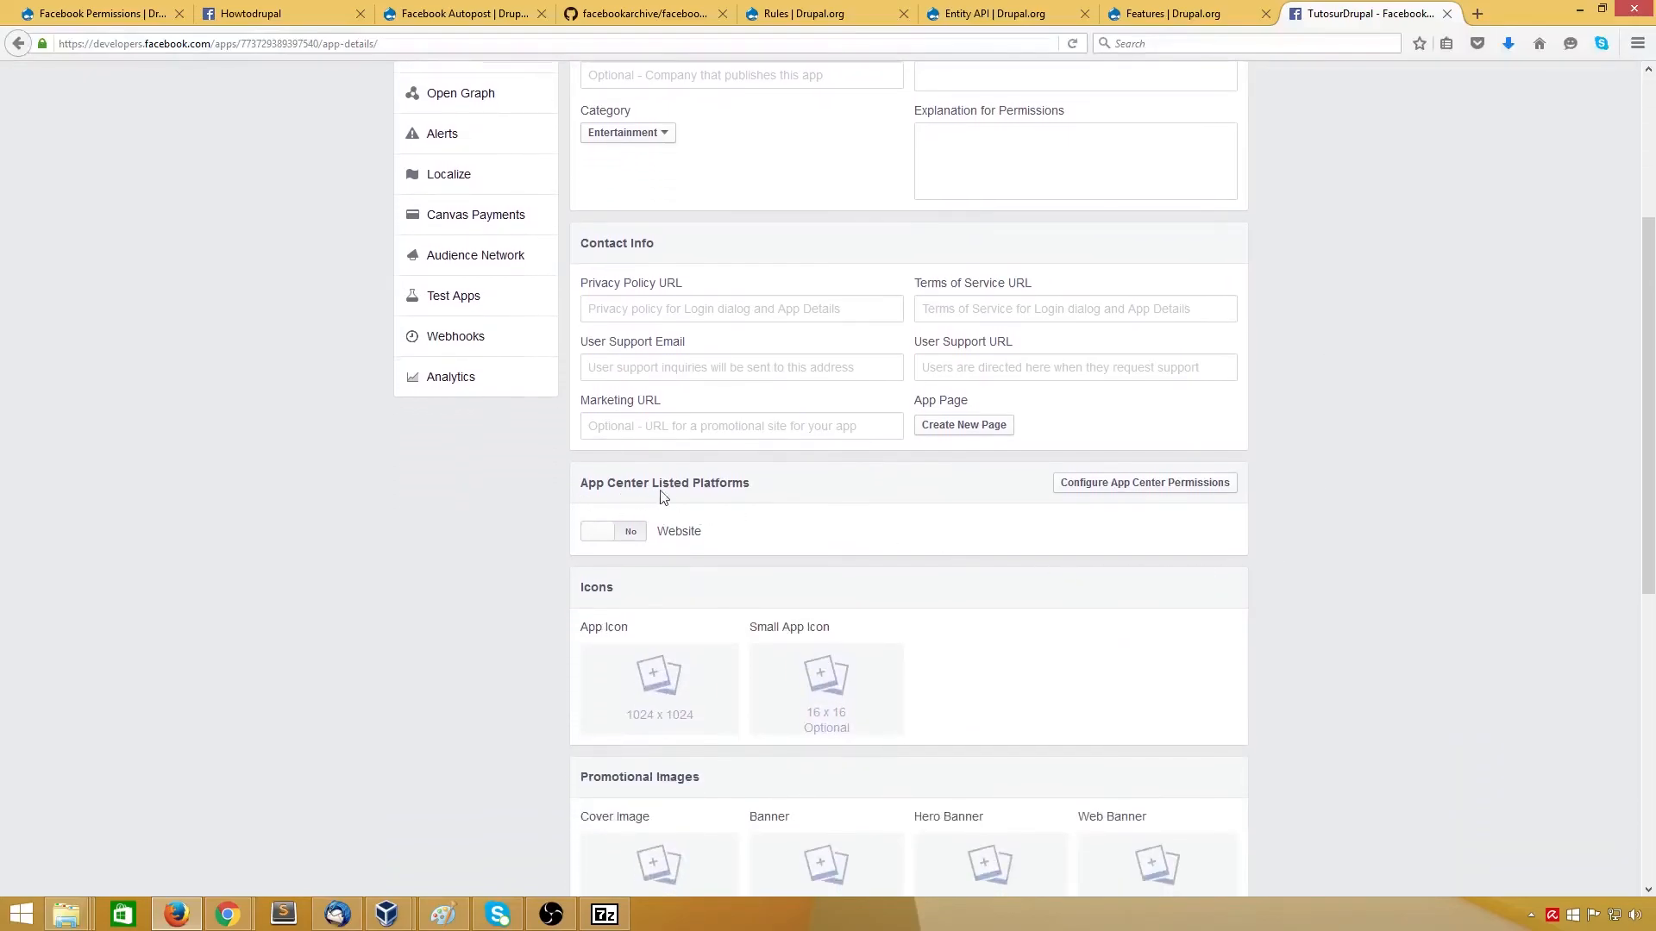
click(1101, 484)
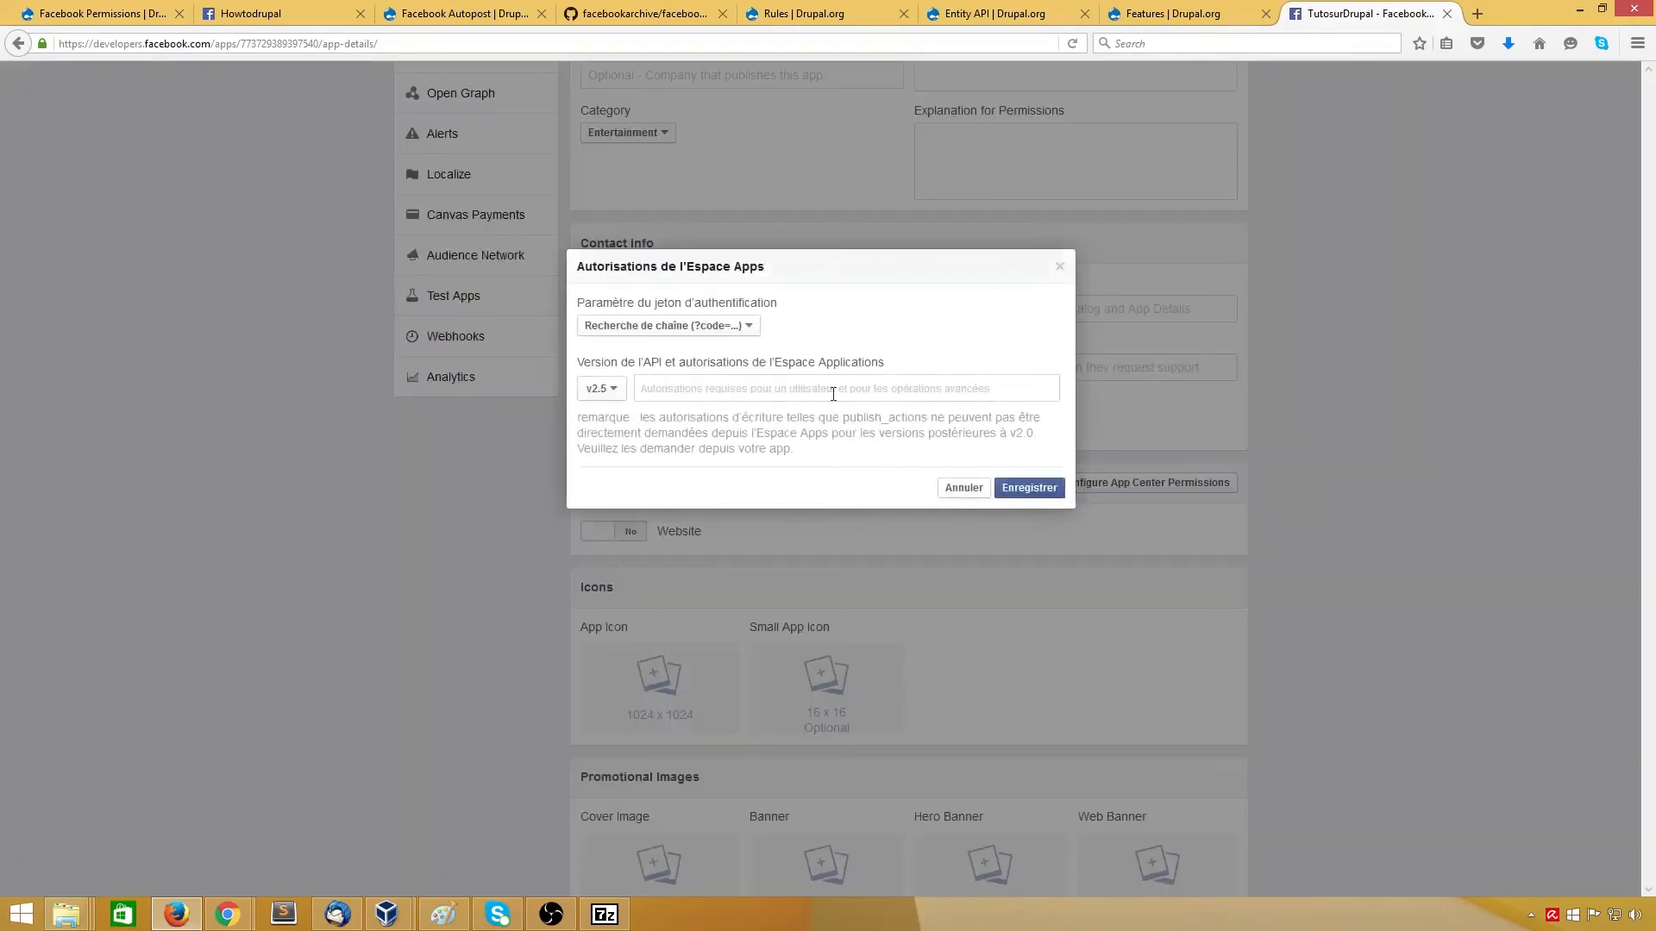
click(747, 328)
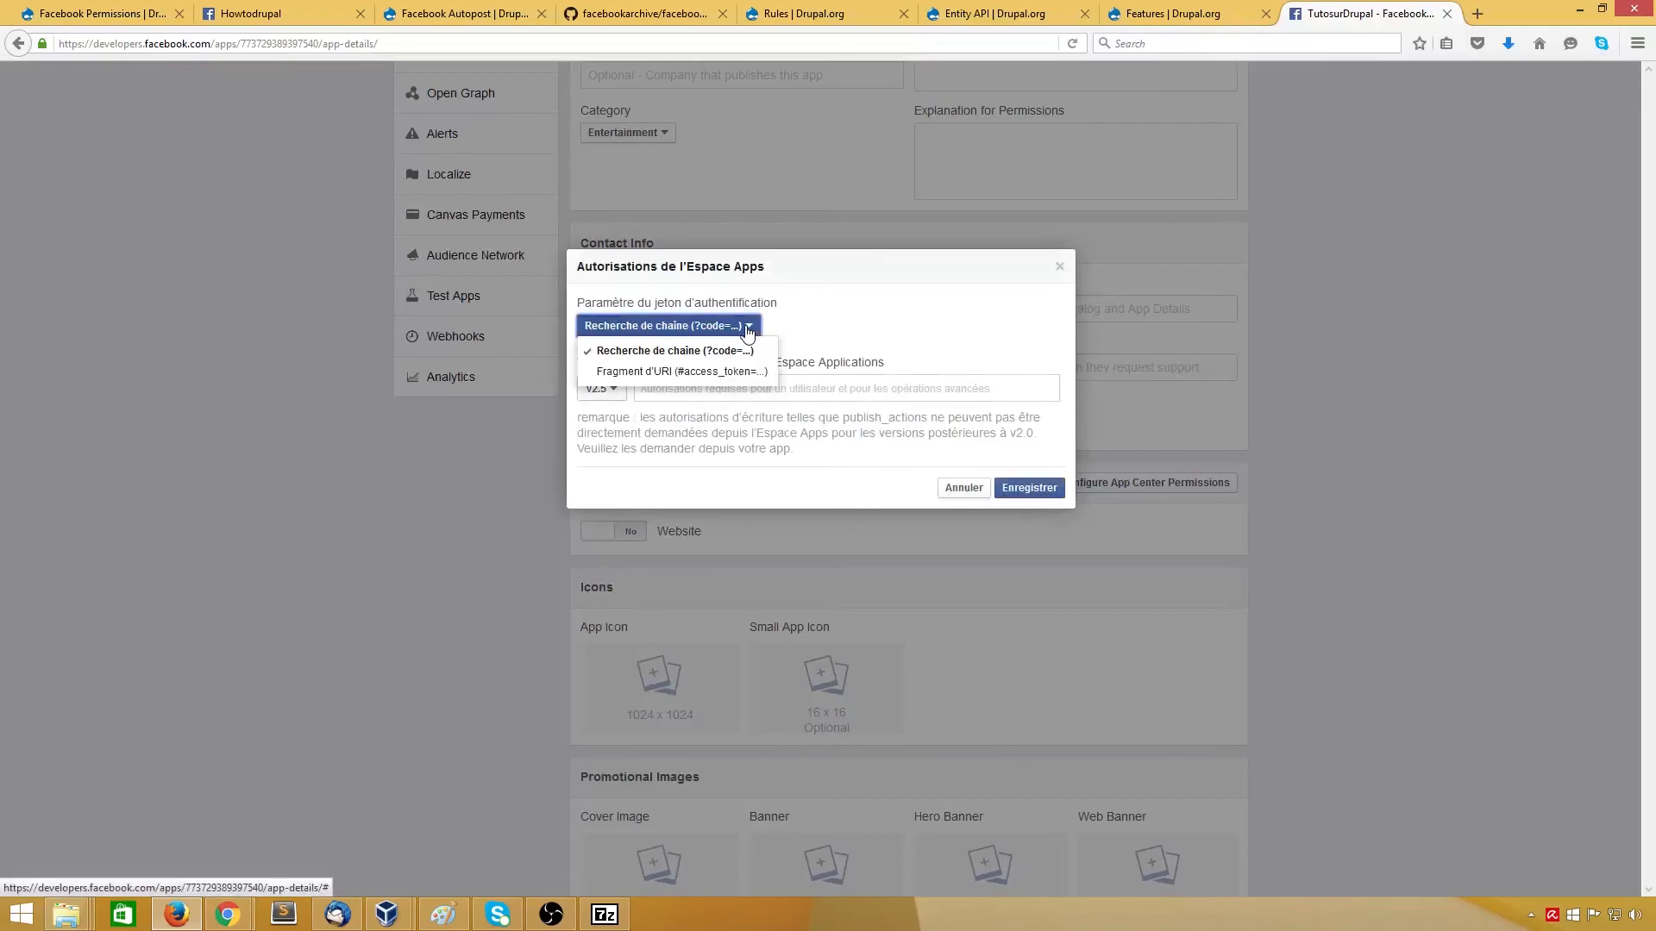
click(664, 372)
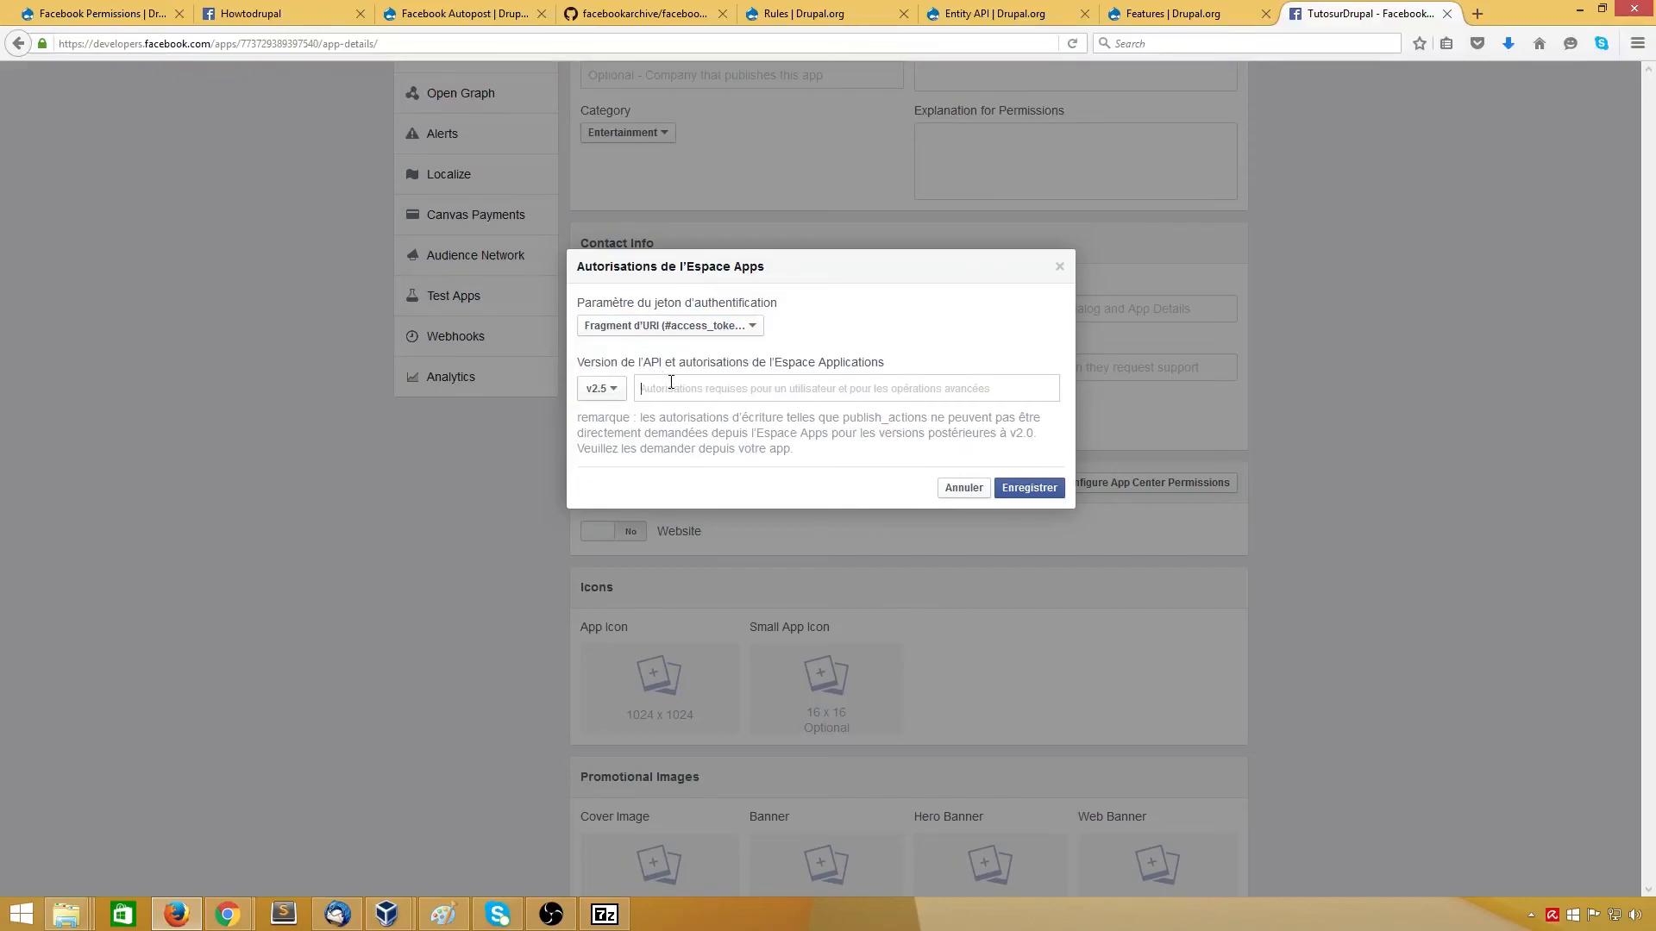
Step: Add the manage_pages and publish_pages permissions for API version v2.5 and save the App Center permissions
text(mana)
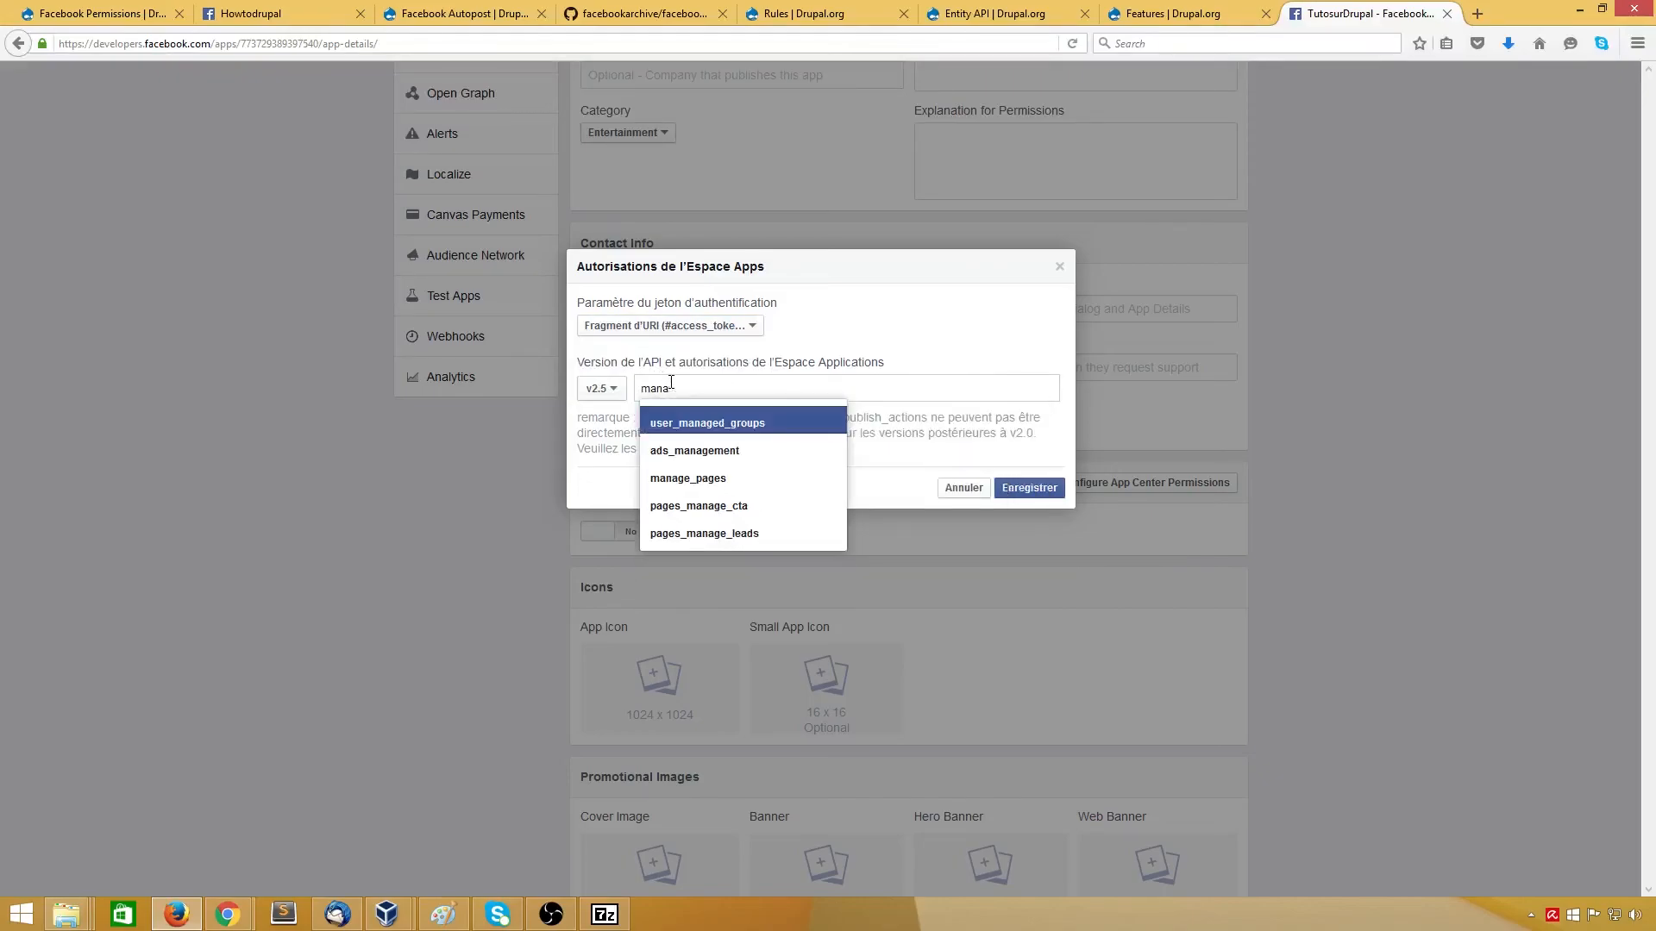
click(694, 477)
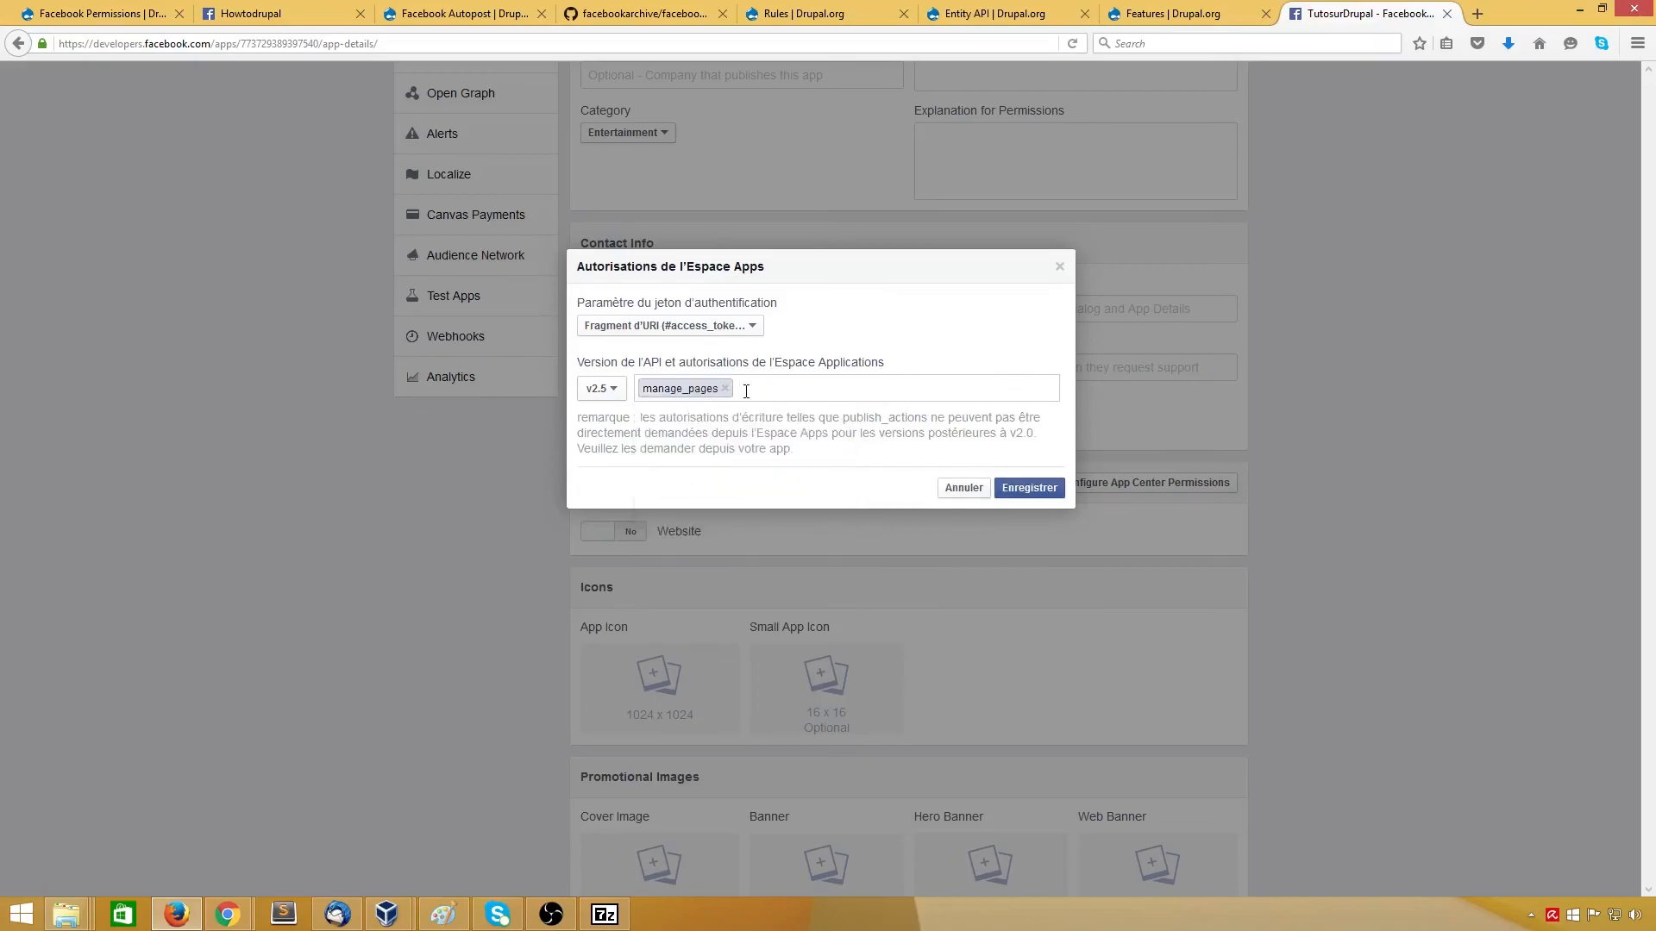
text(publ)
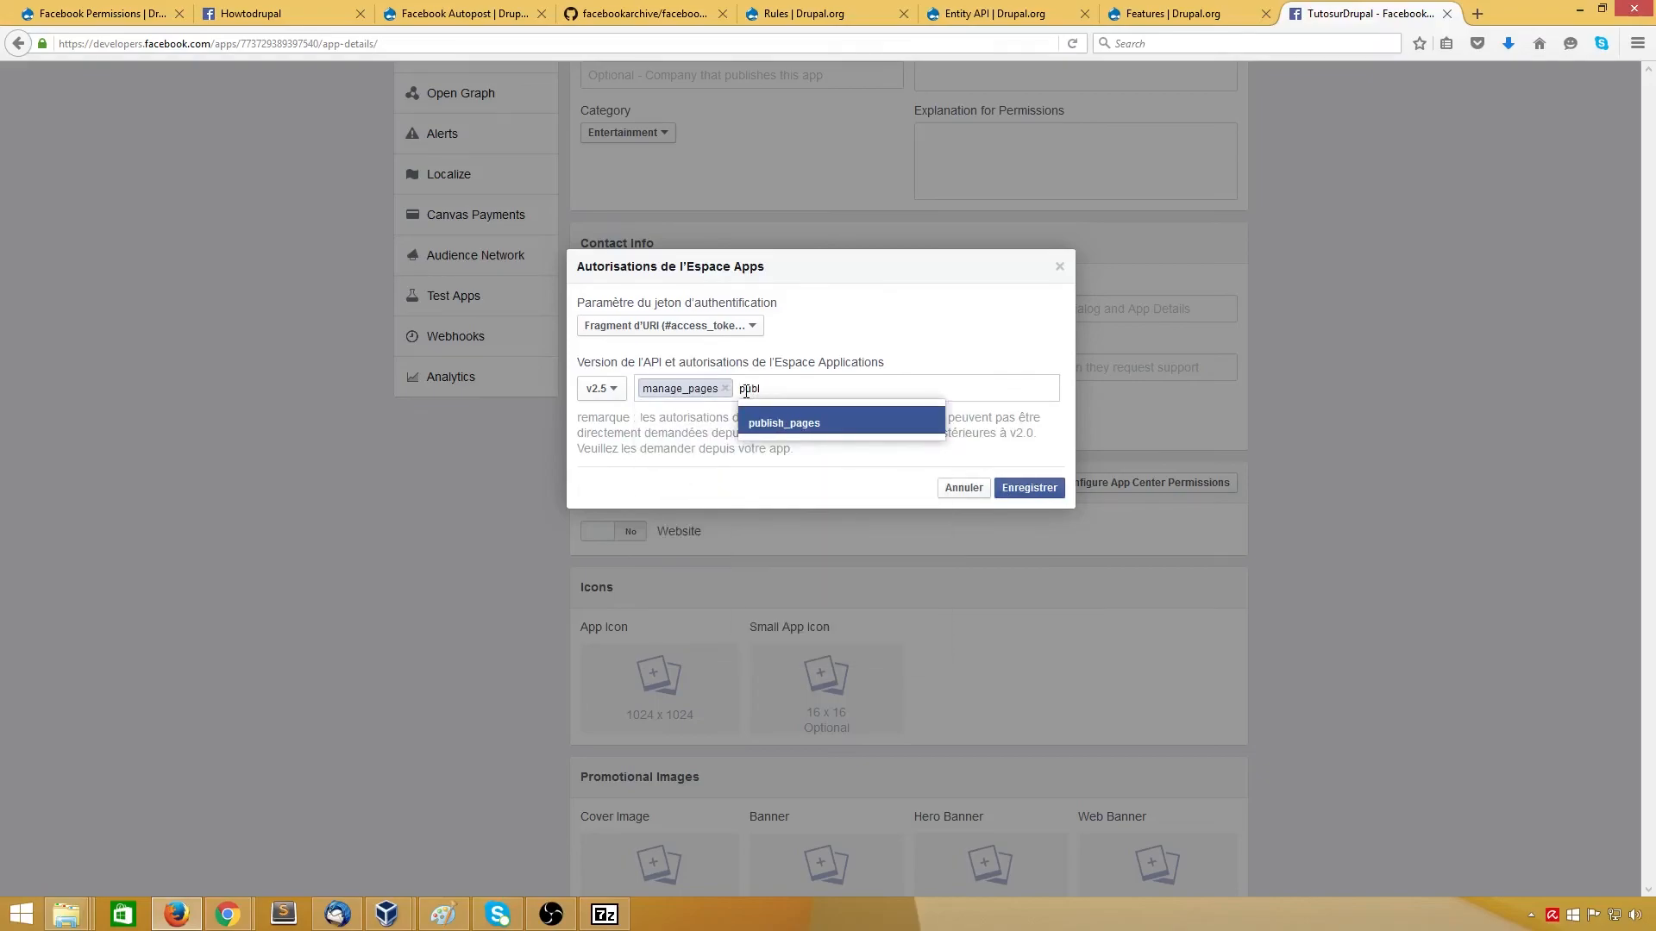
click(881, 436)
click(1023, 490)
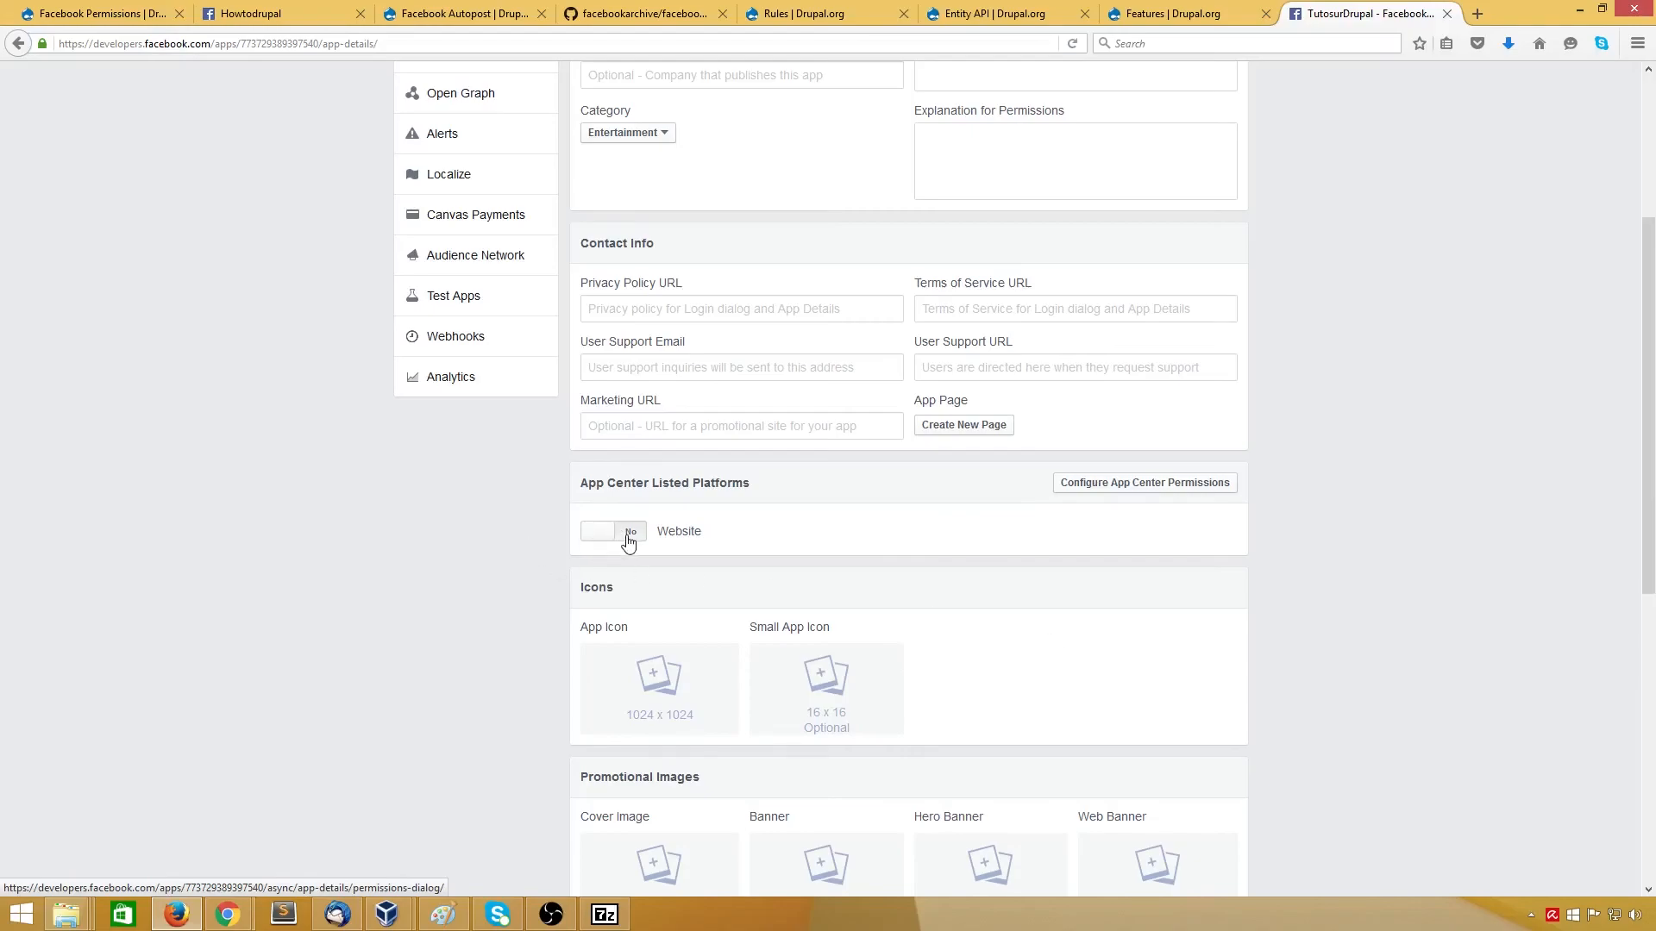
Step: Enable Website as an App Center listed platform and save the app details changes
scroll(1102, 628, down, 6)
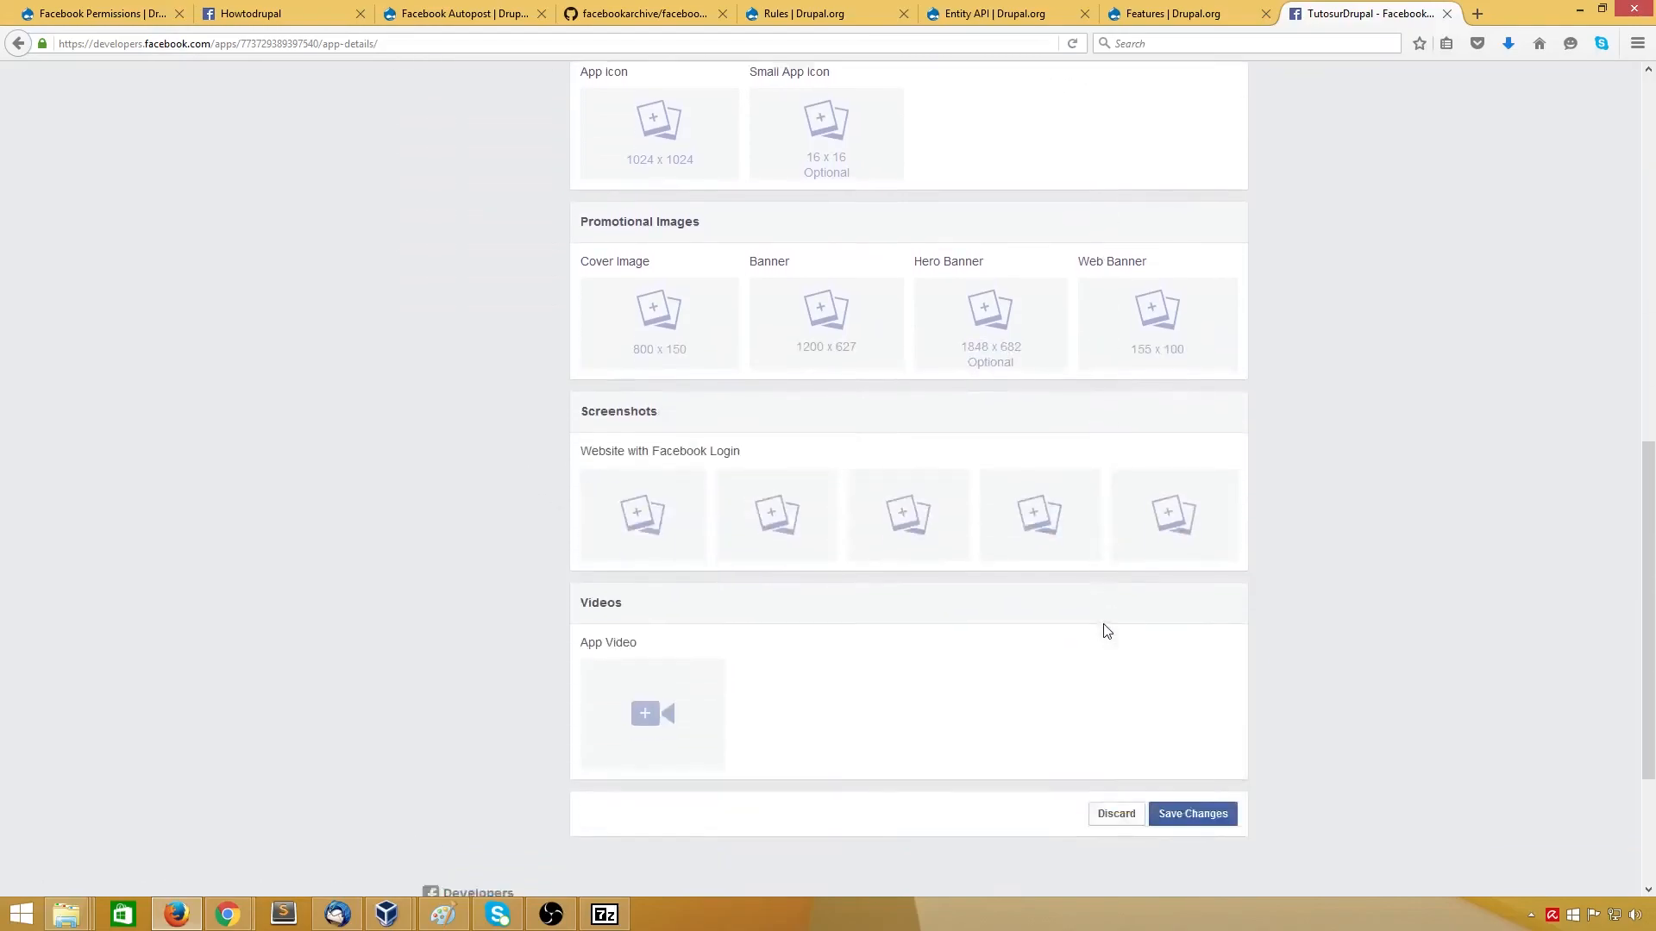
scroll(1106, 630, down, 3)
click(1197, 576)
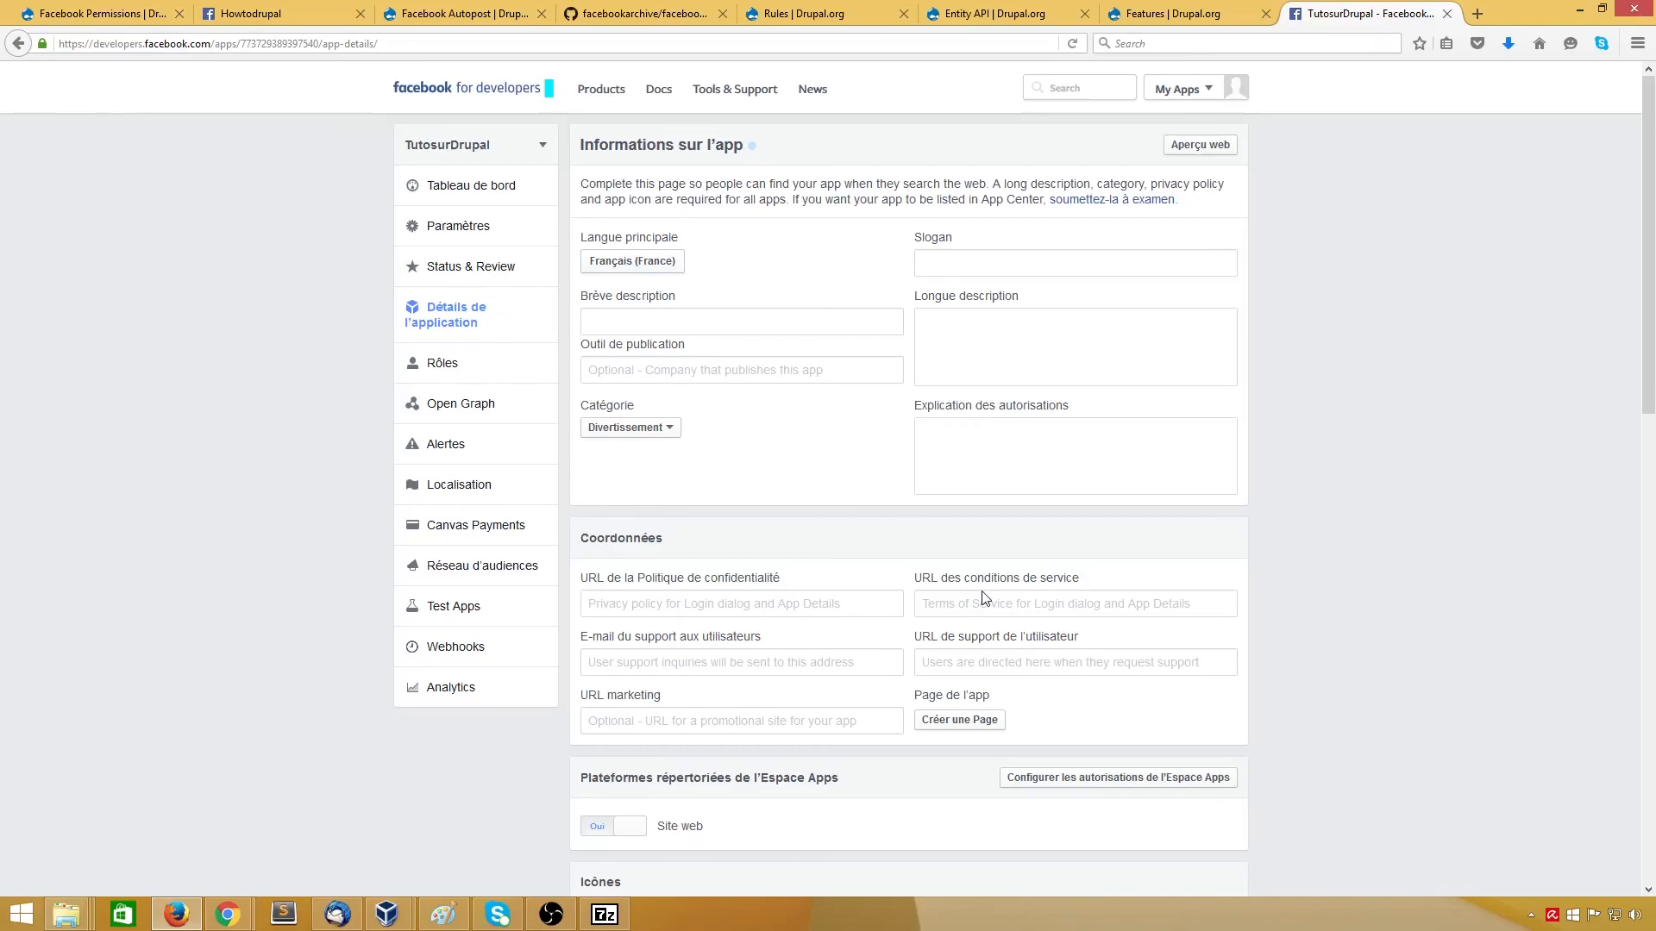
Step: Return to the Drupal Facebook Permissions page and review the administrator role's Manage Pages and Publish Pages permissions
click(102, 15)
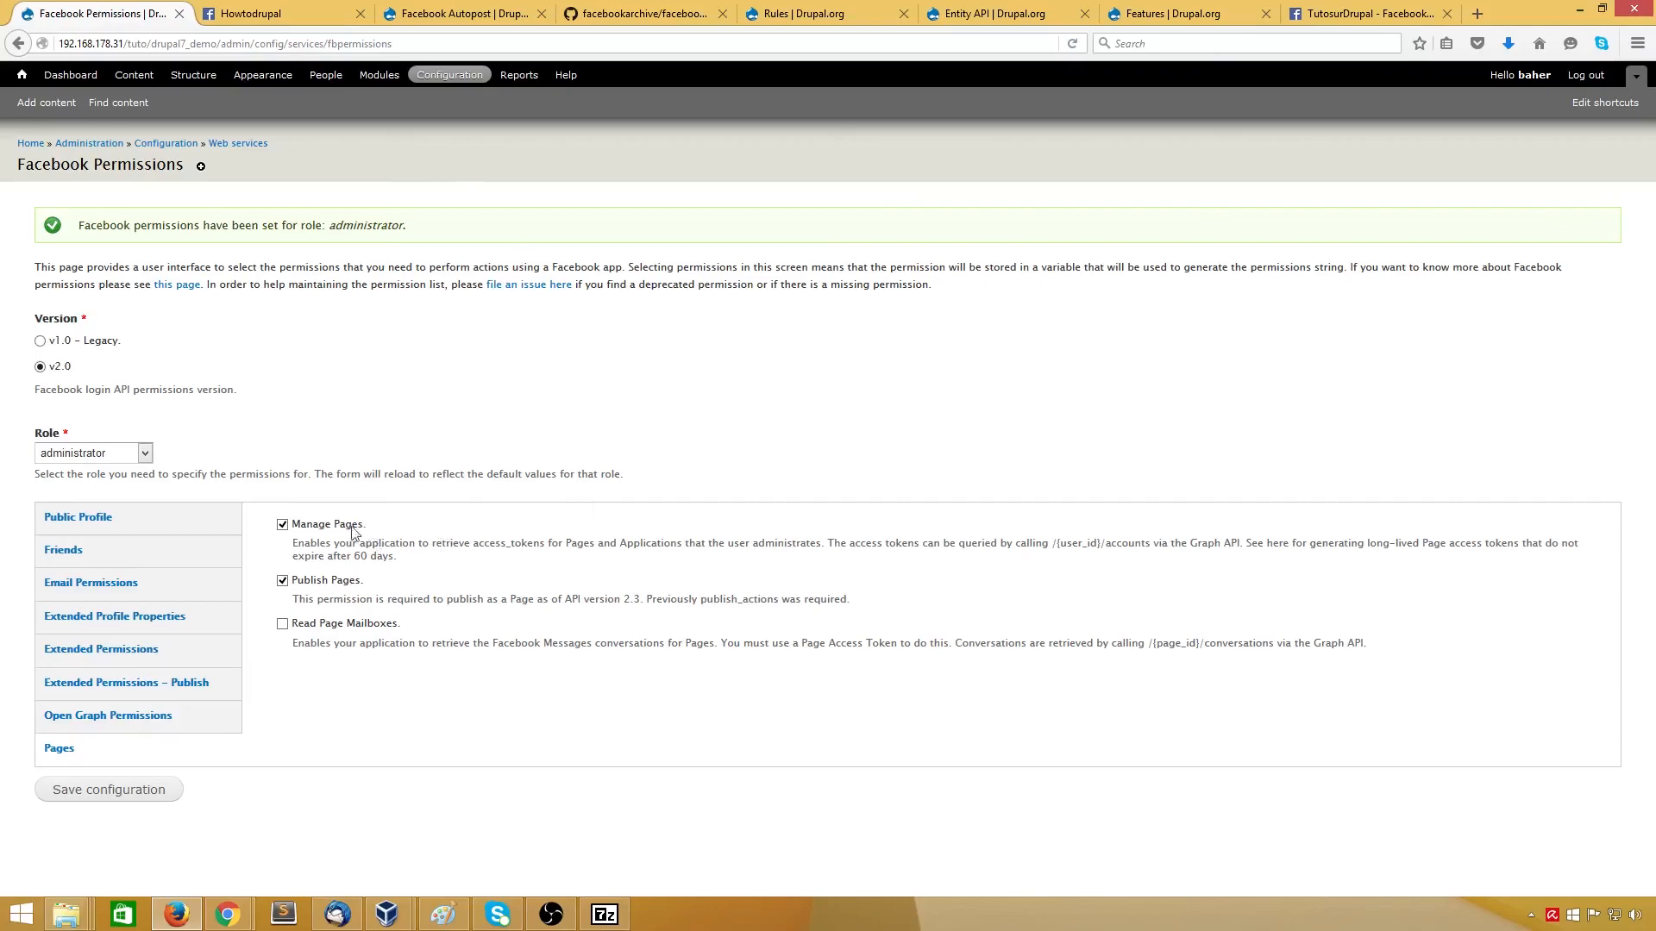
drag(376, 584, 295, 589)
click(569, 598)
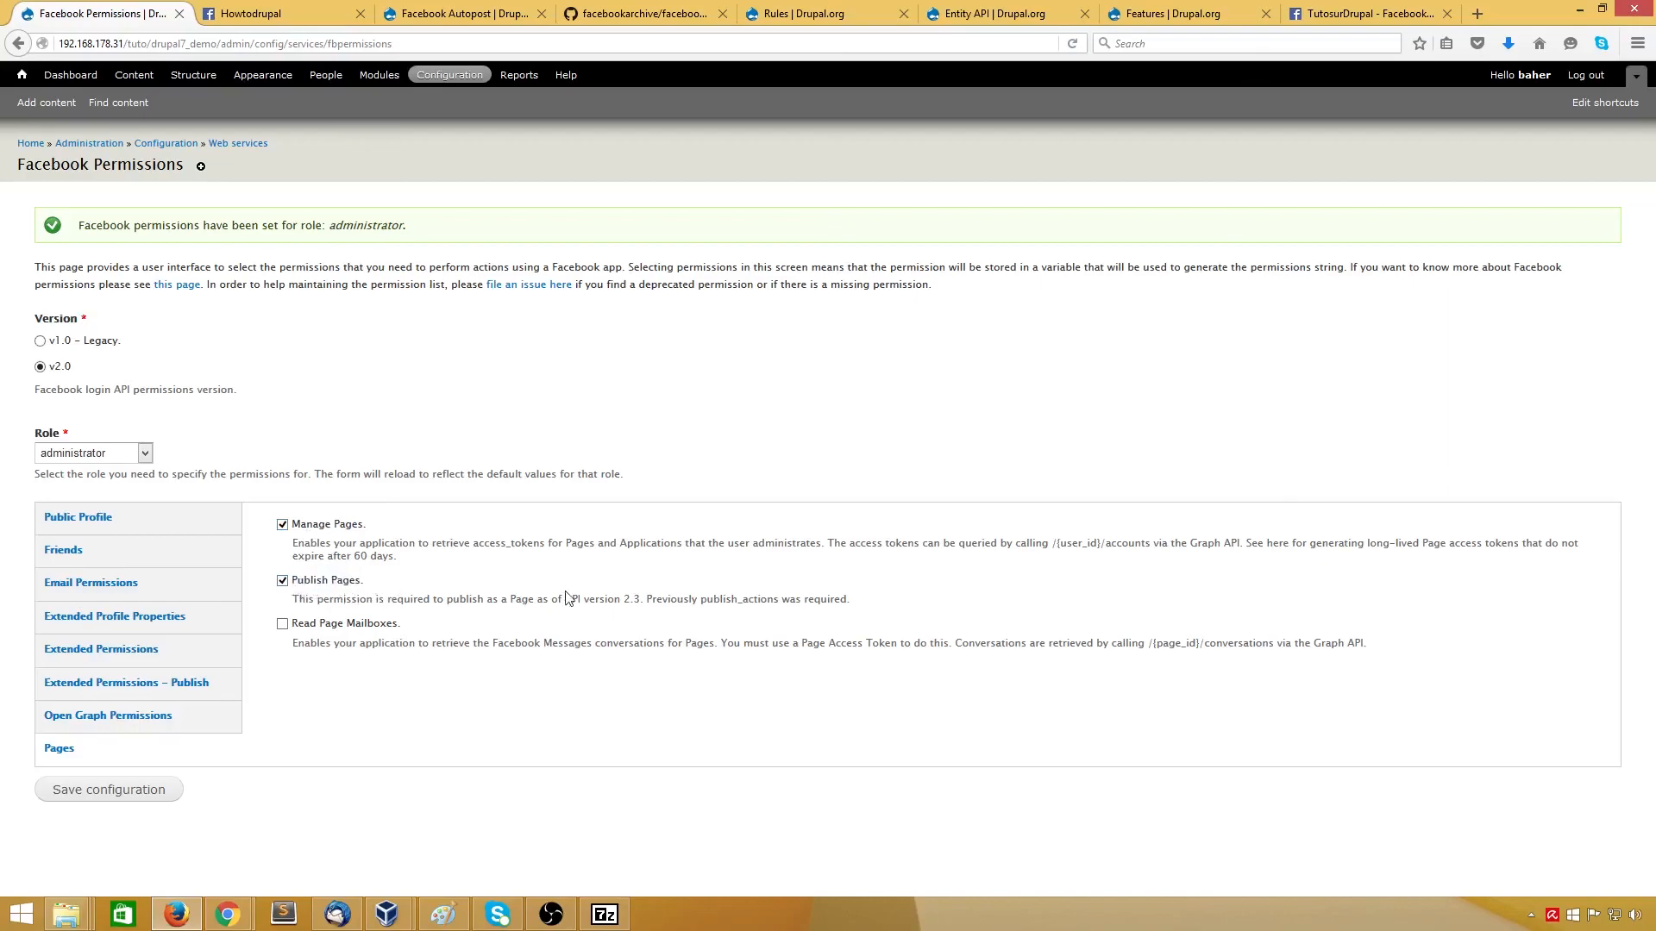